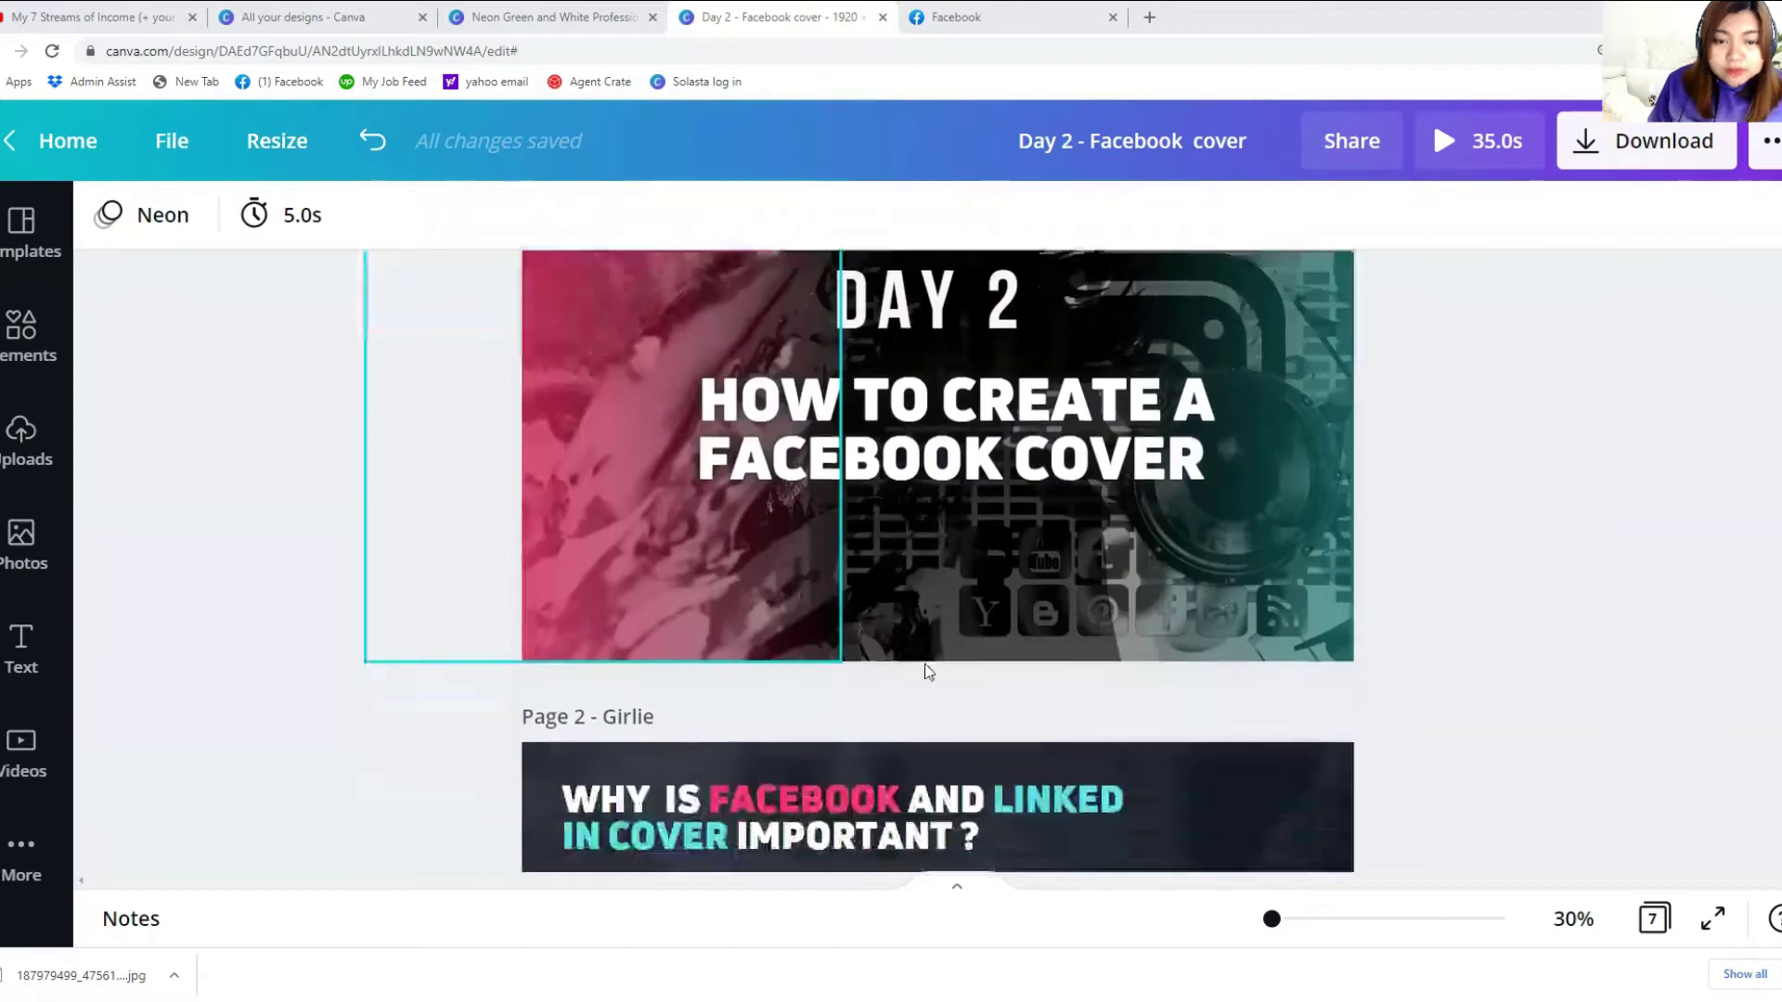
Step: Review the reasons a Facebook and LinkedIn cover is important on page 2, and close the Facebook browser tab
{"action": "scroll", "coordinate": [1144, 678], "scroll_direction": "down", "scroll_amount": 1}
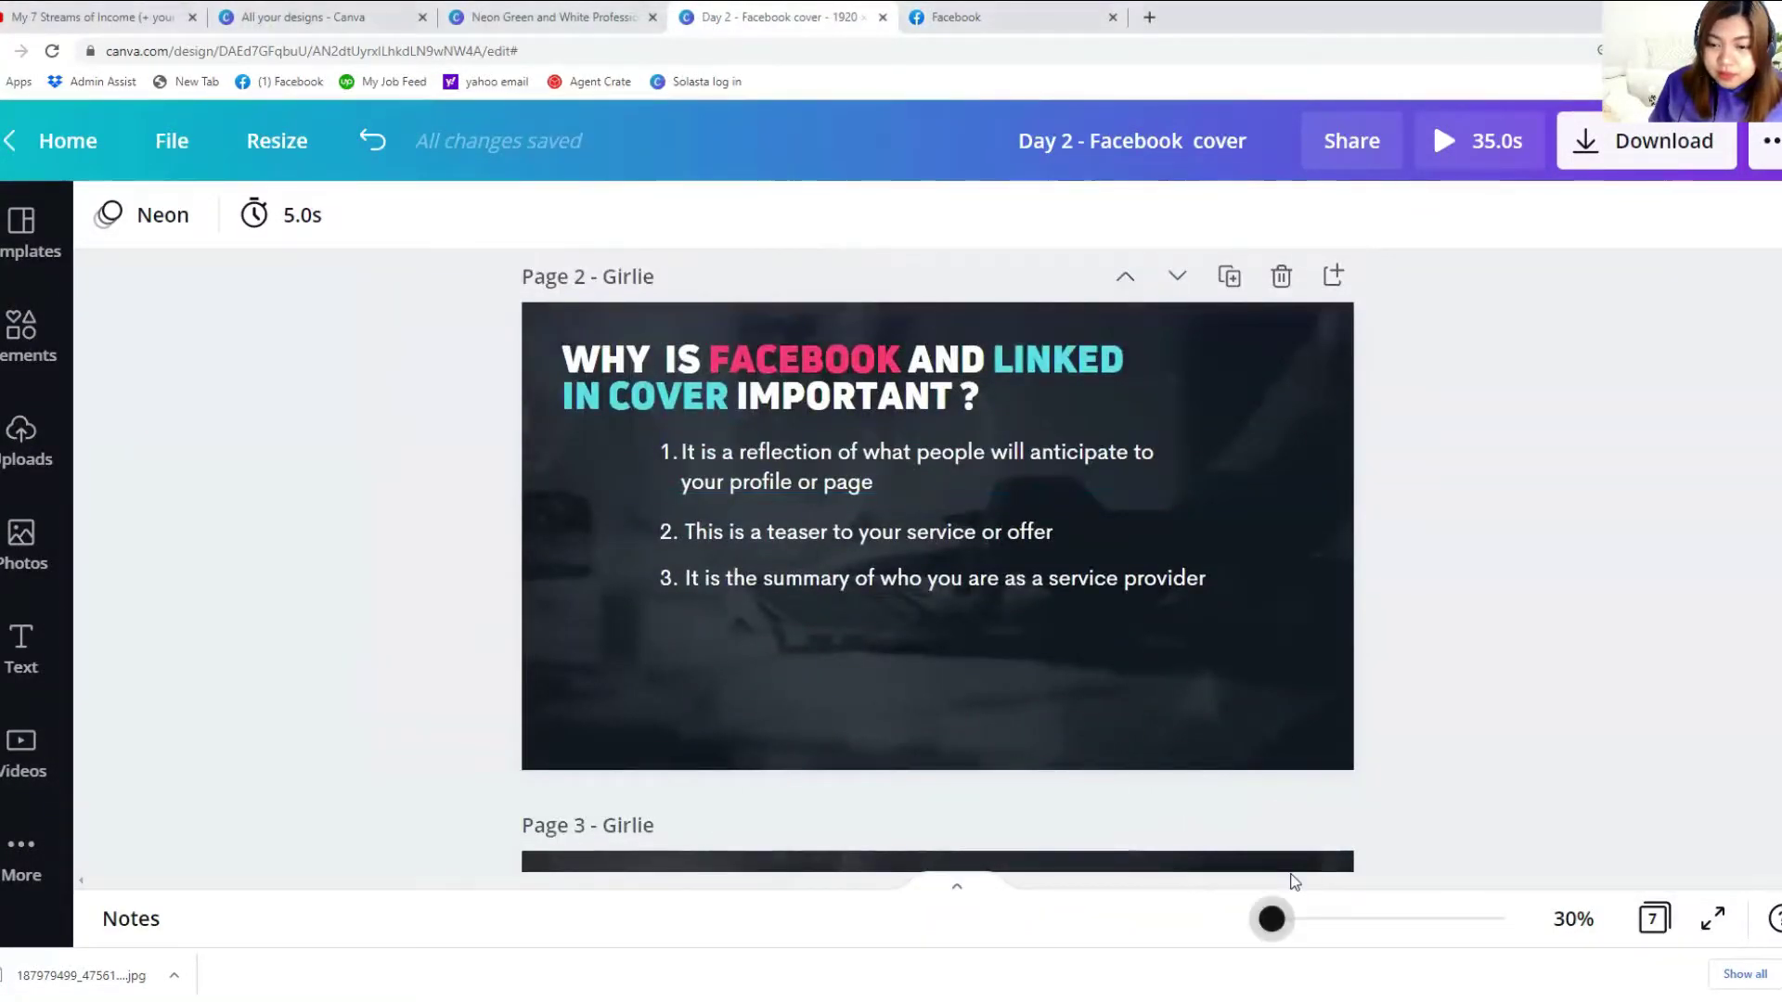
{"action": "scroll", "coordinate": [1294, 881], "scroll_direction": "up", "scroll_amount": 3}
{"action": "scroll", "coordinate": [1294, 882], "scroll_direction": "down", "scroll_amount": 2}
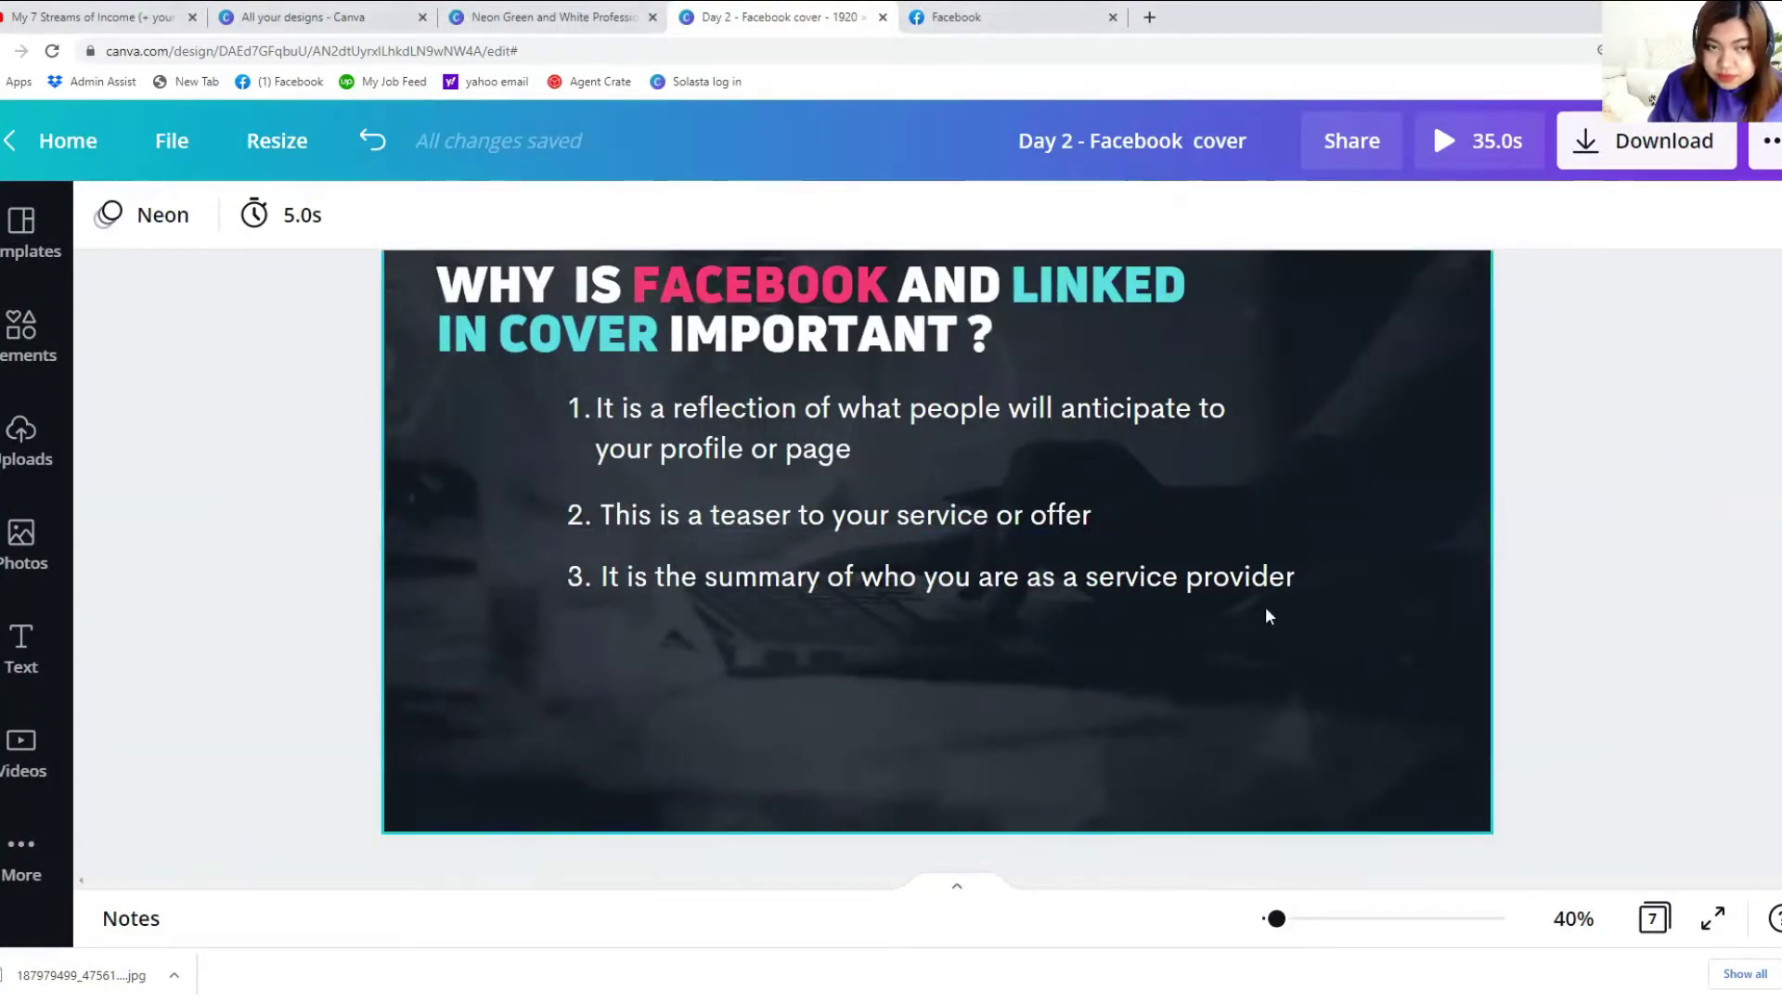
{"action": "scroll", "coordinate": [1265, 606], "scroll_direction": "up", "scroll_amount": 1}
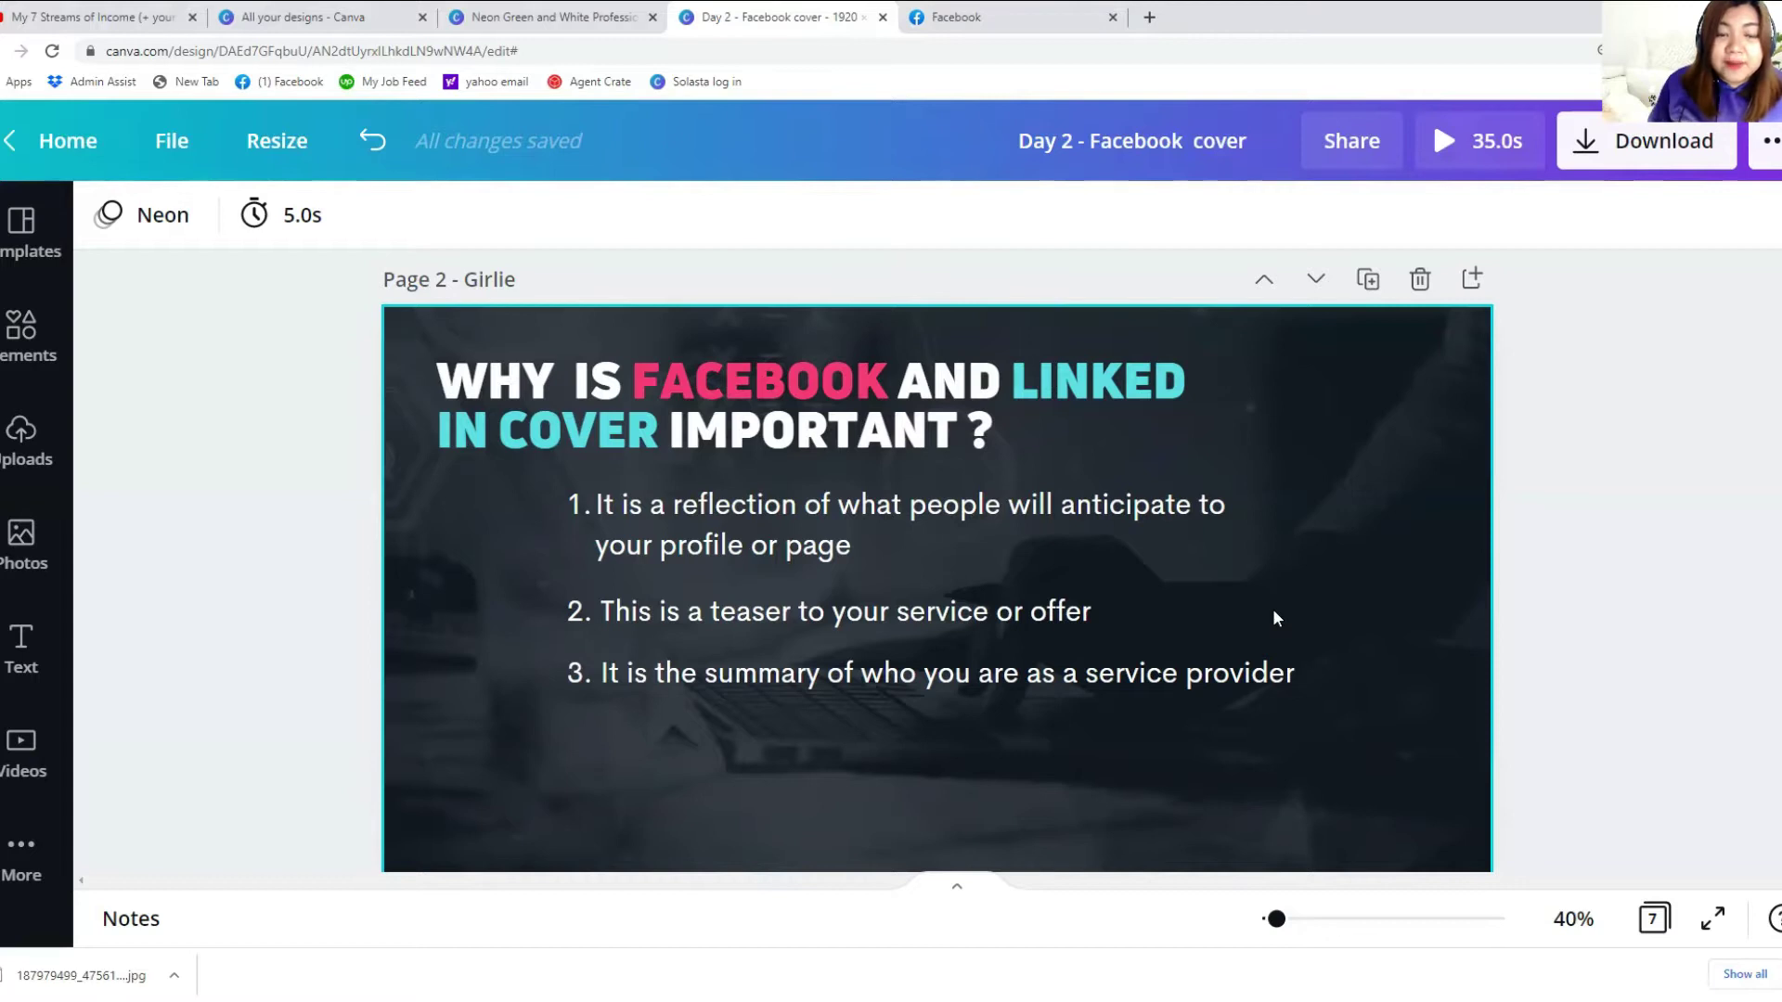
{"action": "left_click", "coordinate": [588, 615]}
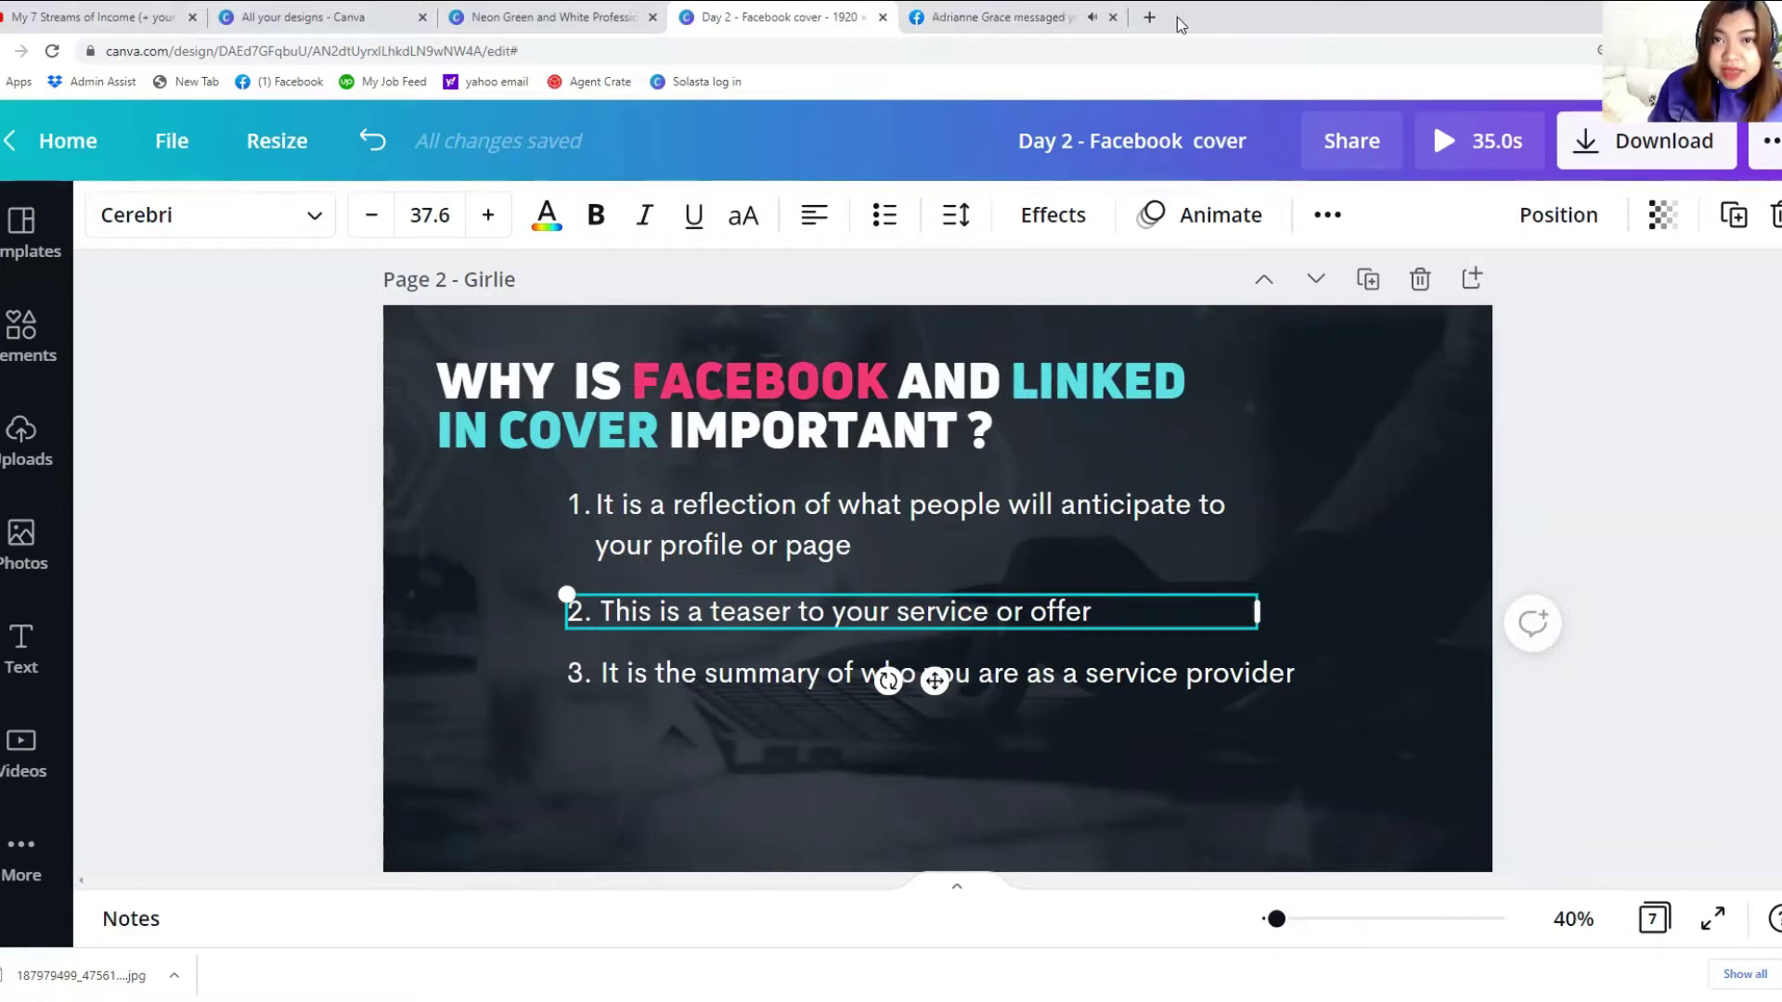
{"action": "left_click", "coordinate": [1113, 16]}
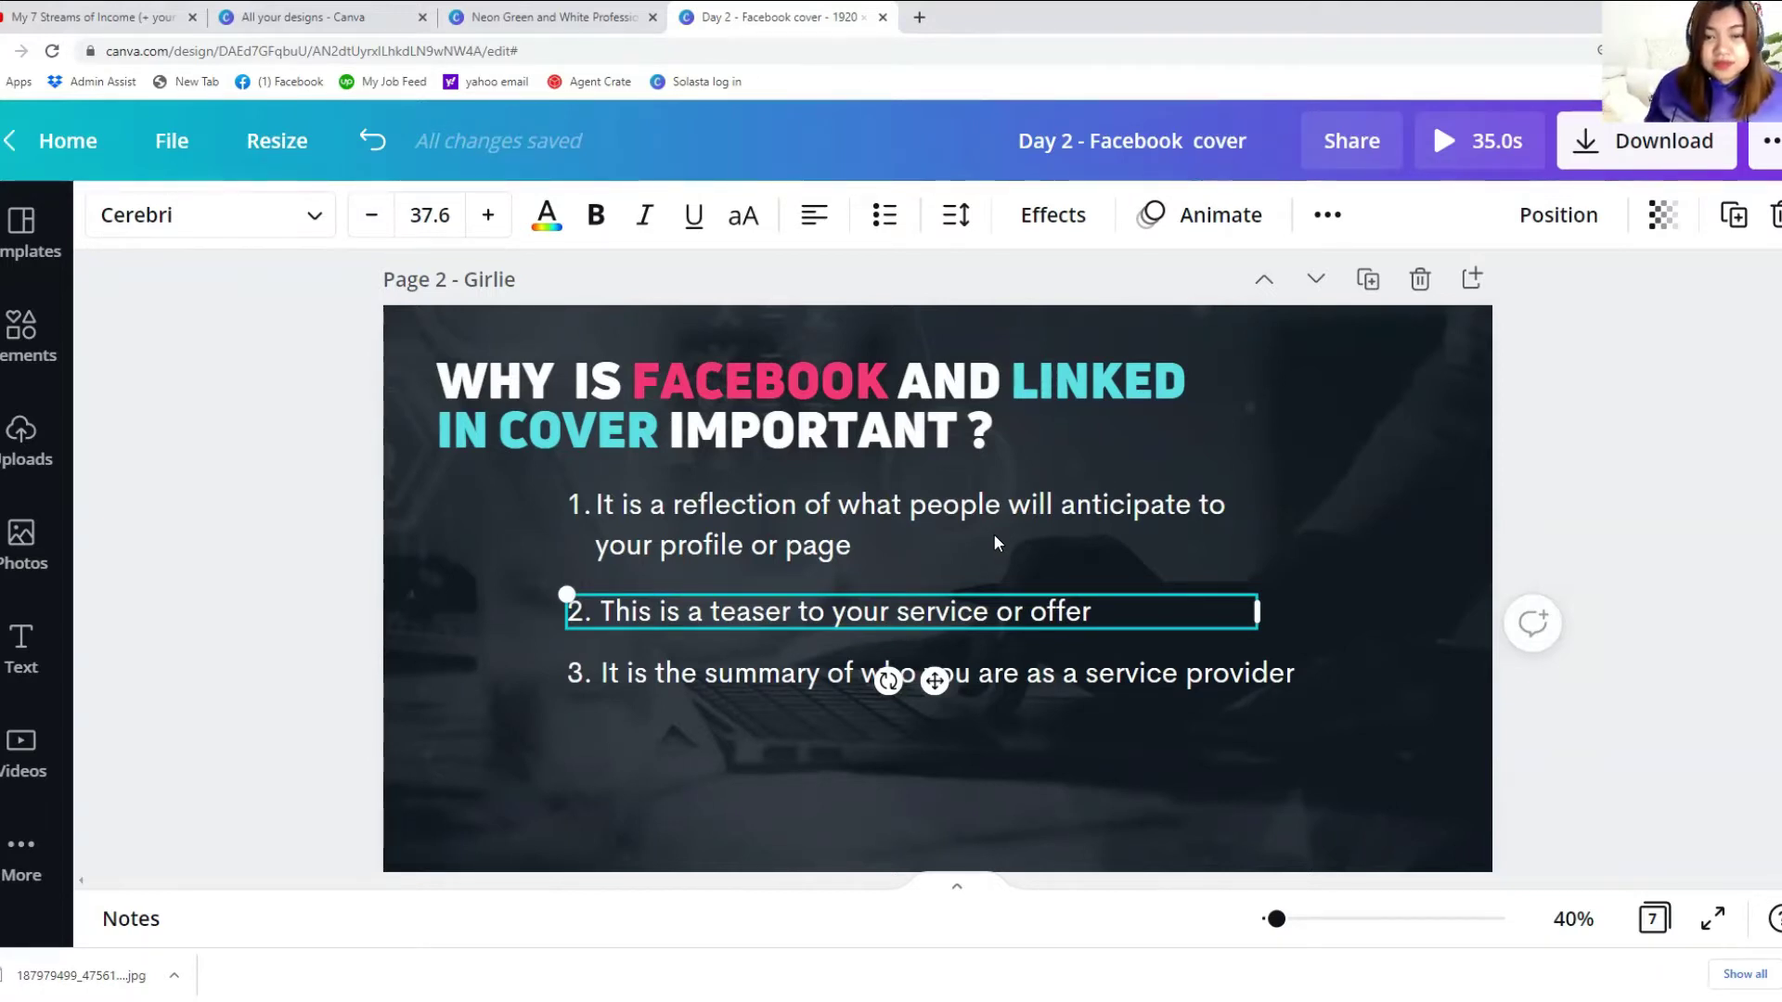
{"action": "left_click", "coordinate": [839, 678]}
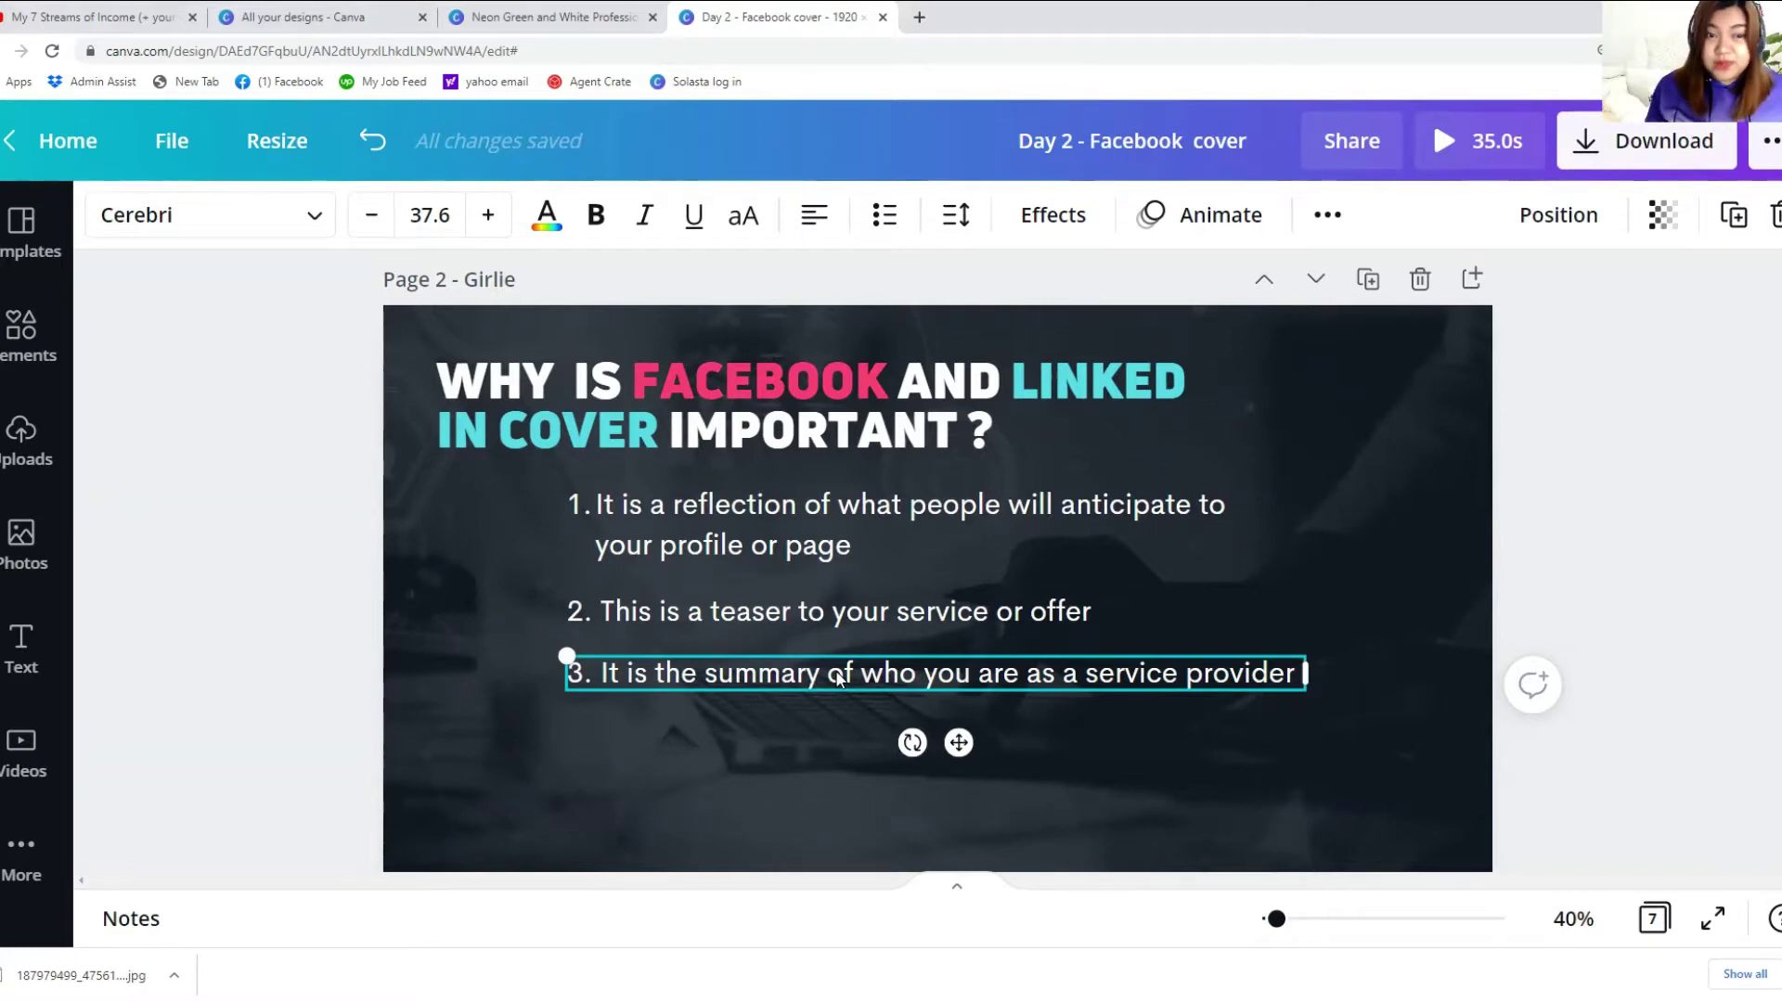
{"action": "left_click", "coordinate": [705, 836]}
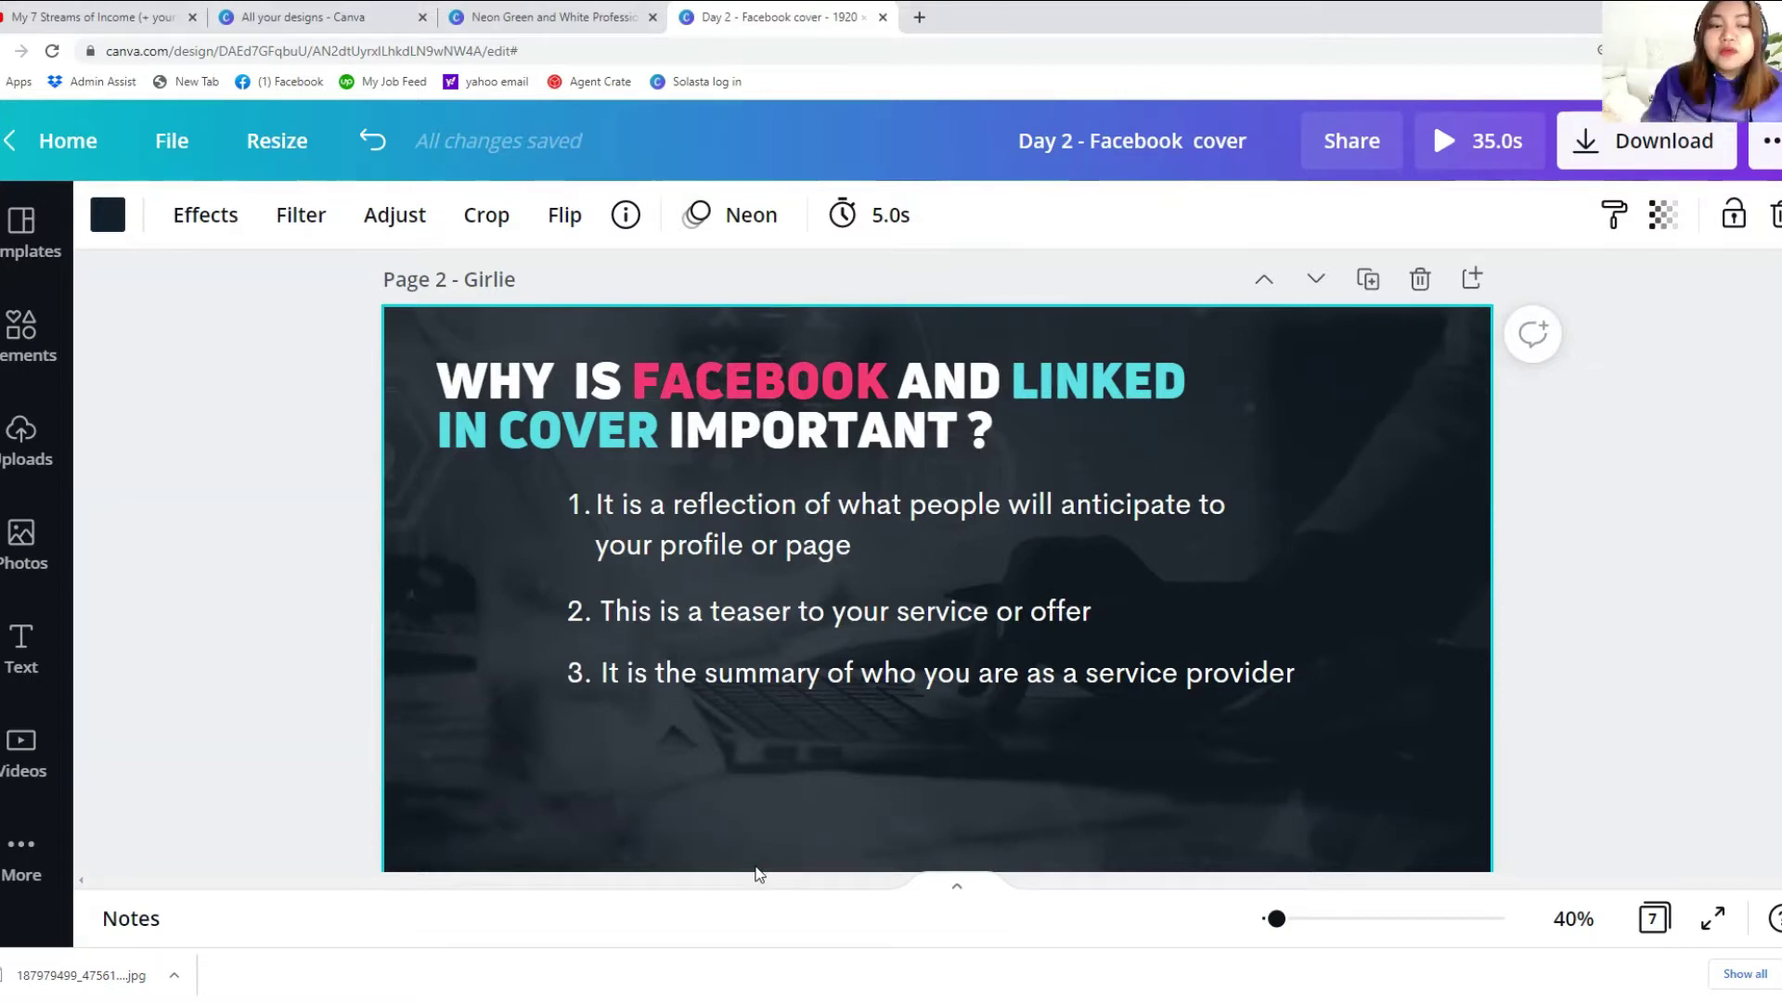
Step: Examine the labelled parts of the sample cover on page 3, from quotes and offer summary to where they can find you
{"action": "scroll", "coordinate": [813, 768], "scroll_direction": "down", "scroll_amount": 3}
{"action": "scroll", "coordinate": [813, 772], "scroll_direction": "down", "scroll_amount": 2}
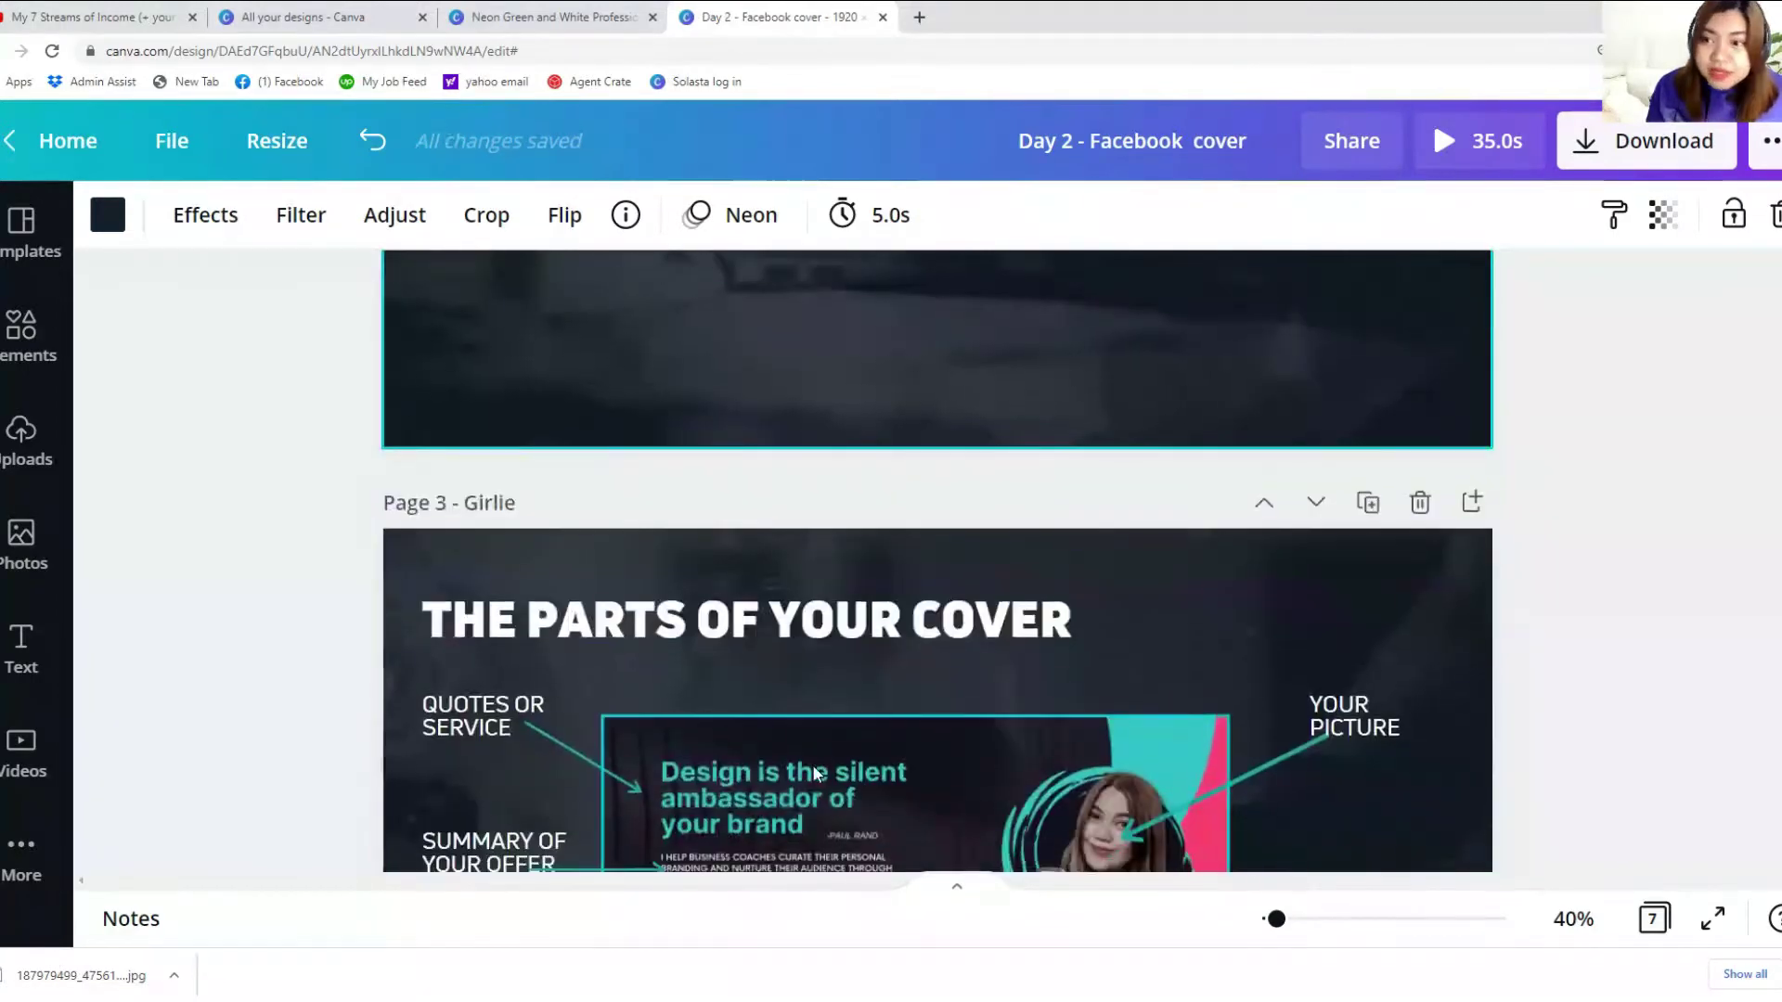
{"action": "scroll", "coordinate": [813, 772], "scroll_direction": "down", "scroll_amount": 3}
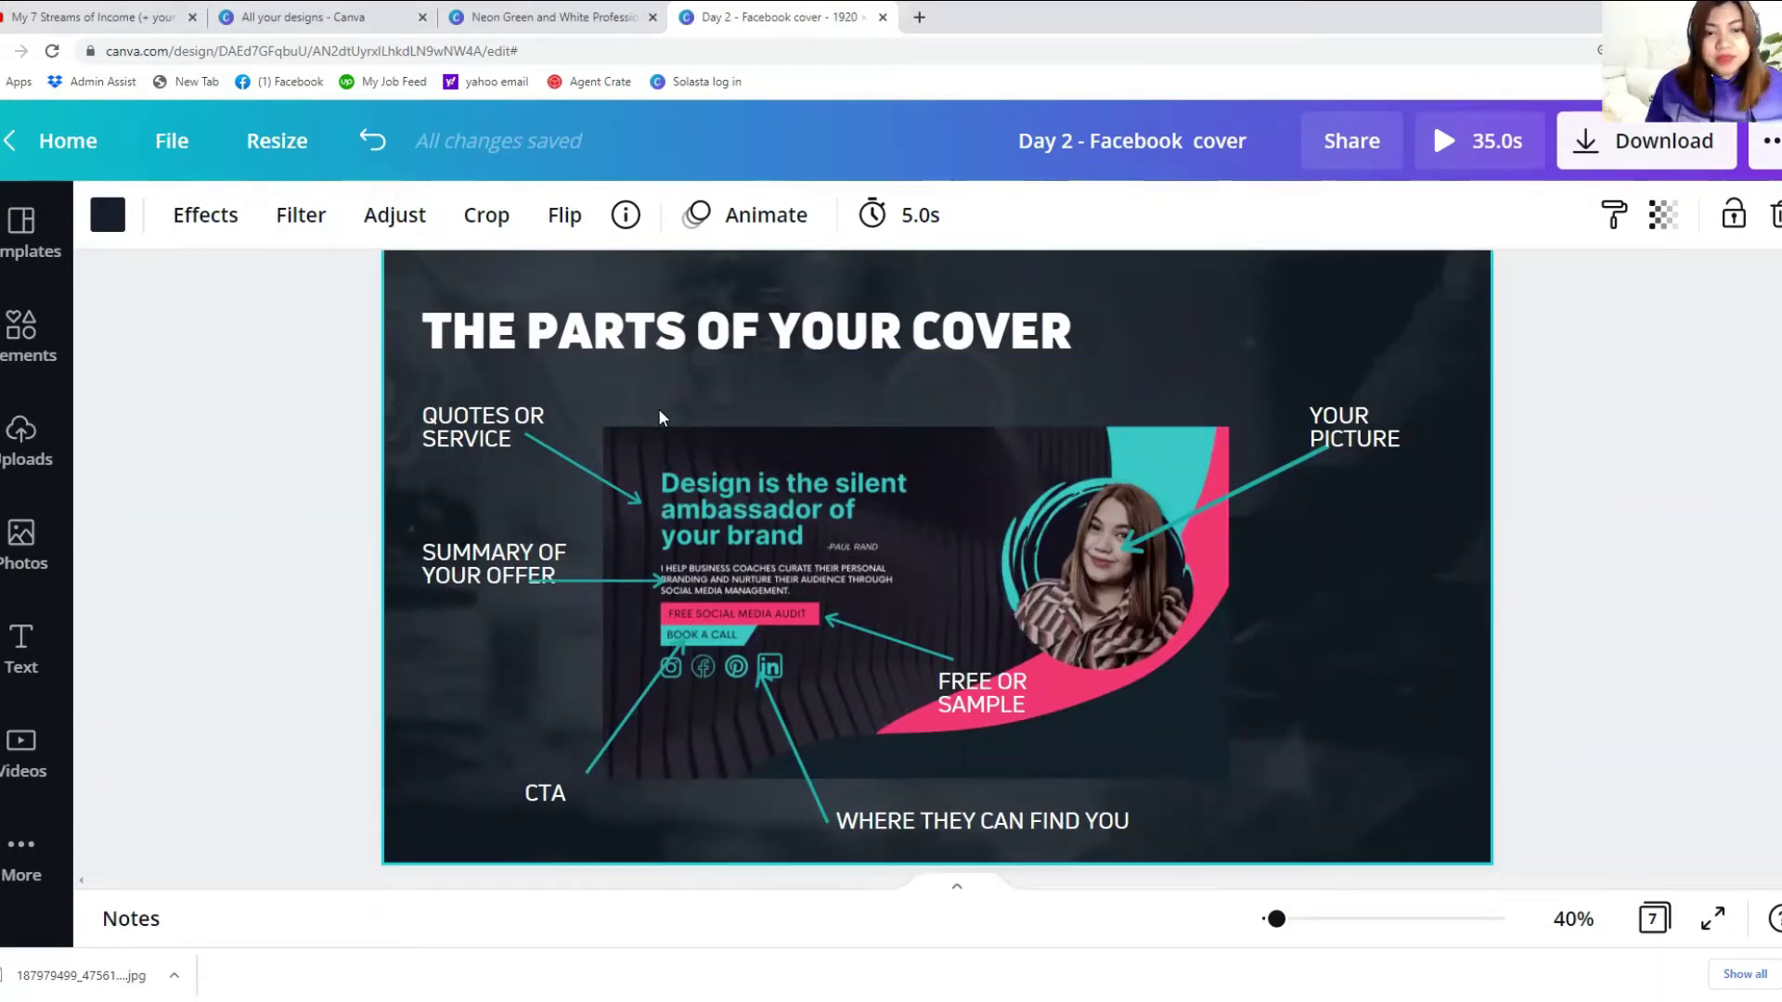
{"action": "left_click", "coordinate": [833, 462]}
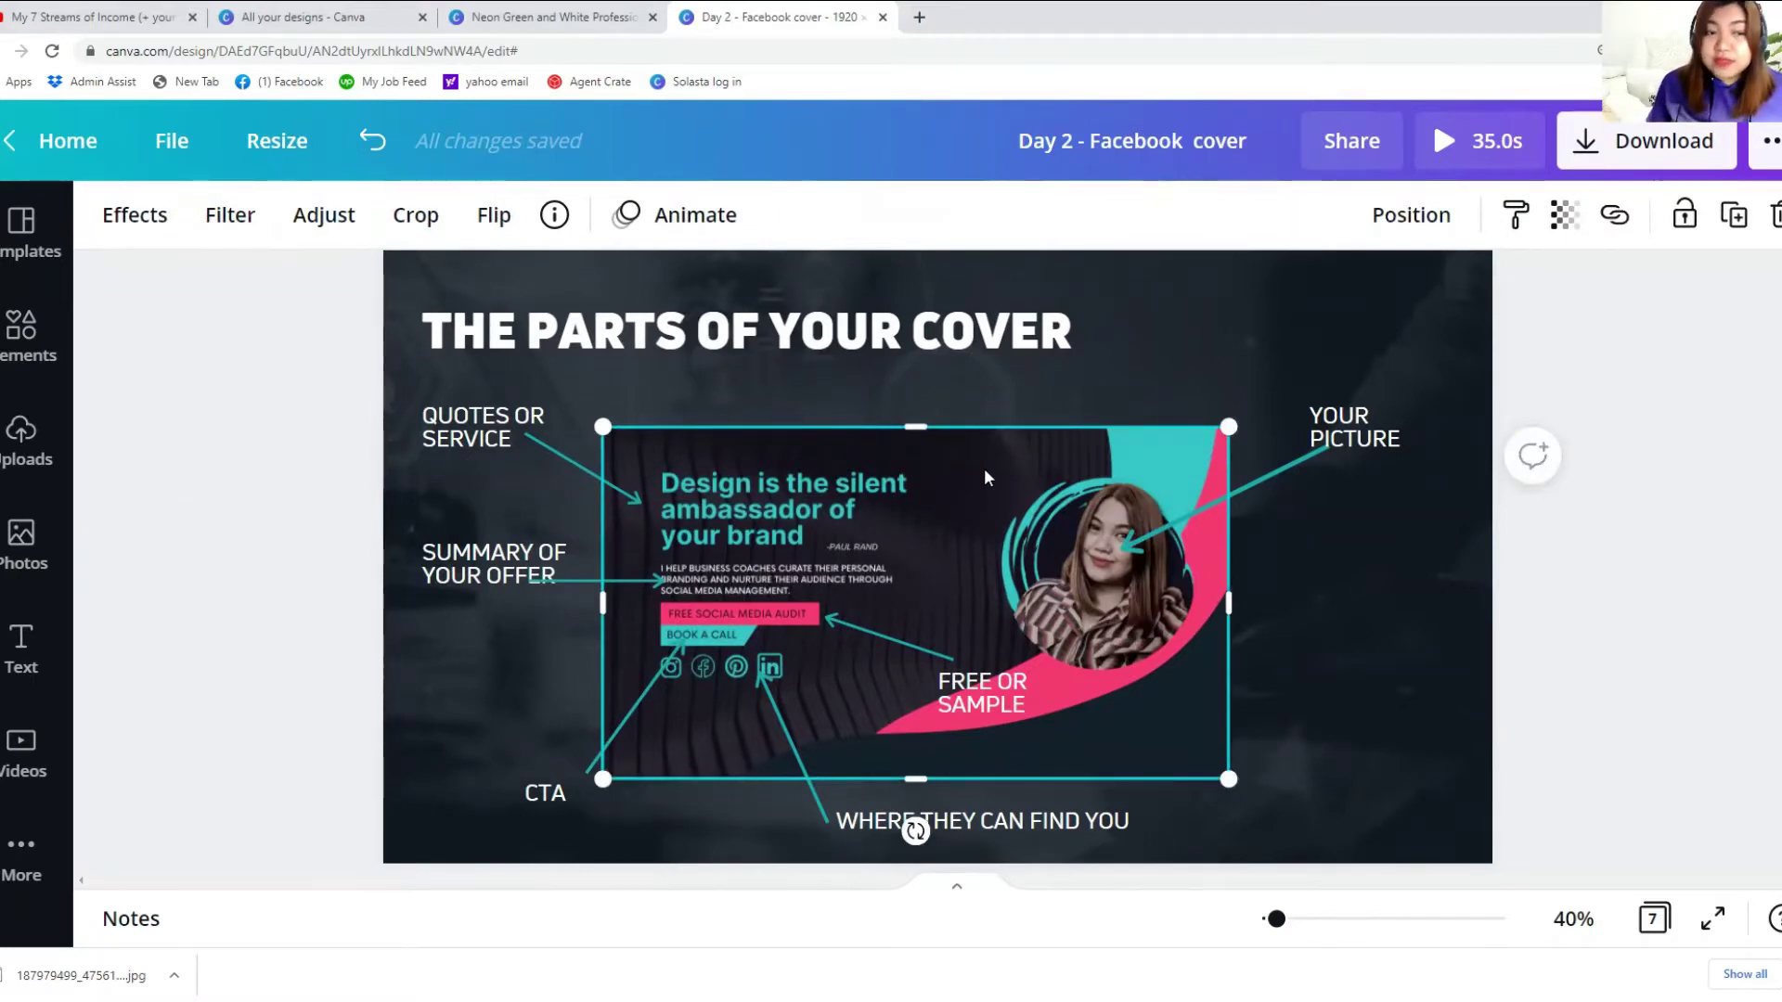
{"action": "scroll", "coordinate": [984, 468], "scroll_direction": "down", "scroll_amount": 1}
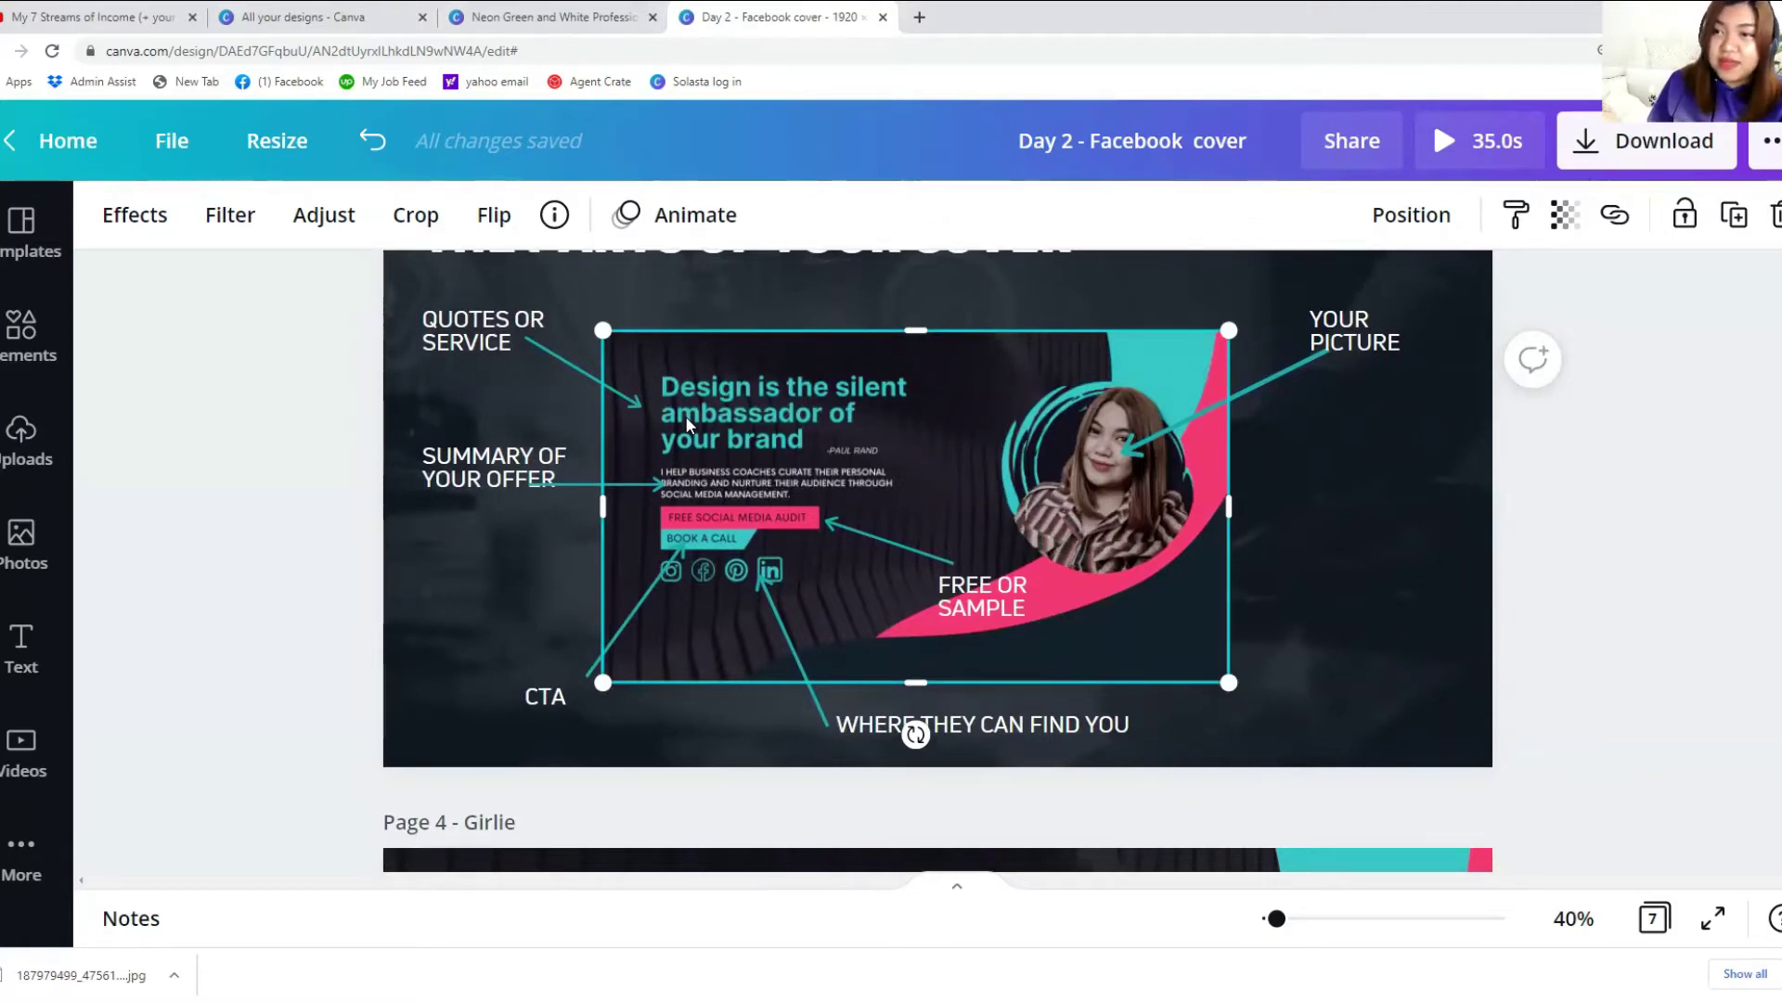
{"action": "left_click", "coordinate": [557, 489]}
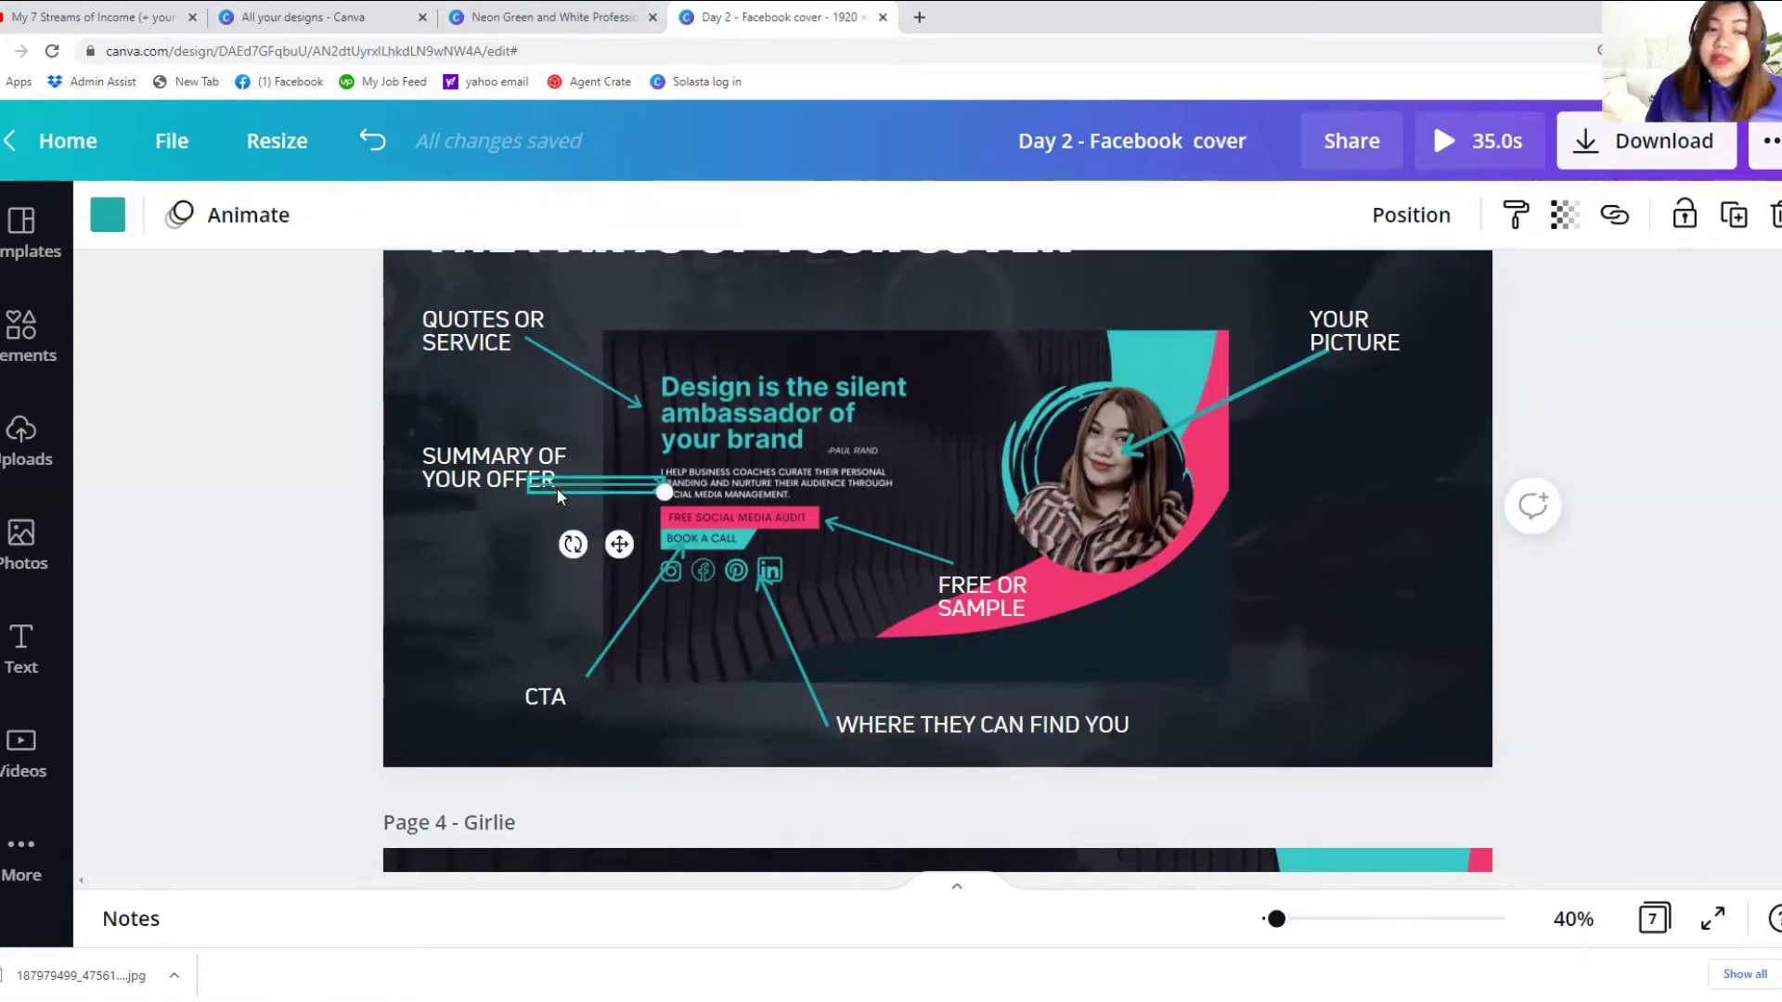
{"action": "left_click", "coordinate": [812, 485]}
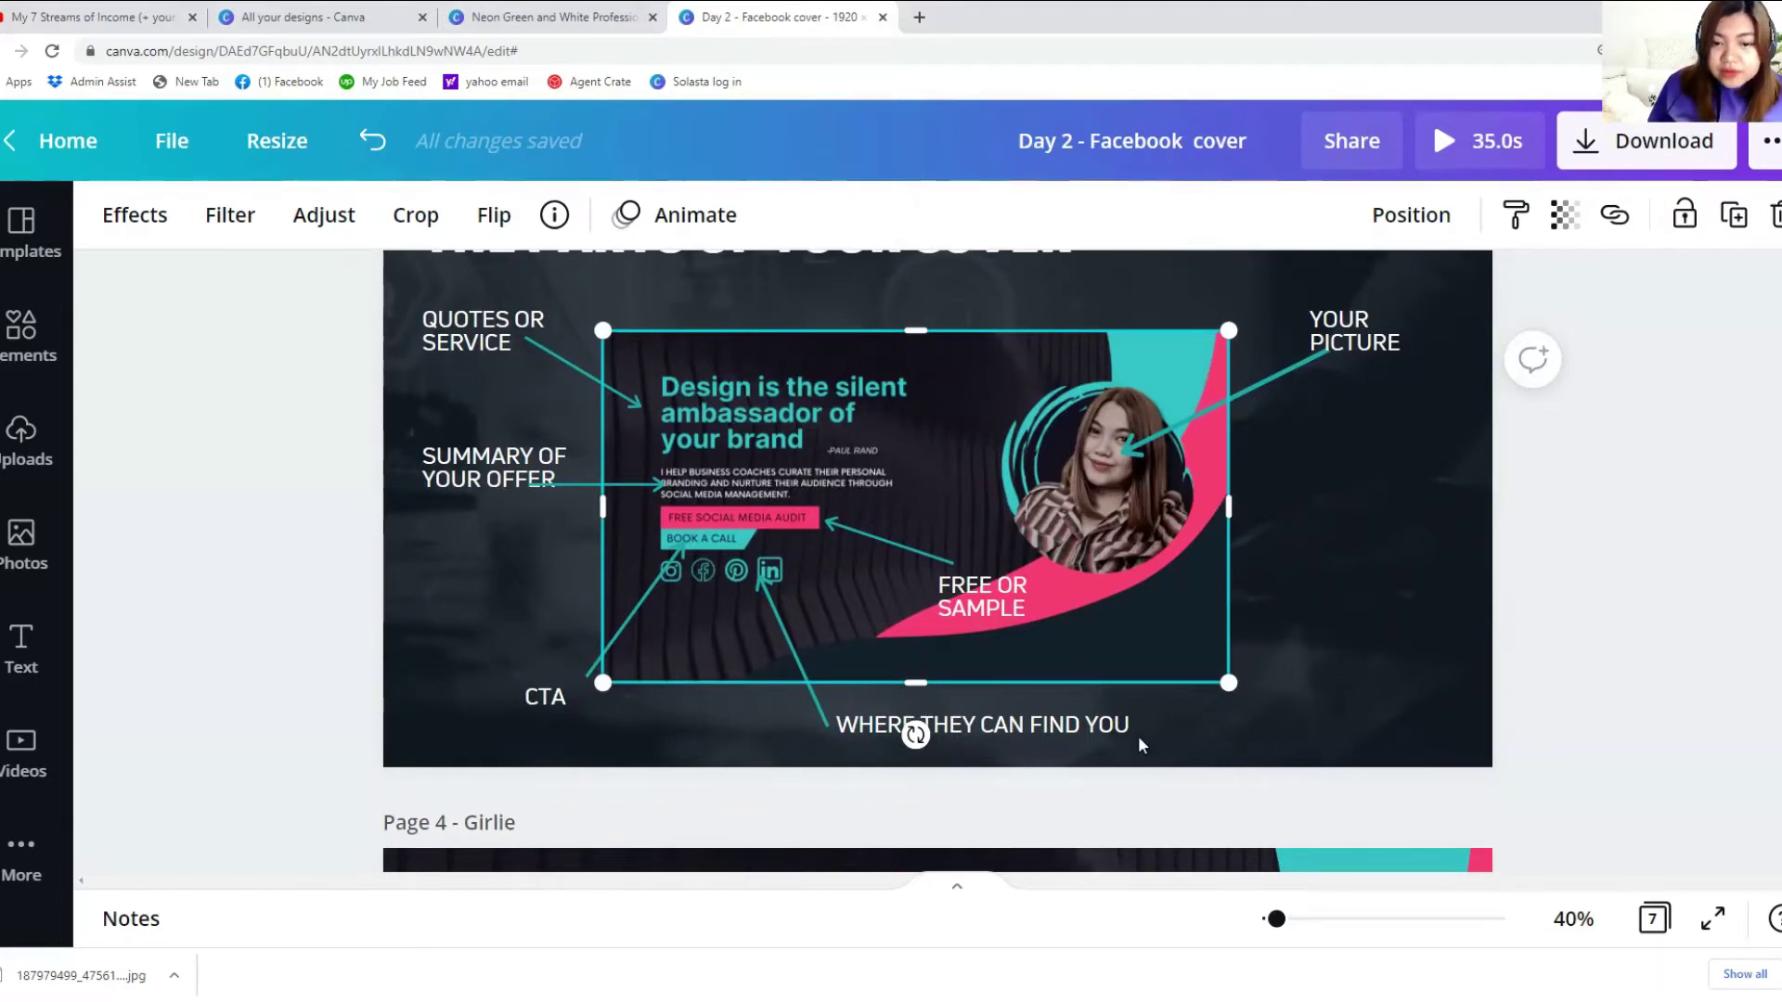
{"action": "left_click", "coordinate": [1063, 731]}
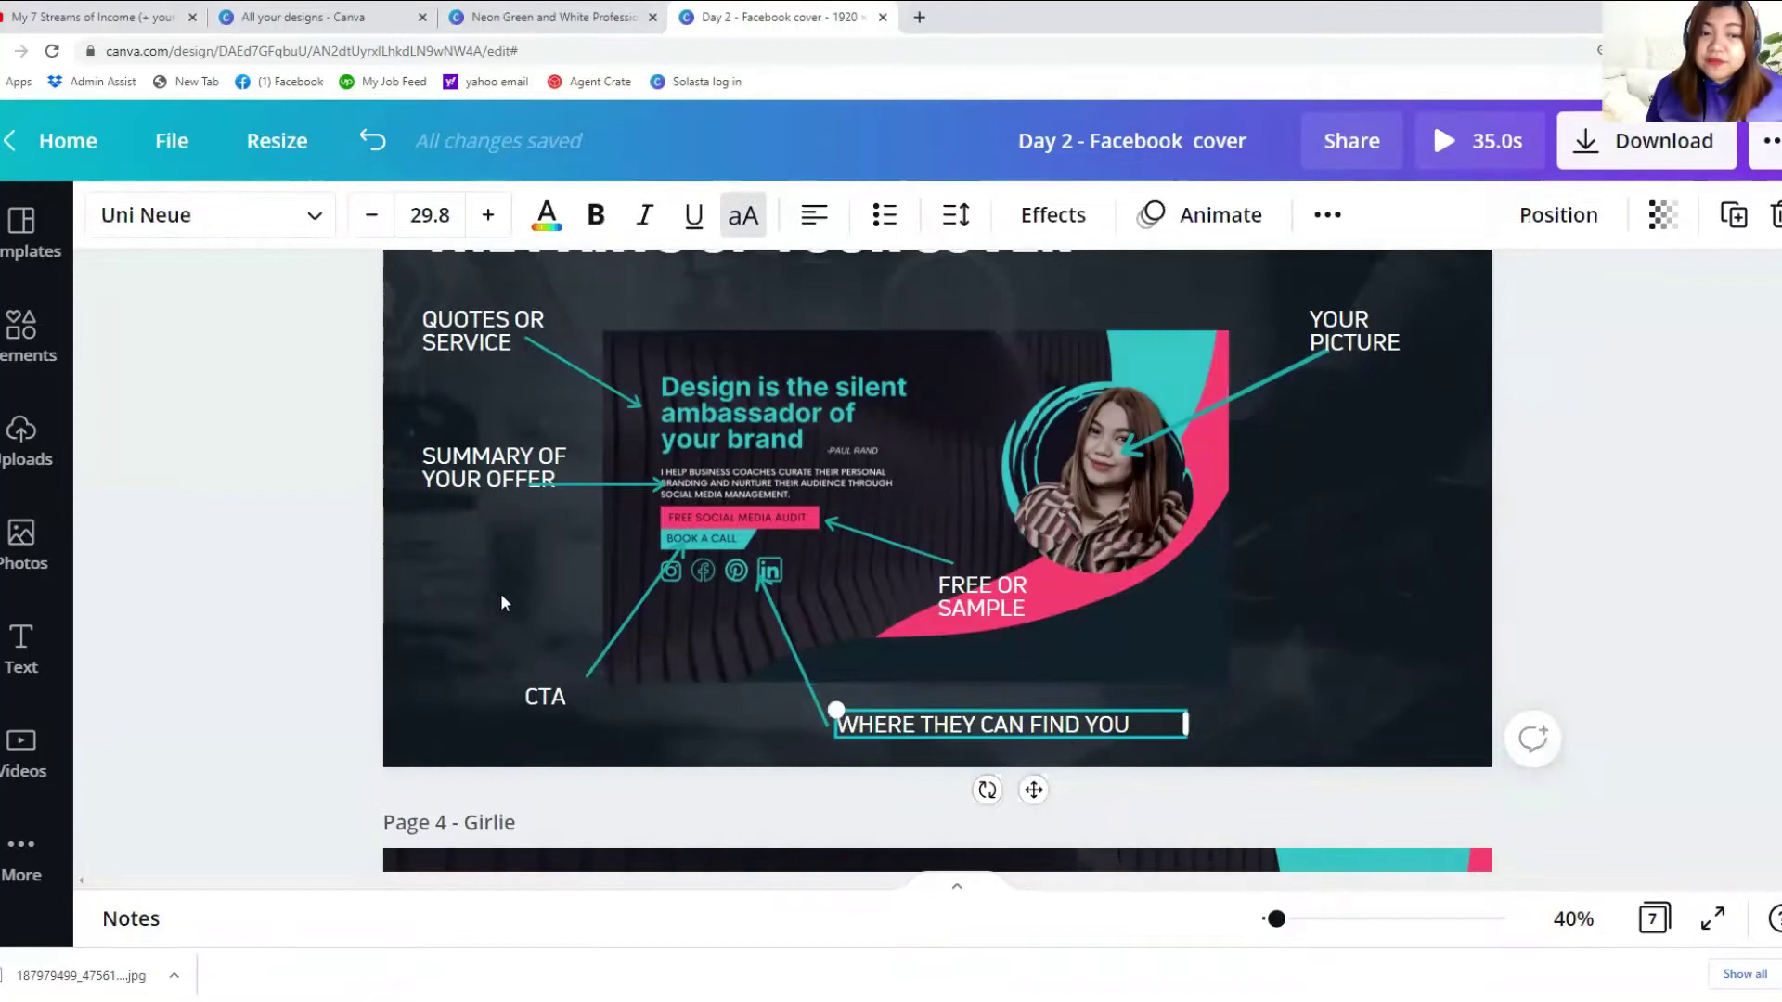
{"action": "left_click", "coordinate": [680, 581]}
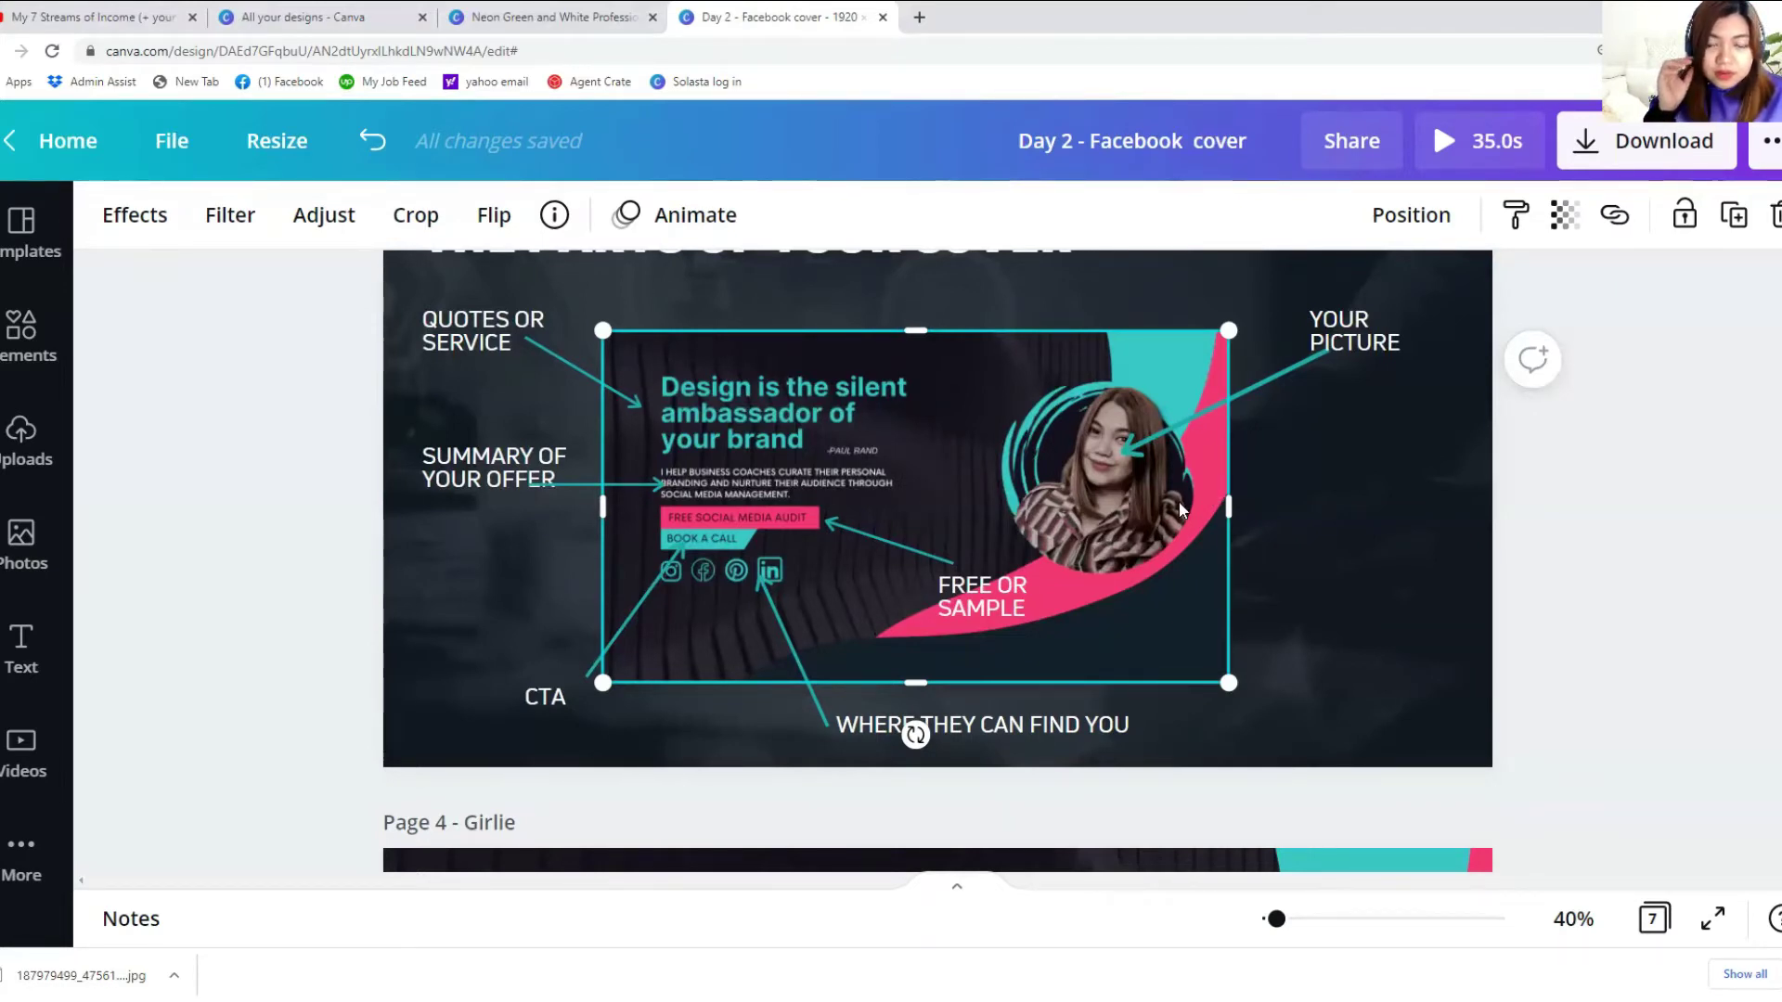
Step: Examine the finished sample cover on page 4, including its headline quote, offer summary, call to action and photo
{"action": "scroll", "coordinate": [1181, 506], "scroll_direction": "down", "scroll_amount": 2}
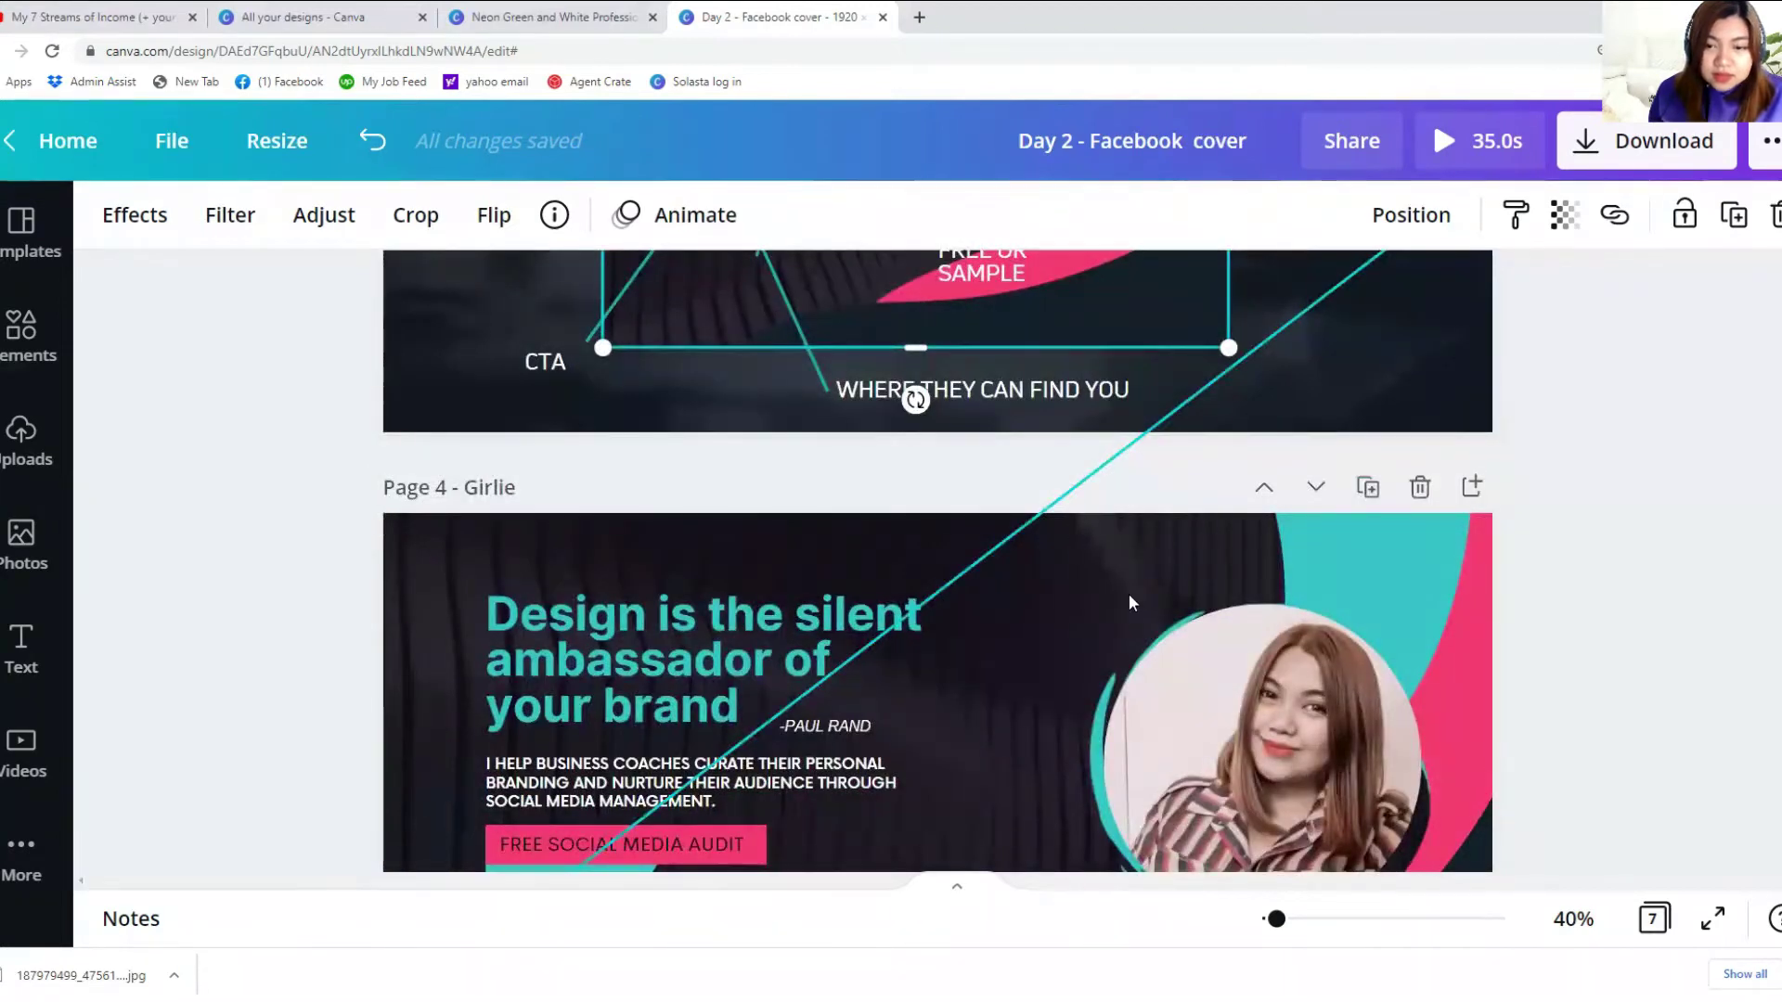
{"action": "scroll", "coordinate": [1074, 530], "scroll_direction": "down", "scroll_amount": 3}
{"action": "scroll", "coordinate": [1113, 604], "scroll_direction": "up", "scroll_amount": 1}
{"action": "scroll", "coordinate": [1092, 607], "scroll_direction": "down", "scroll_amount": 1}
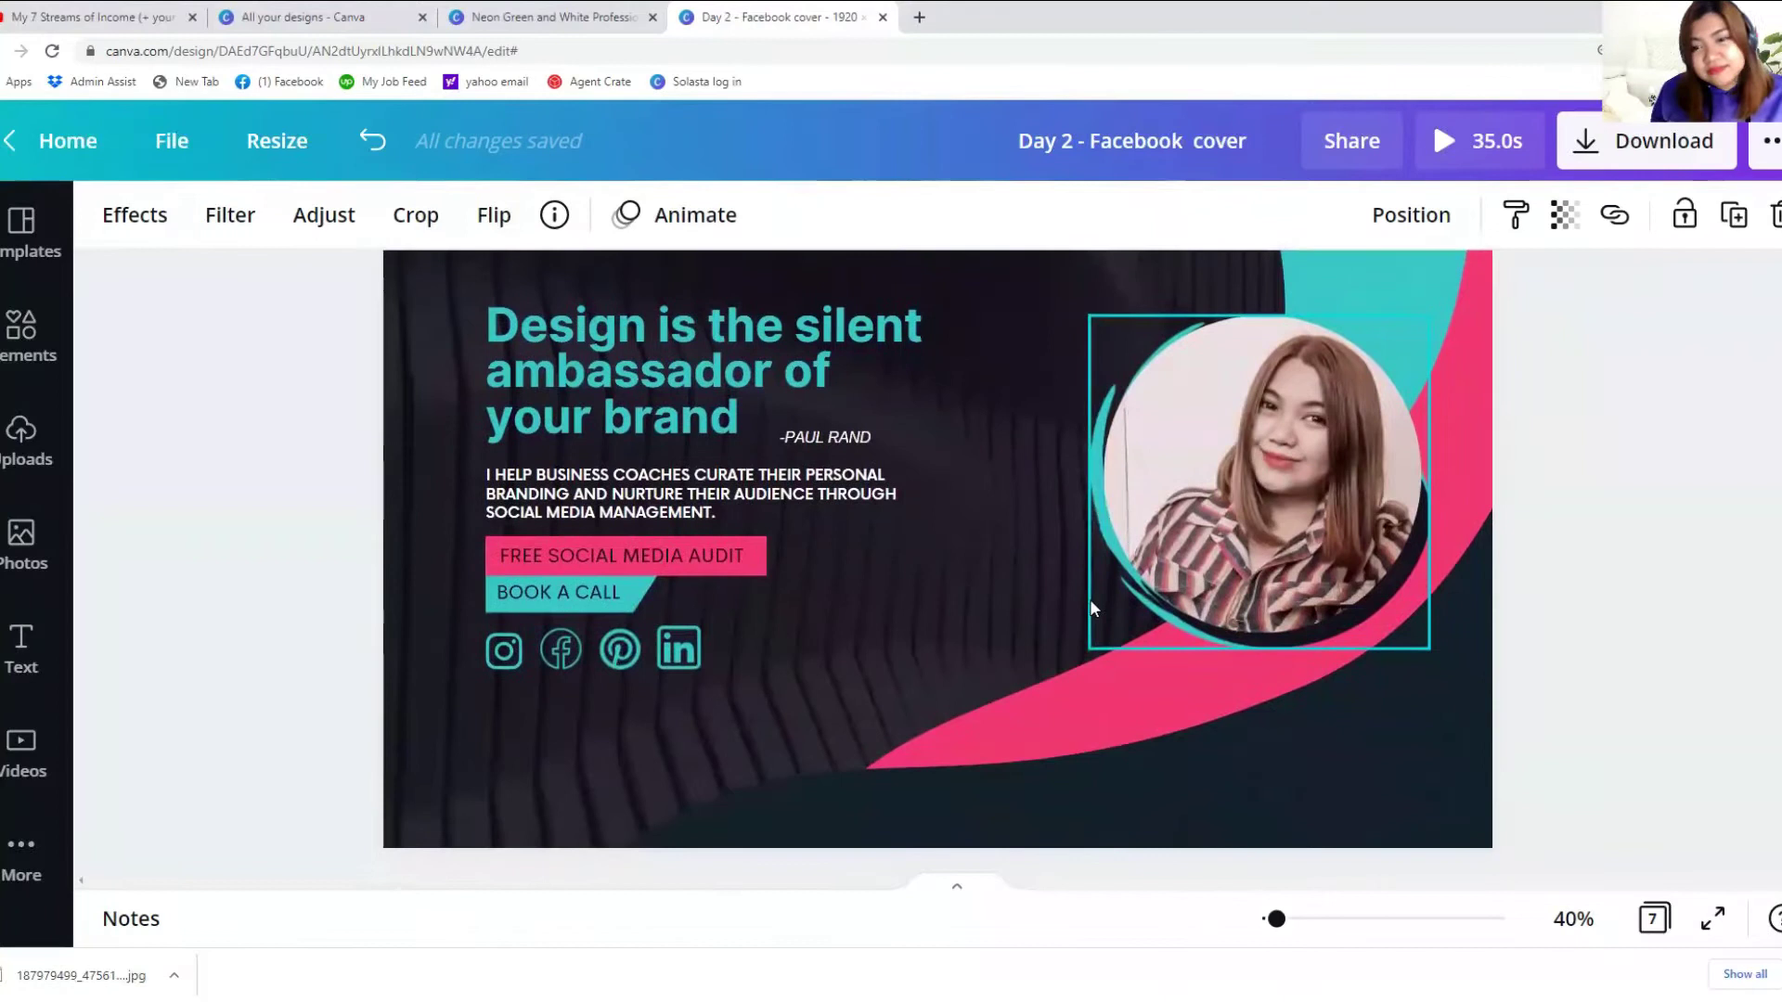
{"action": "left_click", "coordinate": [1612, 590]}
{"action": "scroll", "coordinate": [1612, 590], "scroll_direction": "up", "scroll_amount": 1}
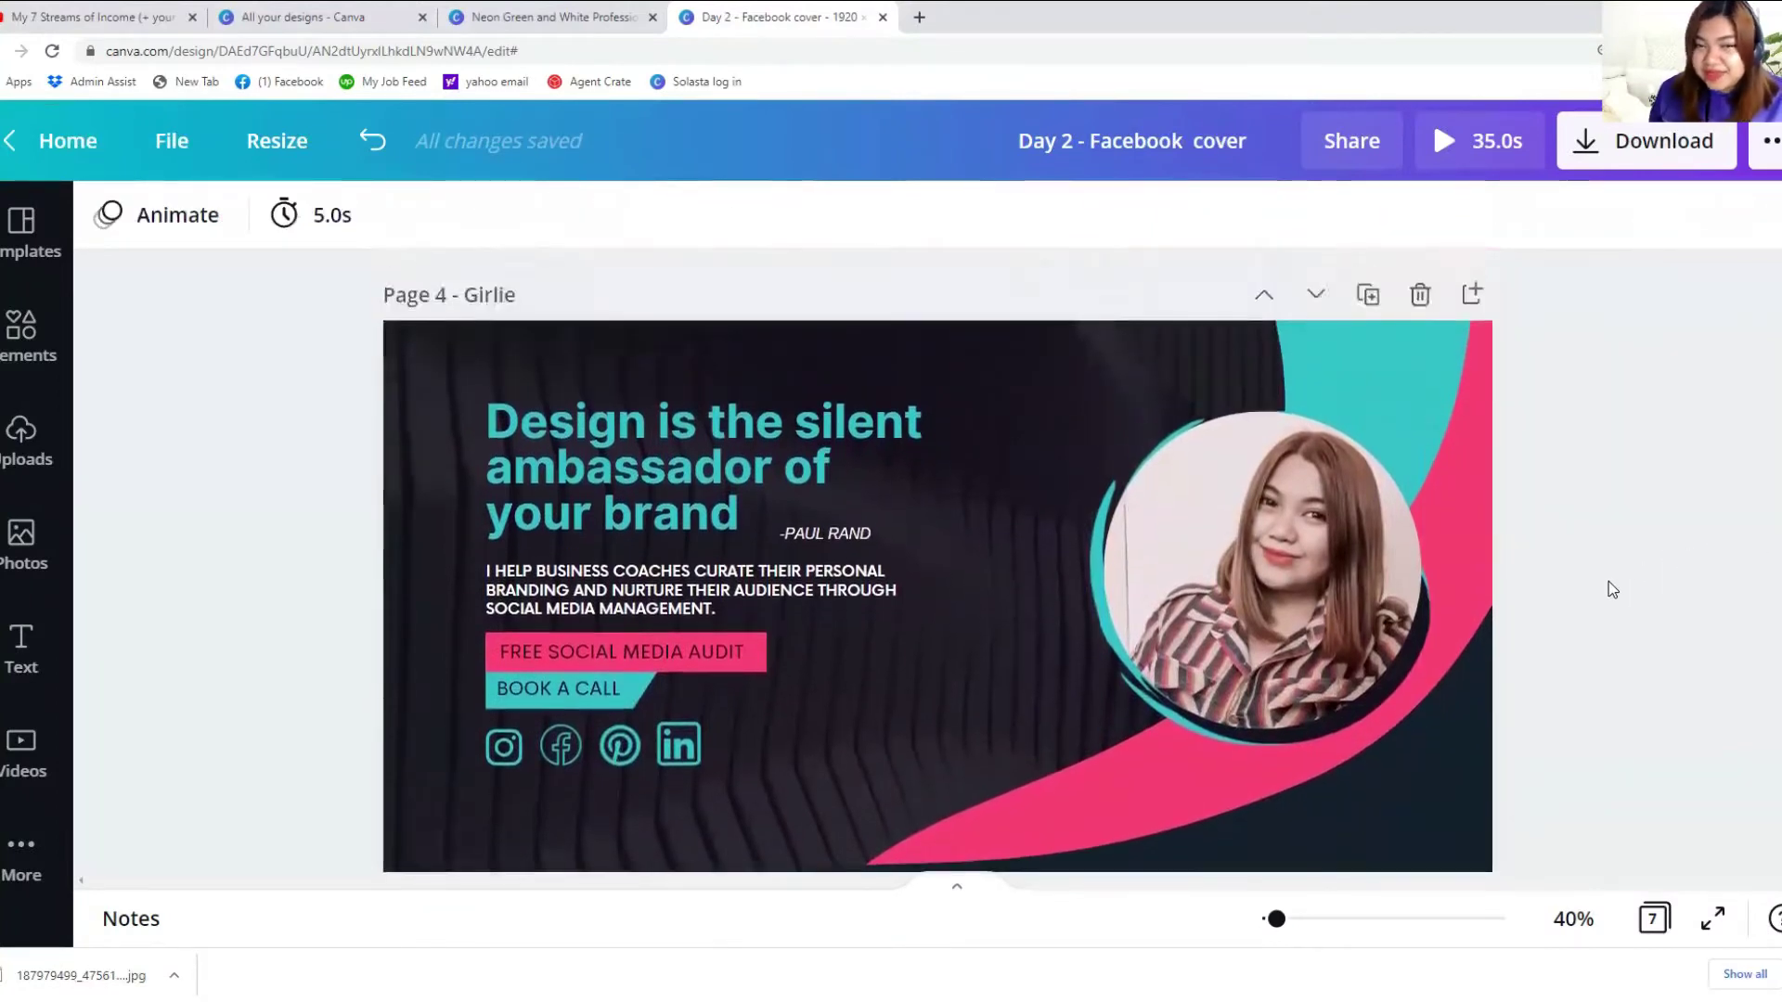
{"action": "scroll", "coordinate": [1612, 590], "scroll_direction": "down", "scroll_amount": 1}
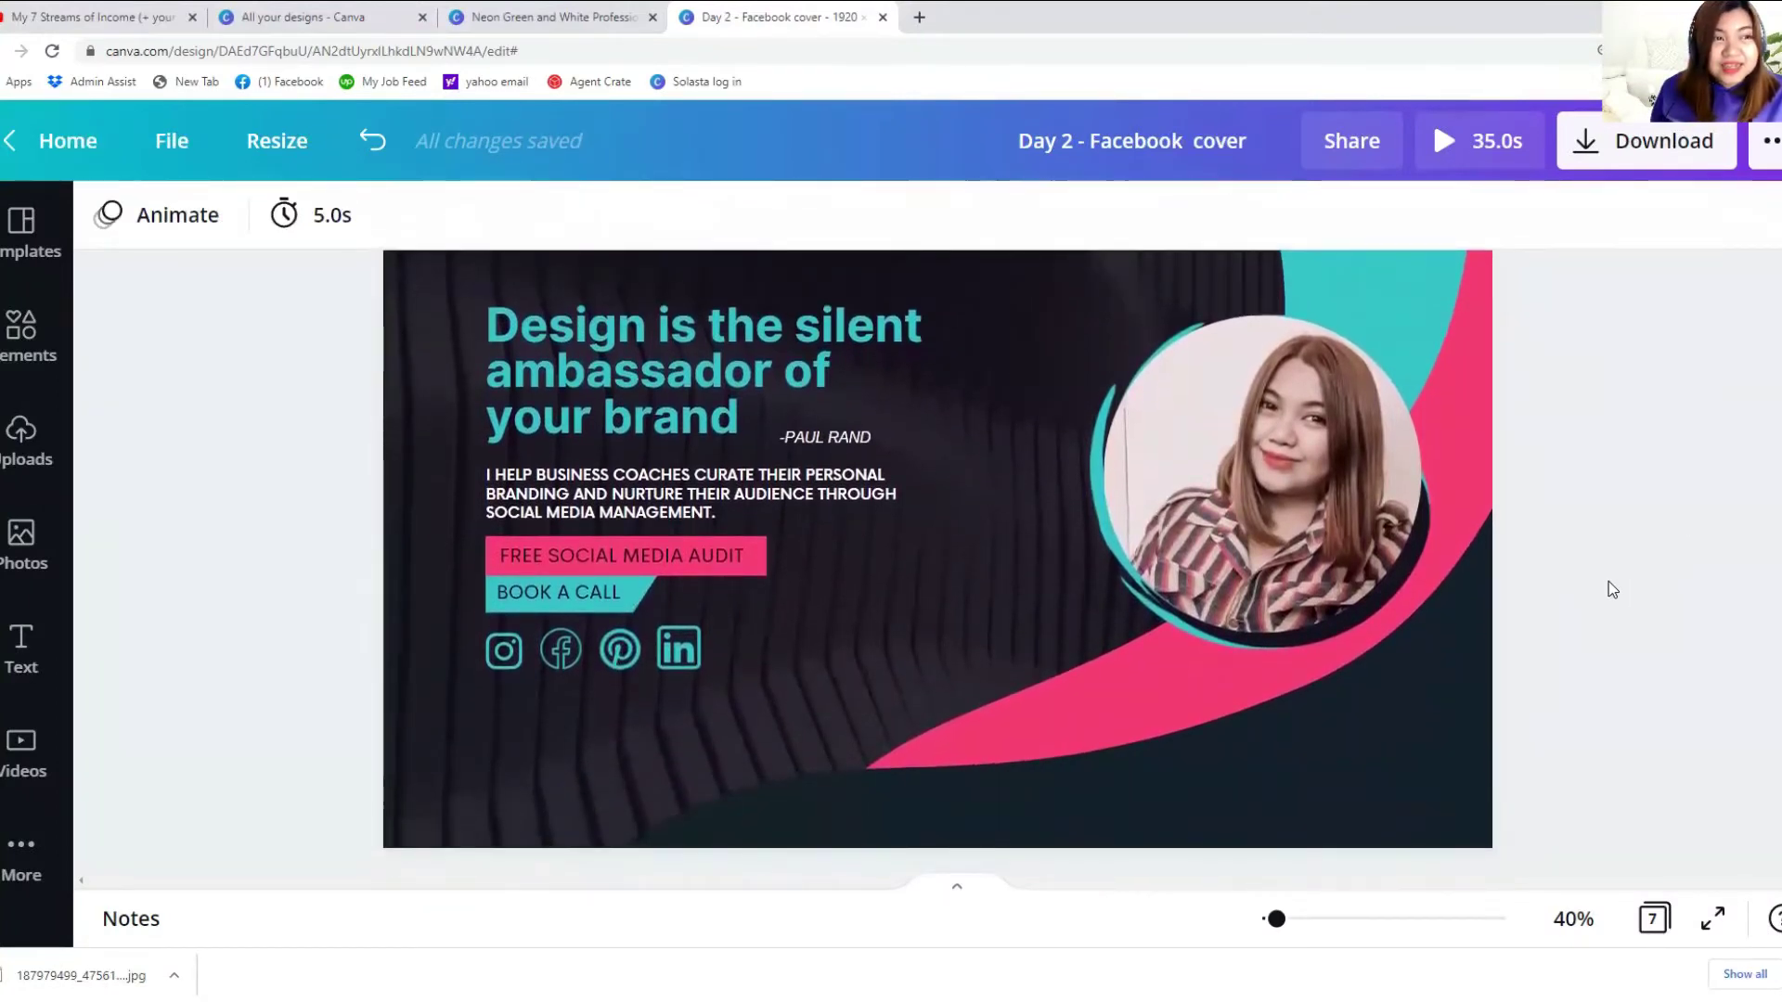
{"action": "left_click", "coordinate": [571, 406]}
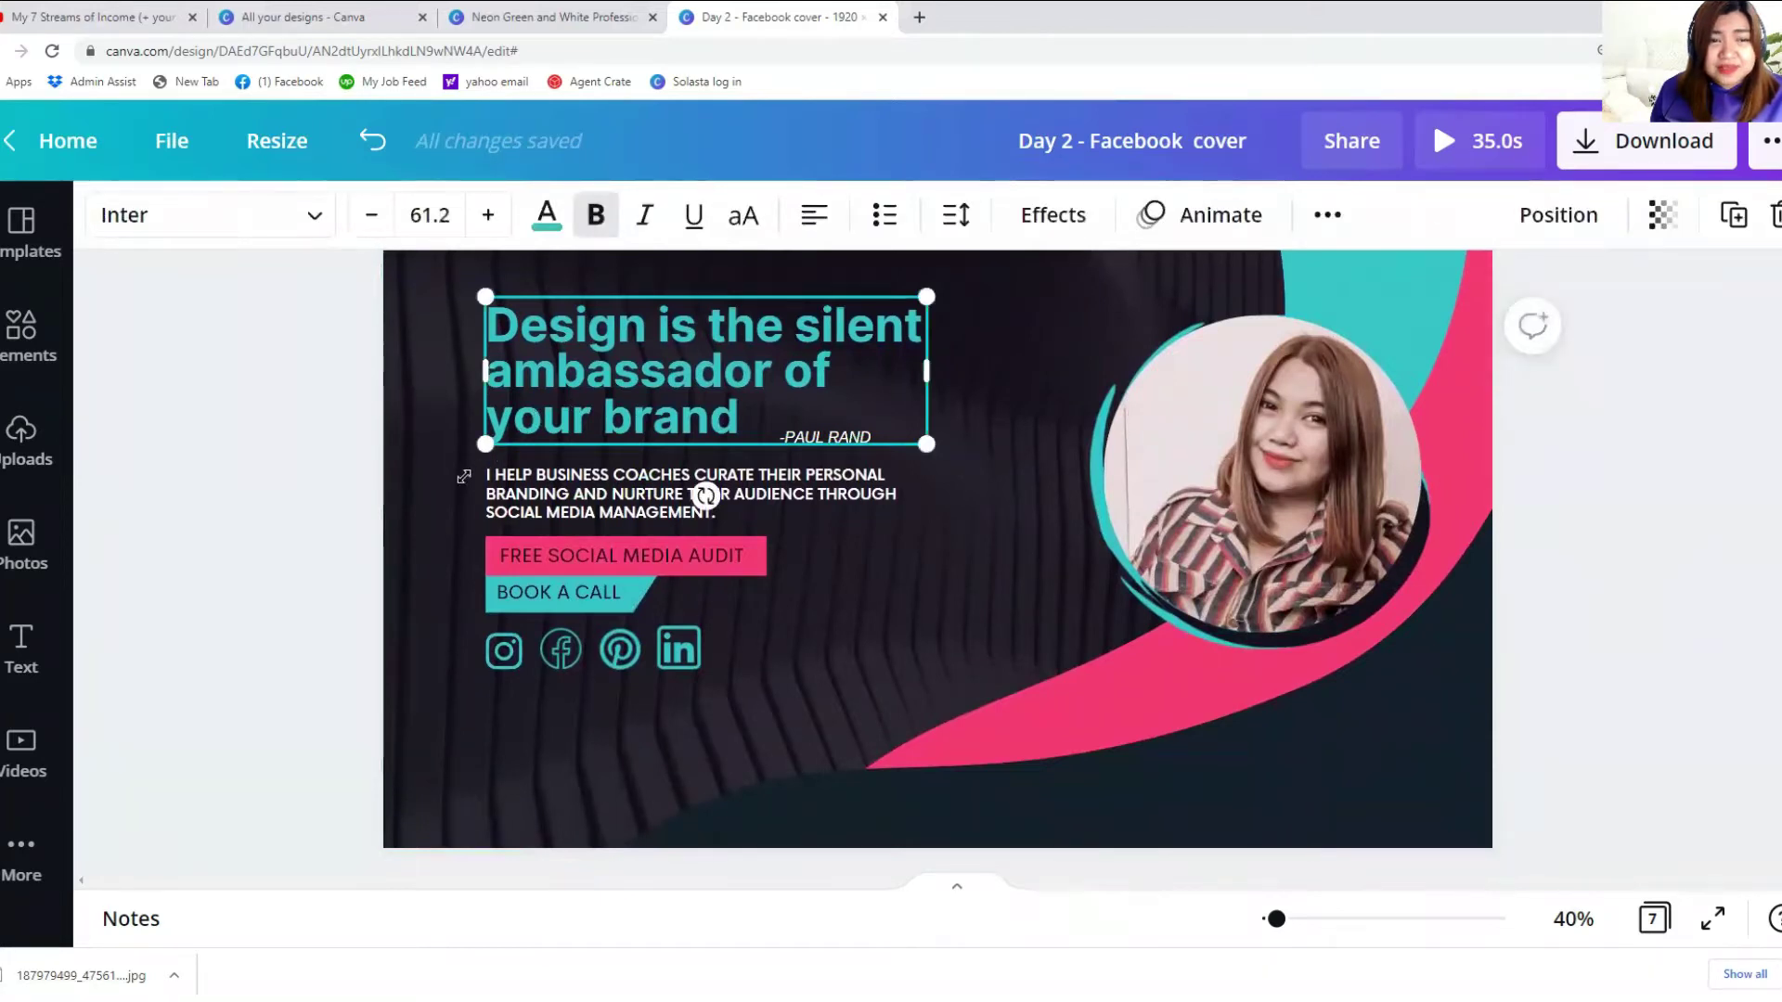
{"action": "left_click", "coordinate": [825, 543]}
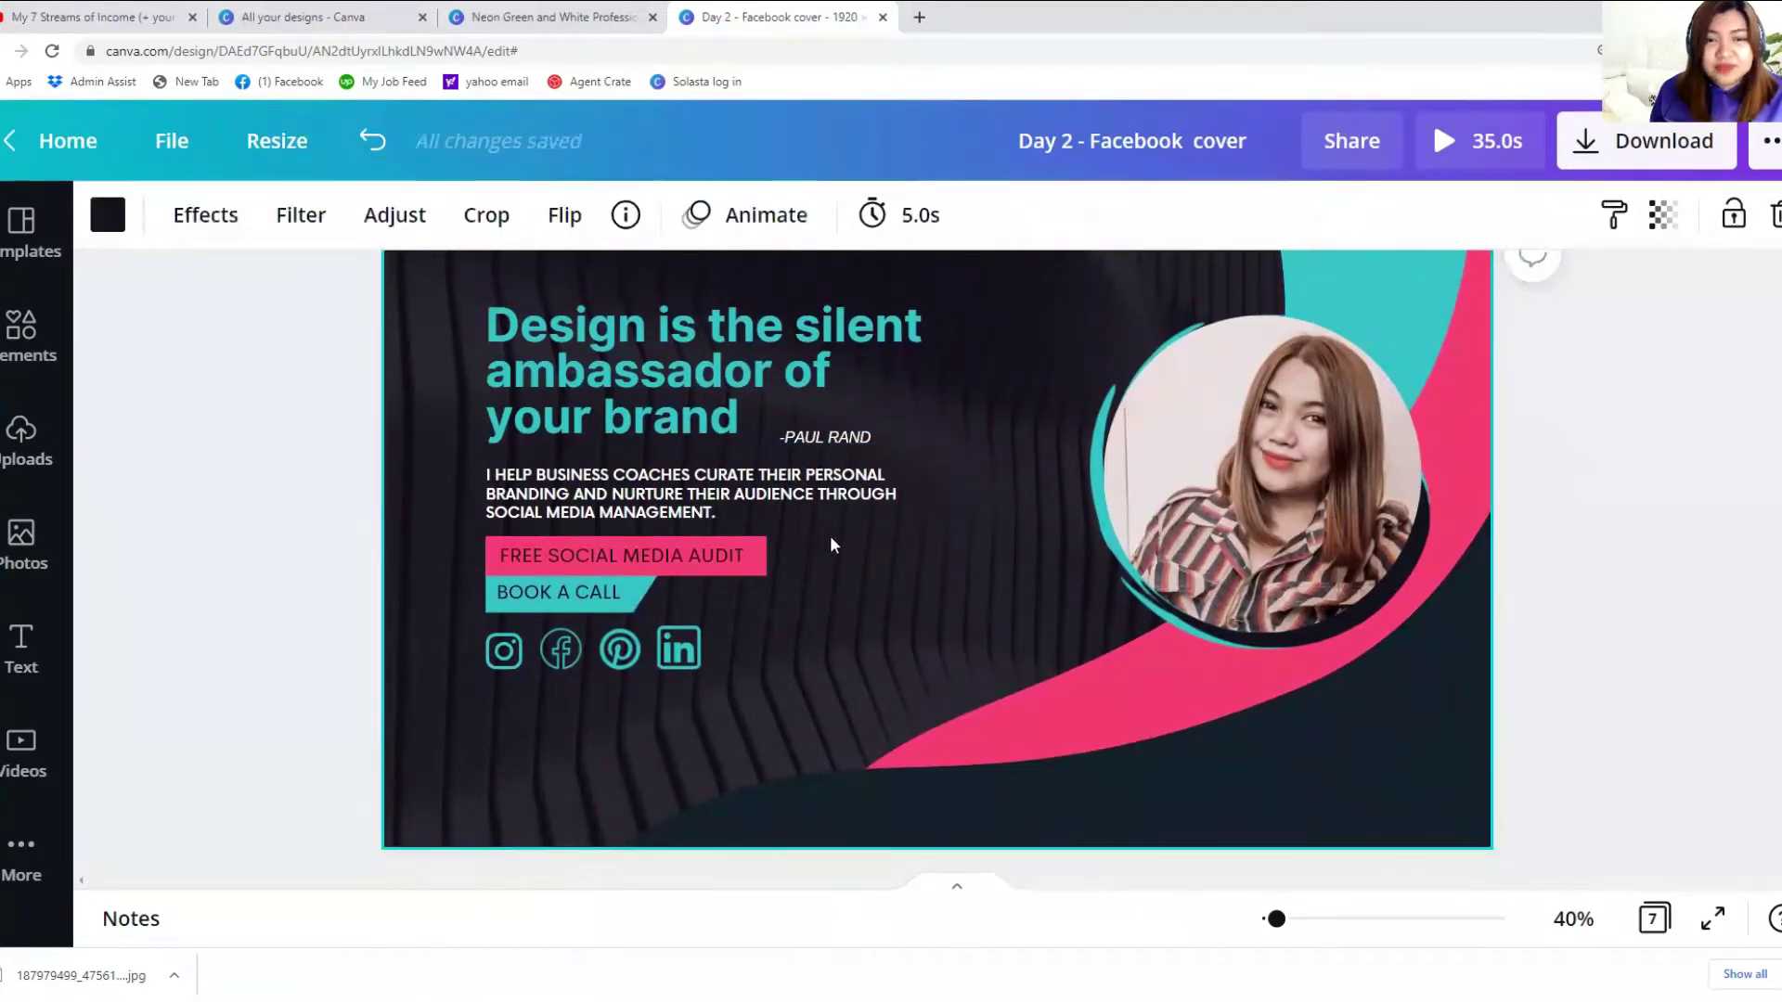
{"action": "left_click", "coordinate": [821, 543]}
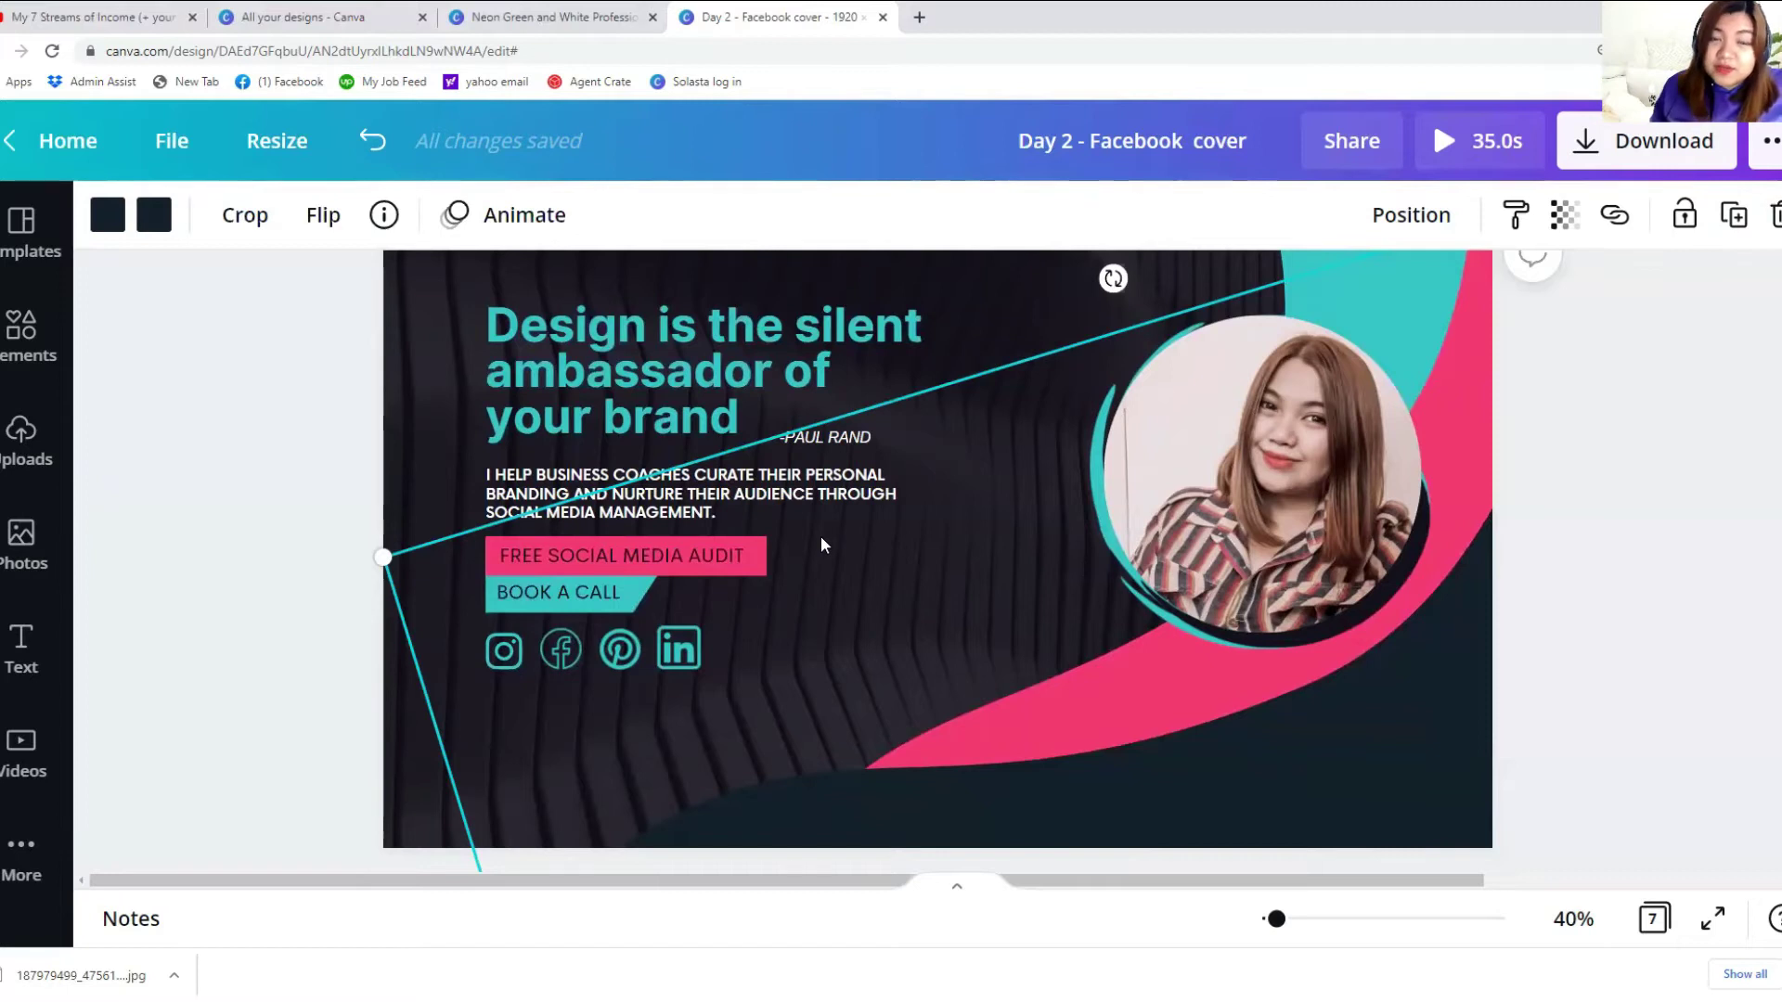
{"action": "key", "text": "Delete"}
{"action": "left_click", "coordinate": [416, 388]}
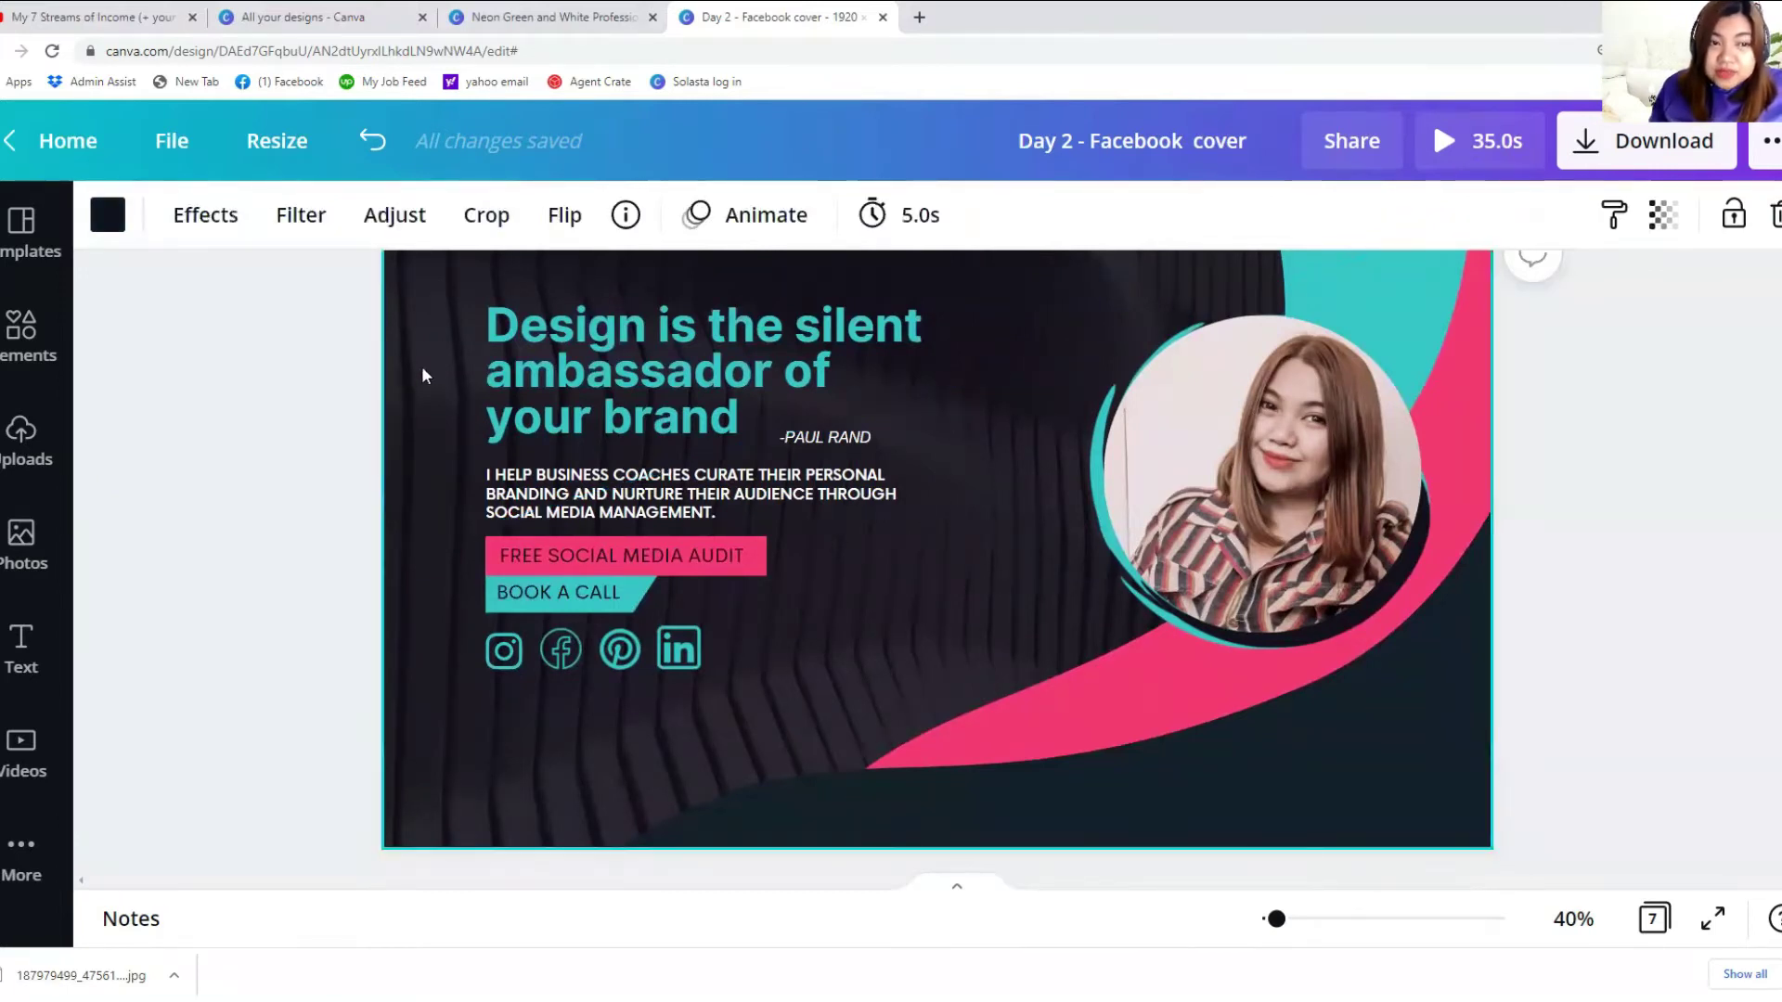
{"action": "key", "text": "ctrl+z"}
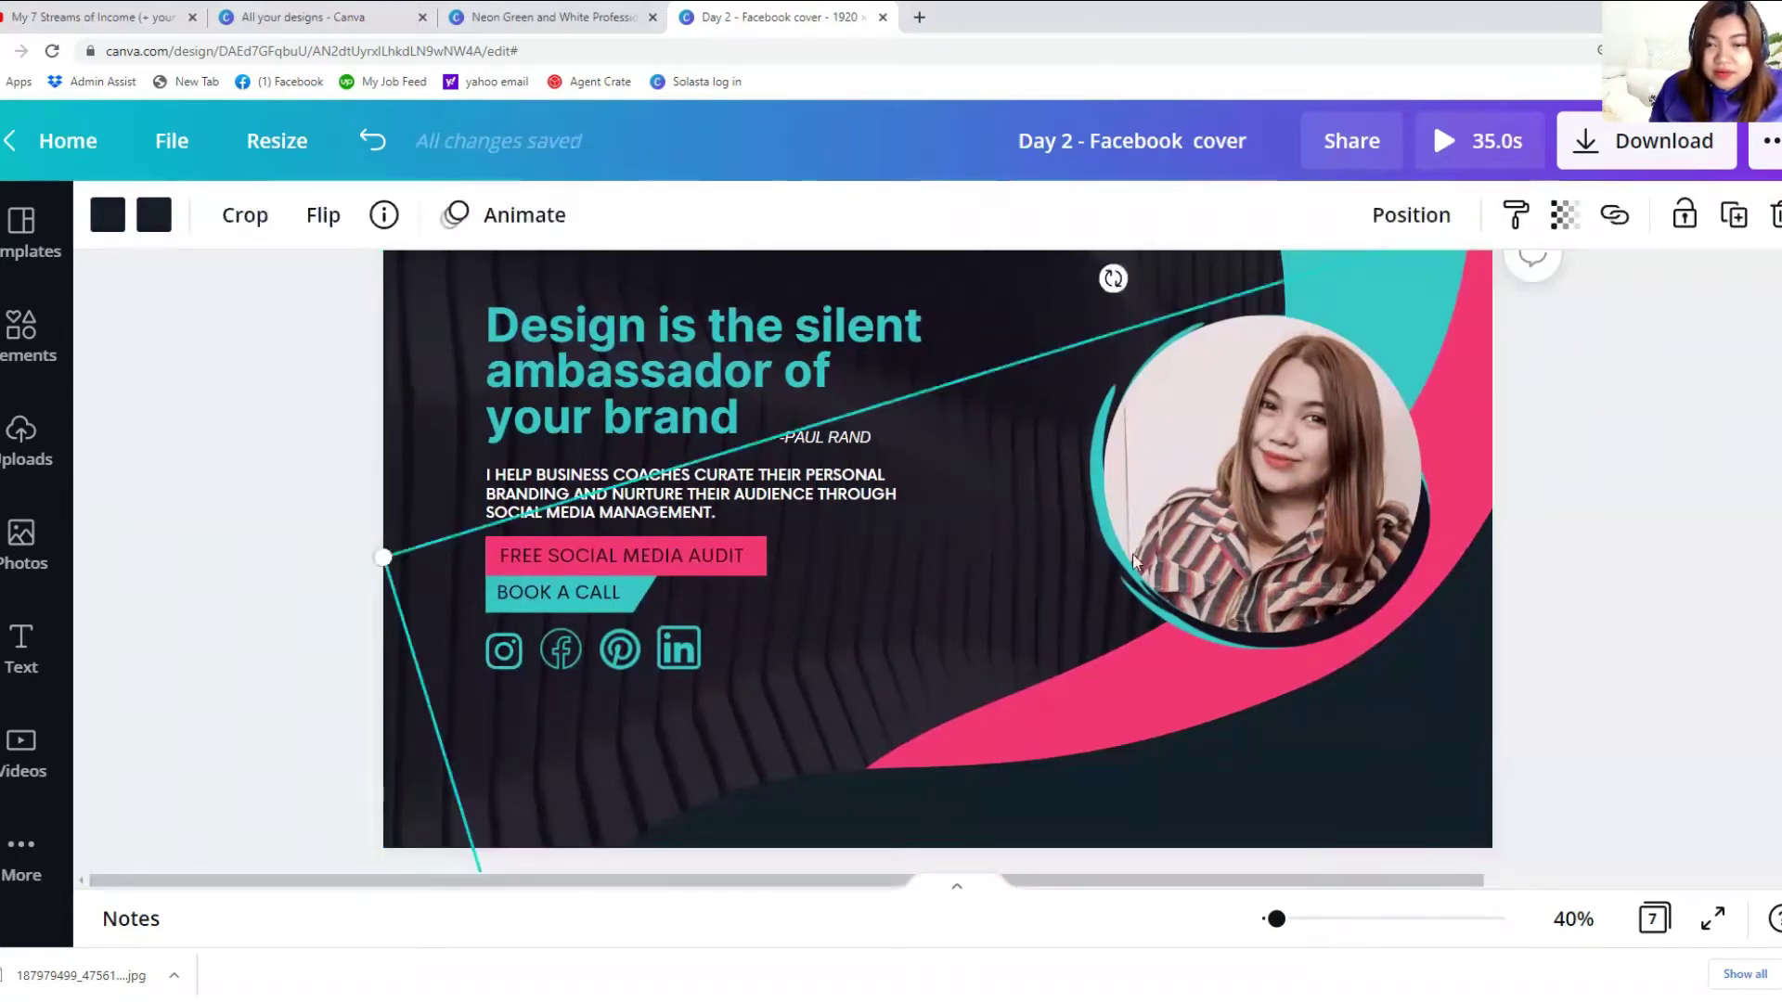
{"action": "key", "text": "ctrl+z"}
{"action": "key", "text": "ctrl+z"}
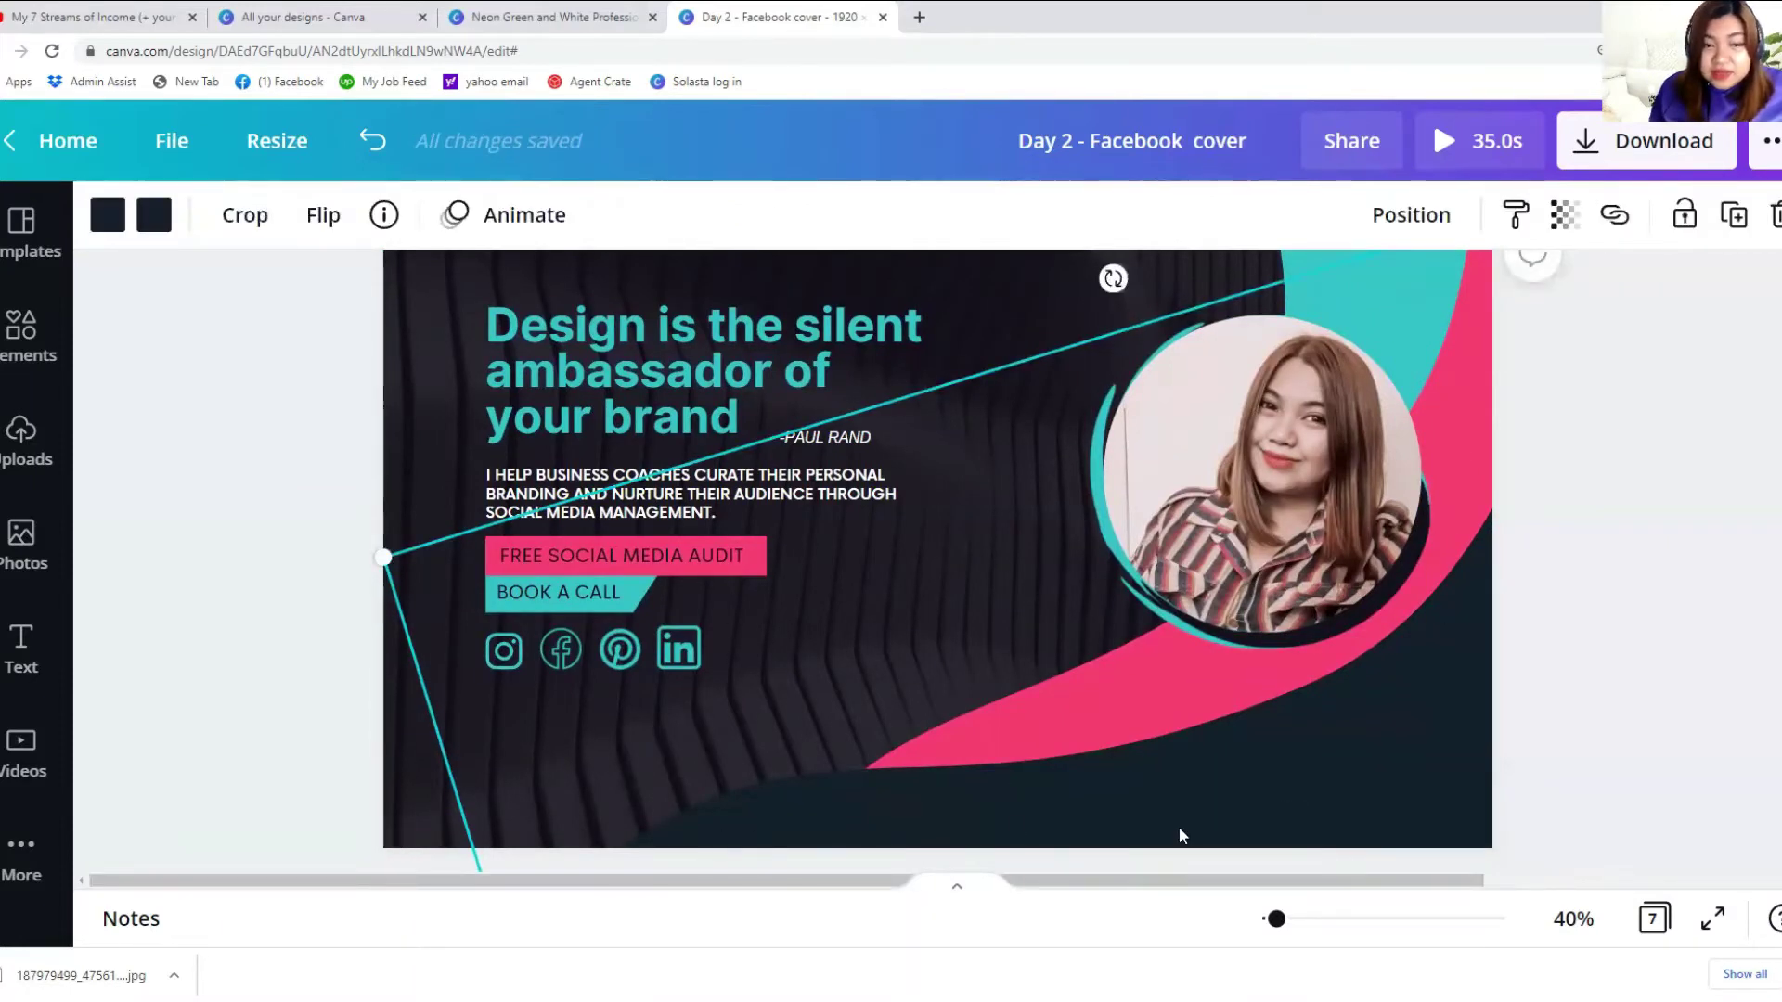
{"action": "key", "text": "Delete"}
{"action": "left_click", "coordinate": [489, 502]}
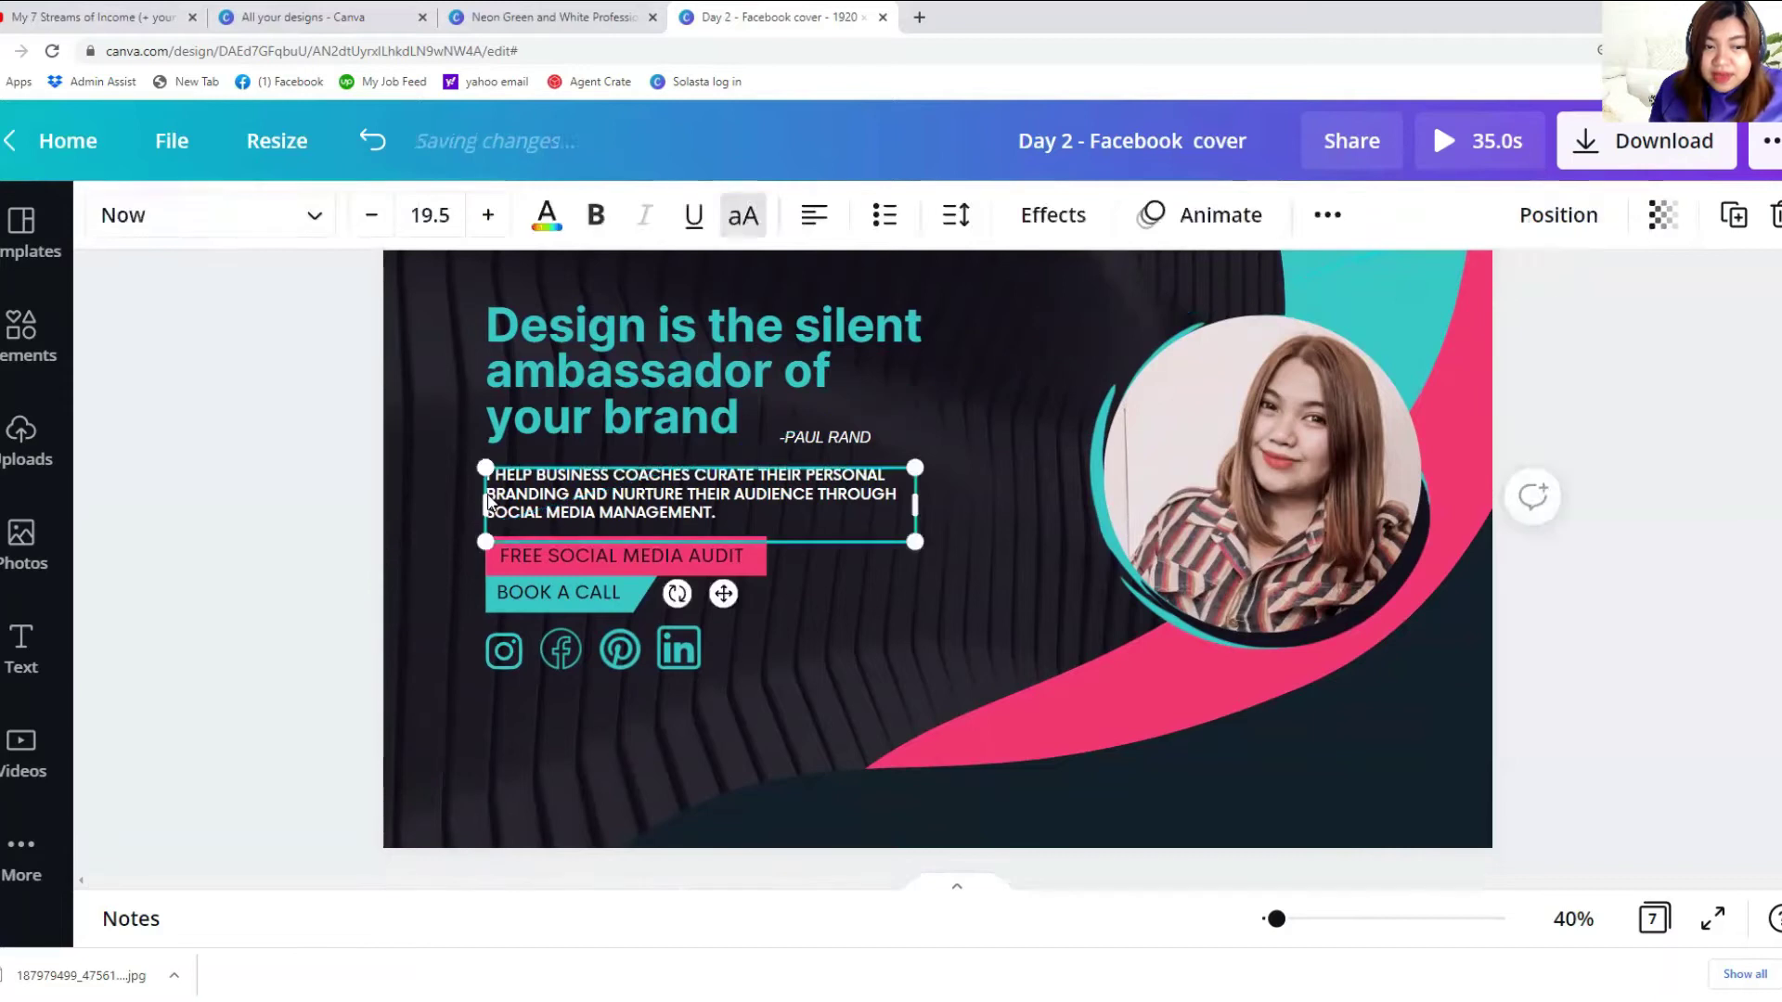
{"action": "left_click", "coordinate": [411, 498]}
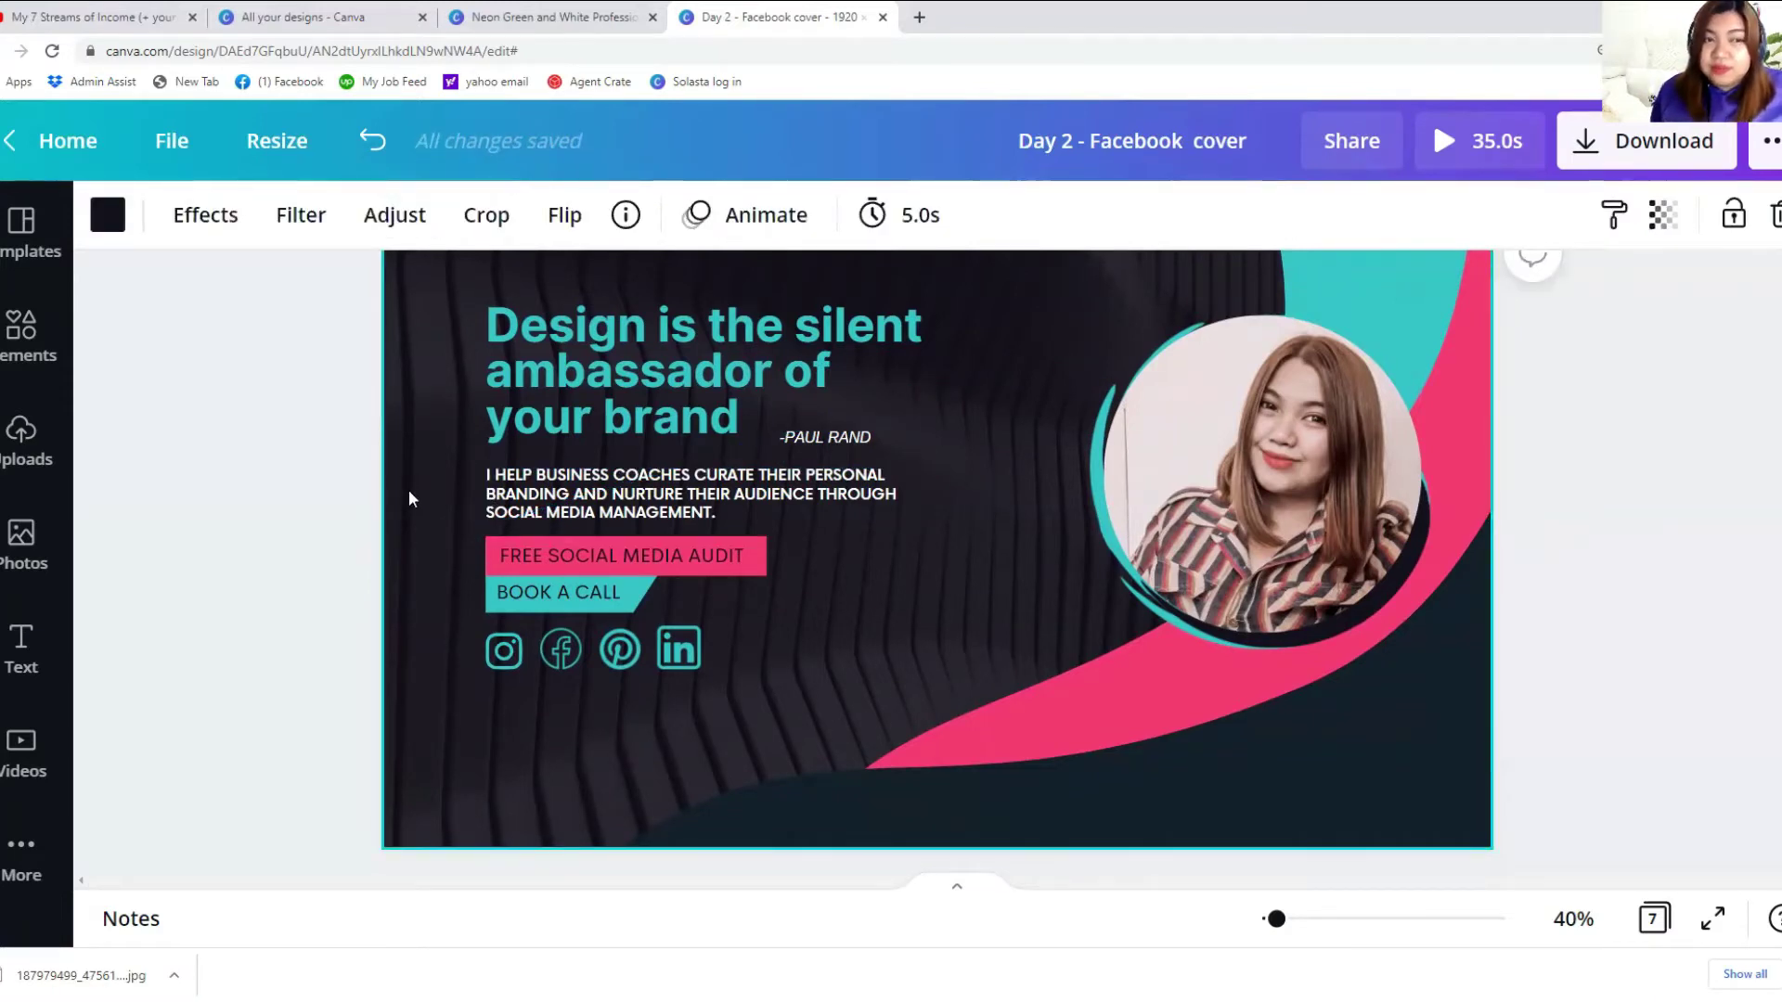
Step: Delete the "LIVE EDITING HERE" placeholder text from page 5
{"action": "scroll", "coordinate": [649, 510], "scroll_direction": "up", "scroll_amount": 1}
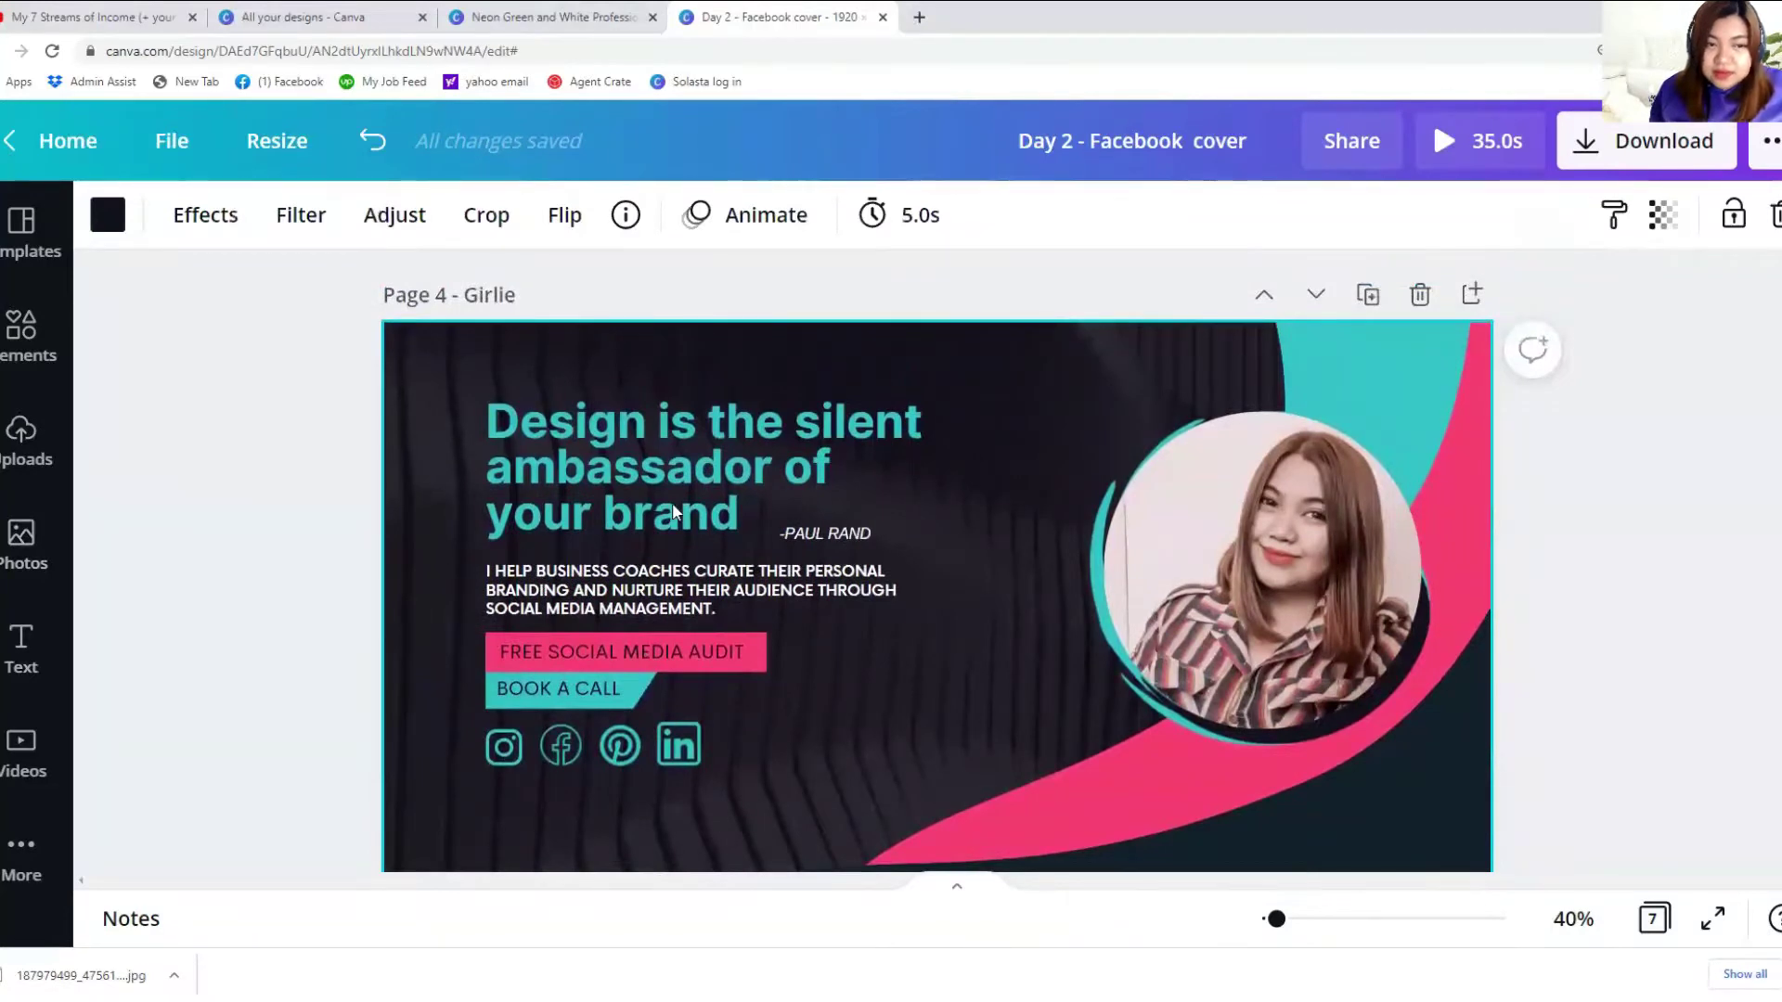
{"action": "scroll", "coordinate": [569, 713], "scroll_direction": "down", "scroll_amount": 1}
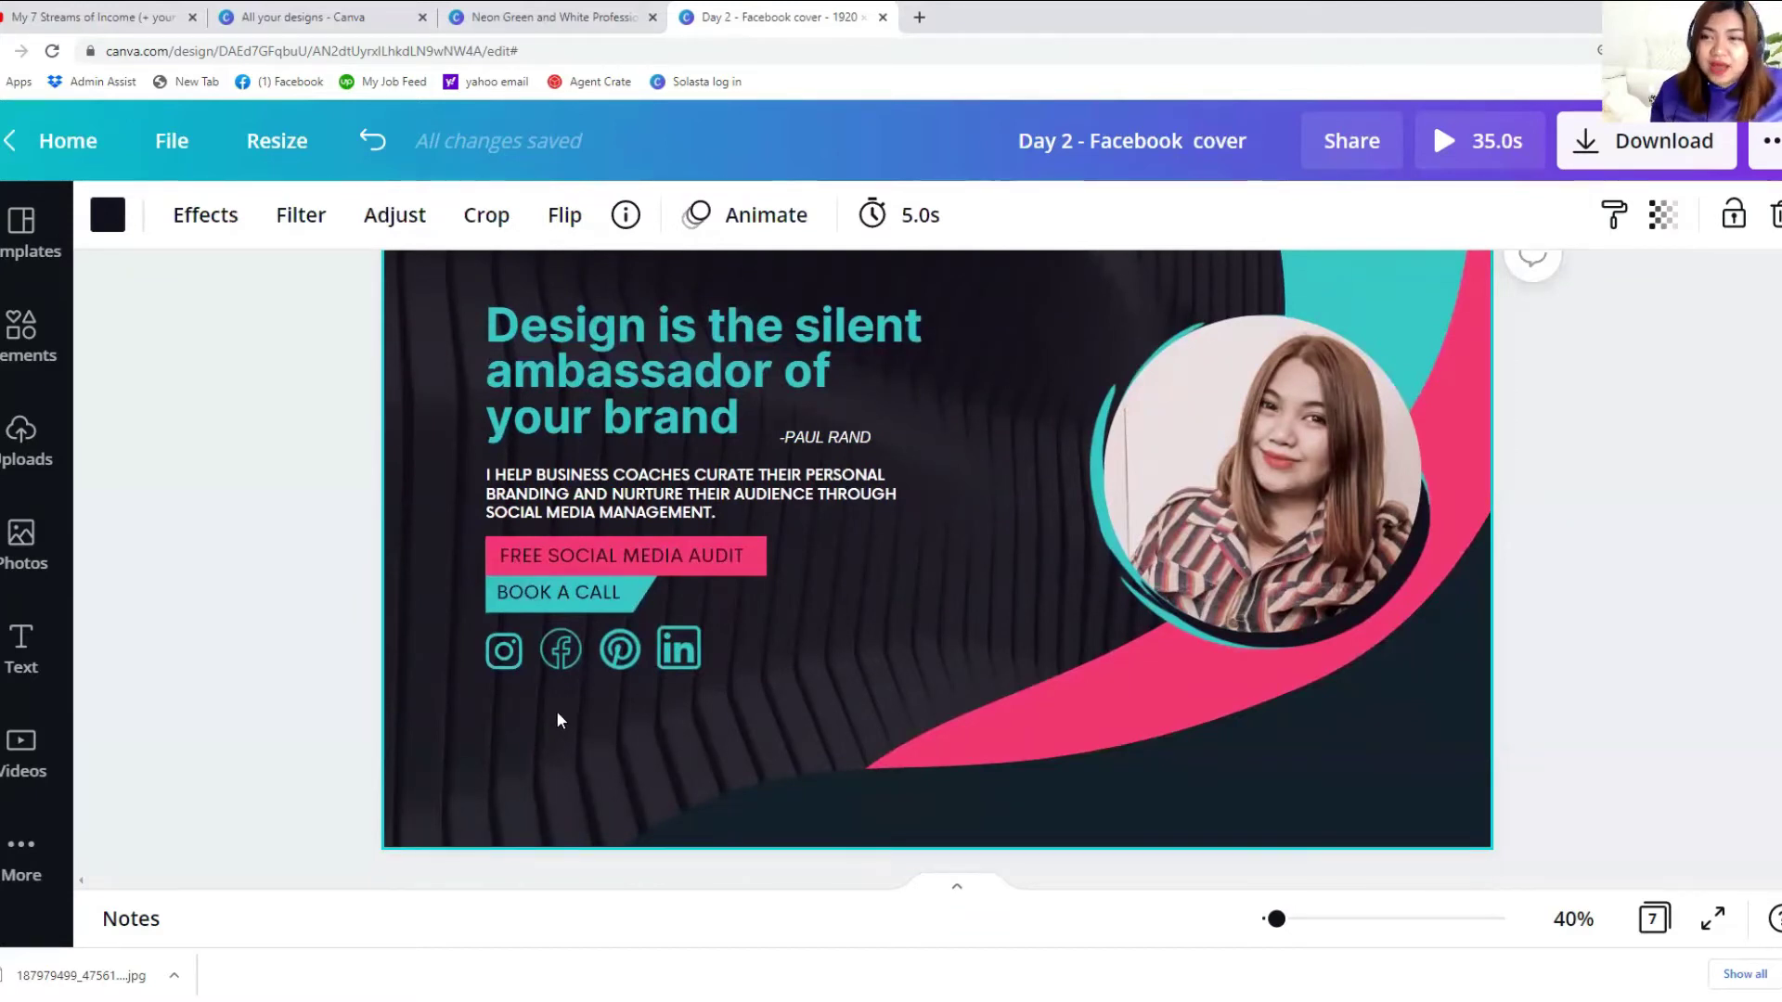
{"action": "scroll", "coordinate": [557, 720], "scroll_direction": "down", "scroll_amount": 8}
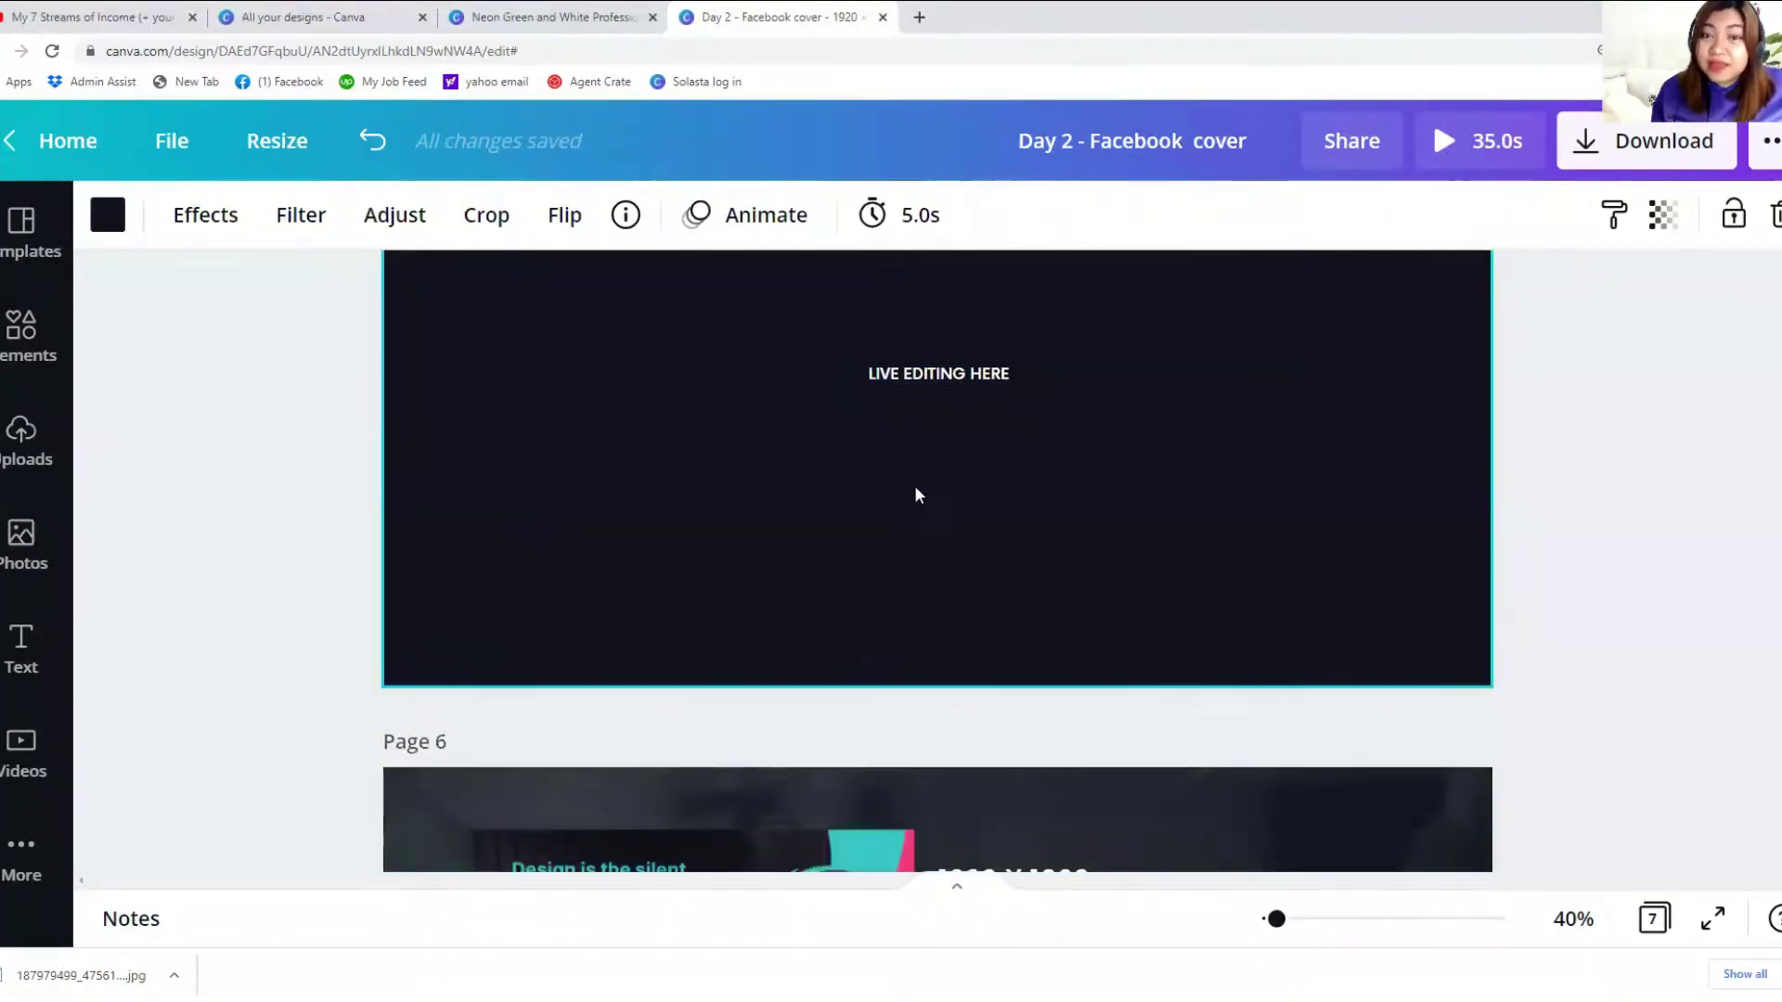
{"action": "scroll", "coordinate": [917, 495], "scroll_direction": "up", "scroll_amount": 1}
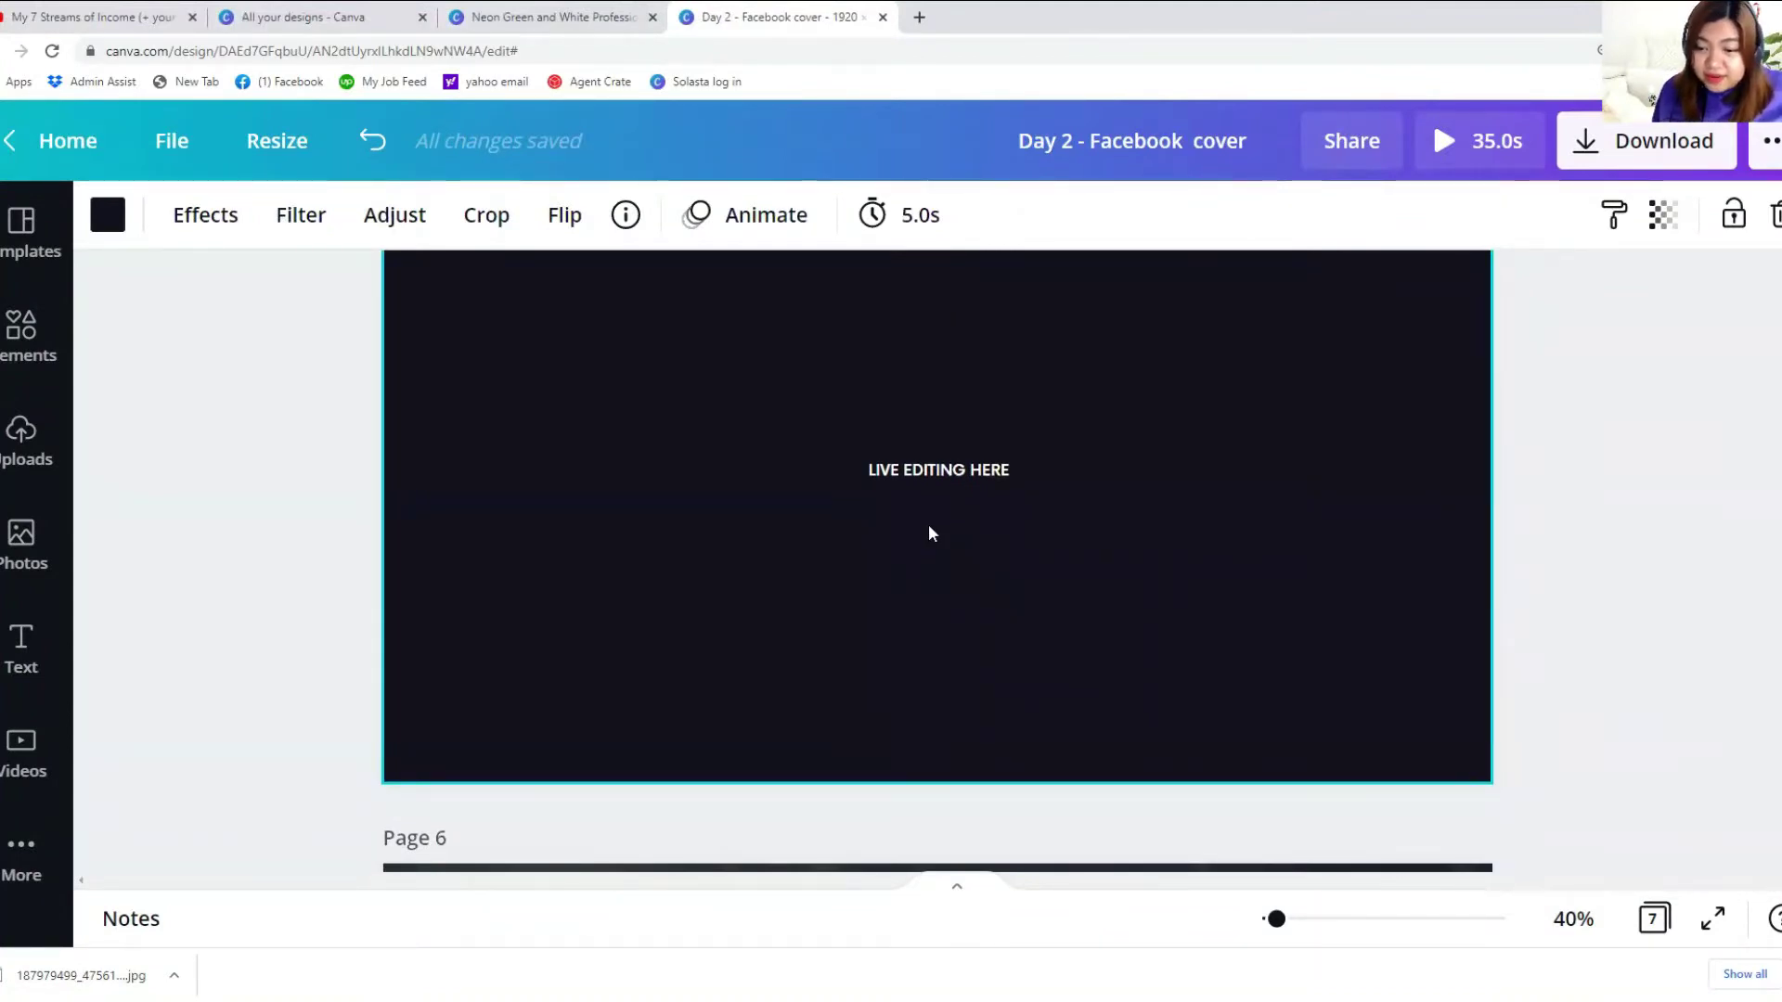
{"action": "scroll", "coordinate": [927, 529], "scroll_direction": "up", "scroll_amount": 2}
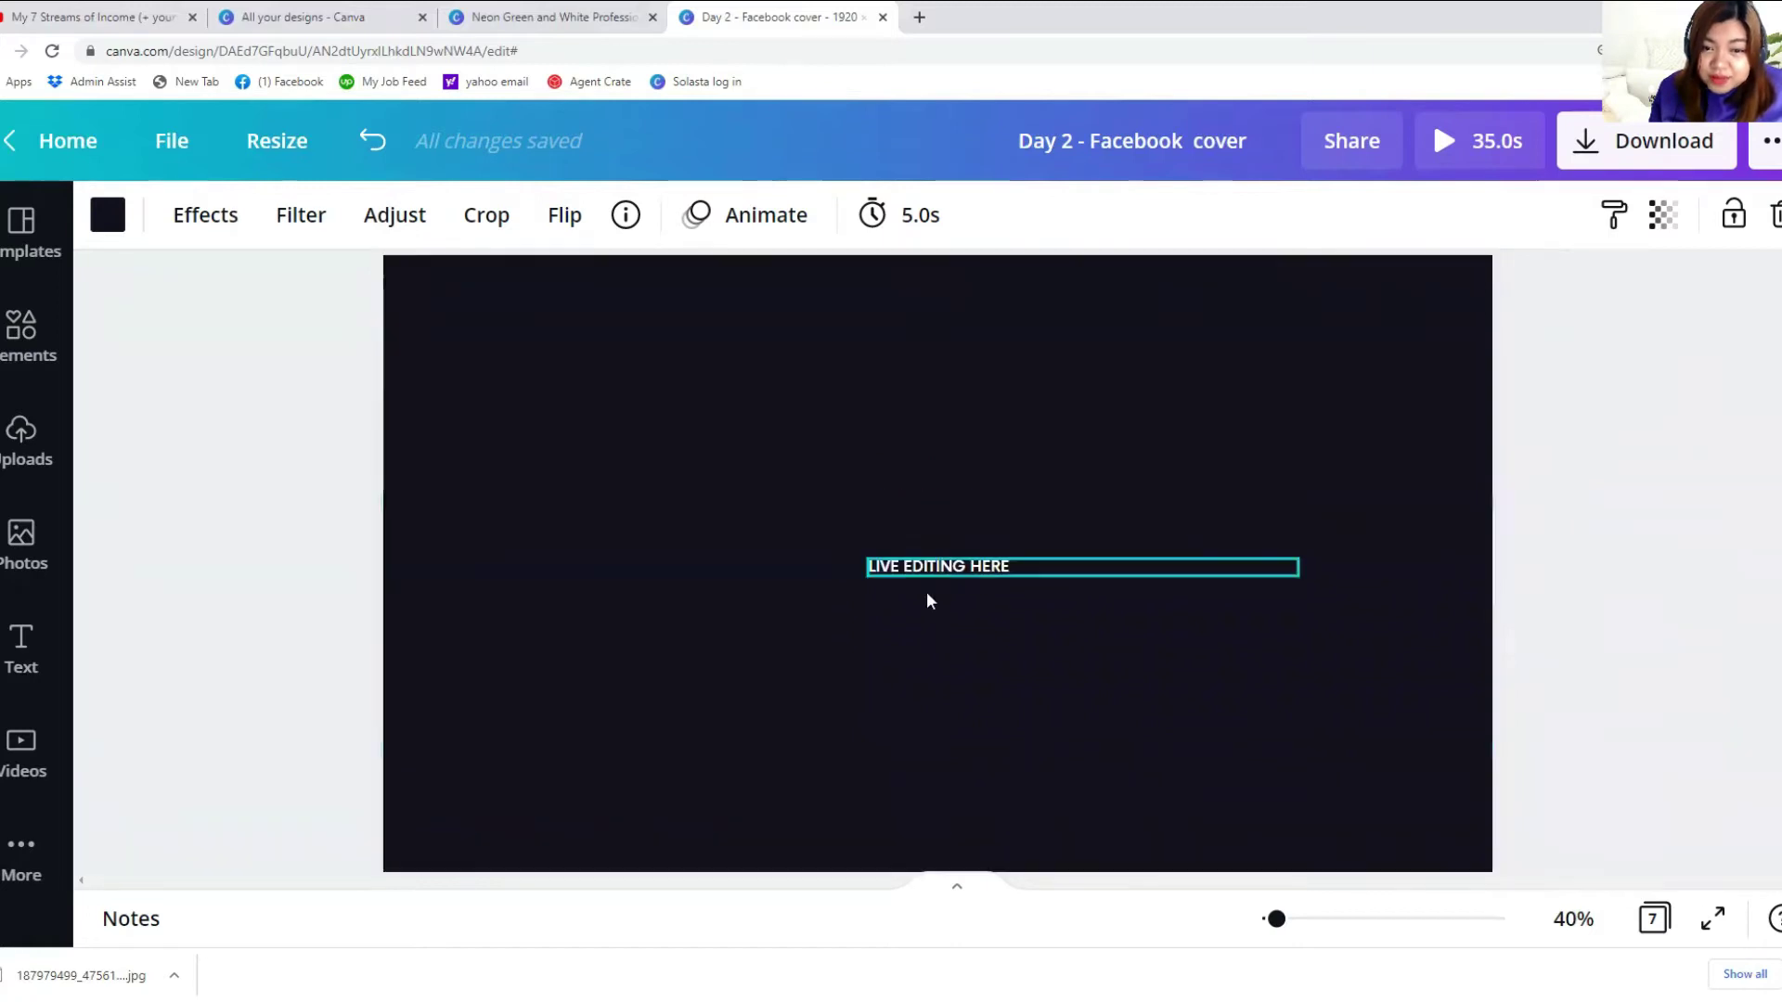
{"action": "left_click", "coordinate": [938, 661]}
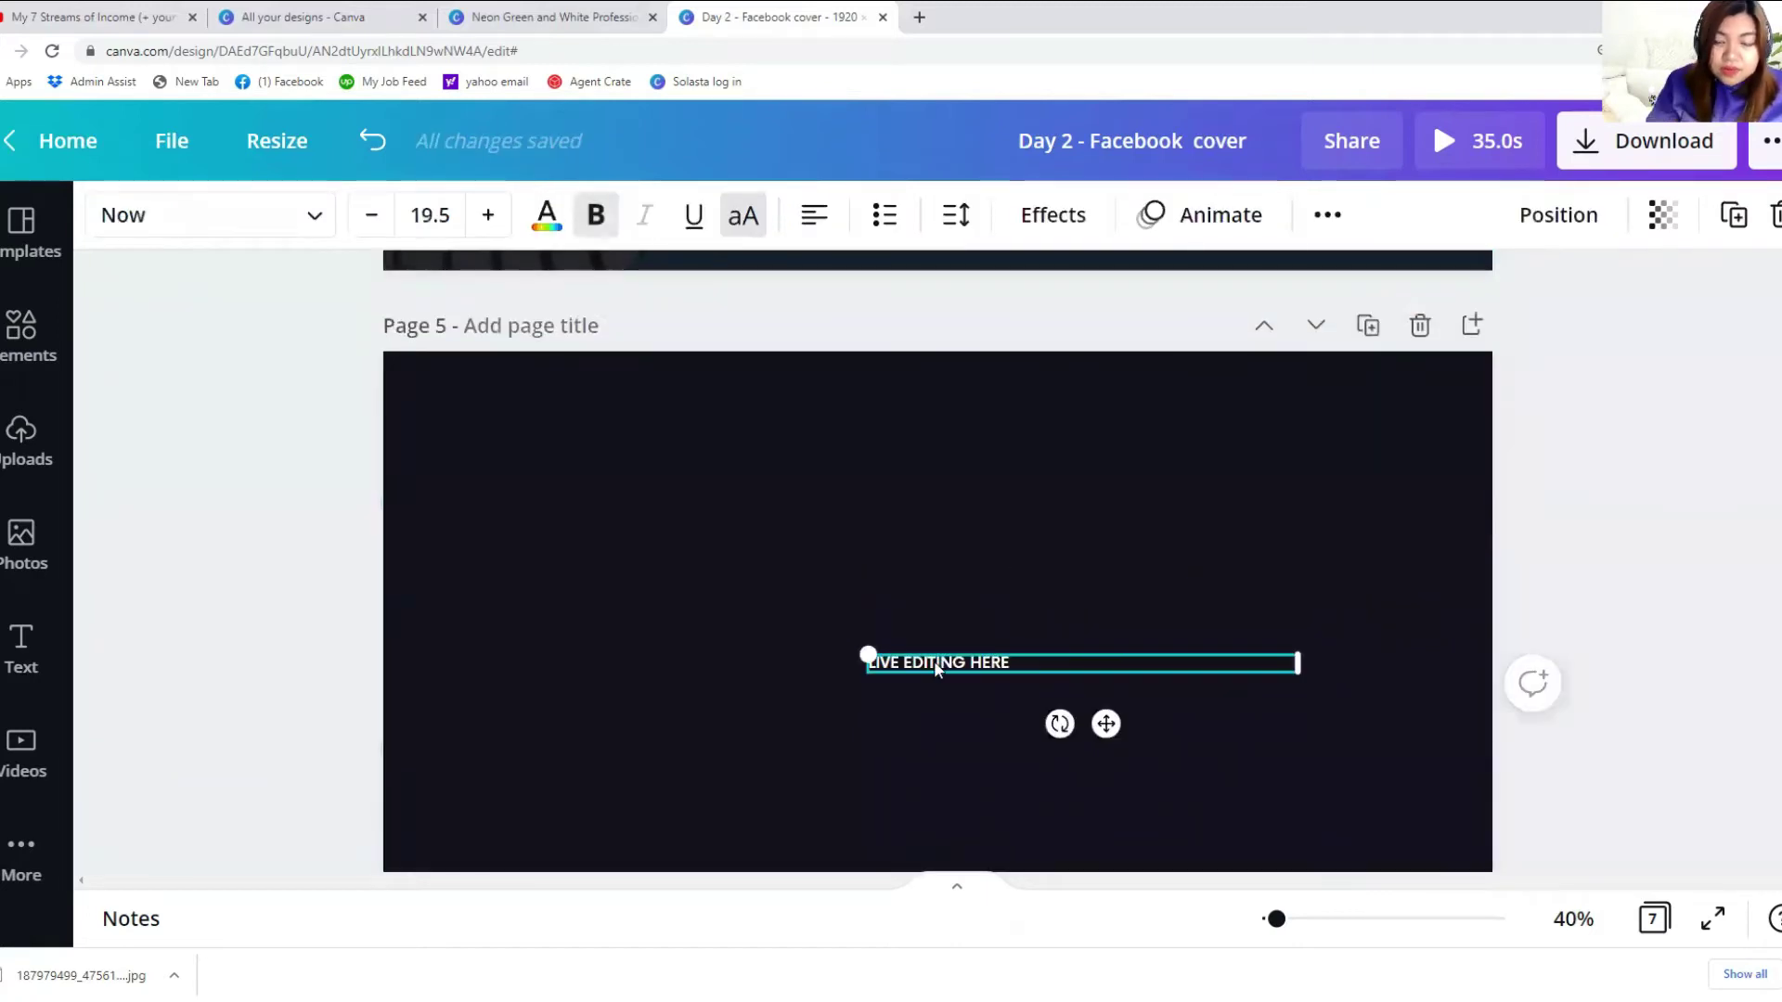
{"action": "key", "text": "Delete"}
{"action": "scroll", "coordinate": [933, 660], "scroll_direction": "up", "scroll_amount": 5}
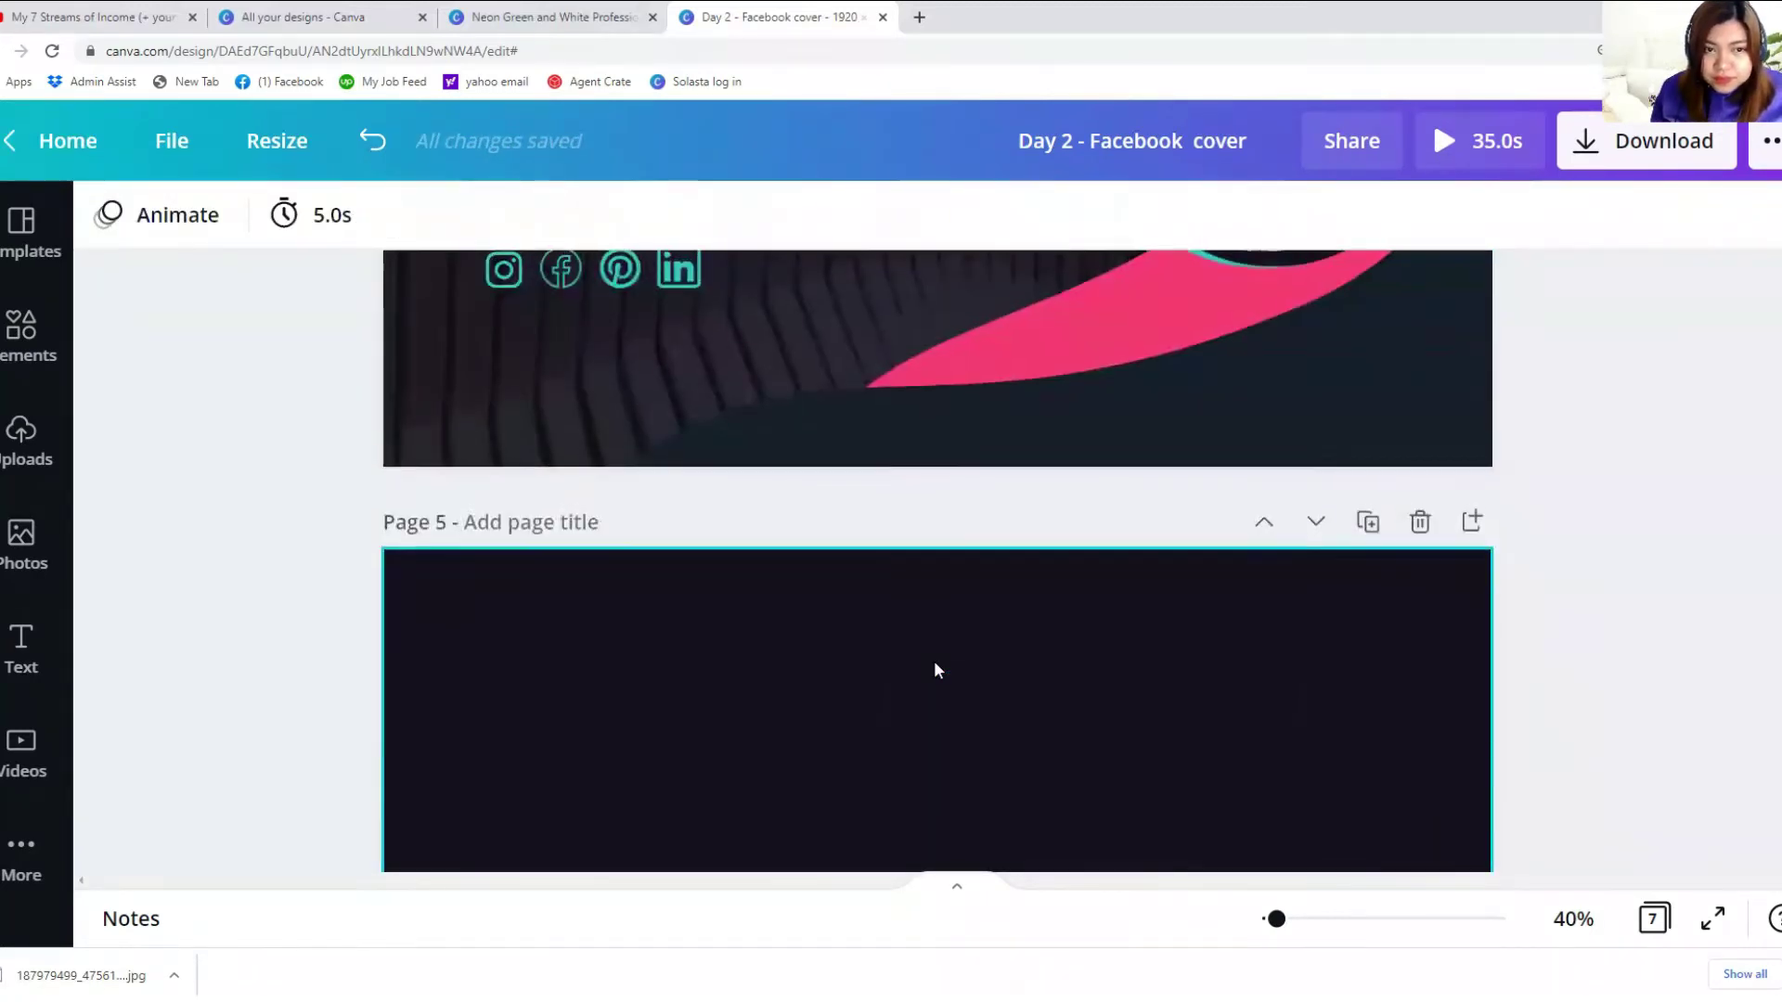
{"action": "scroll", "coordinate": [933, 661], "scroll_direction": "up", "scroll_amount": 1}
{"action": "scroll", "coordinate": [934, 661], "scroll_direction": "down", "scroll_amount": 3}
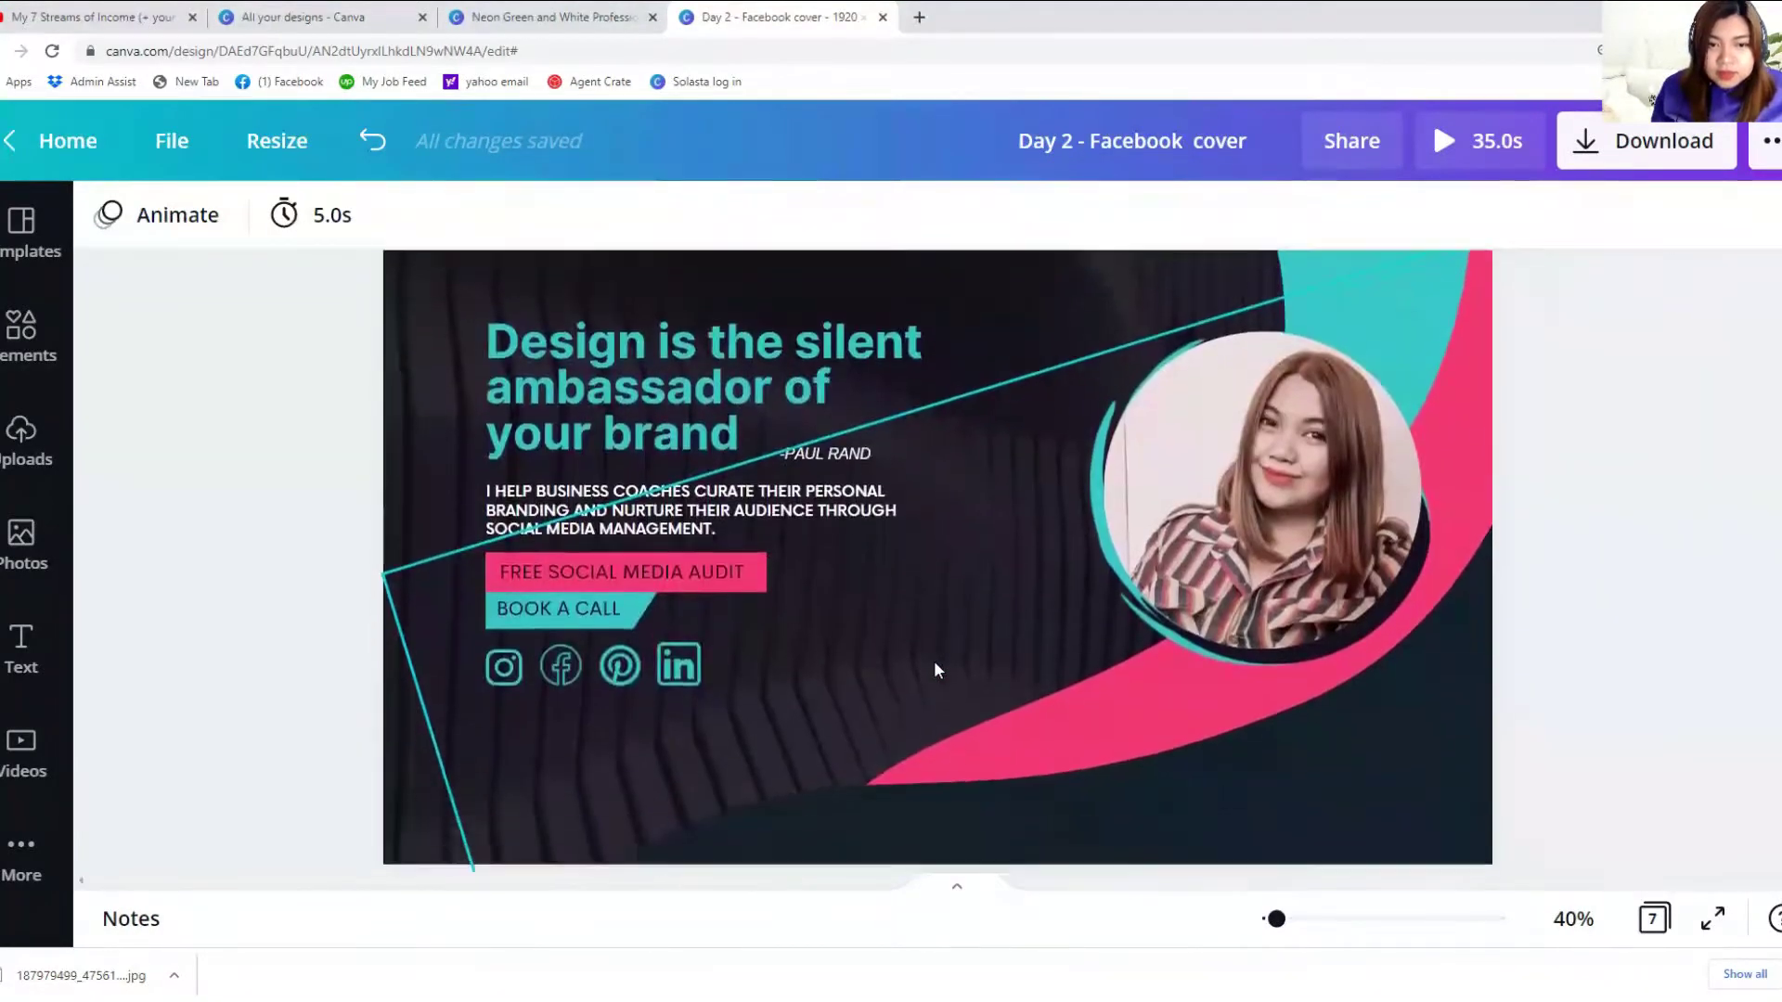
{"action": "scroll", "coordinate": [937, 668], "scroll_direction": "down", "scroll_amount": 5}
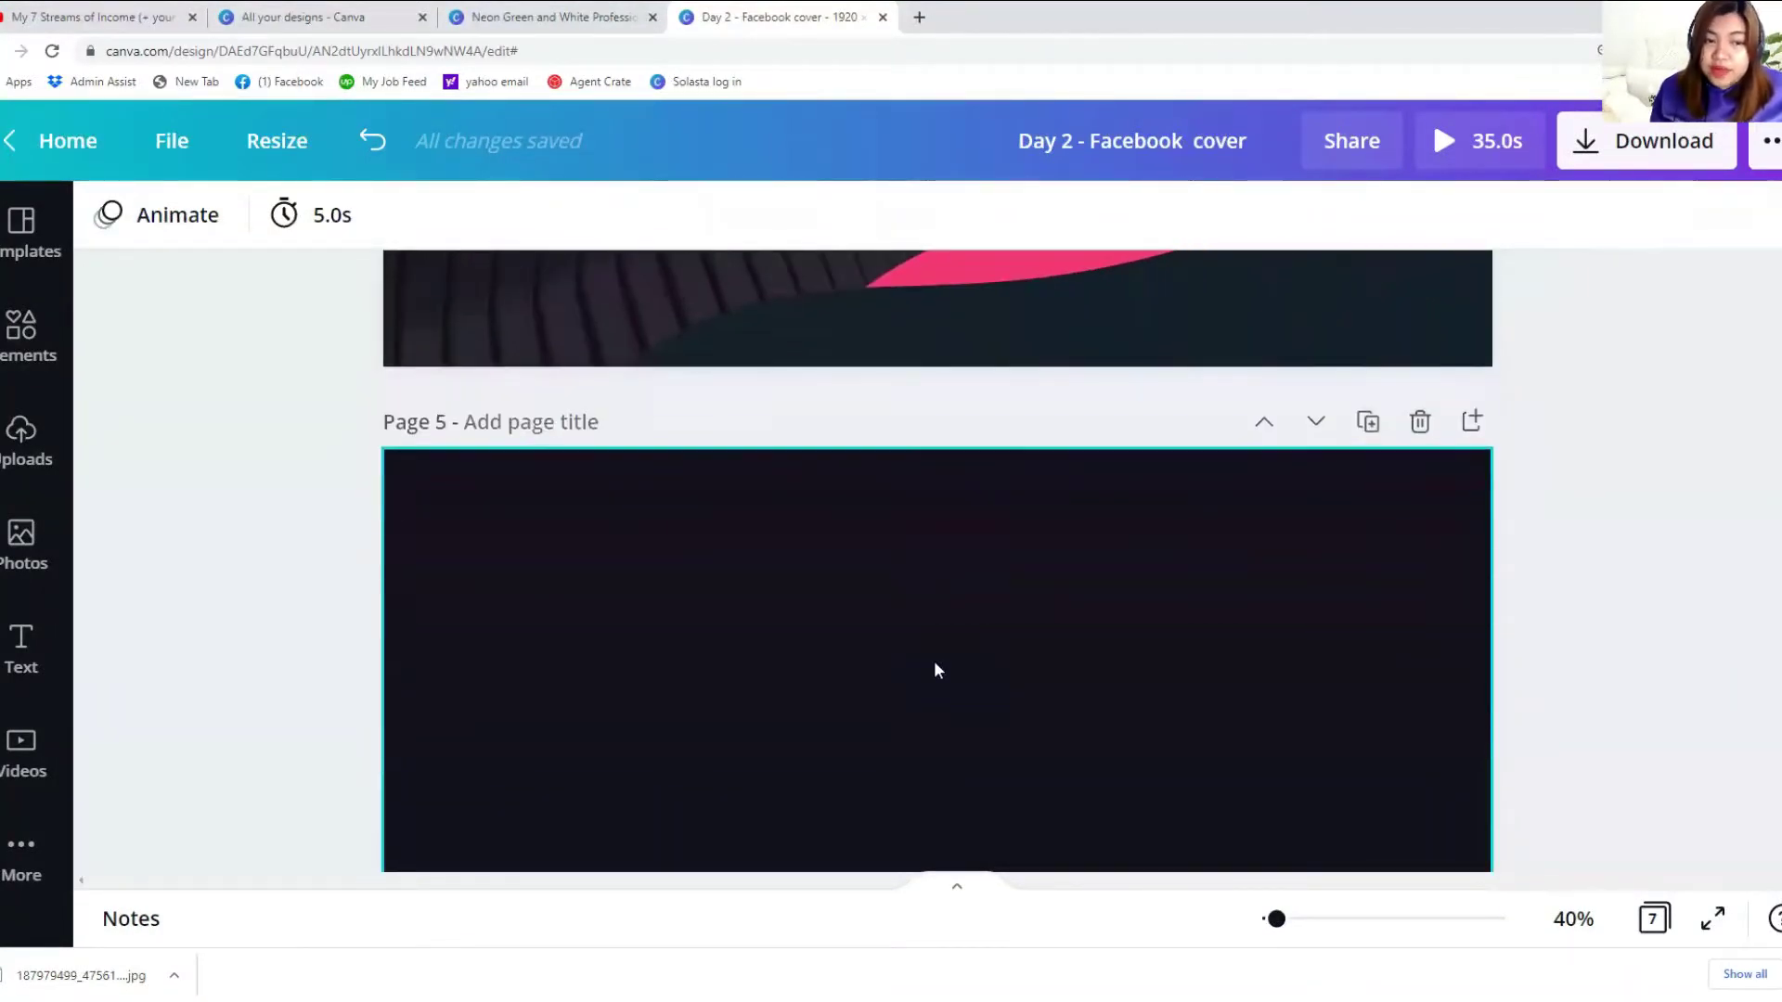
{"action": "scroll", "coordinate": [933, 669], "scroll_direction": "up", "scroll_amount": 2}
{"action": "scroll", "coordinate": [934, 668], "scroll_direction": "down", "scroll_amount": 2}
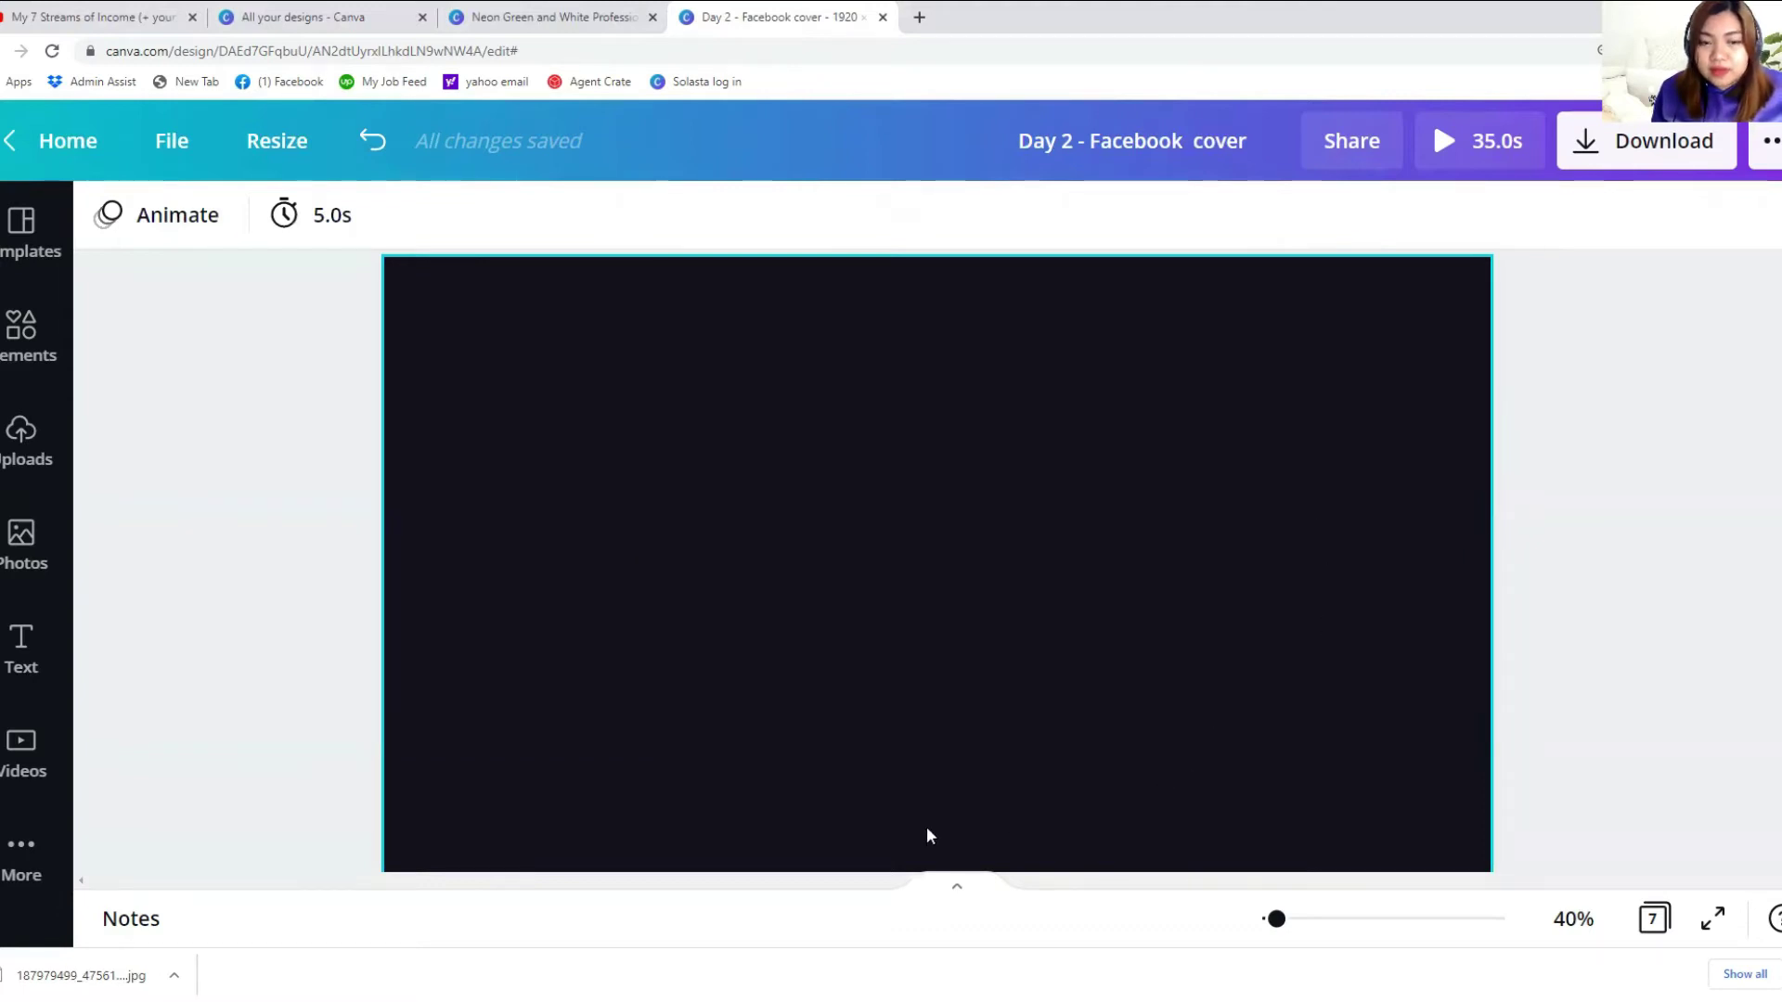
Step: Copy the dark wavy striped background image from page 4 and paste it onto page 5
{"action": "scroll", "coordinate": [557, 778], "scroll_direction": "up", "scroll_amount": 6}
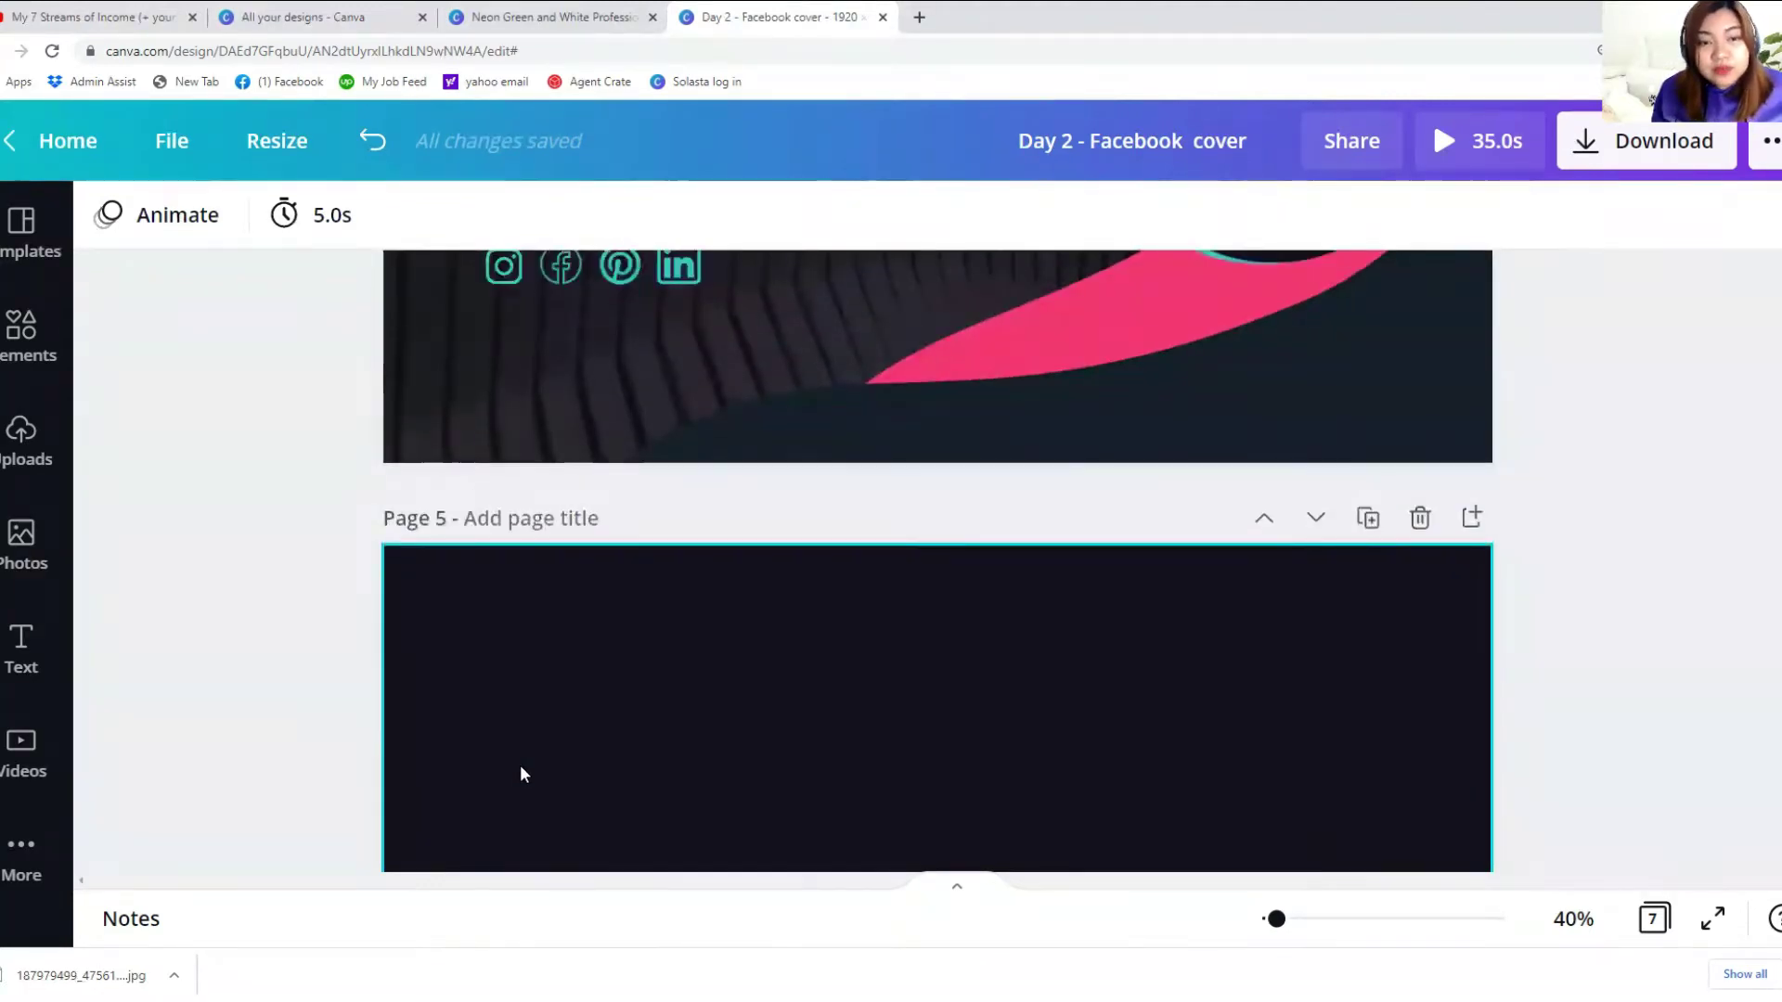
{"action": "left_click", "coordinate": [414, 659]}
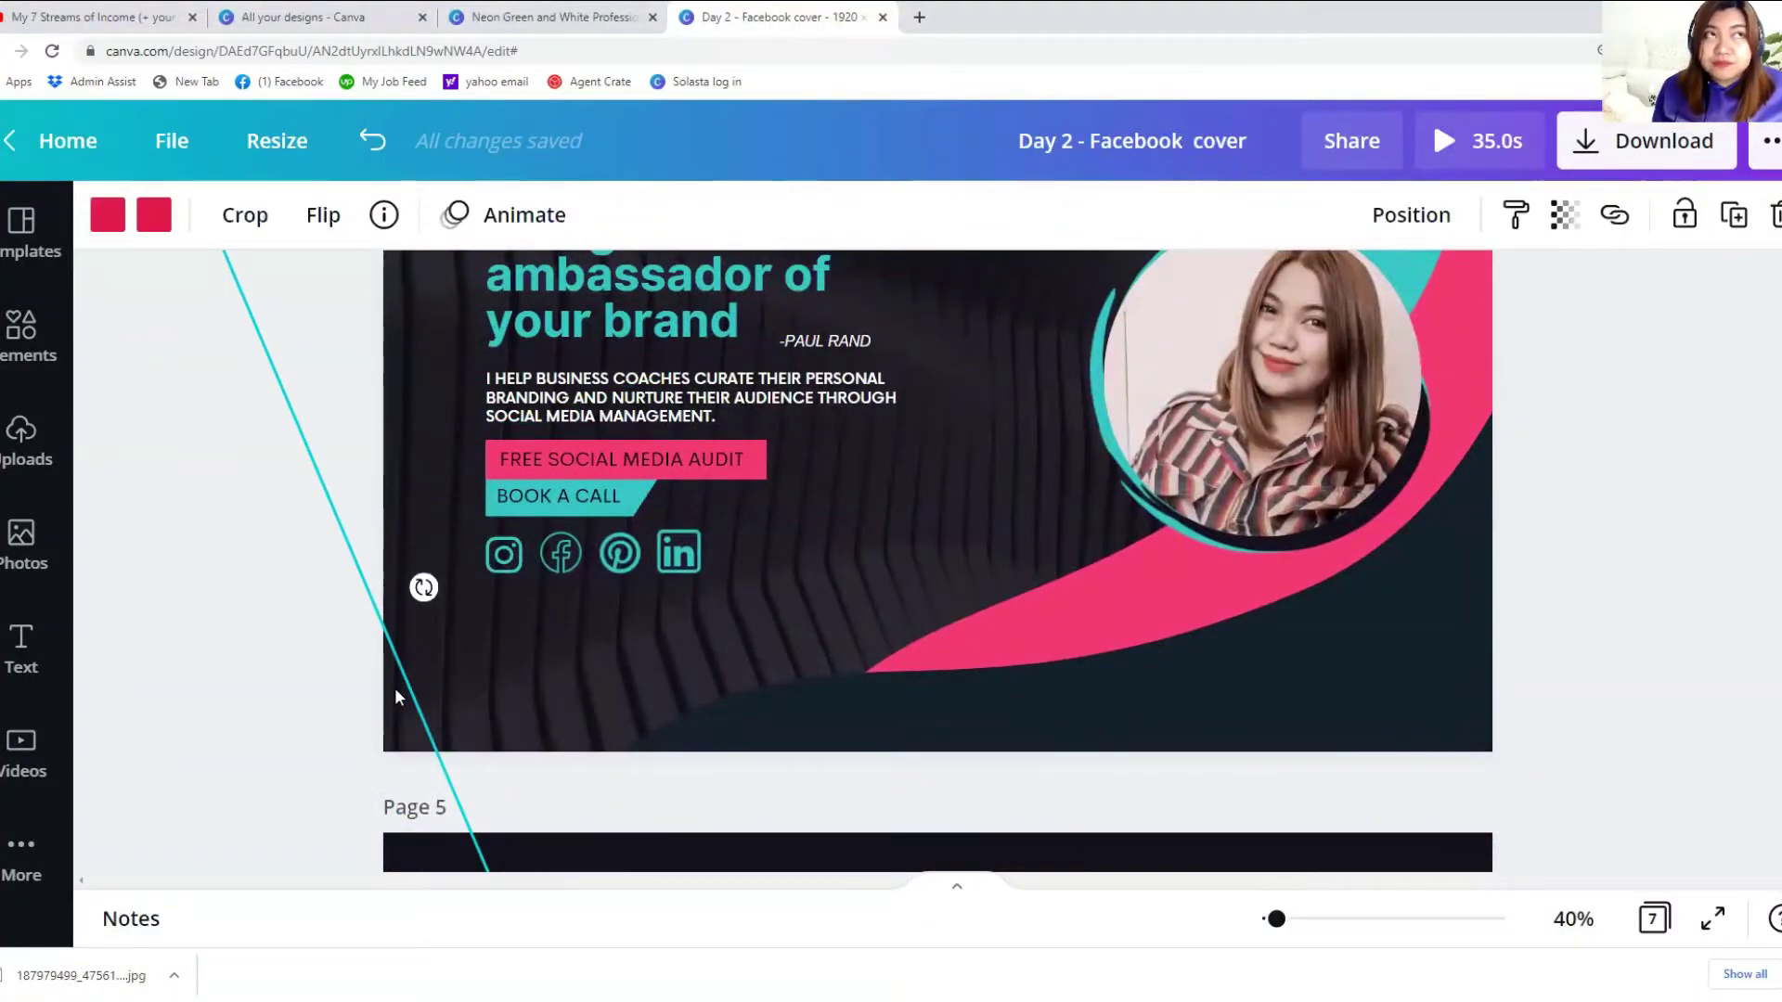
{"action": "scroll", "coordinate": [396, 697], "scroll_direction": "up", "scroll_amount": 3}
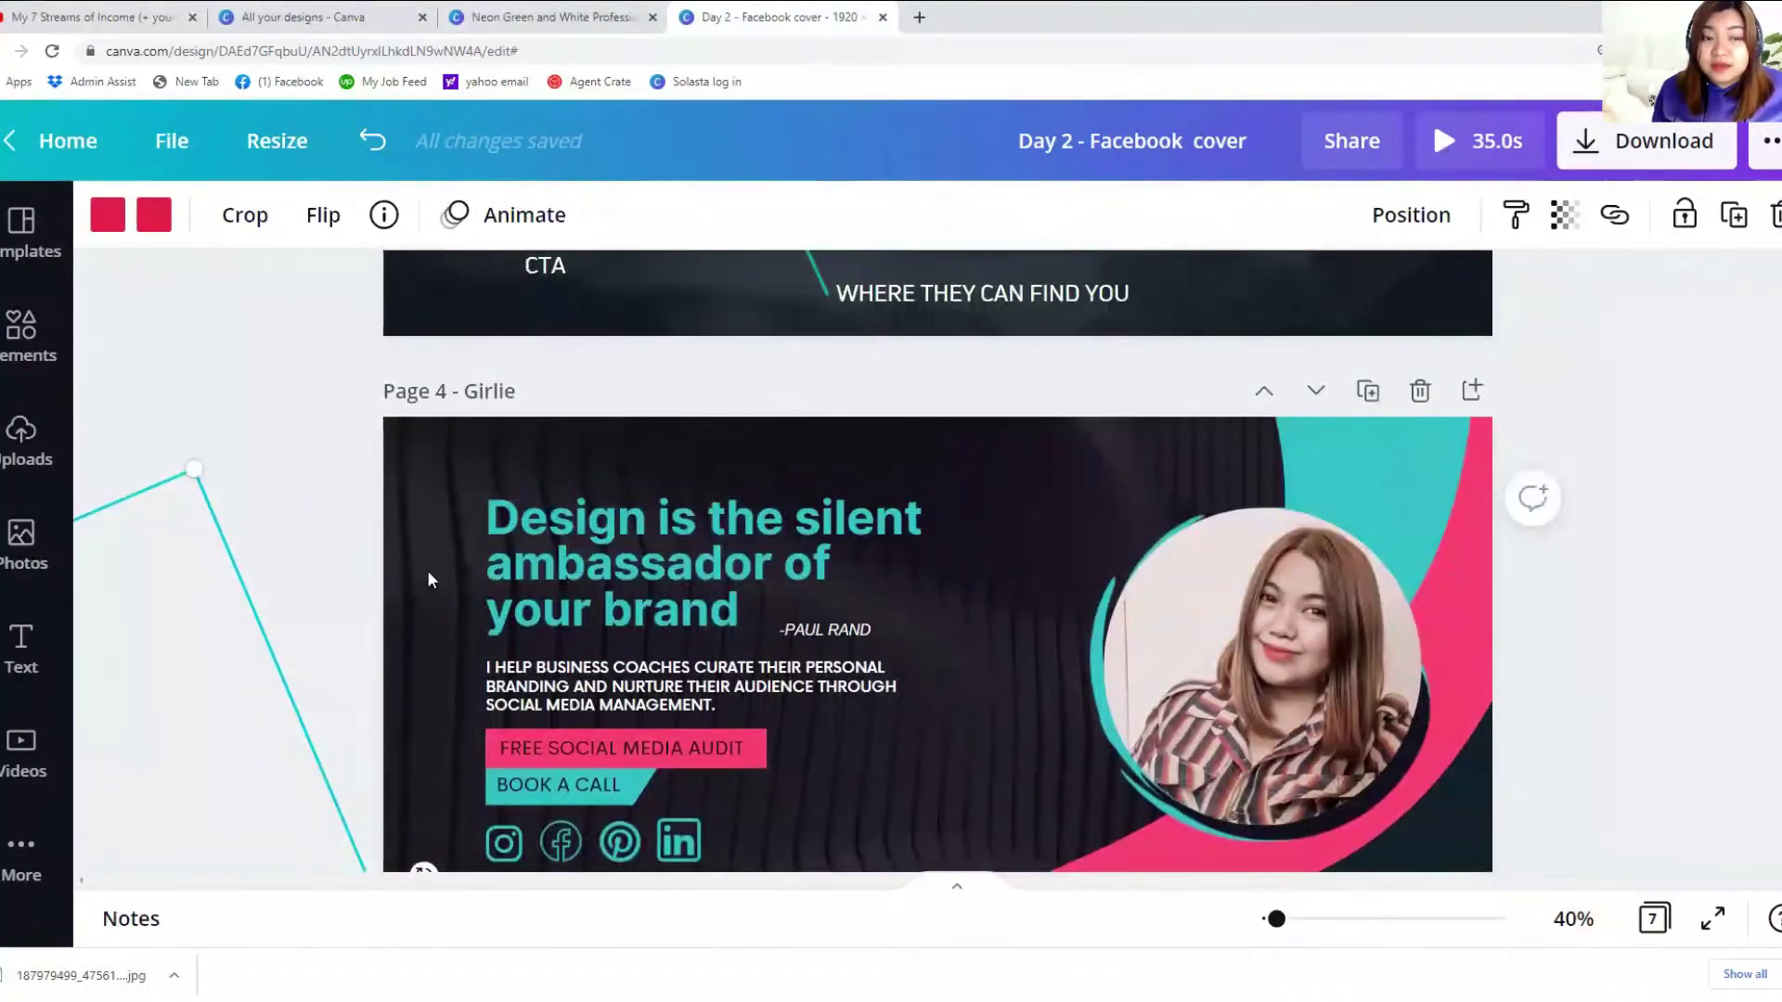
{"action": "left_click", "coordinate": [425, 464]}
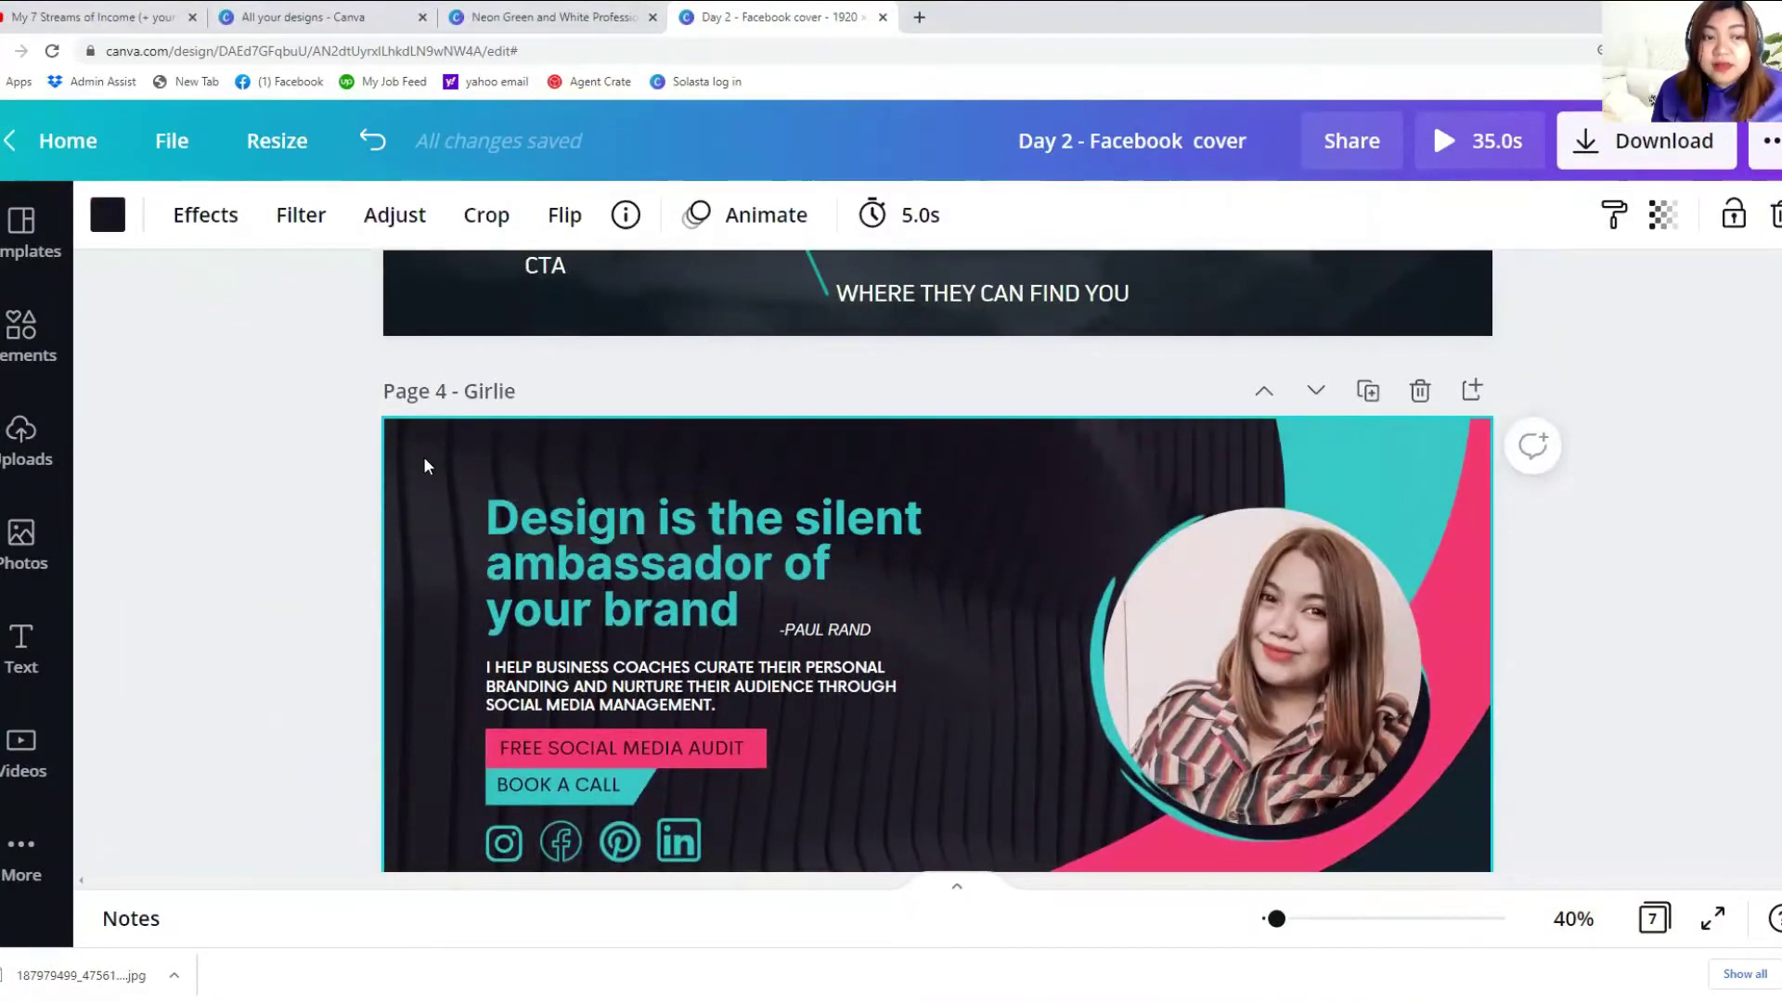
{"action": "right_click", "coordinate": [423, 466]}
{"action": "left_click", "coordinate": [508, 506]}
{"action": "scroll", "coordinate": [508, 510], "scroll_direction": "down", "scroll_amount": 1}
{"action": "scroll", "coordinate": [506, 510], "scroll_direction": "down", "scroll_amount": 5}
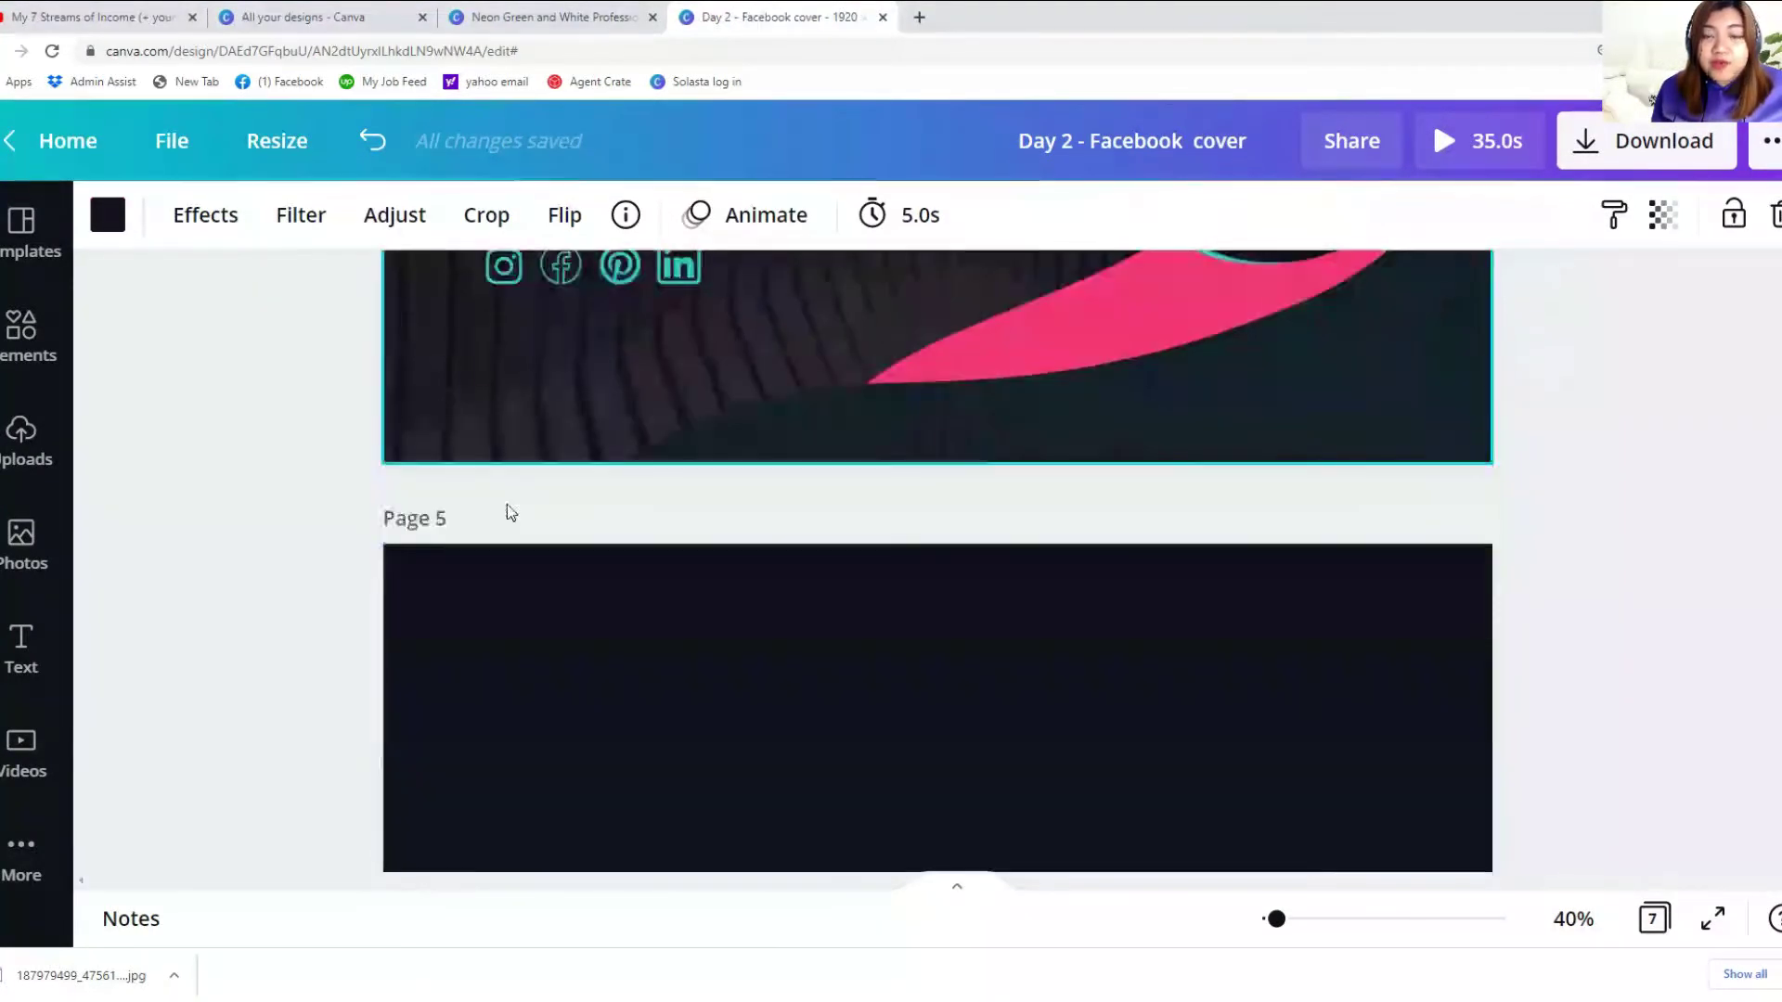
{"action": "left_click", "coordinate": [512, 659]}
{"action": "scroll", "coordinate": [512, 613], "scroll_direction": "down", "scroll_amount": 2}
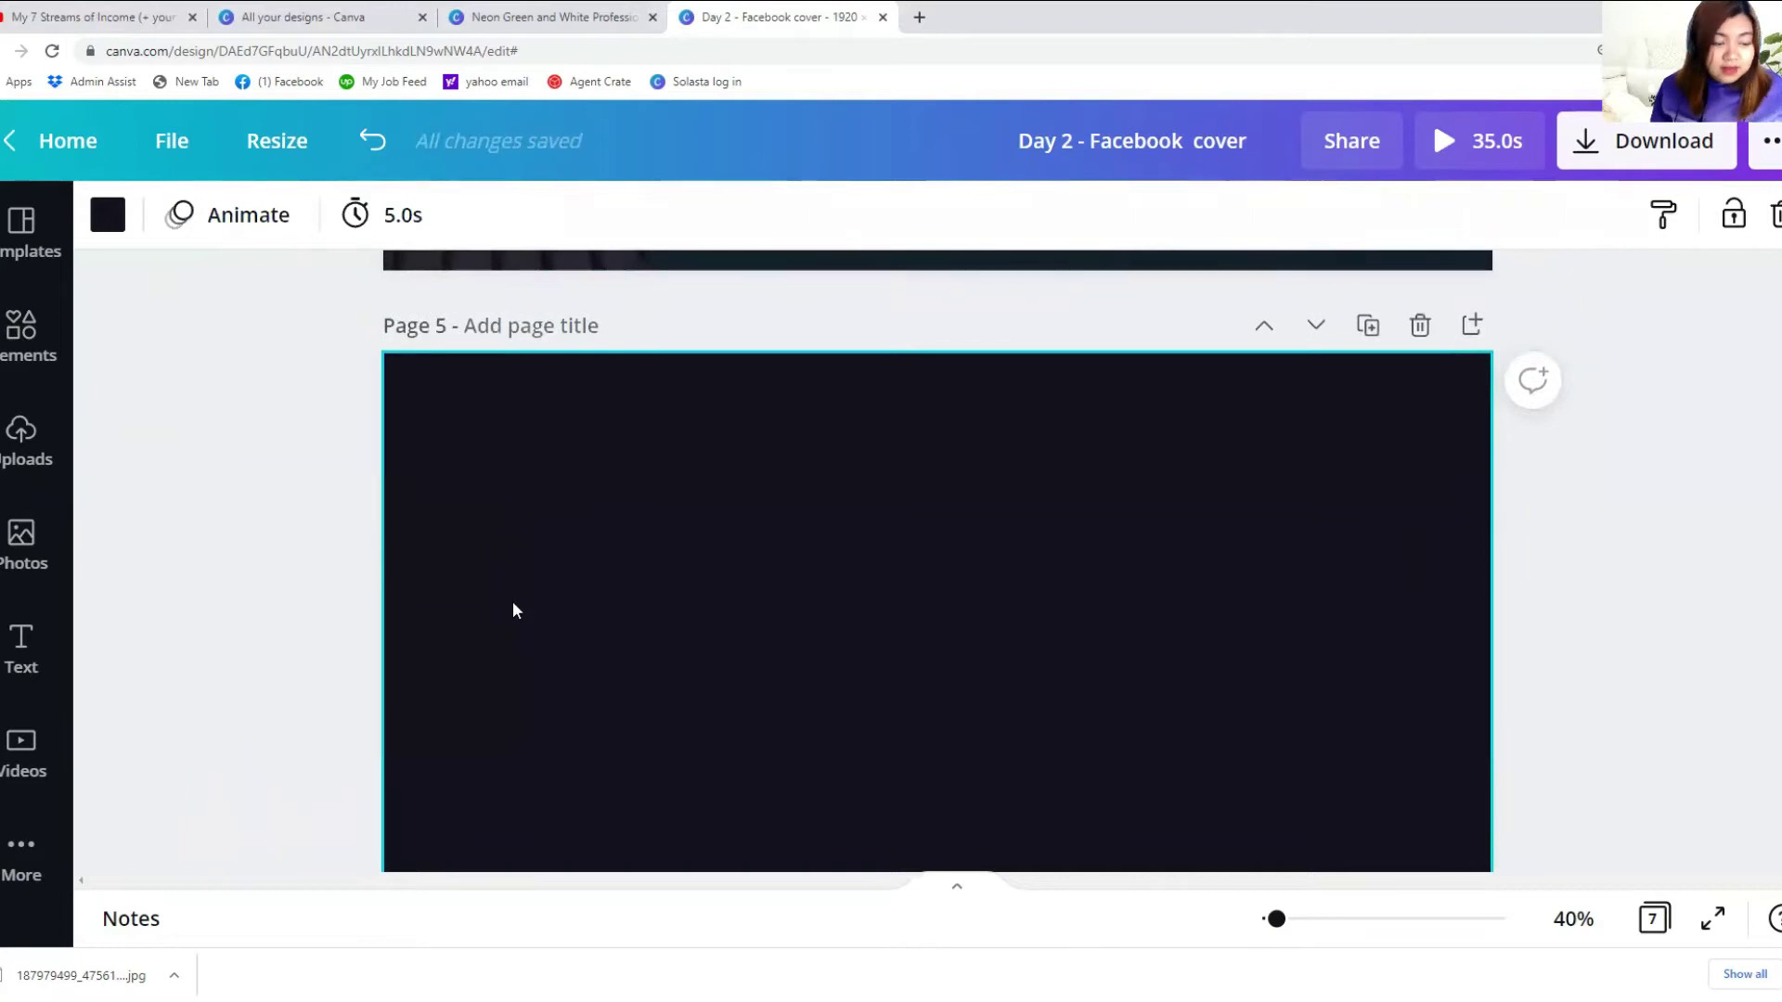
{"action": "key", "text": "ctrl+v"}
{"action": "scroll", "coordinate": [1065, 574], "scroll_direction": "down", "scroll_amount": 1}
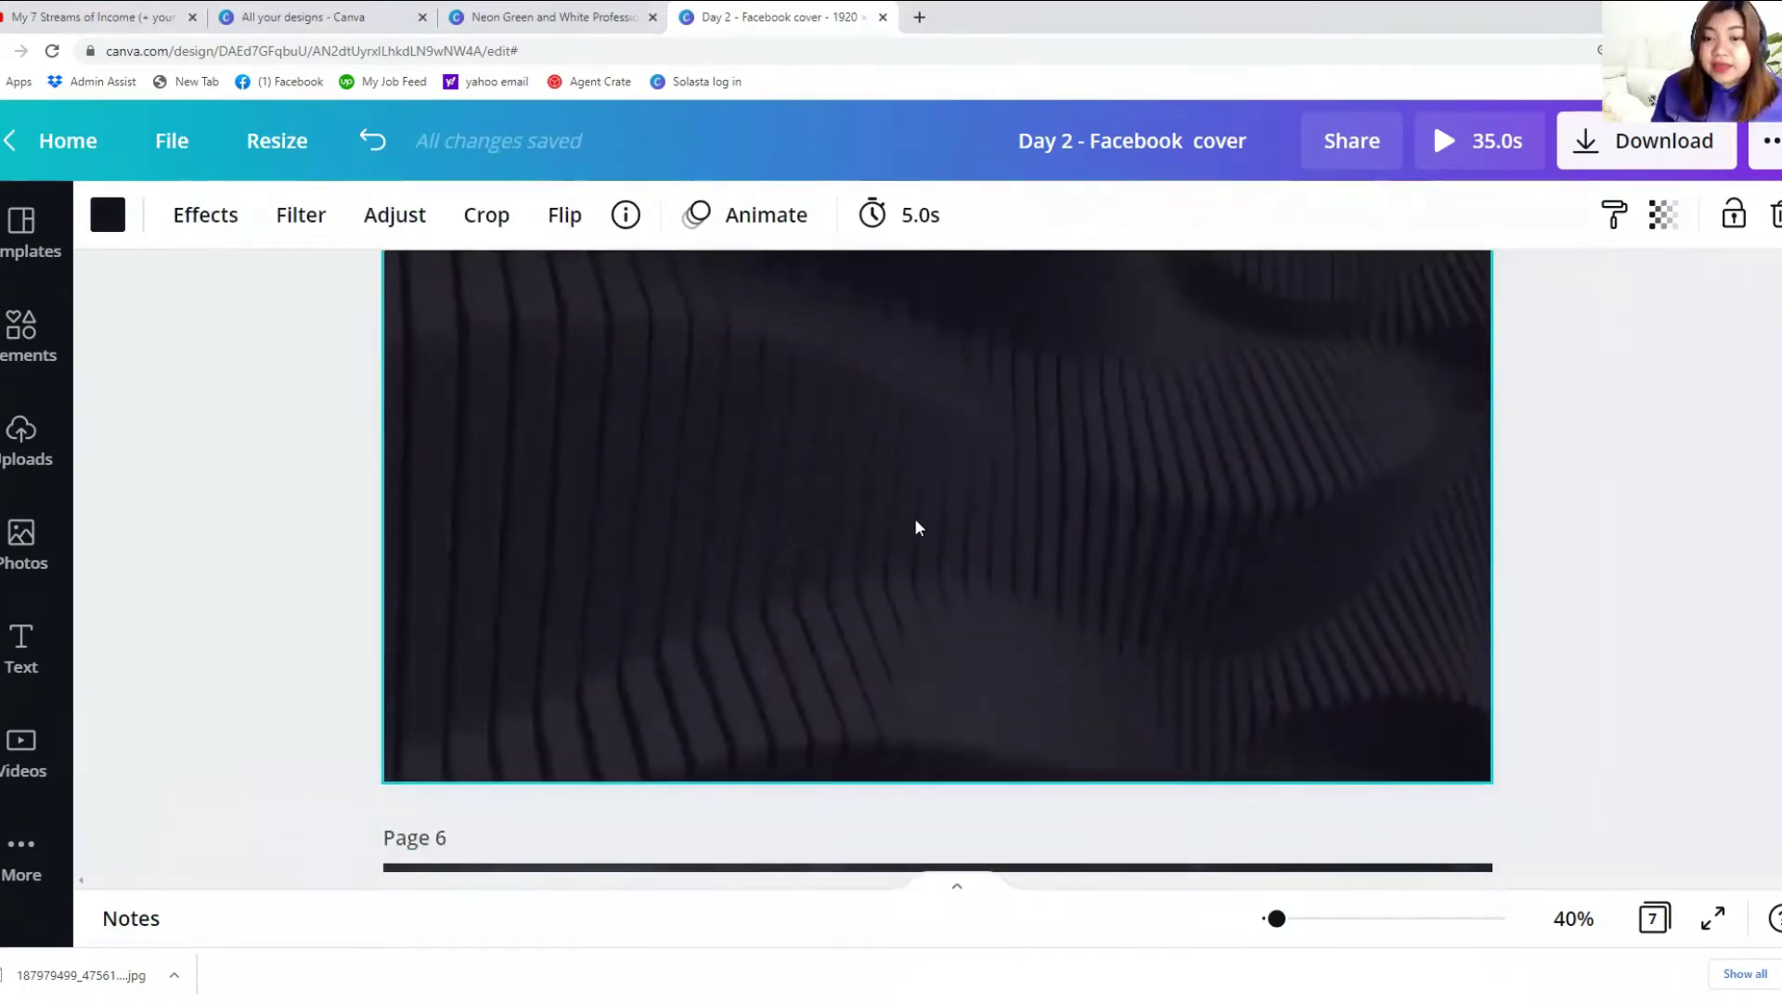
{"action": "scroll", "coordinate": [1067, 615], "scroll_direction": "down", "scroll_amount": 5}
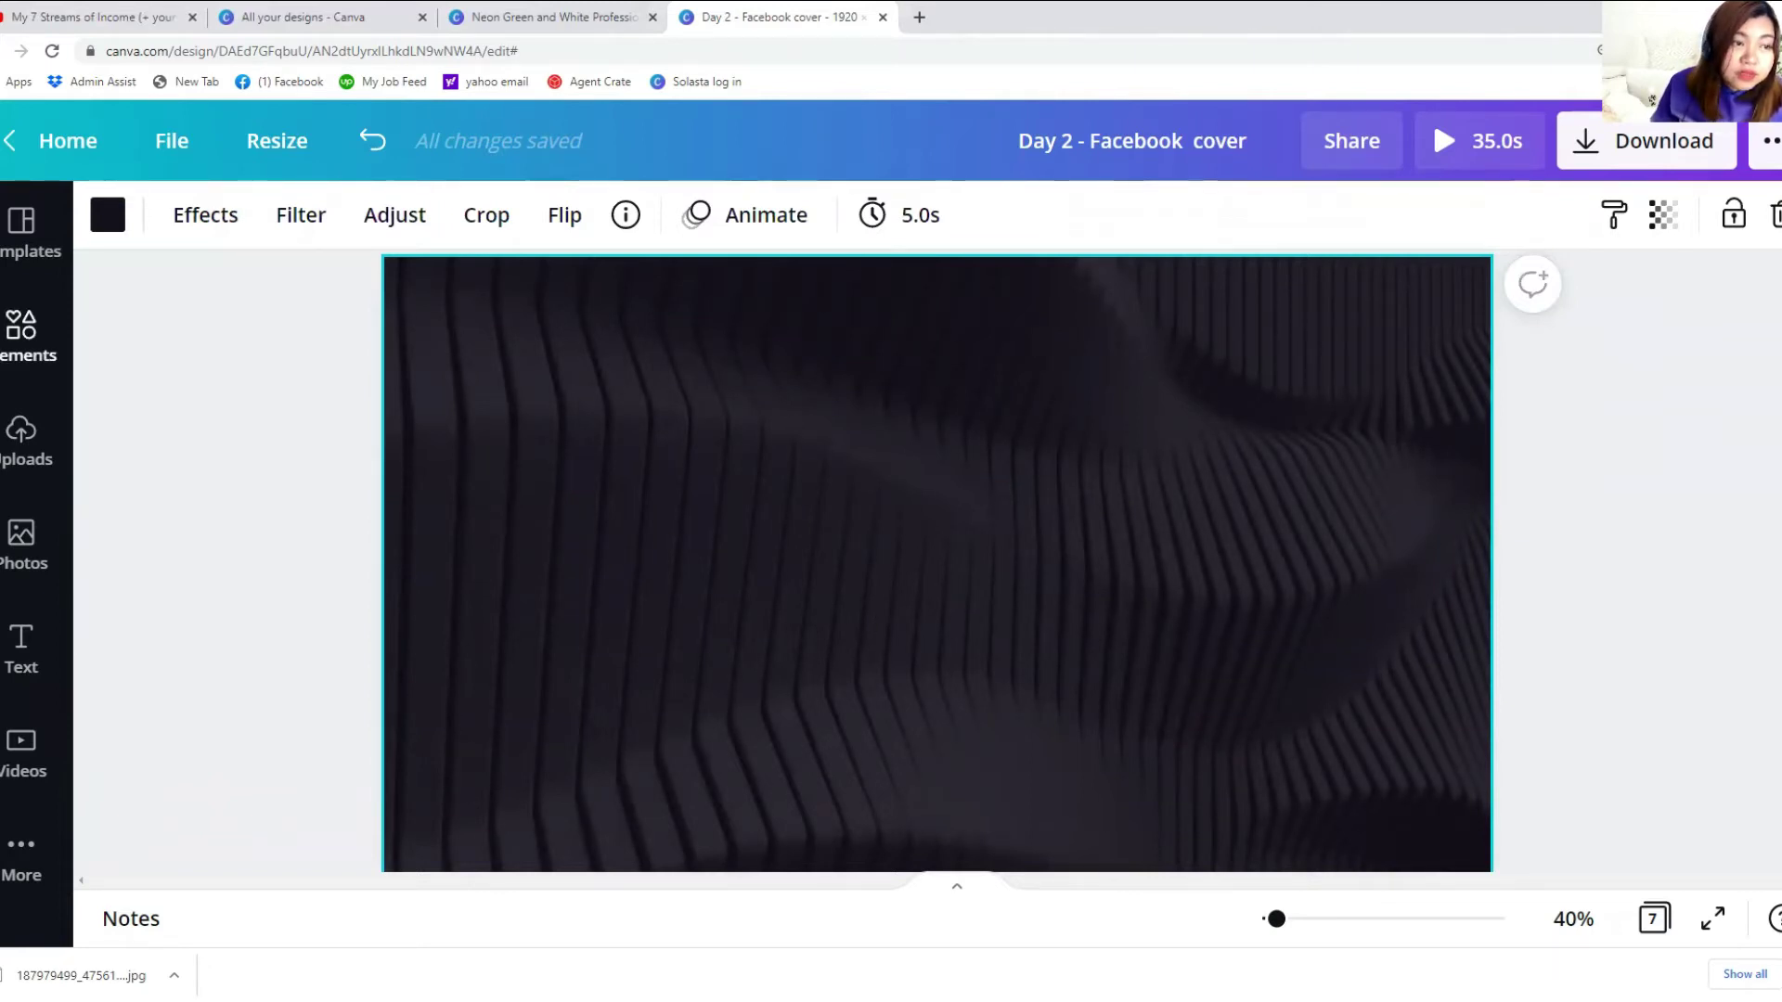
Step: Search the photo library for "texture" and browse the available background images
{"action": "left_click", "coordinate": [11, 555]}
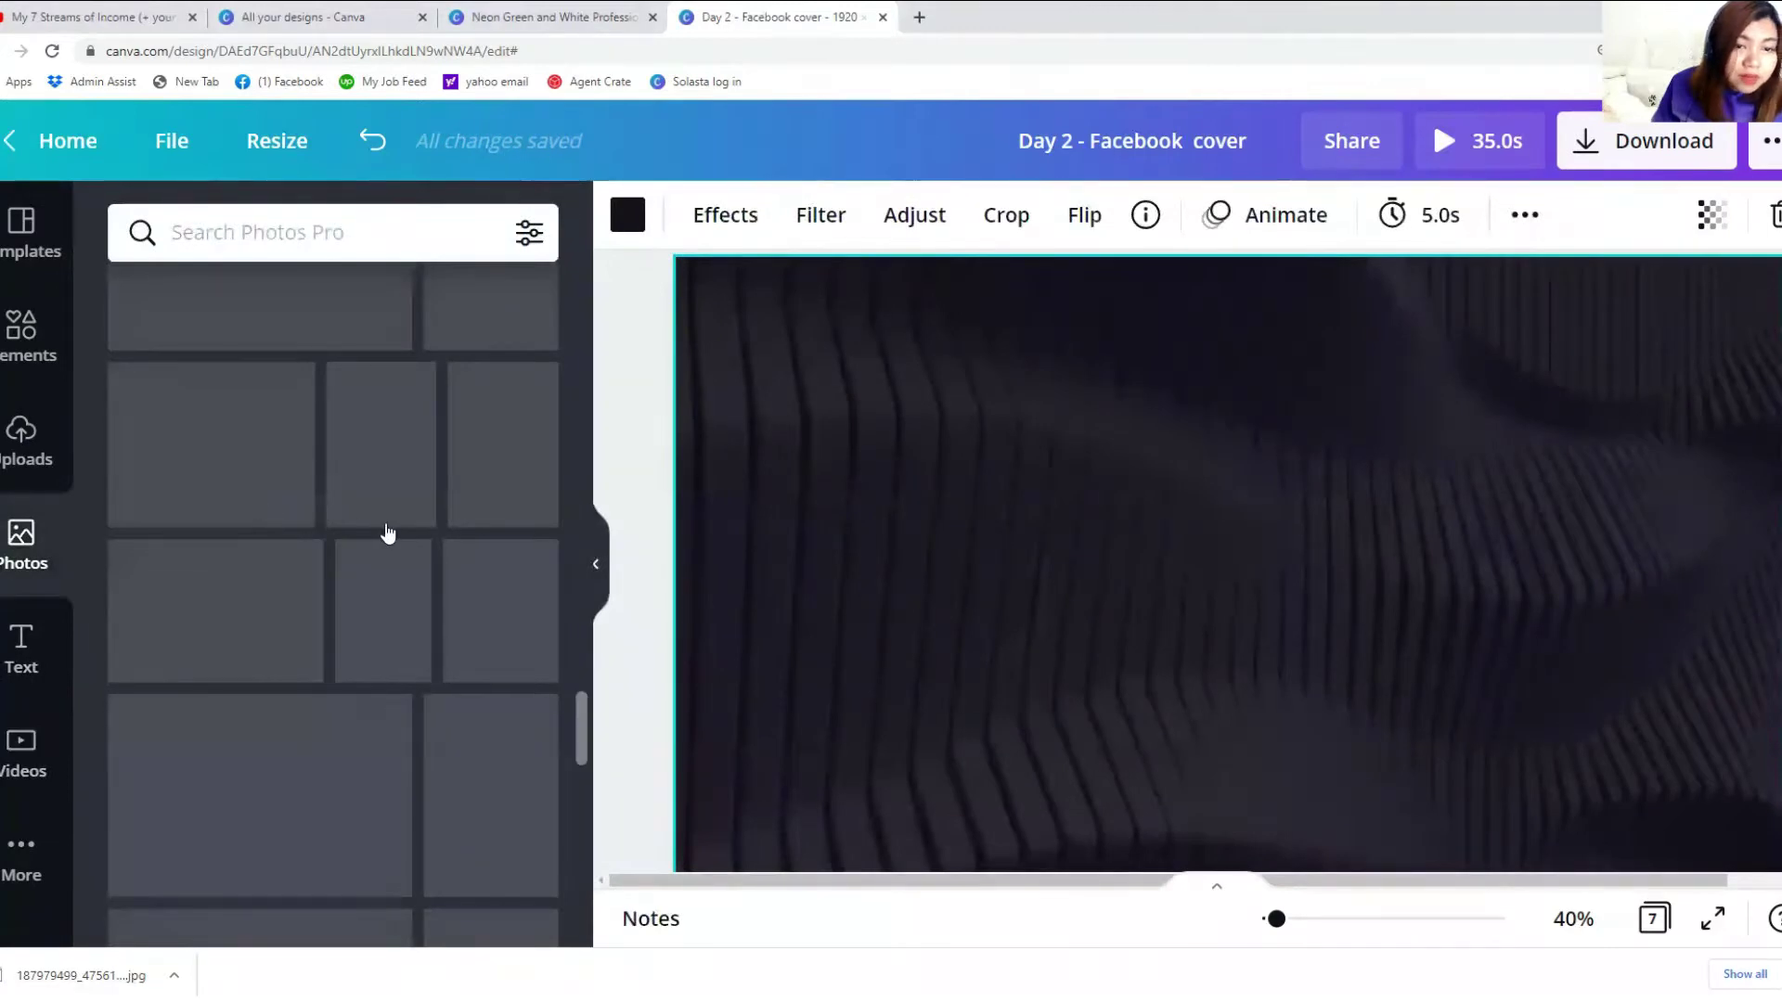
{"action": "left_click", "coordinate": [294, 238]}
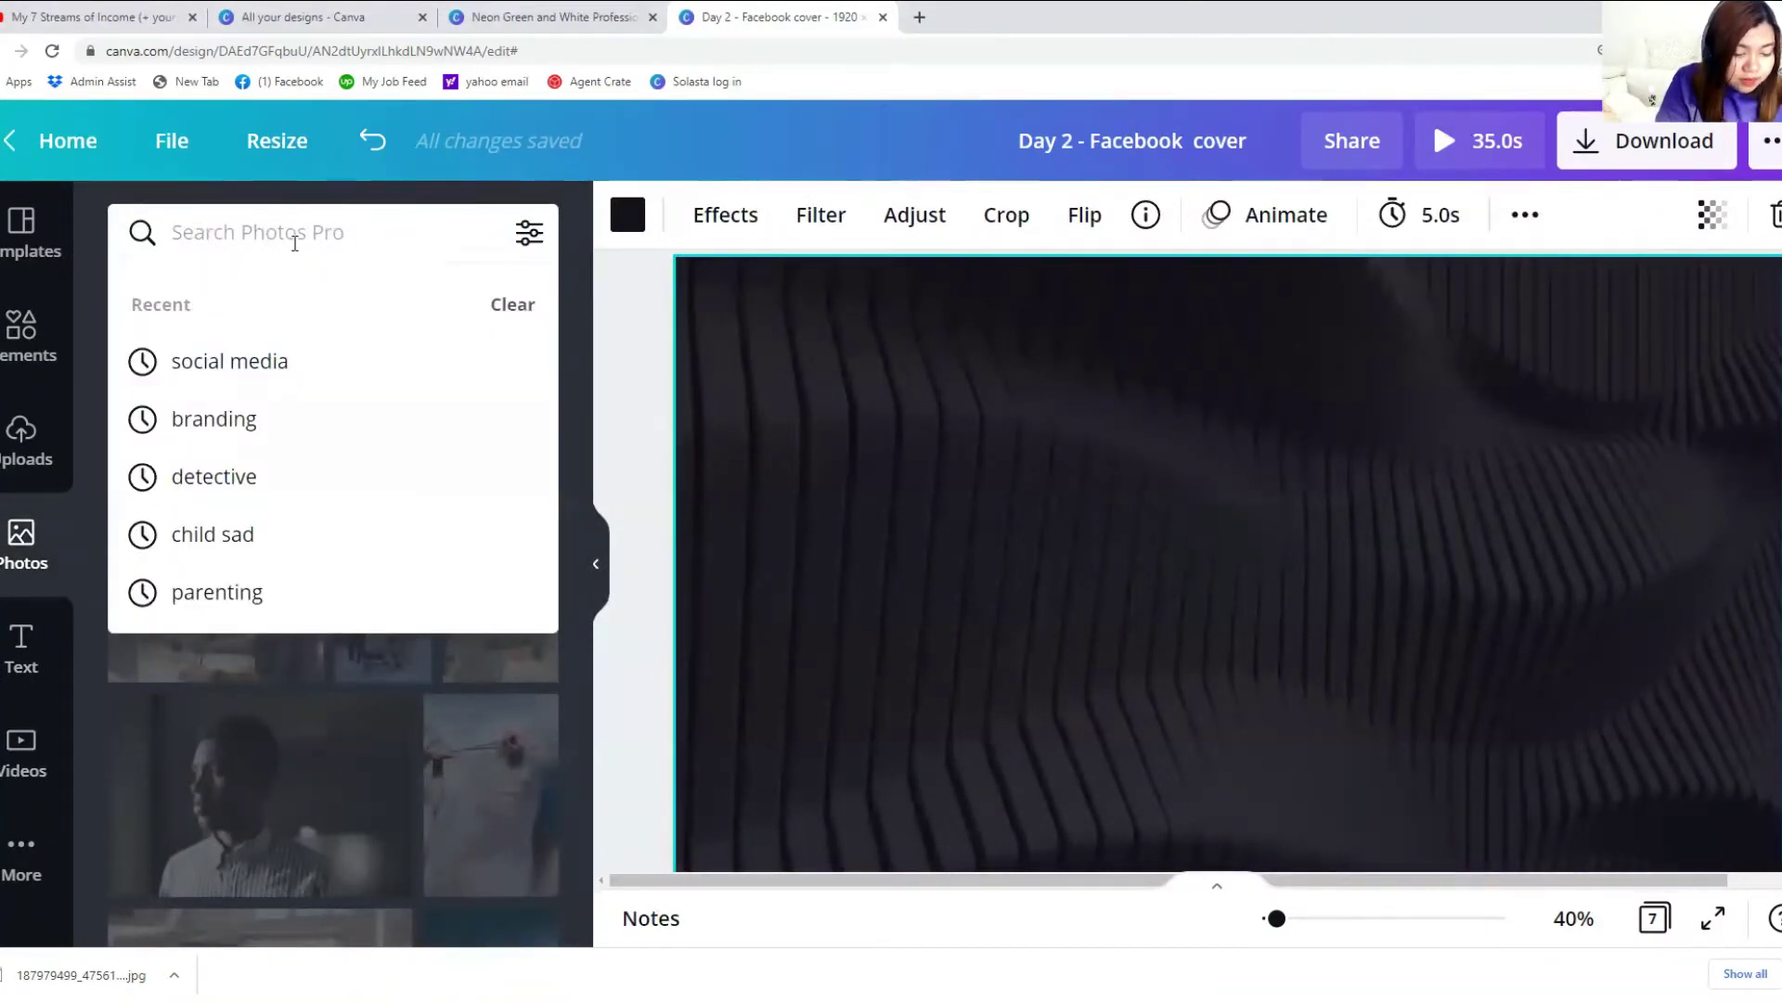
{"action": "type", "text": "texture"}
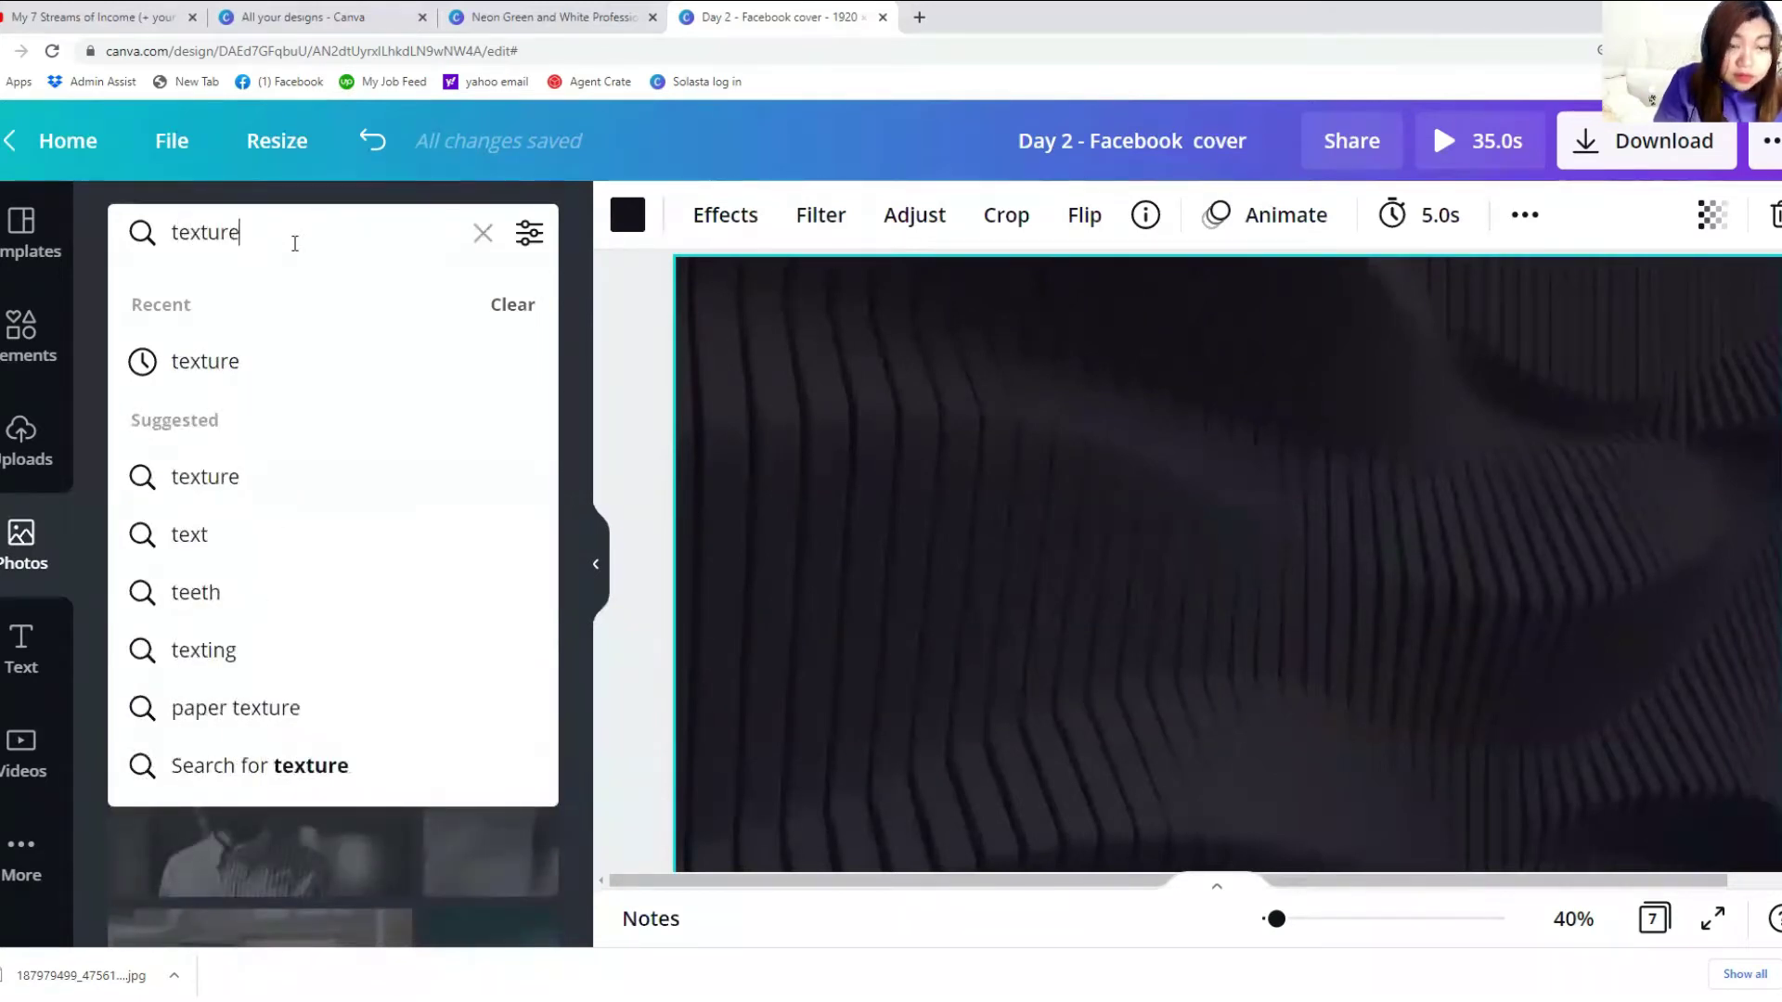
{"action": "key", "text": "Return"}
{"action": "scroll", "coordinate": [477, 756], "scroll_direction": "down", "scroll_amount": 5}
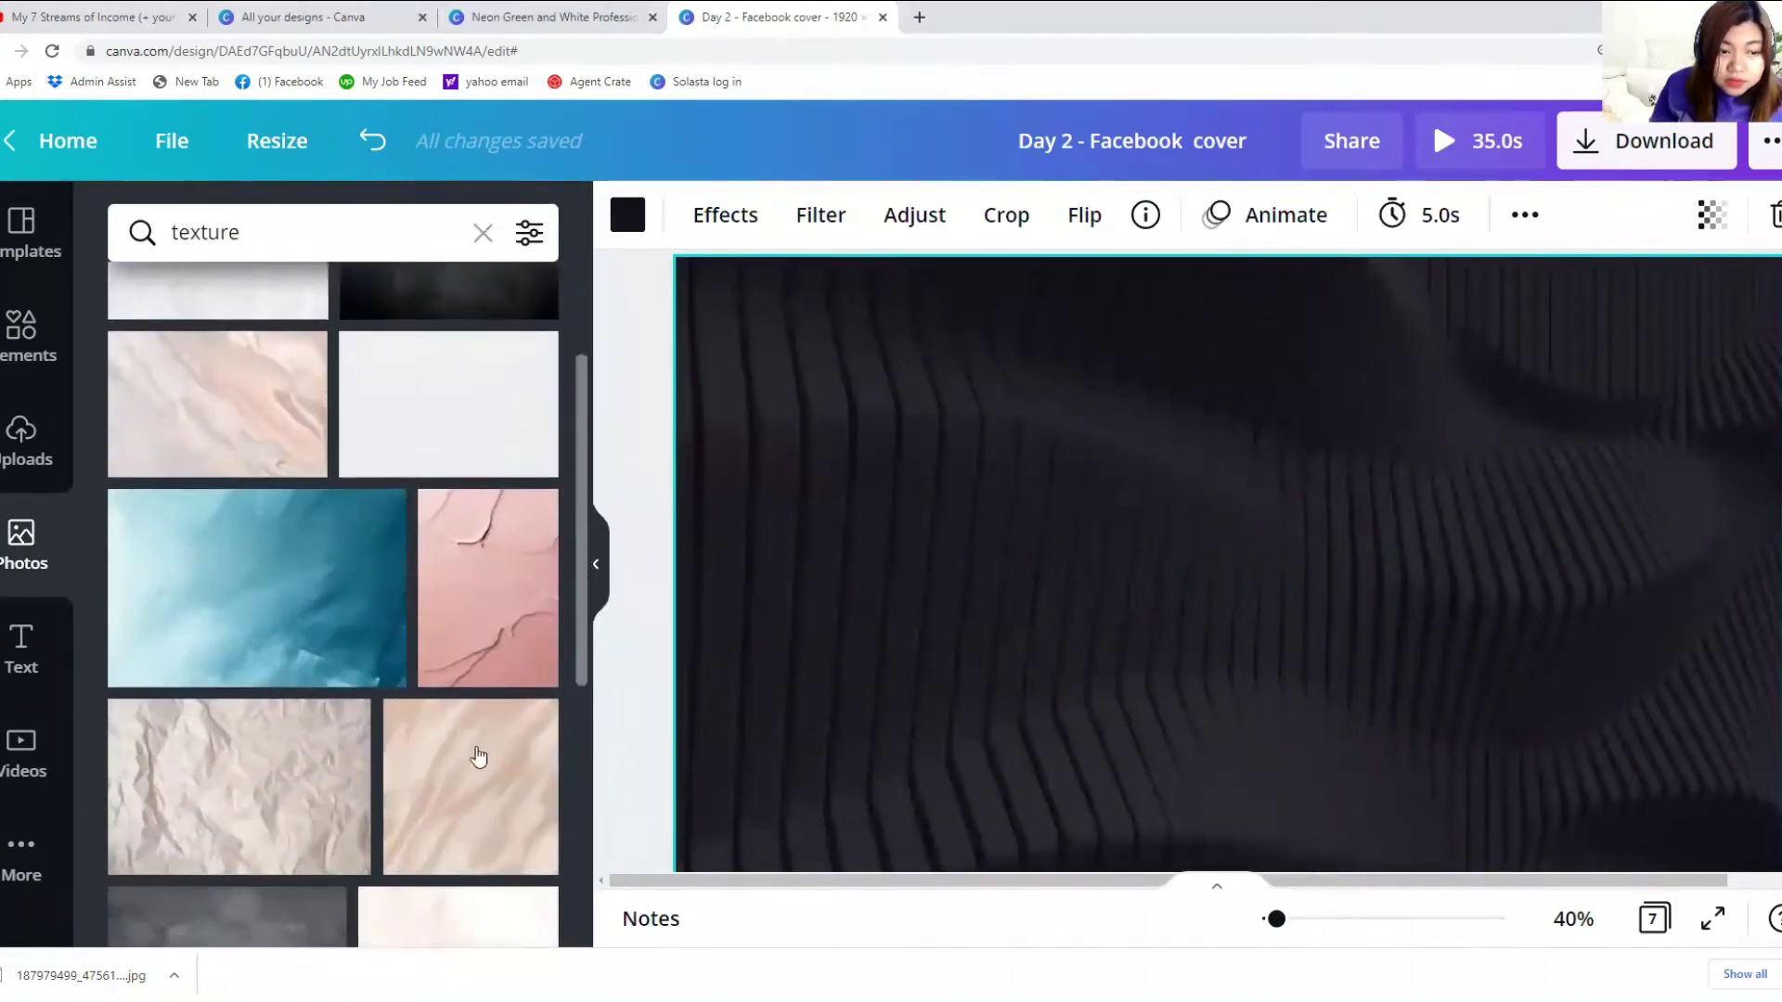
{"action": "scroll", "coordinate": [243, 761], "scroll_direction": "down", "scroll_amount": 3}
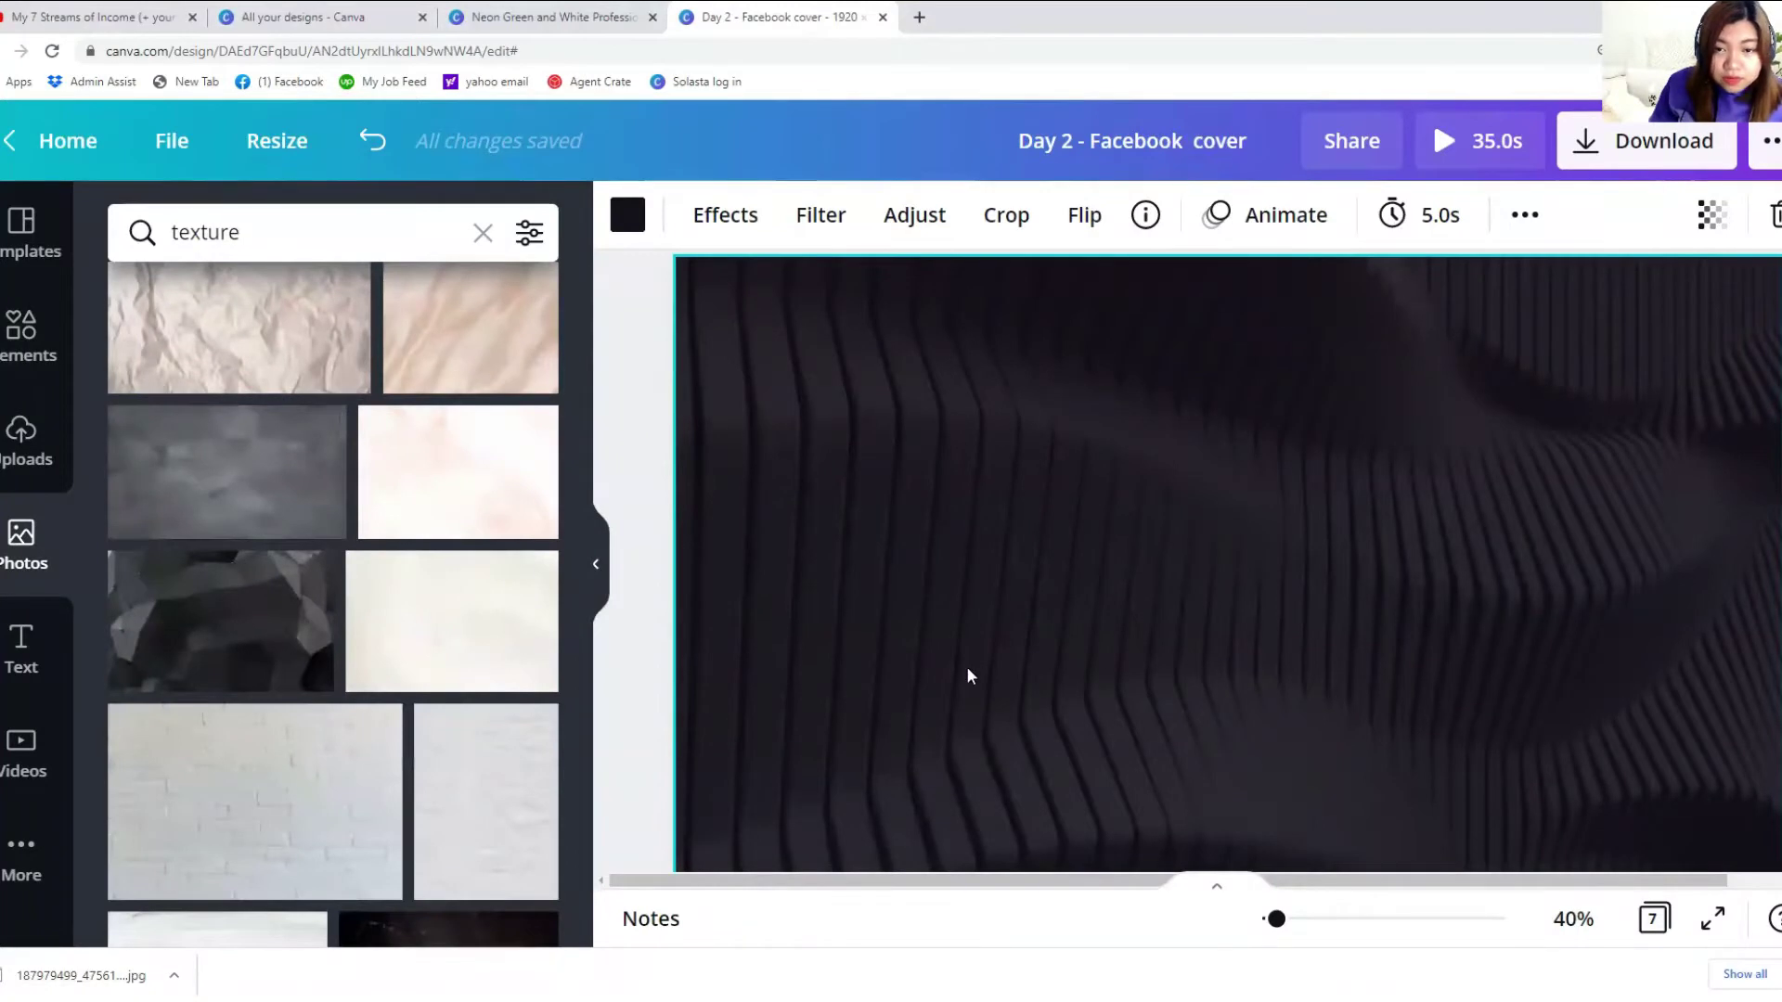
Step: Duplicate page 5 and delete the striped background image from the copy on page 6
{"action": "scroll", "coordinate": [1477, 707], "scroll_direction": "down", "scroll_amount": 3}
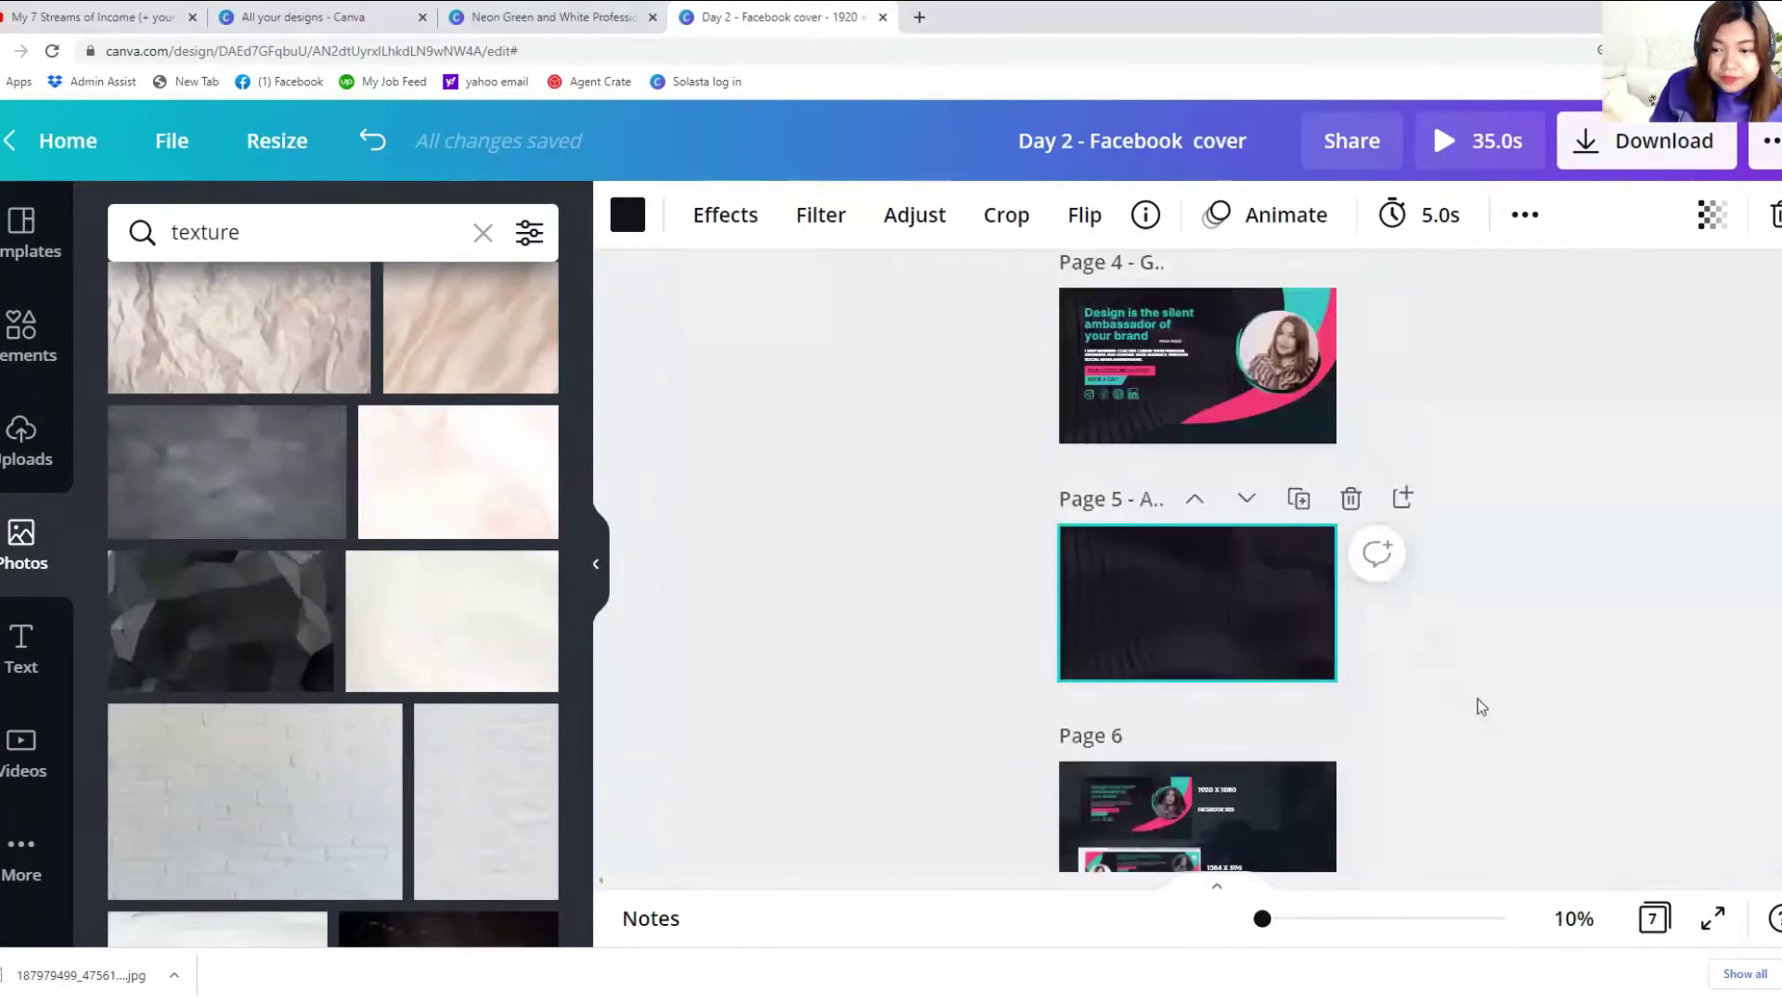
{"action": "left_click", "coordinate": [1298, 500]}
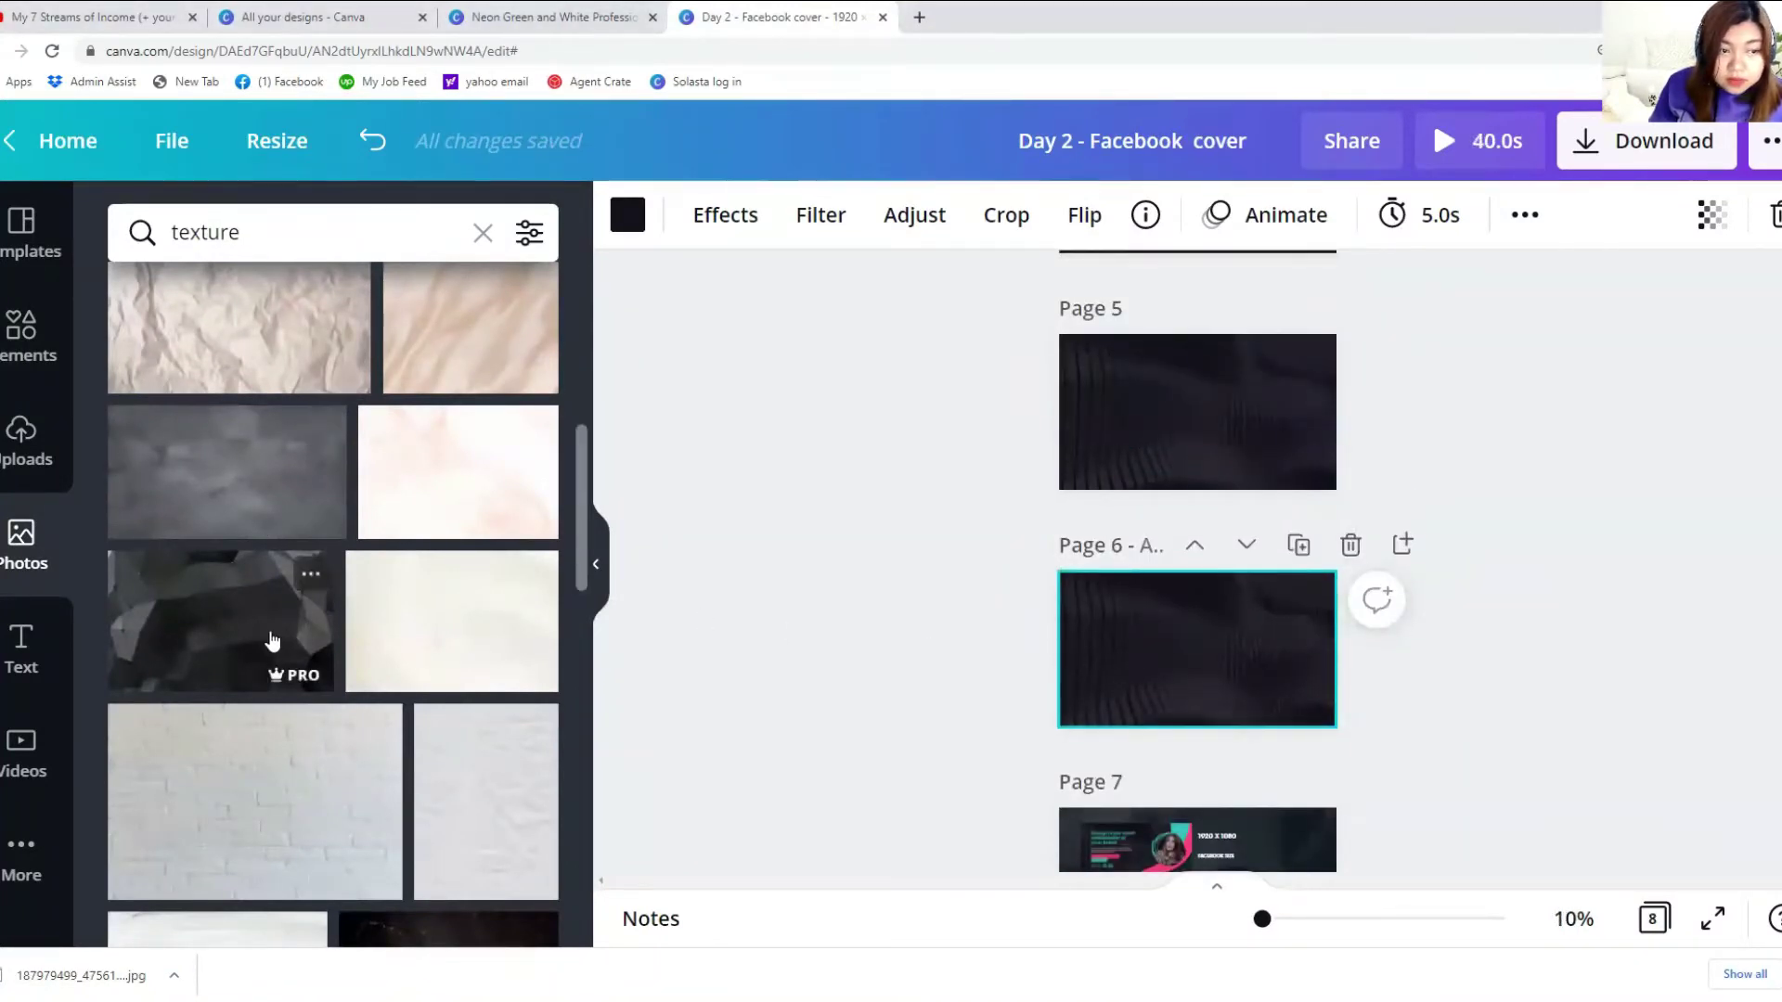
{"action": "key", "text": "Delete"}
Step: Add the black geometric faceted texture photo to page 6 and enlarge it to 1,920 by 1,200 to cover the page
{"action": "scroll", "coordinate": [449, 783], "scroll_direction": "down", "scroll_amount": 4}
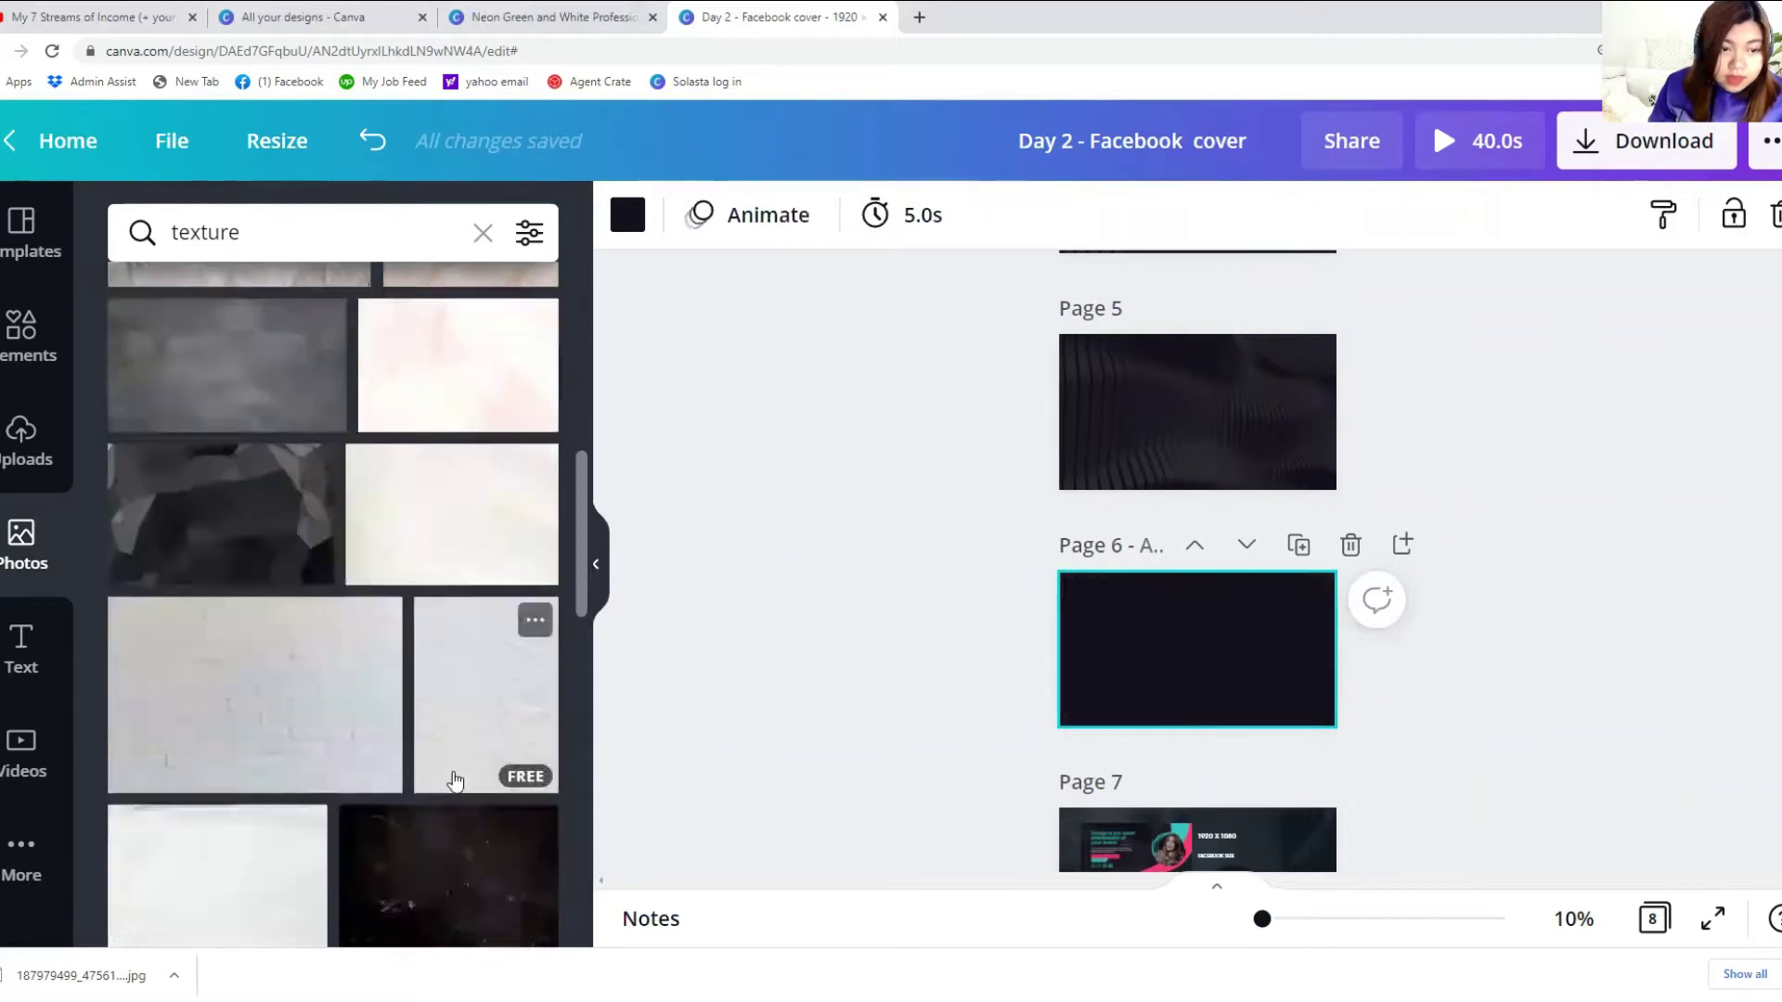
{"action": "scroll", "coordinate": [1260, 708], "scroll_direction": "down", "scroll_amount": 3}
{"action": "scroll", "coordinate": [1147, 648], "scroll_direction": "up", "scroll_amount": 4}
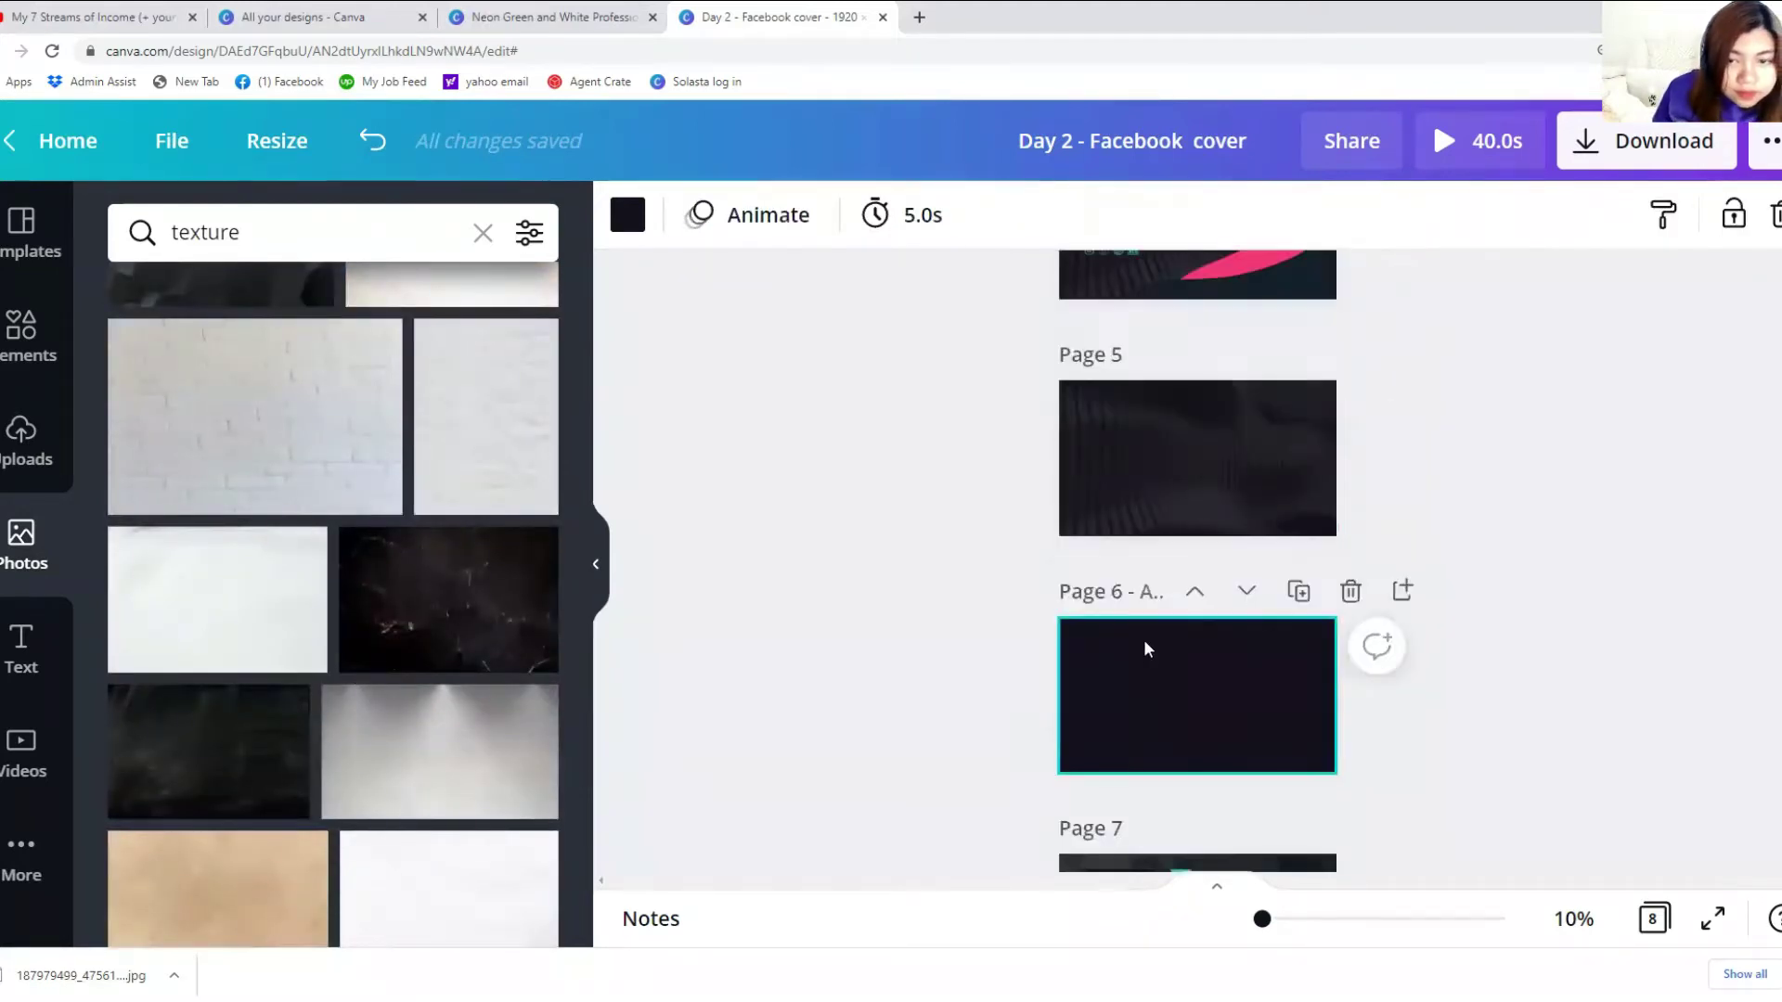
{"action": "scroll", "coordinate": [247, 498], "scroll_direction": "up", "scroll_amount": 2}
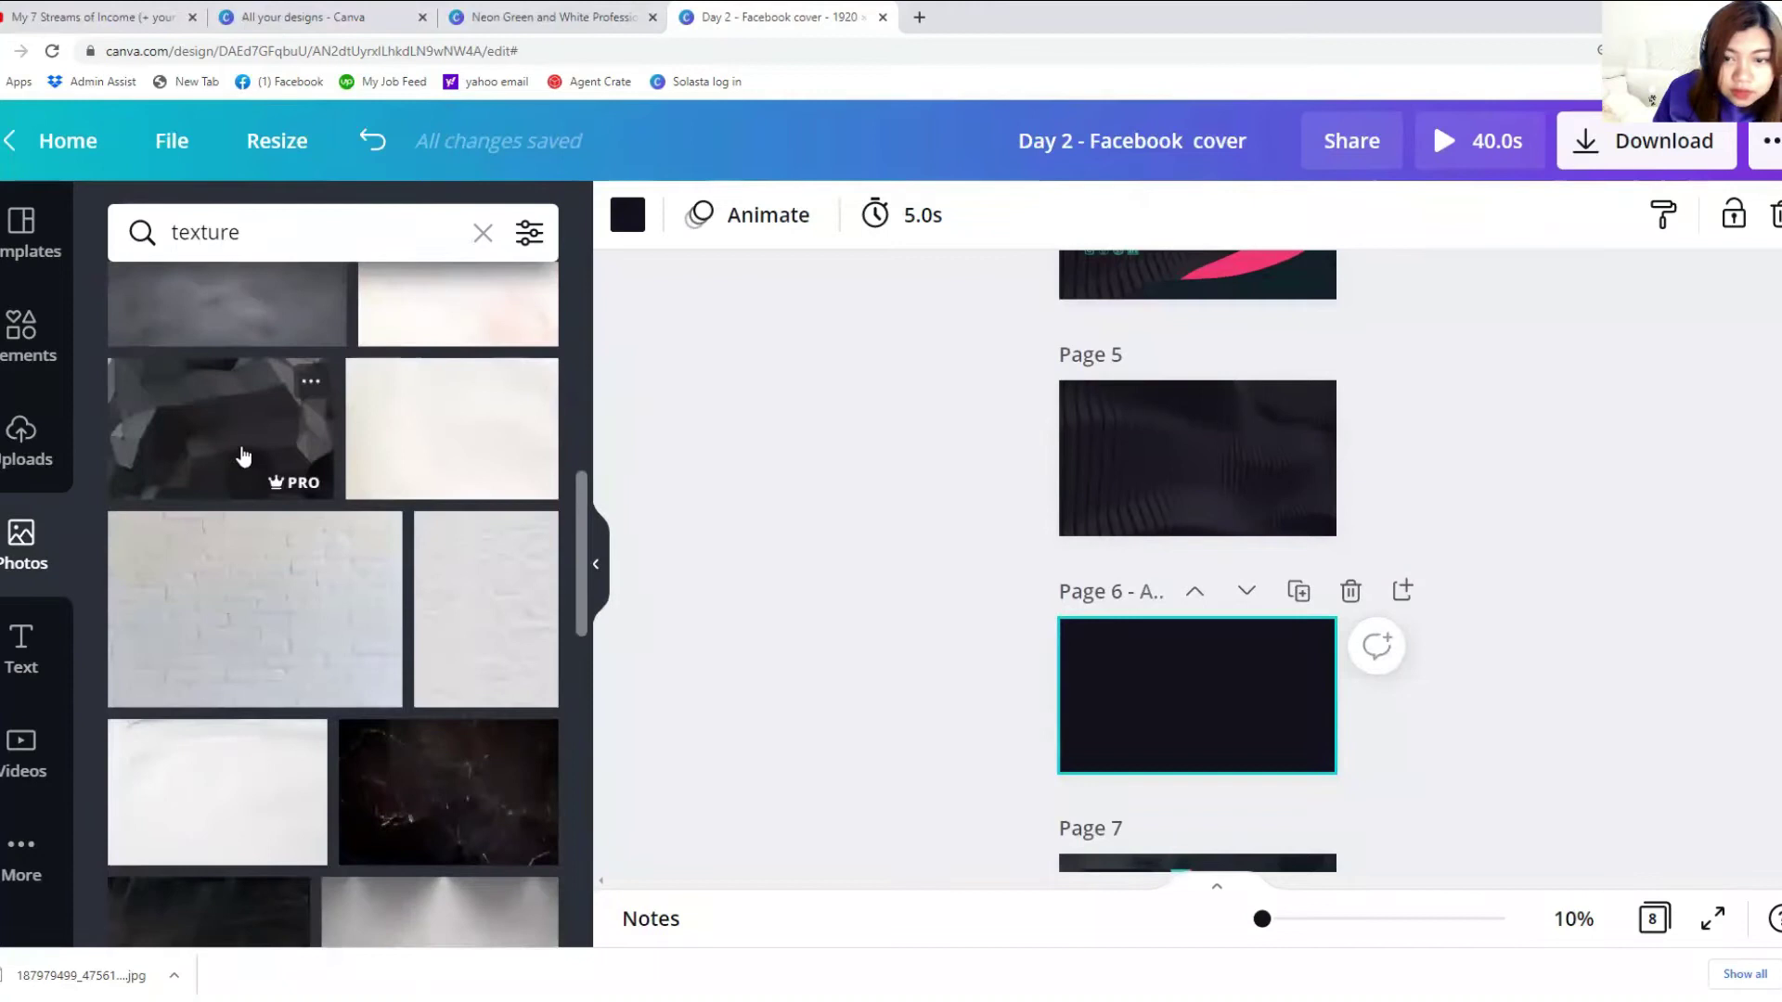
{"action": "left_click", "coordinate": [245, 460]}
{"action": "left_click_drag", "start_coordinate": [1053, 637], "coordinate": [1058, 615]}
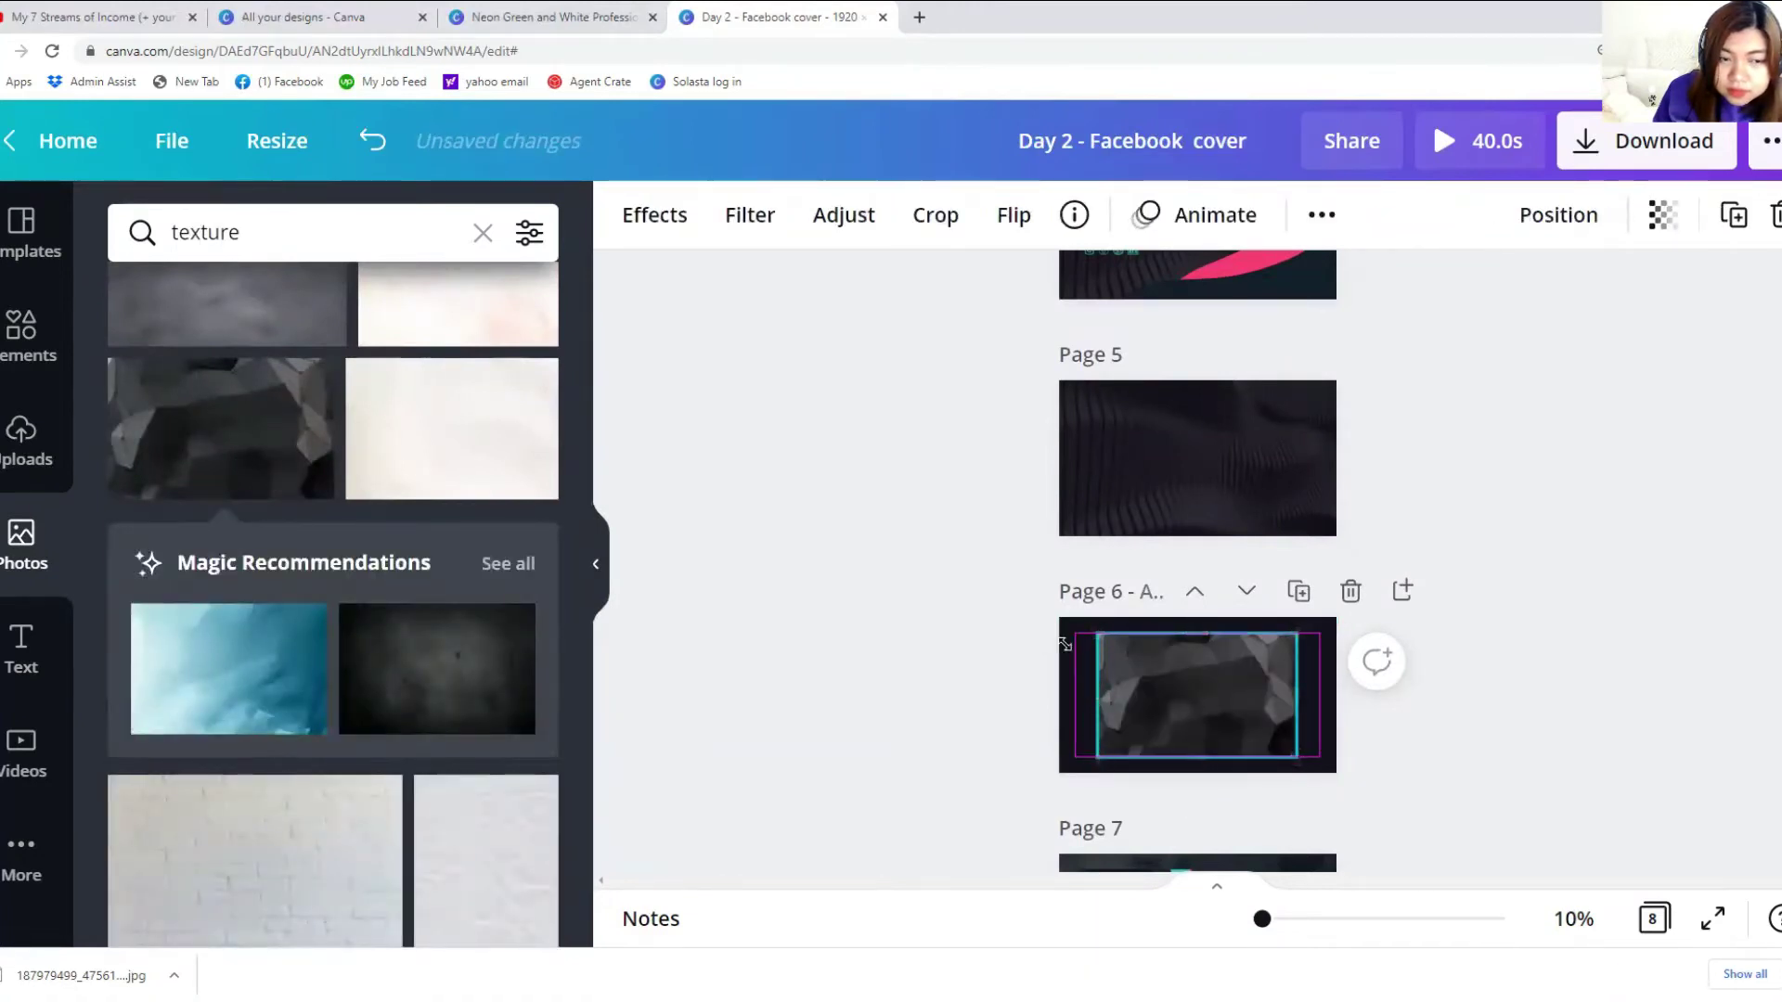
{"action": "left_click_drag", "start_coordinate": [1294, 753], "coordinate": [1359, 763]}
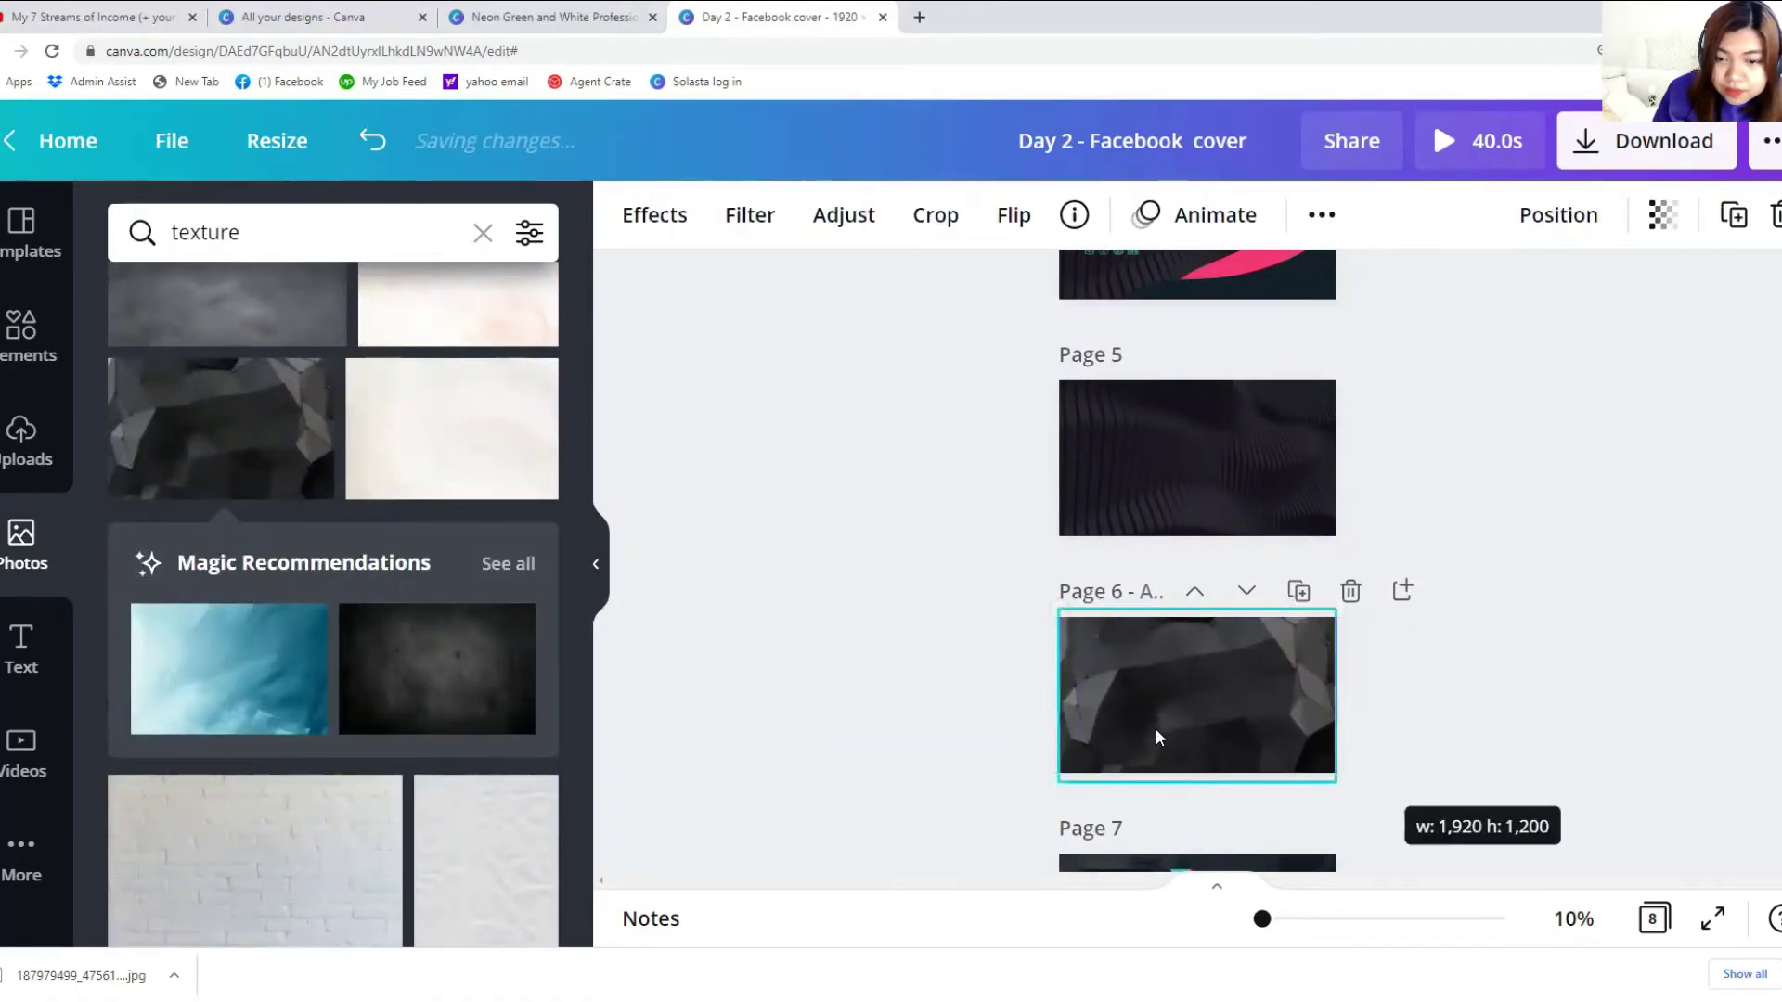
Step: Replace the geometric texture on page 6 with the recommended black grunge texture photo, enlarged to cover the page
{"action": "scroll", "coordinate": [1144, 727], "scroll_direction": "down", "scroll_amount": 2}
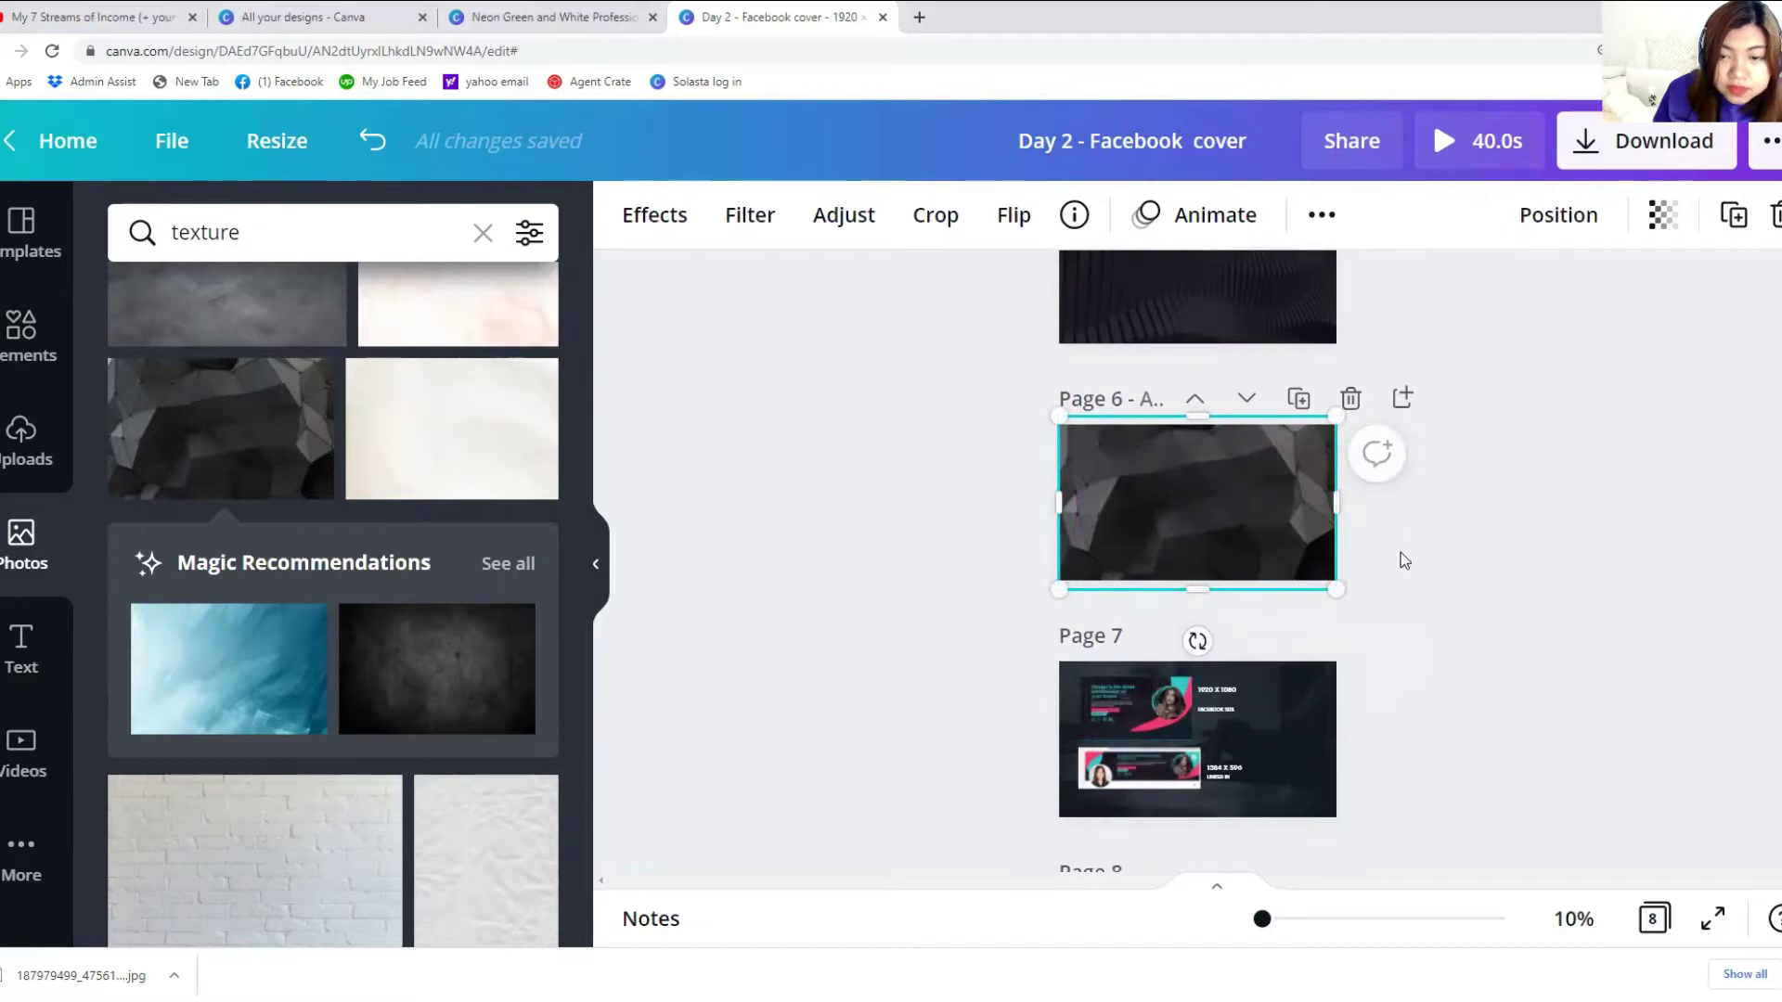
{"action": "scroll", "coordinate": [1241, 628], "scroll_direction": "up", "scroll_amount": 1}
{"action": "key", "text": "Delete"}
{"action": "left_click", "coordinate": [431, 655]}
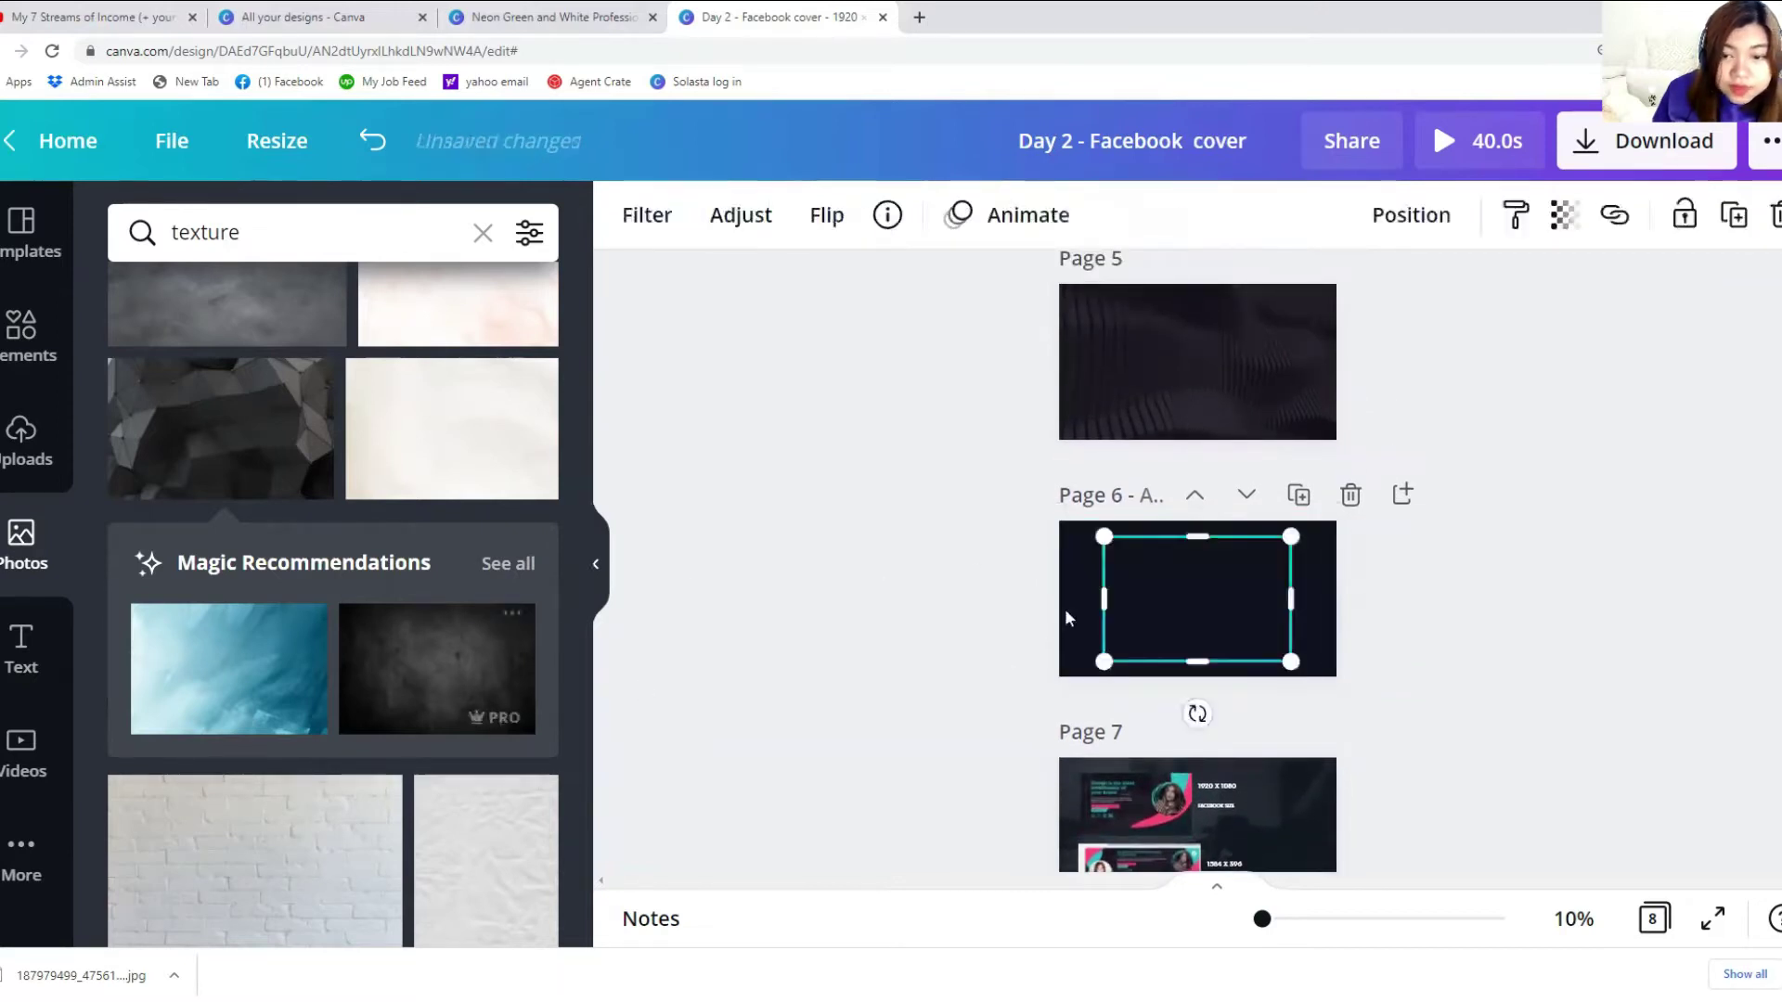
{"action": "left_click_drag", "start_coordinate": [986, 526], "coordinate": [1021, 483]}
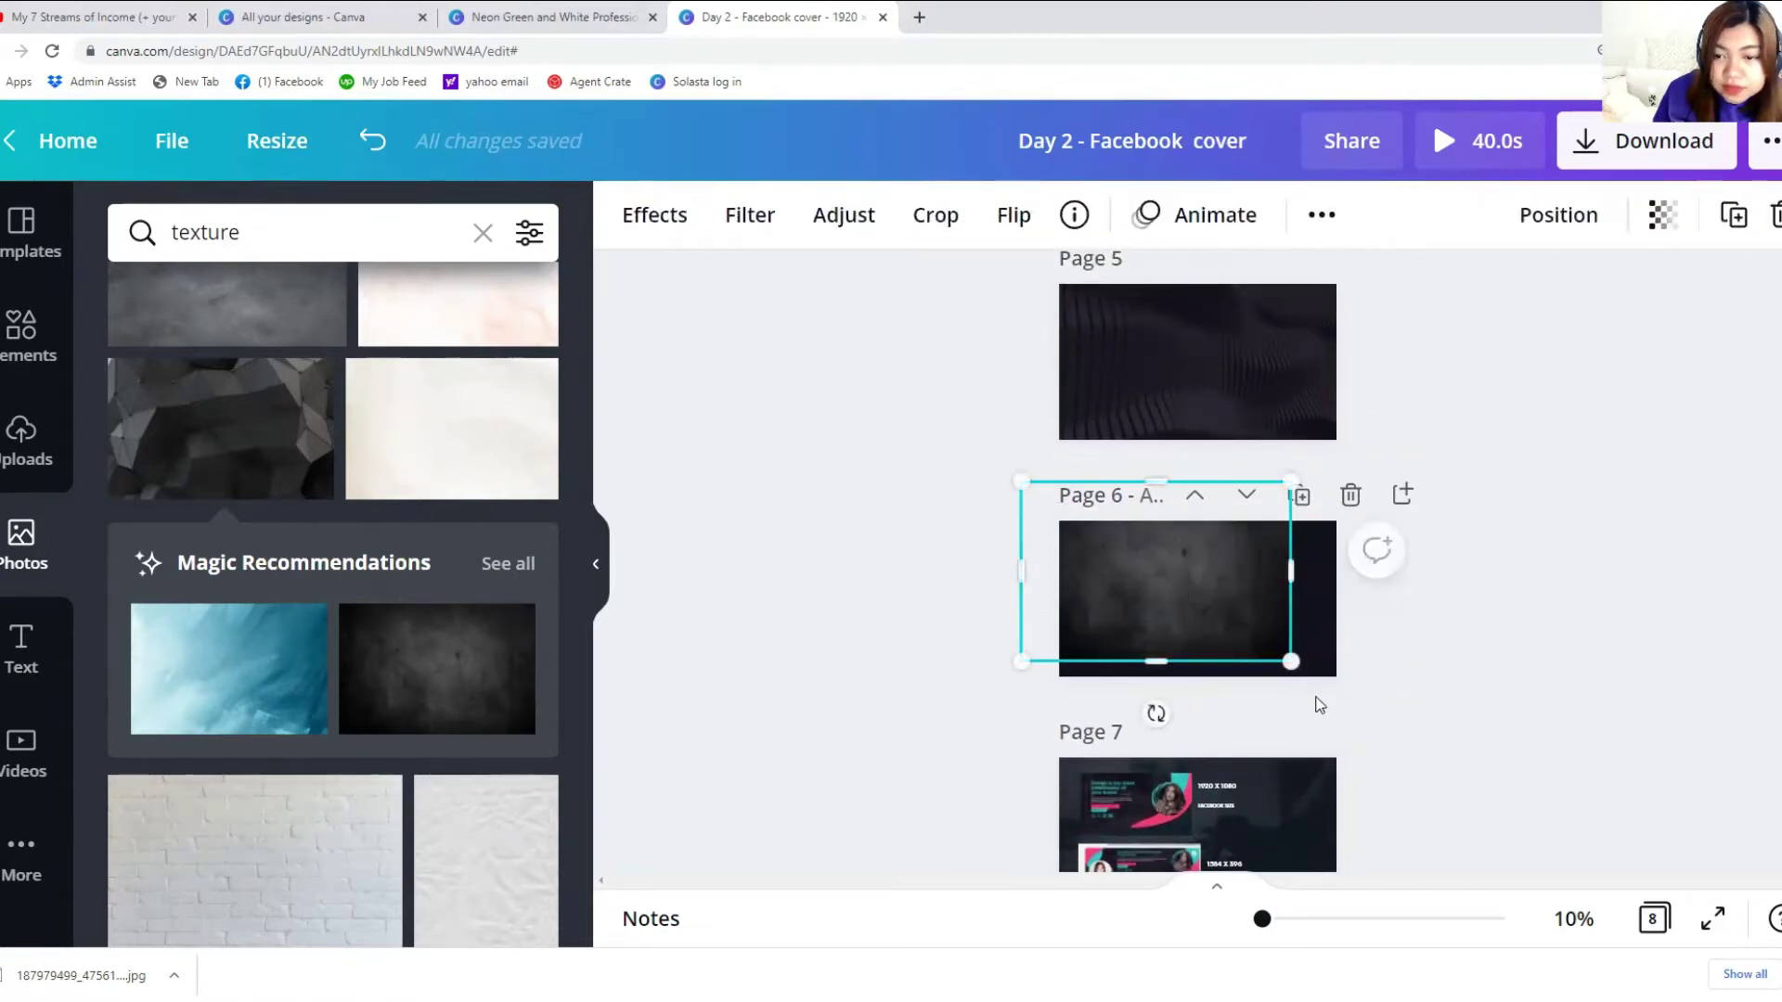
{"action": "left_click_drag", "start_coordinate": [1292, 668], "coordinate": [1357, 689]}
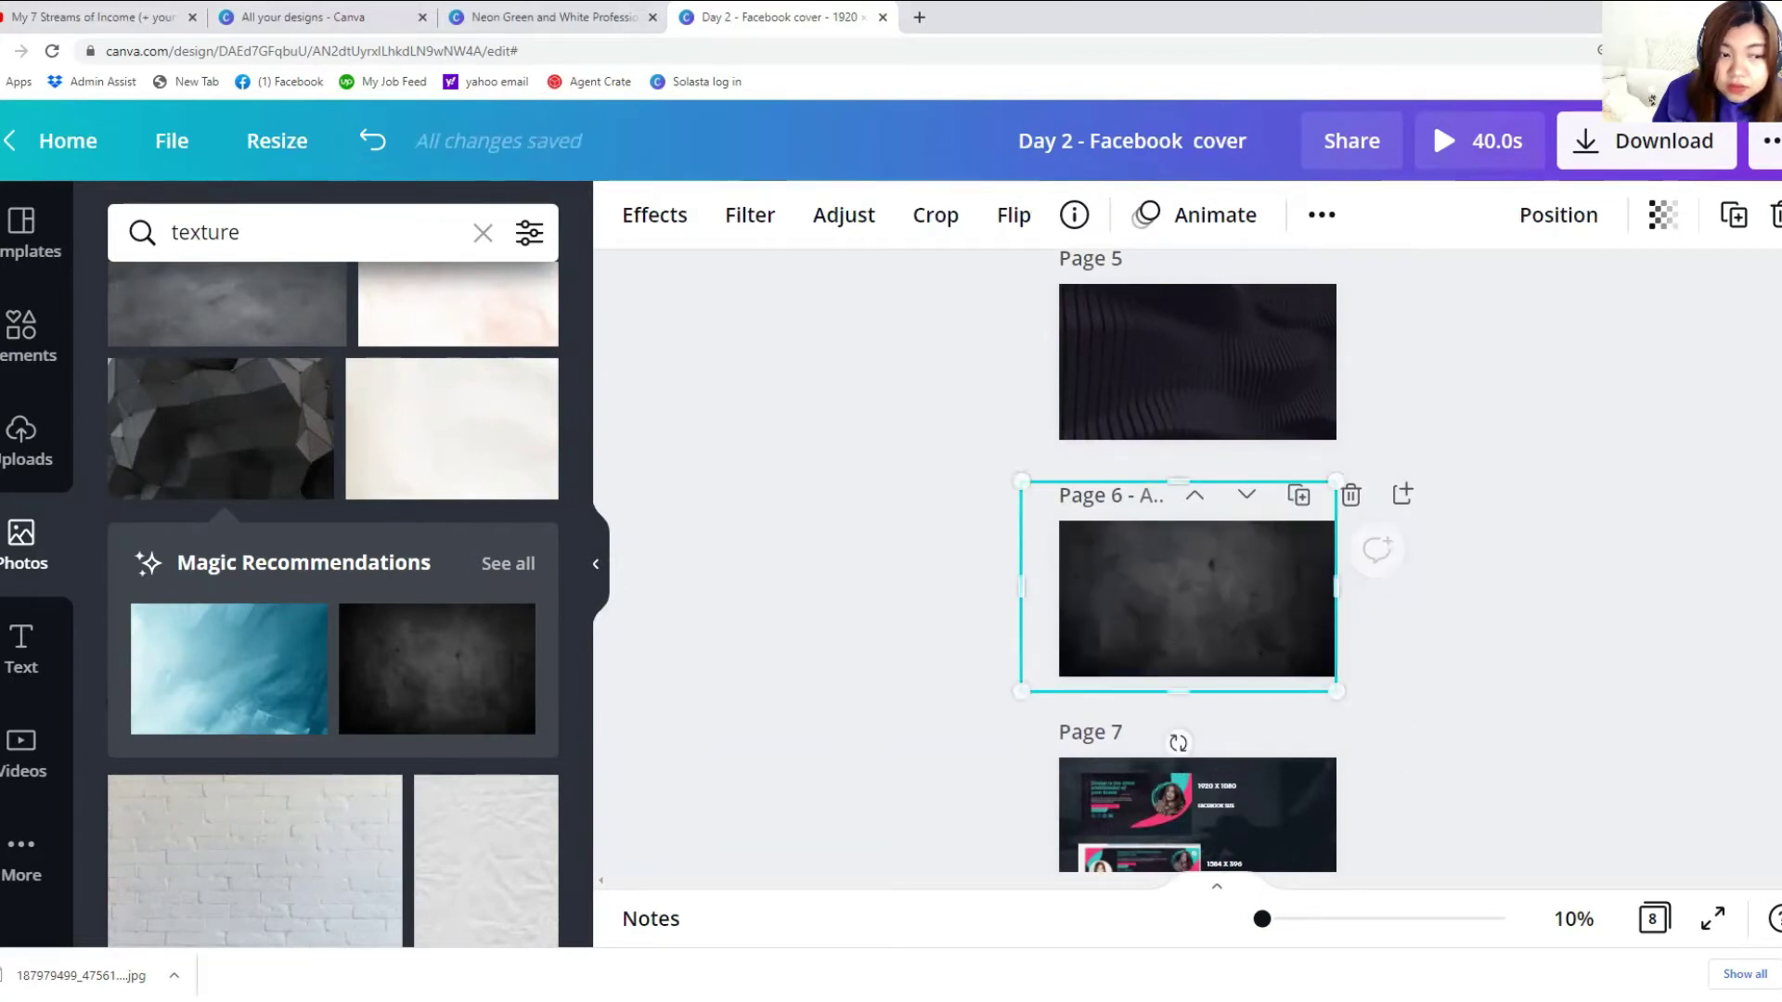
Step: Search the photo library for "white texture" and browse the light background options
{"action": "left_click", "coordinate": [243, 233]}
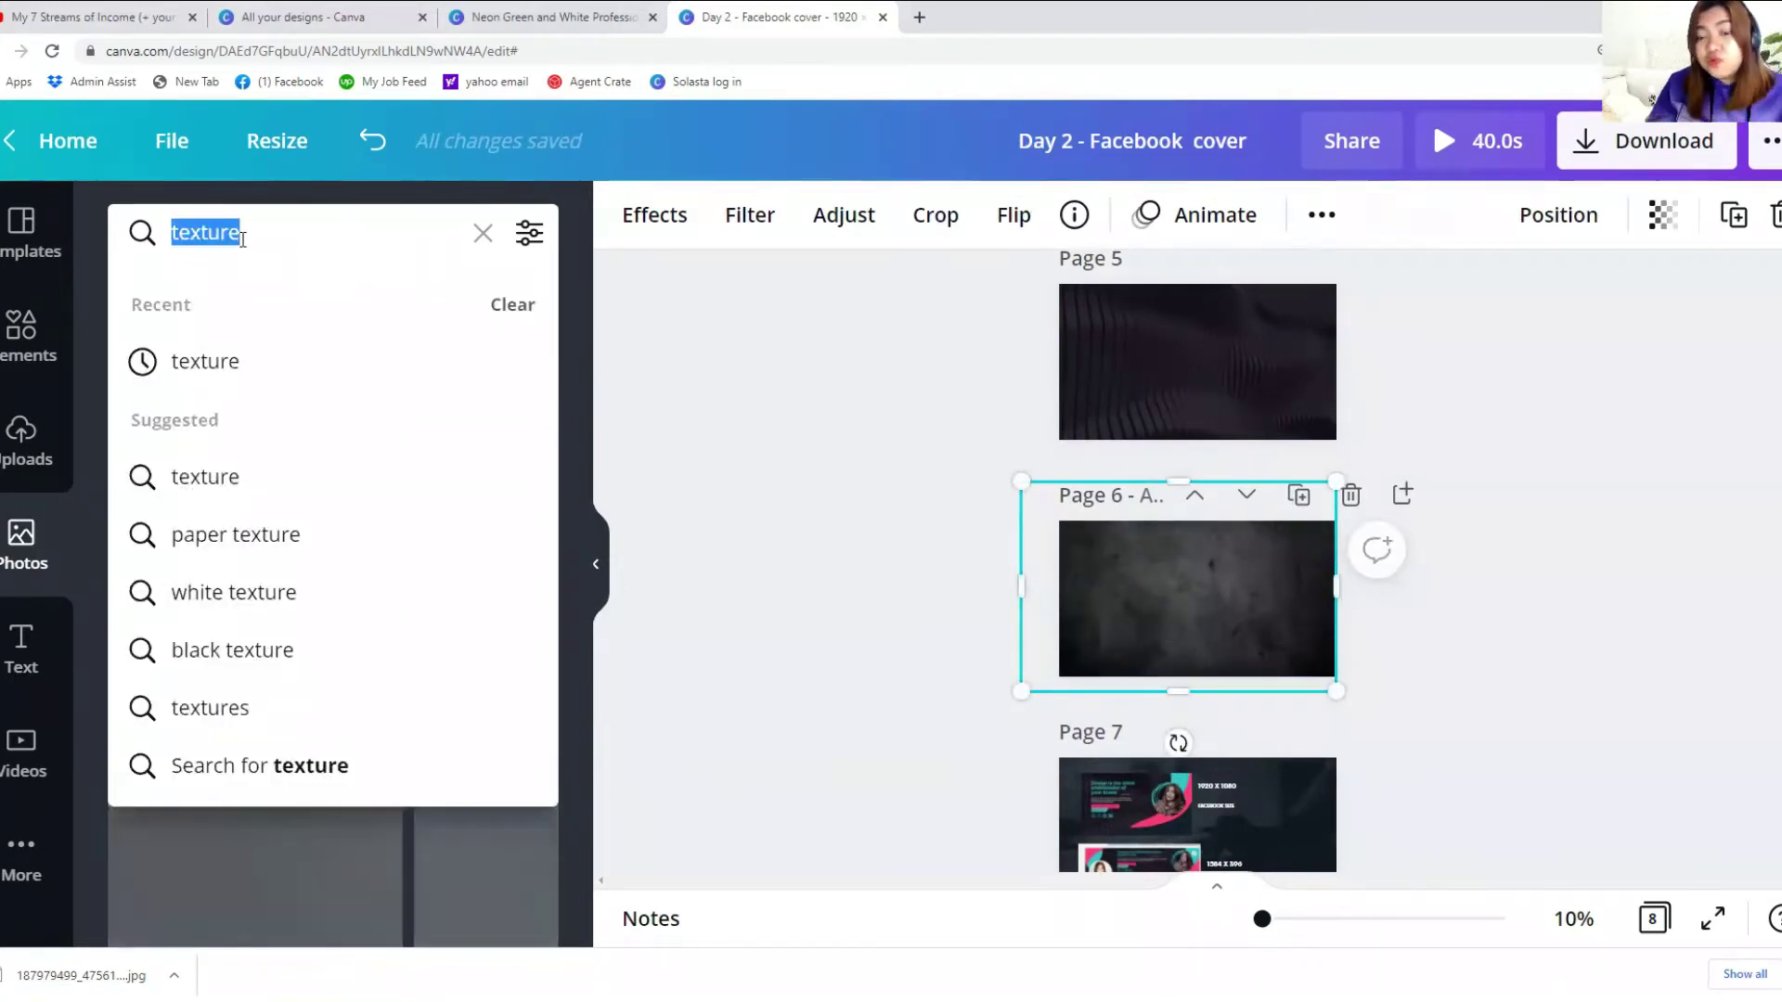
{"action": "key", "text": "BackSpace"}
{"action": "type", "text": "white "}
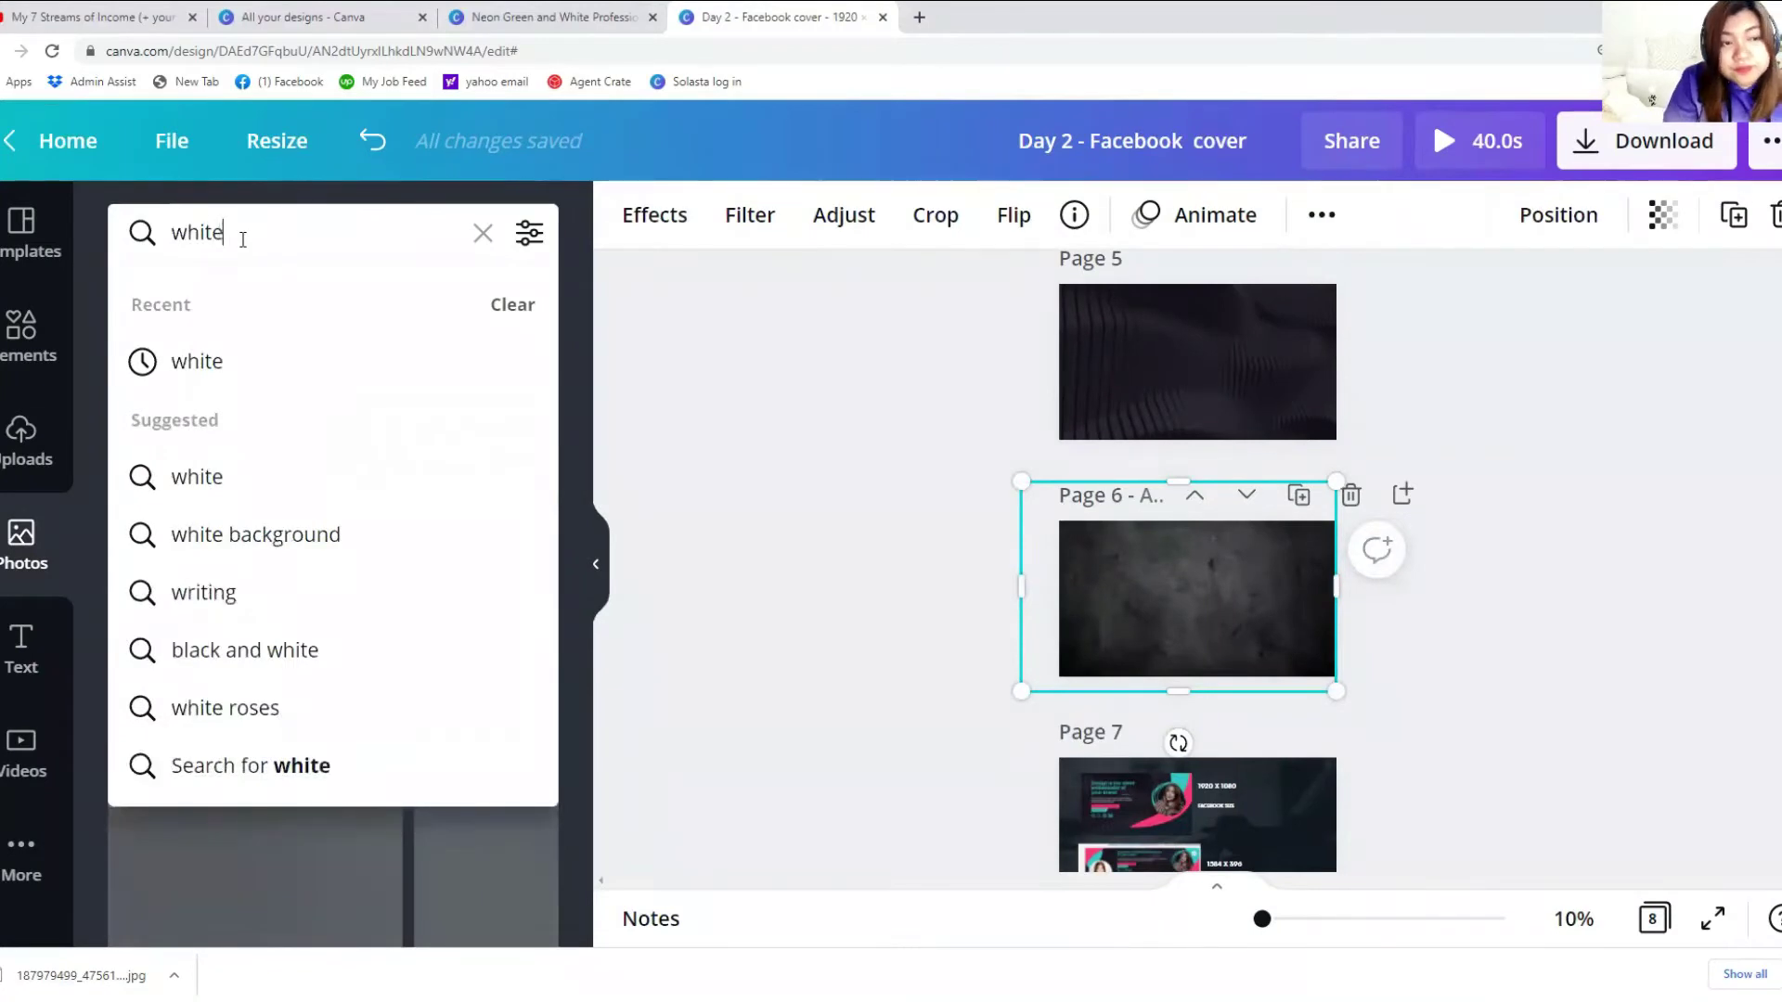
{"action": "type", "text": "texture"}
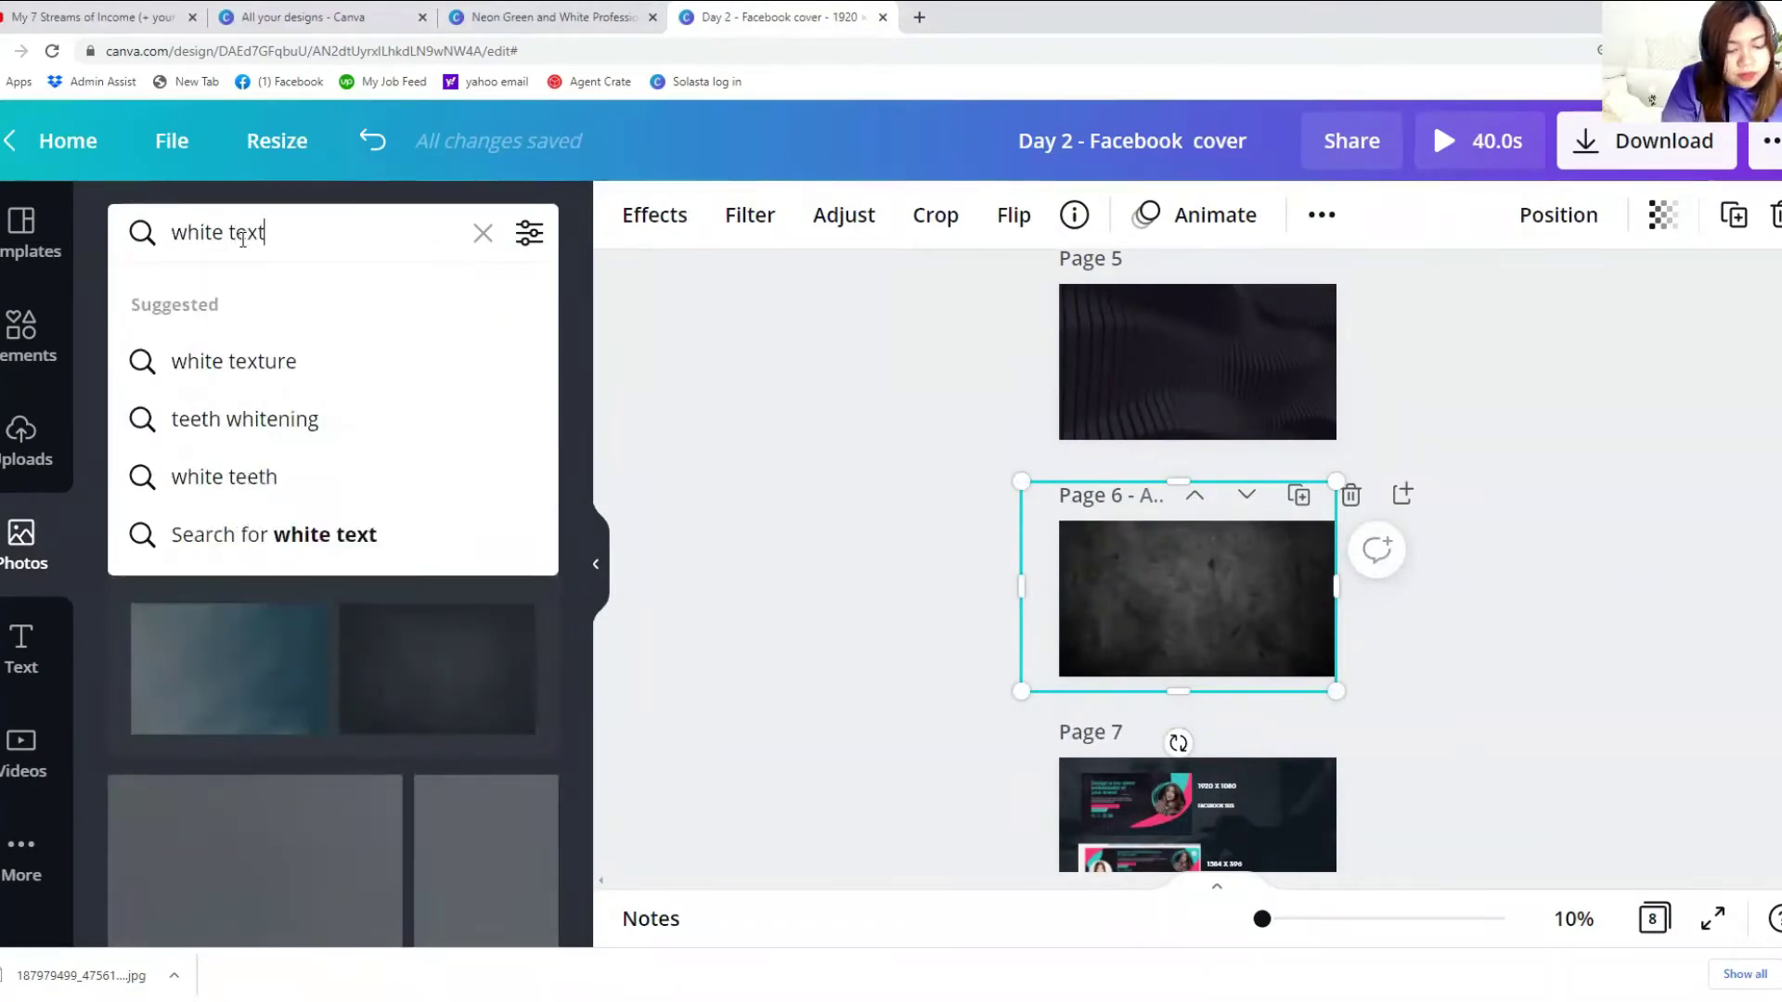
{"action": "key", "text": "Return"}
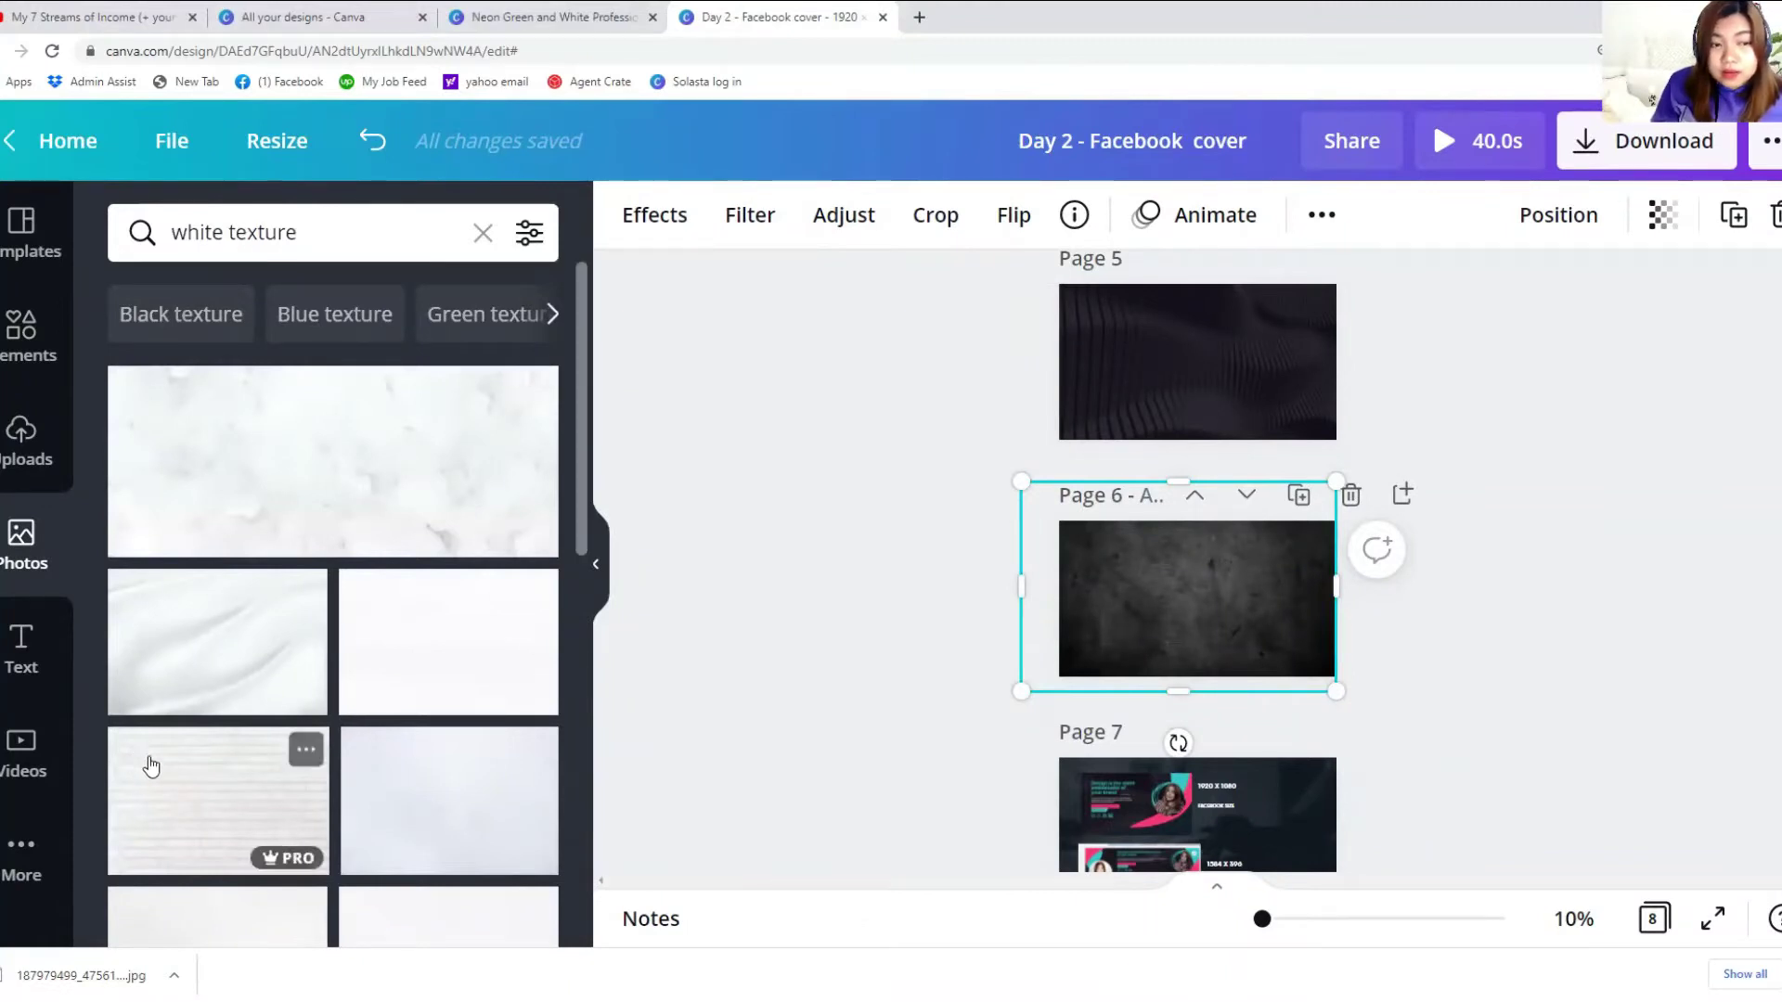
{"action": "scroll", "coordinate": [278, 760], "scroll_direction": "down", "scroll_amount": 4}
{"action": "scroll", "coordinate": [455, 594], "scroll_direction": "down", "scroll_amount": 6}
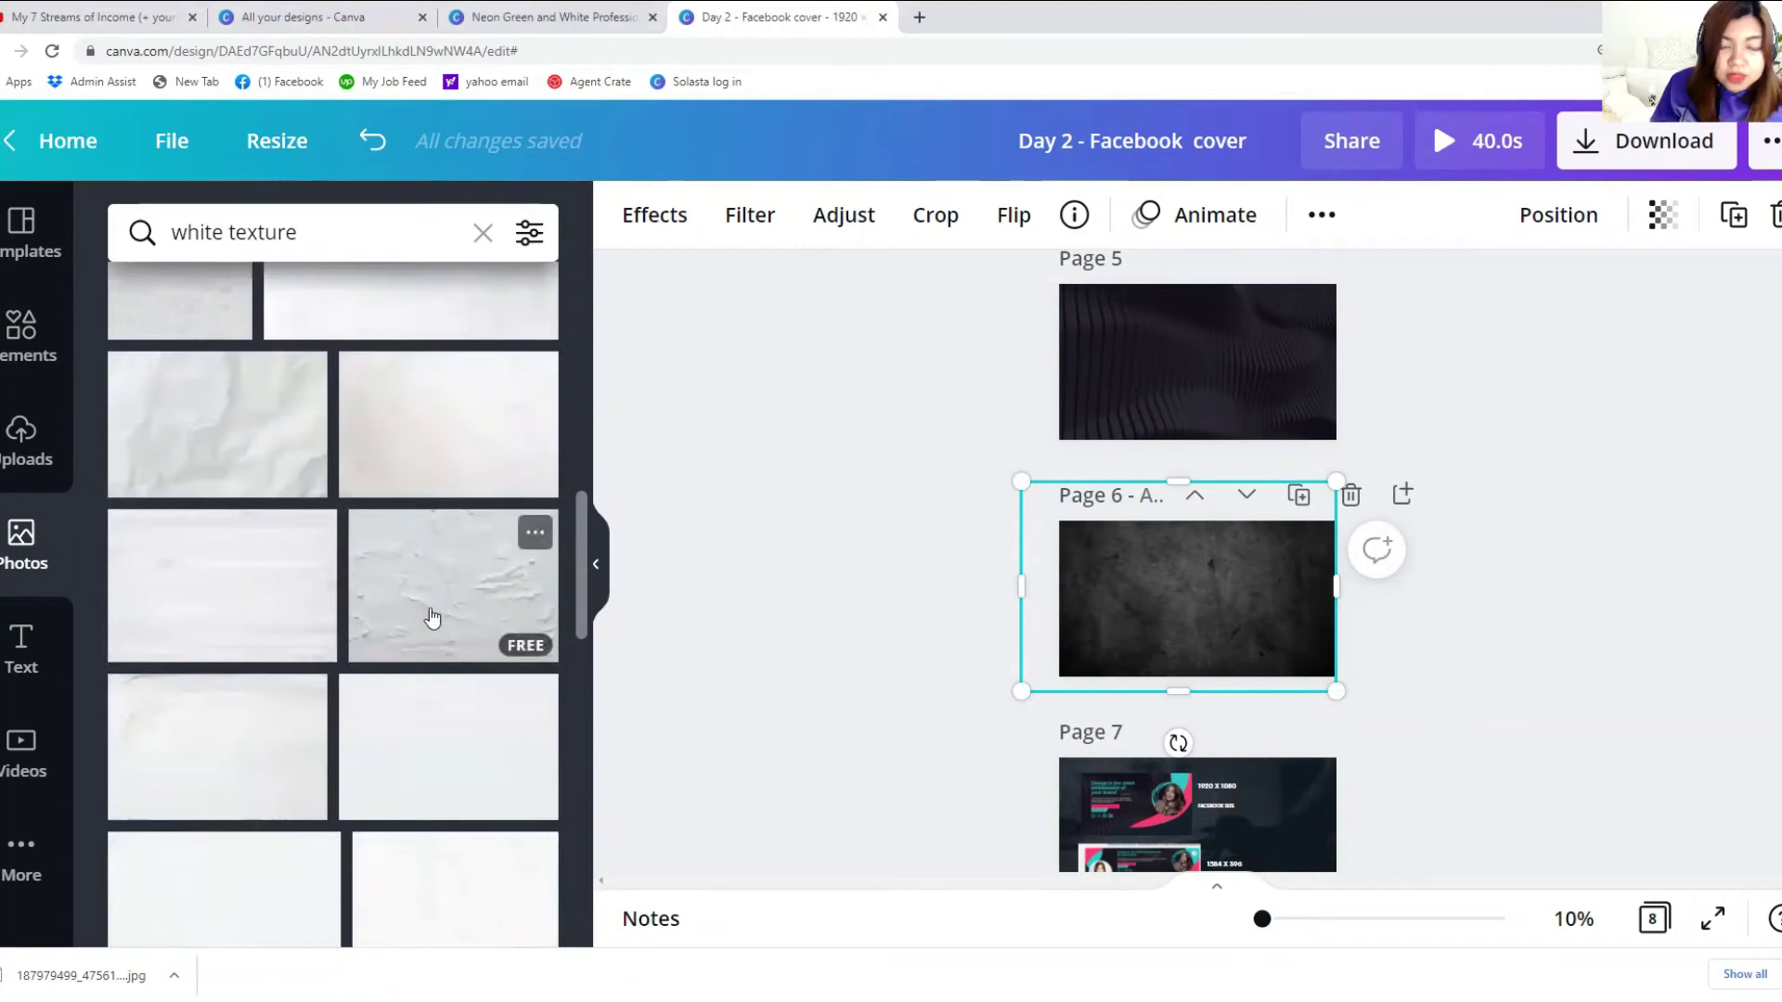
{"action": "scroll", "coordinate": [427, 631], "scroll_direction": "down", "scroll_amount": 2}
{"action": "scroll", "coordinate": [418, 723], "scroll_direction": "down", "scroll_amount": 5}
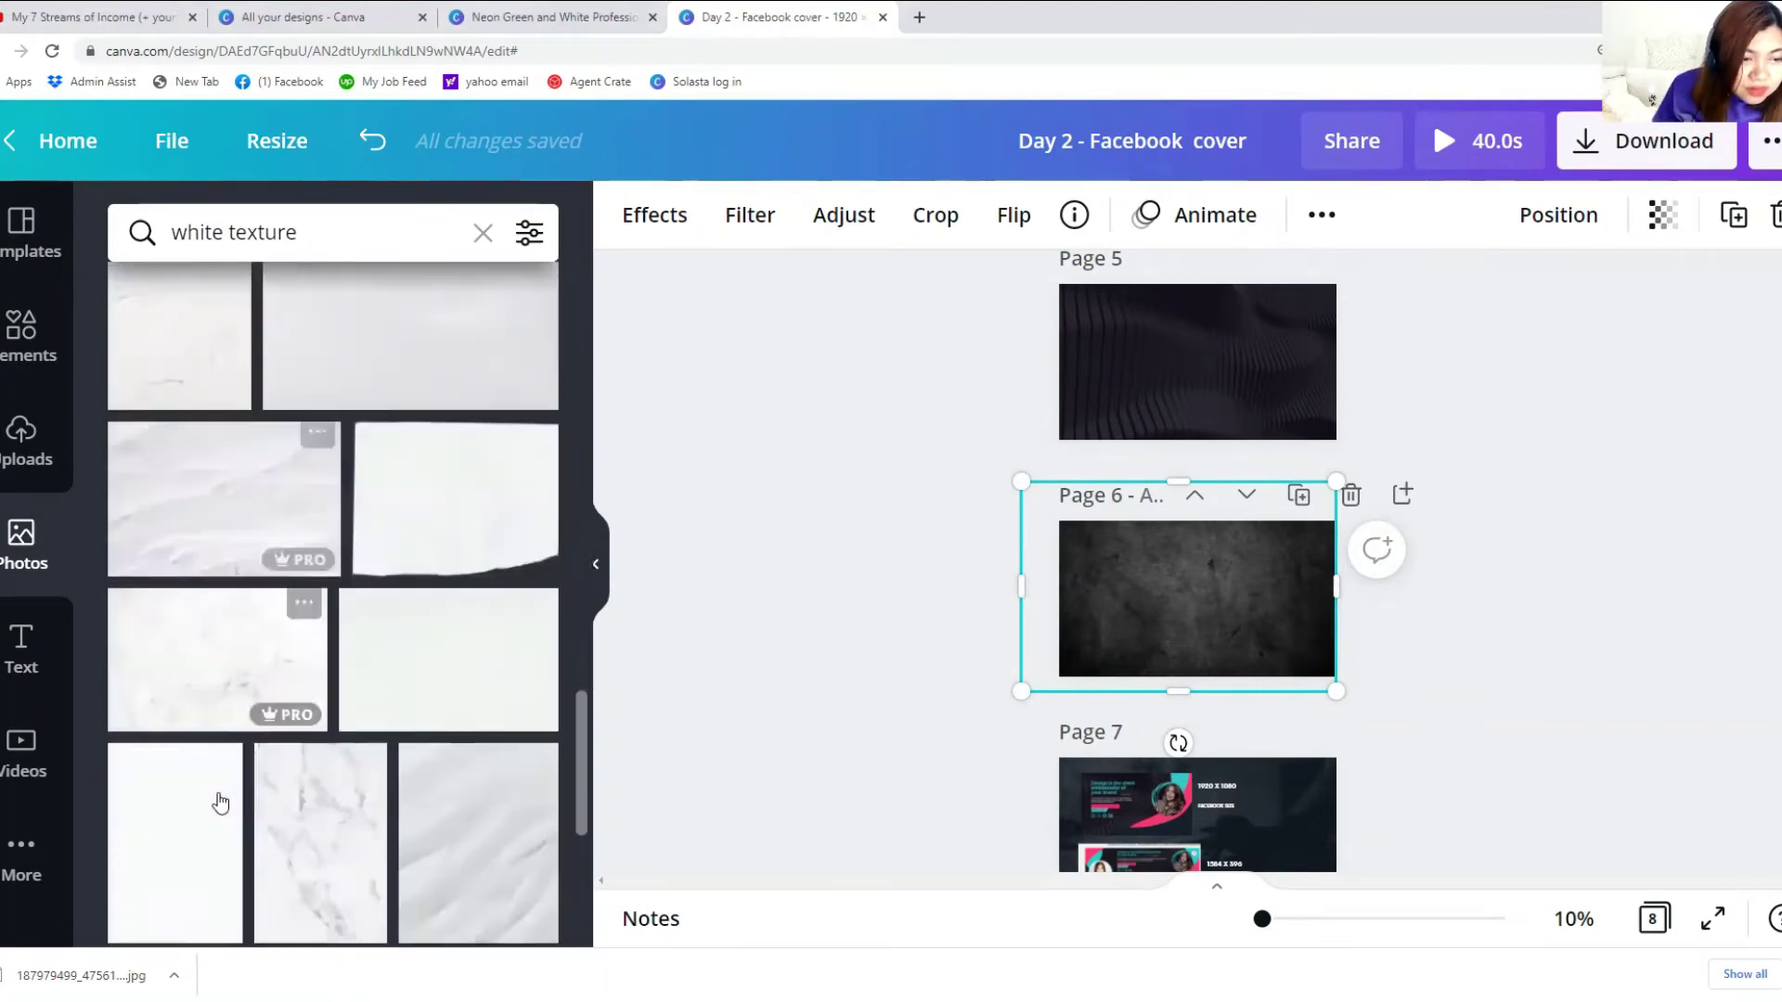
Step: Replace the black grunge background on page 6 with the white marble texture photo, widened and enlarged to cover the page
{"action": "left_click", "coordinate": [304, 849]}
{"action": "left_click", "coordinate": [1087, 612]}
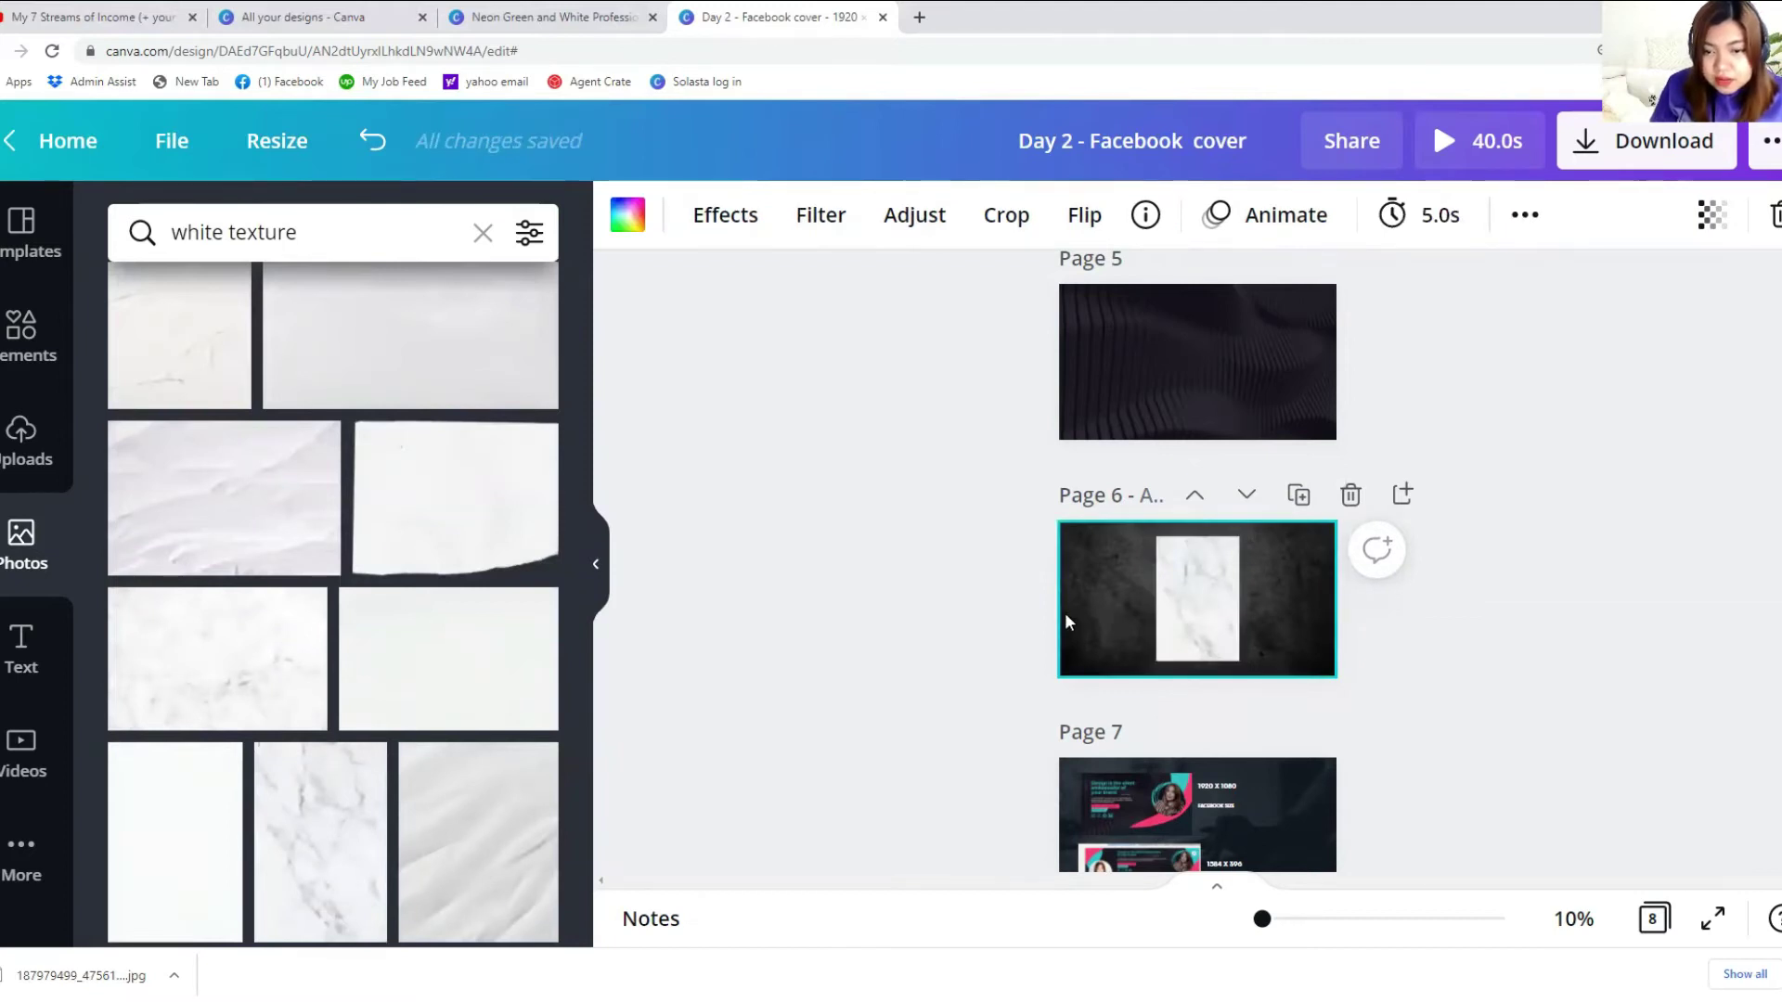
{"action": "key", "text": "Delete"}
{"action": "left_click", "coordinate": [1151, 603]}
{"action": "left_click_drag", "start_coordinate": [1149, 603], "coordinate": [966, 596]}
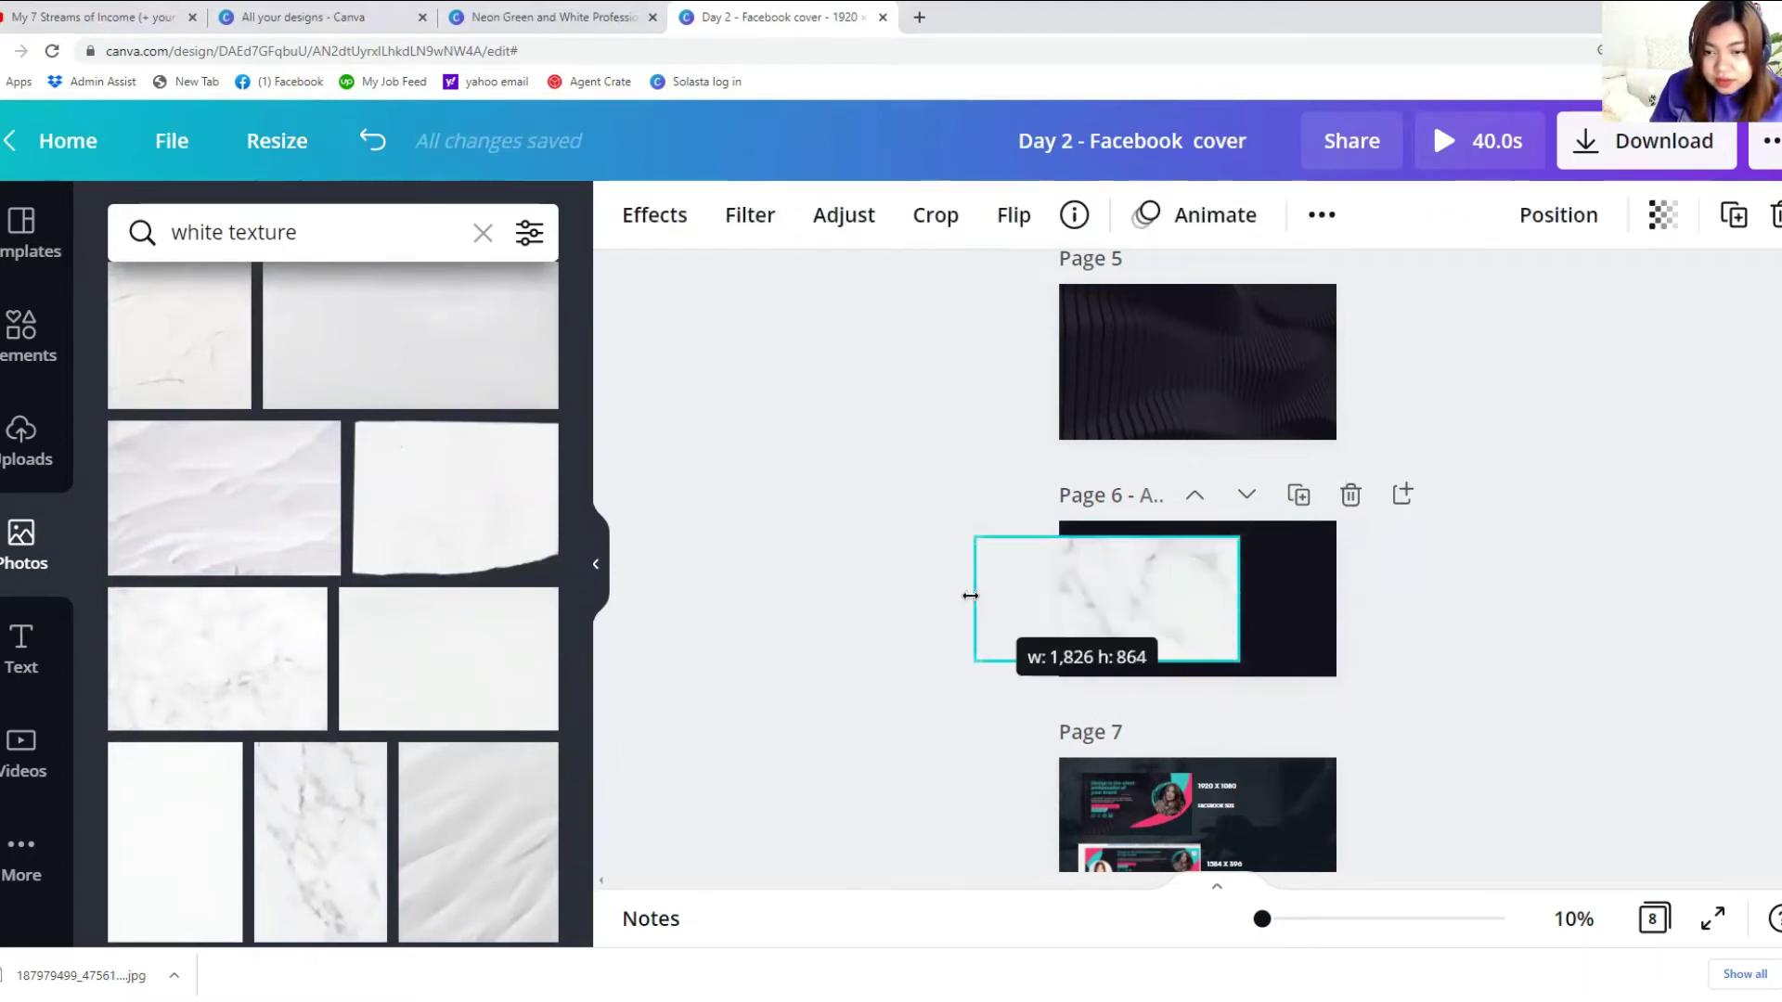
{"action": "left_click_drag", "start_coordinate": [1092, 586], "coordinate": [1111, 574]}
{"action": "left_click_drag", "start_coordinate": [1256, 646], "coordinate": [1390, 788]}
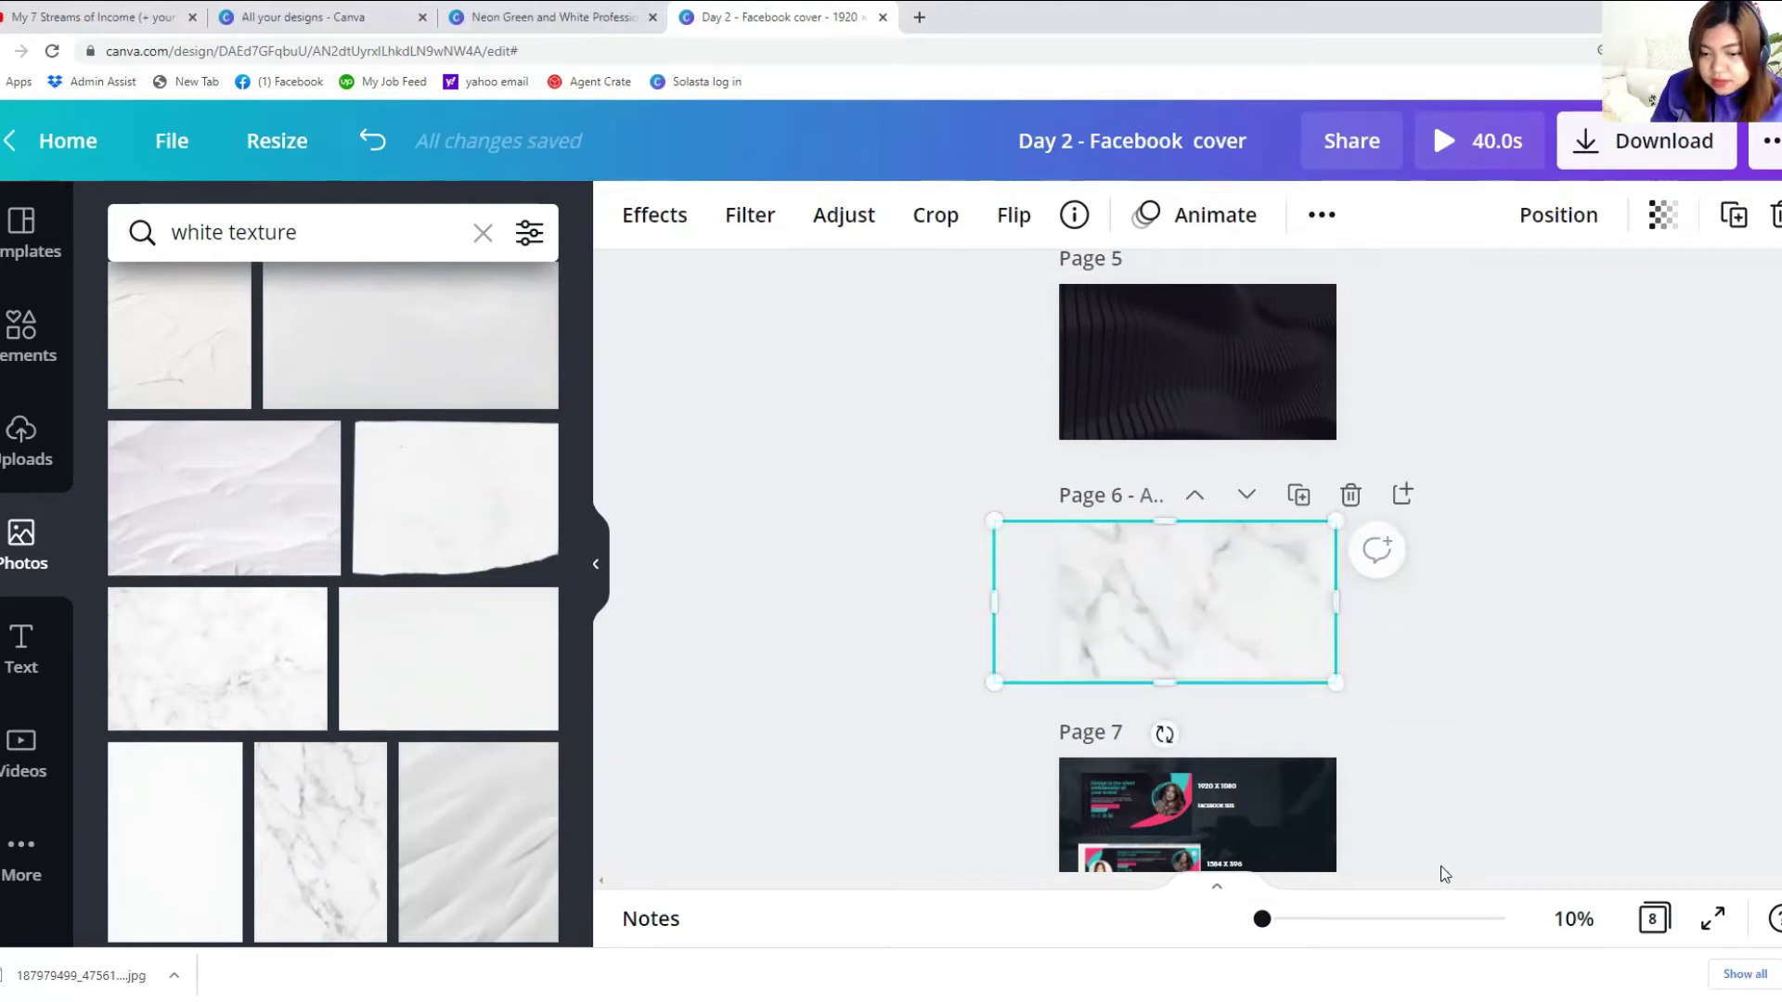
Step: Compare the white marble background on page 6 with the dark wavy texture on page 5
{"action": "scroll", "coordinate": [1444, 872], "scroll_direction": "up", "scroll_amount": 5}
{"action": "scroll", "coordinate": [1444, 872], "scroll_direction": "down", "scroll_amount": 5}
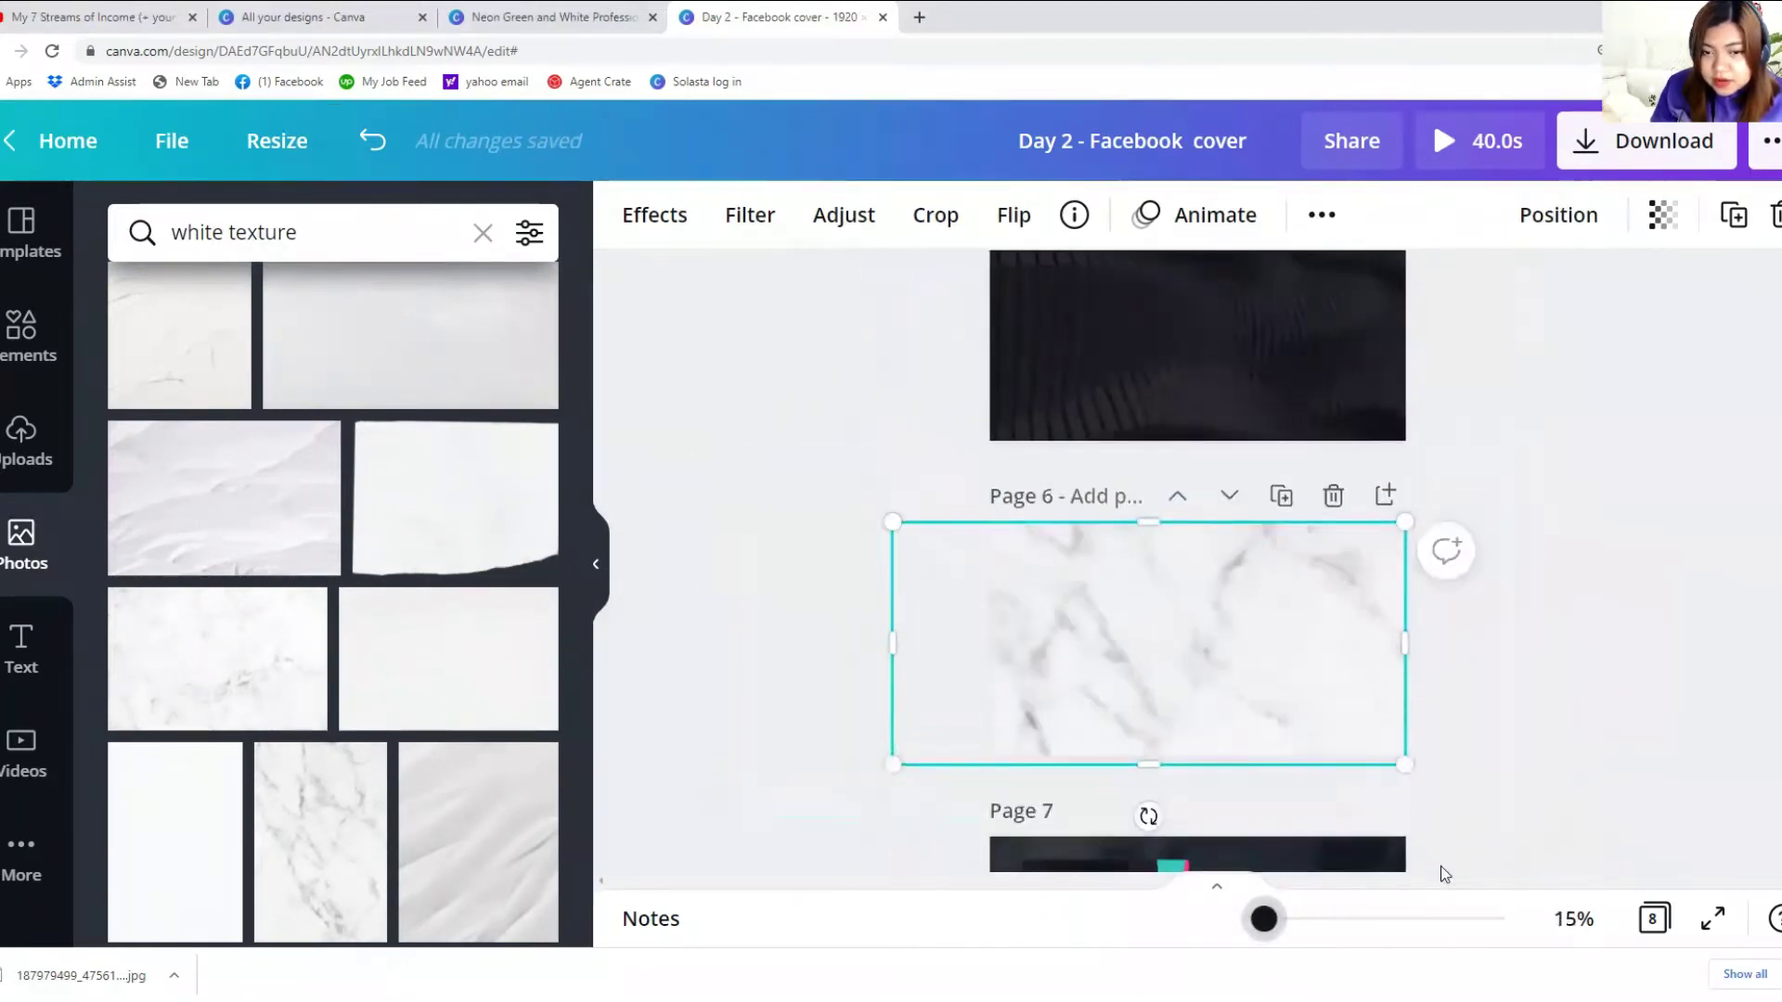
{"action": "scroll", "coordinate": [1444, 873], "scroll_direction": "up", "scroll_amount": 1}
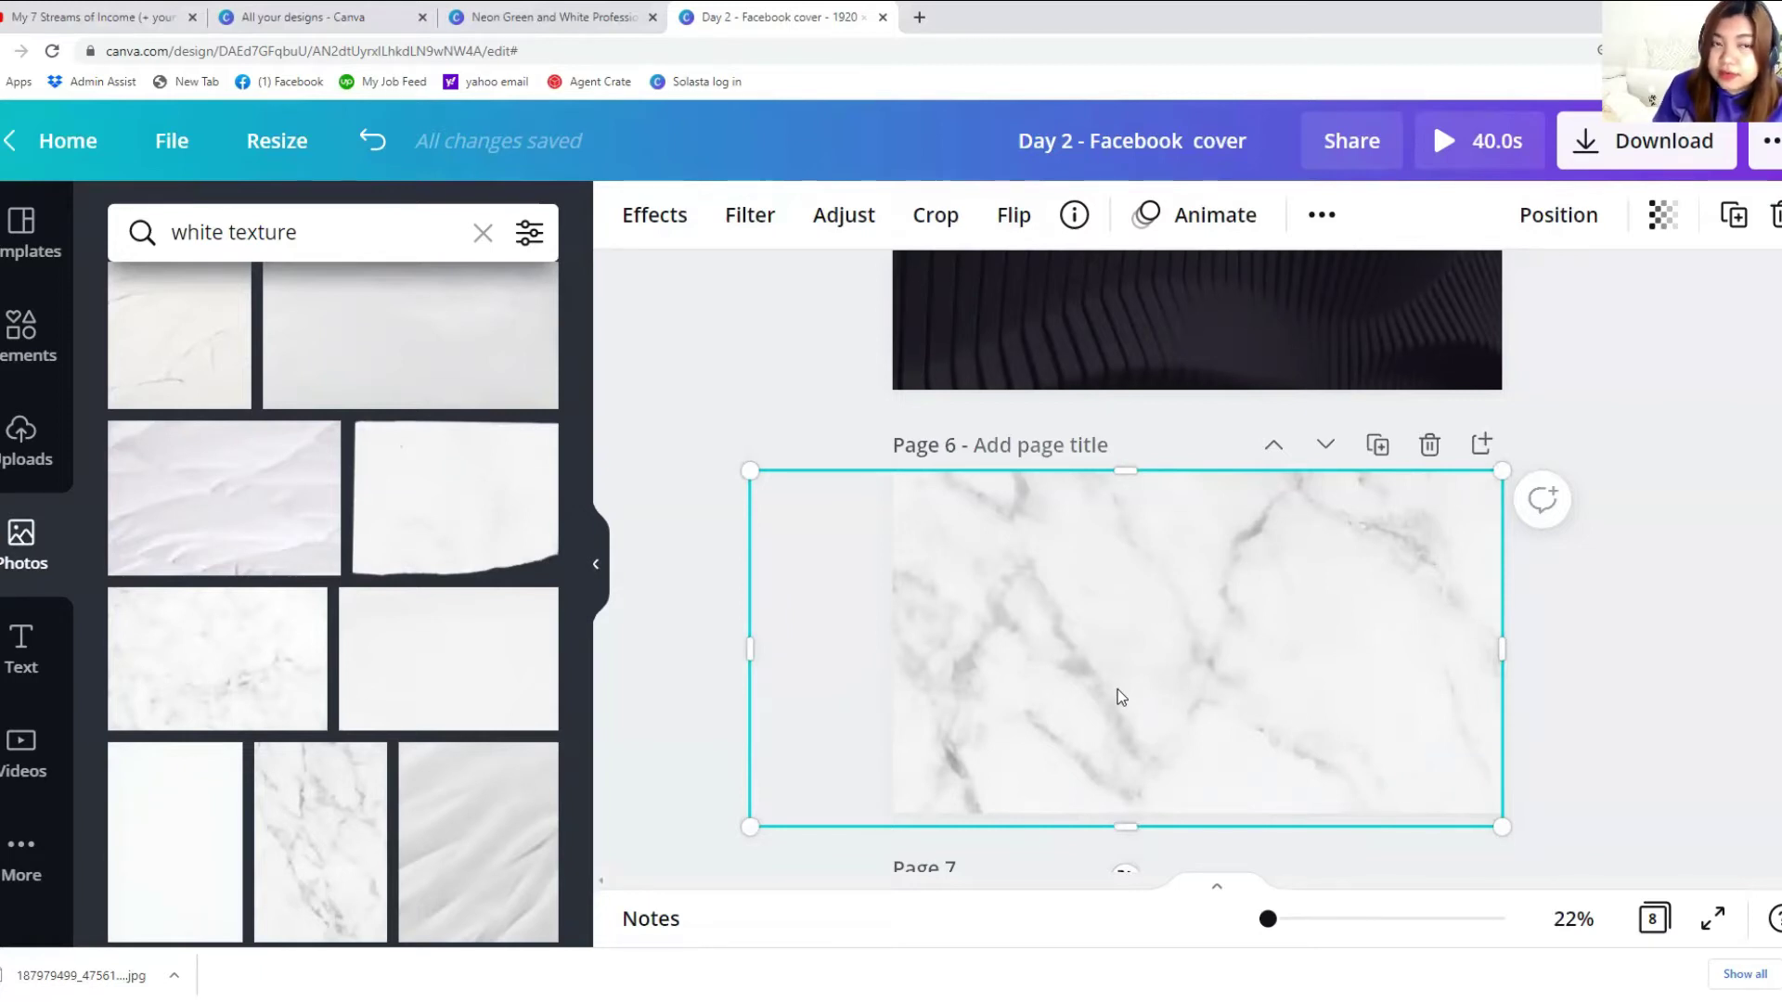
{"action": "scroll", "coordinate": [1052, 327], "scroll_direction": "up", "scroll_amount": 2}
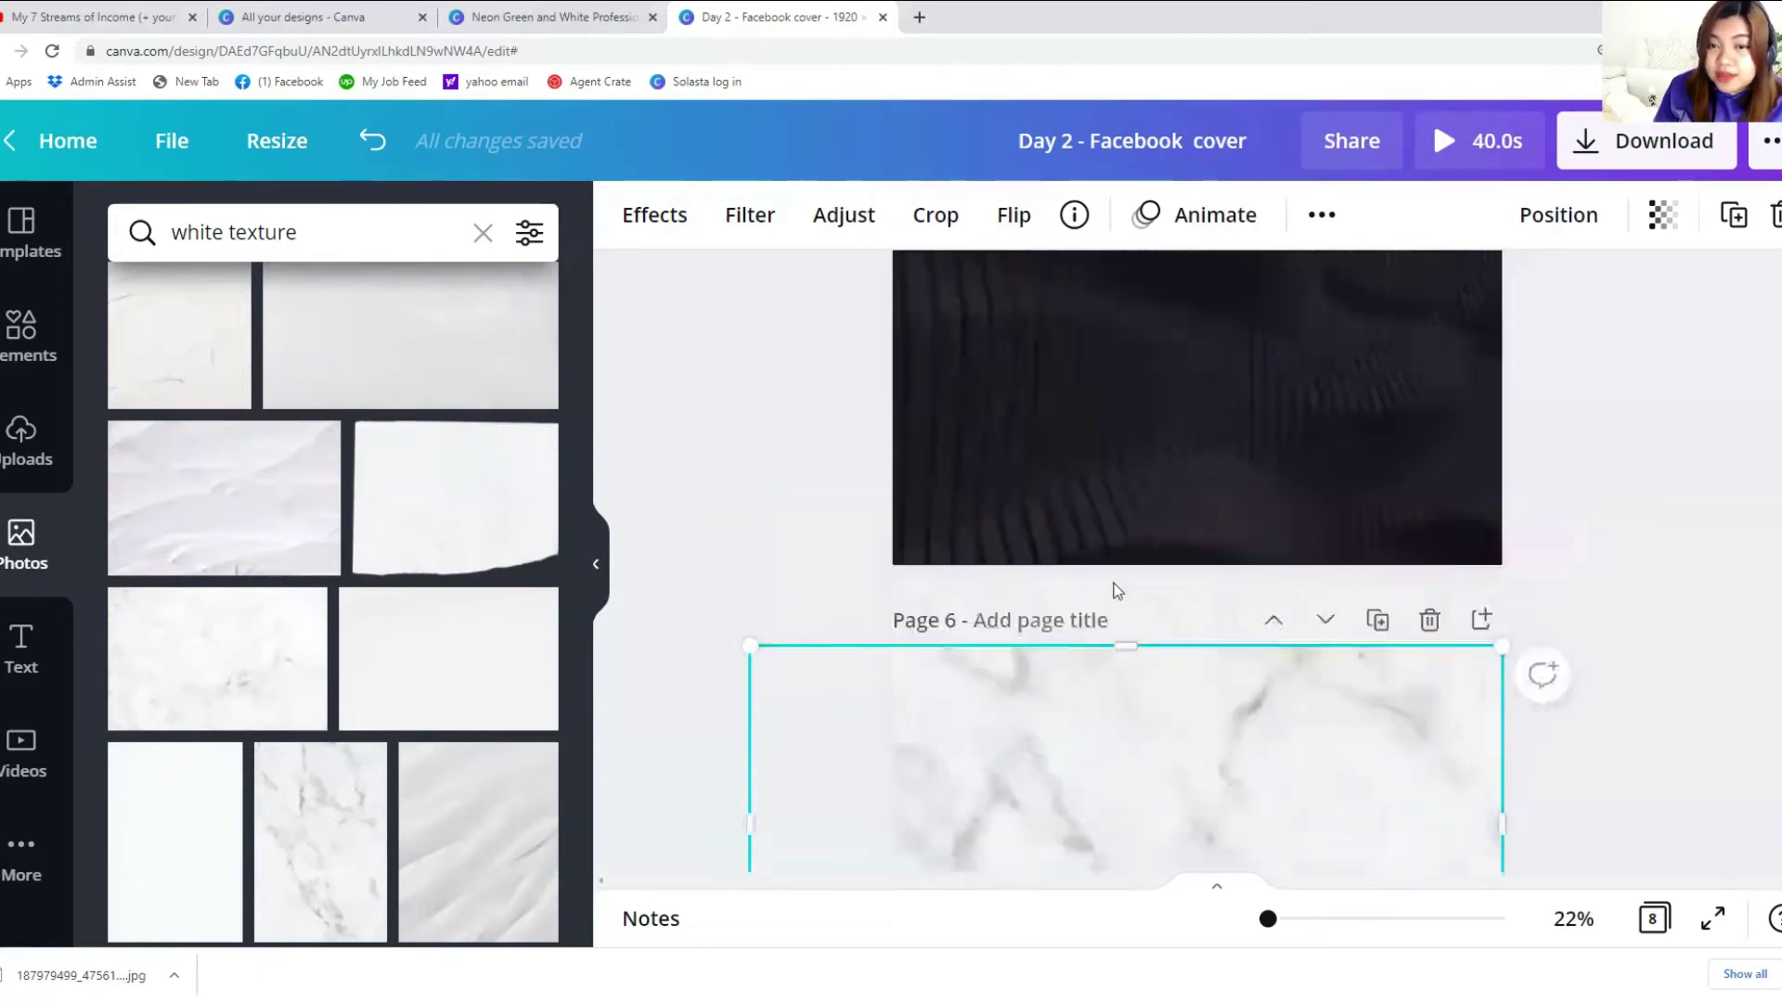
{"action": "scroll", "coordinate": [1084, 766], "scroll_direction": "up", "scroll_amount": 2}
{"action": "left_click", "coordinate": [1081, 644]}
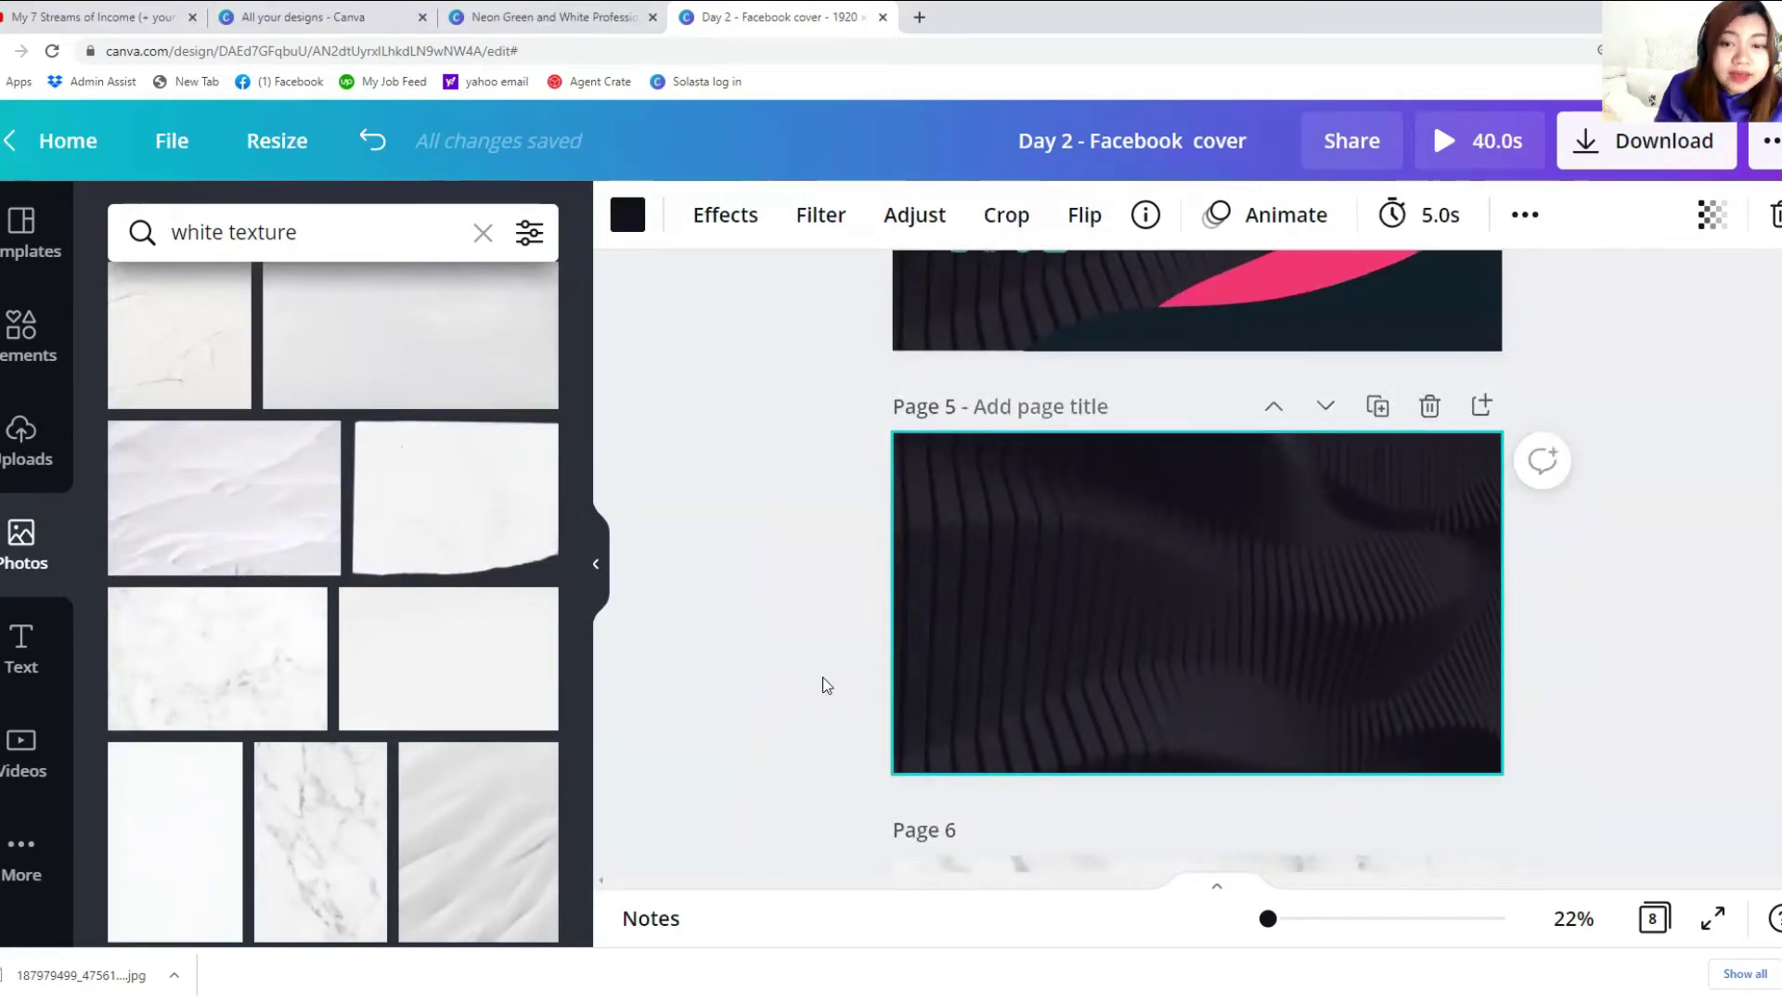
{"action": "scroll", "coordinate": [1027, 734], "scroll_direction": "up", "scroll_amount": 3}
{"action": "scroll", "coordinate": [1095, 715], "scroll_direction": "down", "scroll_amount": 7}
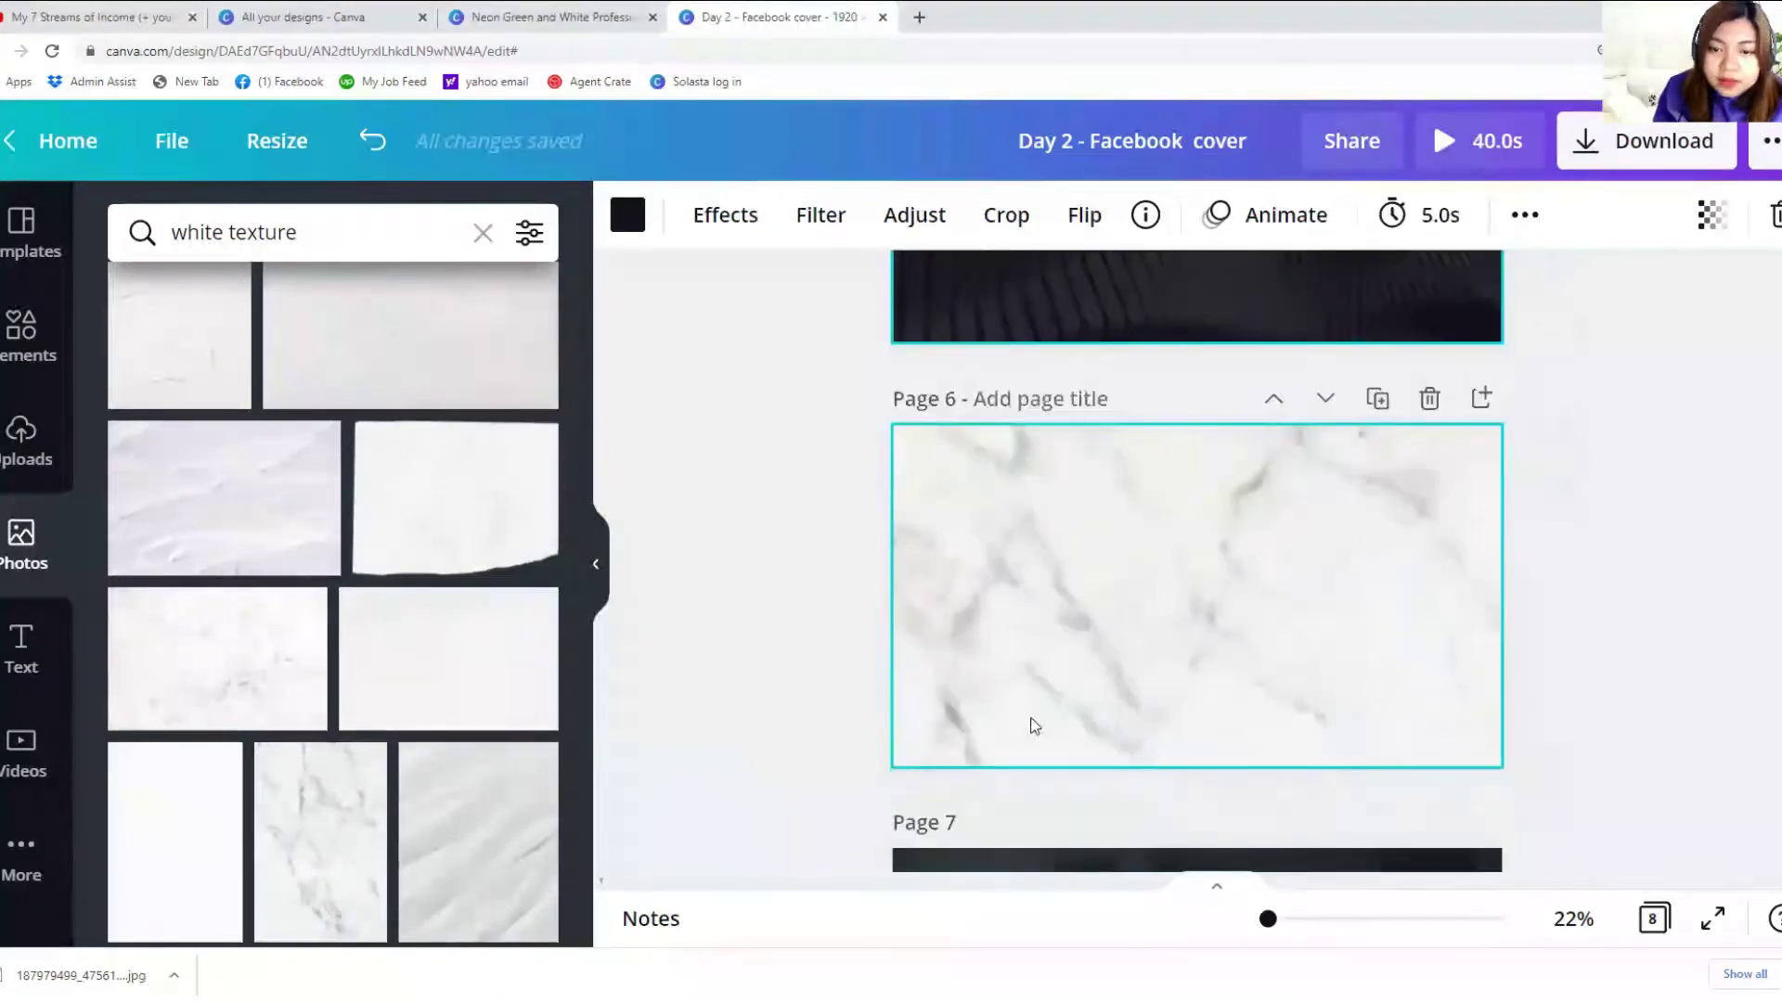
Step: Delete page 6 with the white marble background from the design
{"action": "key", "text": "Delete"}
{"action": "scroll", "coordinate": [1028, 694], "scroll_direction": "up", "scroll_amount": 5}
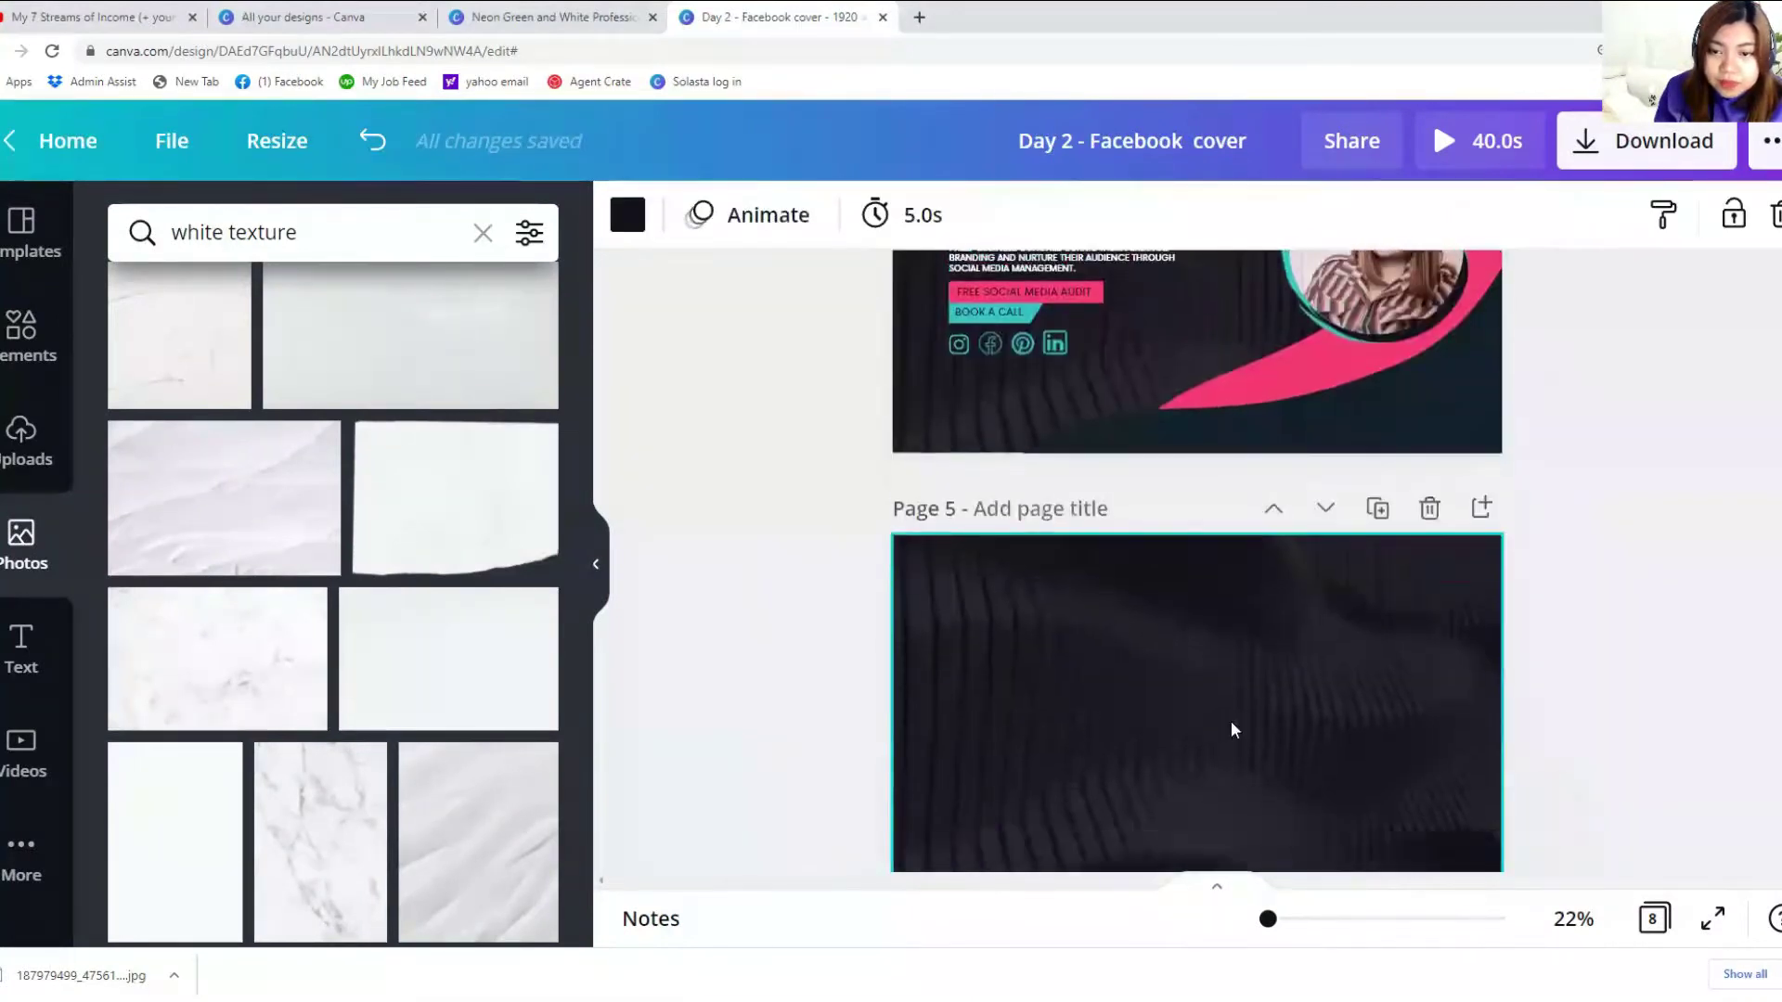
{"action": "scroll", "coordinate": [1231, 724], "scroll_direction": "down", "scroll_amount": 4}
{"action": "left_click", "coordinate": [1429, 545]}
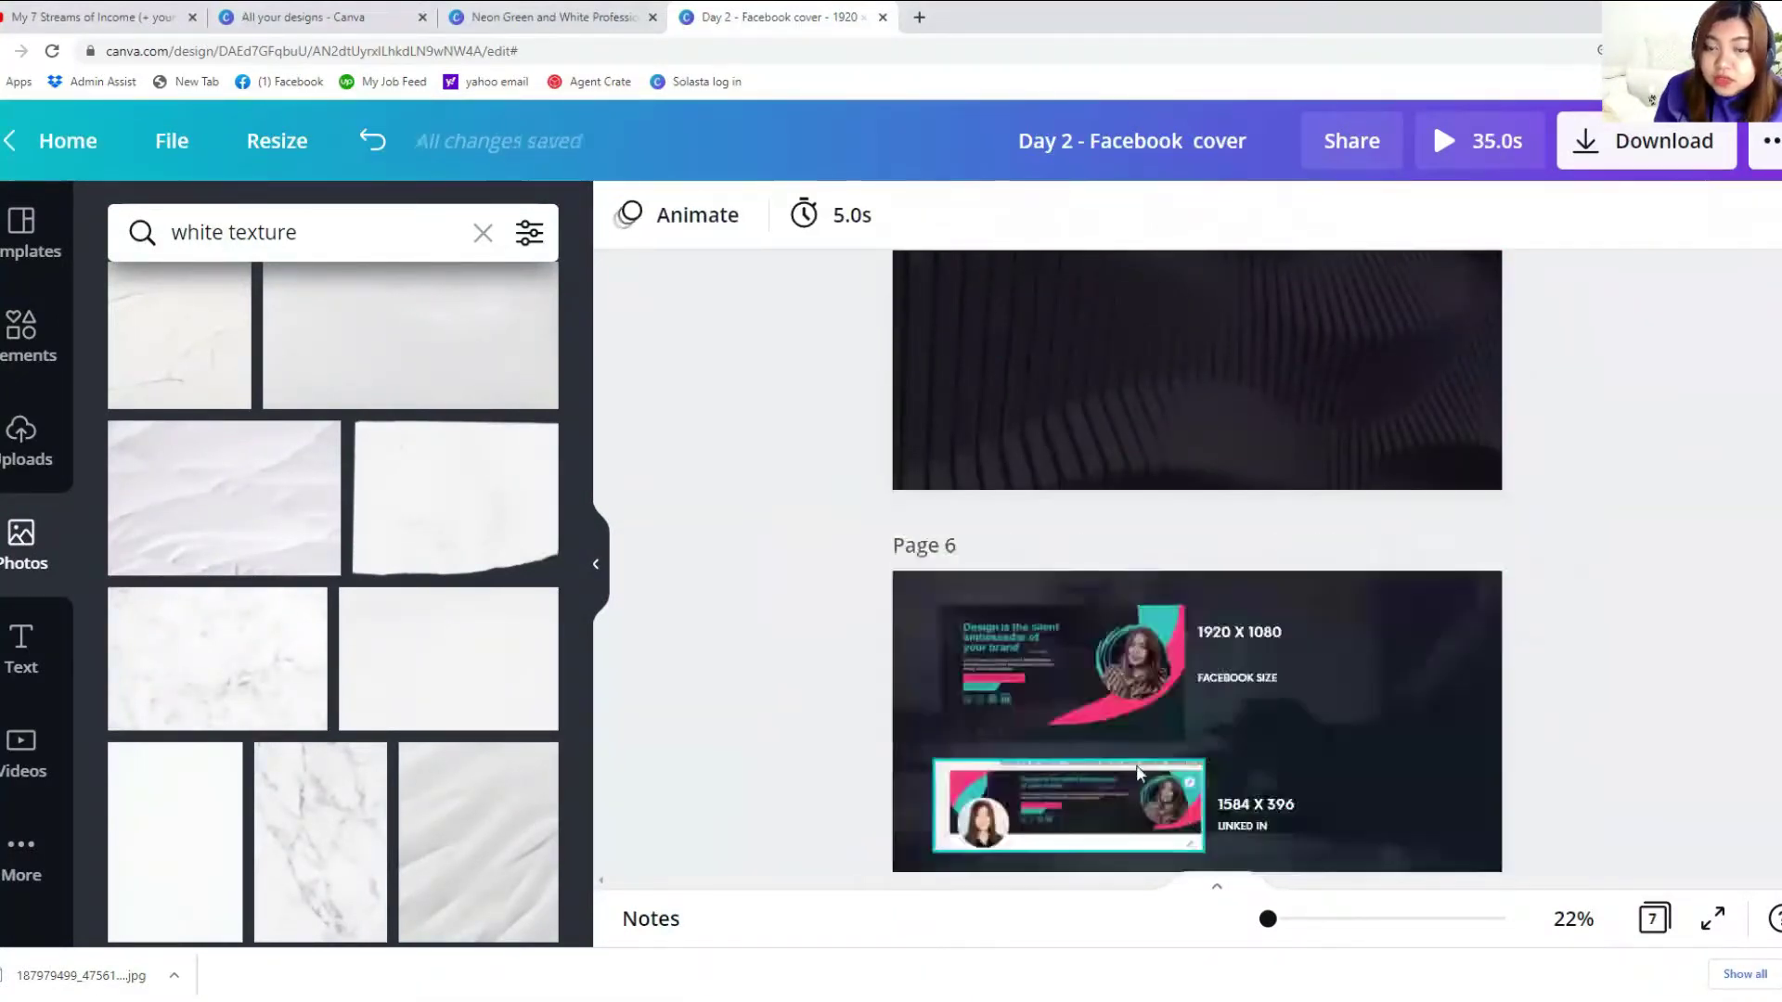
Step: Search the photo library for "building" to find a background for page 5
{"action": "scroll", "coordinate": [1021, 649], "scroll_direction": "up", "scroll_amount": 1}
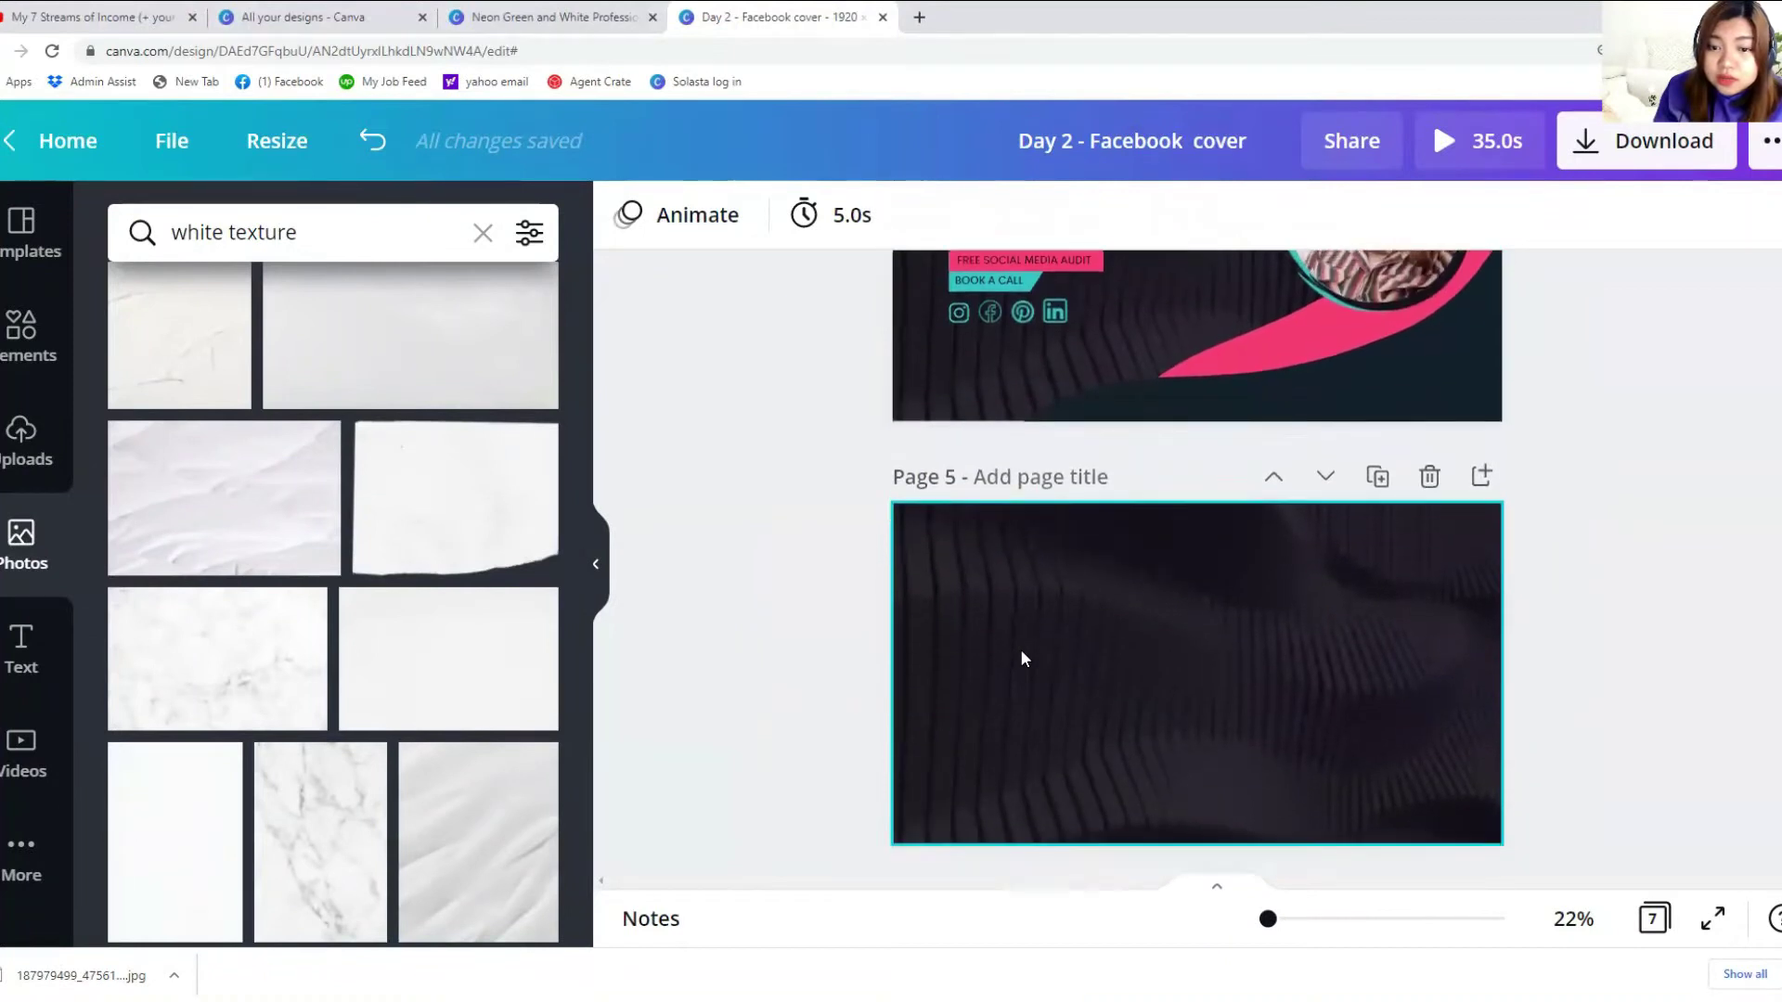
{"action": "scroll", "coordinate": [1021, 649], "scroll_direction": "down", "scroll_amount": 1}
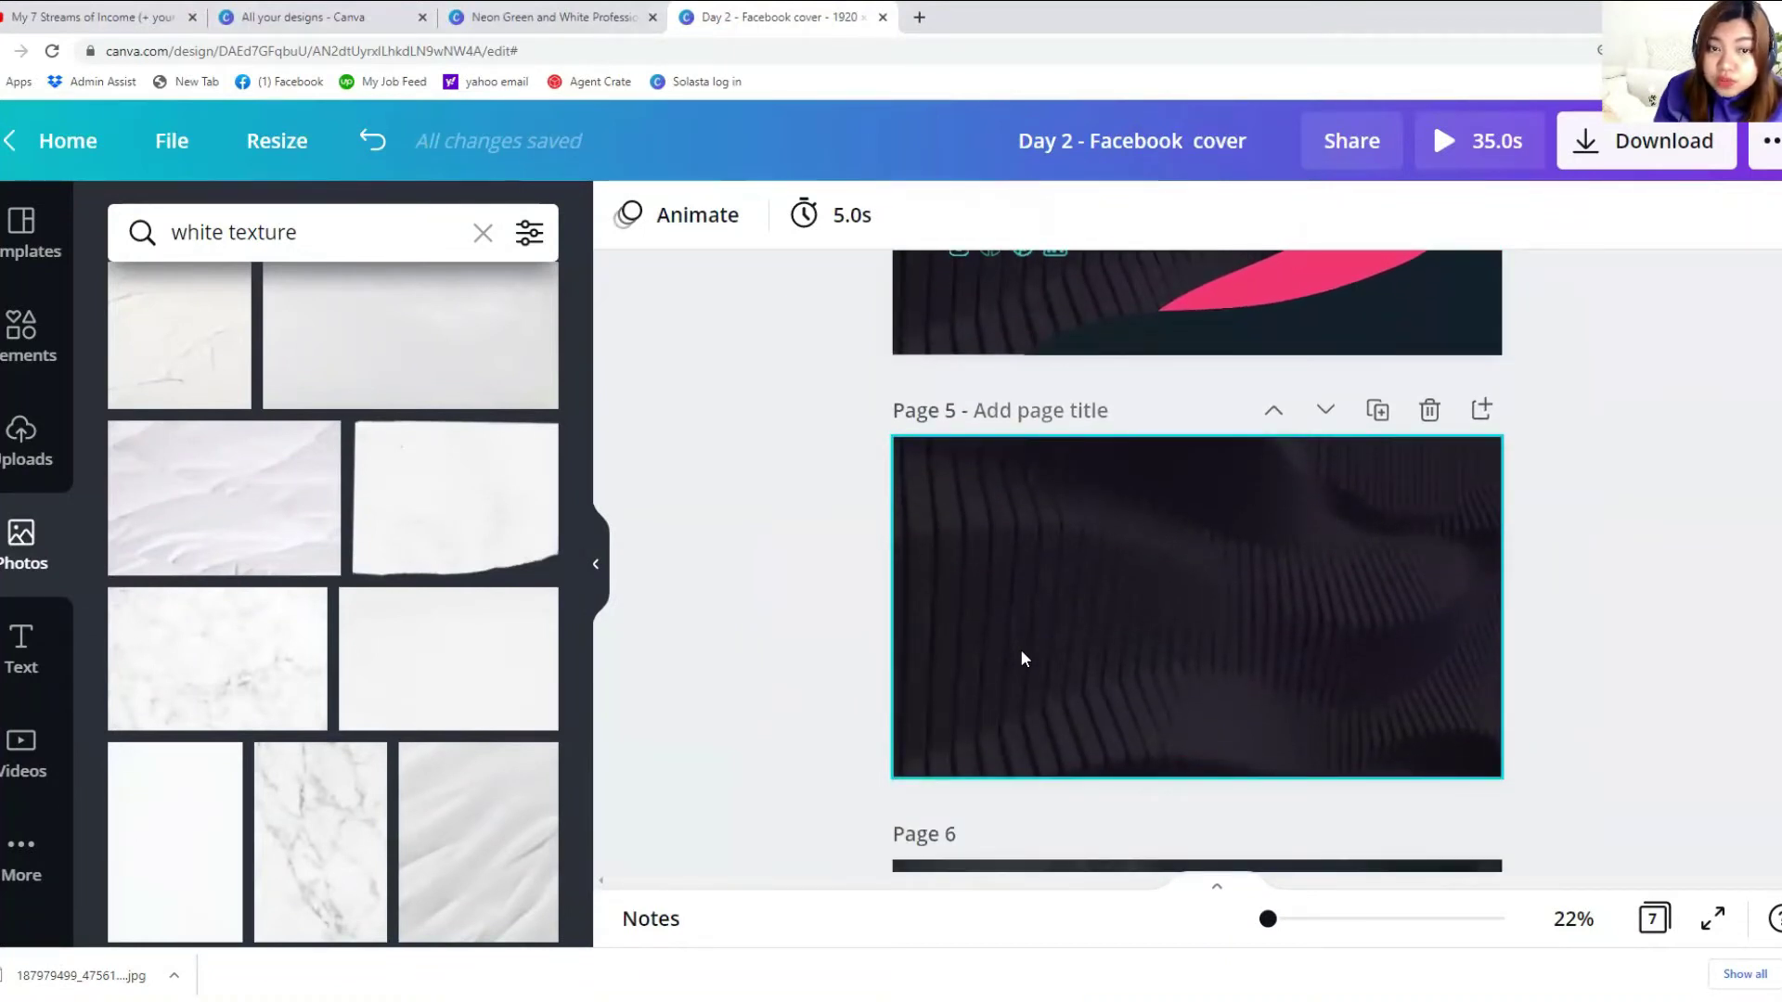
{"action": "scroll", "coordinate": [287, 594], "scroll_direction": "down", "scroll_amount": 3}
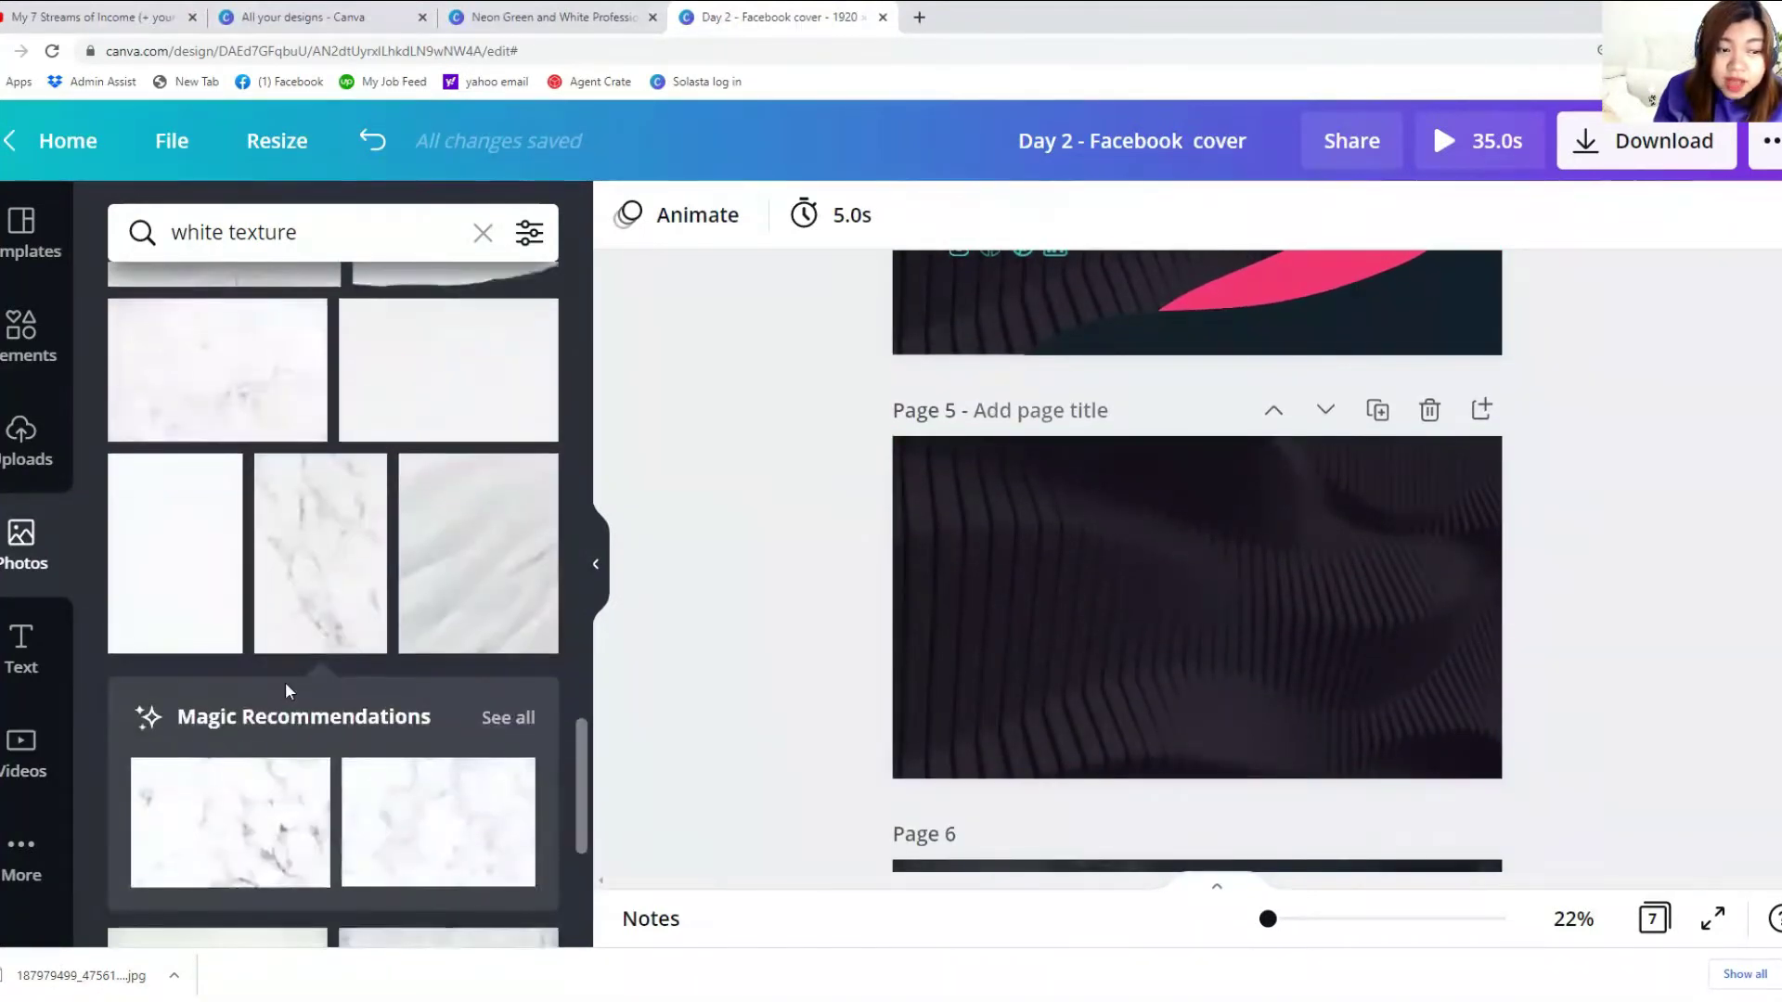
{"action": "scroll", "coordinate": [286, 687], "scroll_direction": "down", "scroll_amount": 1}
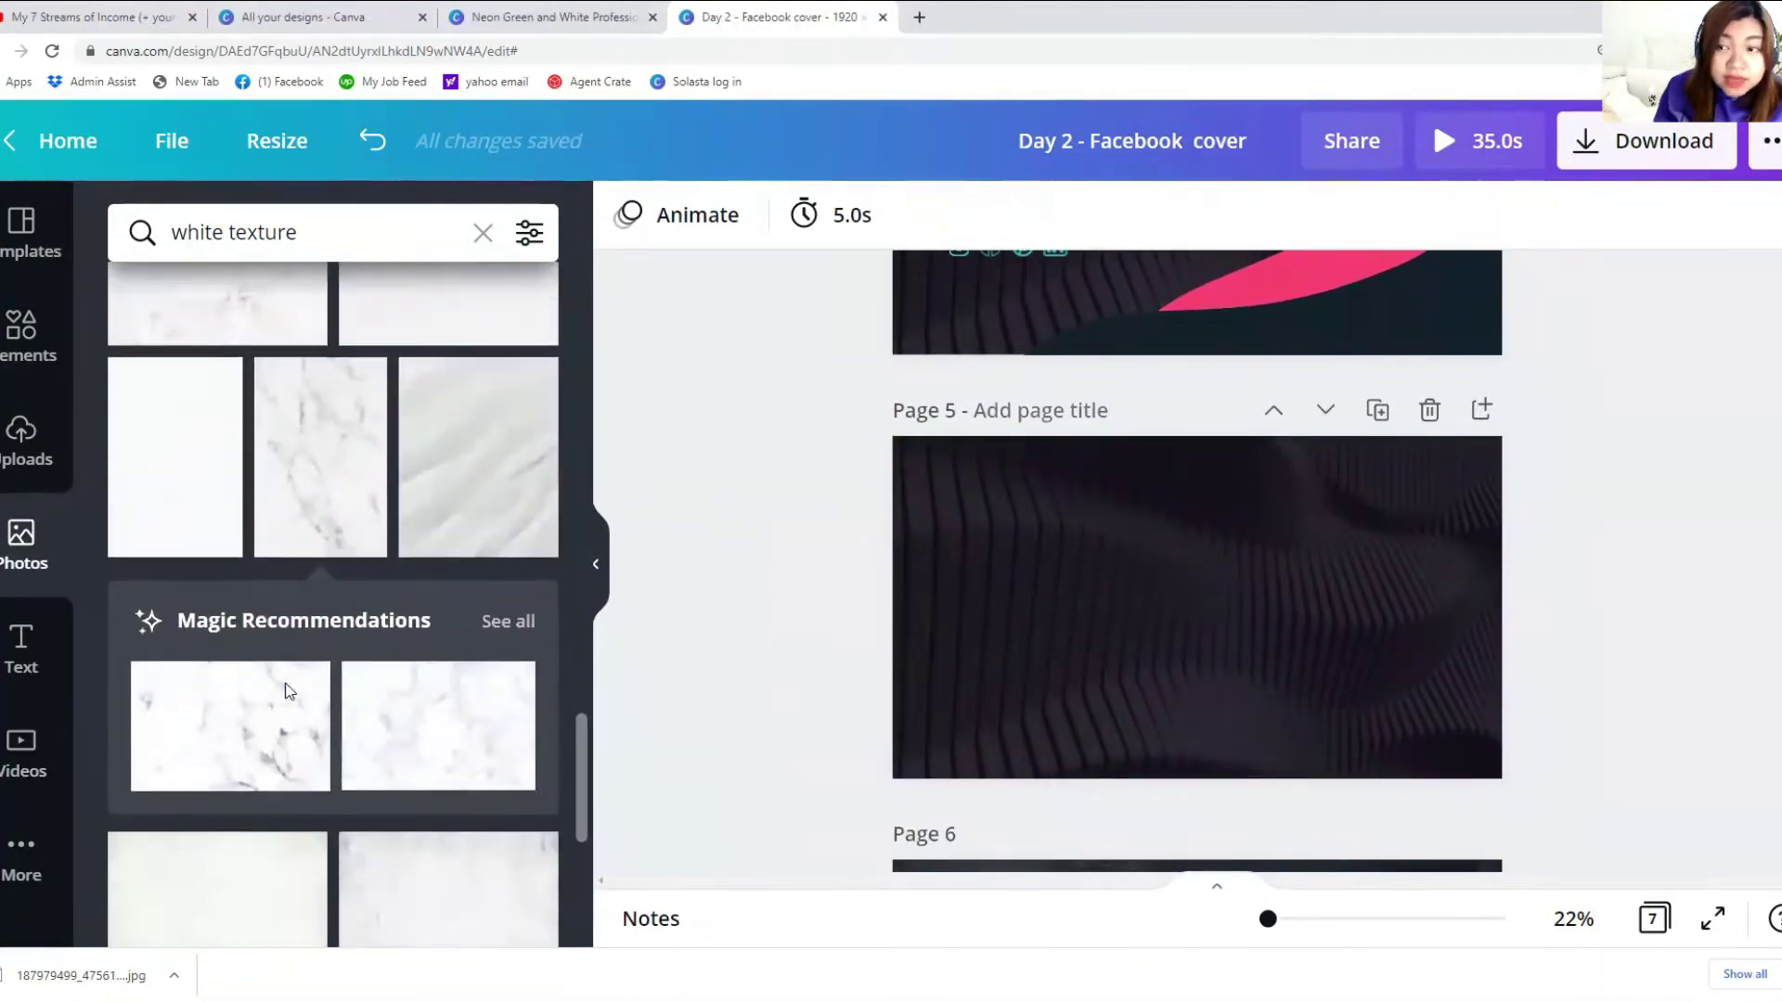
{"action": "double_click", "coordinate": [233, 233]}
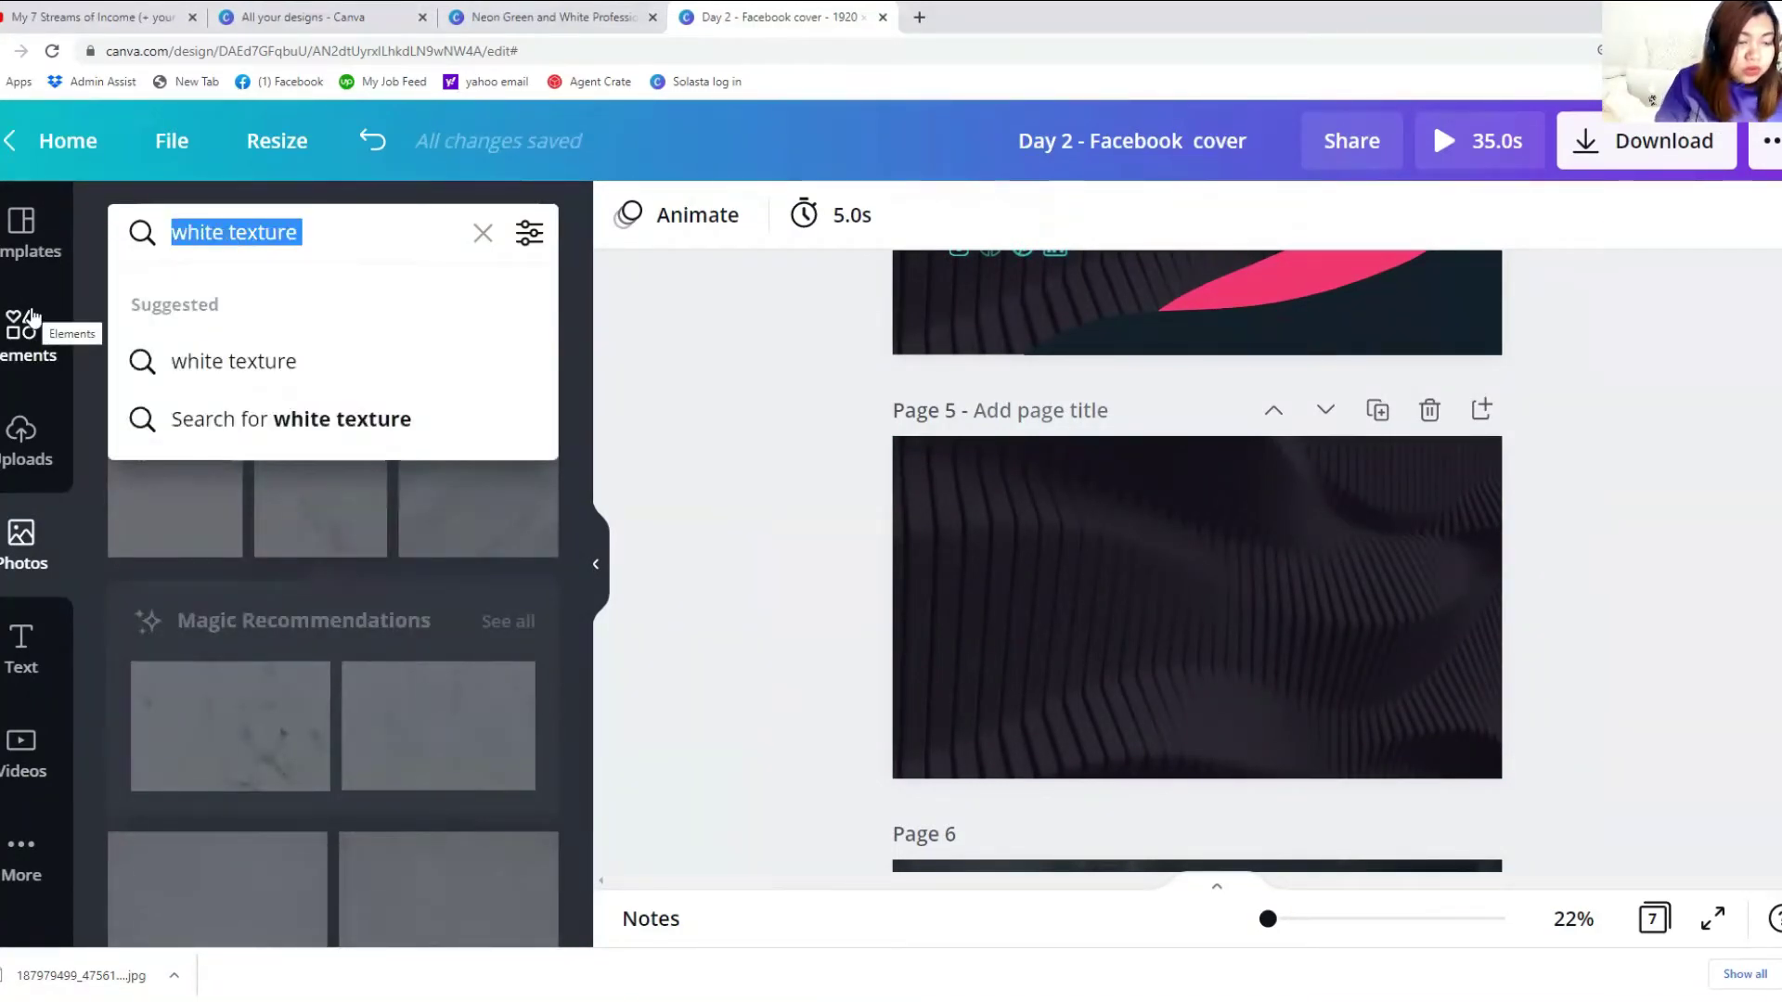
{"action": "type", "text": "building"}
{"action": "key", "text": "Return"}
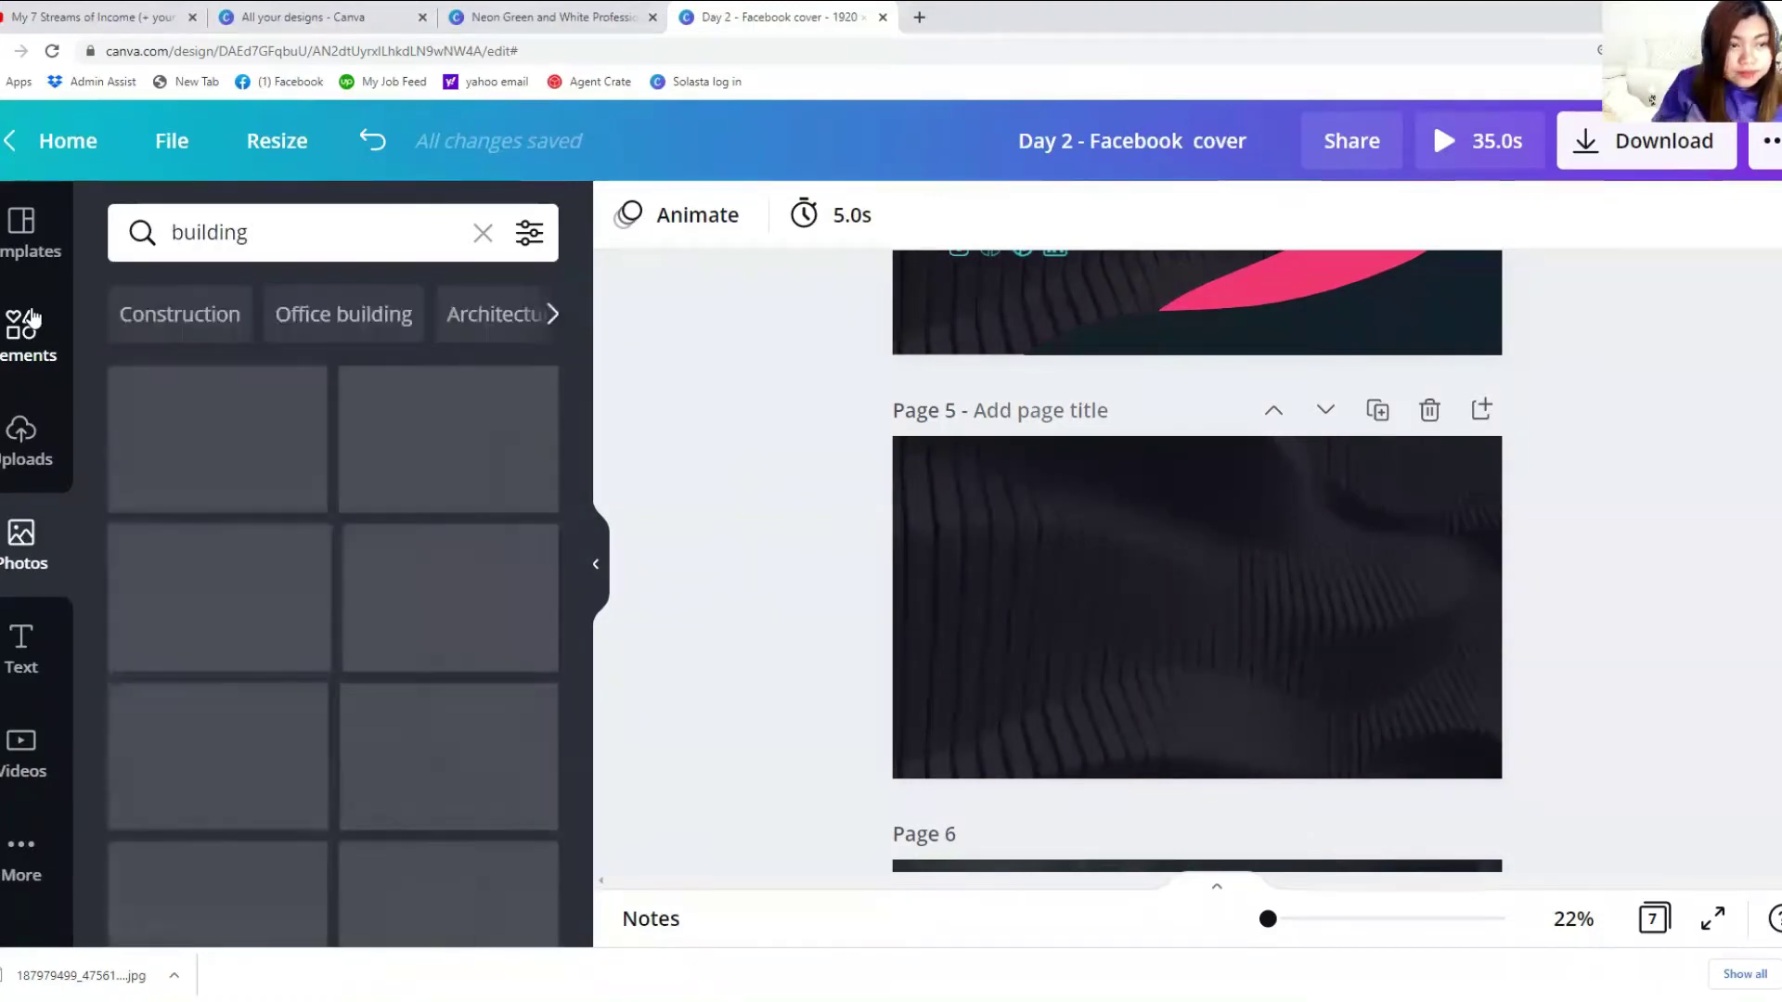
Step: Replace the dark texture on page 5 with the blue upward-looking skyscraper photo, enlarged to cover the whole page as its background
{"action": "left_click", "coordinate": [179, 615]}
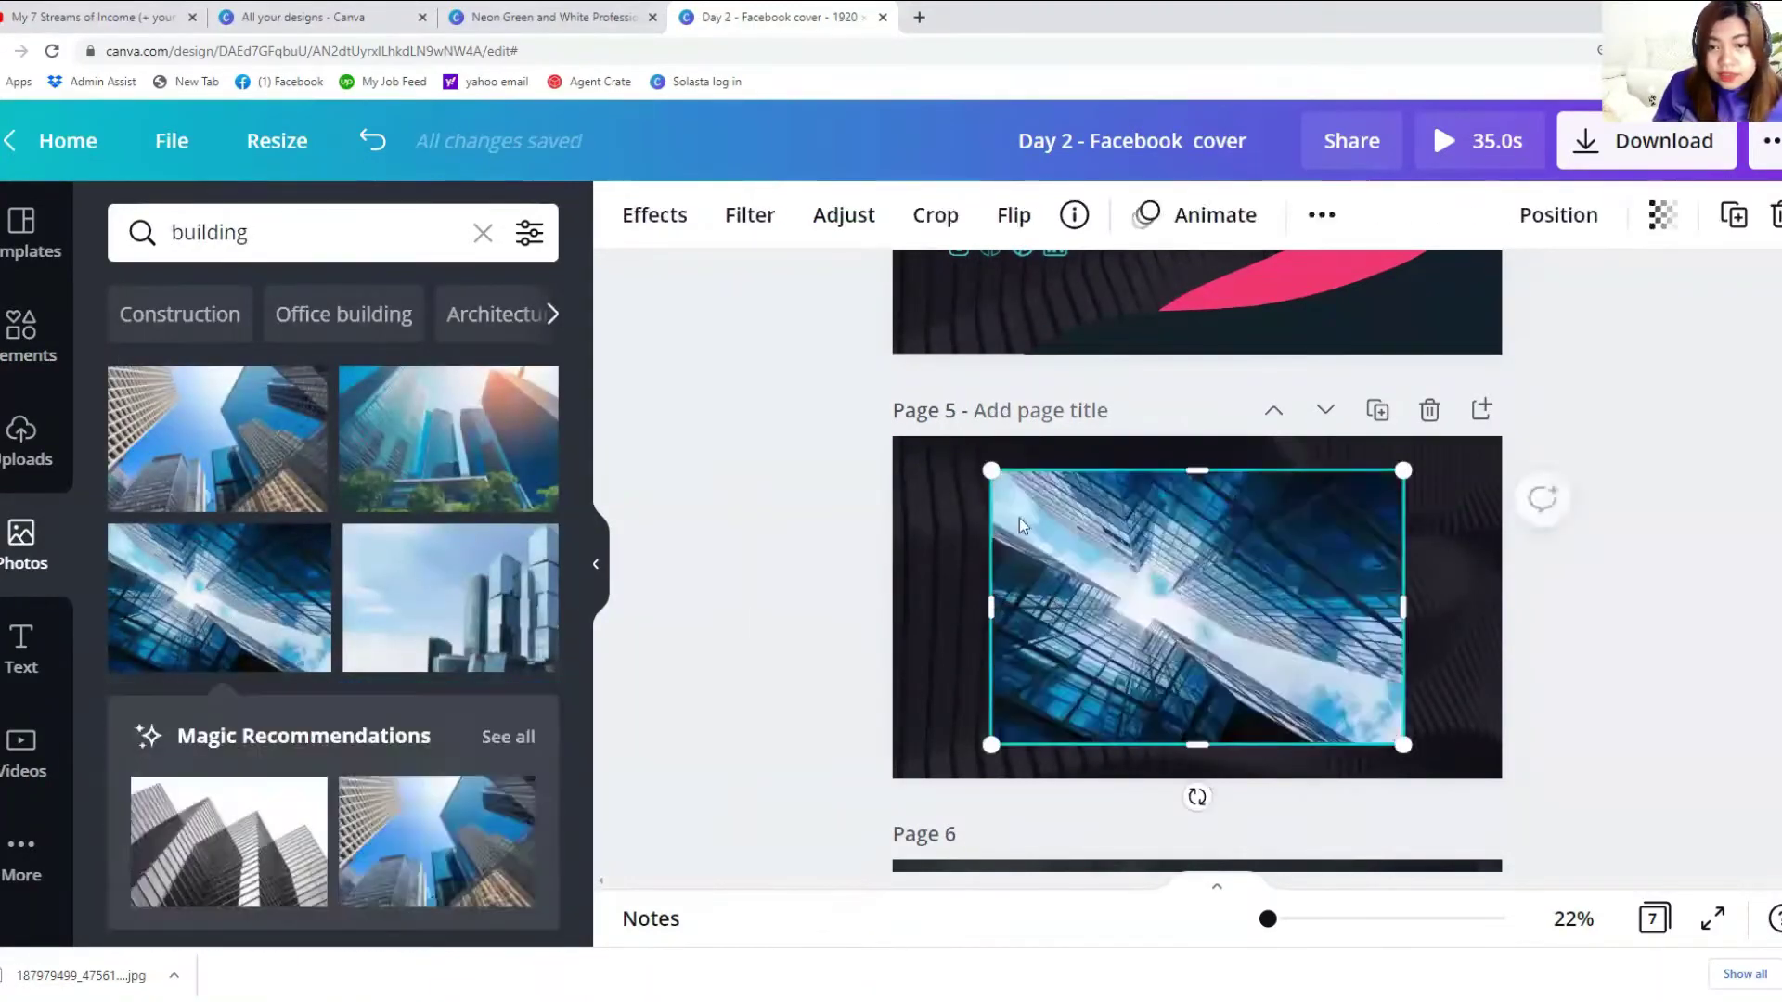
{"action": "left_click_drag", "start_coordinate": [975, 462], "coordinate": [824, 366]}
{"action": "left_click_drag", "start_coordinate": [1402, 748], "coordinate": [1531, 790]}
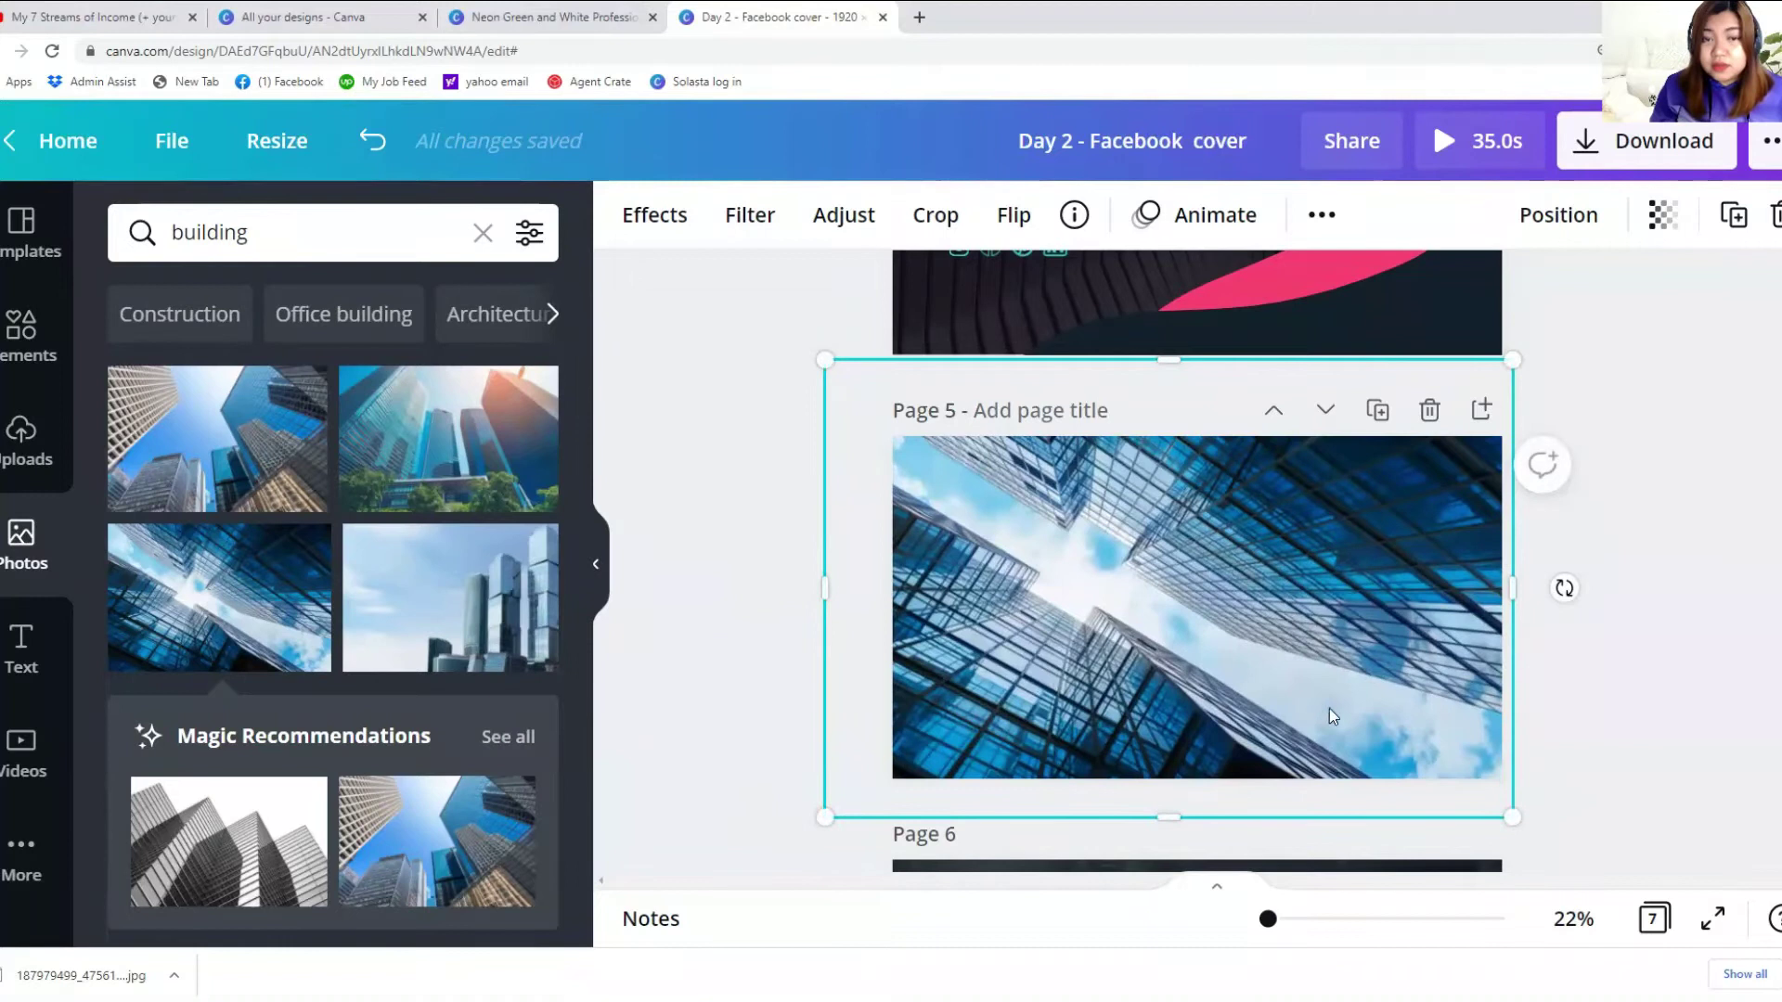
{"action": "left_click", "coordinate": [1636, 674]}
{"action": "scroll", "coordinate": [1529, 682], "scroll_direction": "up", "scroll_amount": 8}
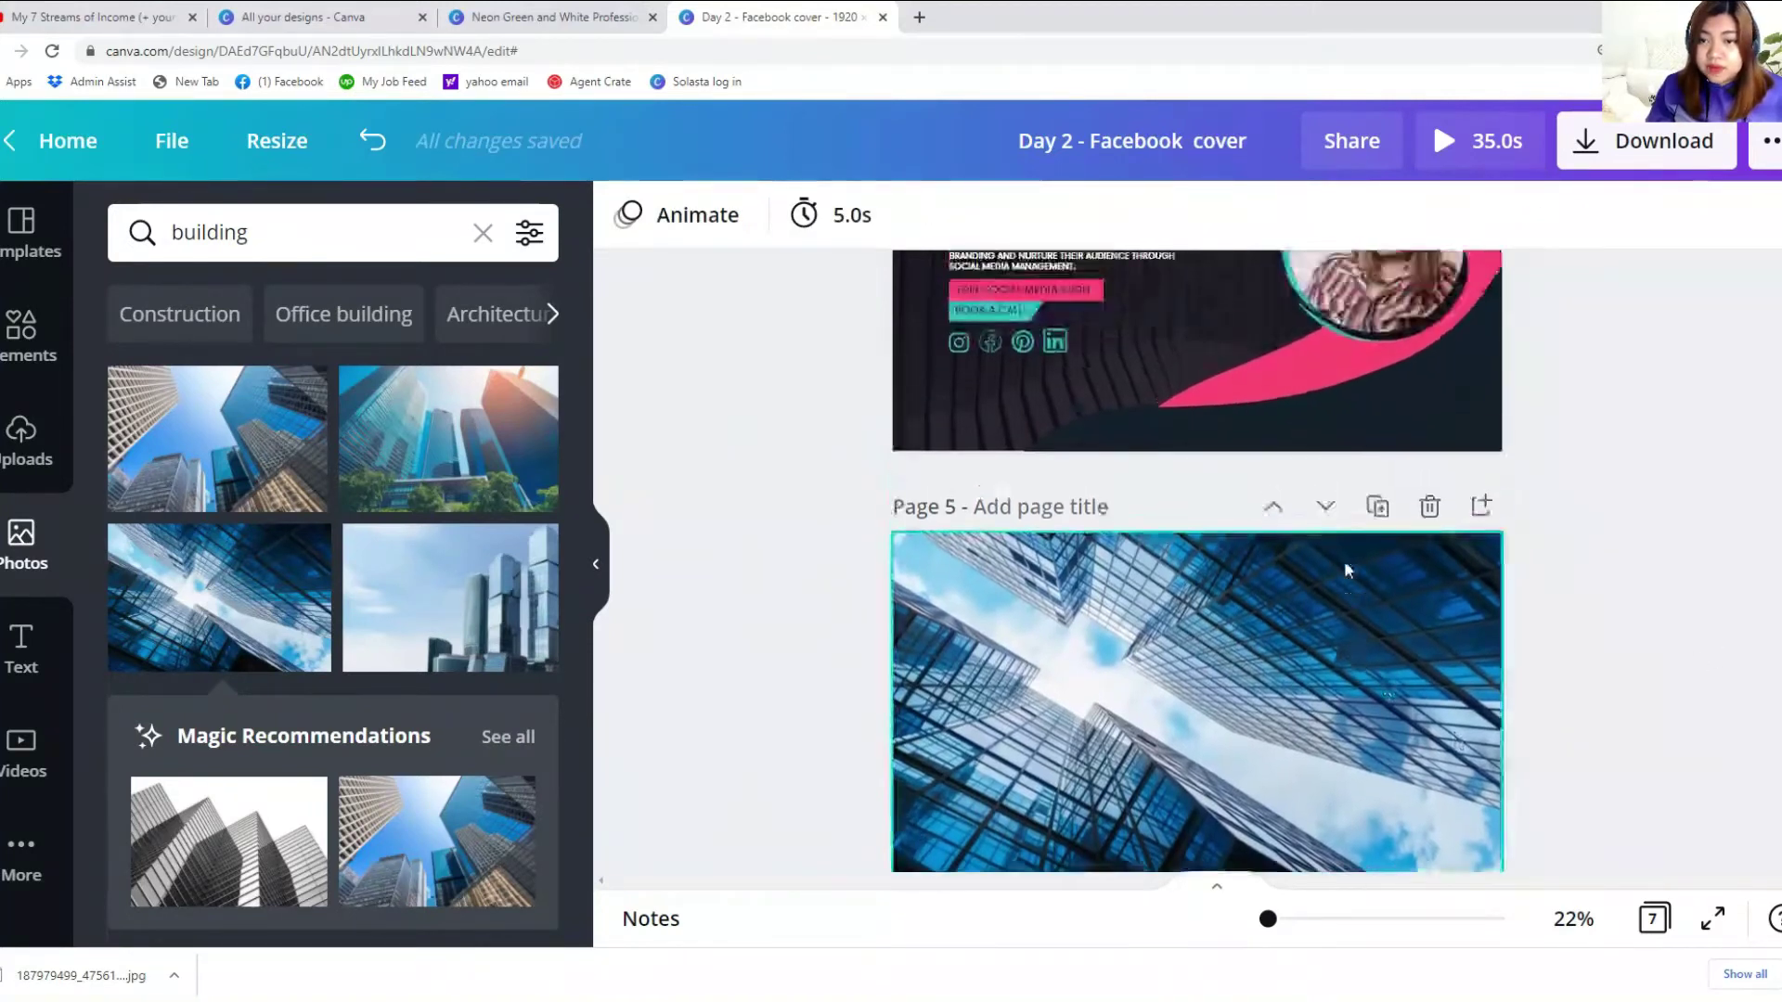
{"action": "scroll", "coordinate": [1167, 594], "scroll_direction": "down", "scroll_amount": 8}
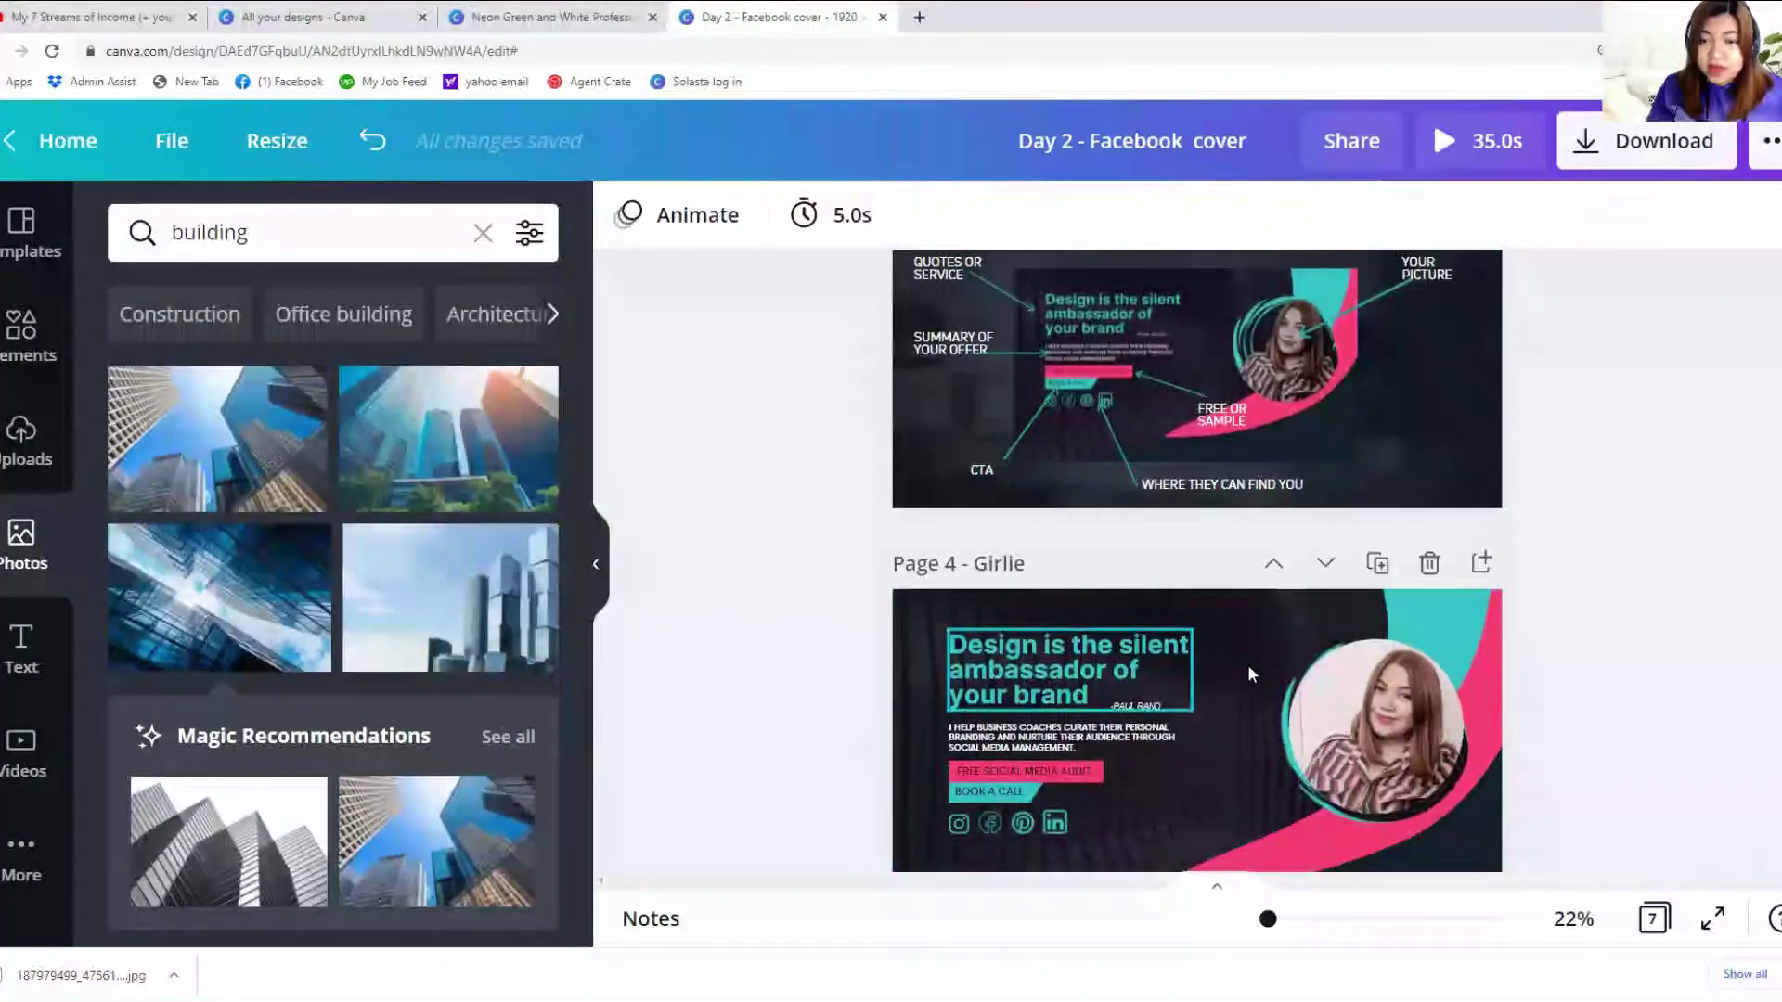
Step: Adjust the skyscraper background on page 5 to saturation -100, contrast 33 and brightness -17
{"action": "left_click", "coordinate": [1192, 663]}
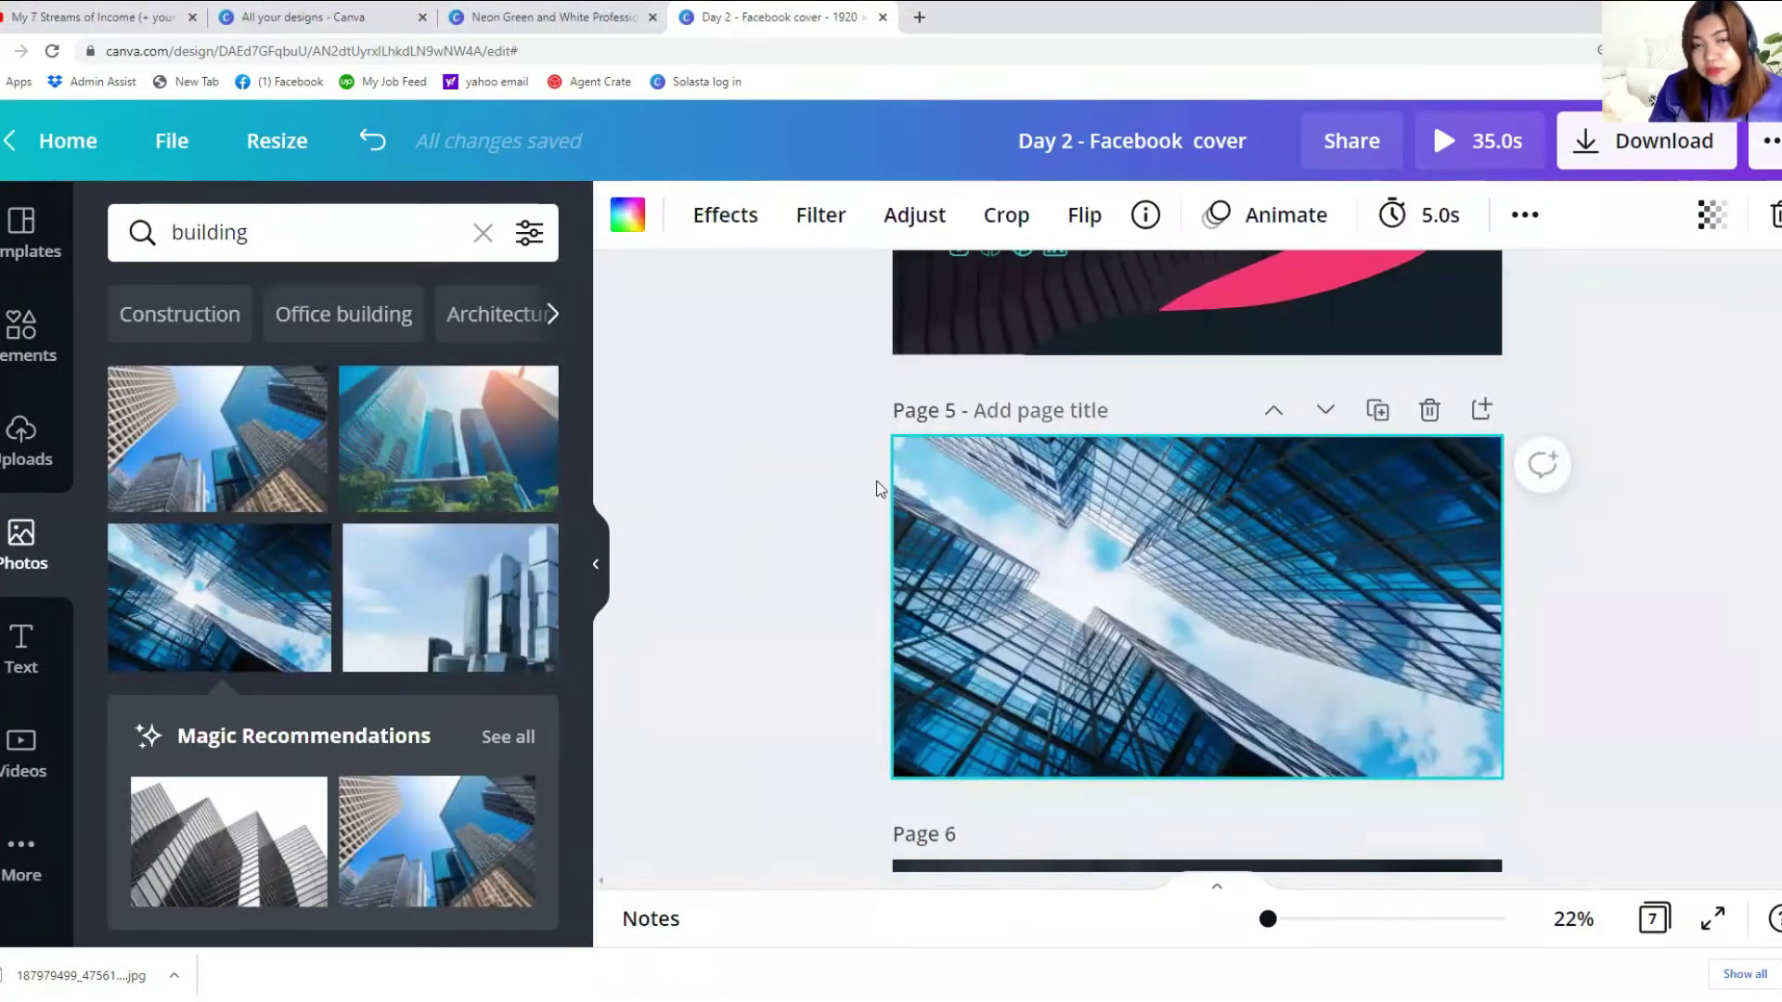
{"action": "left_click", "coordinate": [888, 219]}
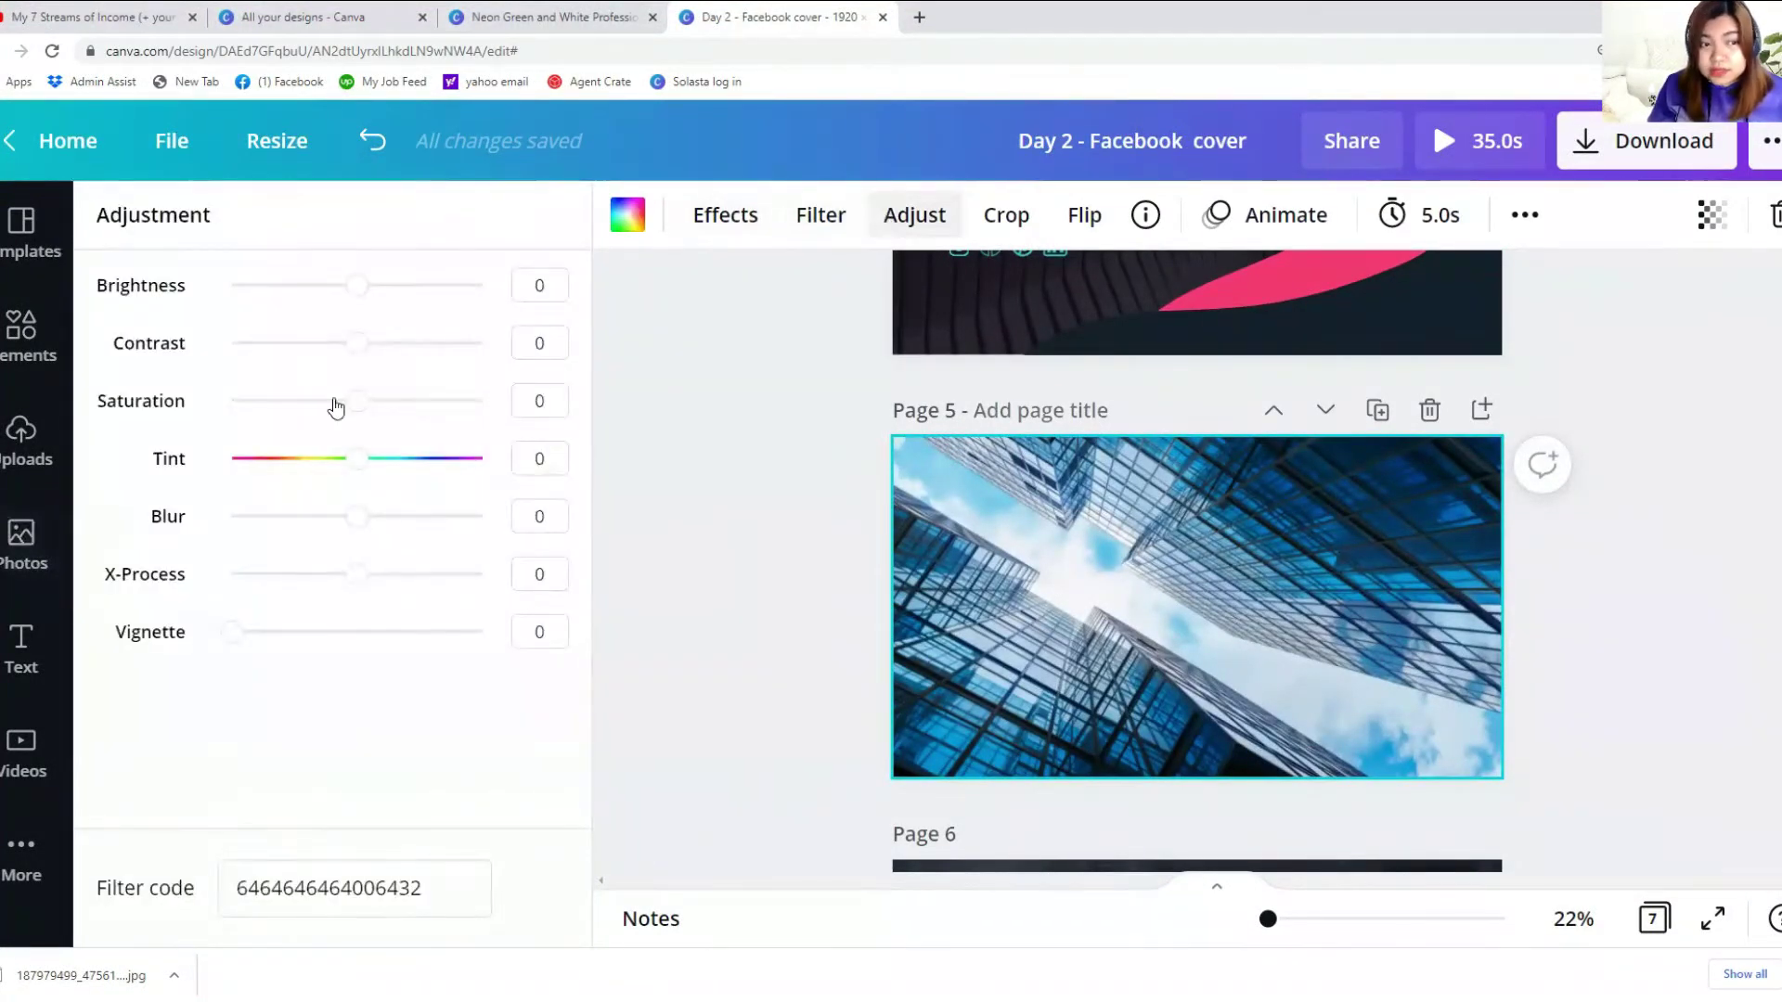
{"action": "left_click_drag", "start_coordinate": [354, 405], "coordinate": [232, 401]}
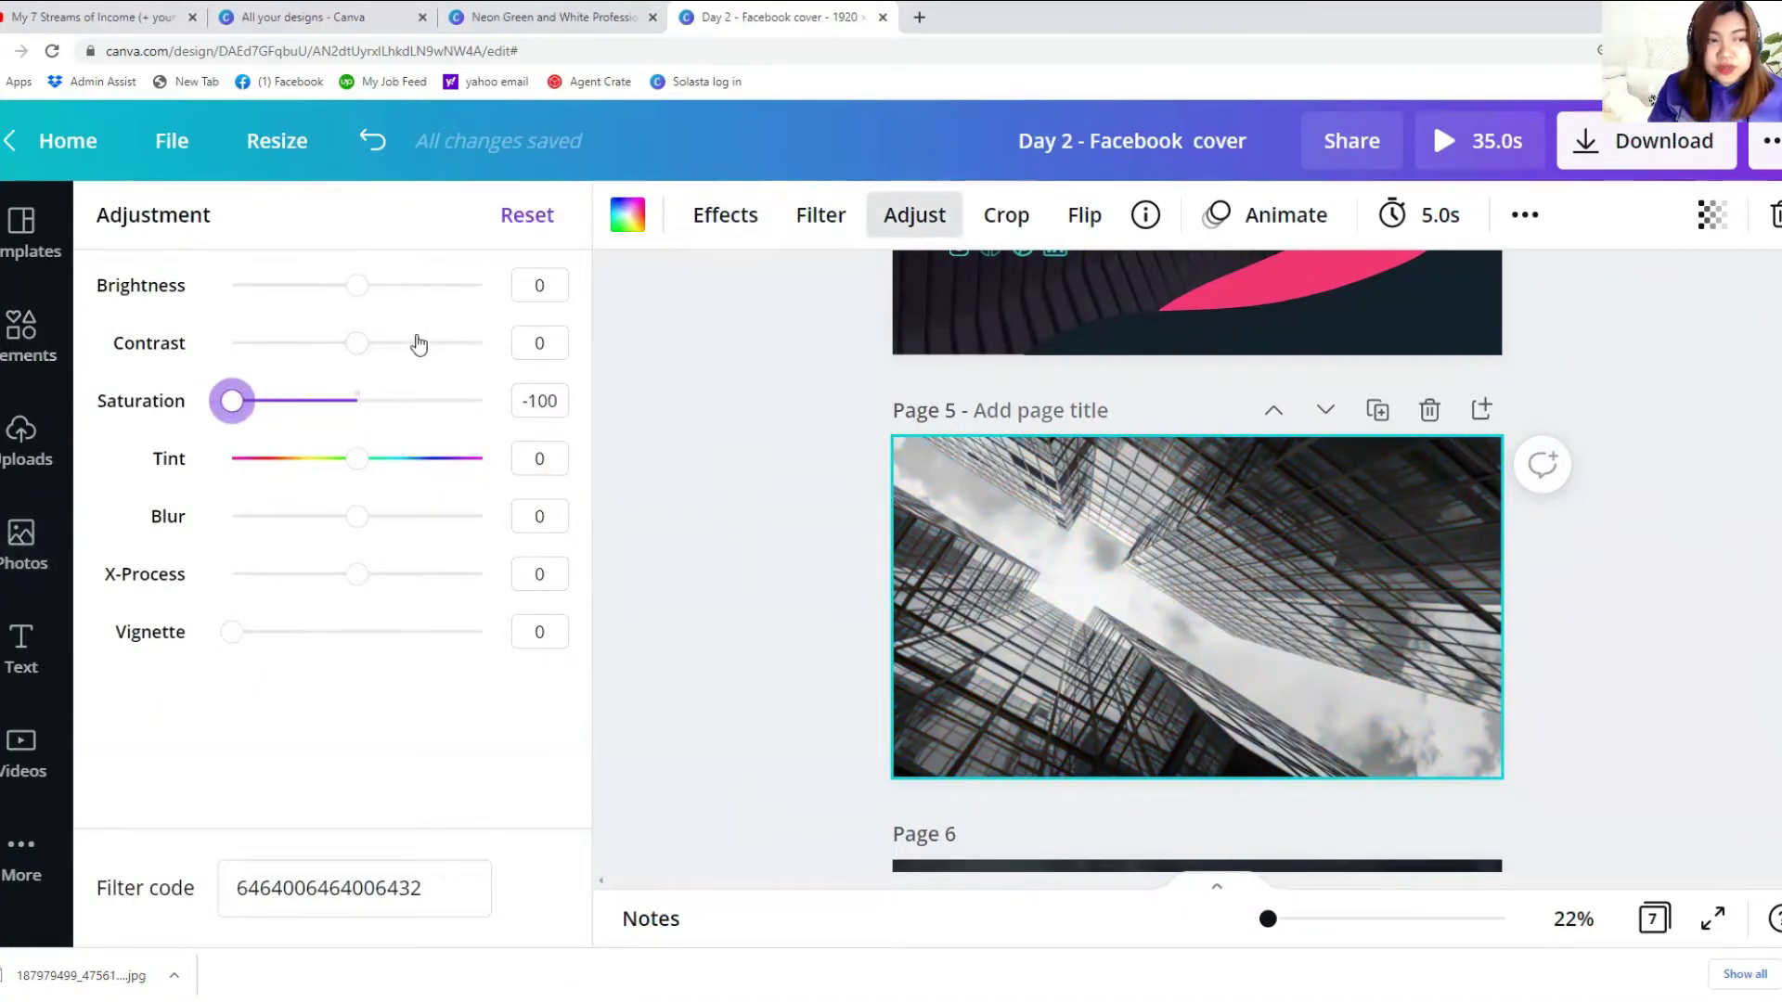
{"action": "left_click", "coordinate": [357, 287]}
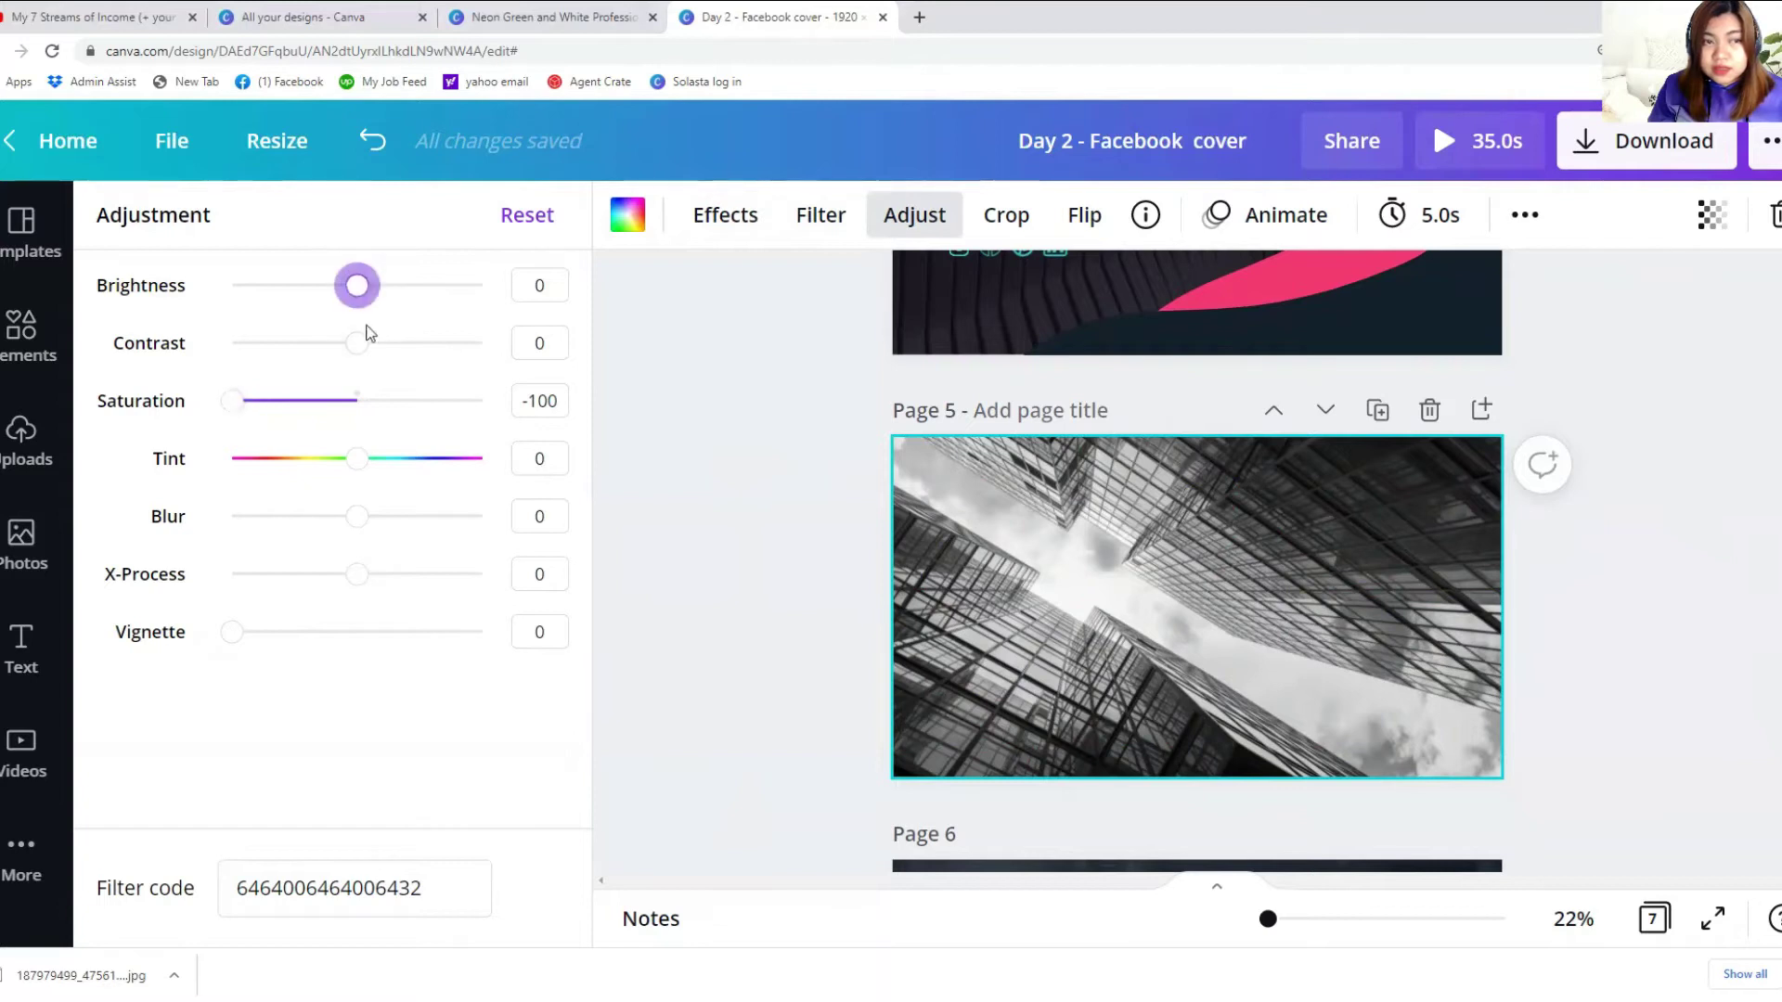
{"action": "left_click", "coordinate": [397, 343]}
{"action": "left_click", "coordinate": [358, 288]}
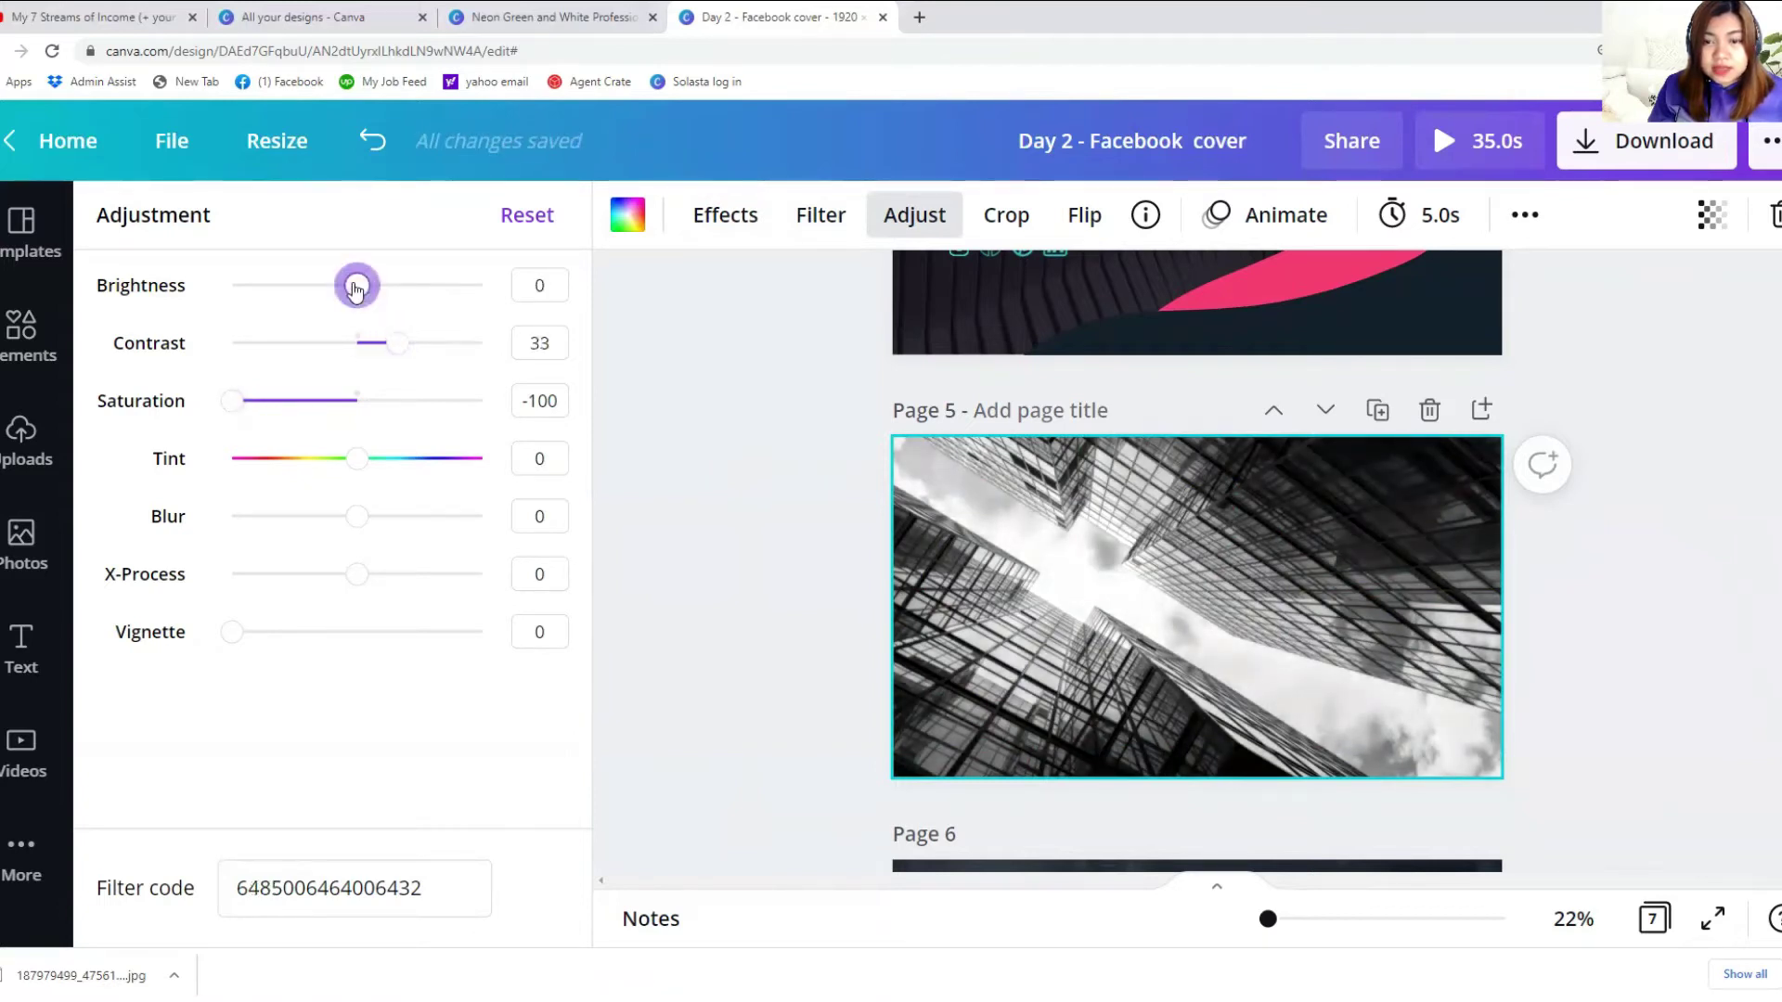
{"action": "left_click_drag", "start_coordinate": [349, 289], "coordinate": [337, 286]}
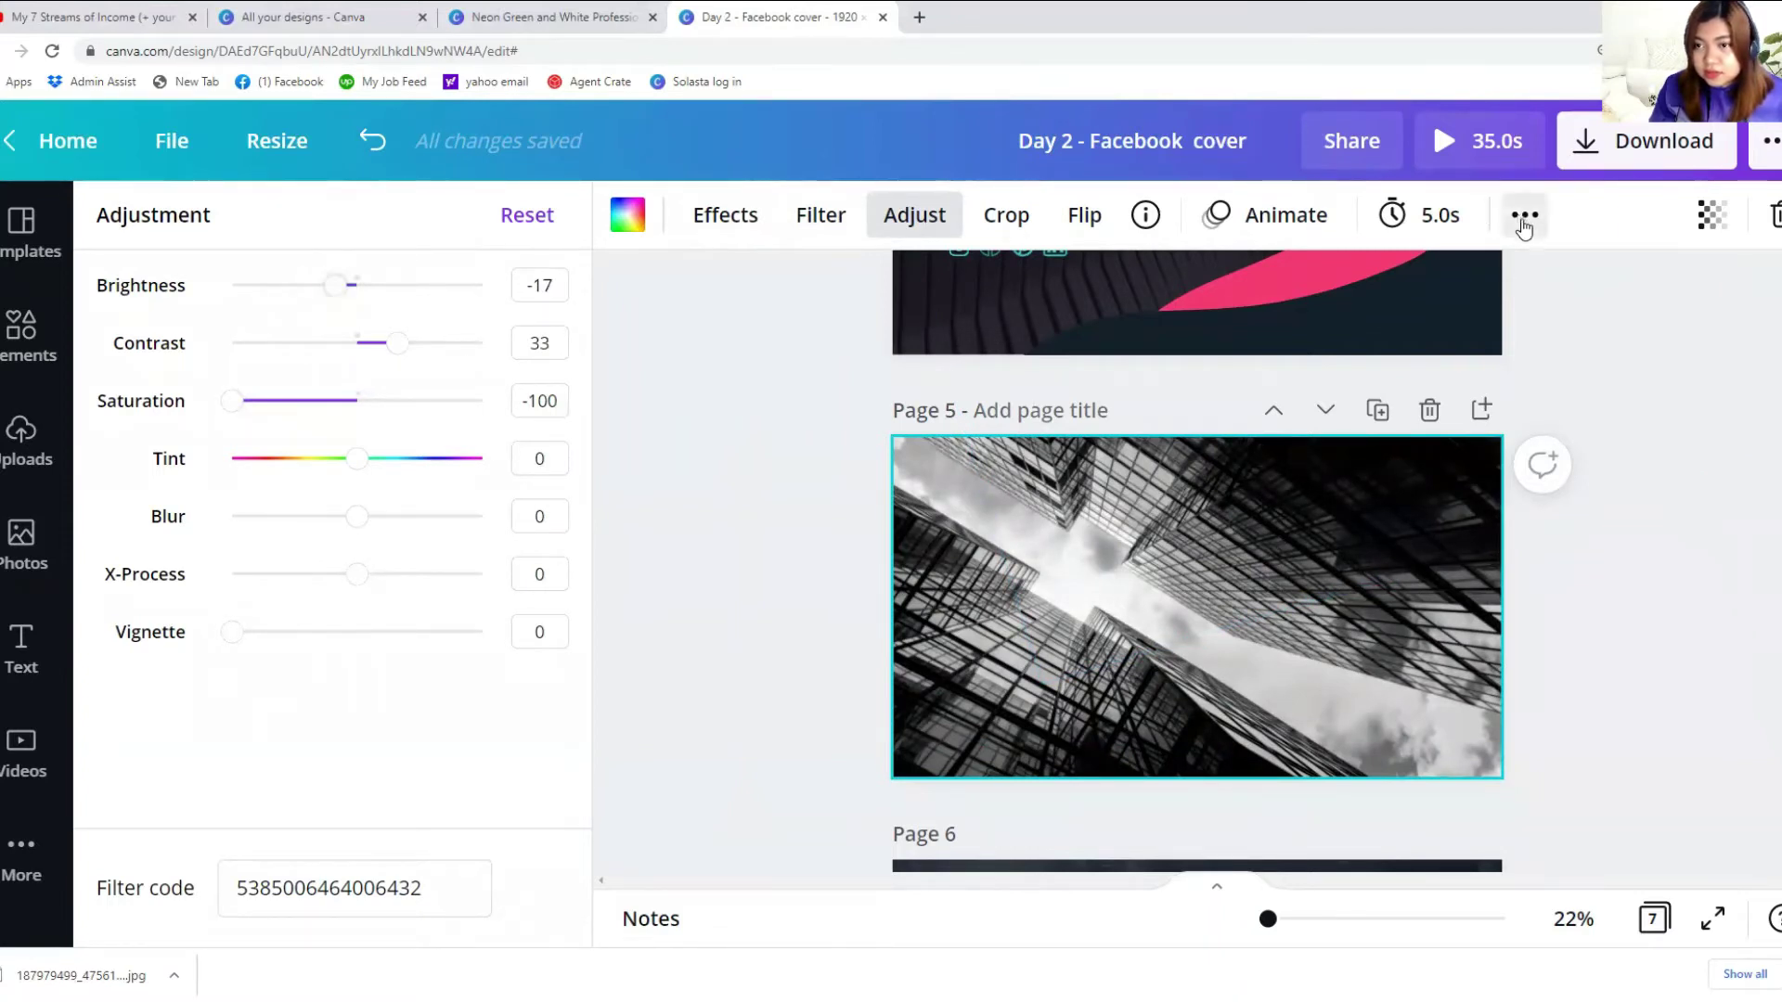
Step: Set the transparency of the skyscraper background on page 5 to 18
{"action": "left_click", "coordinate": [1708, 223]}
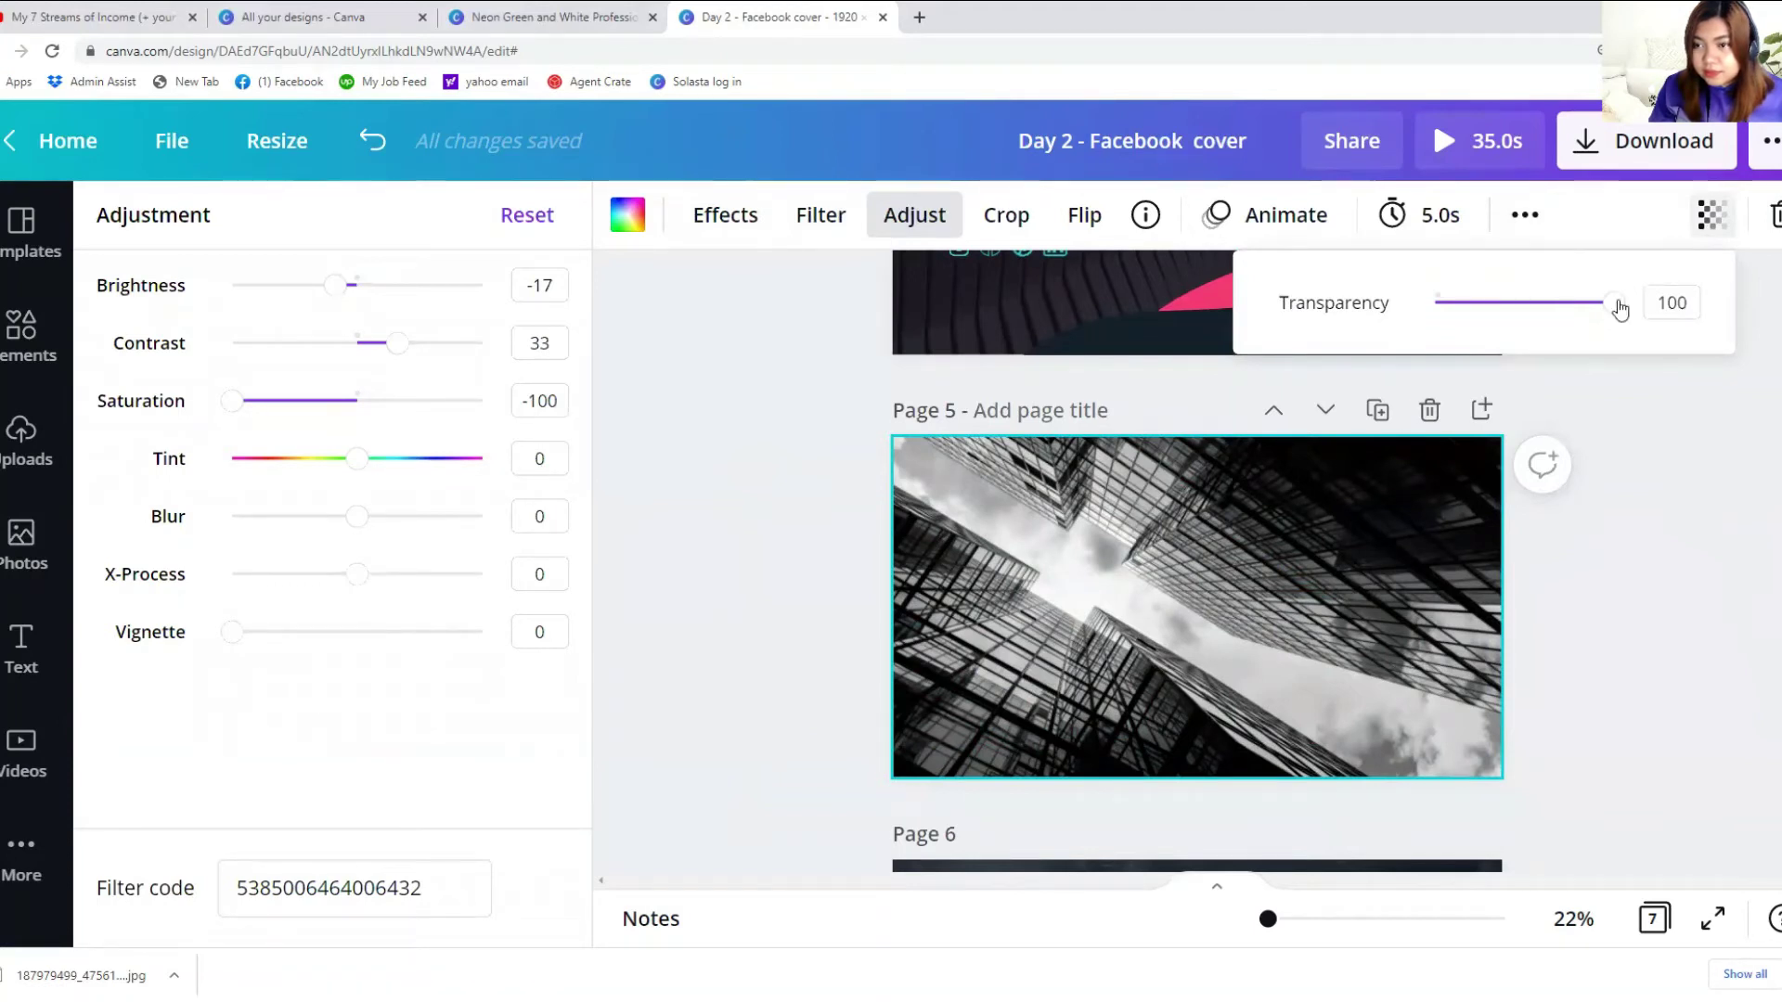
{"action": "left_click_drag", "start_coordinate": [1620, 309], "coordinate": [1460, 316]}
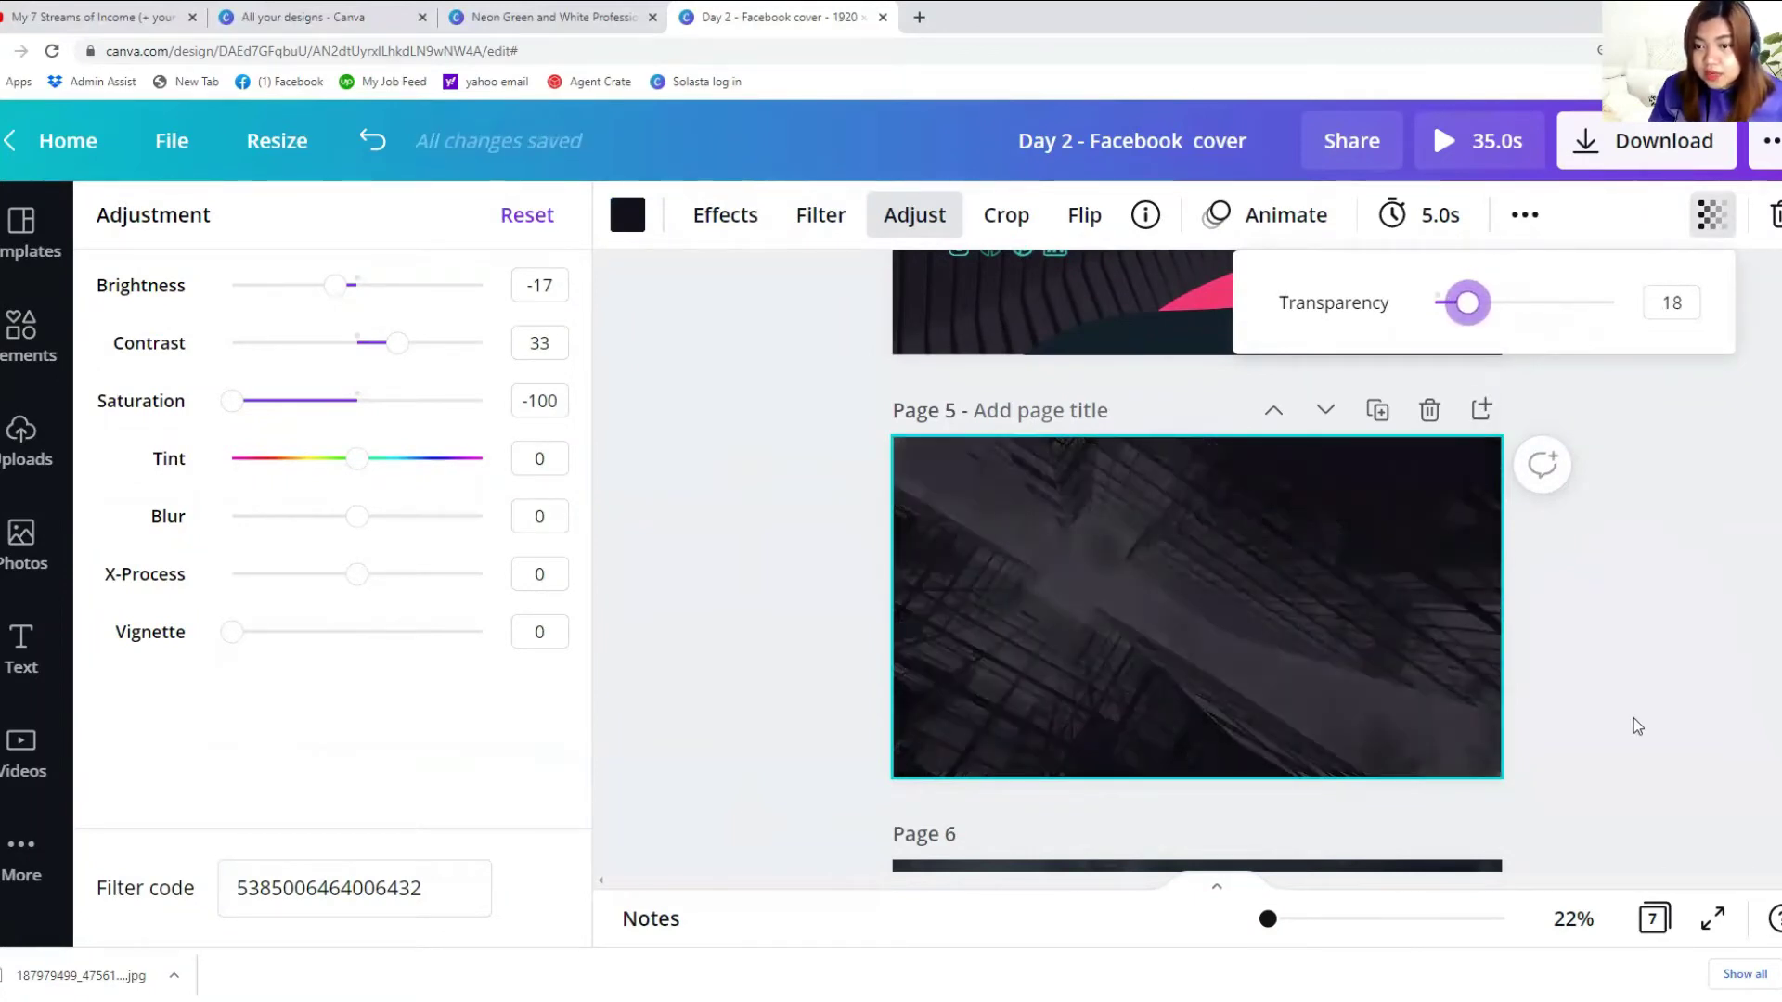
{"action": "left_click", "coordinate": [1630, 721]}
Step: Try the pink, cyan and dark navy brand colours behind the skyscraper photo, and restore the near-black from MY PERSONAL BRAND
{"action": "left_click", "coordinate": [1183, 694]}
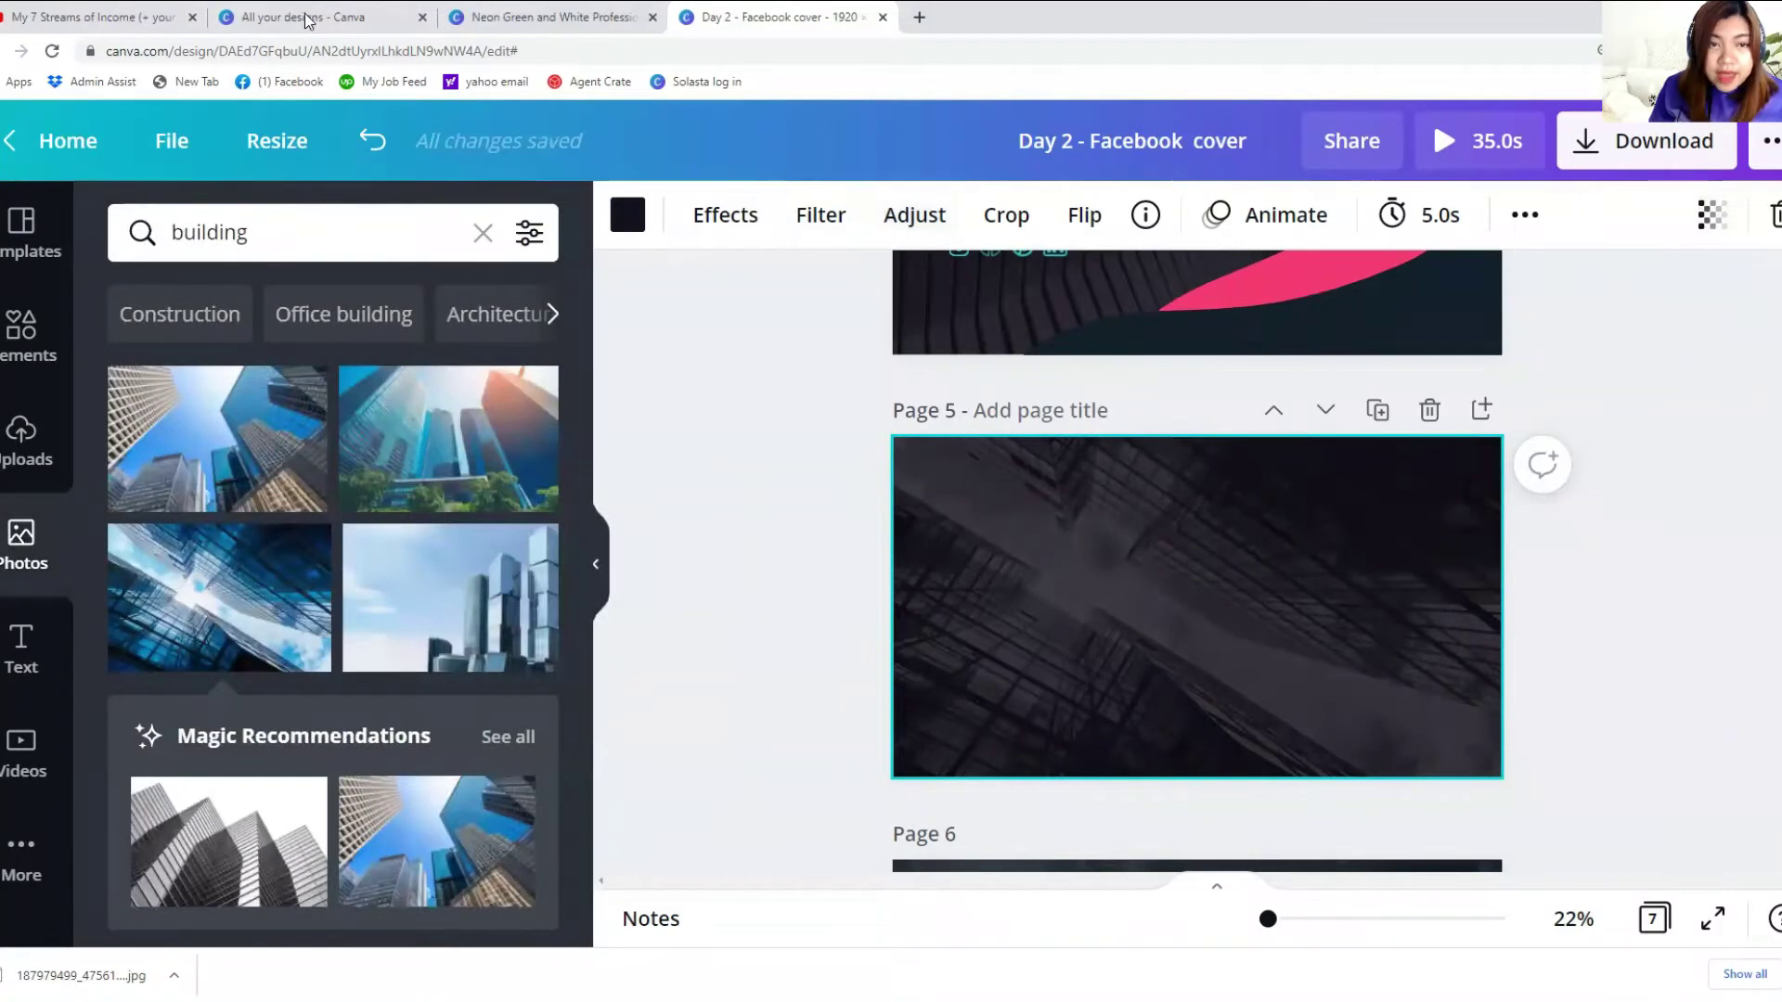
{"action": "left_click", "coordinate": [628, 214]}
{"action": "scroll", "coordinate": [234, 640], "scroll_direction": "down", "scroll_amount": 5}
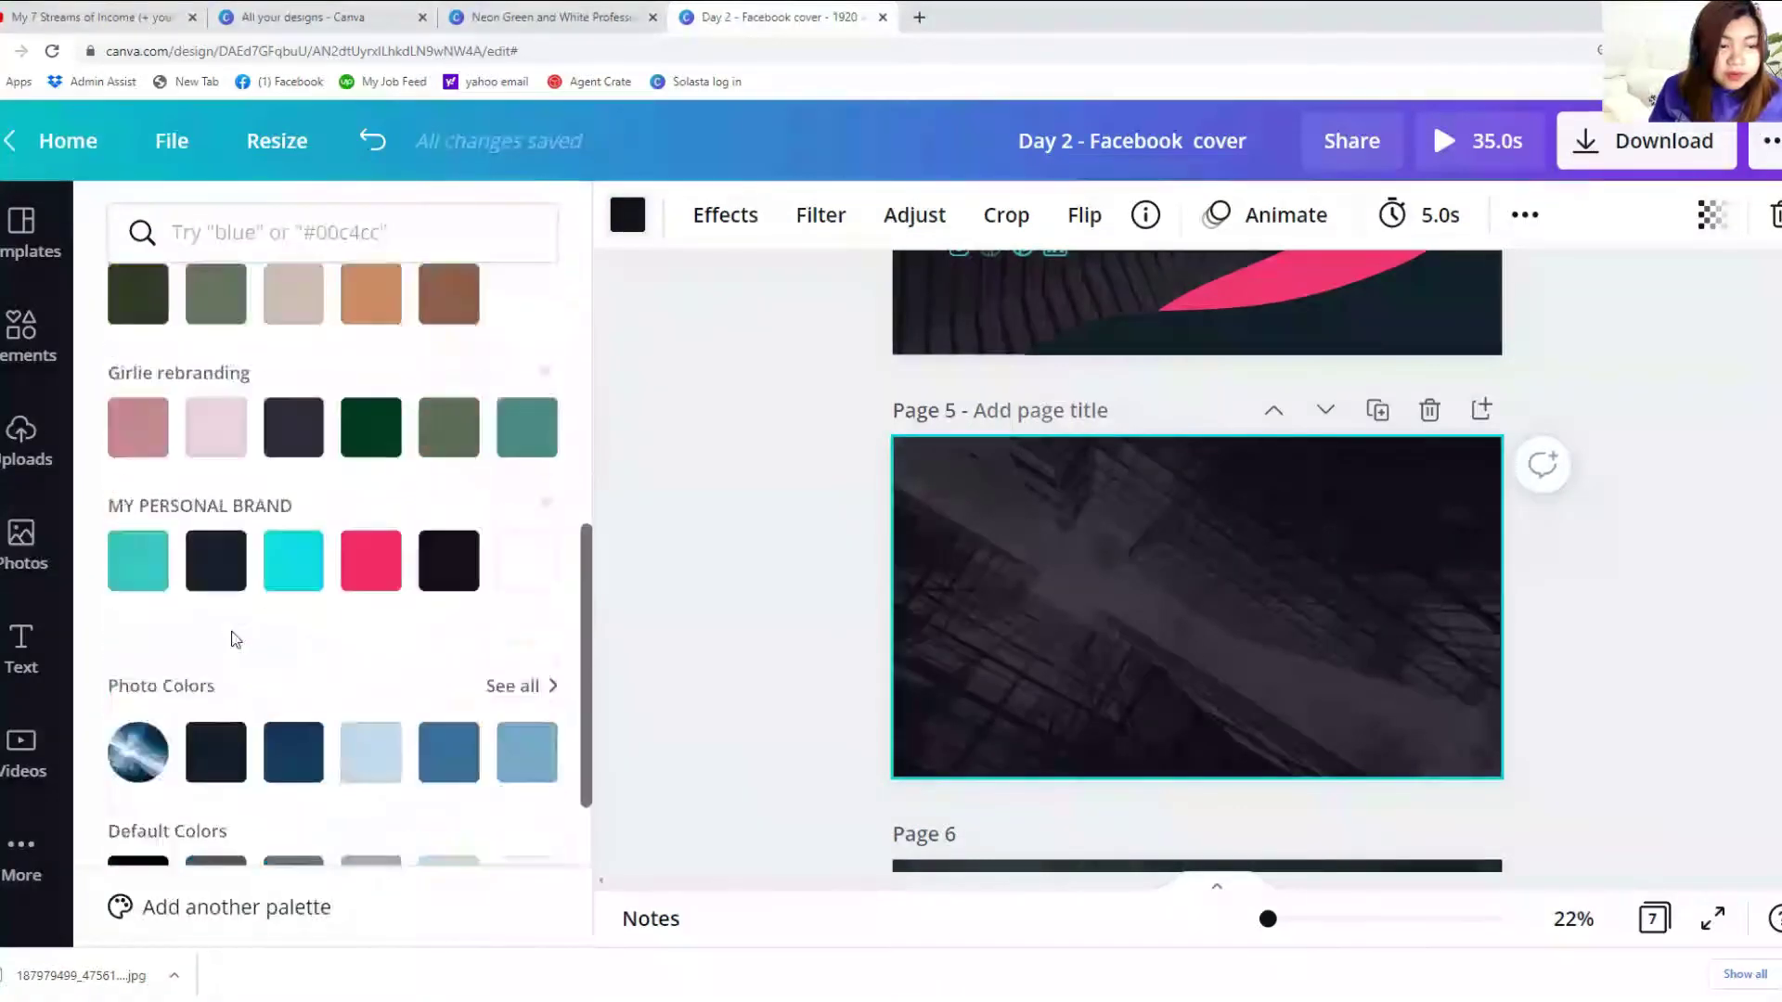
{"action": "scroll", "coordinate": [235, 640], "scroll_direction": "down", "scroll_amount": 3}
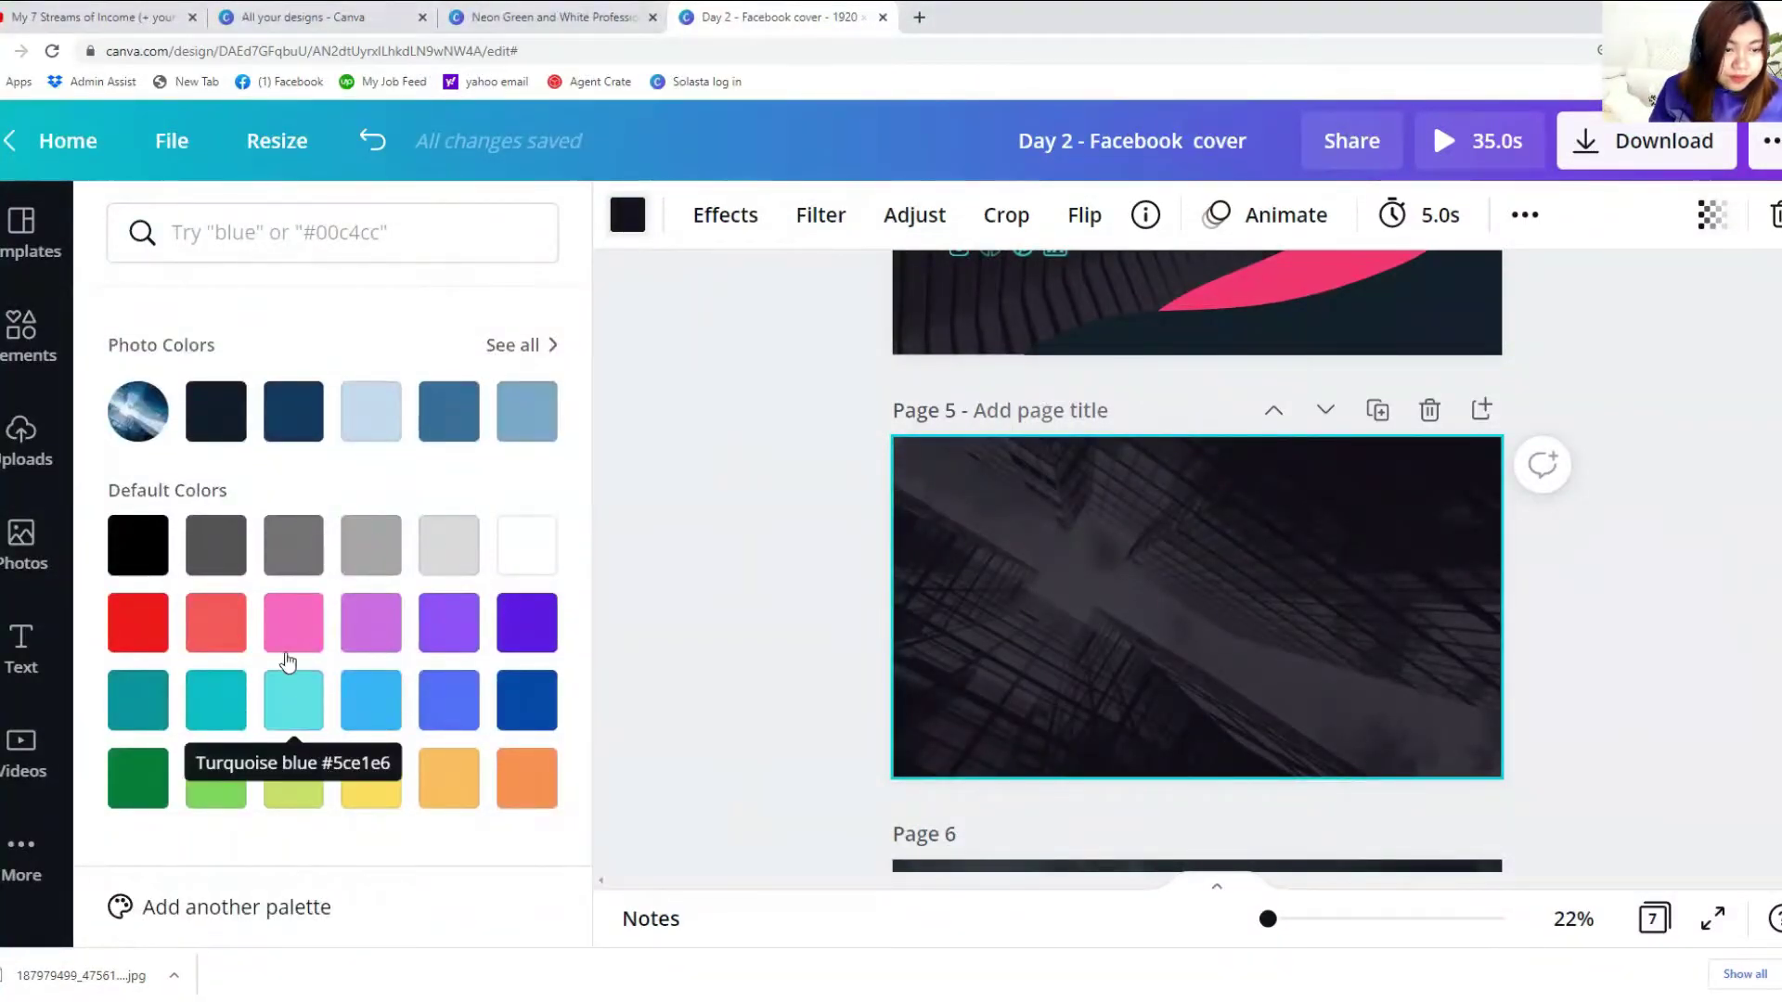
{"action": "scroll", "coordinate": [288, 661], "scroll_direction": "up", "scroll_amount": 3}
{"action": "left_click", "coordinate": [372, 508]}
{"action": "left_click", "coordinate": [294, 508]}
{"action": "left_click", "coordinate": [219, 522]}
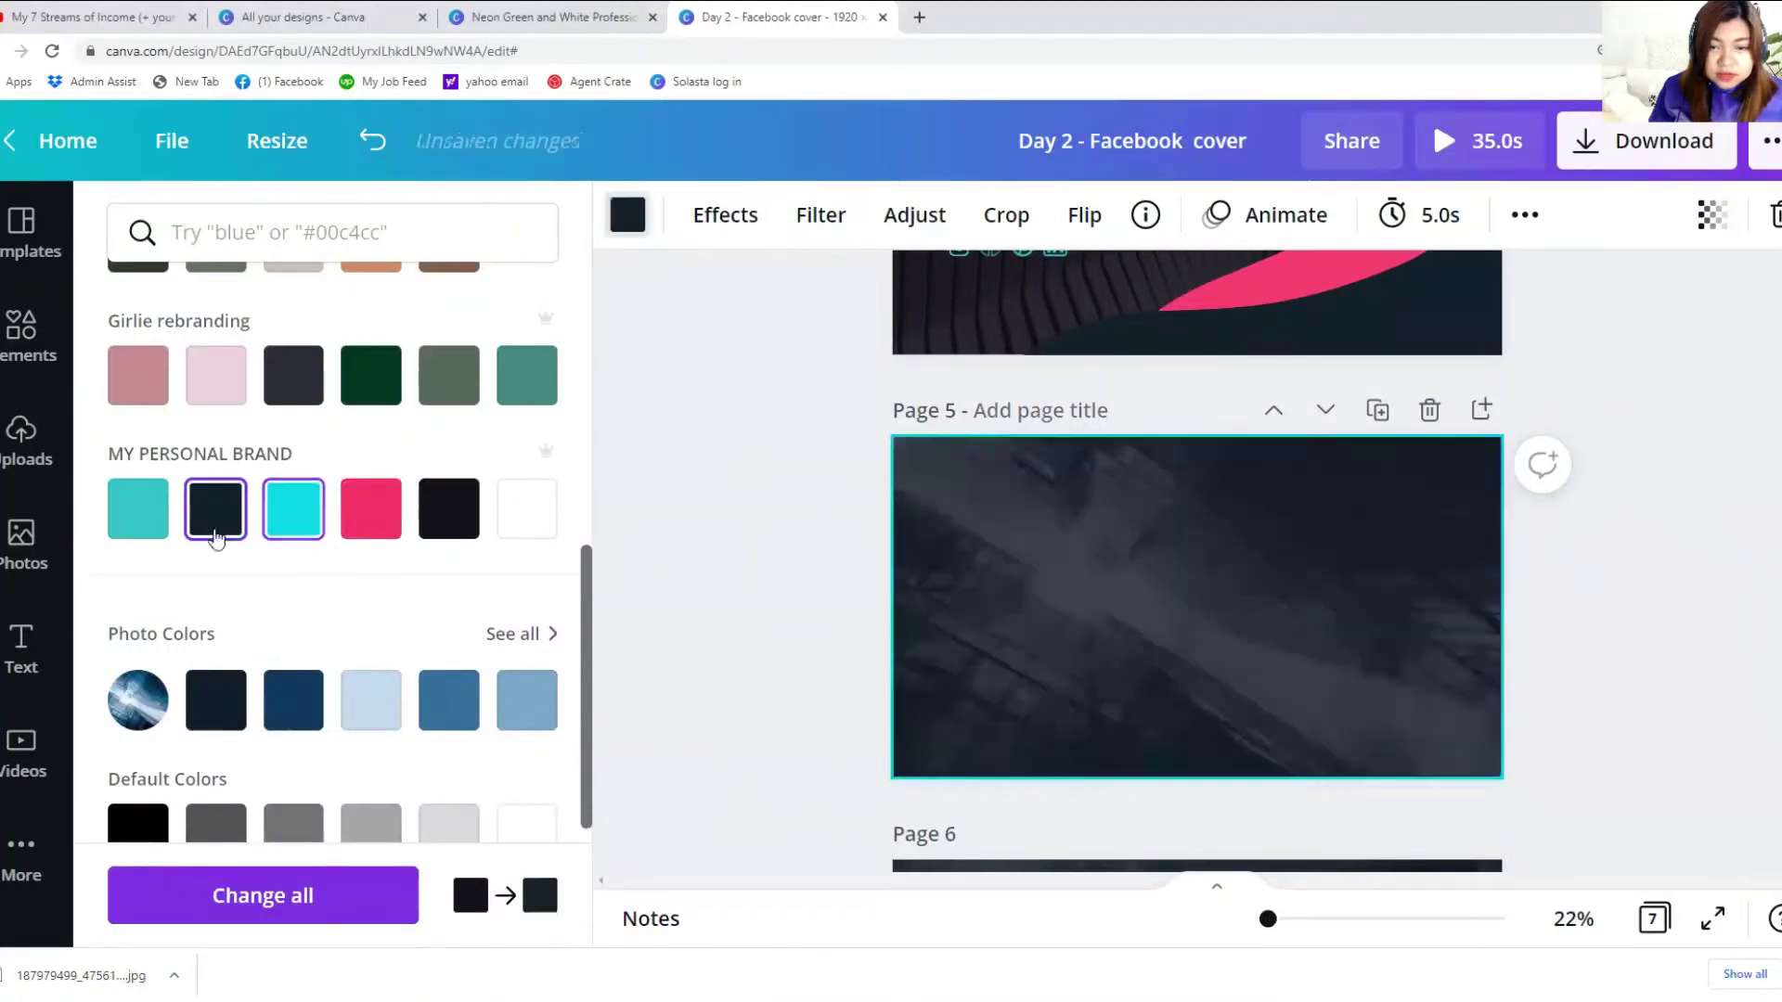
{"action": "left_click", "coordinate": [452, 527]}
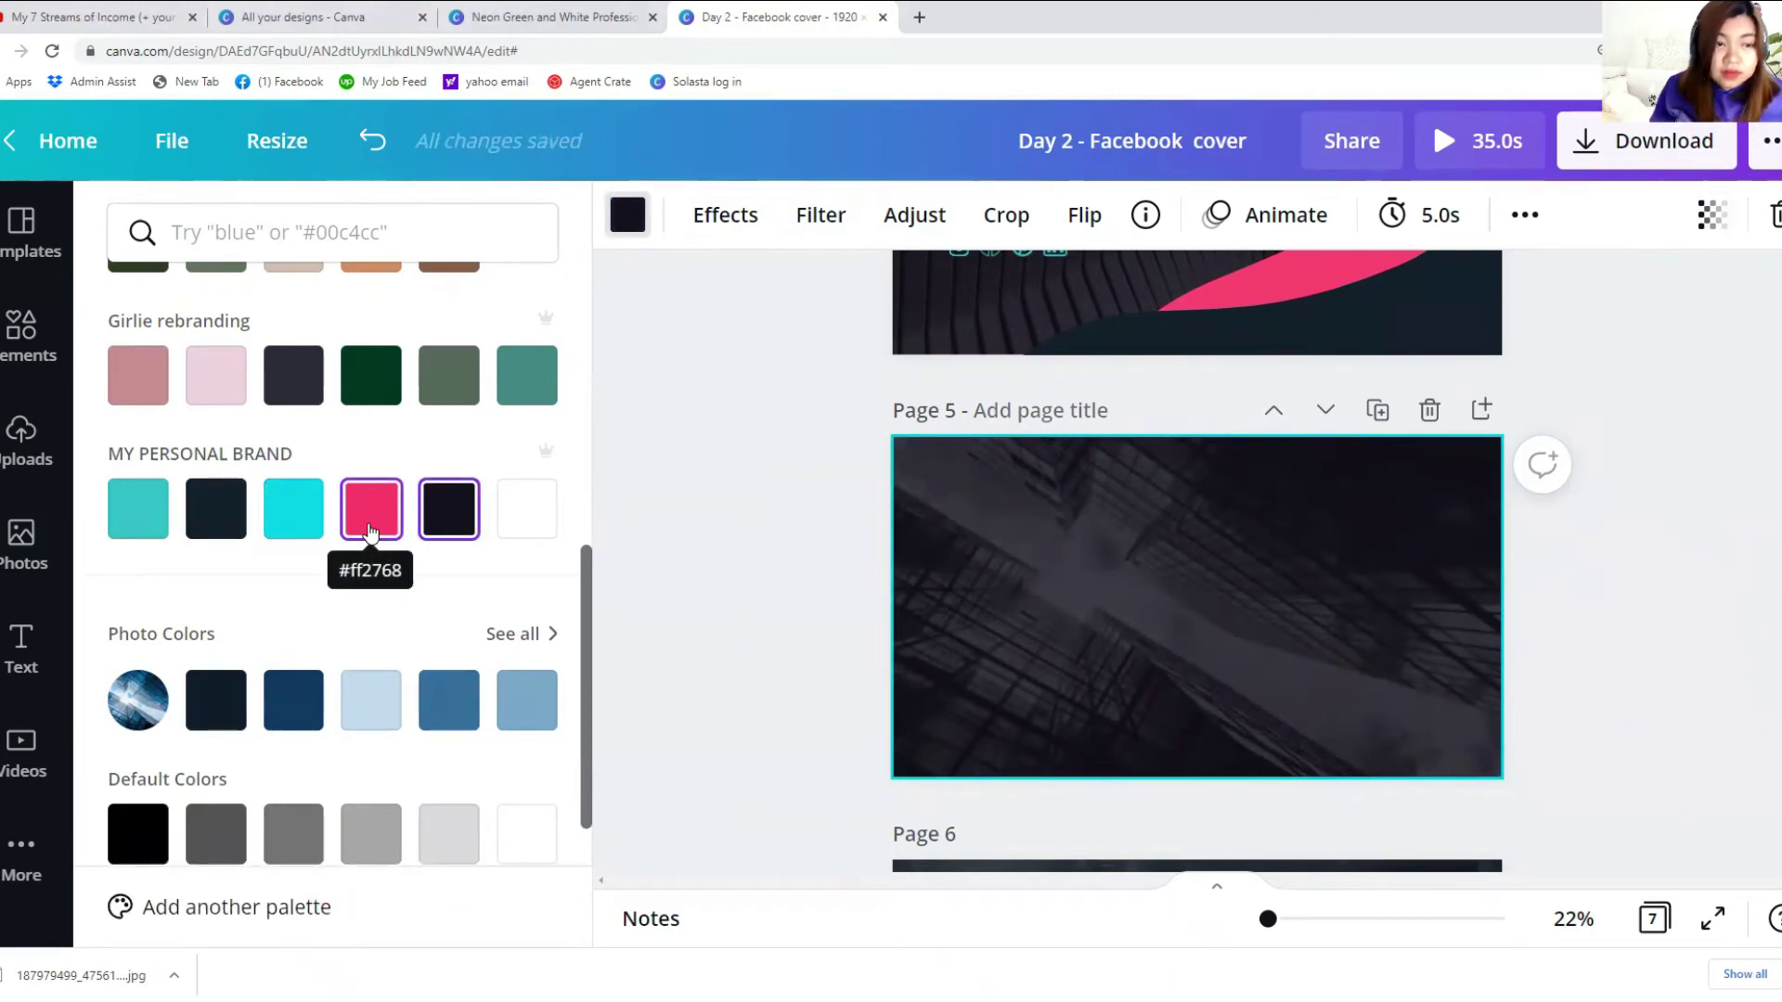
Step: Compare the darkened skyscraper background on page 5 with the textured background and curved shapes of the finished cover on page 4
{"action": "scroll", "coordinate": [1232, 684], "scroll_direction": "up", "scroll_amount": 3}
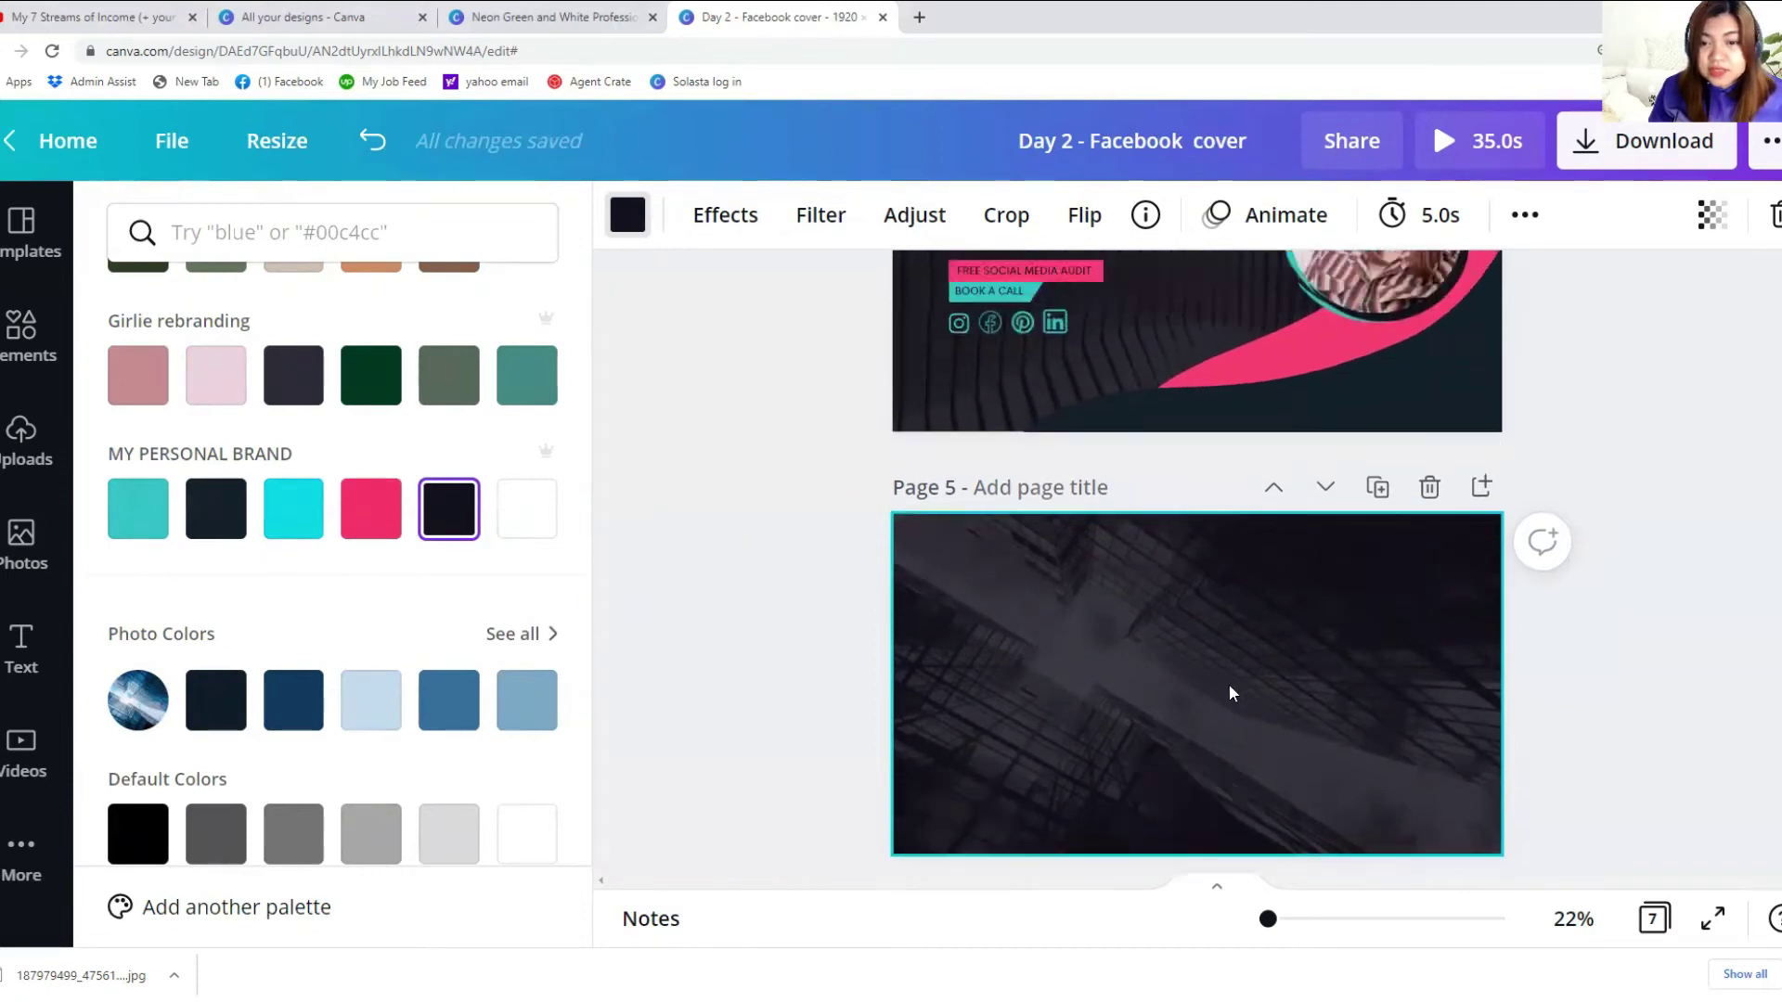
{"action": "scroll", "coordinate": [1105, 636], "scroll_direction": "down", "scroll_amount": 4}
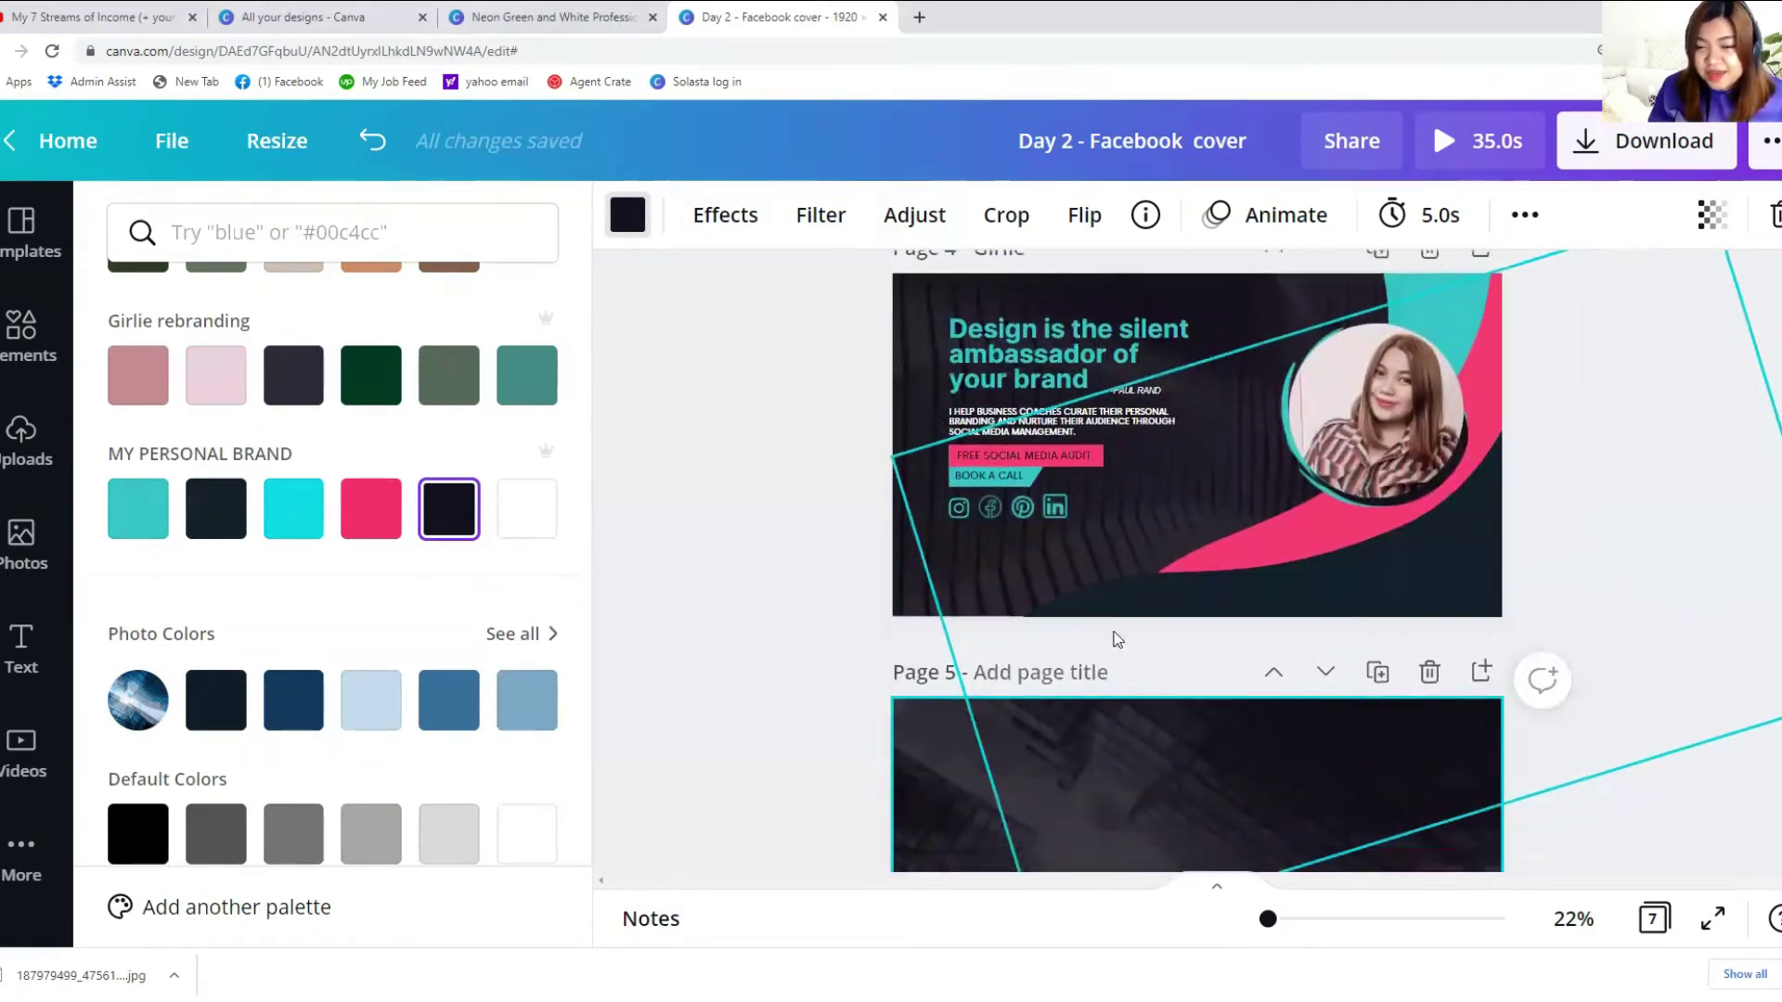
{"action": "scroll", "coordinate": [1319, 628], "scroll_direction": "up", "scroll_amount": 2}
{"action": "scroll", "coordinate": [1318, 635], "scroll_direction": "up", "scroll_amount": 5}
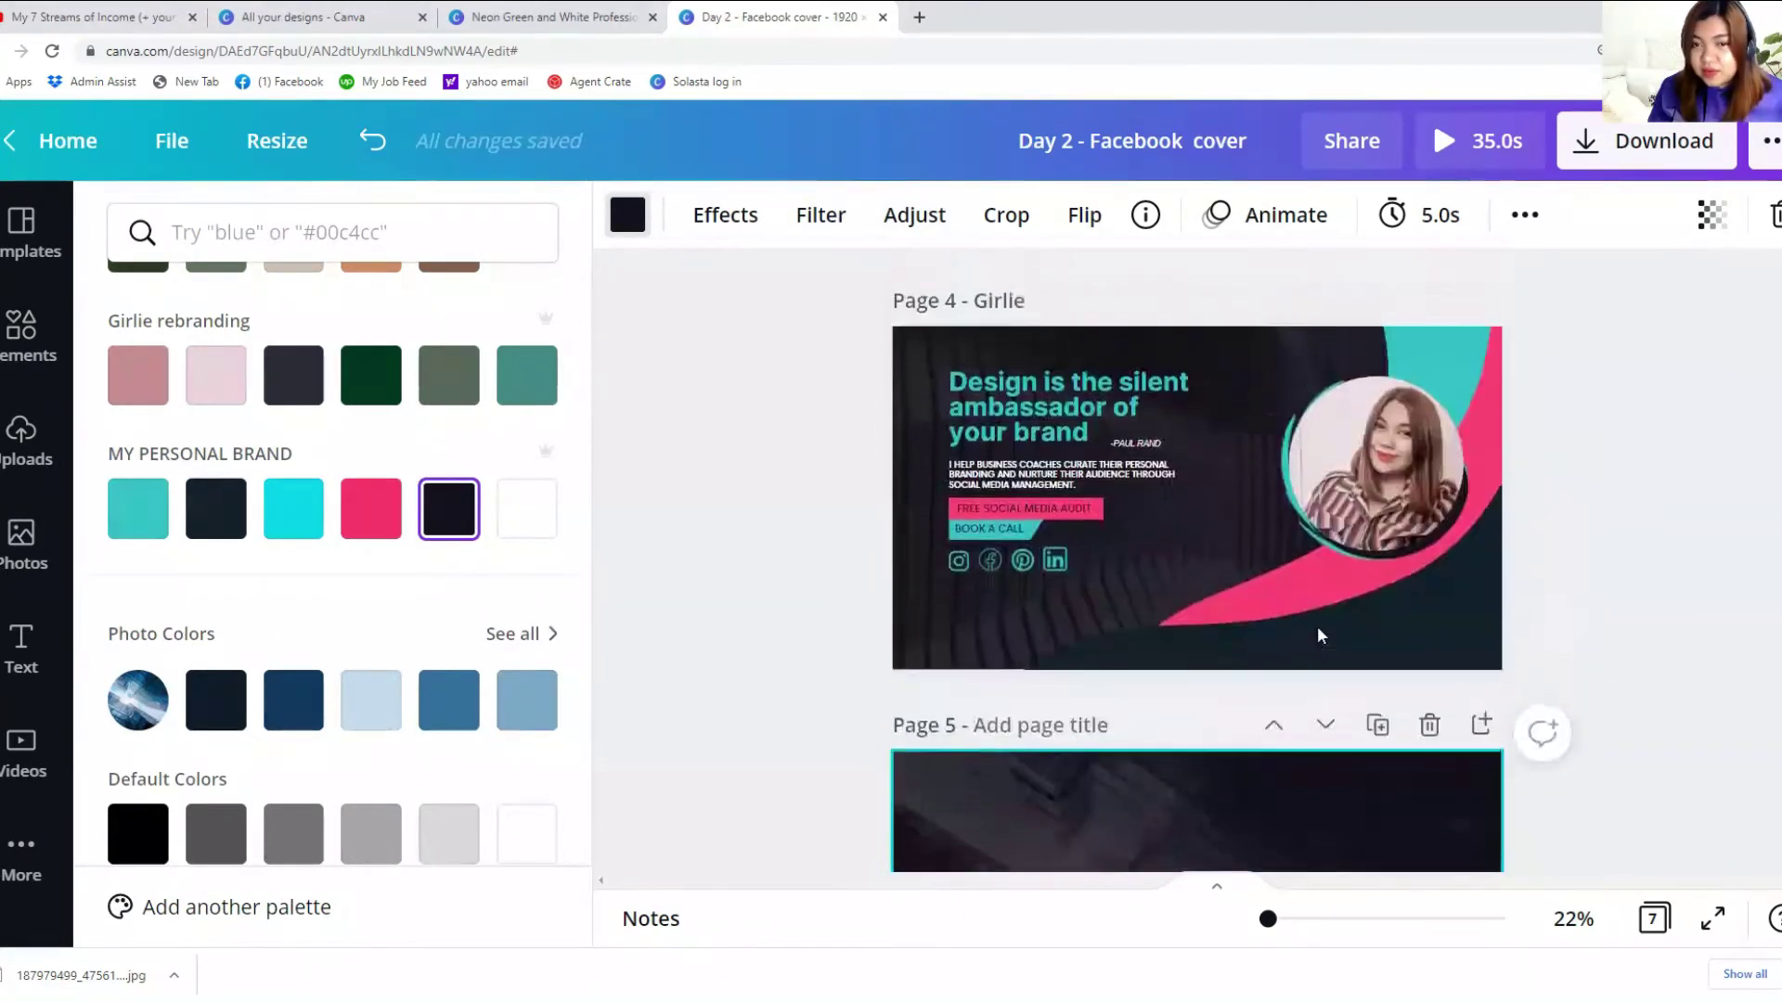
{"action": "scroll", "coordinate": [1217, 632], "scroll_direction": "down", "scroll_amount": 8}
{"action": "scroll", "coordinate": [1118, 618], "scroll_direction": "up", "scroll_amount": 2}
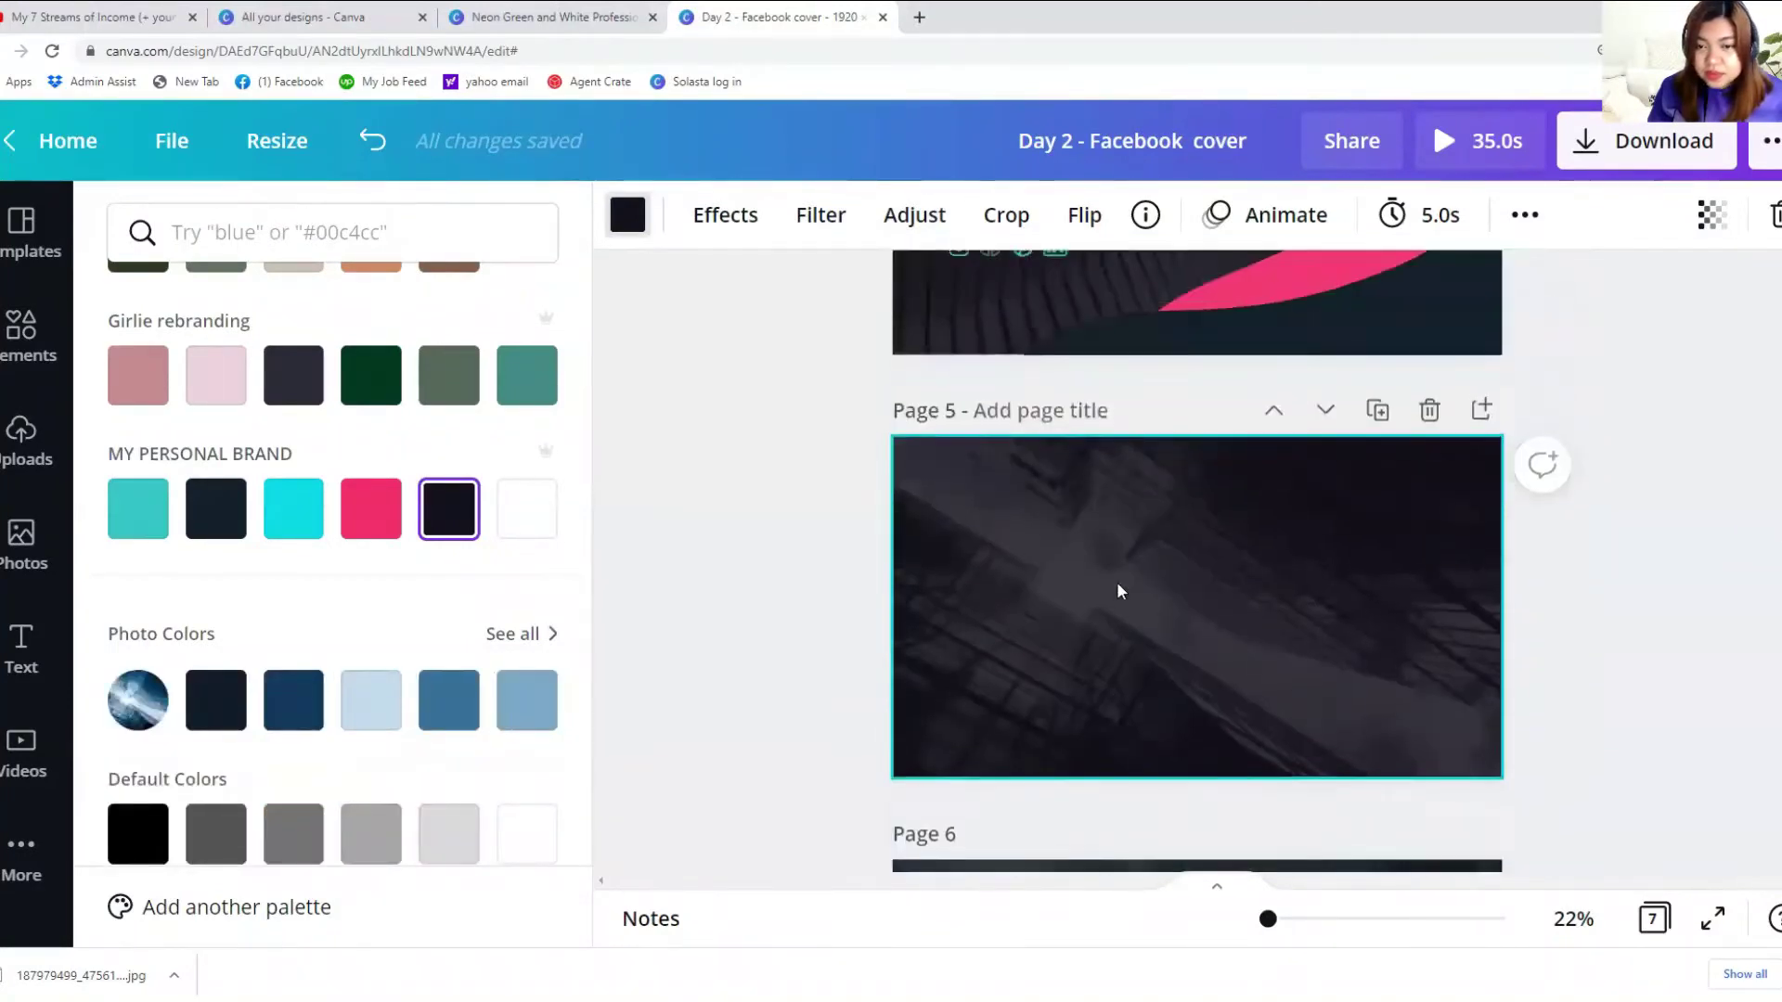
{"action": "left_click", "coordinate": [909, 341]}
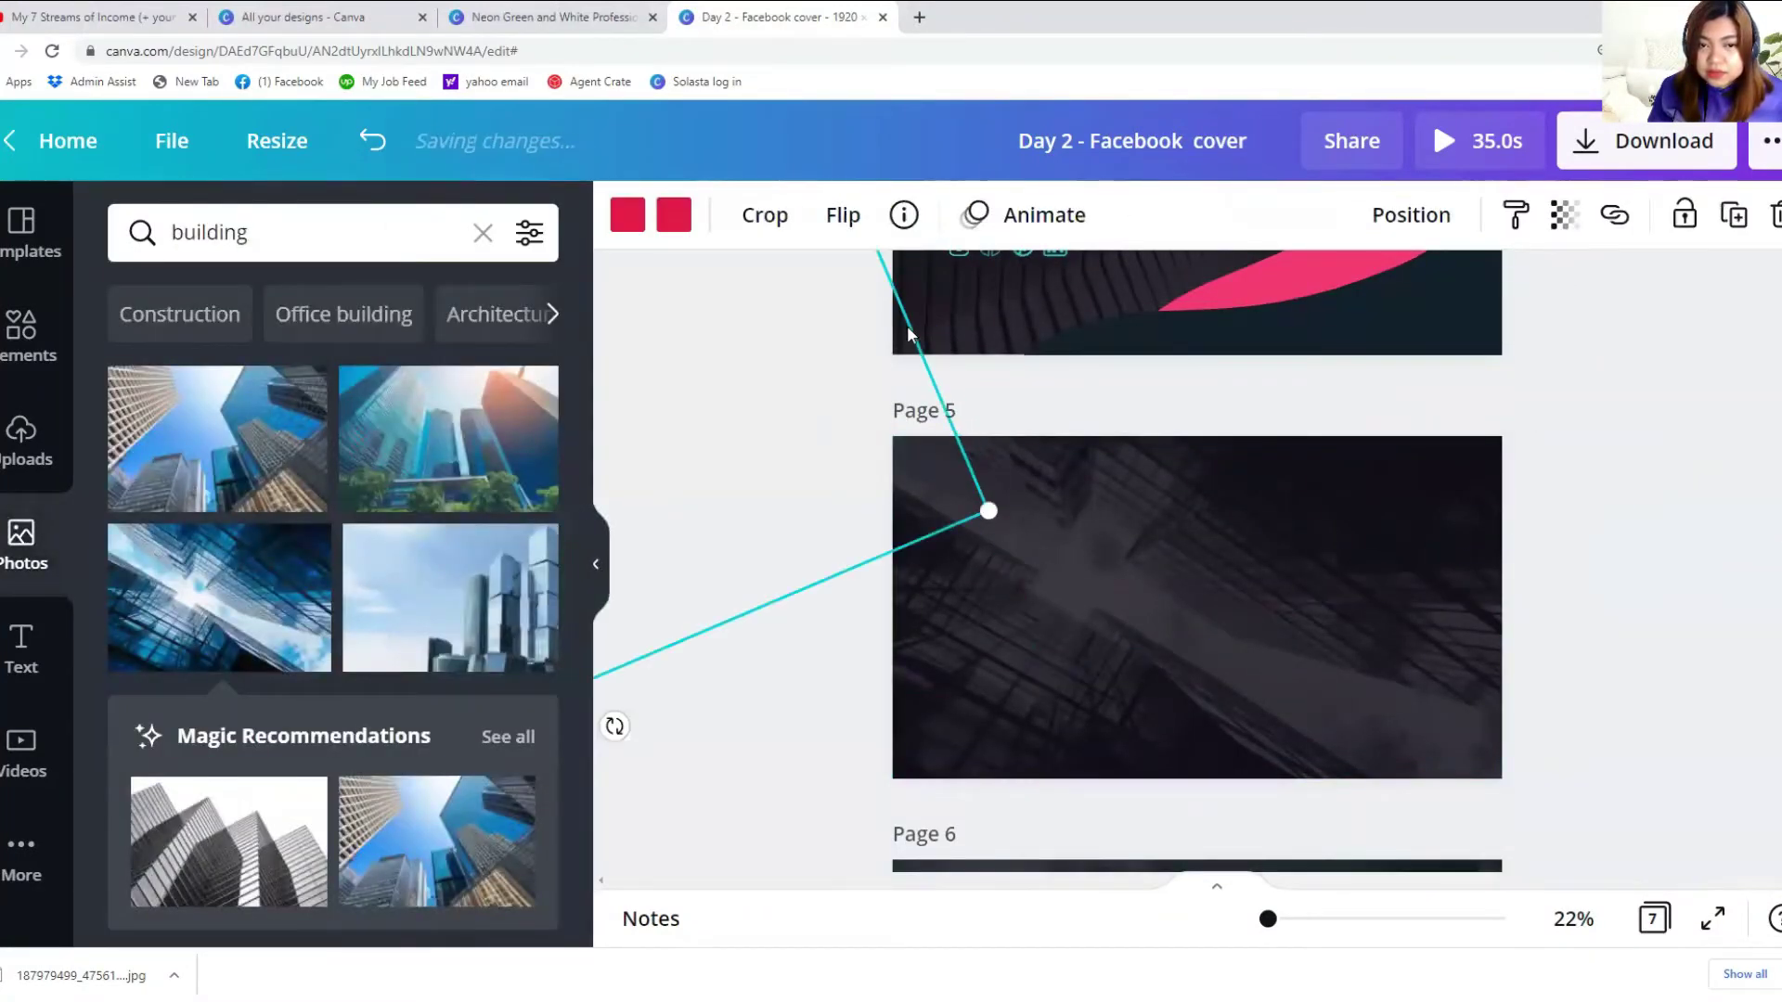
{"action": "scroll", "coordinate": [1104, 492], "scroll_direction": "up", "scroll_amount": 3}
{"action": "scroll", "coordinate": [1165, 772], "scroll_direction": "down", "scroll_amount": 1}
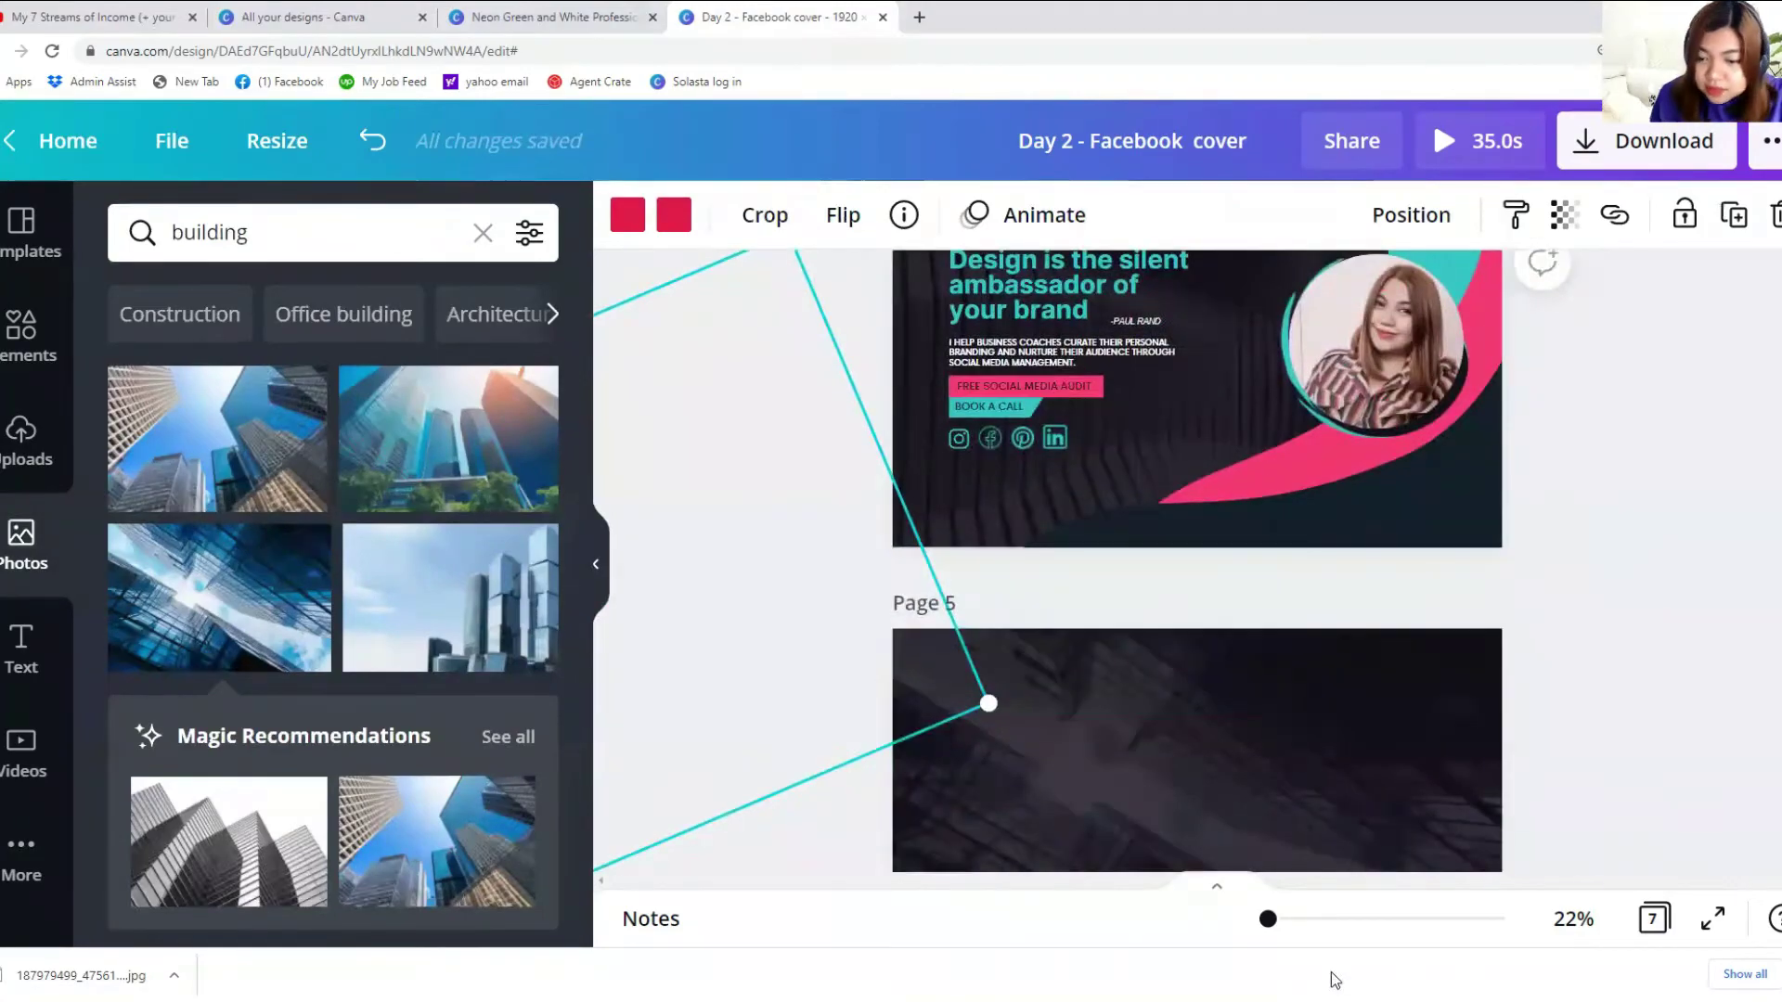
{"action": "left_click", "coordinate": [1538, 821]}
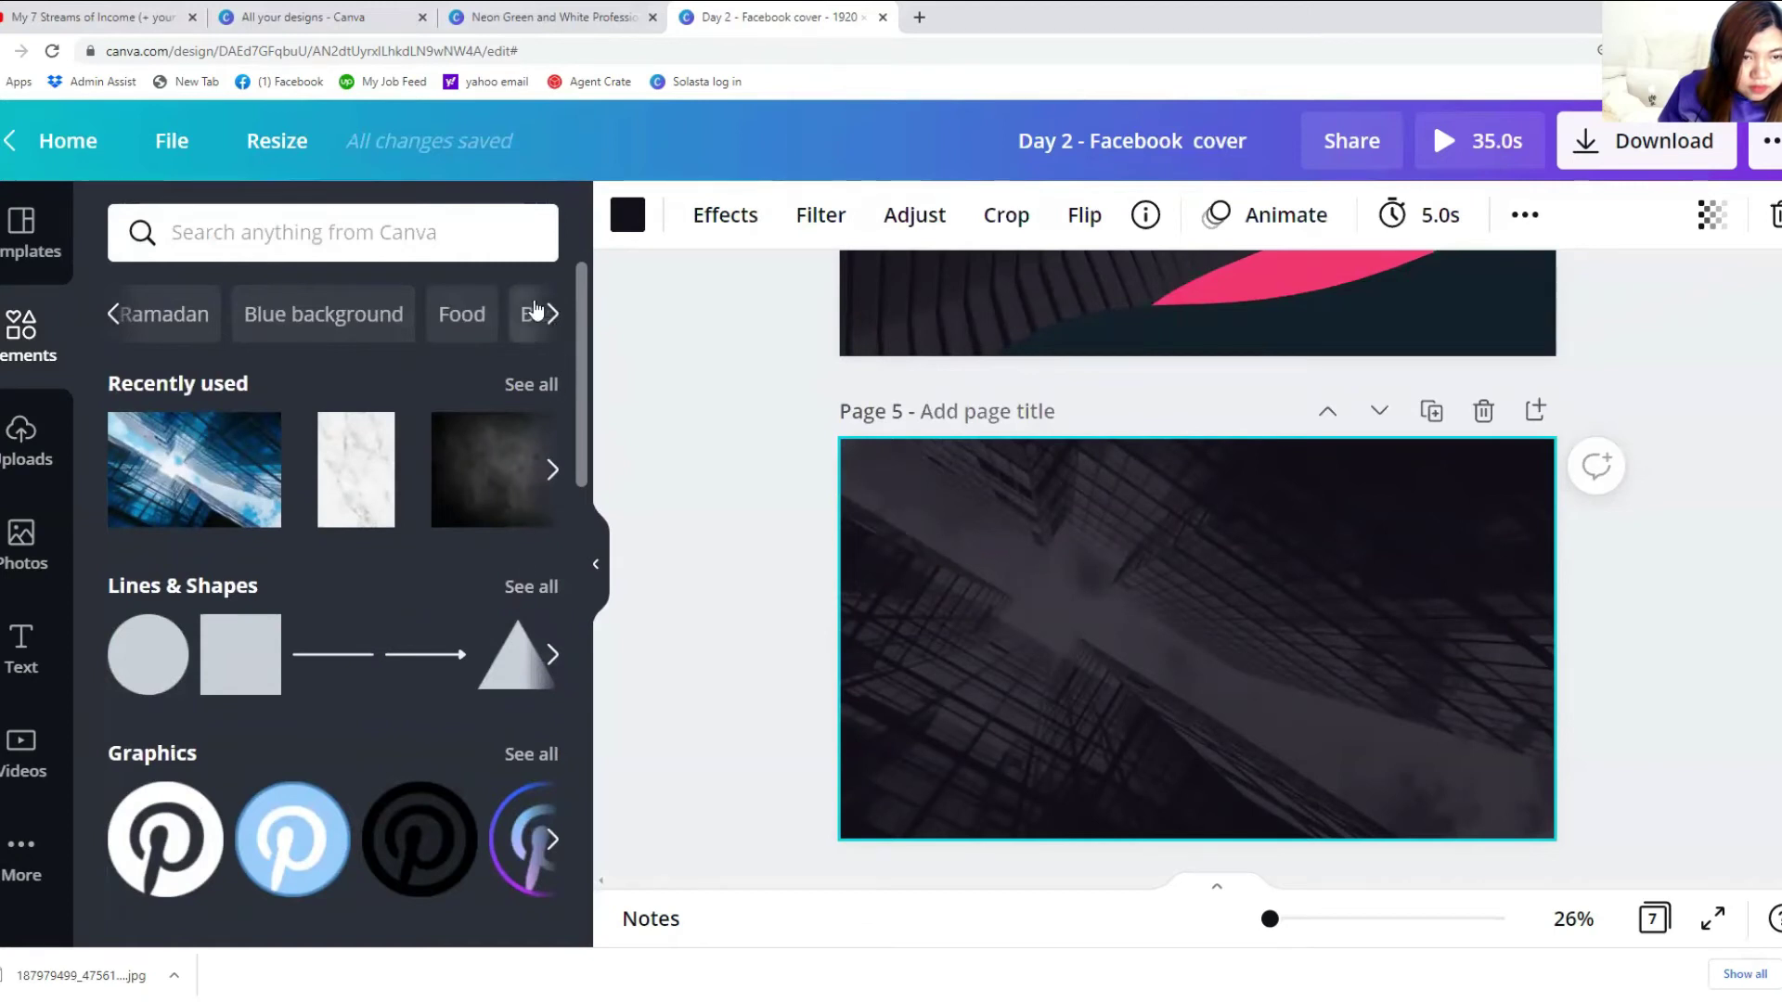
Step: Look through the elements library's categories and search it for gradients
{"action": "left_click", "coordinate": [554, 316]}
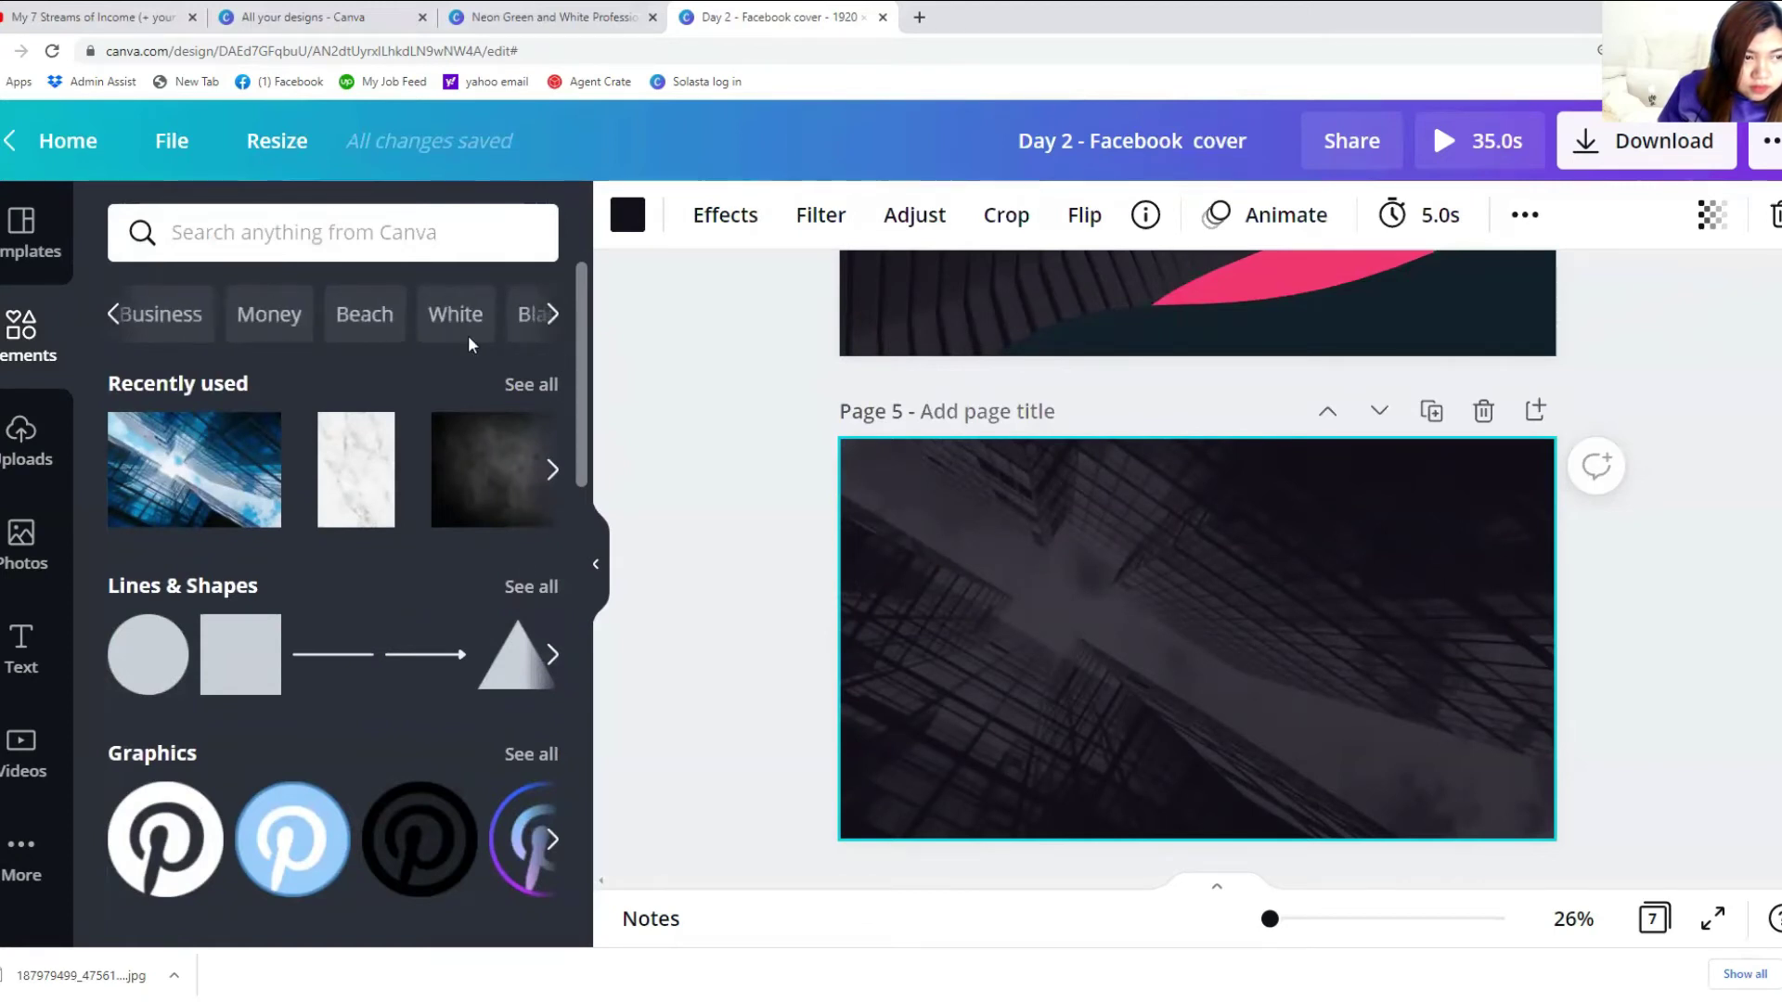
{"action": "left_click", "coordinate": [21, 436]}
{"action": "left_click", "coordinate": [21, 540]}
{"action": "scroll", "coordinate": [427, 571], "scroll_direction": "down", "scroll_amount": 15}
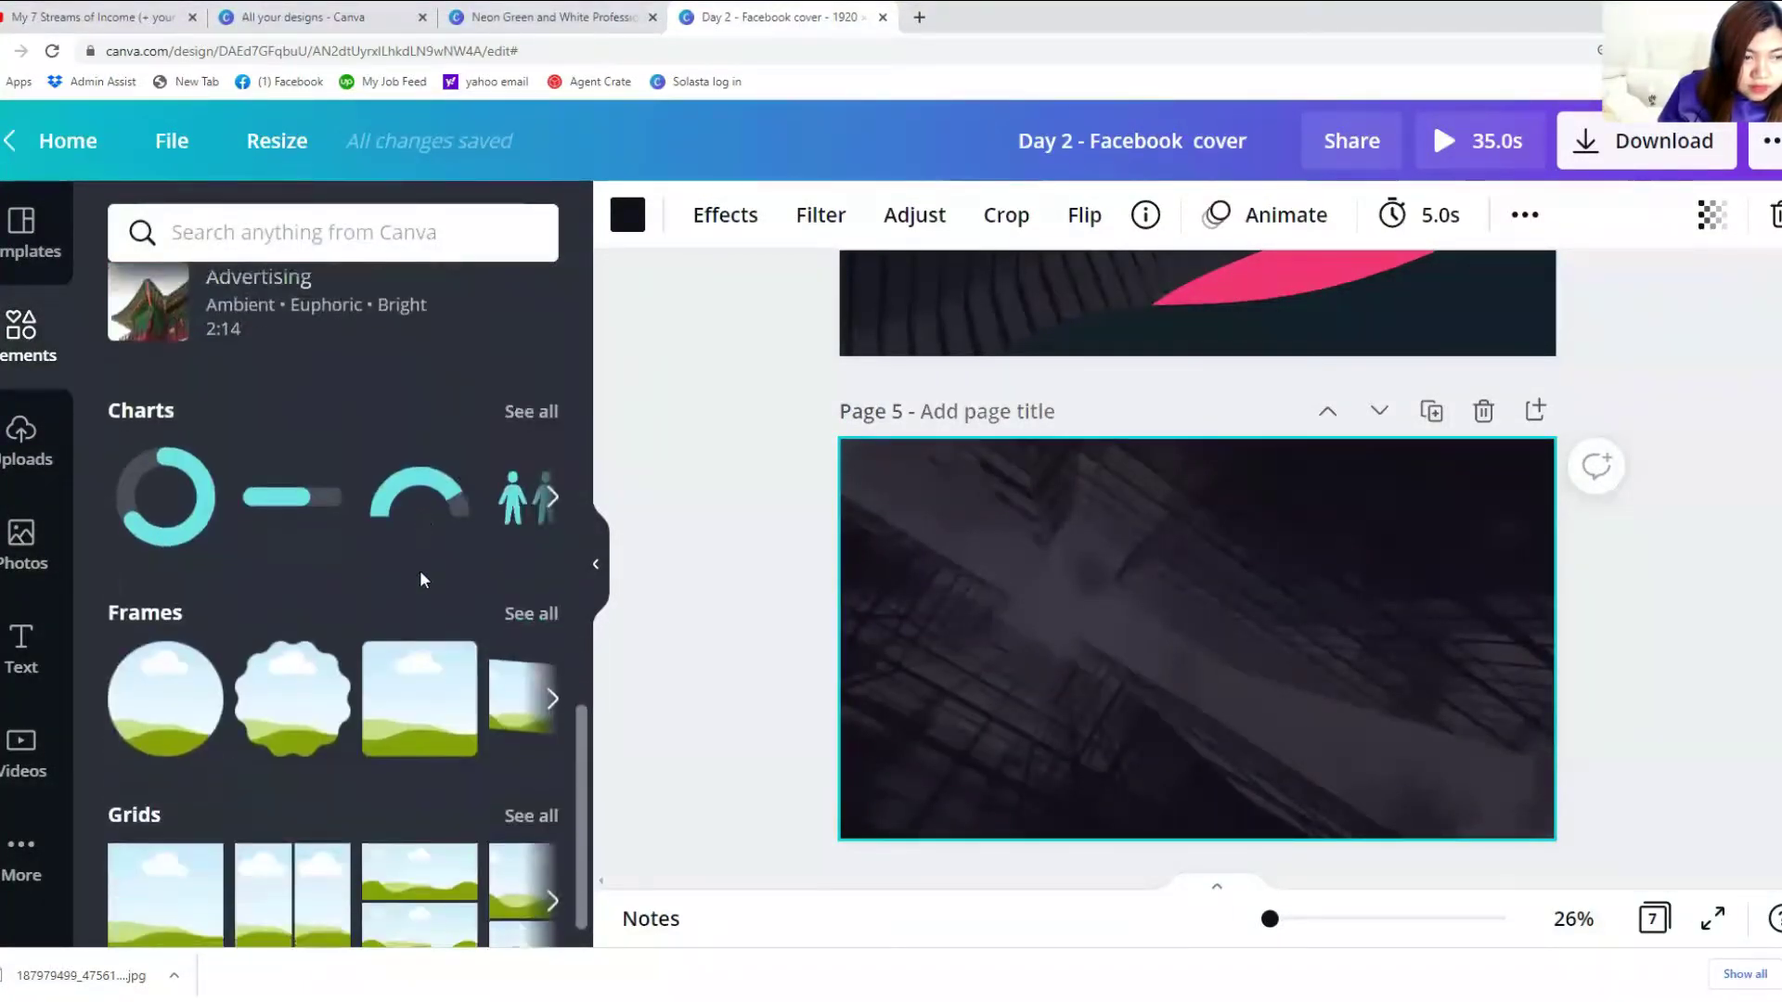
{"action": "scroll", "coordinate": [422, 579], "scroll_direction": "down", "scroll_amount": 1}
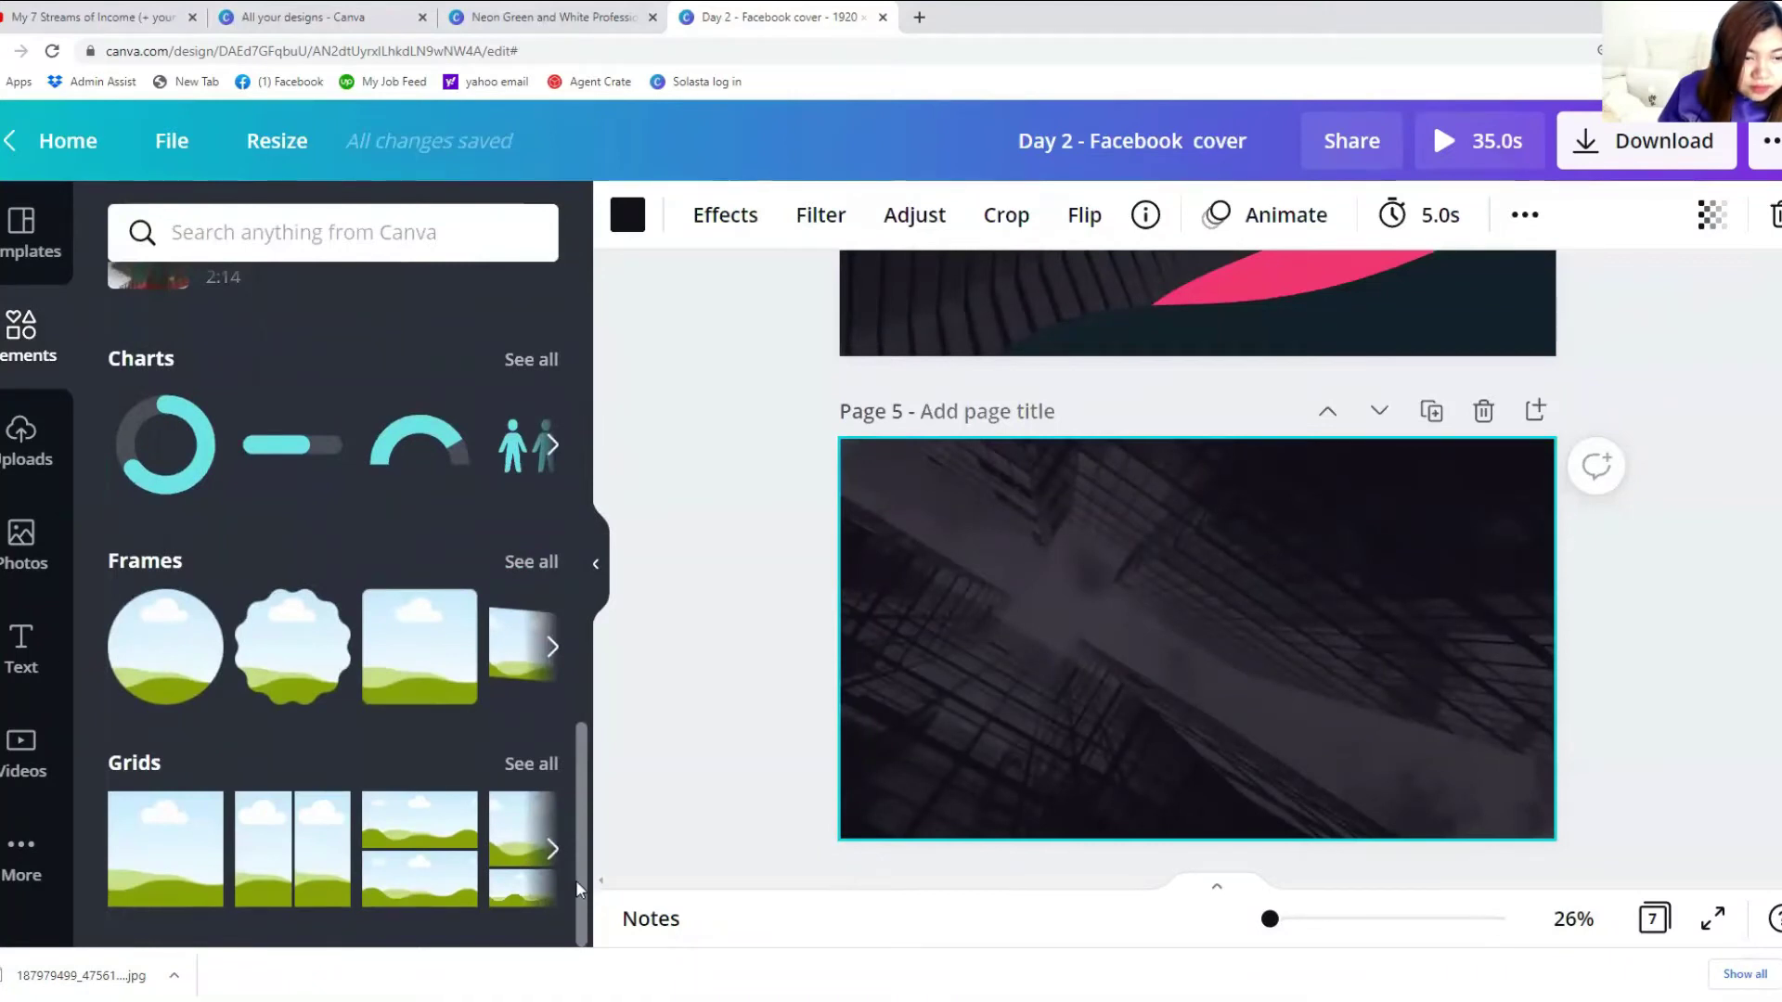
{"action": "left_click", "coordinate": [367, 212]}
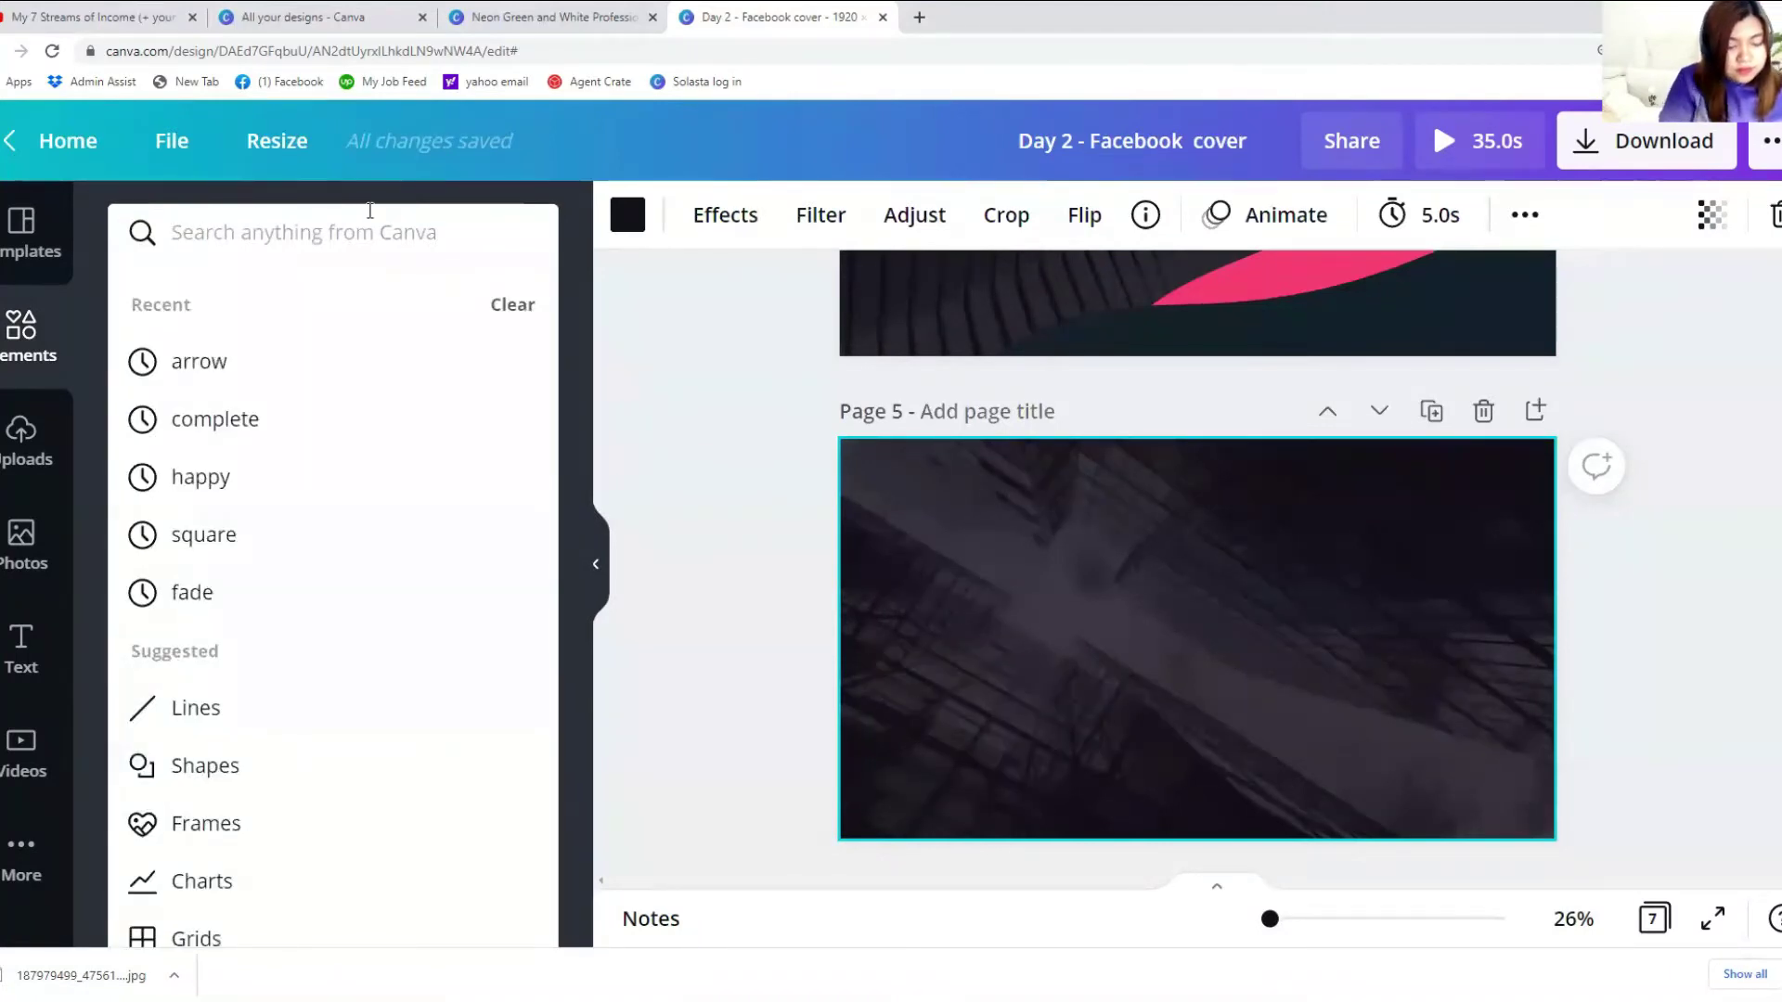
{"action": "type", "text": "gradien"}
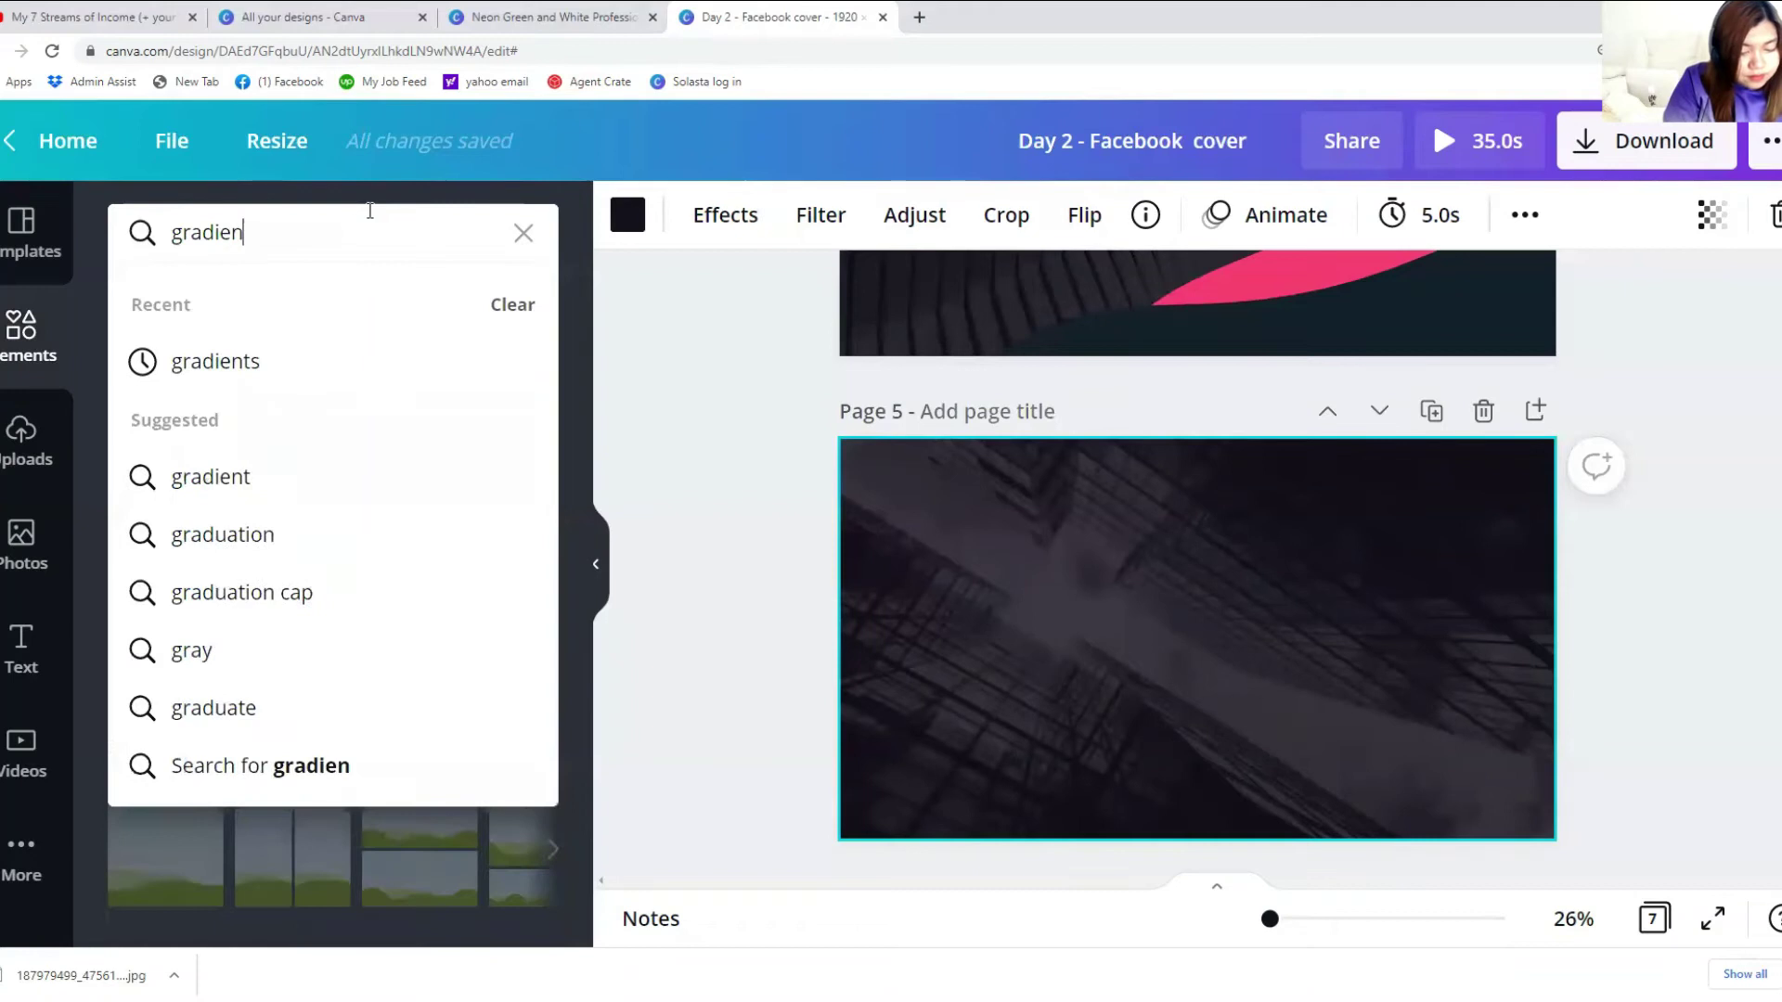
{"action": "left_click", "coordinate": [204, 364]}
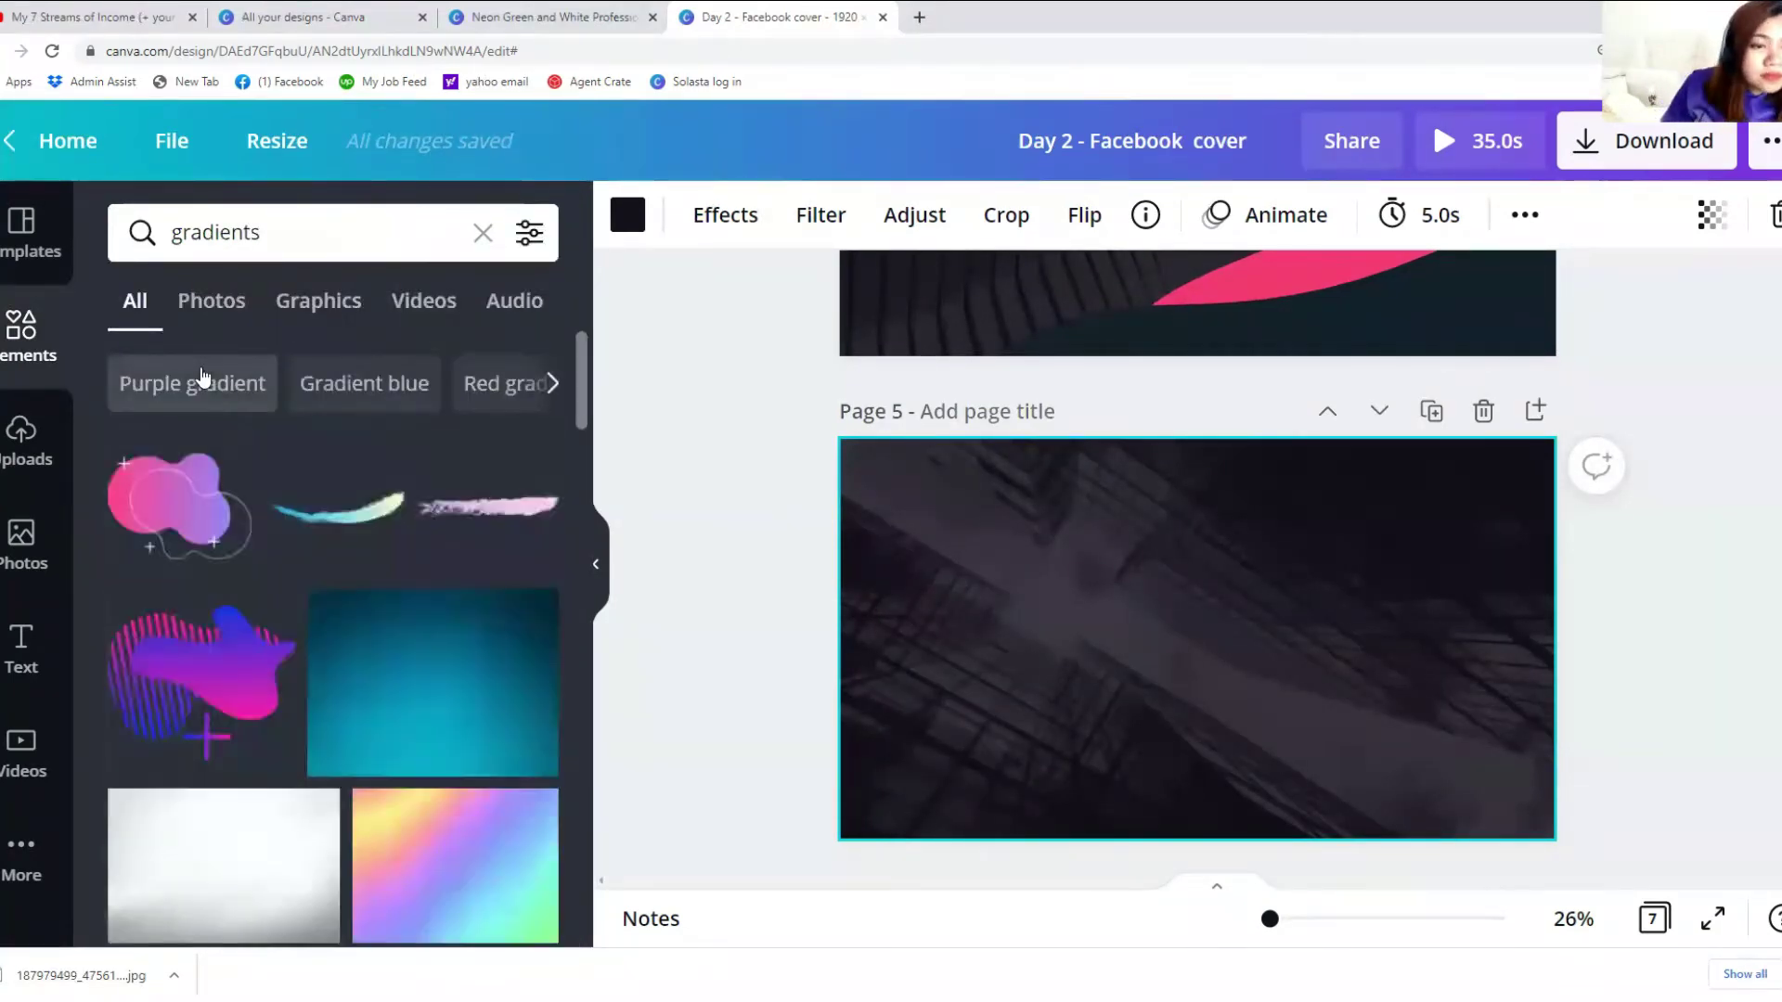
Step: Browse the gradient elements and add the pink-and-yellow gradient blob to page 5
{"action": "scroll", "coordinate": [399, 803], "scroll_direction": "down", "scroll_amount": 5}
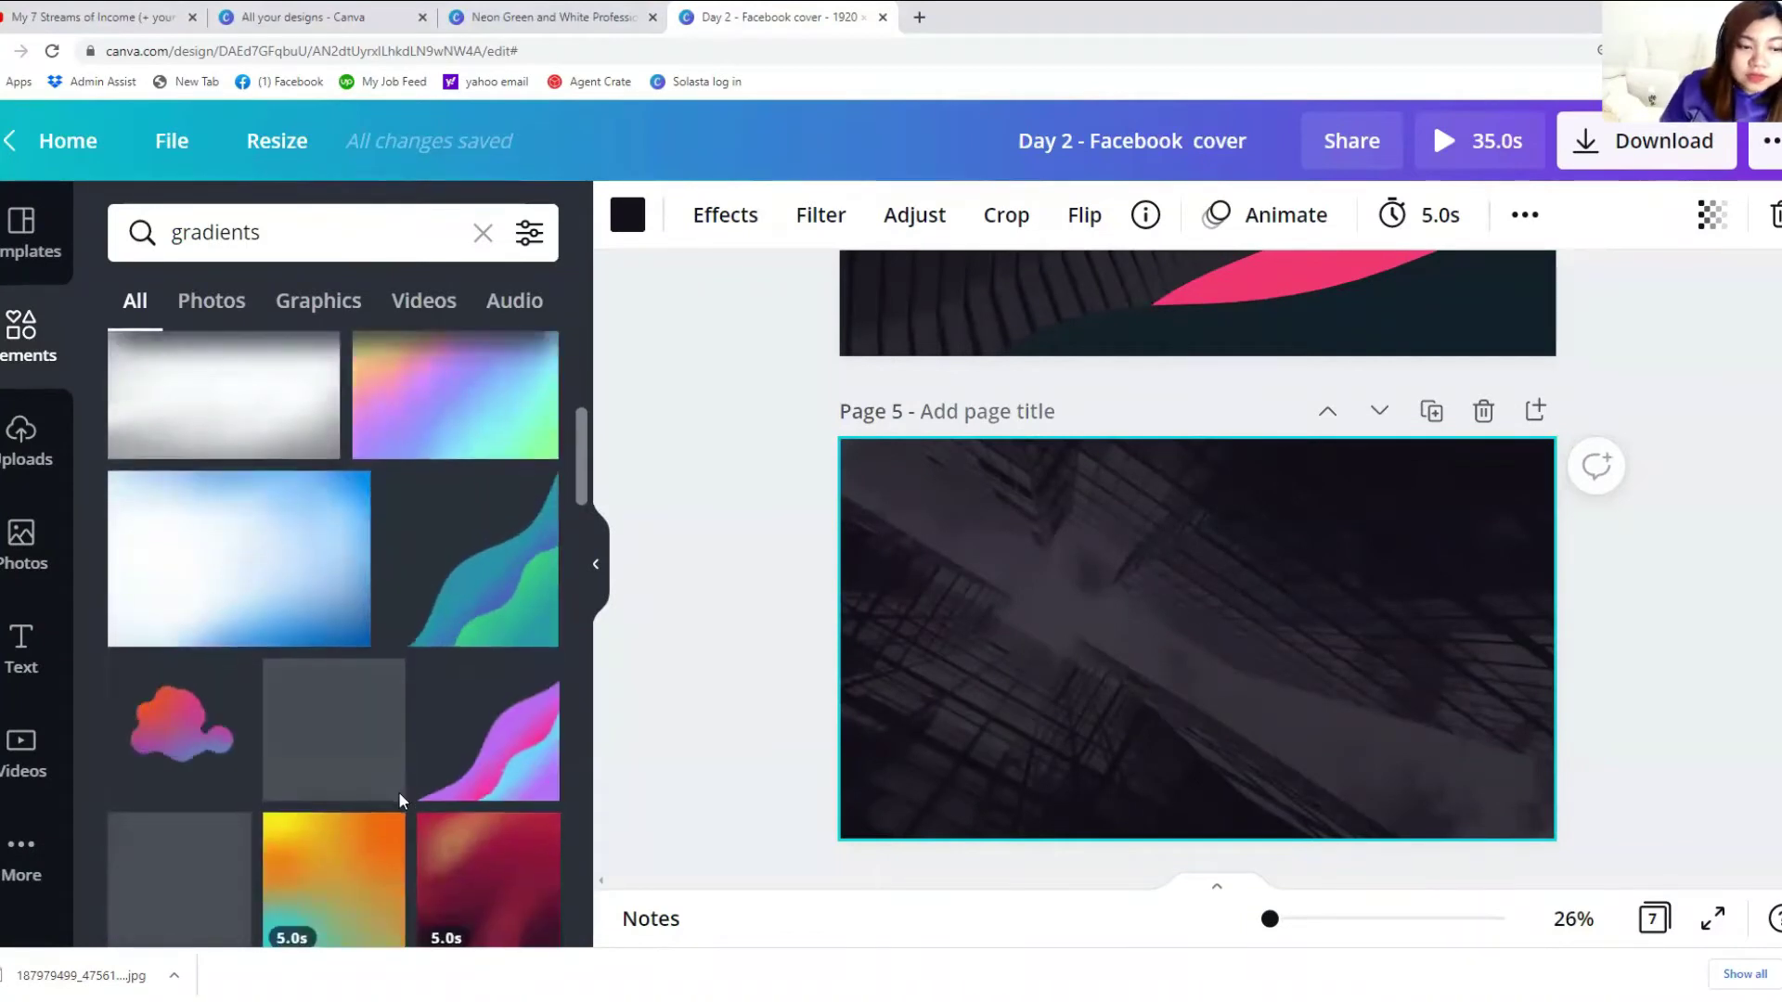
{"action": "scroll", "coordinate": [399, 793], "scroll_direction": "down", "scroll_amount": 6}
{"action": "scroll", "coordinate": [401, 798], "scroll_direction": "down", "scroll_amount": 8}
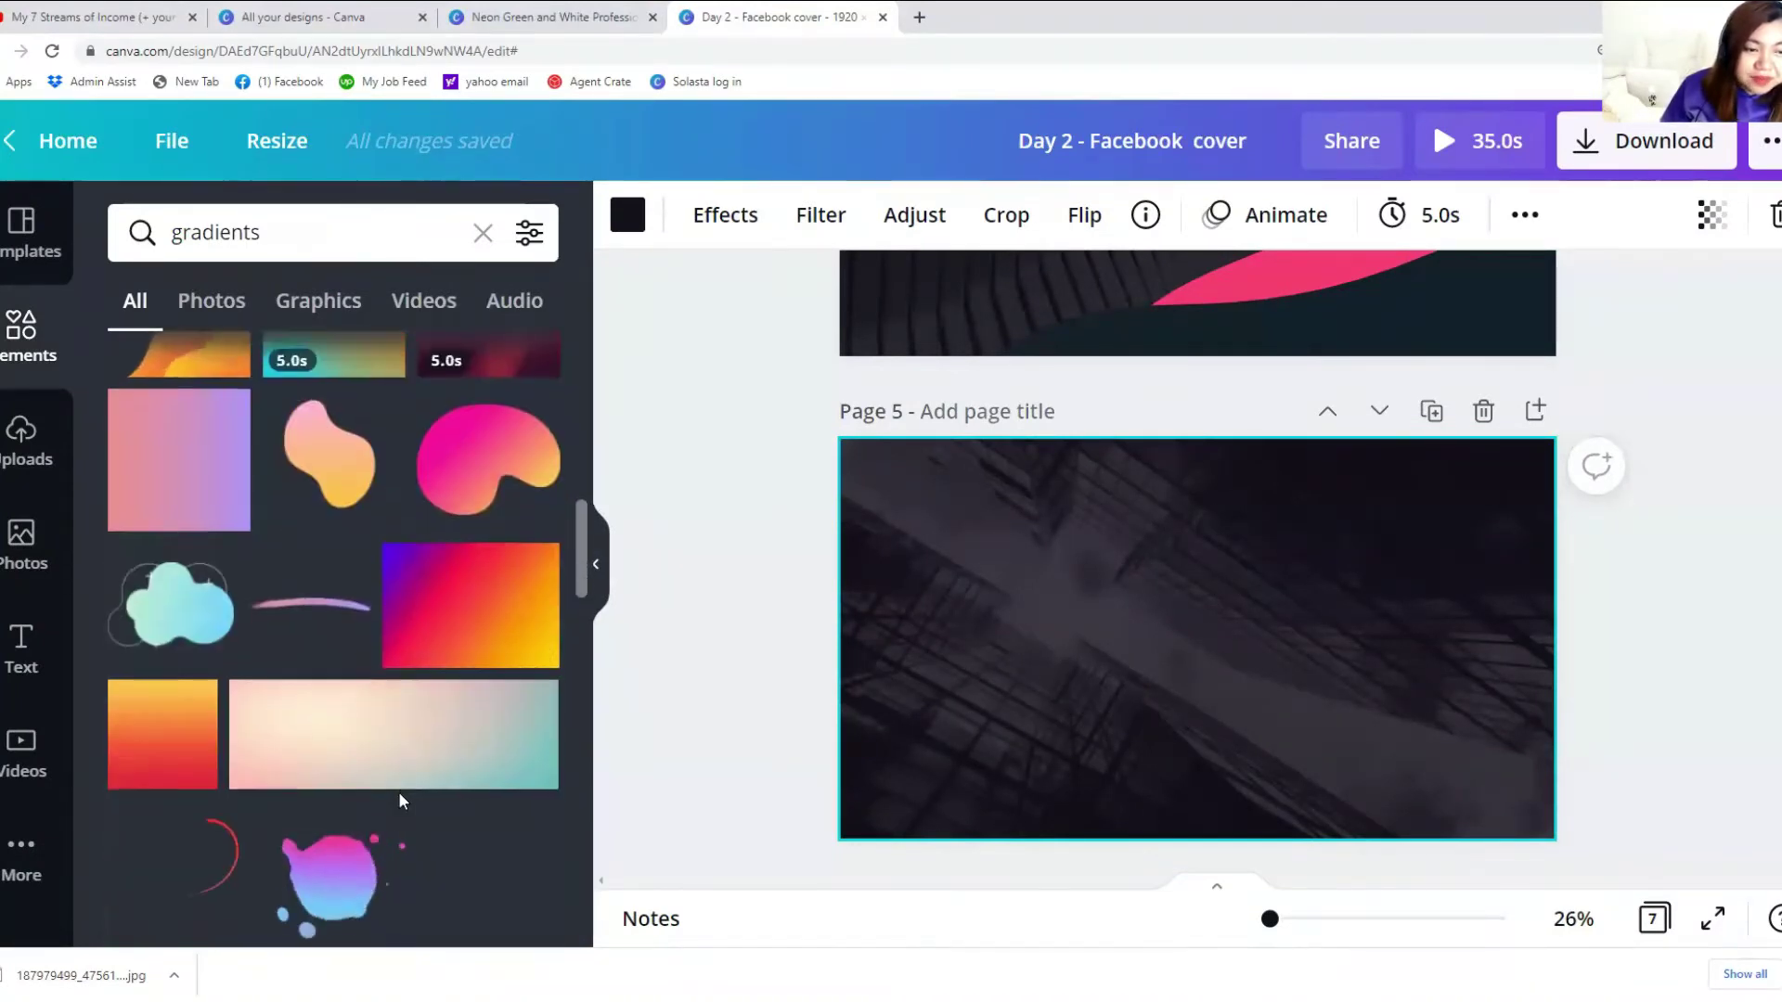
{"action": "scroll", "coordinate": [403, 791], "scroll_direction": "down", "scroll_amount": 10}
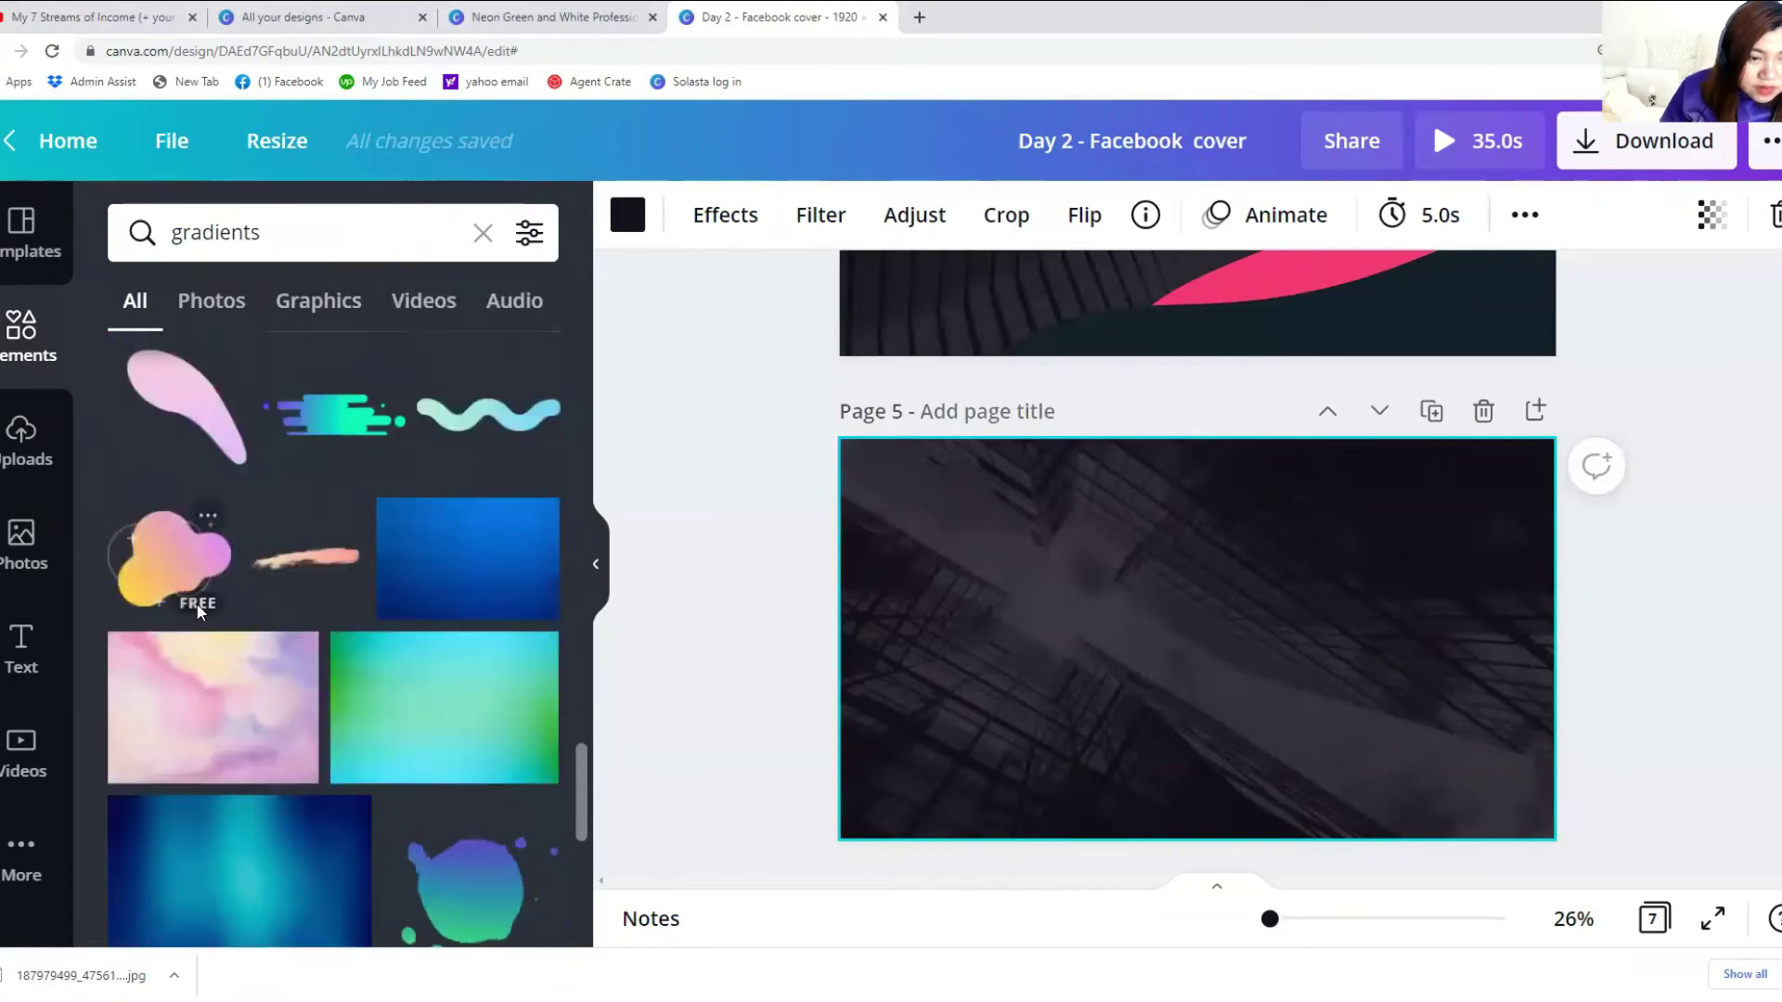
{"action": "scroll", "coordinate": [279, 770], "scroll_direction": "up", "scroll_amount": 6}
{"action": "scroll", "coordinate": [306, 780], "scroll_direction": "up", "scroll_amount": 10}
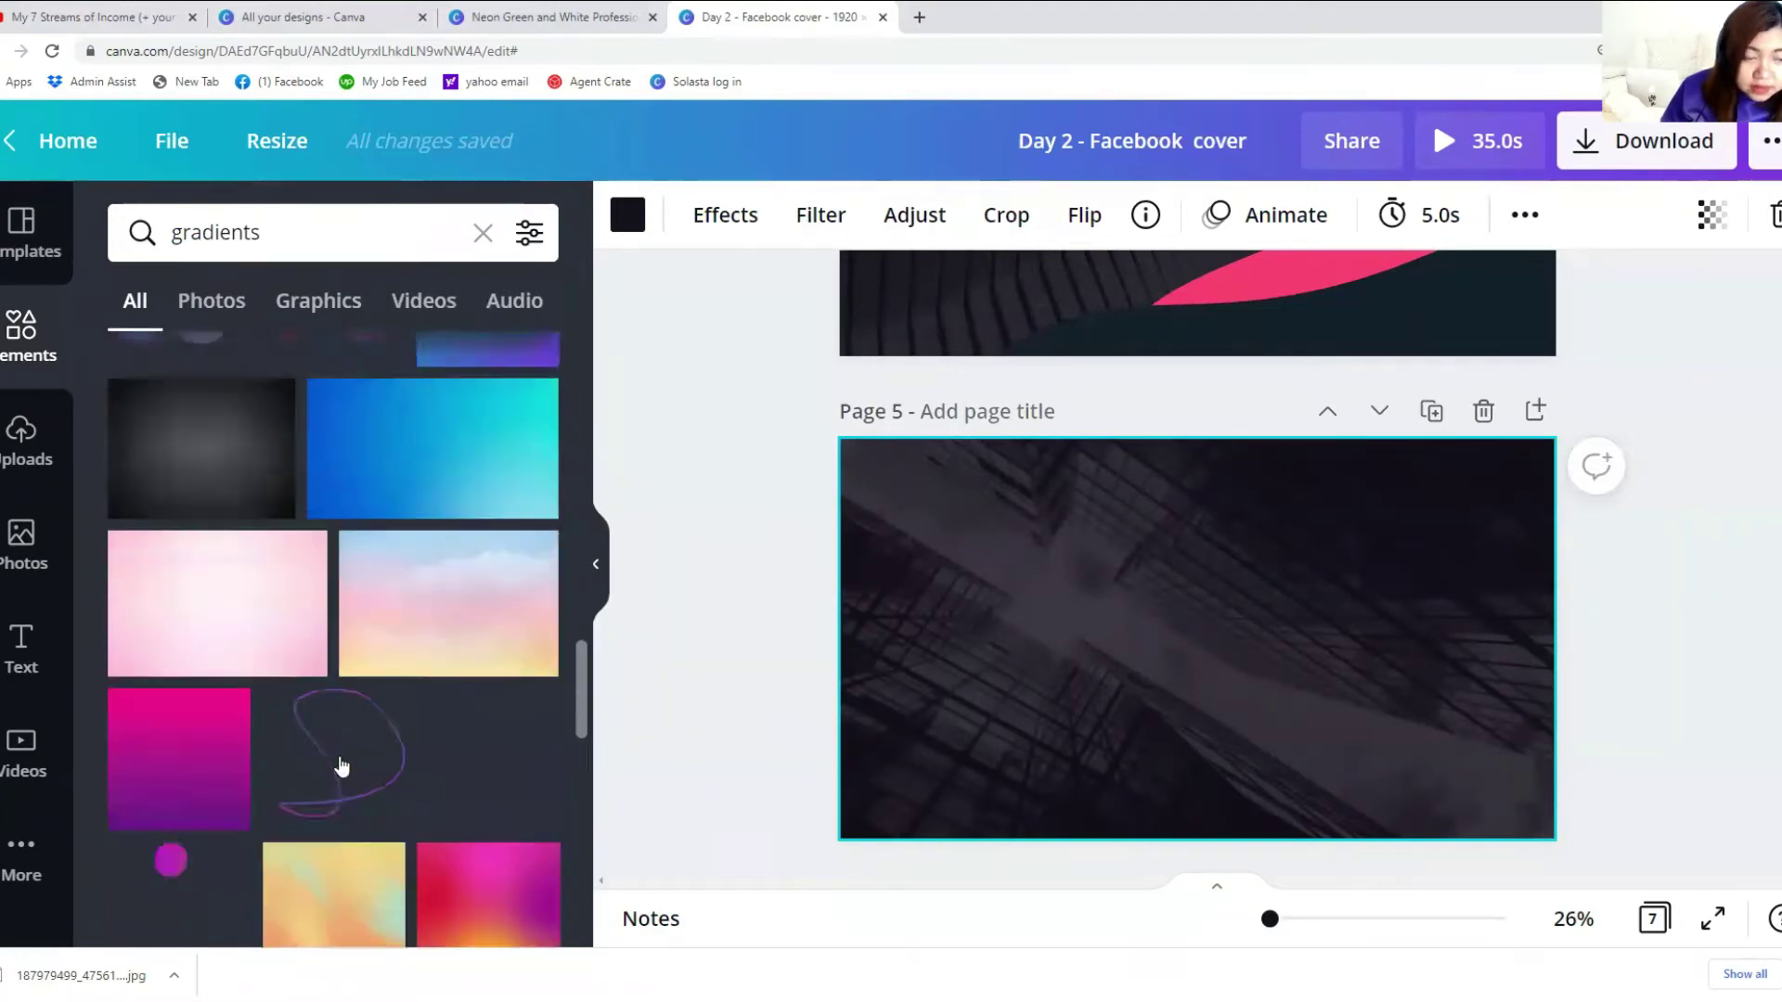
{"action": "scroll", "coordinate": [340, 761], "scroll_direction": "up", "scroll_amount": 2}
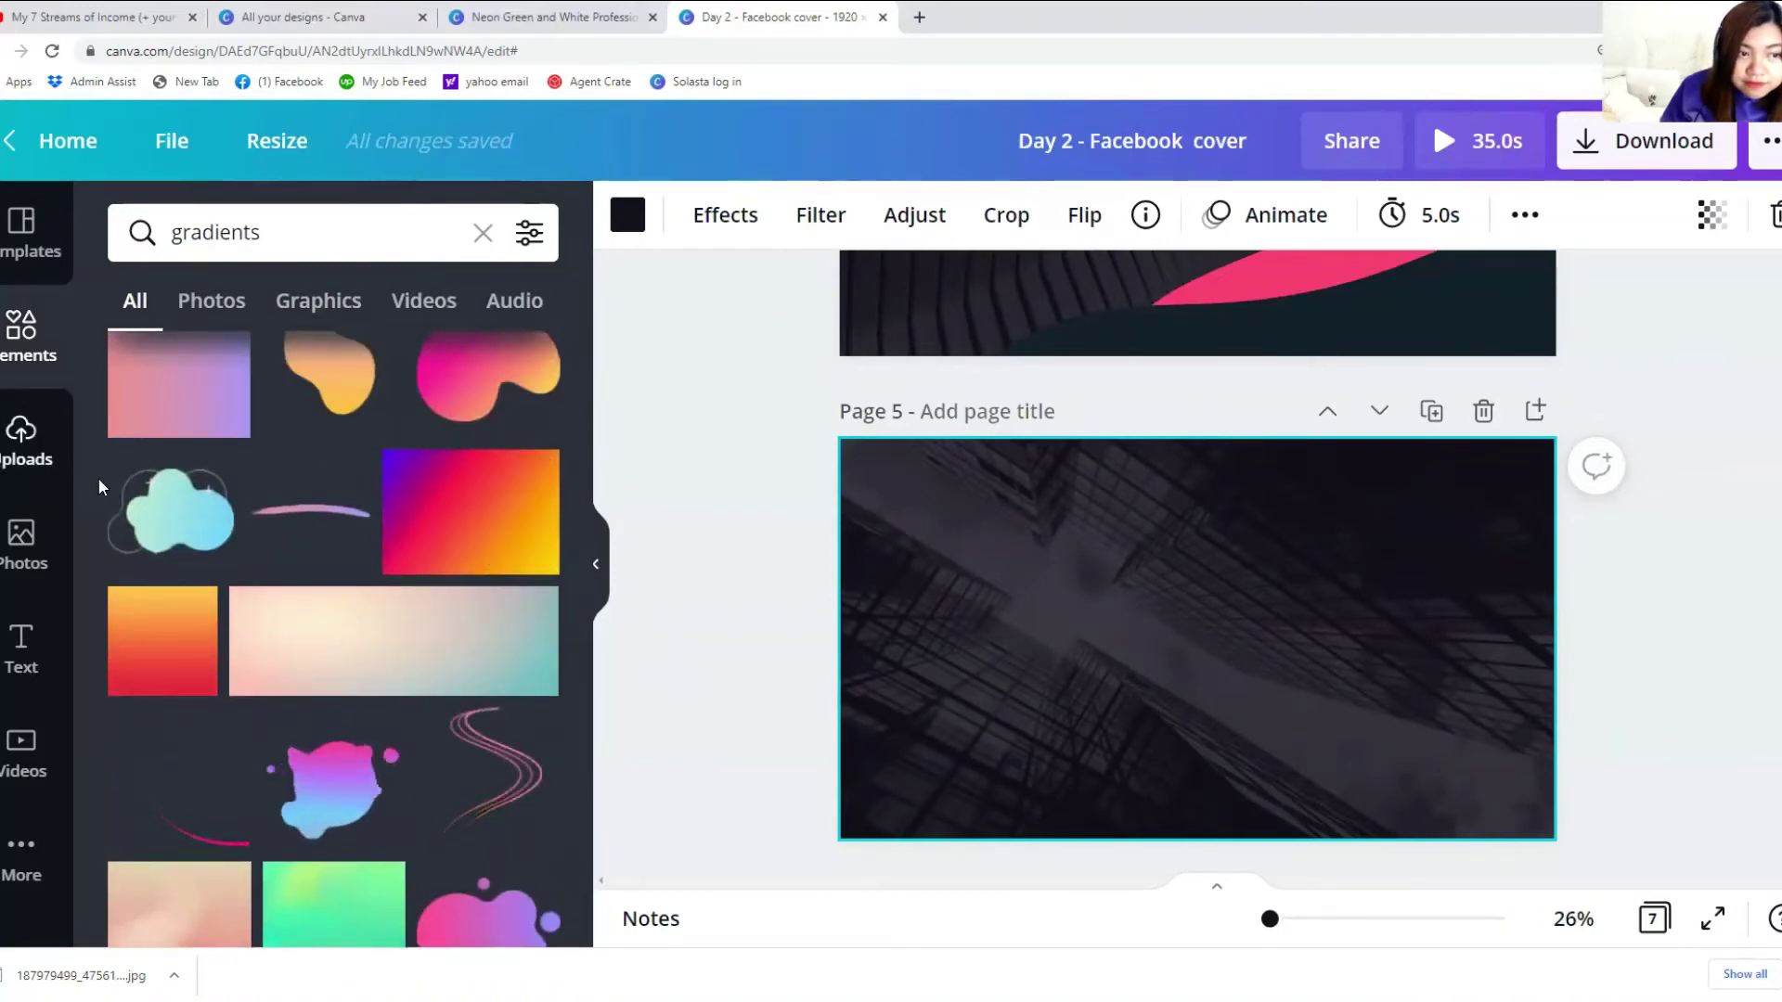
{"action": "scroll", "coordinate": [384, 525], "scroll_direction": "up", "scroll_amount": 2}
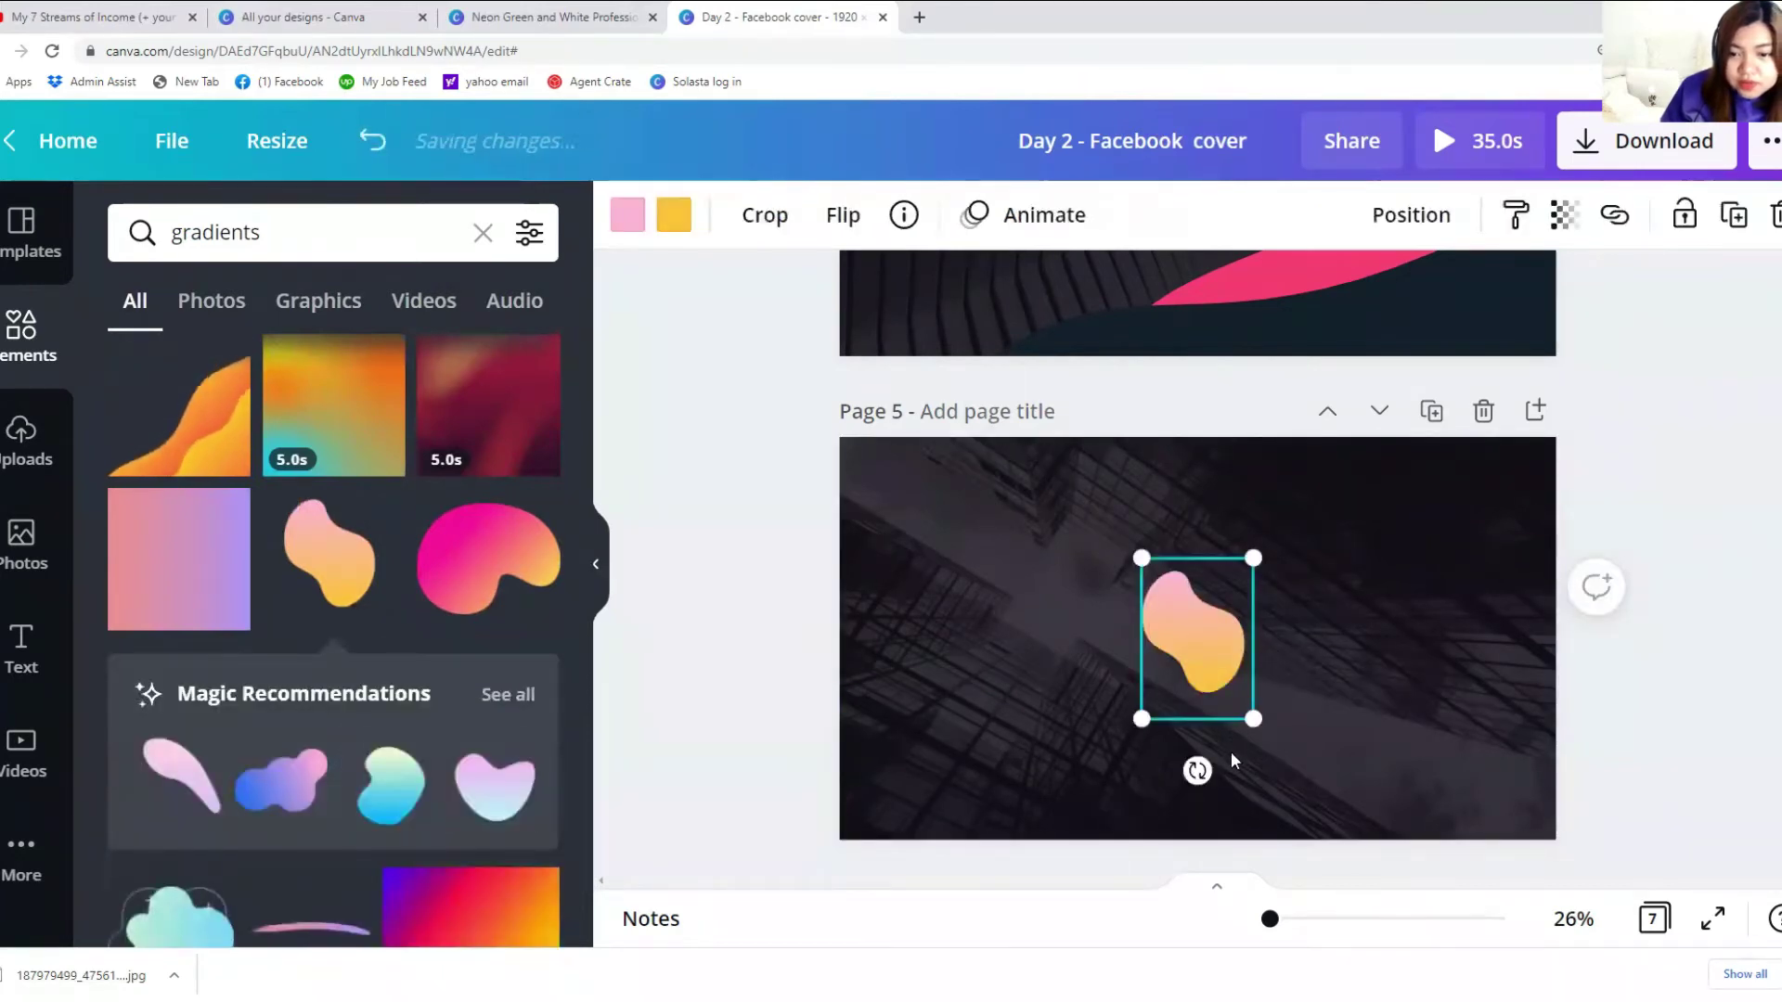
Step: Rotate the gradient blob on its side, enlarge it to about 2,227 × 3,207, and place it across page 5's lower-right corner
{"action": "left_click_drag", "start_coordinate": [1197, 770], "coordinate": [1329, 649]}
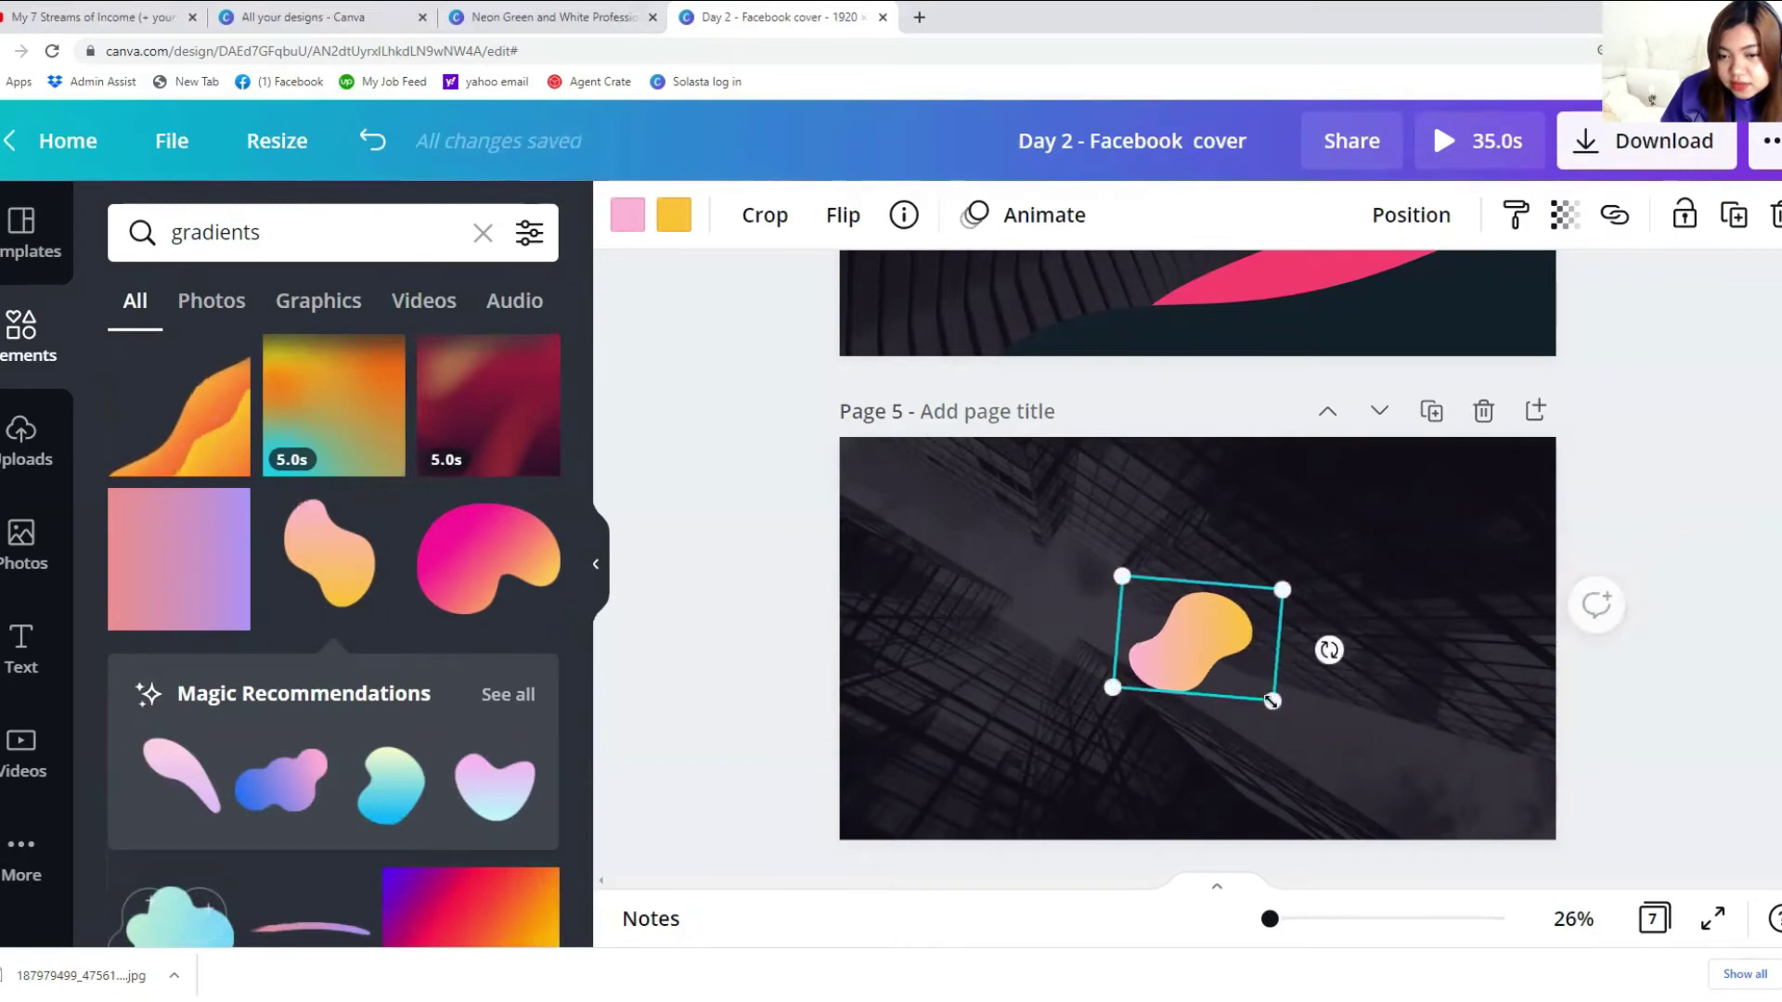
{"action": "left_click_drag", "start_coordinate": [1277, 702], "coordinate": [1630, 884]}
{"action": "left_click_drag", "start_coordinate": [1367, 750], "coordinate": [1589, 678]}
{"action": "scroll", "coordinate": [1308, 742], "scroll_direction": "down", "scroll_amount": 3}
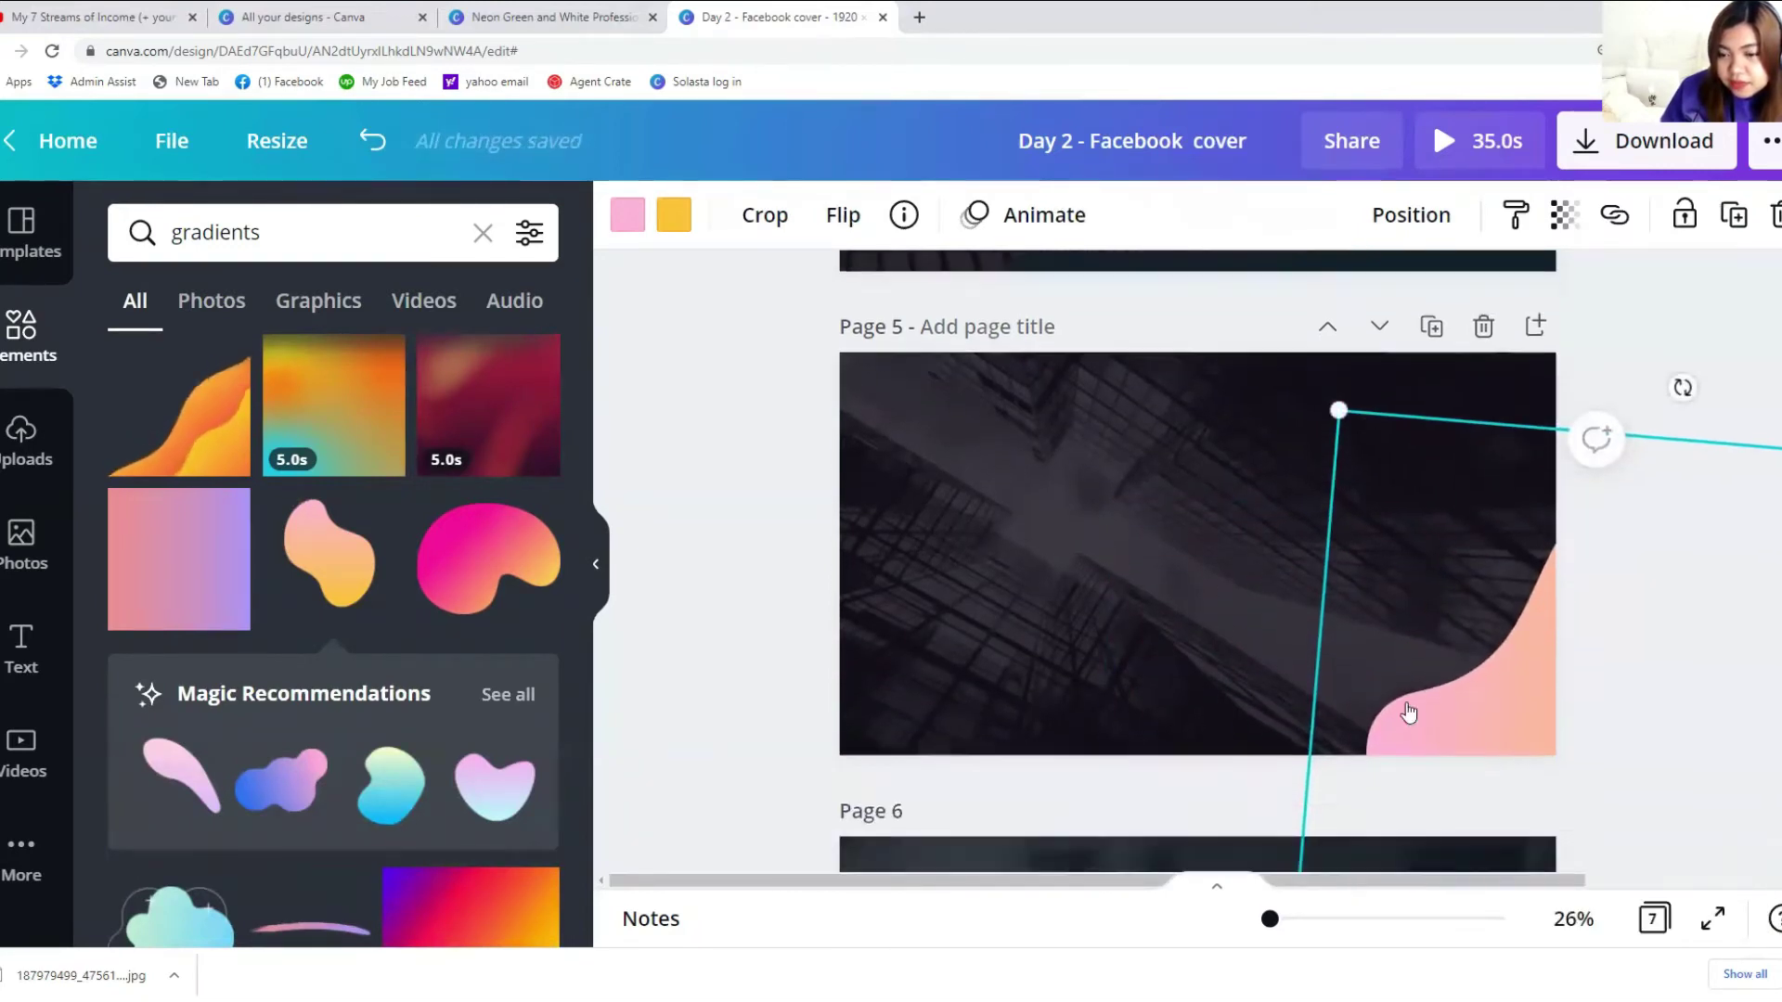
{"action": "left_click_drag", "start_coordinate": [1298, 774], "coordinate": [767, 877]}
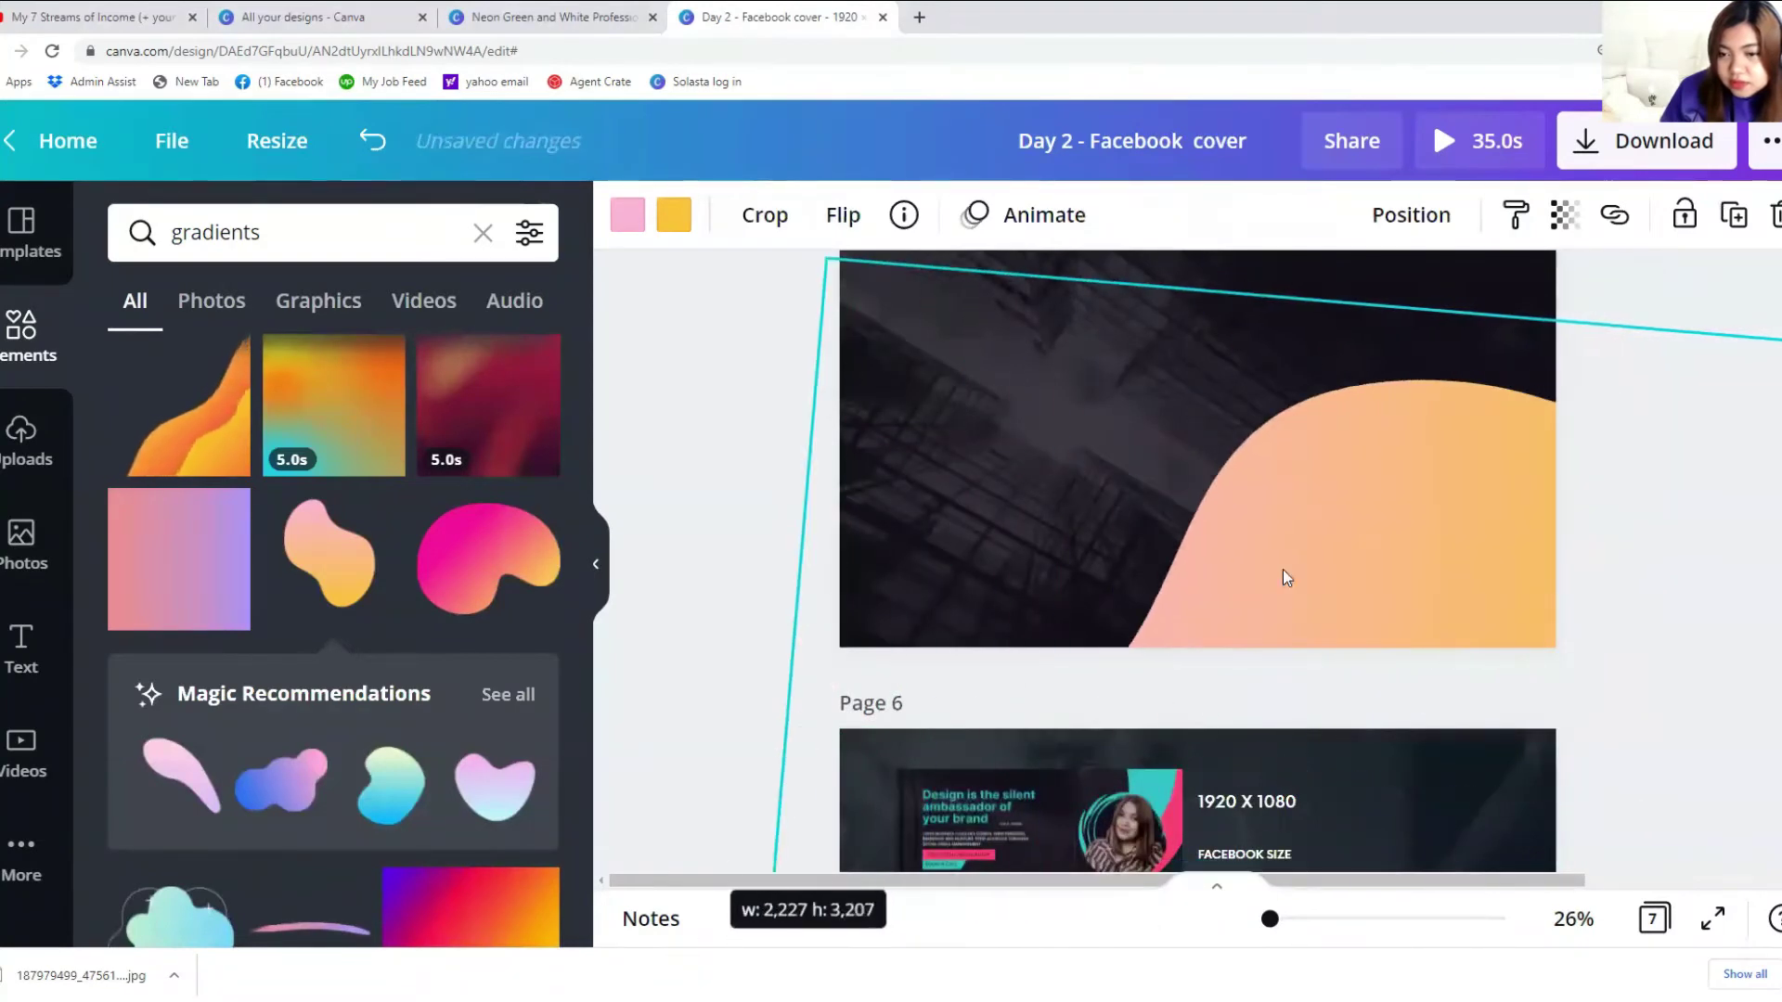
{"action": "left_click_drag", "start_coordinate": [1298, 550], "coordinate": [1497, 484]}
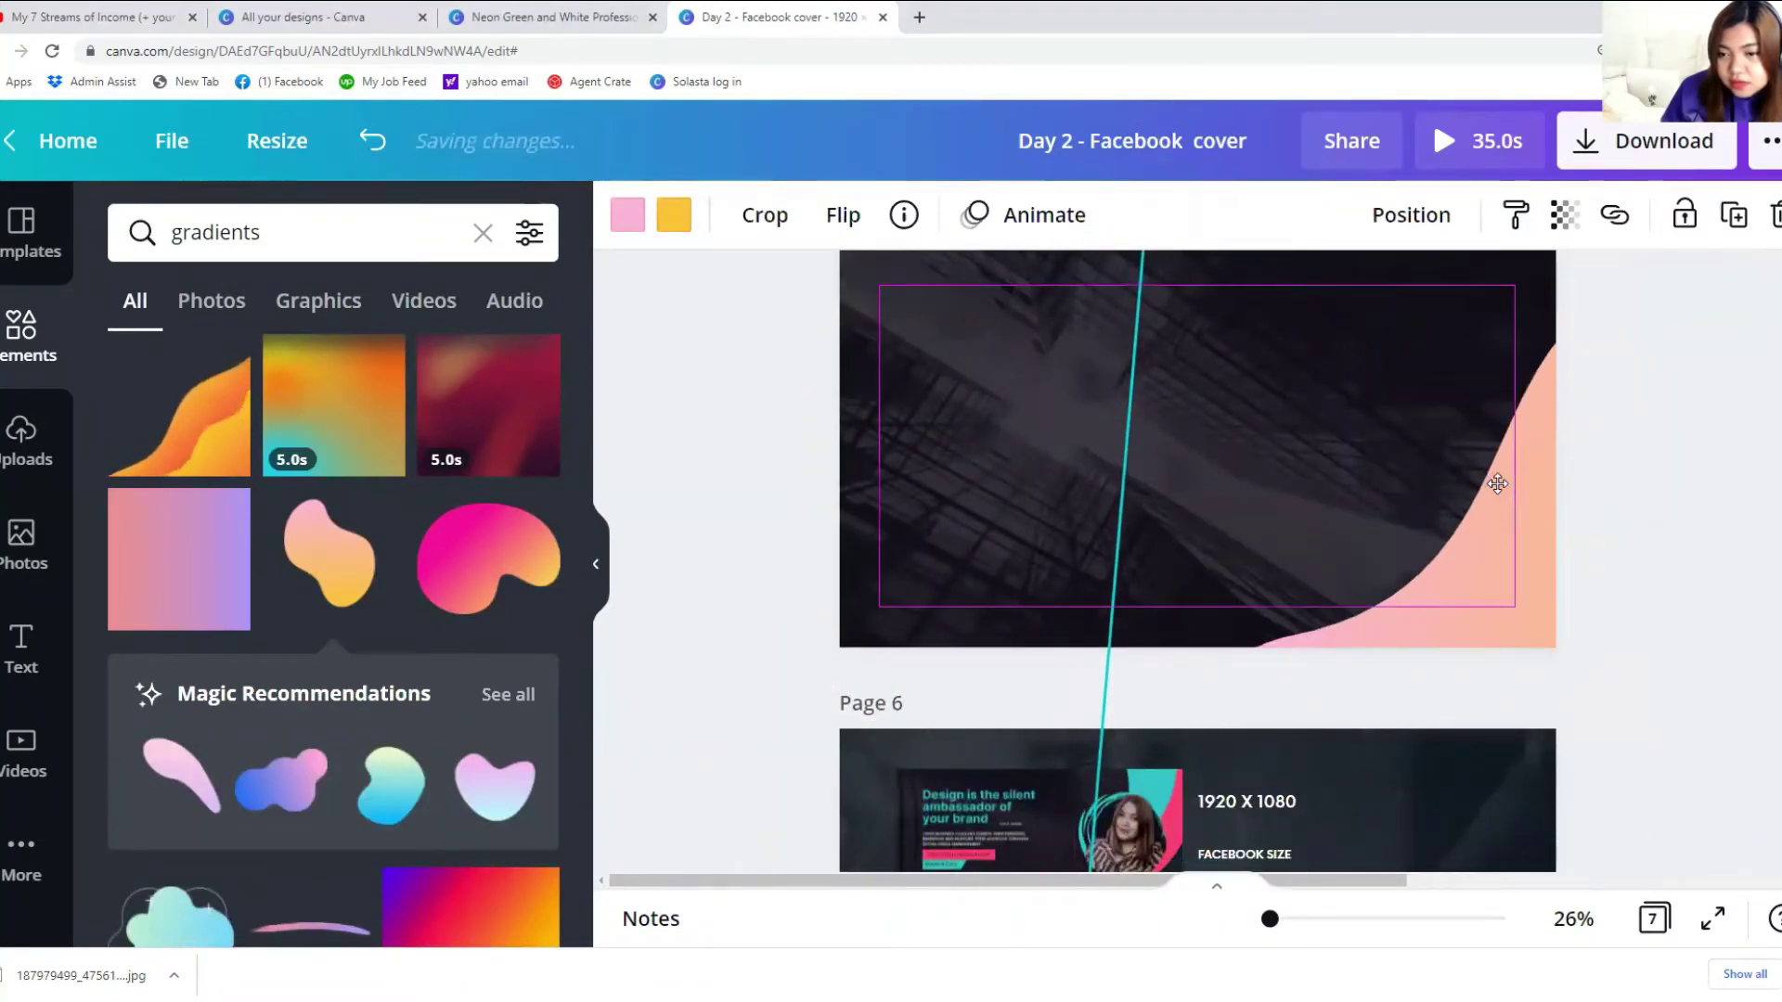
Step: Recolour both gradient colours of the blob with the bright pink document colour, and remove the blob from page 5
{"action": "left_click", "coordinate": [627, 215]}
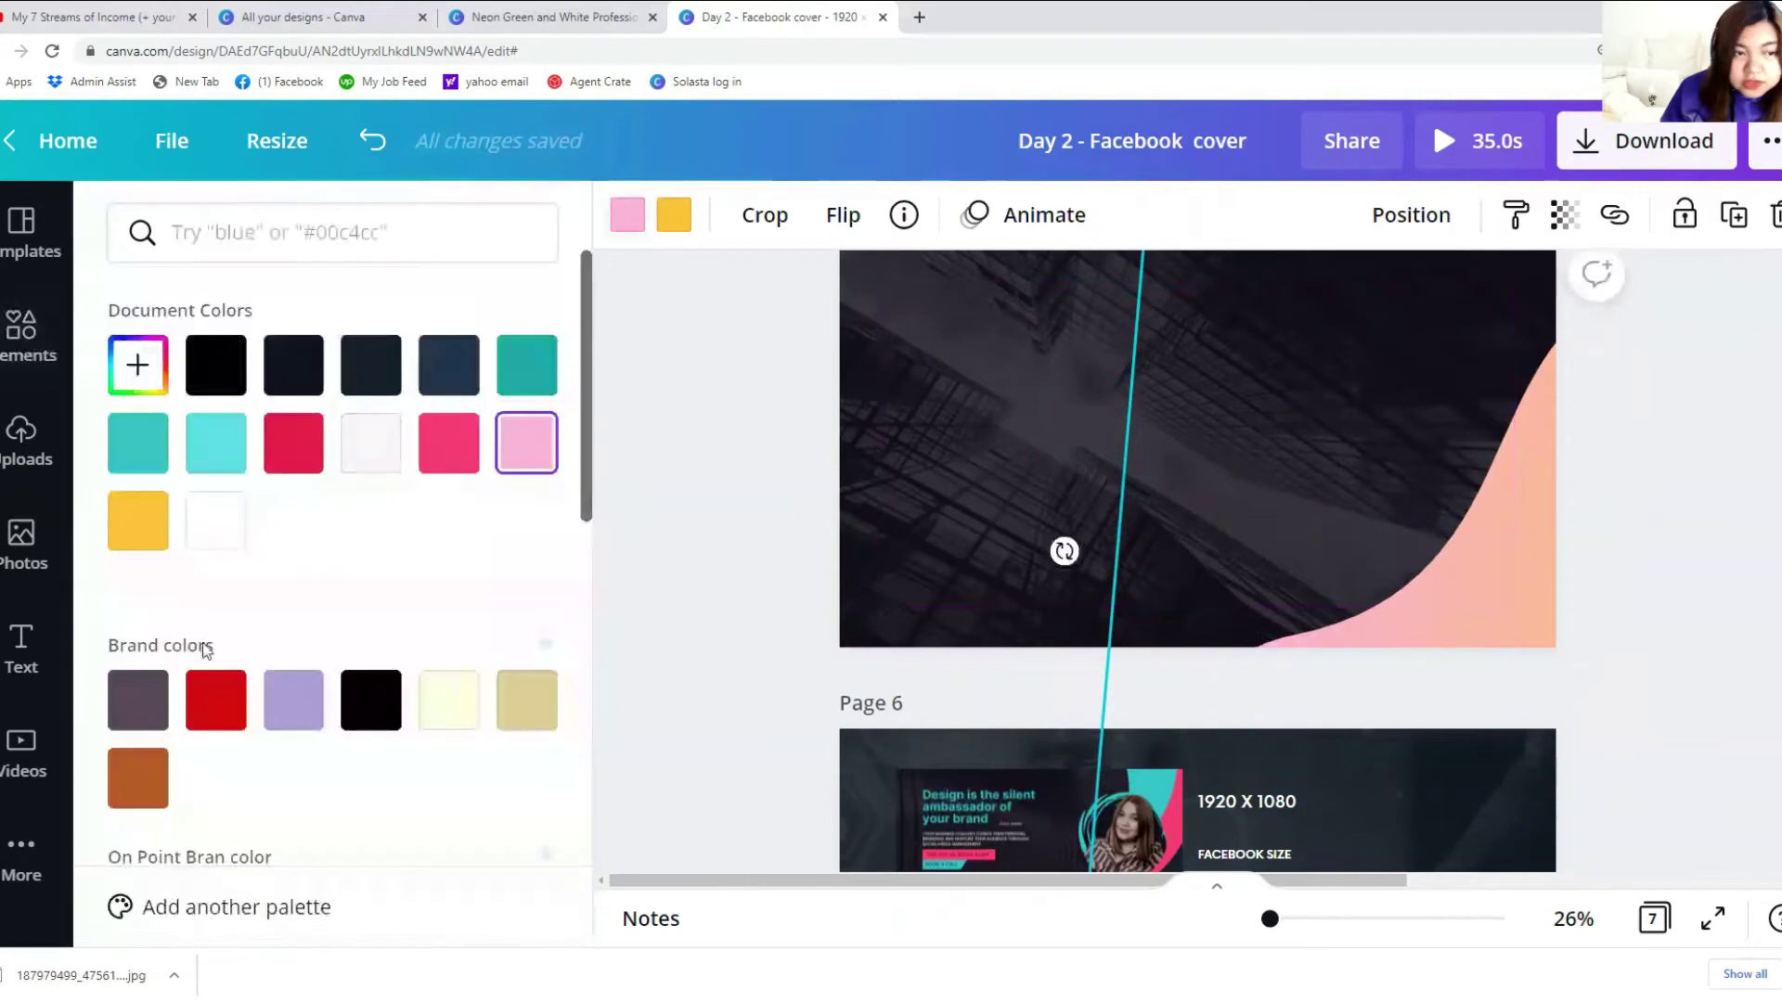
{"action": "left_click", "coordinate": [450, 464]}
{"action": "left_click", "coordinate": [682, 219]}
{"action": "left_click", "coordinate": [450, 446]}
{"action": "left_click", "coordinate": [1509, 647]}
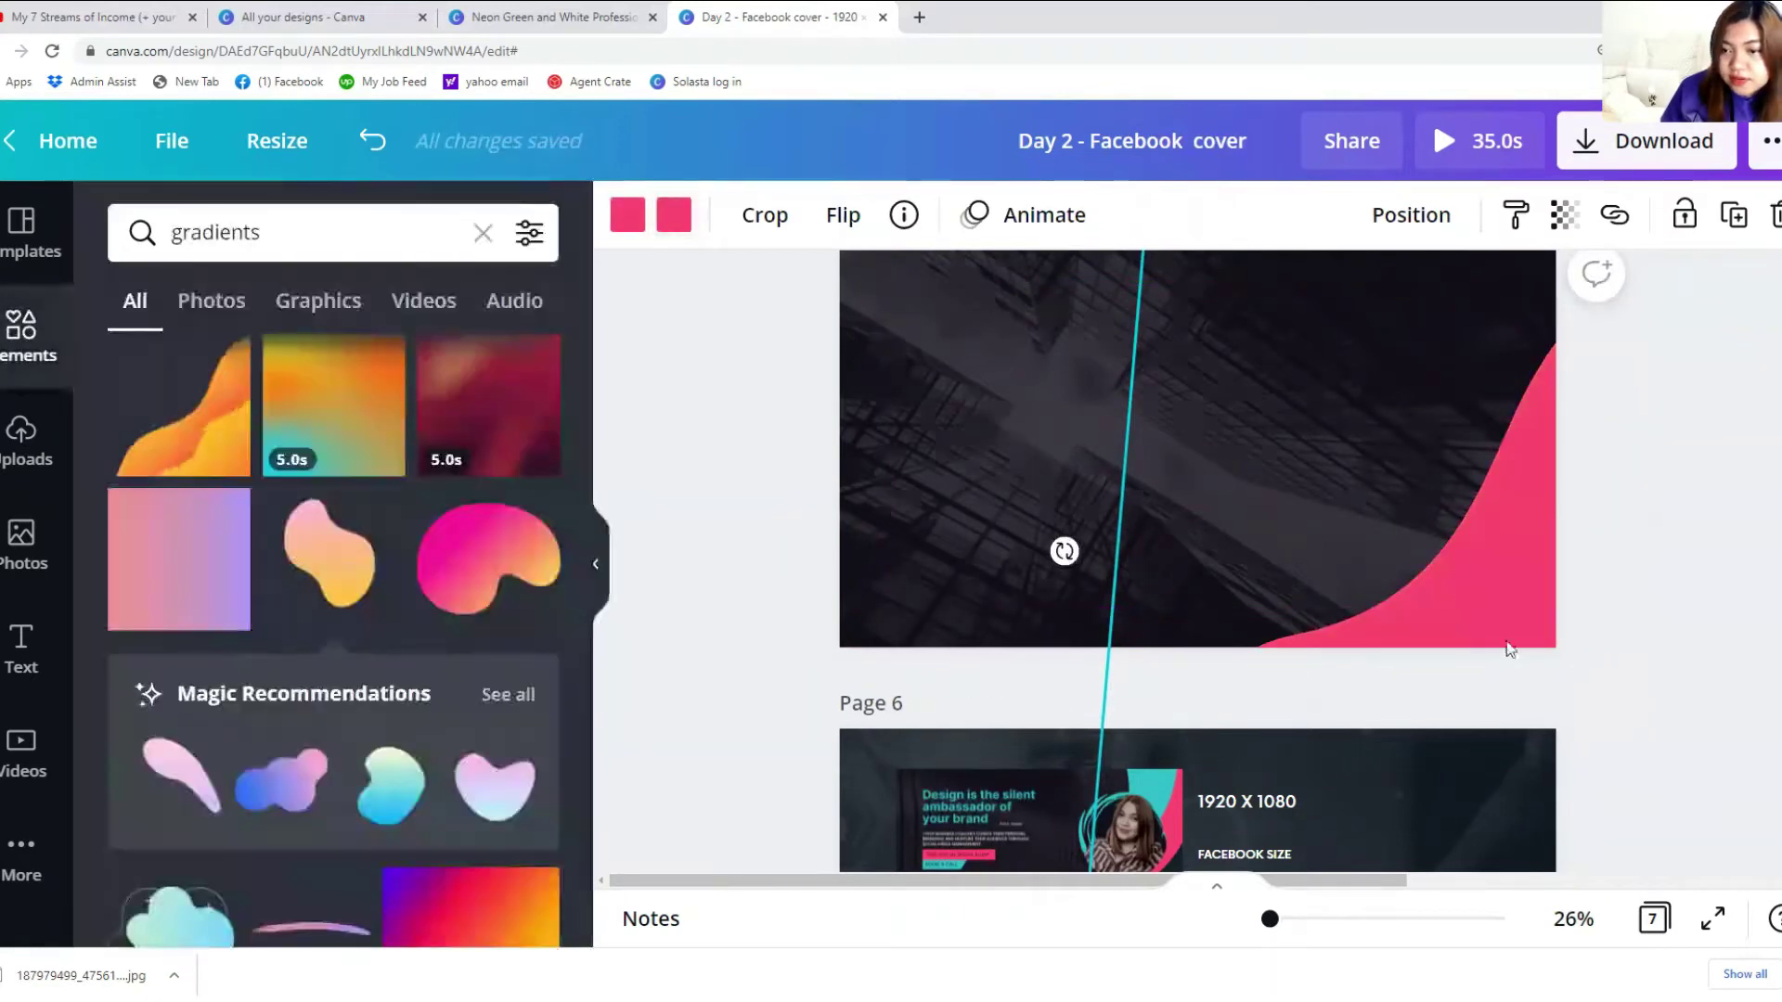
{"action": "scroll", "coordinate": [1458, 590], "scroll_direction": "up", "scroll_amount": 2}
{"action": "left_click", "coordinate": [1073, 636]}
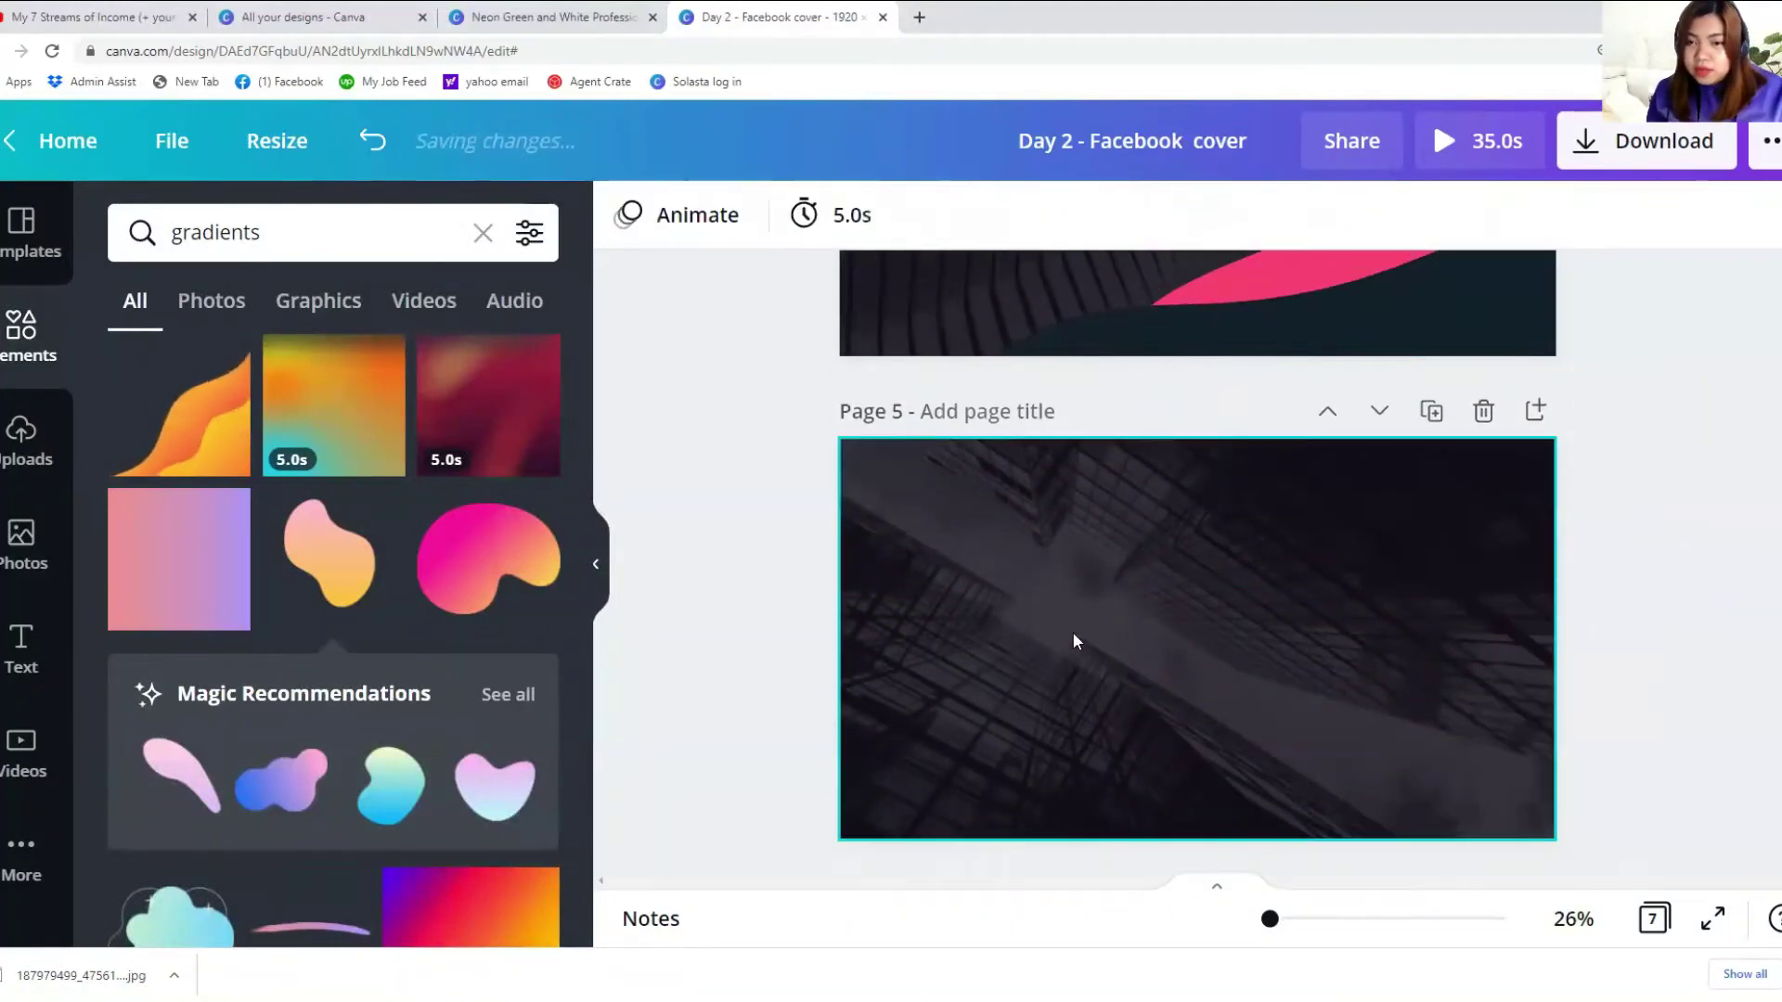
Step: Copy the dark teal curved shape from the bottom of the page 4 cover and paste it onto page 5
{"action": "scroll", "coordinate": [1114, 557], "scroll_direction": "up", "scroll_amount": 2}
{"action": "left_click", "coordinate": [1199, 520]}
{"action": "right_click", "coordinate": [1199, 520]}
{"action": "left_click", "coordinate": [1266, 458]}
{"action": "left_click", "coordinate": [1138, 798]}
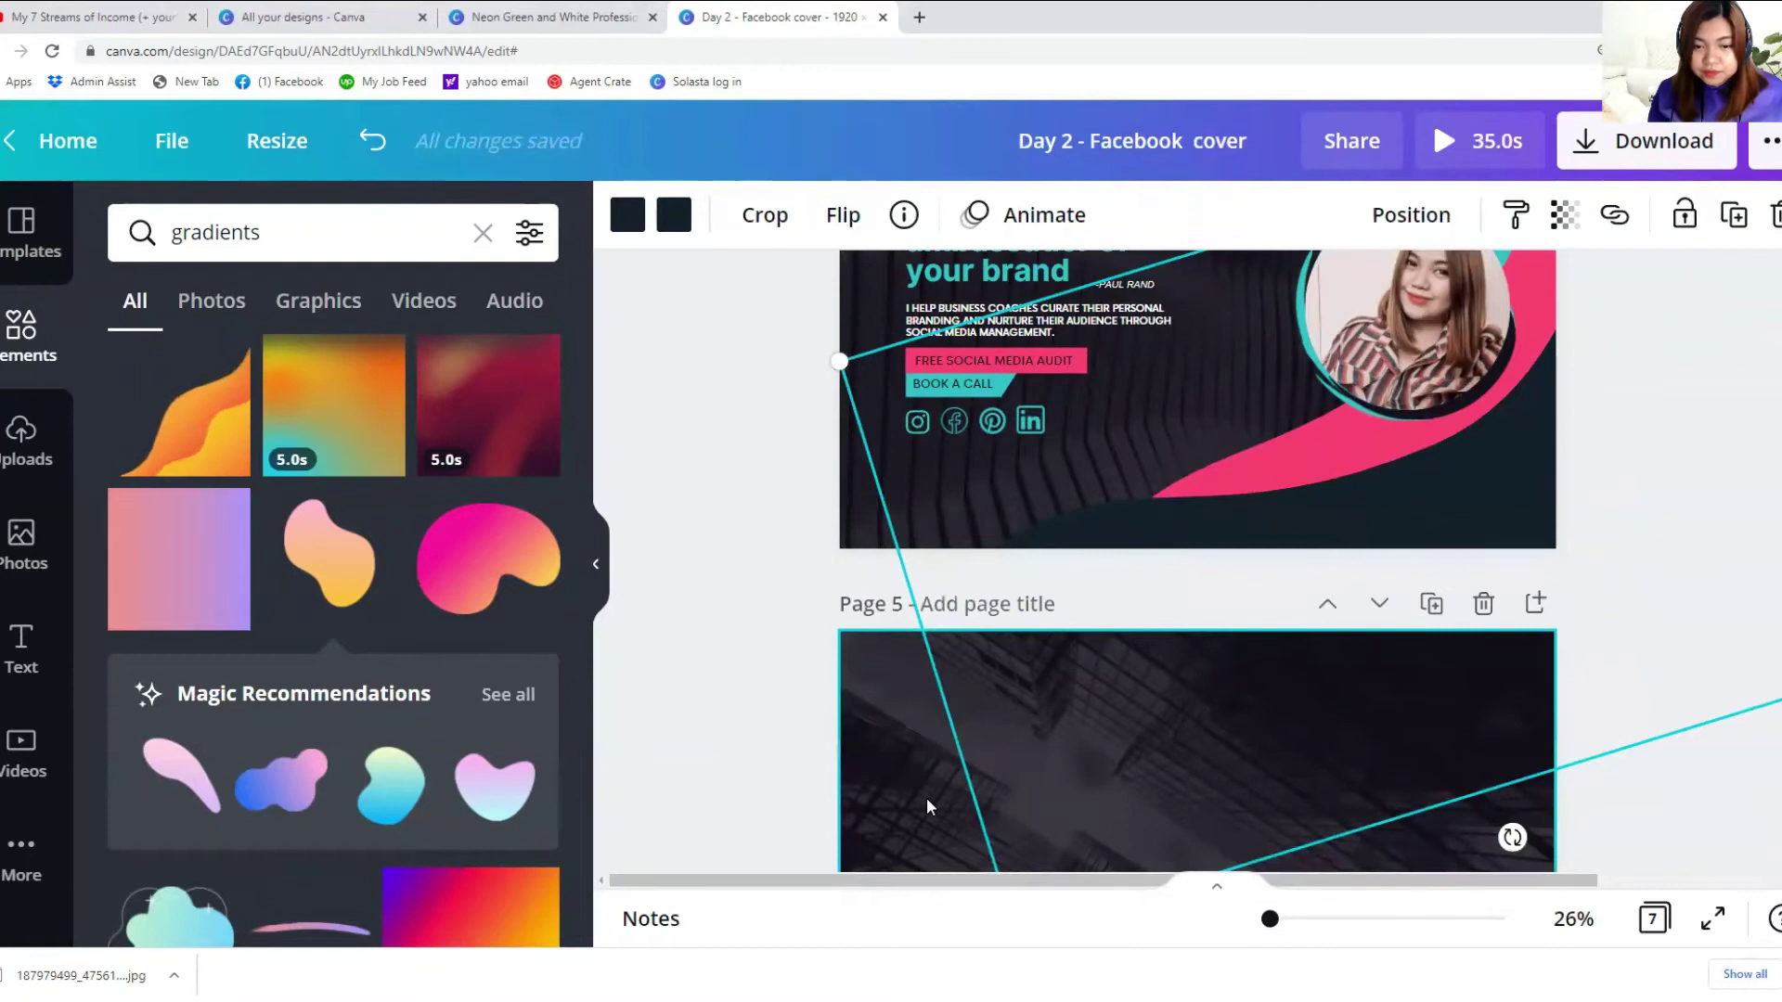
{"action": "key", "text": "ctrl+v"}
{"action": "scroll", "coordinate": [1030, 714], "scroll_direction": "down", "scroll_amount": 1}
{"action": "left_click", "coordinate": [1031, 713]}
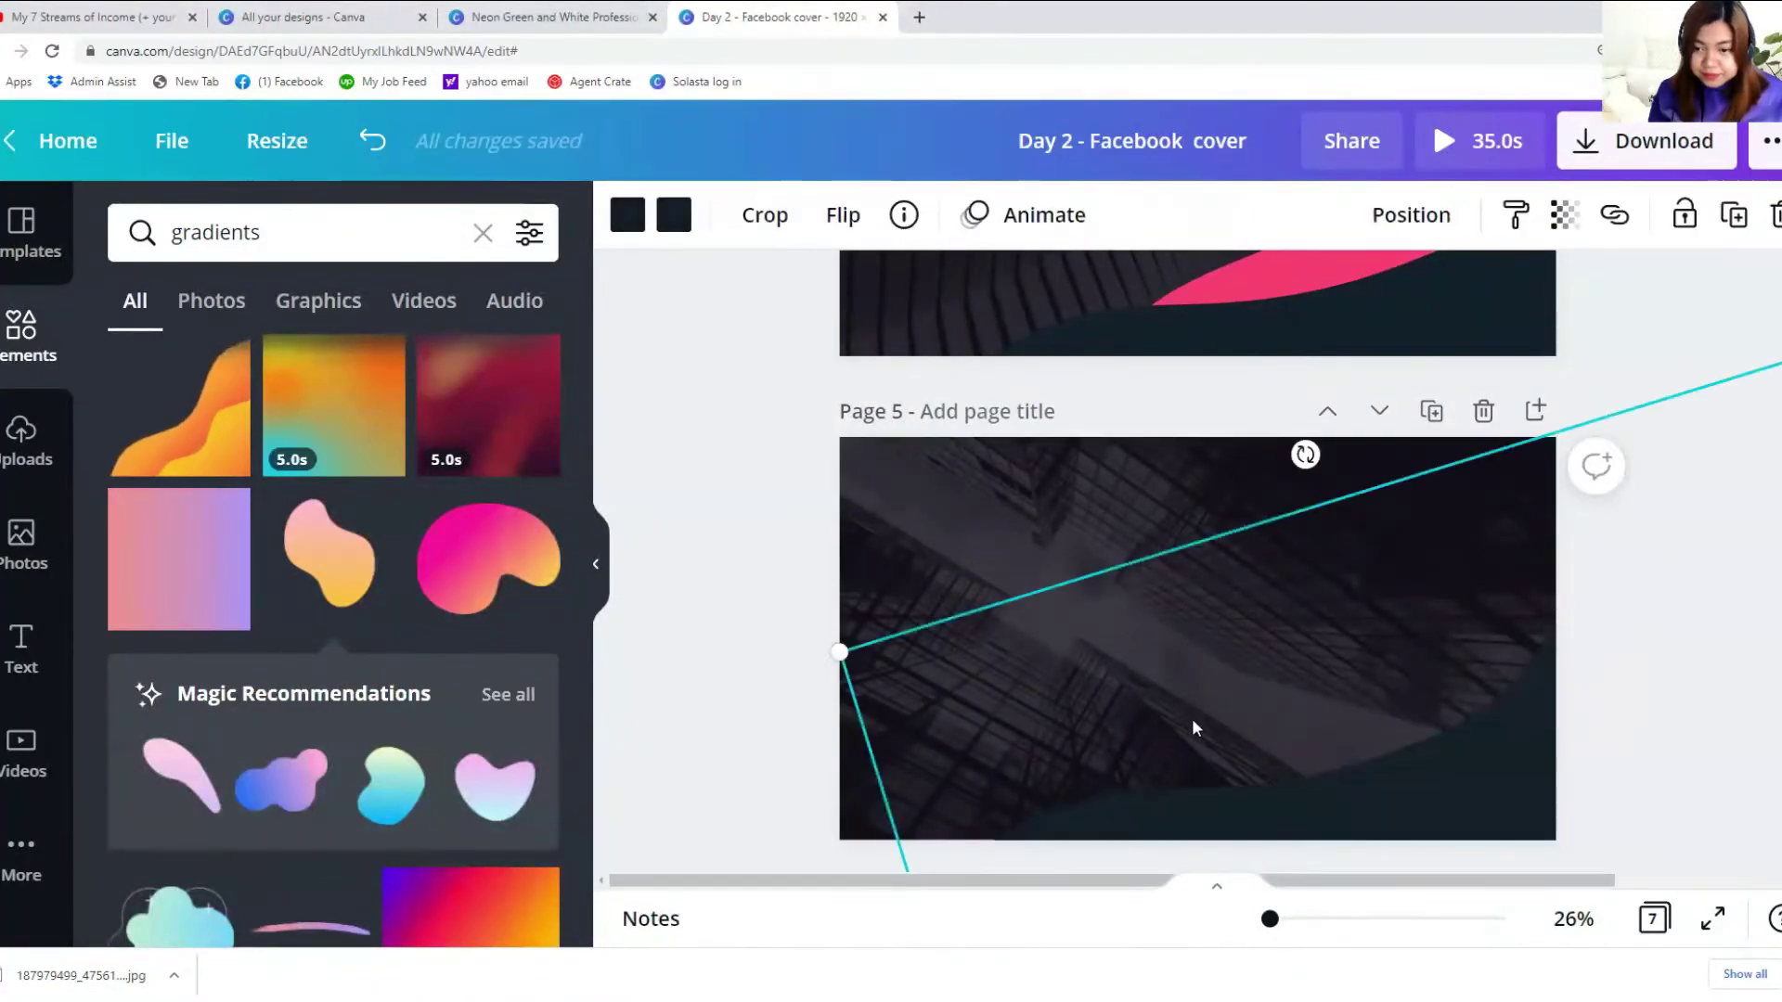
Step: Resize the dark teal shape on page 5 and place it so its curve crosses the page's lower-right corner
{"action": "scroll", "coordinate": [1246, 618], "scroll_direction": "down", "scroll_amount": 1}
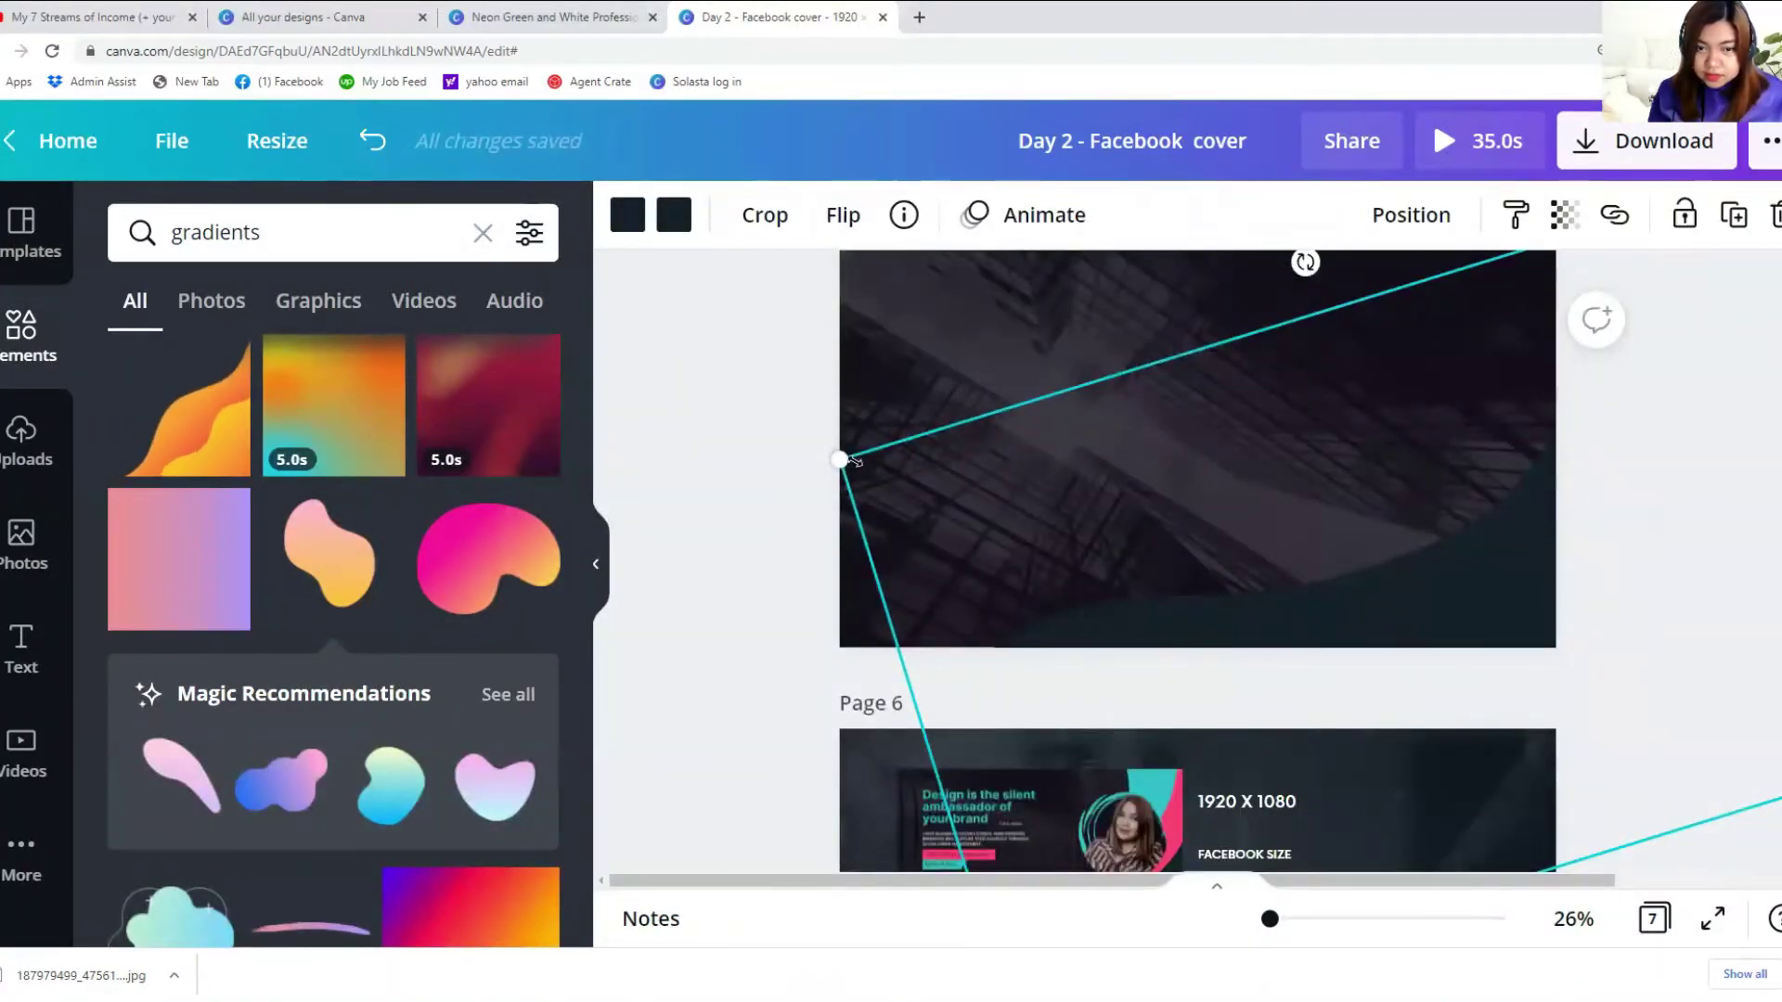
{"action": "left_click_drag", "start_coordinate": [865, 460], "coordinate": [1485, 612]}
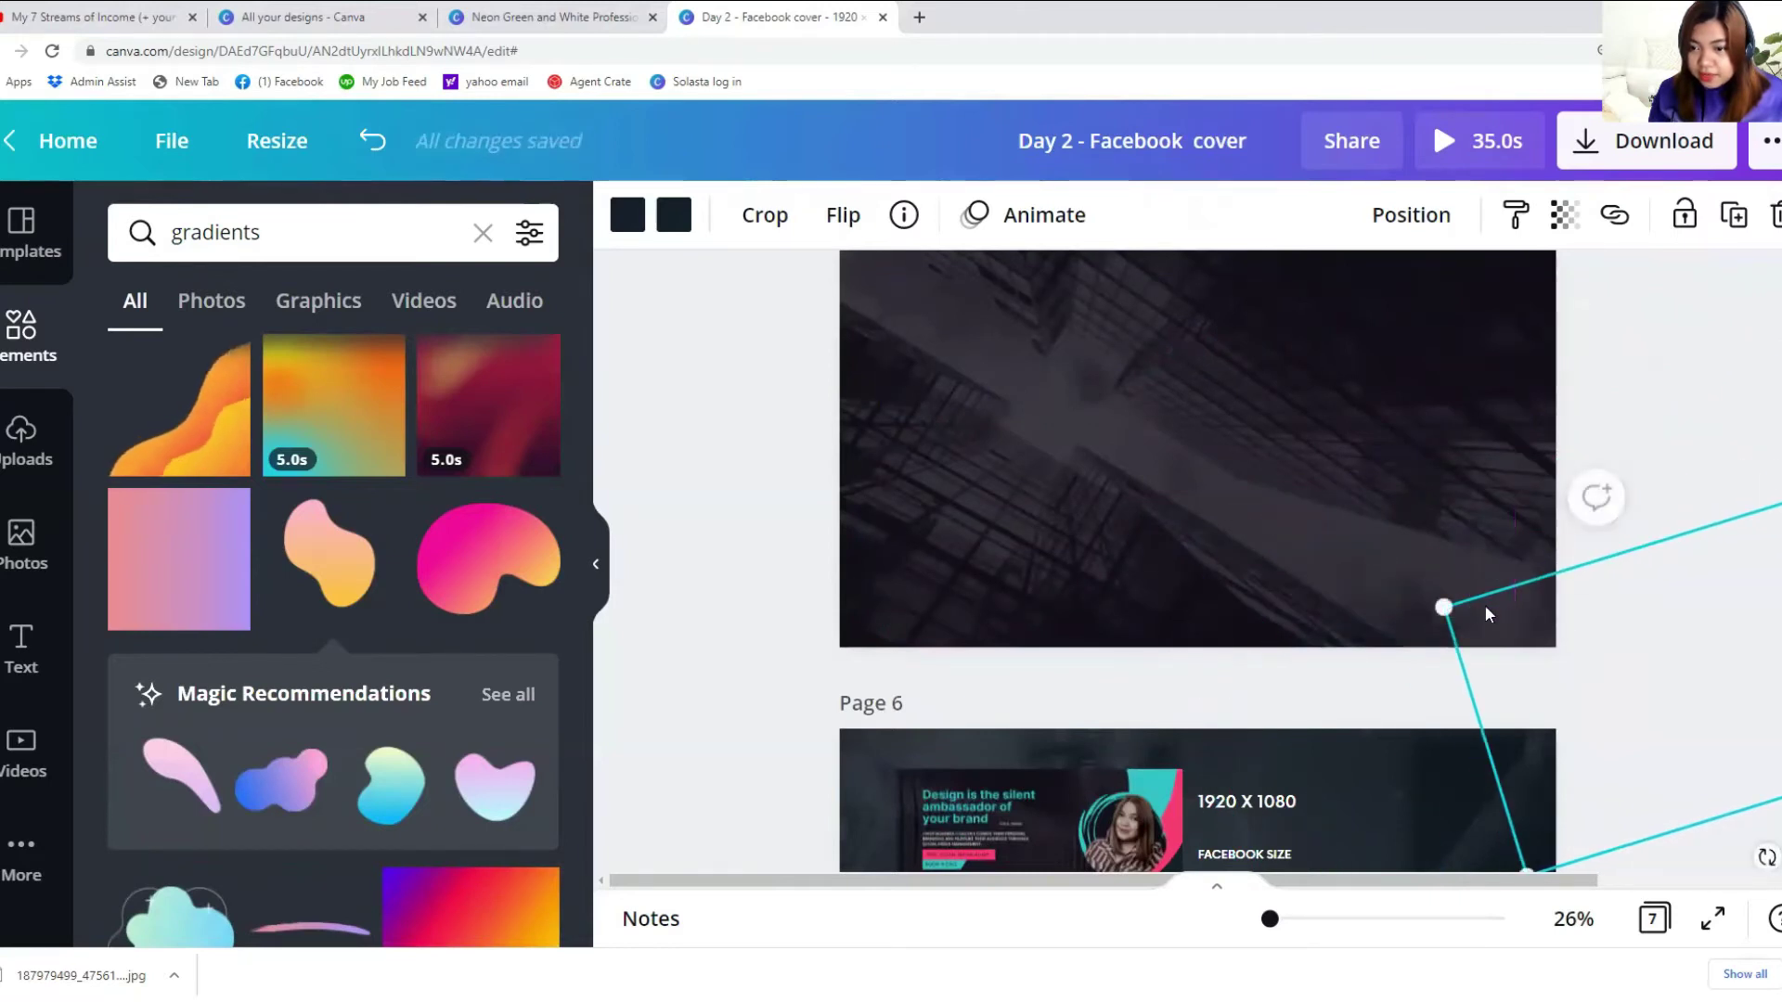
{"action": "key", "text": "ctrl+z"}
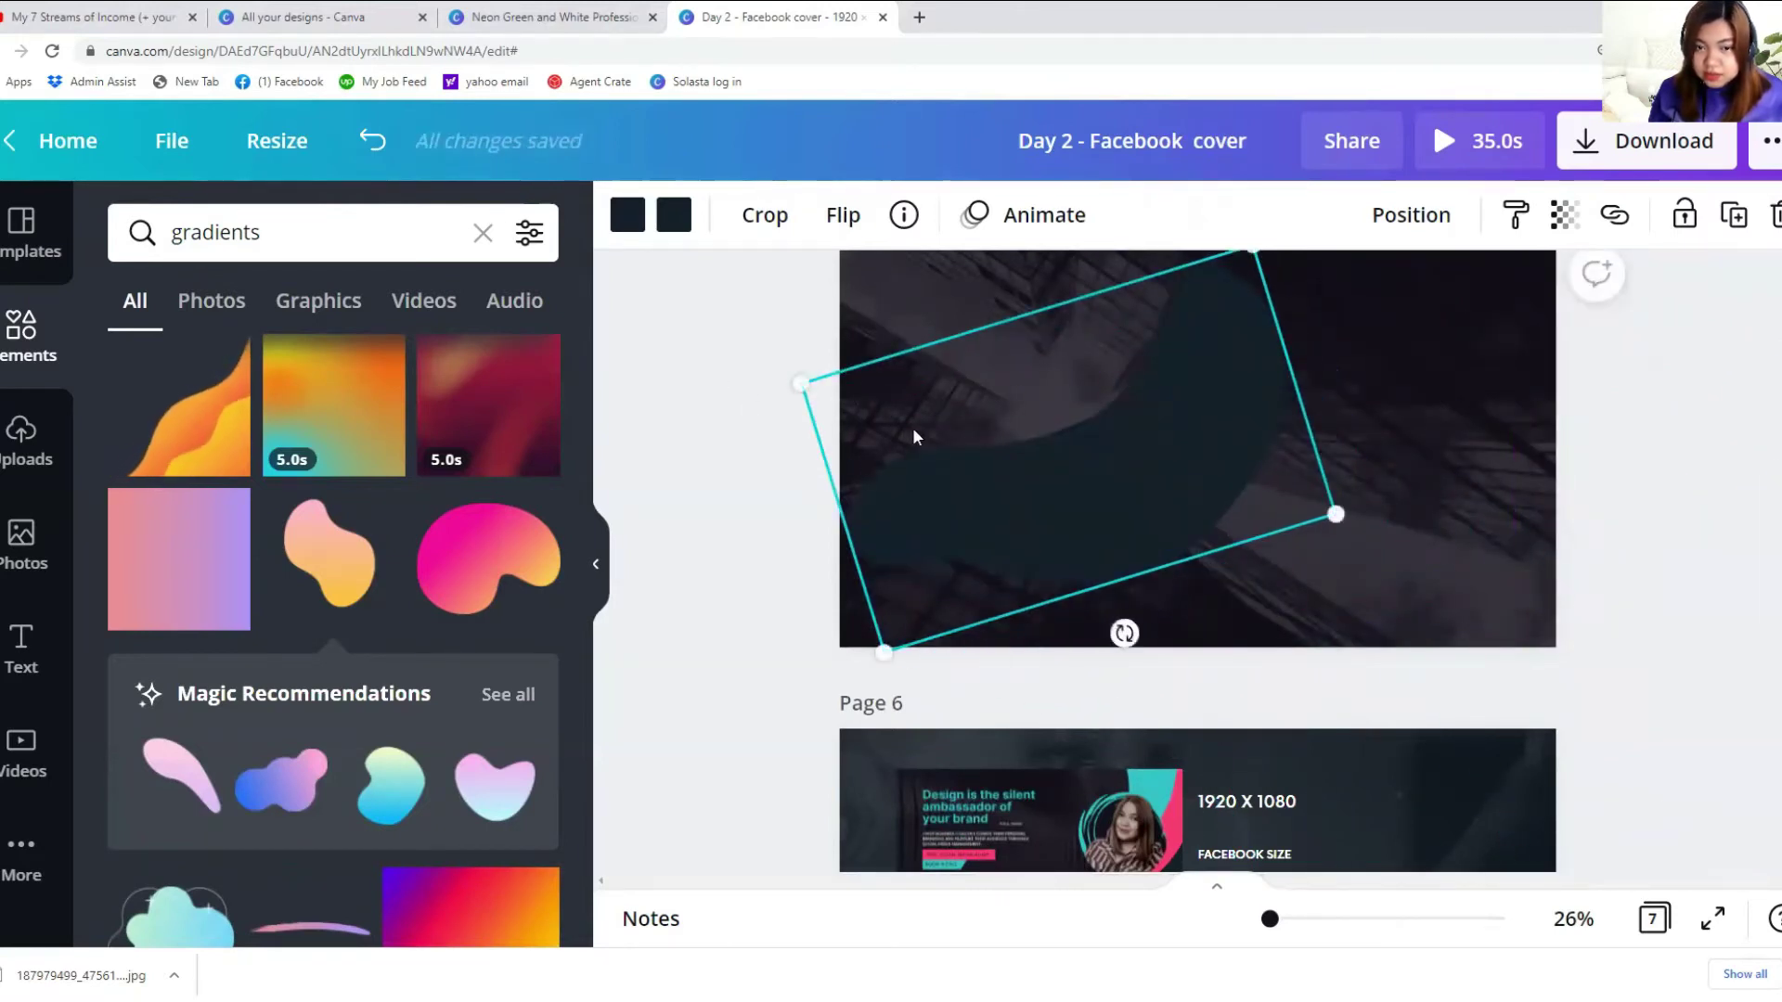
{"action": "left_click_drag", "start_coordinate": [914, 437], "coordinate": [995, 426]}
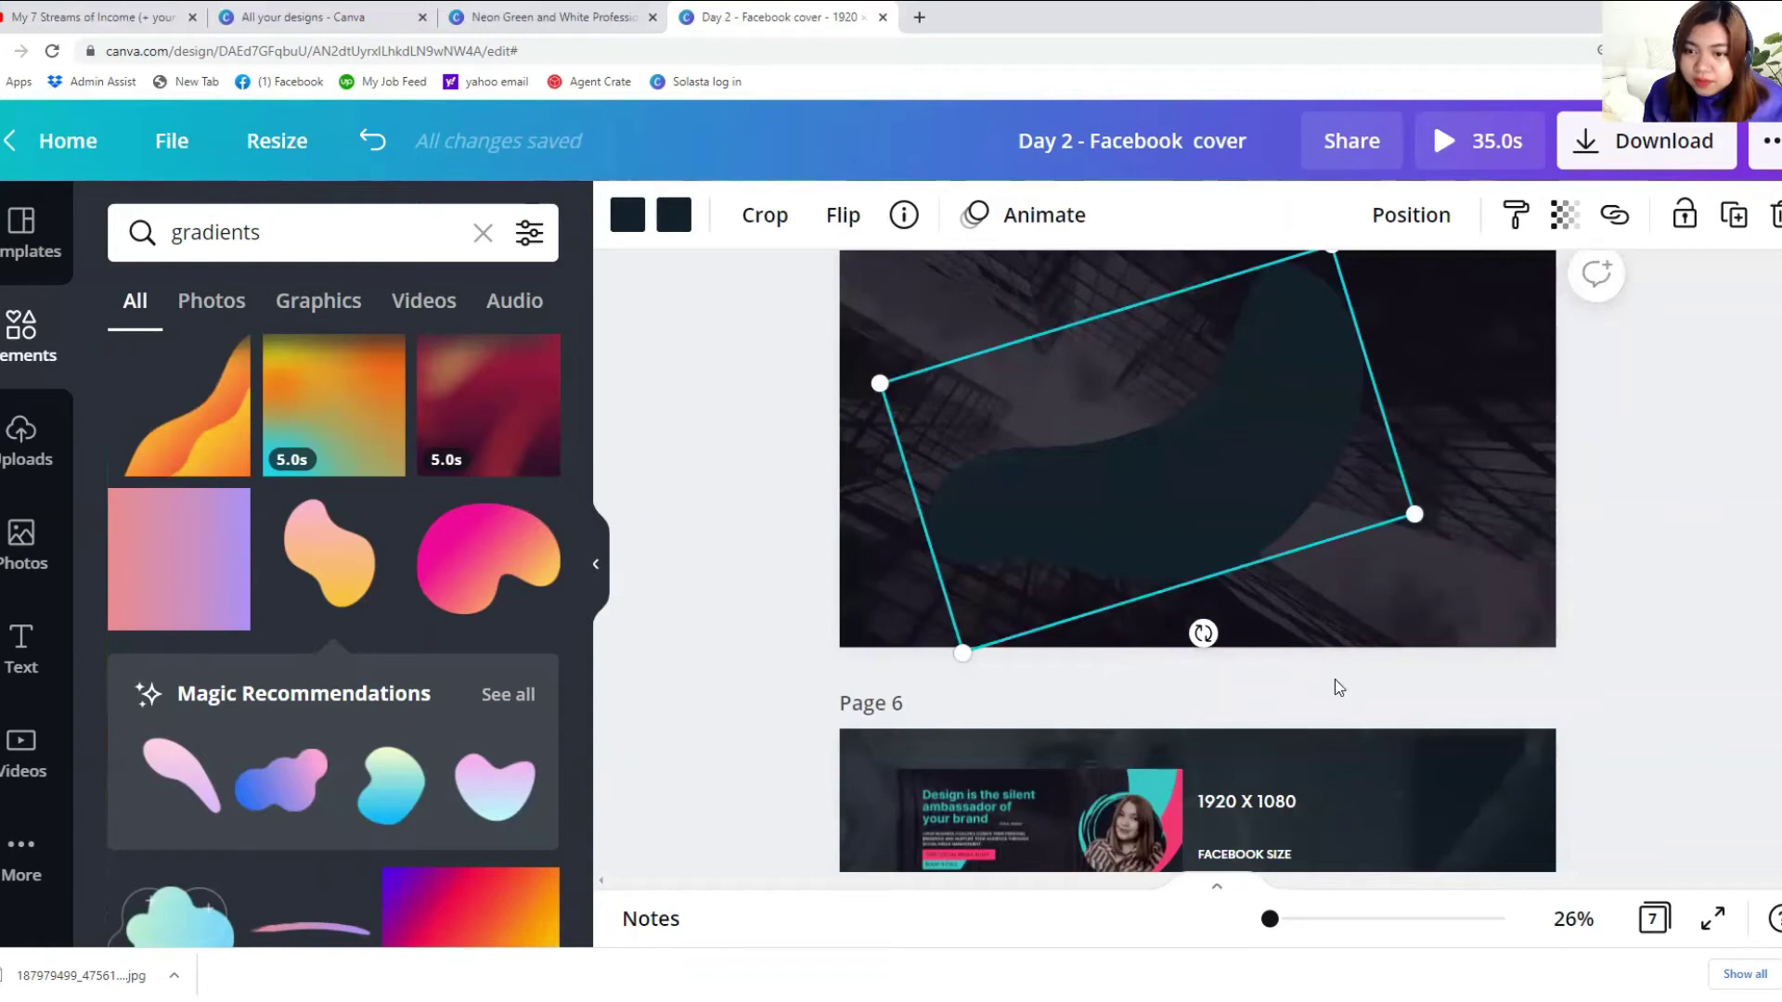
{"action": "left_click_drag", "start_coordinate": [1415, 514], "coordinate": [1745, 686]}
{"action": "left_click_drag", "start_coordinate": [1291, 548], "coordinate": [1386, 649]}
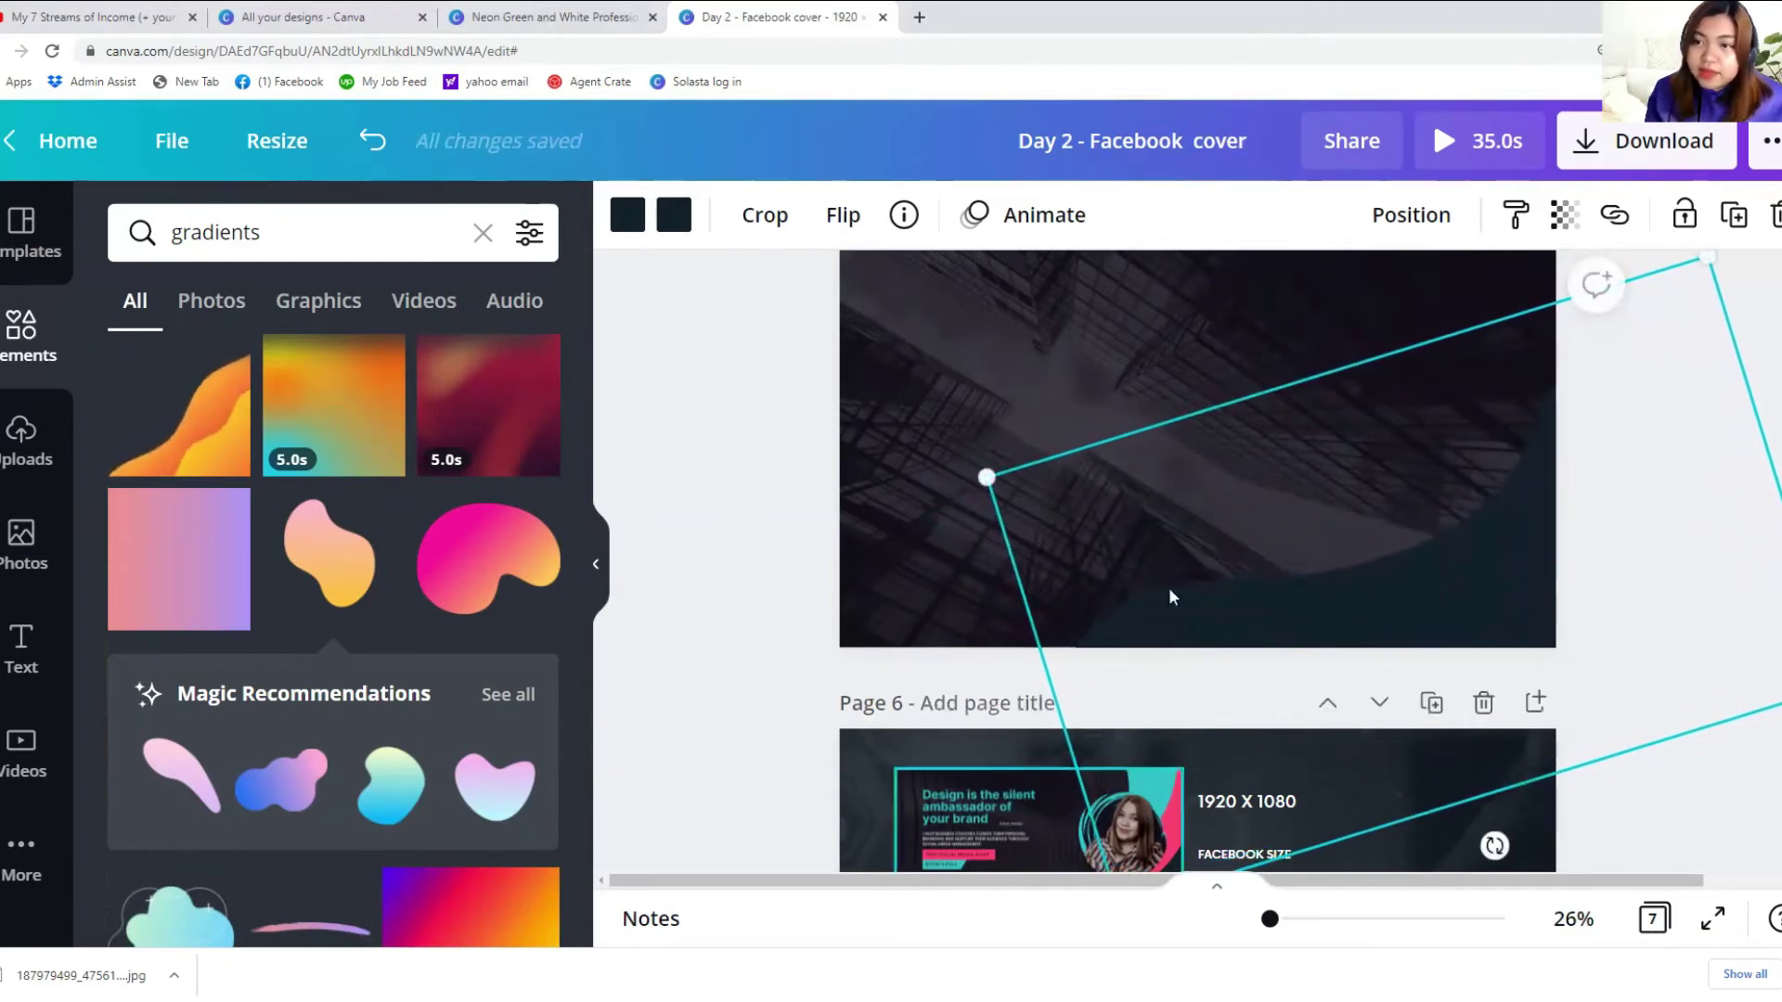
Step: Rotate the dark teal shape slightly counterclockwise and shift it right so its curve meets page 5's right edge
{"action": "left_click_drag", "start_coordinate": [1601, 444], "coordinate": [1608, 452]}
{"action": "left_click_drag", "start_coordinate": [1543, 562], "coordinate": [1537, 505]}
{"action": "left_click_drag", "start_coordinate": [1496, 789], "coordinate": [1572, 785]}
{"action": "left_click_drag", "start_coordinate": [1512, 453], "coordinate": [1578, 442]}
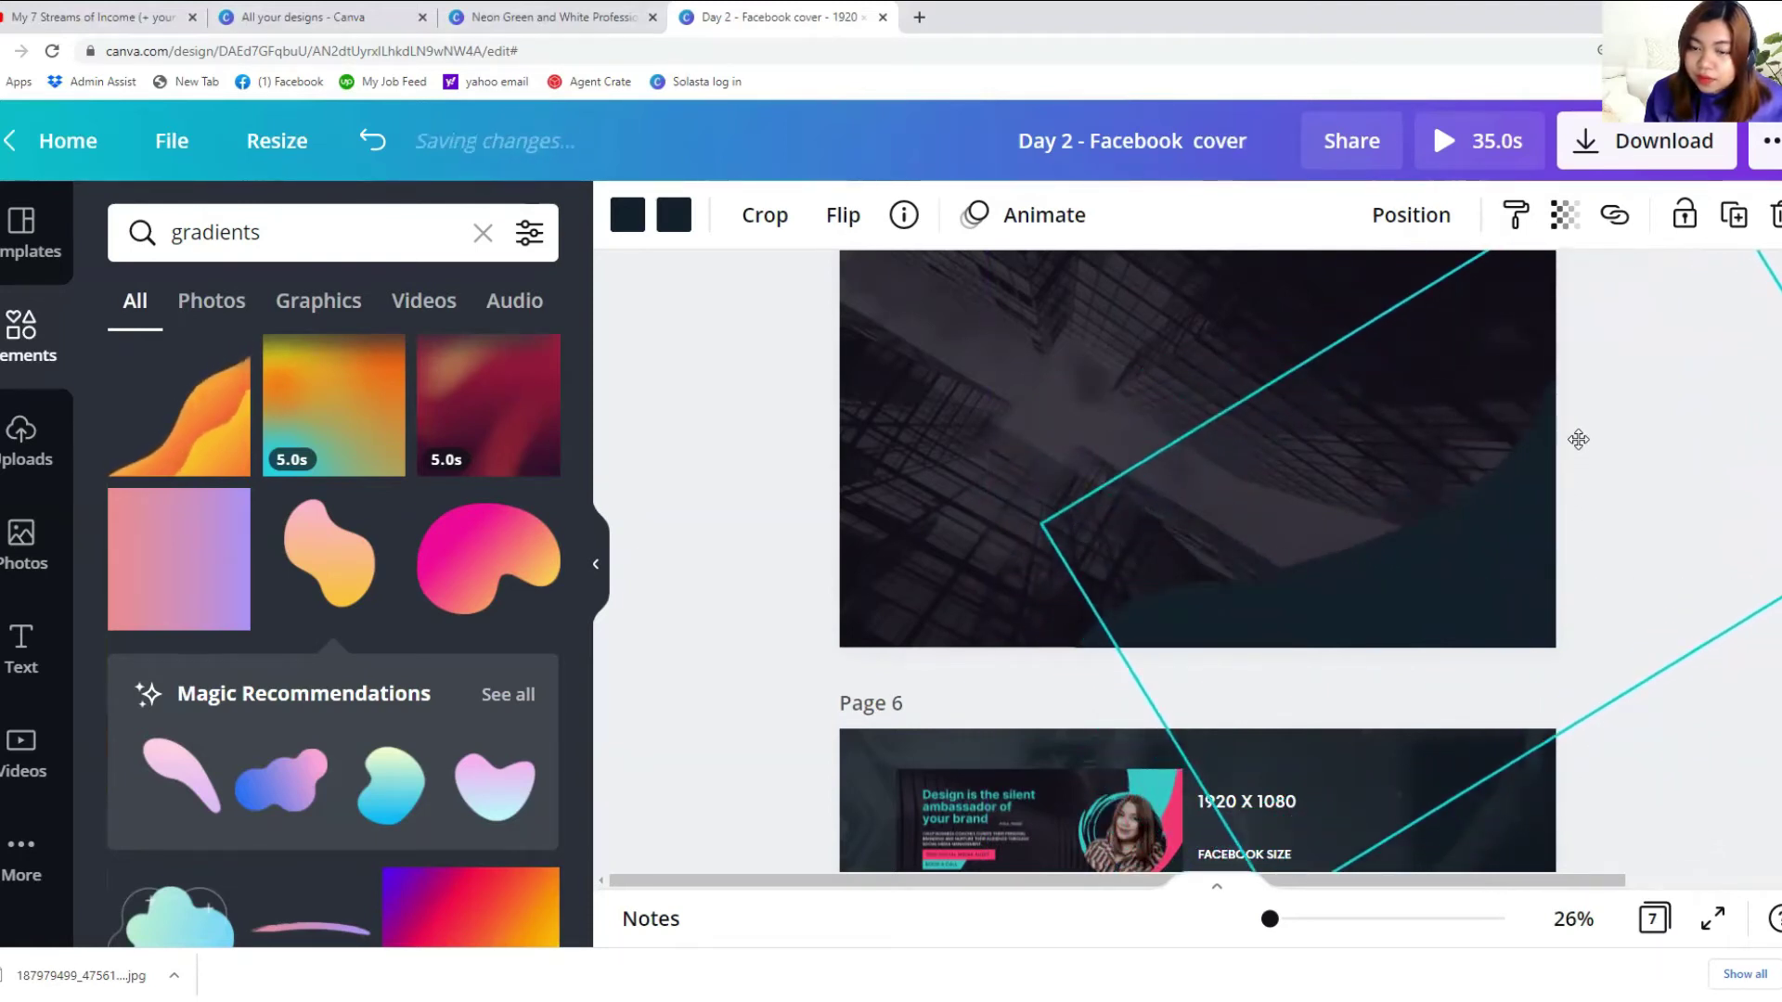
Step: Recolour both gradient colours of the upper dark curved shape on page 5 with the bright pink document colour
{"action": "left_click", "coordinate": [628, 215]}
{"action": "left_click", "coordinate": [445, 454]}
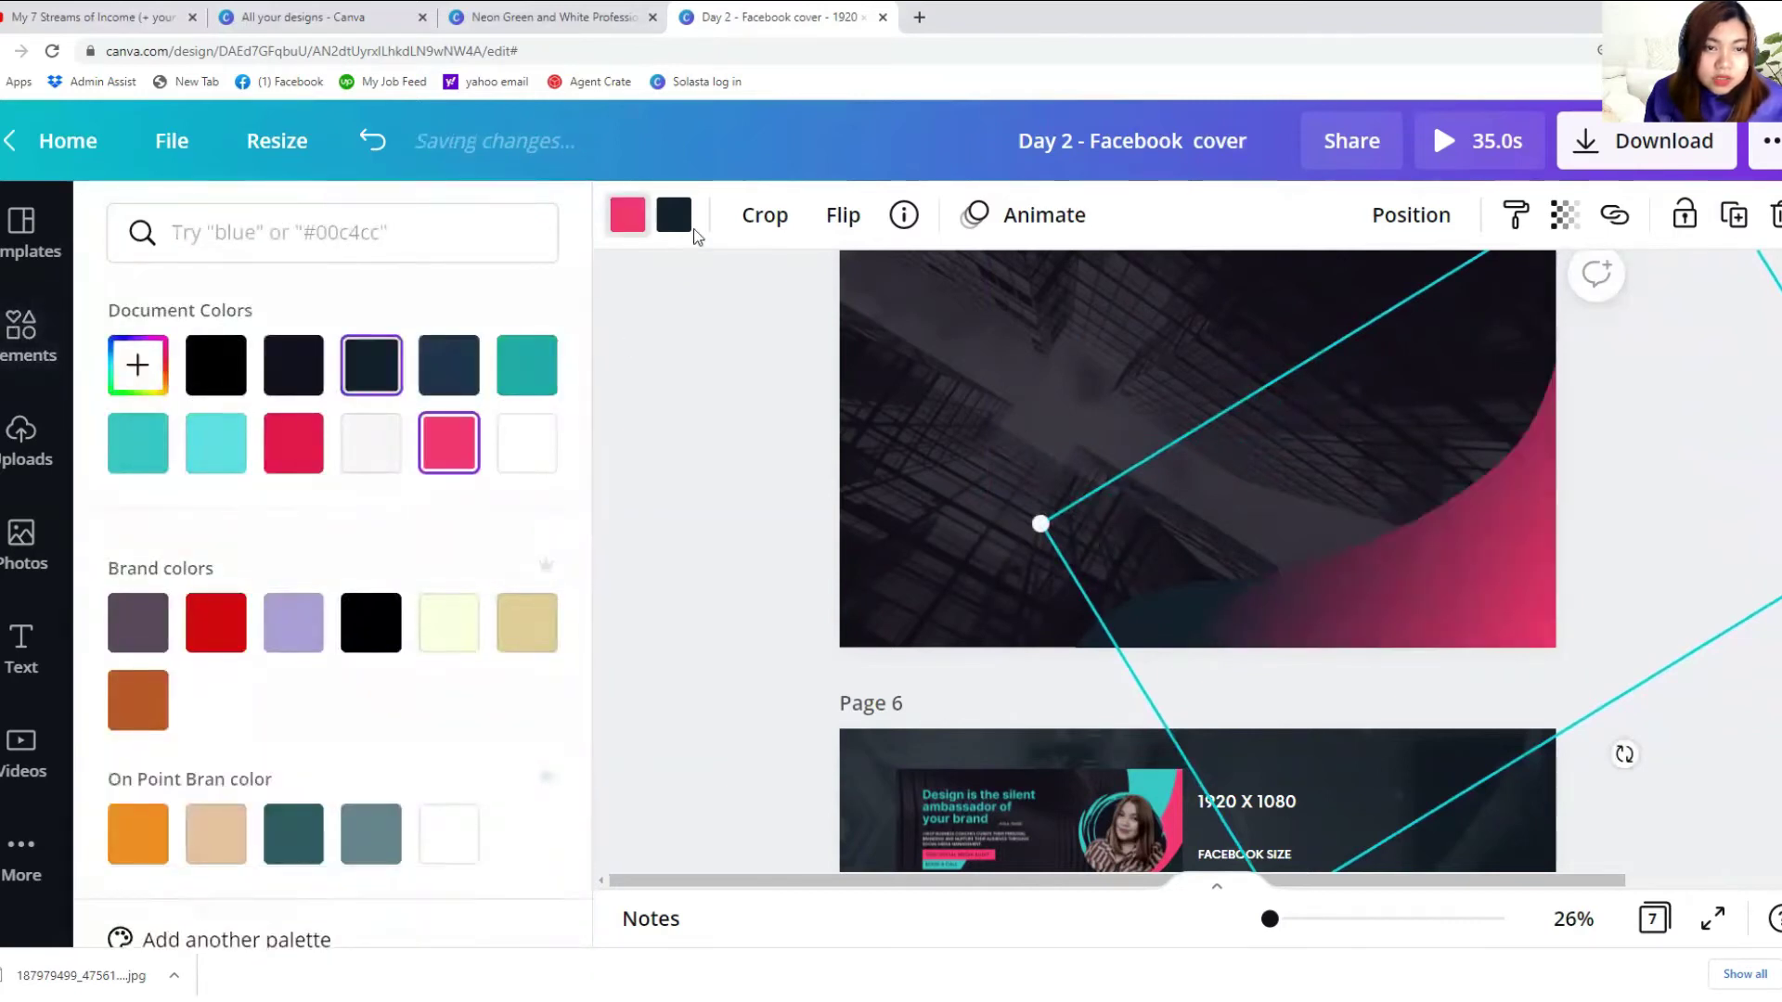
{"action": "key", "text": "Escape"}
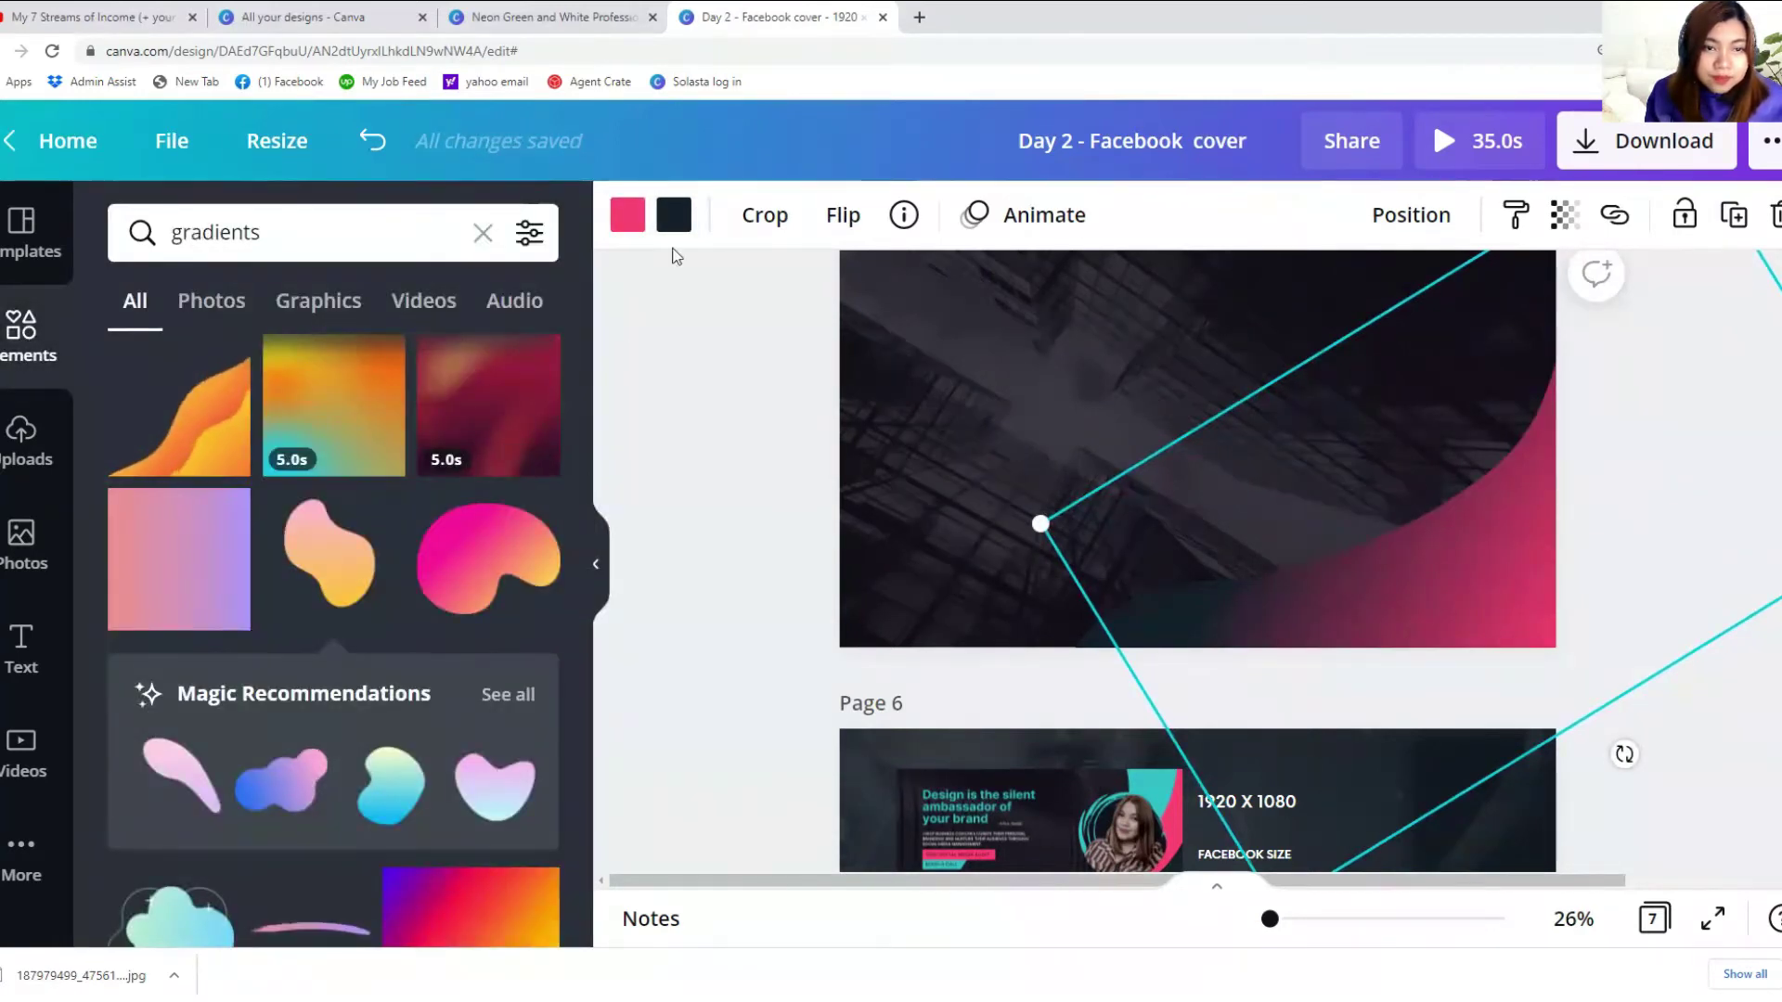
{"action": "left_click", "coordinate": [674, 215]}
{"action": "left_click", "coordinate": [448, 443]}
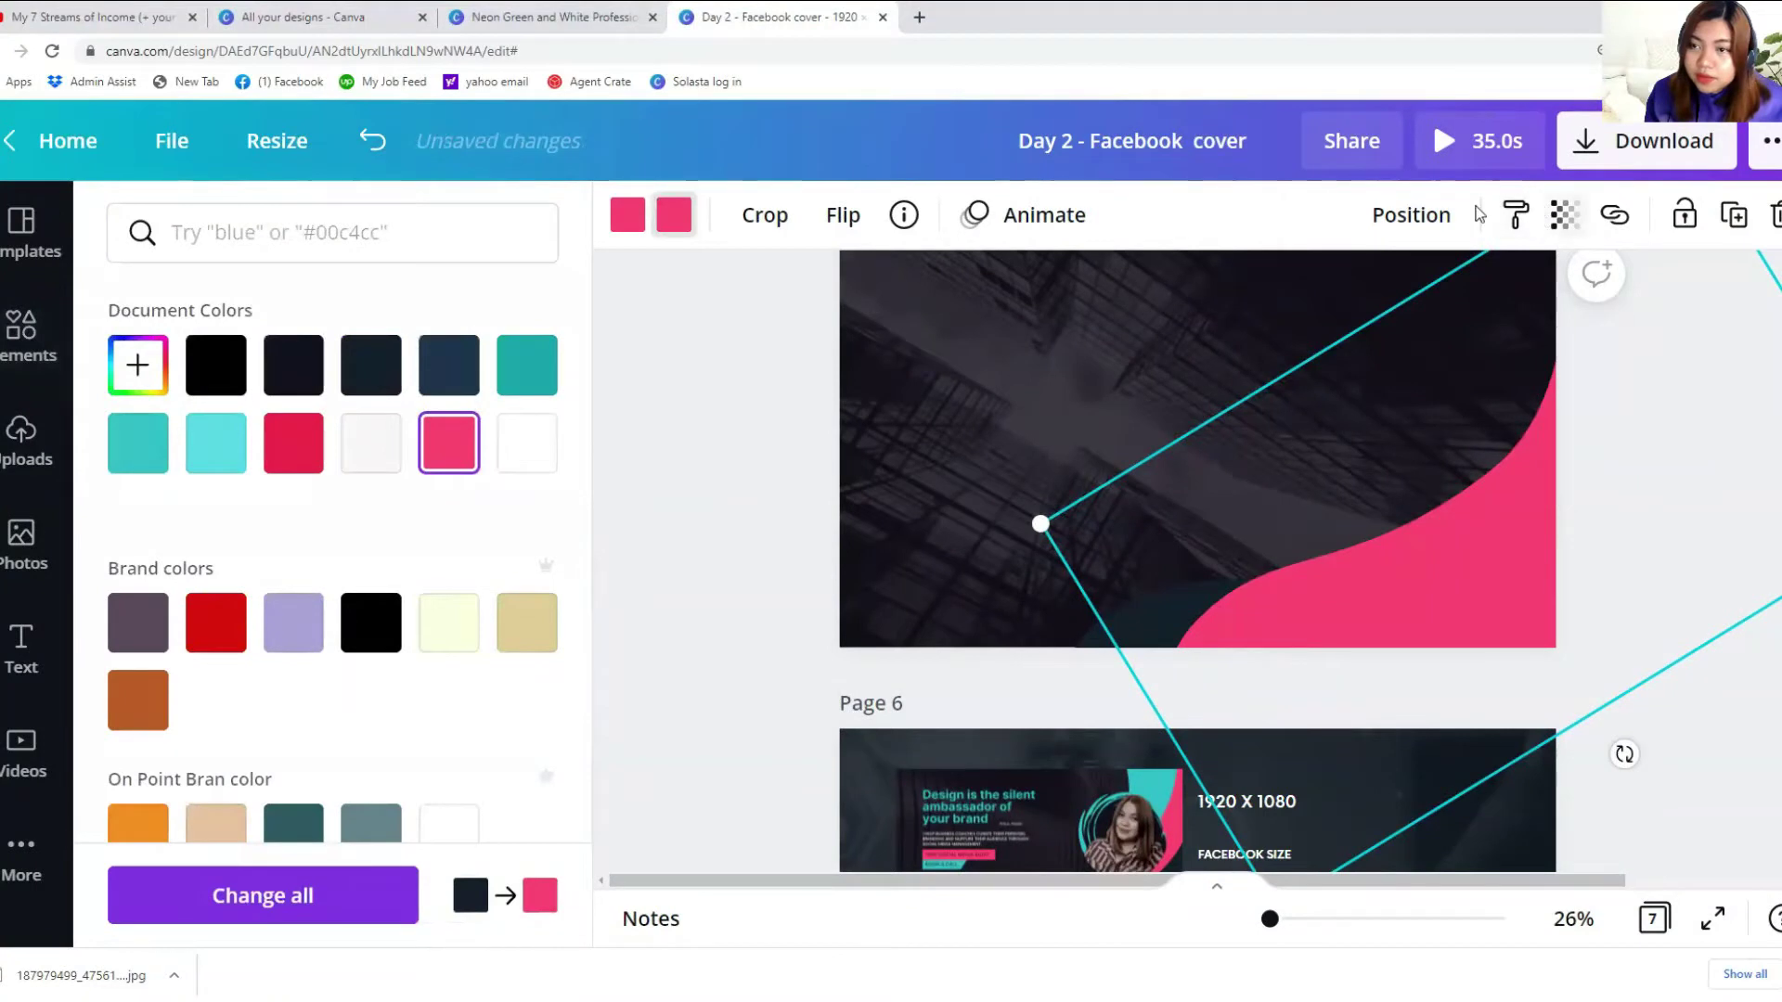
Step: Send the pink shape behind the dark teal one and shift it up so a curved pink band shows above it
{"action": "left_click", "coordinate": [1416, 215]}
{"action": "left_click_drag", "start_coordinate": [1662, 485], "coordinate": [1662, 454]}
{"action": "scroll", "coordinate": [1602, 518], "scroll_direction": "up", "scroll_amount": 2}
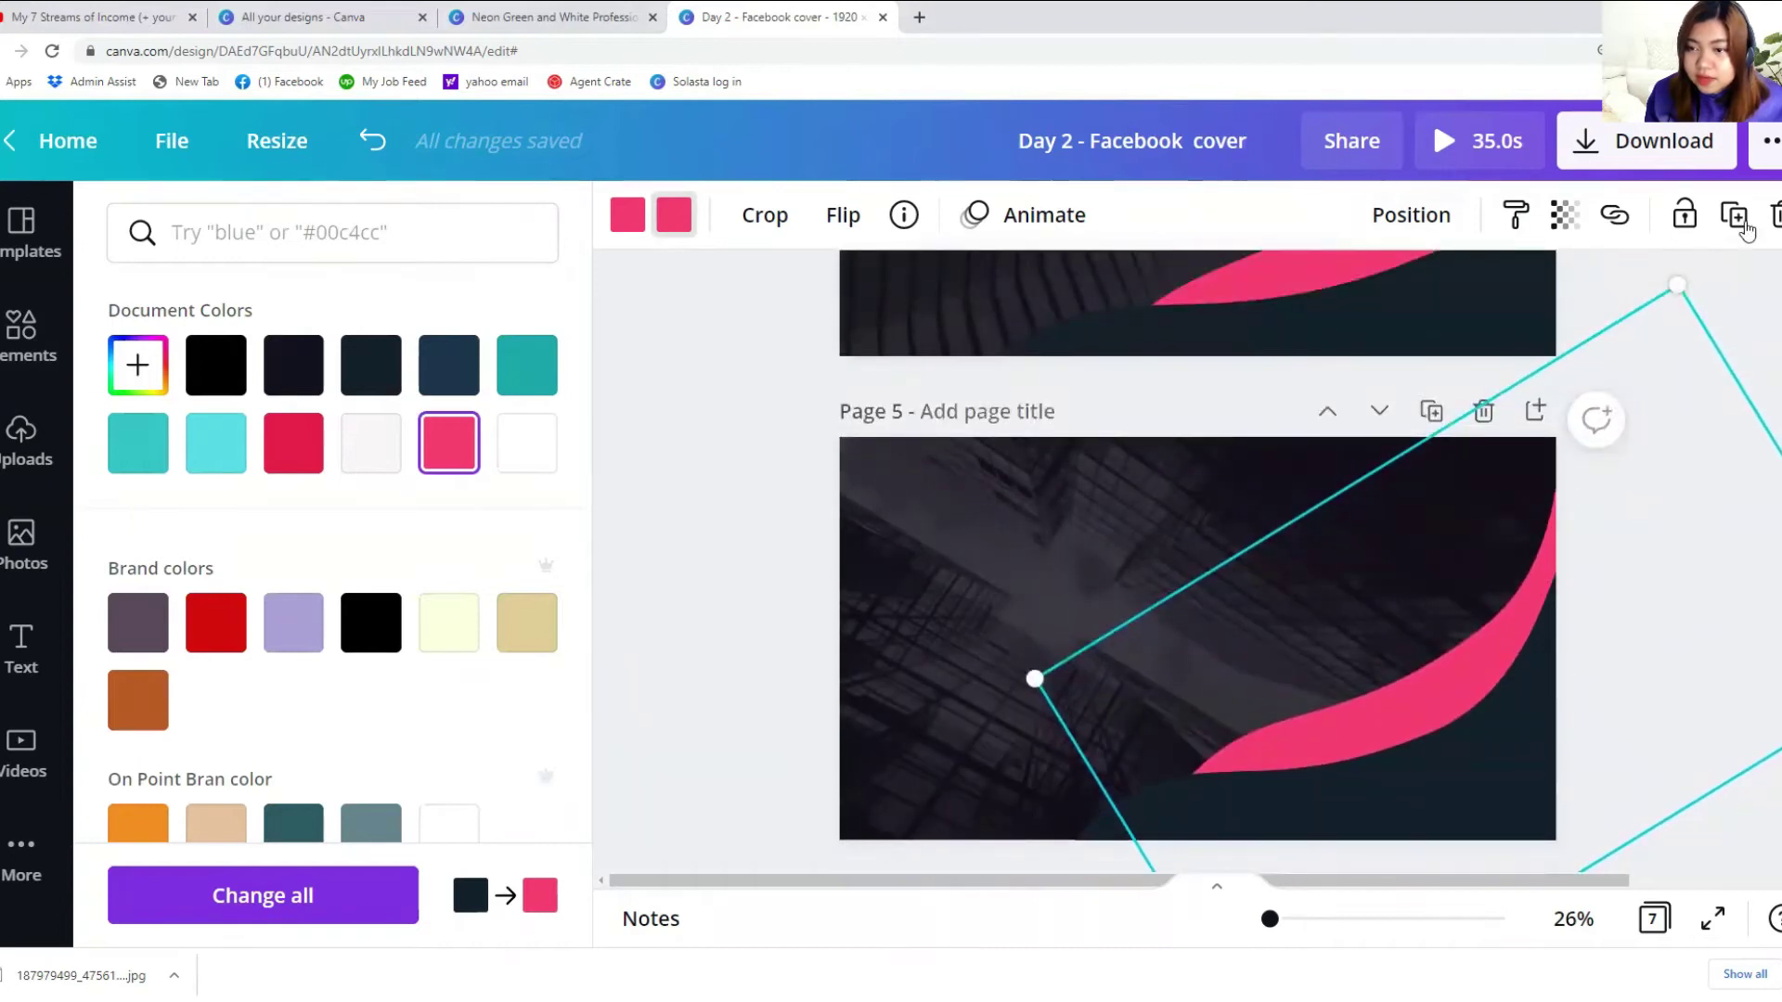
Step: Duplicate the pink shape, rotate the copy nearly upright and place it over the right side of page 5
{"action": "left_click", "coordinate": [1732, 217]}
{"action": "left_click_drag", "start_coordinate": [1312, 437], "coordinate": [1141, 641]}
{"action": "left_click_drag", "start_coordinate": [1468, 657], "coordinate": [1421, 643]}
Step: Recolour both colours of the upright copy light turquoise and send it behind the pink and dark teal shapes
{"action": "left_click", "coordinate": [198, 433]}
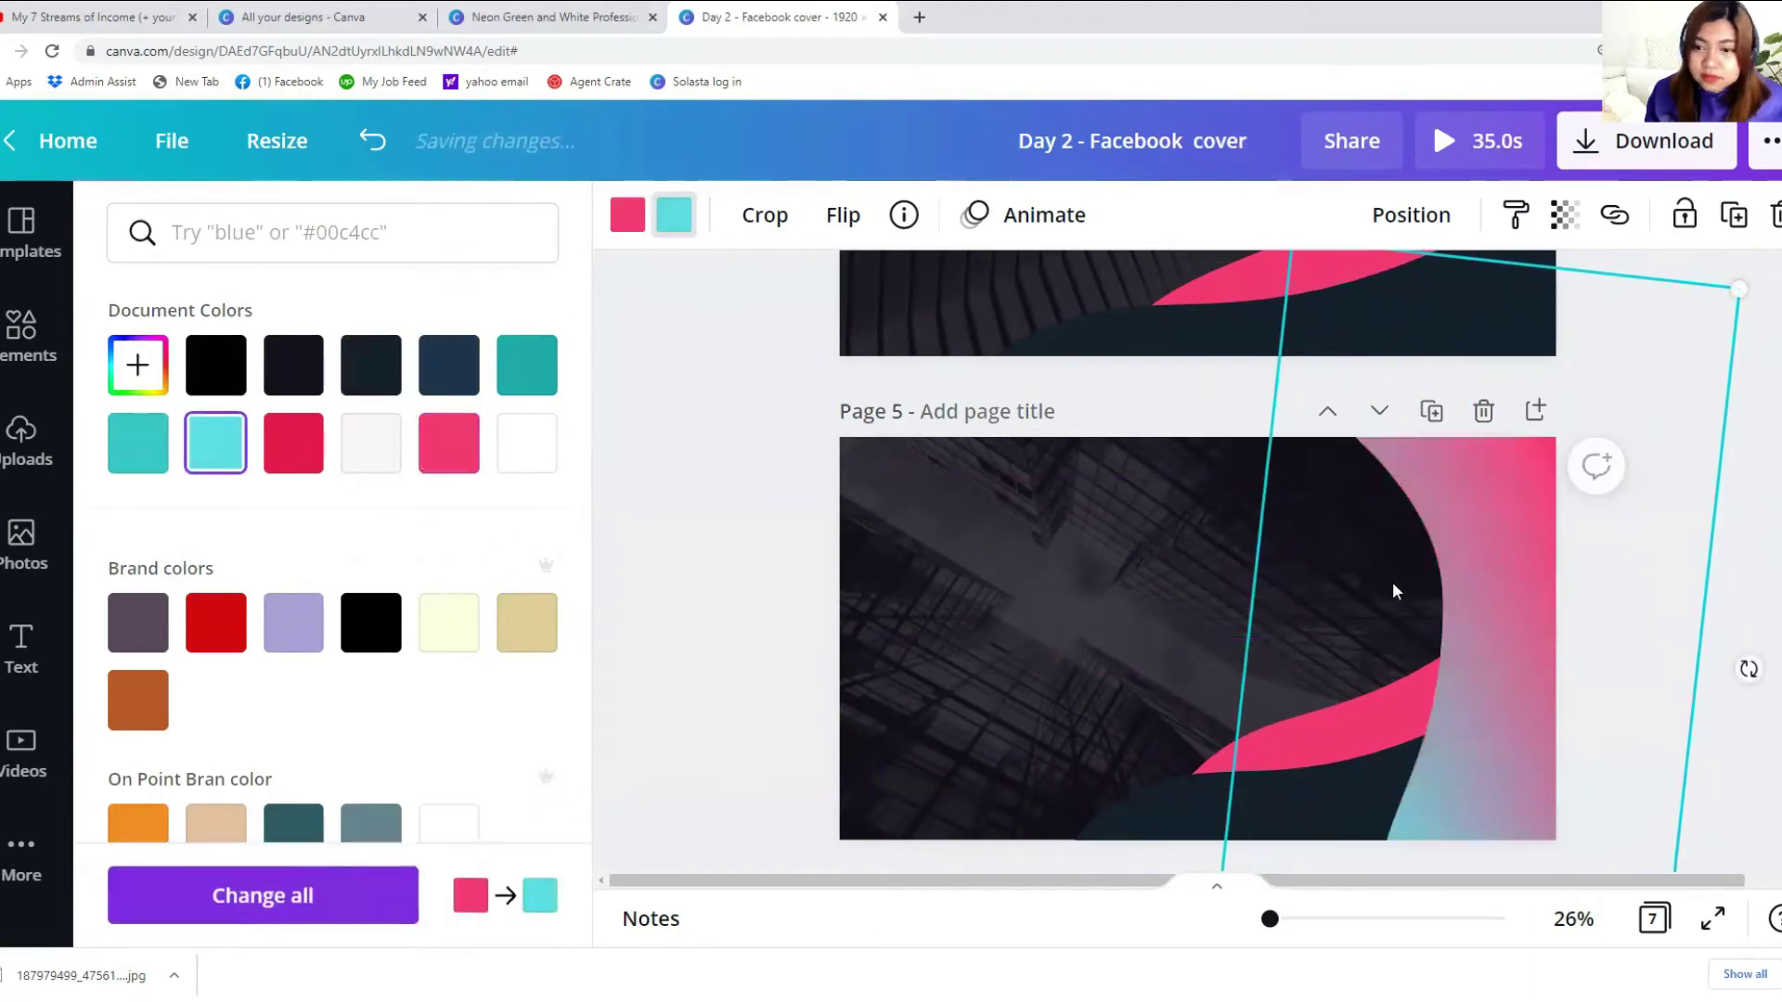
{"action": "left_click", "coordinate": [233, 443]}
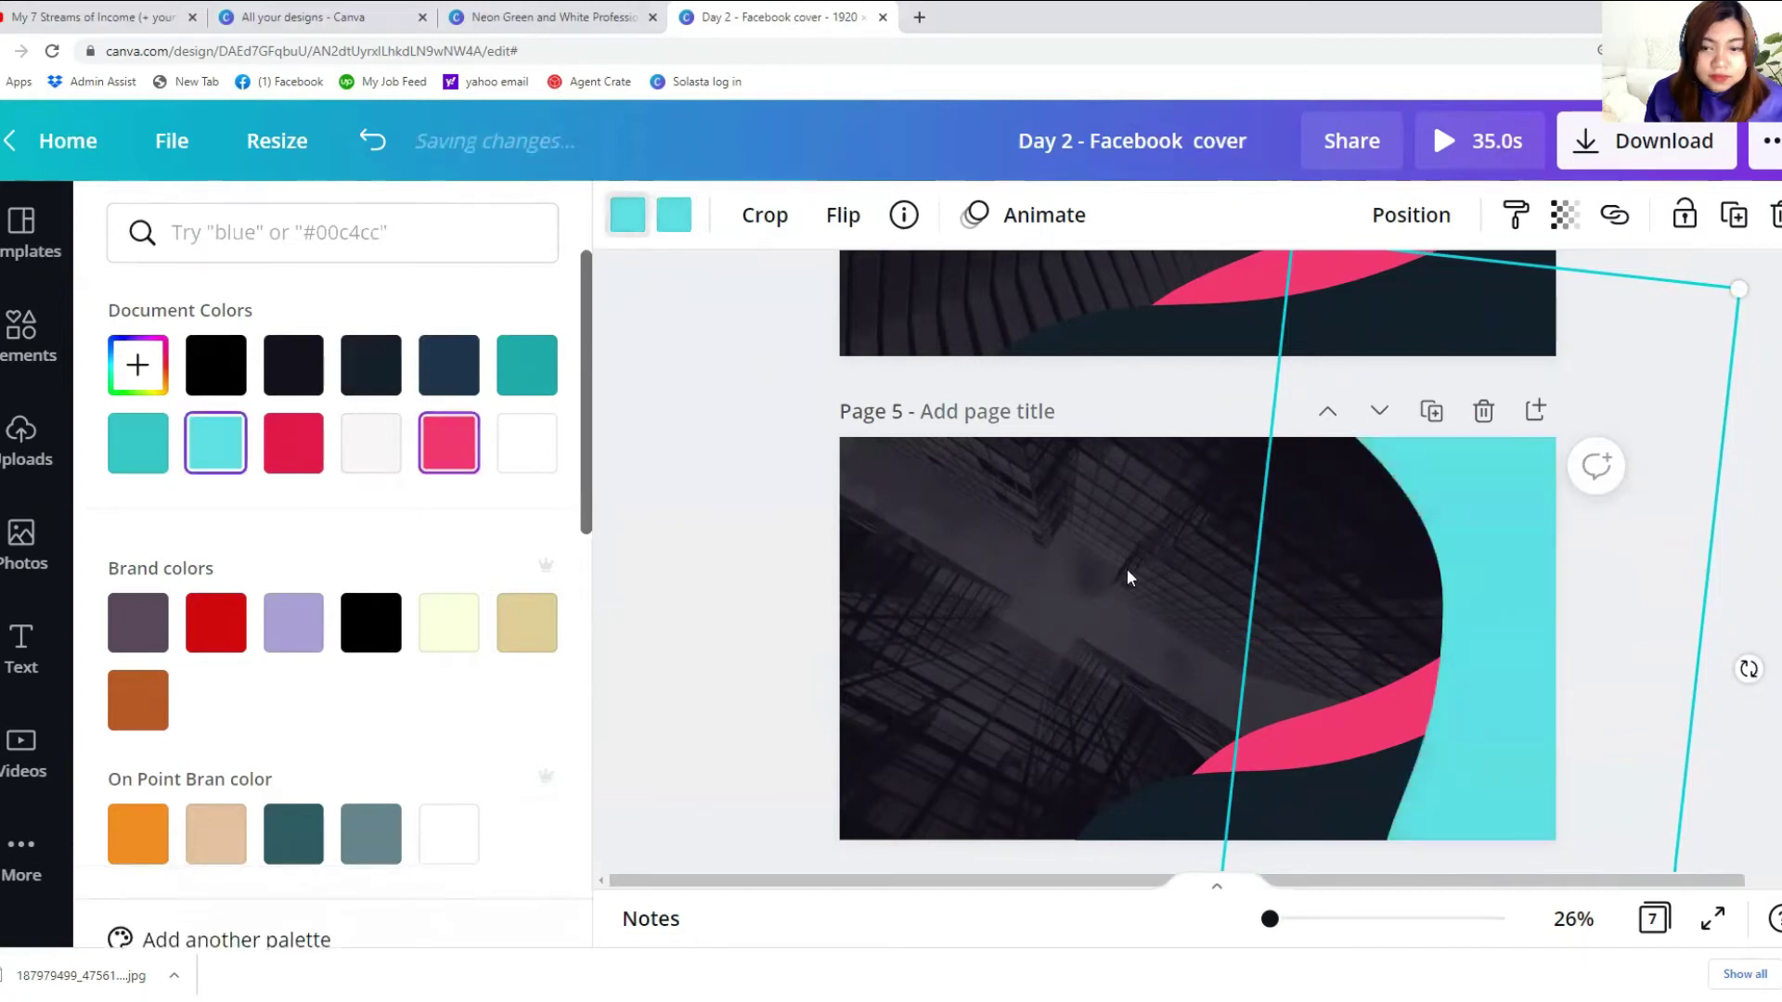
{"action": "mouse_move", "coordinate": [1747, 668]}
{"action": "left_mouse_down"}
{"action": "mouse_move", "coordinate": [1757, 637]}
{"action": "mouse_move", "coordinate": [1754, 665]}
{"action": "left_mouse_up"}
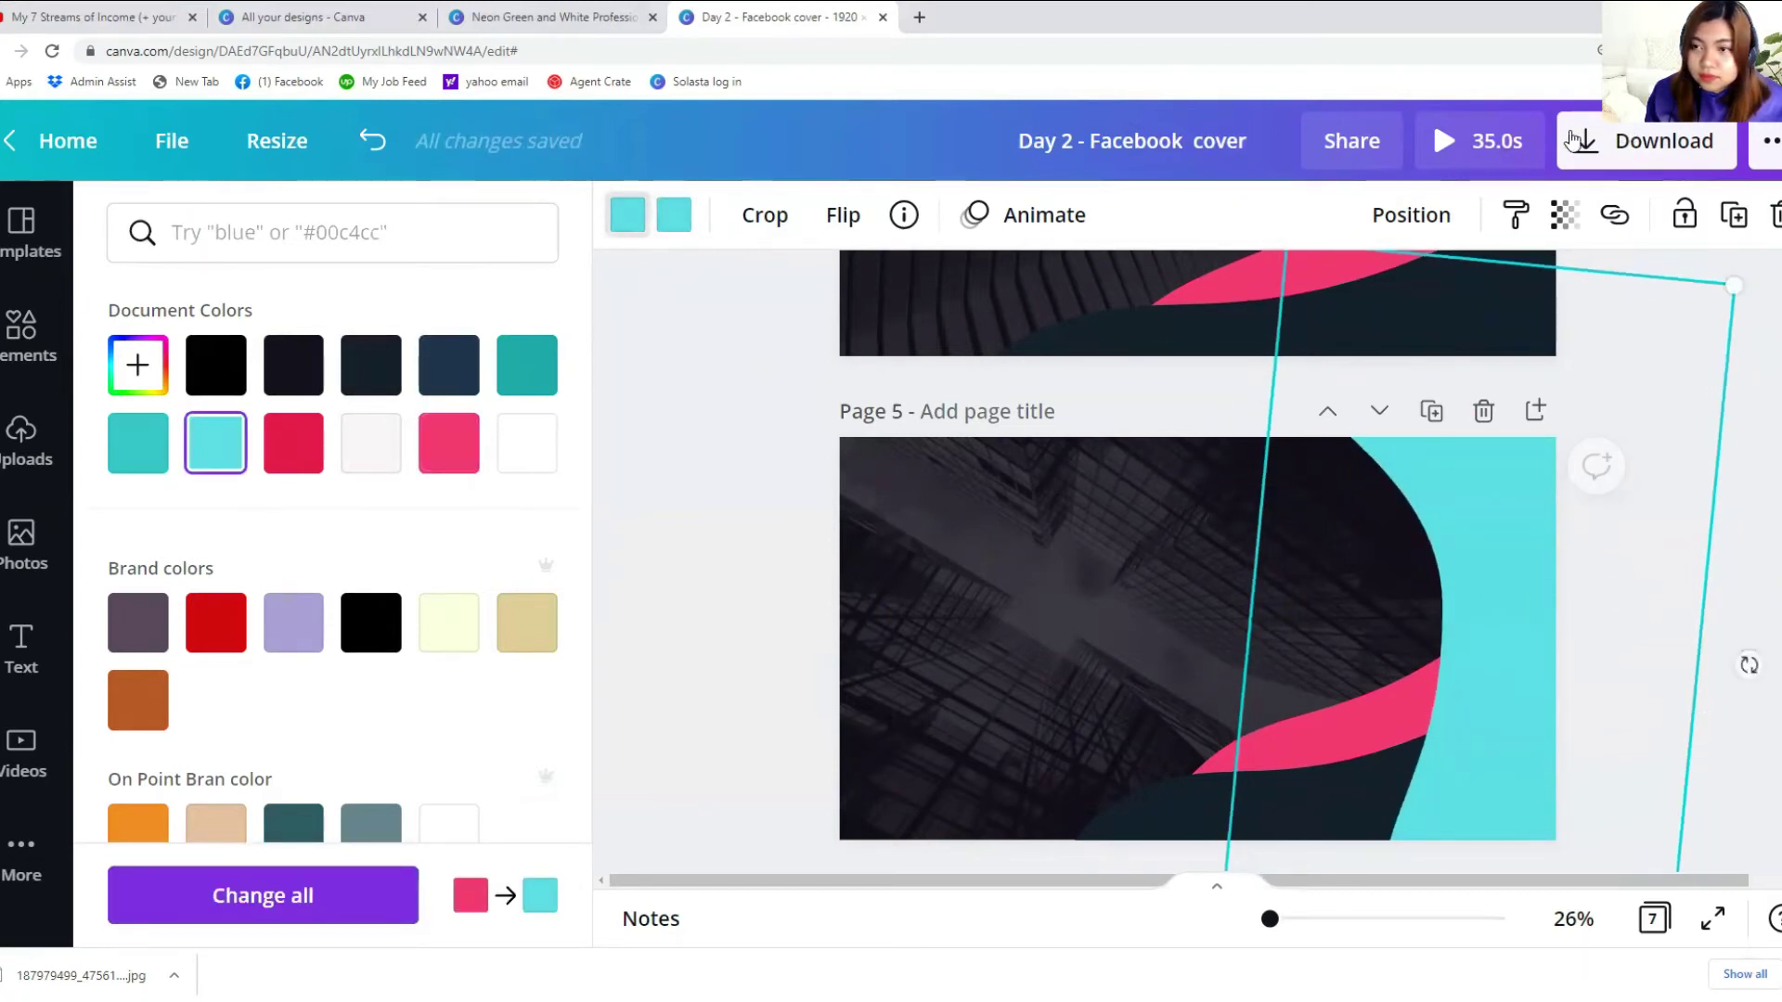
{"action": "left_click", "coordinate": [1412, 215]}
{"action": "left_click", "coordinate": [1329, 302]}
{"action": "scroll", "coordinate": [1726, 451], "scroll_direction": "down", "scroll_amount": 3}
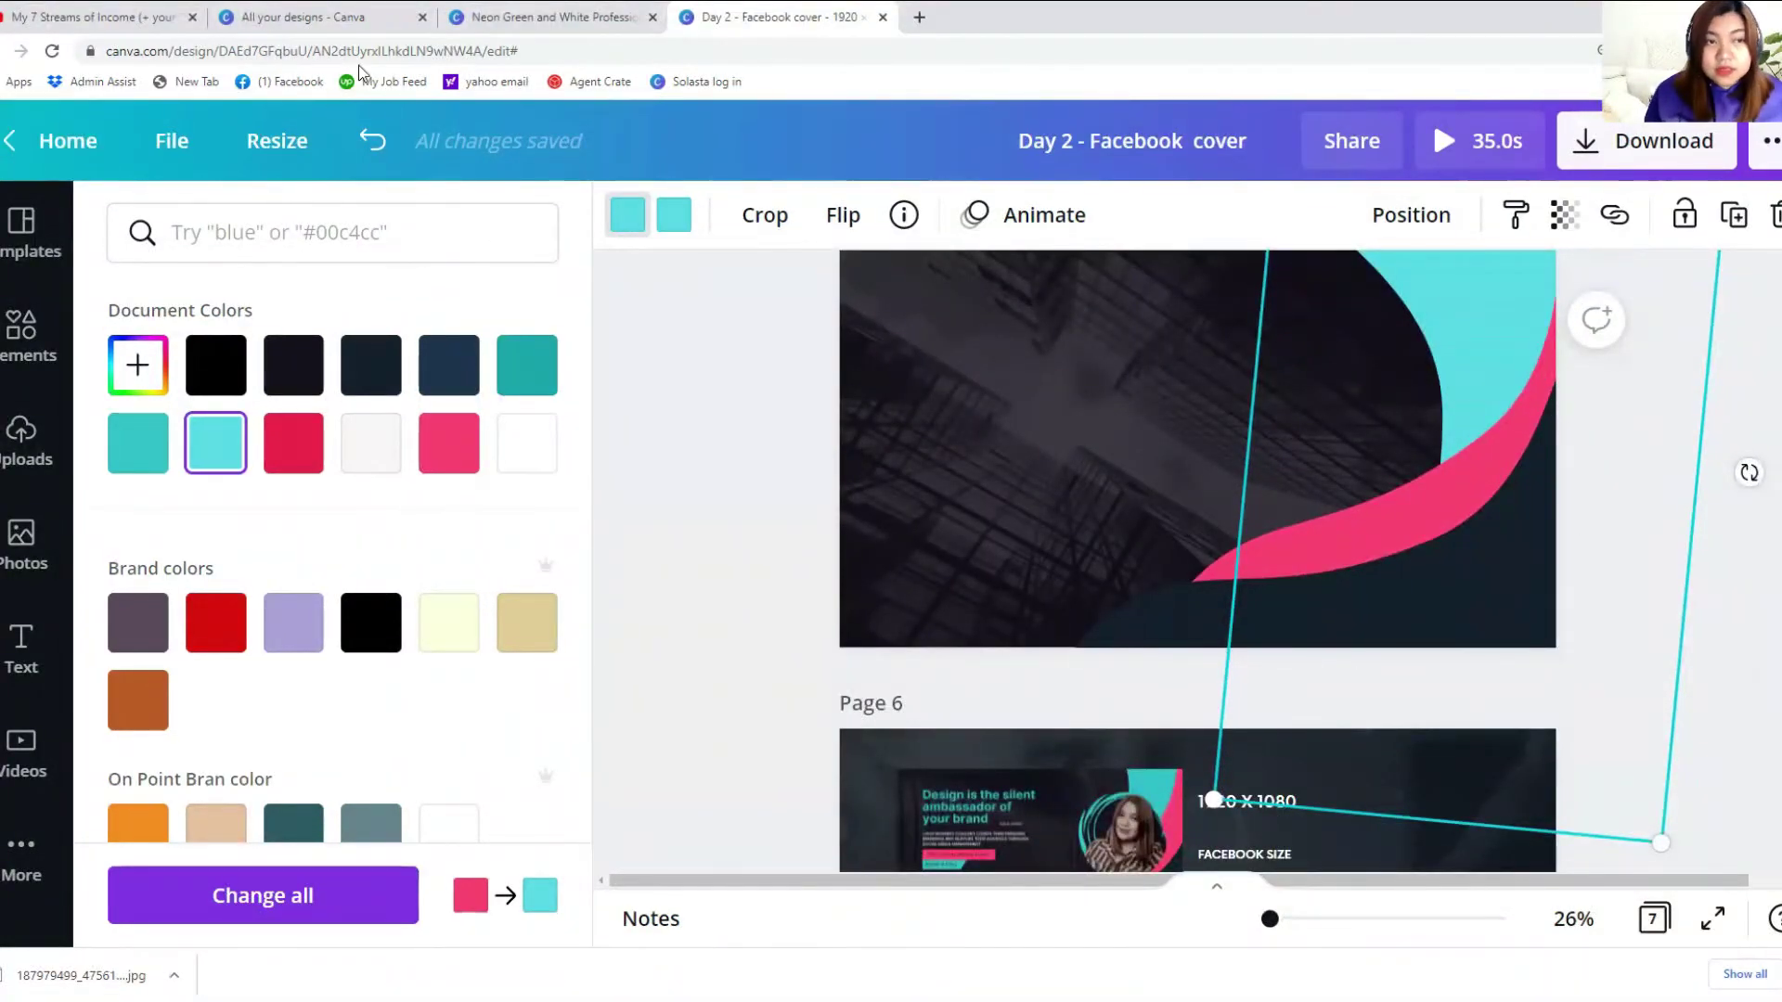
Step: Insert a circular photo frame from the elements library, matching the round photo on the page 4 cover
{"action": "scroll", "coordinate": [1211, 487], "scroll_direction": "up", "scroll_amount": 9}
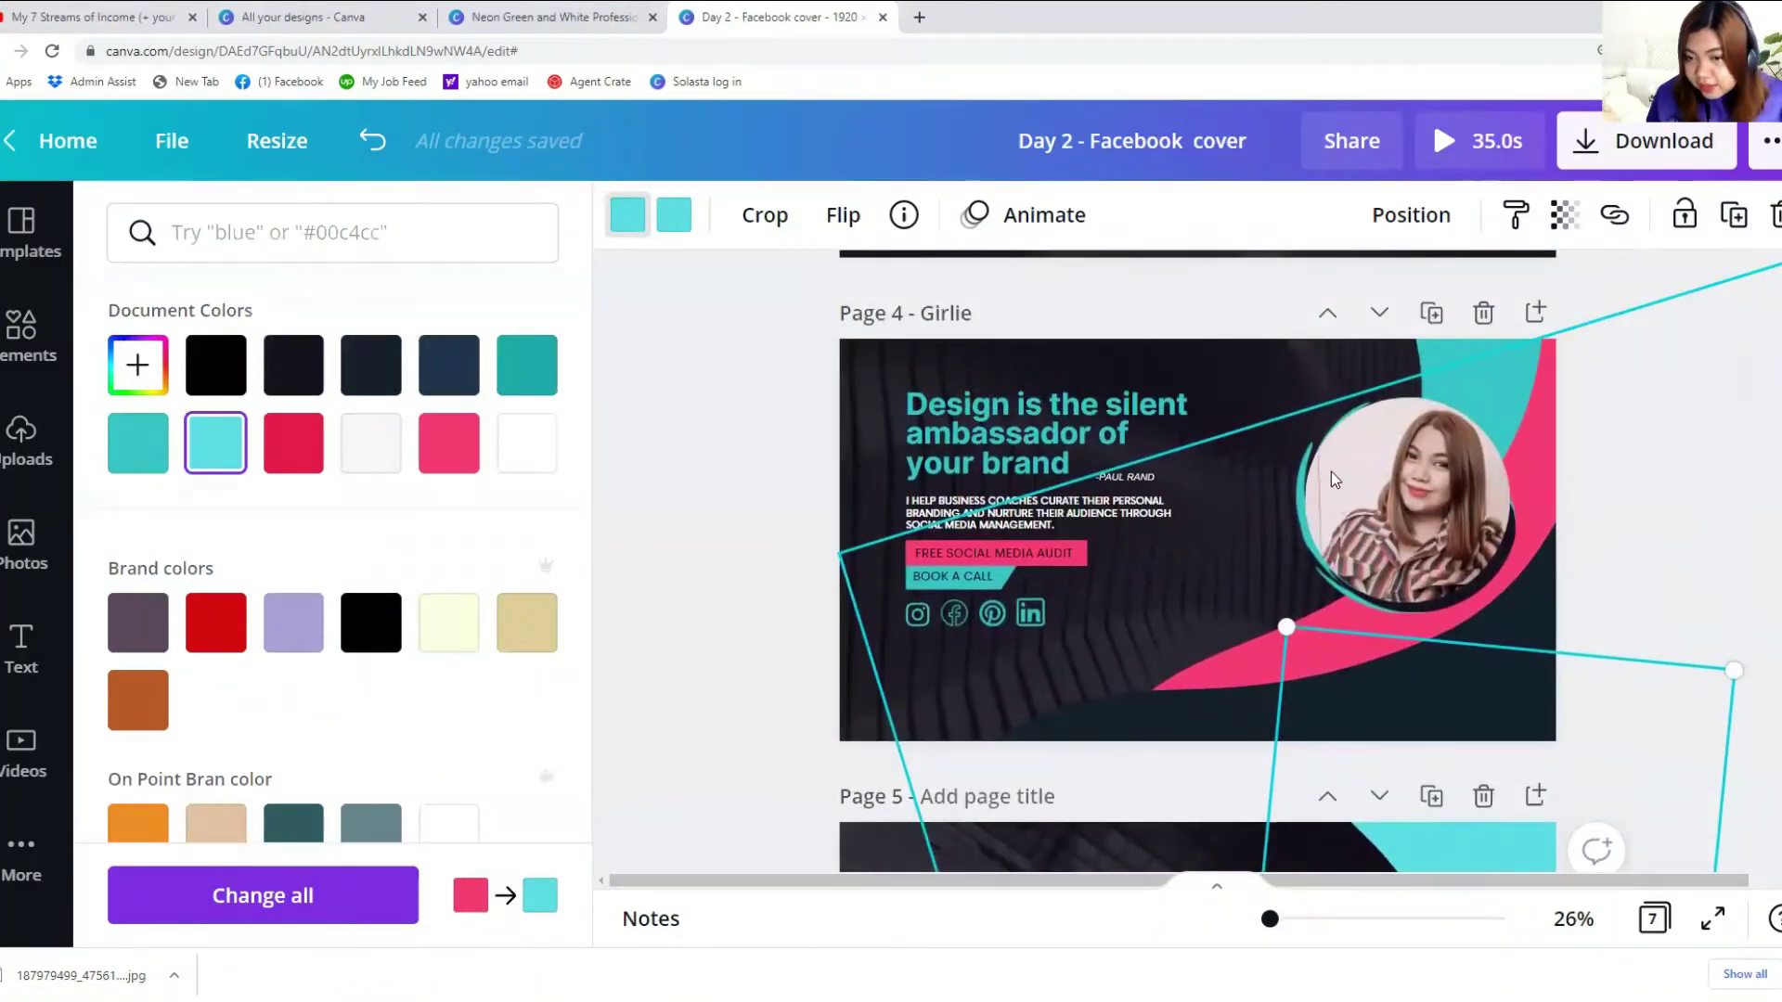
{"action": "left_click", "coordinate": [1355, 475]}
{"action": "scroll", "coordinate": [1364, 483], "scroll_direction": "down", "scroll_amount": 1}
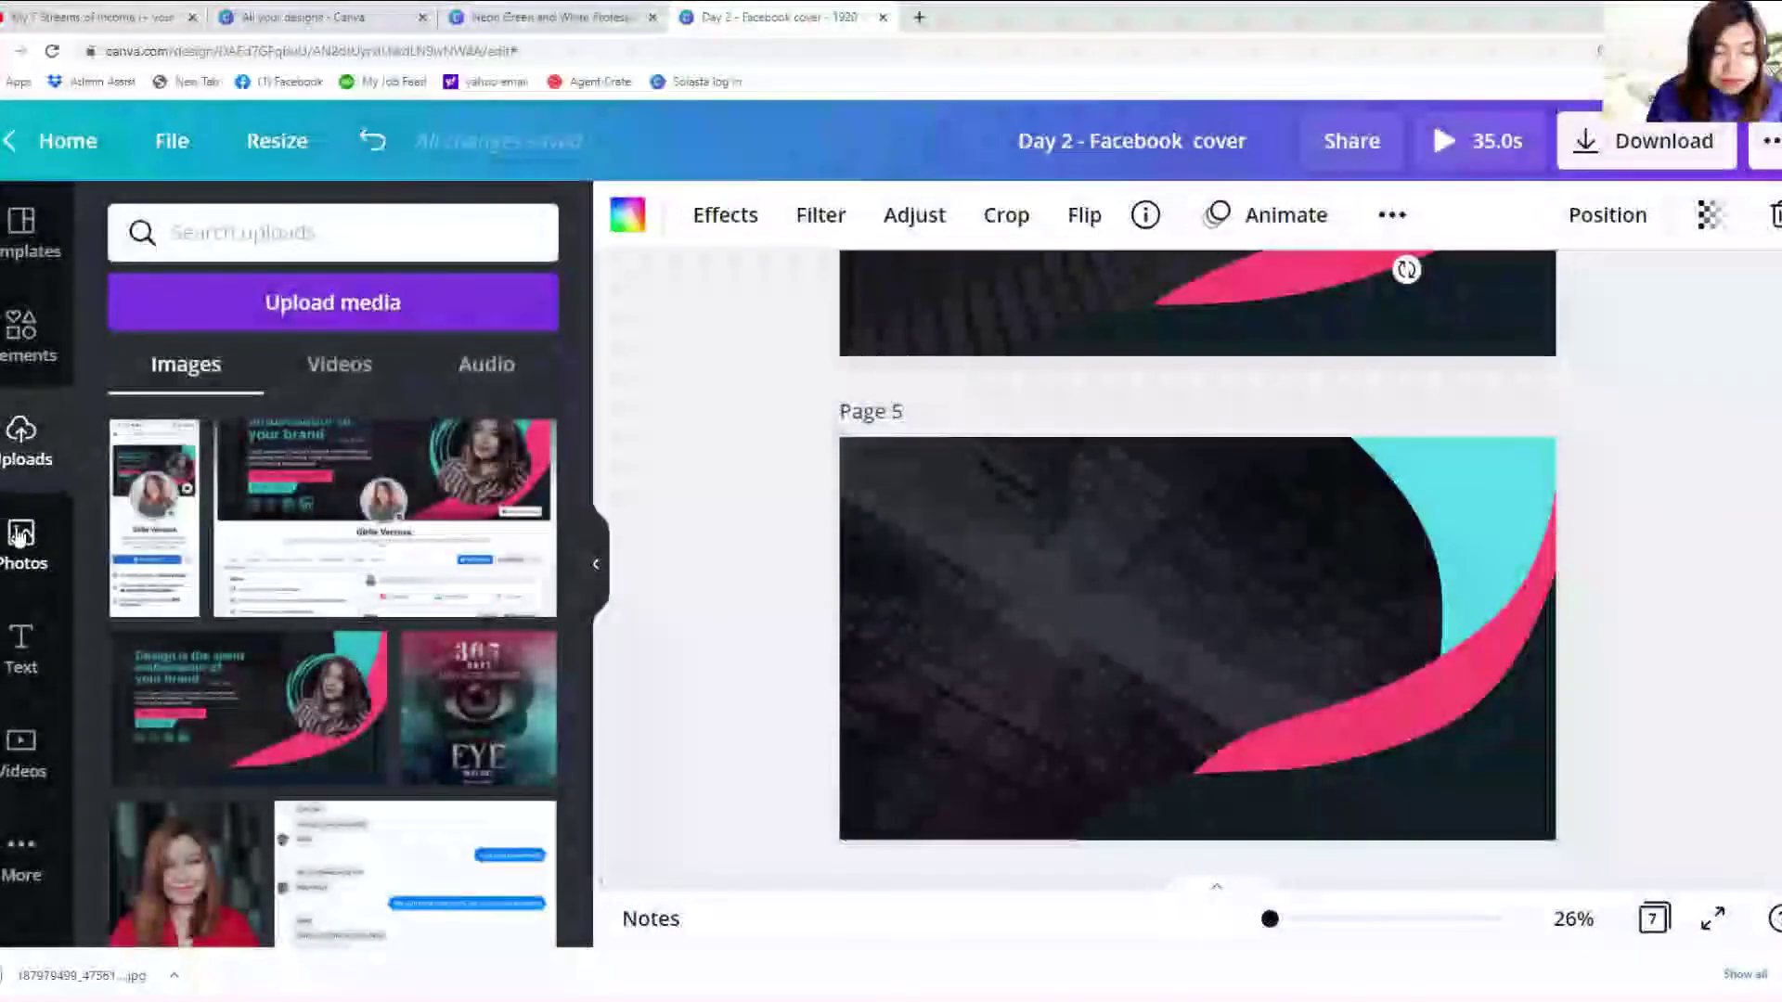
{"action": "scroll", "coordinate": [226, 654], "scroll_direction": "down", "scroll_amount": 3}
{"action": "scroll", "coordinate": [795, 612], "scroll_direction": "up", "scroll_amount": 4}
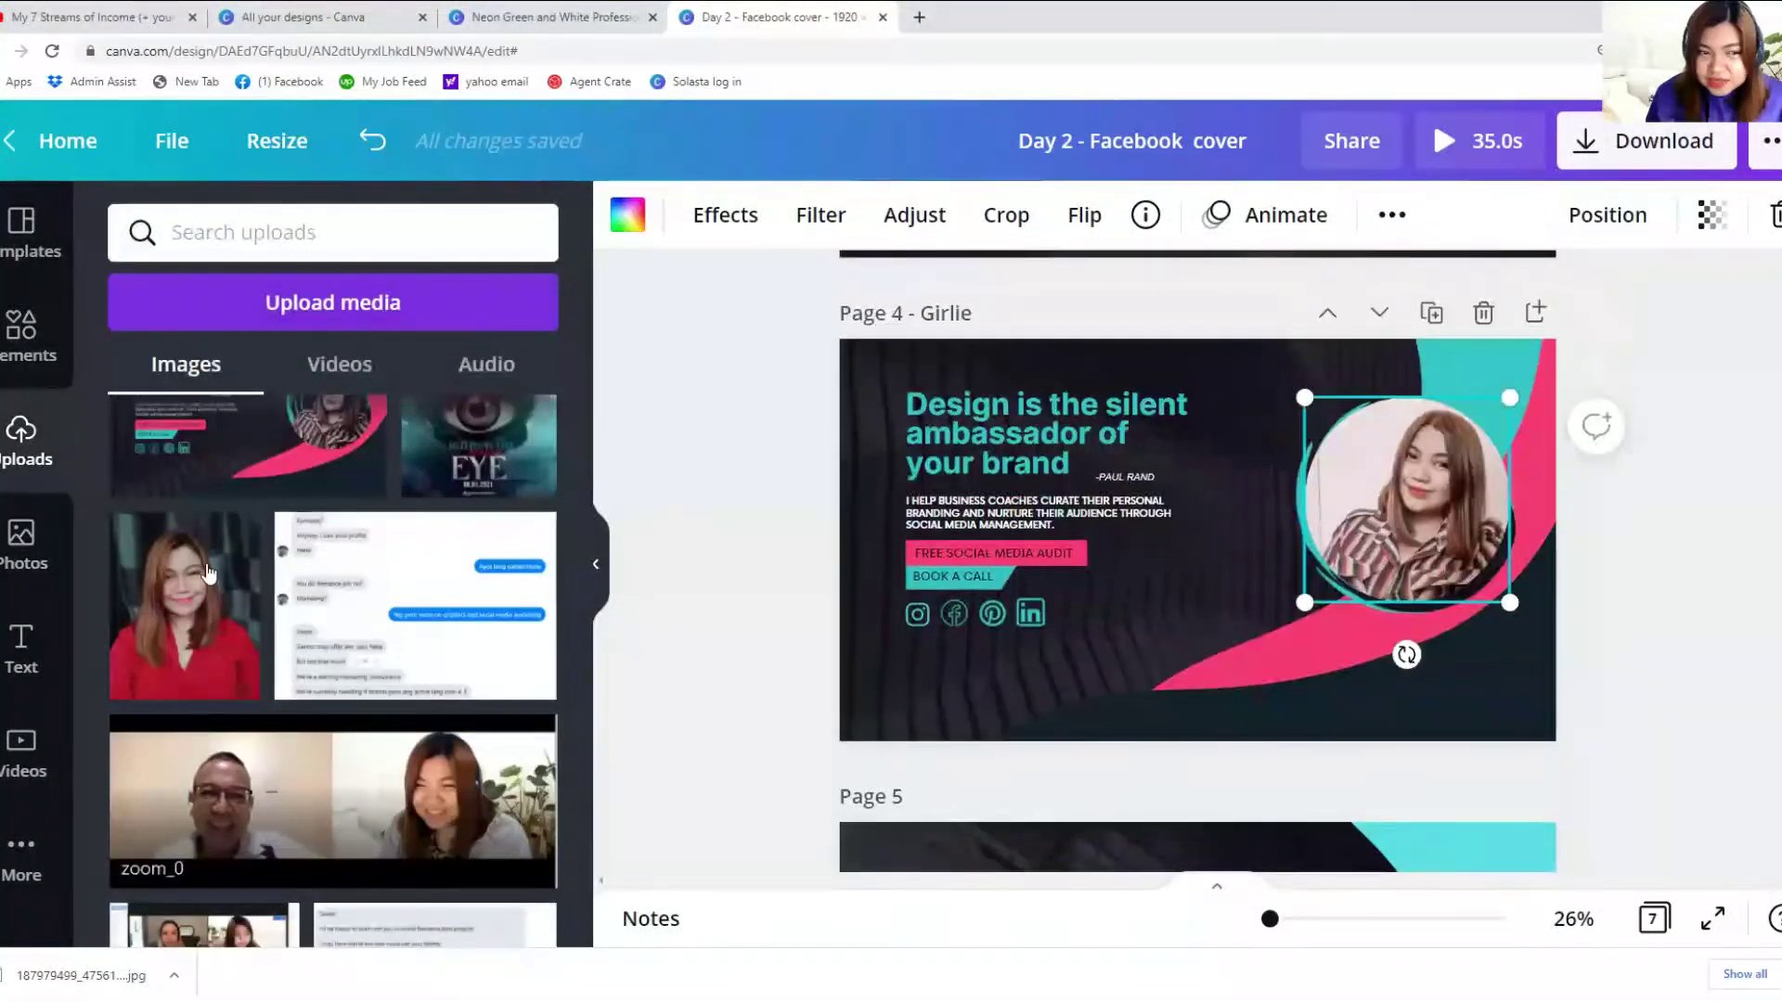
{"action": "left_click", "coordinate": [21, 538]}
{"action": "left_click", "coordinate": [22, 334]}
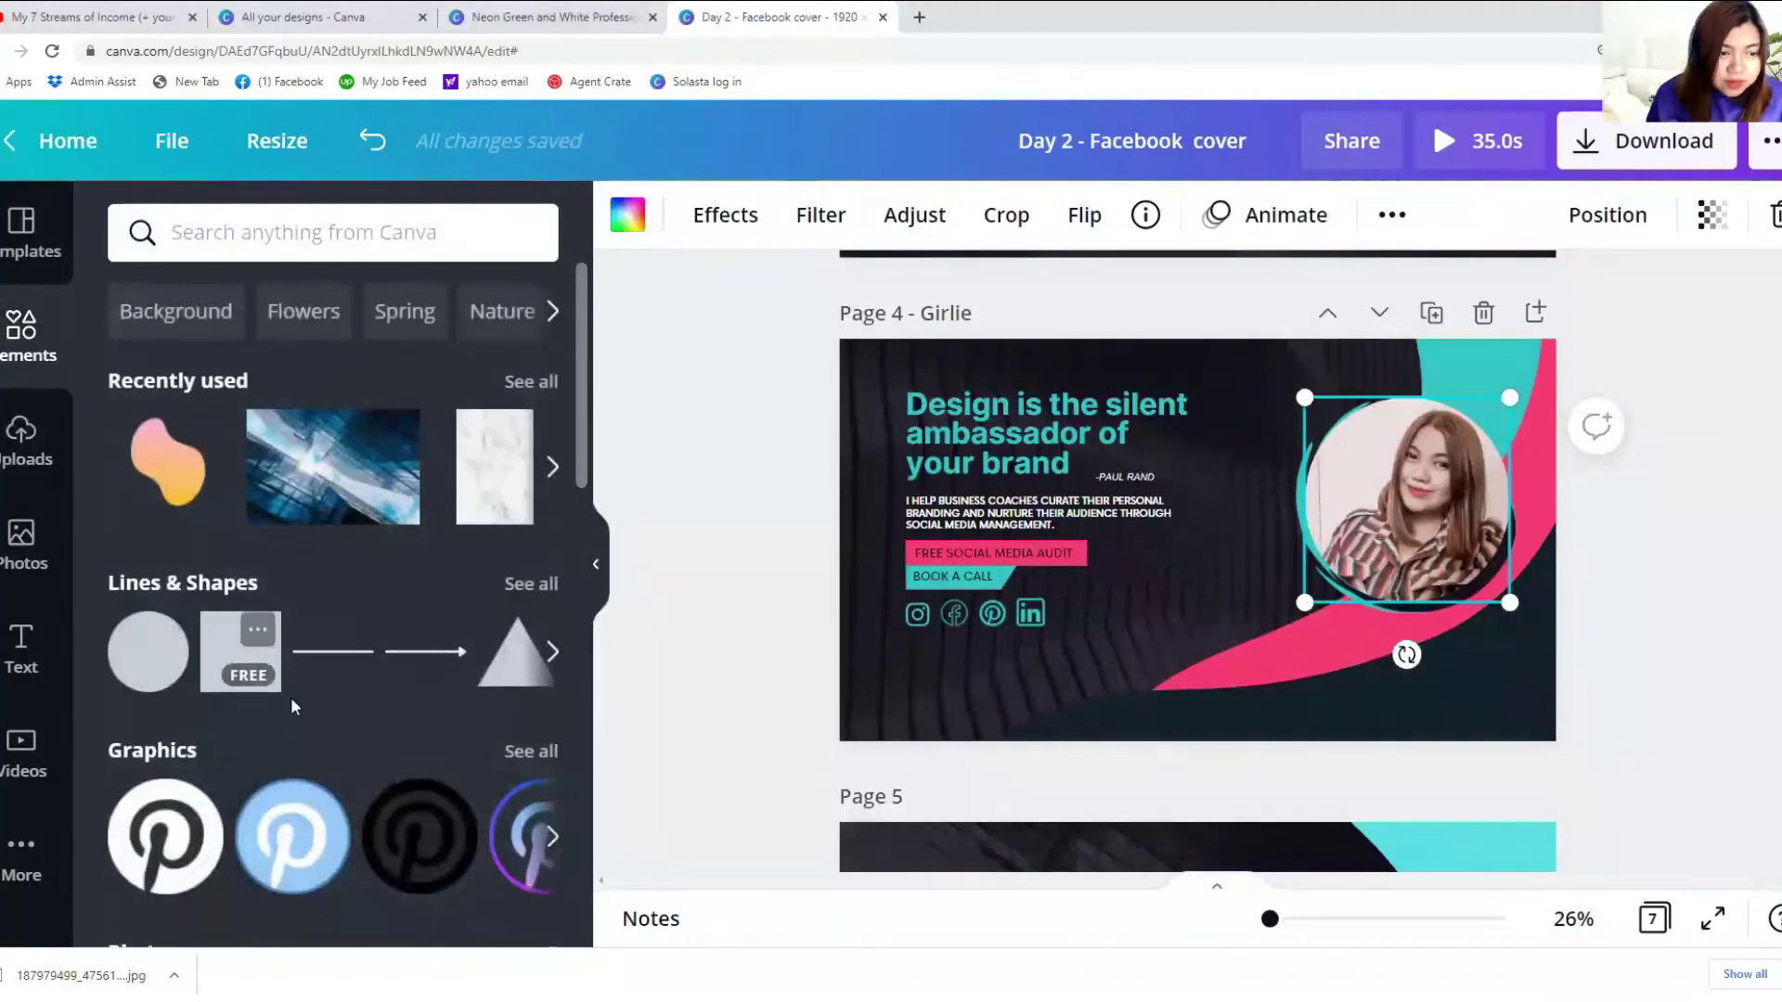
{"action": "scroll", "coordinate": [269, 682], "scroll_direction": "down", "scroll_amount": 10}
{"action": "scroll", "coordinate": [284, 677], "scroll_direction": "down", "scroll_amount": 1}
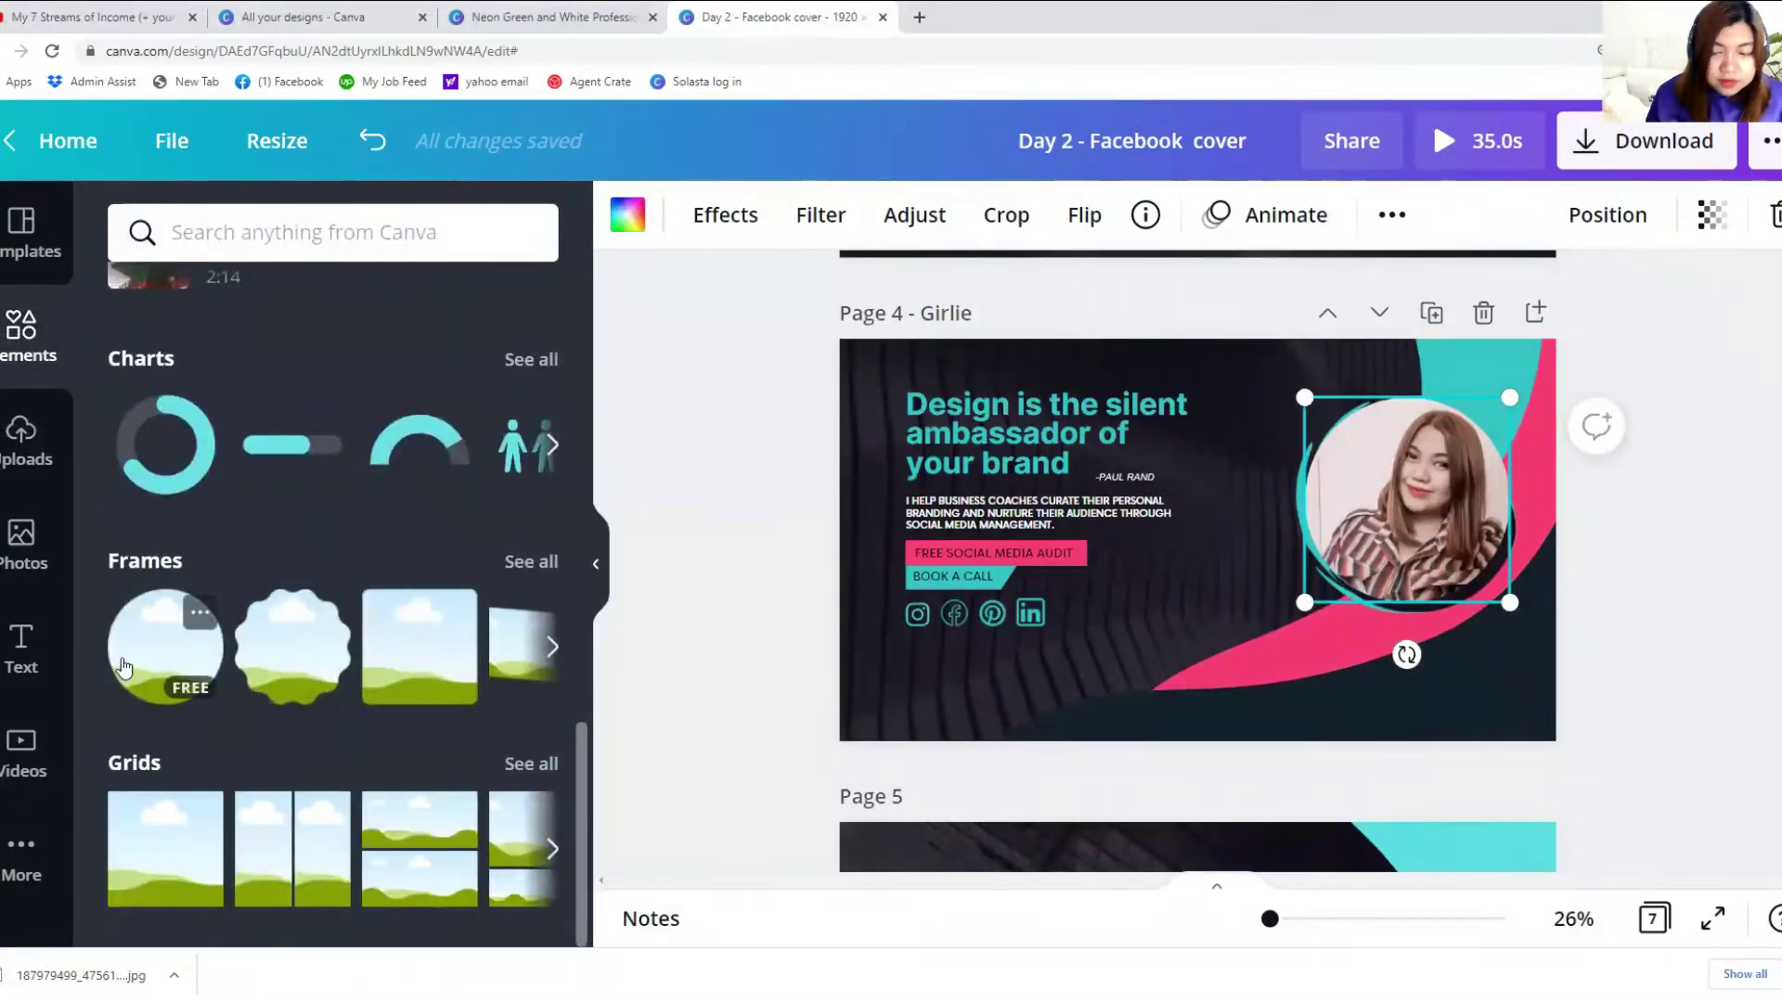
{"action": "left_click", "coordinate": [165, 647]}
Step: Place the circle frame on page 5 where the turquoise and pink curves meet, and make it slightly smaller
{"action": "scroll", "coordinate": [1054, 450], "scroll_direction": "down", "scroll_amount": 3}
{"action": "left_click_drag", "start_coordinate": [1160, 298], "coordinate": [1351, 767]}
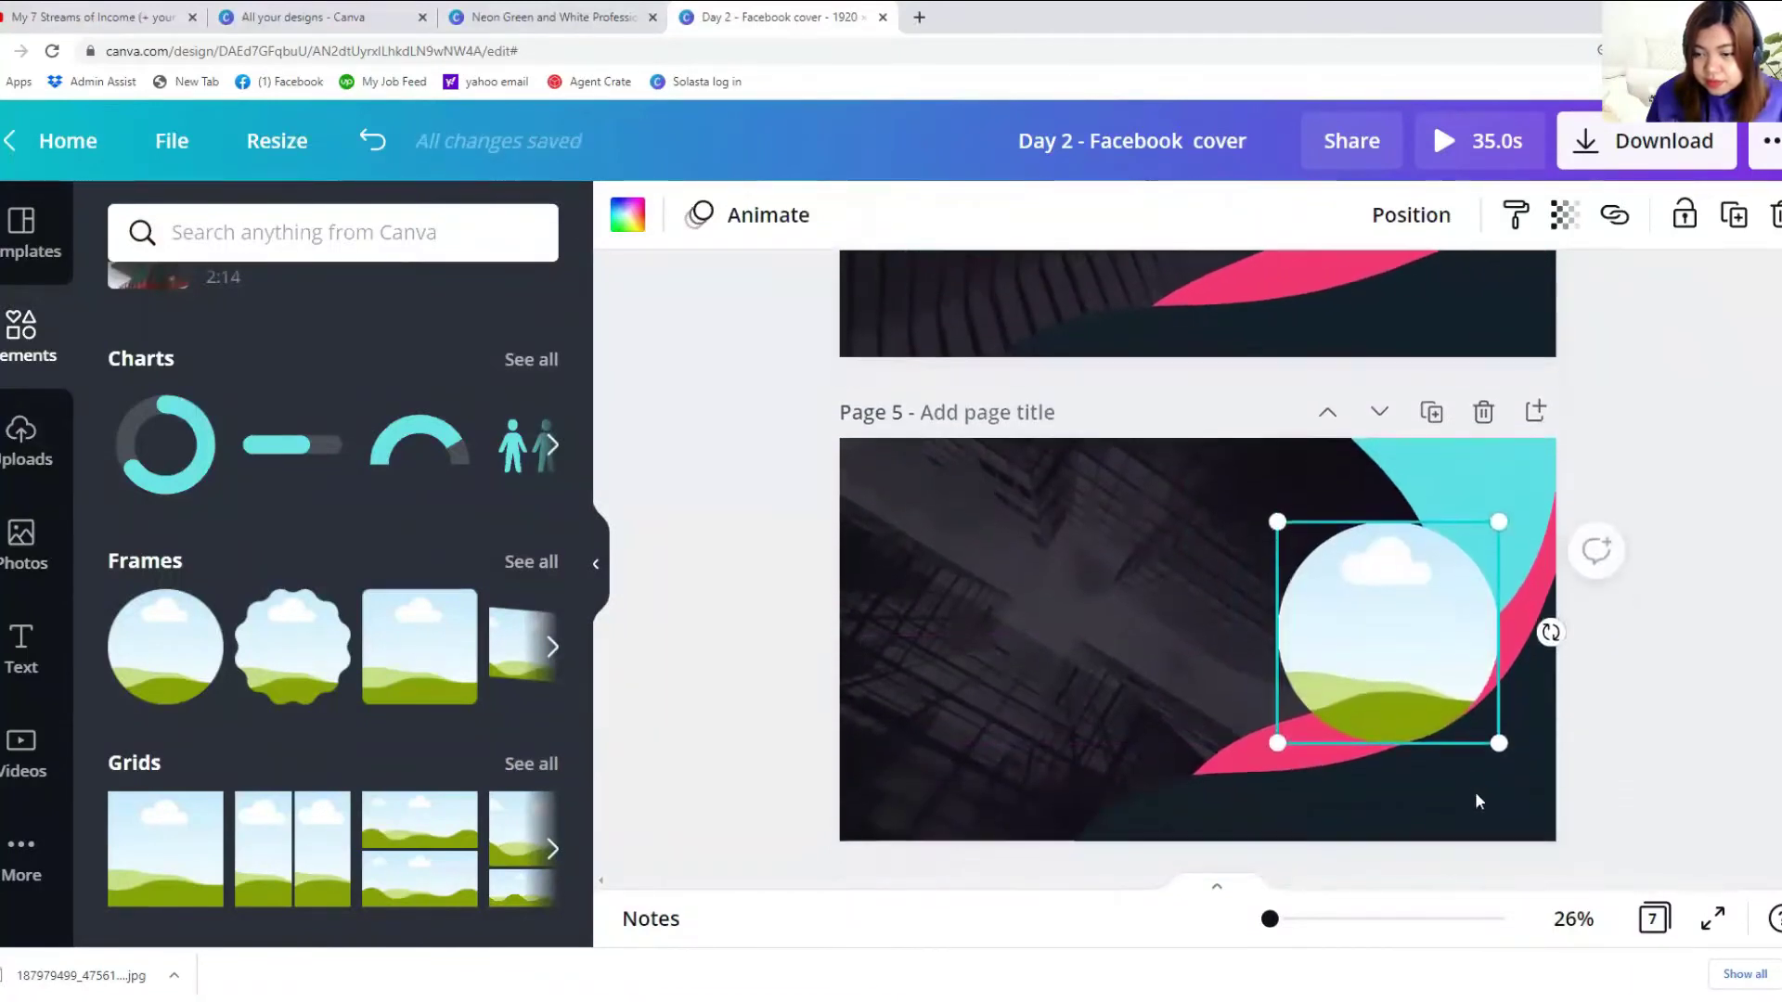
{"action": "left_click_drag", "start_coordinate": [1504, 740], "coordinate": [1473, 717]}
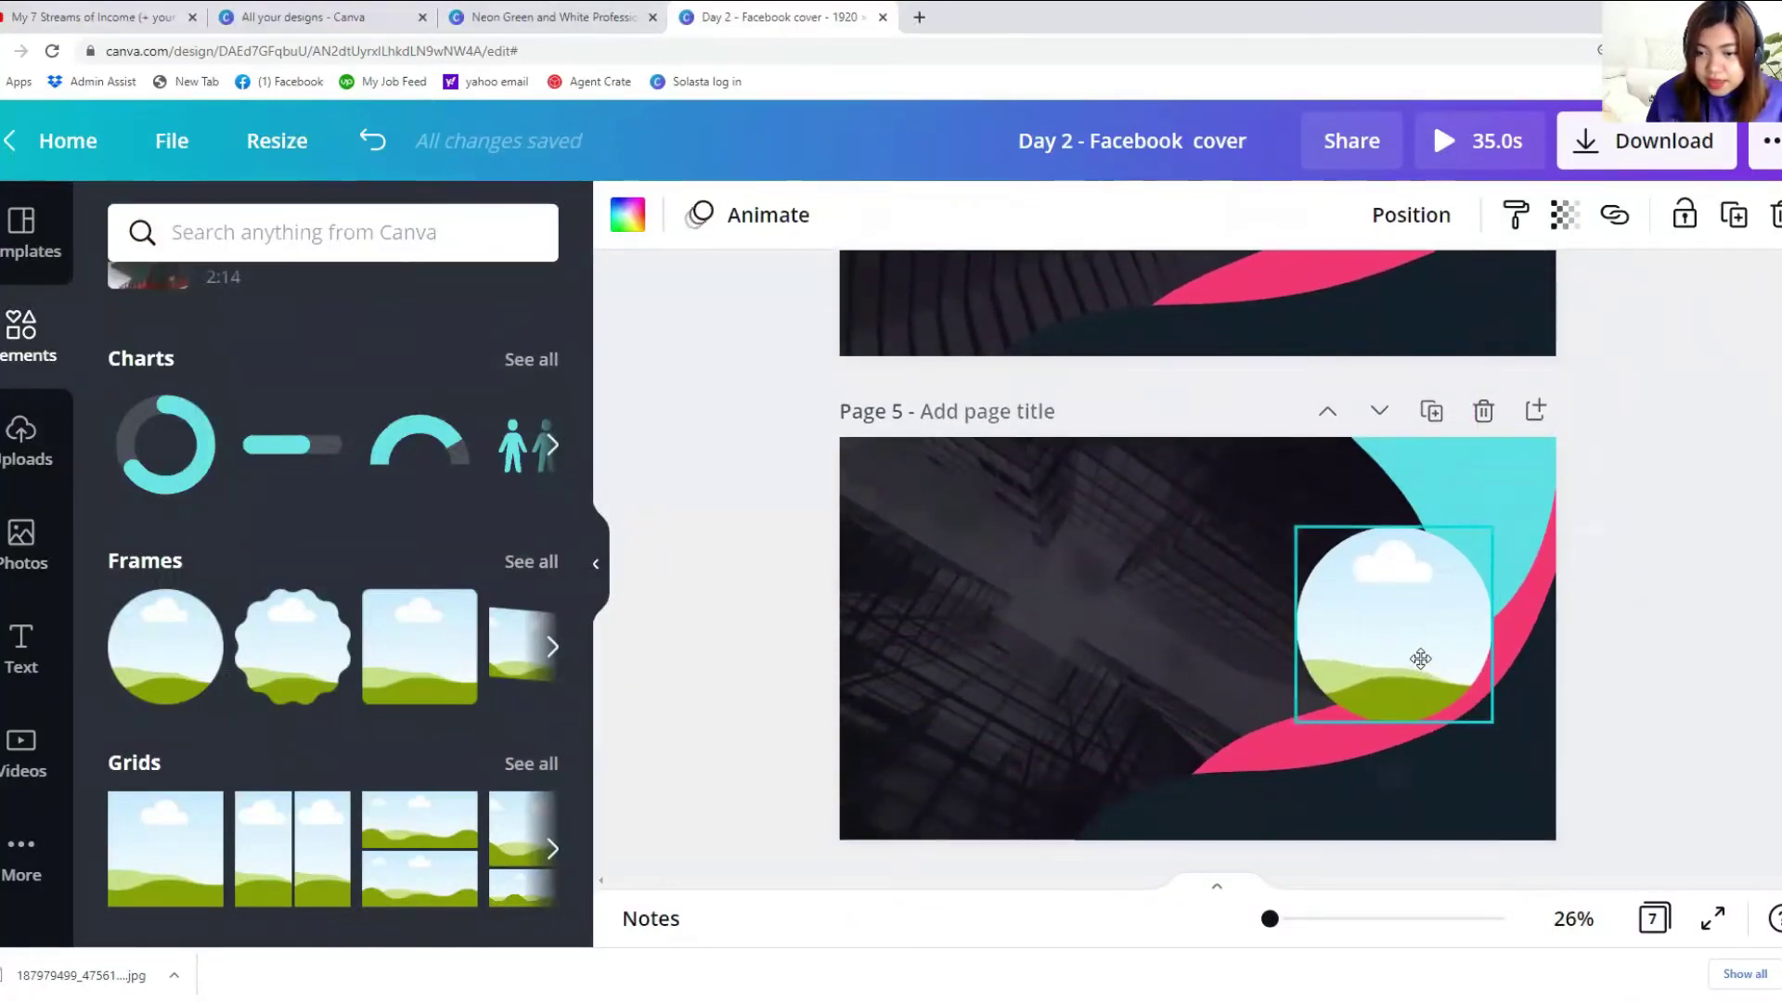
{"action": "left_click", "coordinate": [1136, 650]}
Step: Find the uploaded portrait of the woman in the striped blouse tilting her head and fit it into the circle frame
{"action": "left_click", "coordinate": [20, 436]}
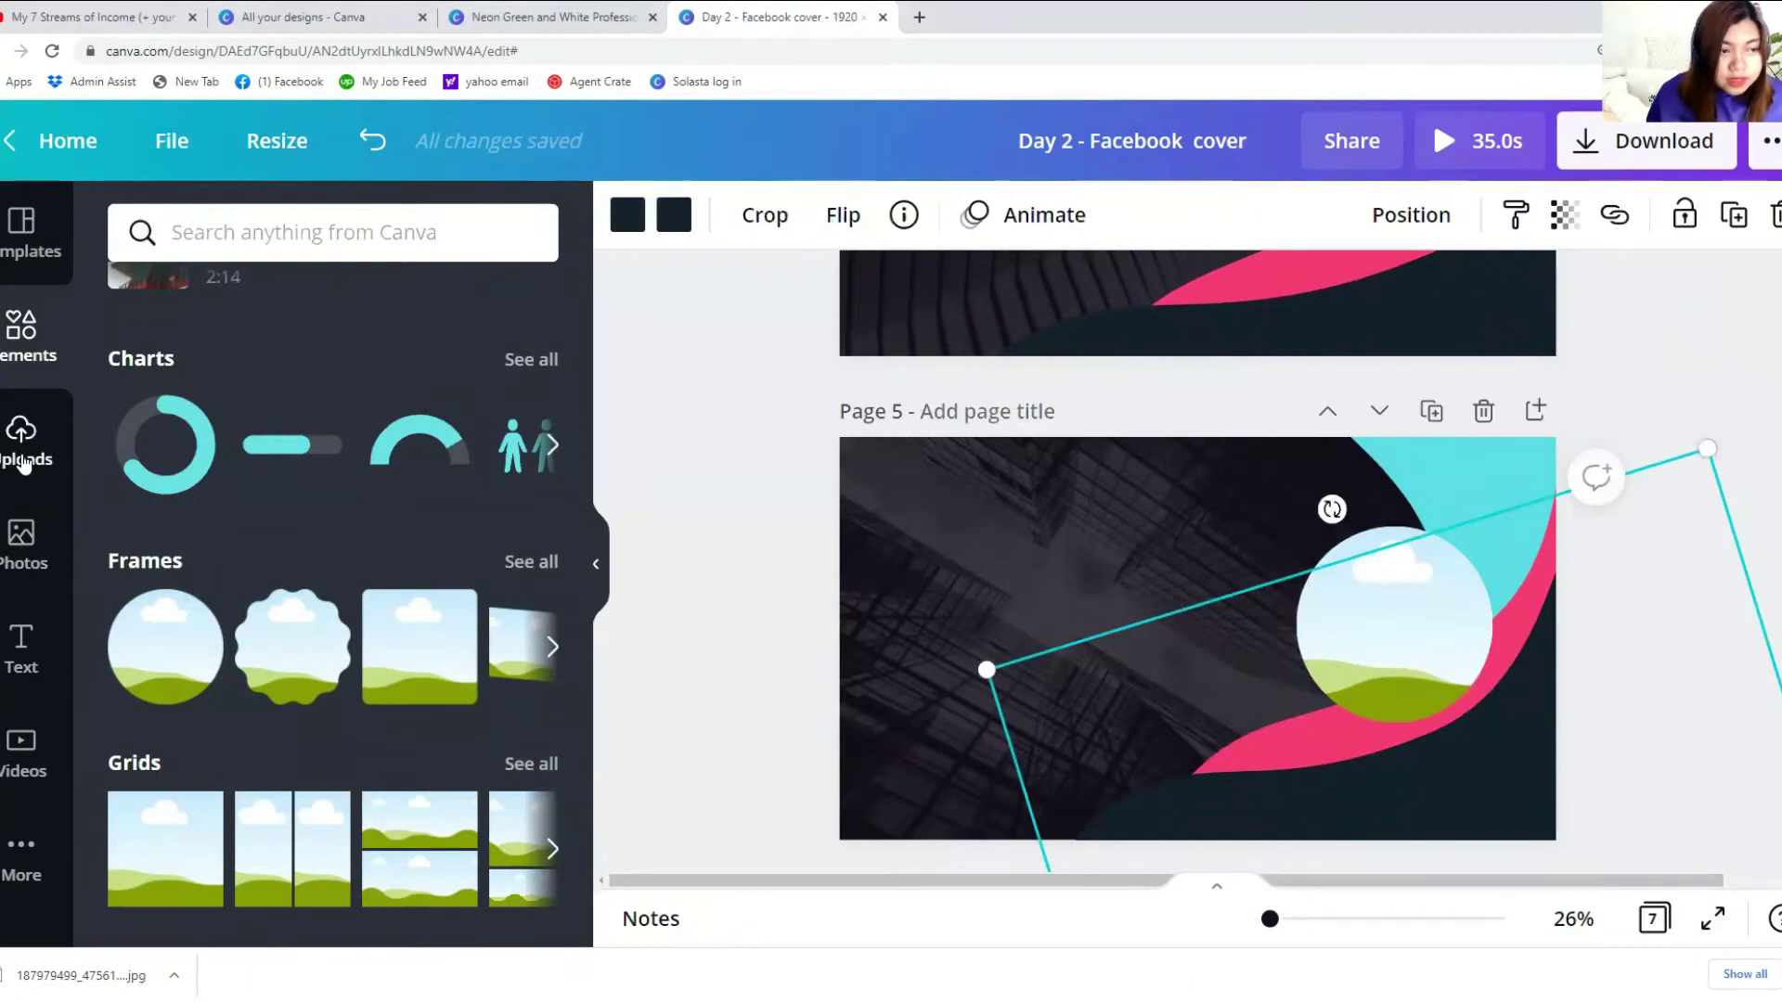
{"action": "scroll", "coordinate": [365, 712], "scroll_direction": "down", "scroll_amount": 5}
{"action": "scroll", "coordinate": [365, 704], "scroll_direction": "down", "scroll_amount": 10}
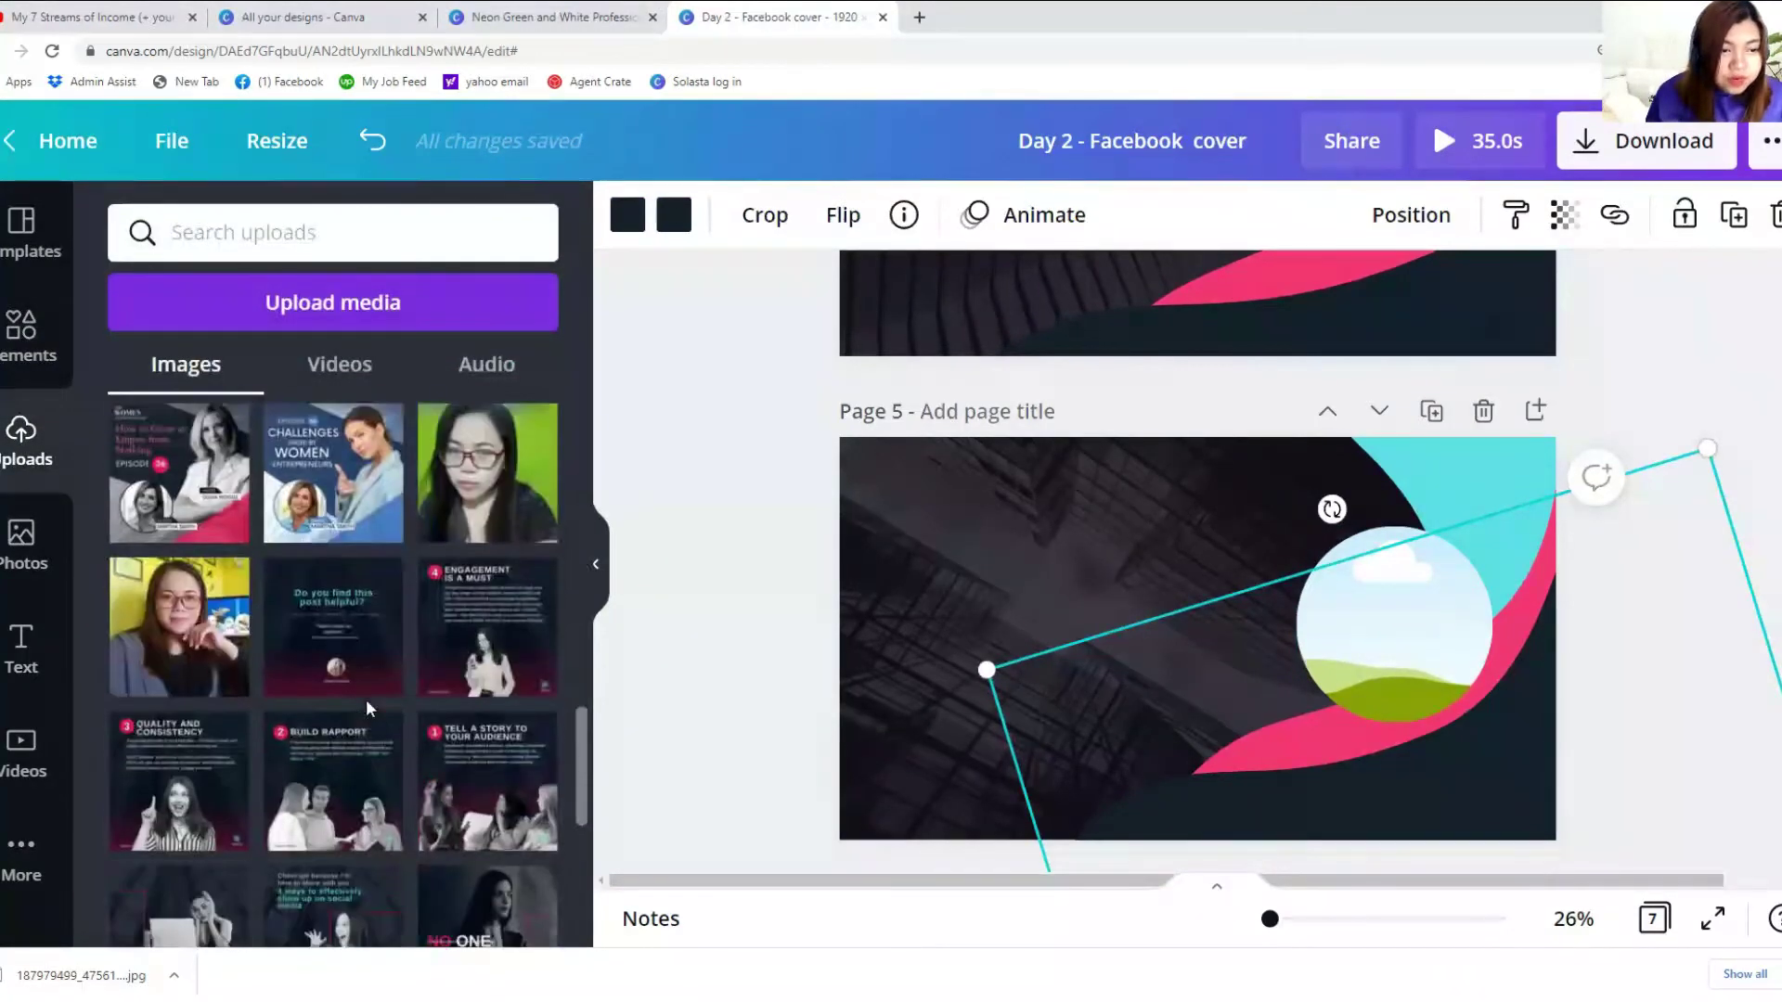
{"action": "scroll", "coordinate": [369, 710], "scroll_direction": "down", "scroll_amount": 10}
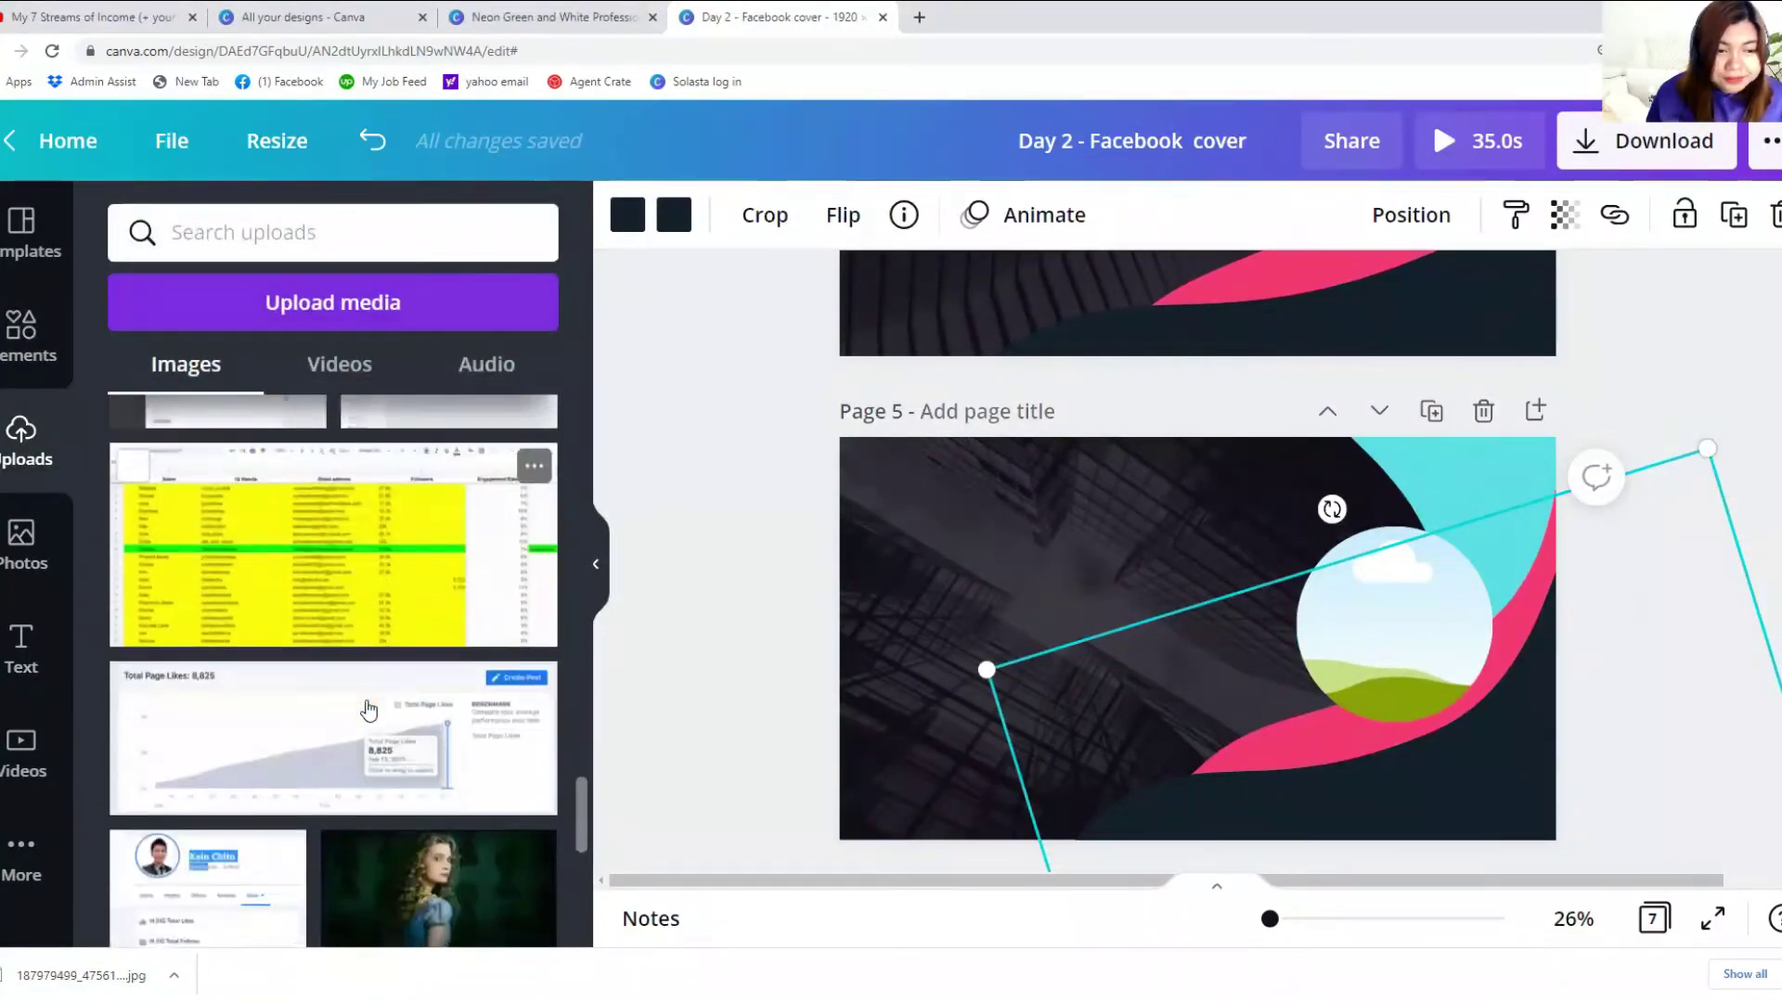
{"action": "scroll", "coordinate": [368, 710], "scroll_direction": "down", "scroll_amount": 10}
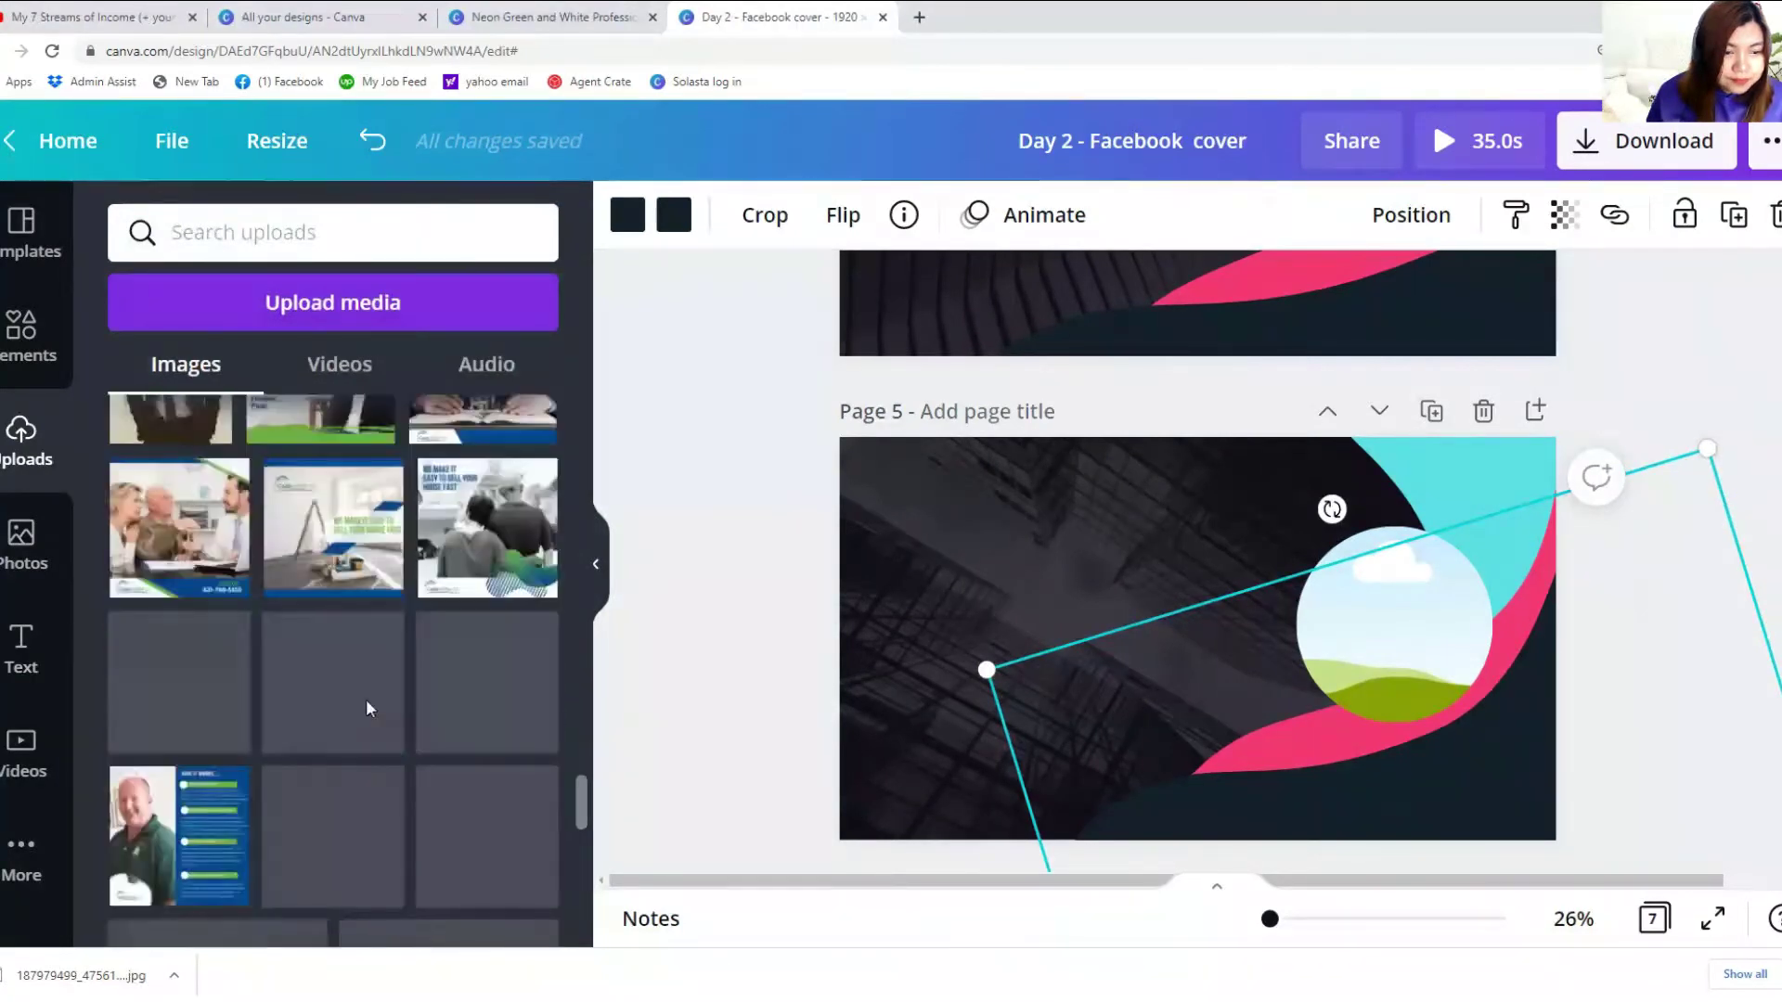
{"action": "scroll", "coordinate": [368, 710], "scroll_direction": "down", "scroll_amount": 10}
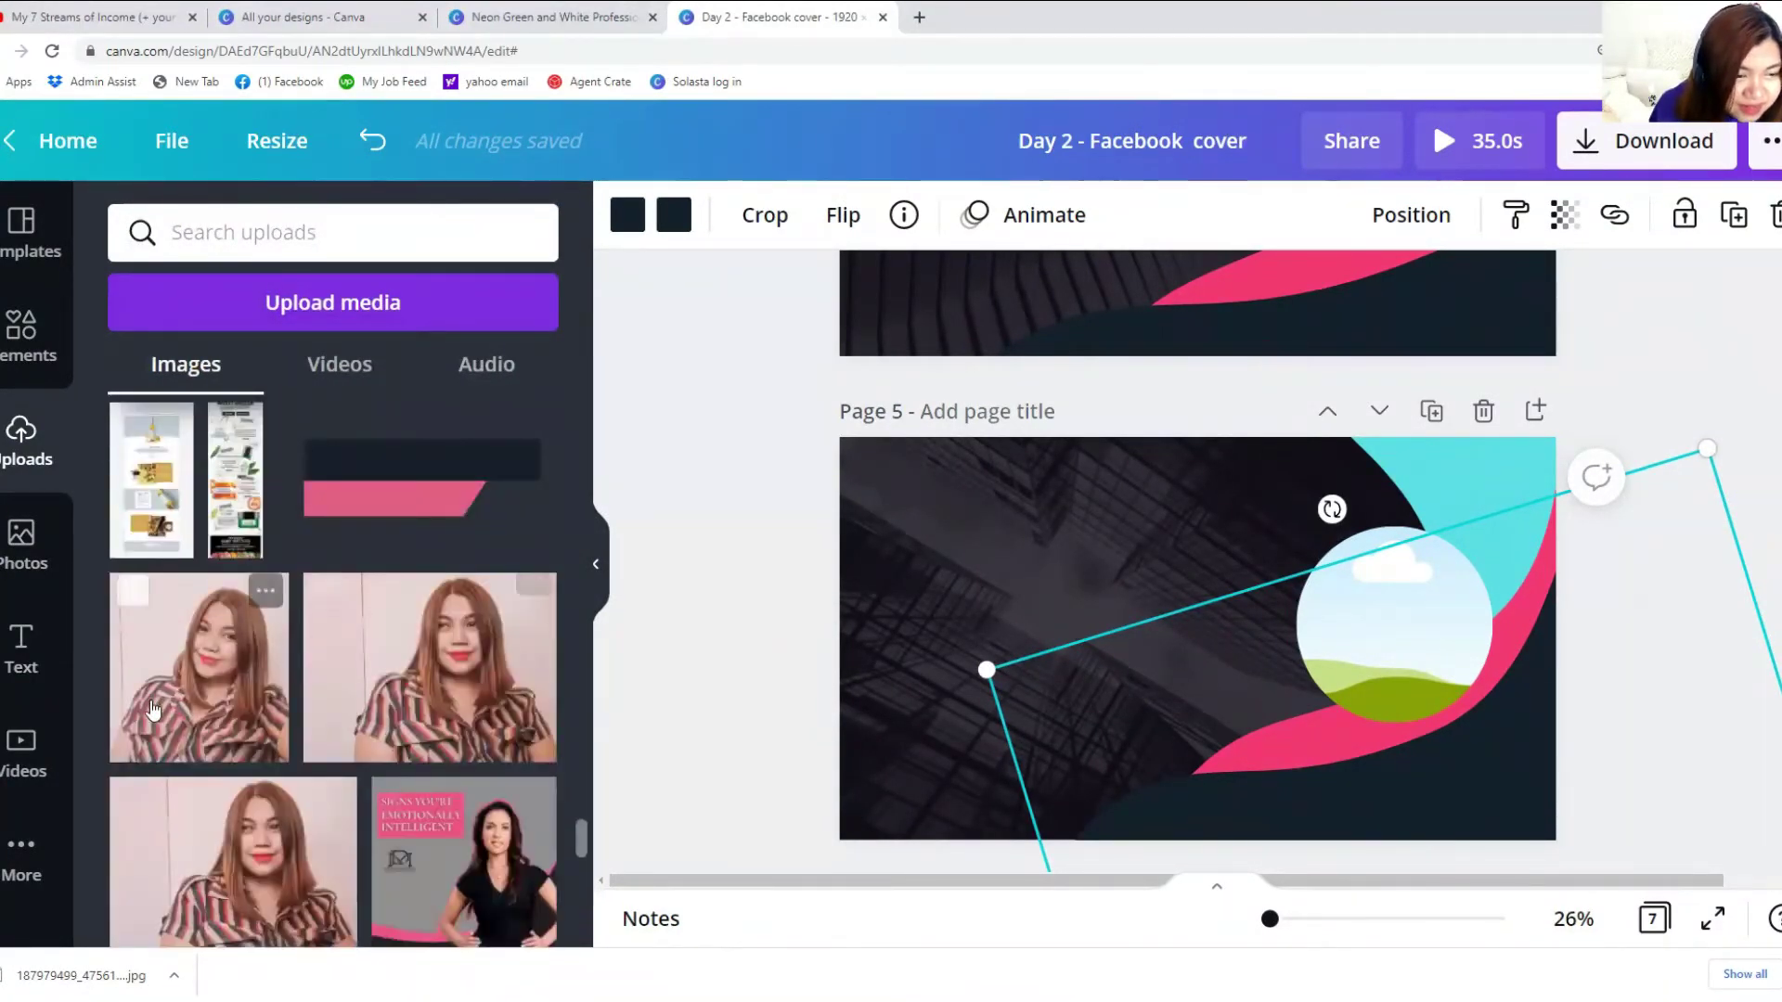
{"action": "scroll", "coordinate": [368, 710], "scroll_direction": "down", "scroll_amount": 3}
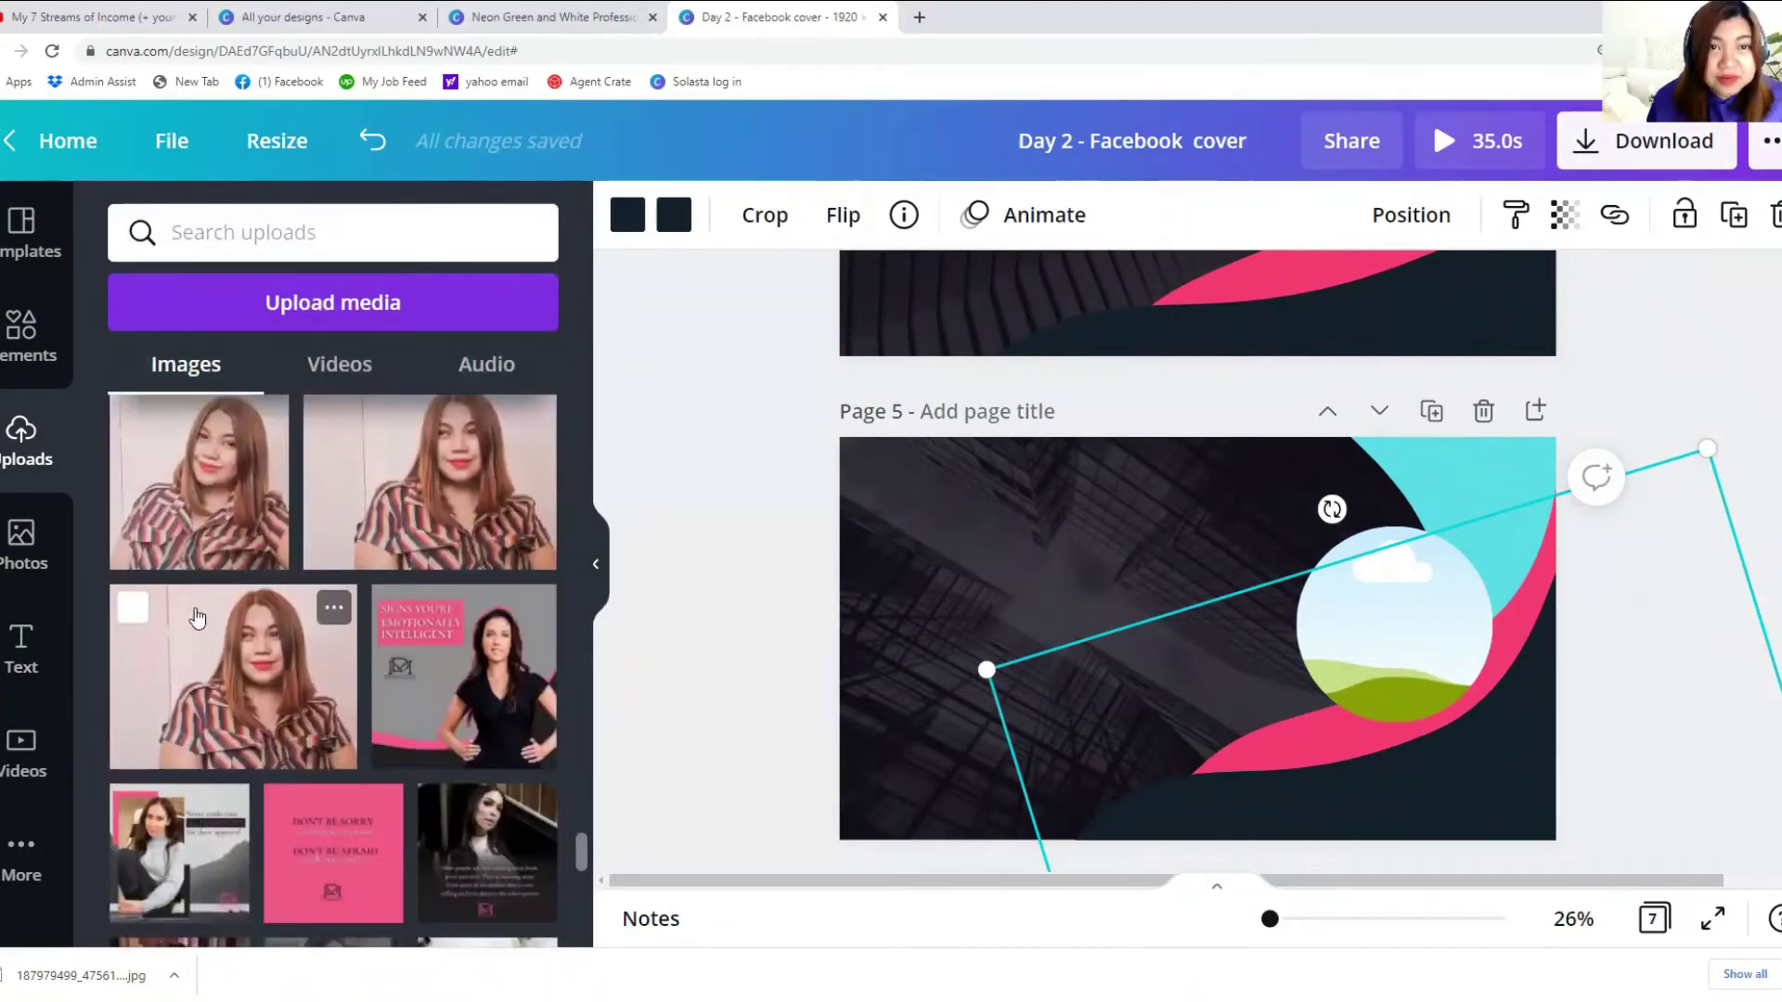
{"action": "left_click_drag", "start_coordinate": [1001, 586], "coordinate": [994, 567]}
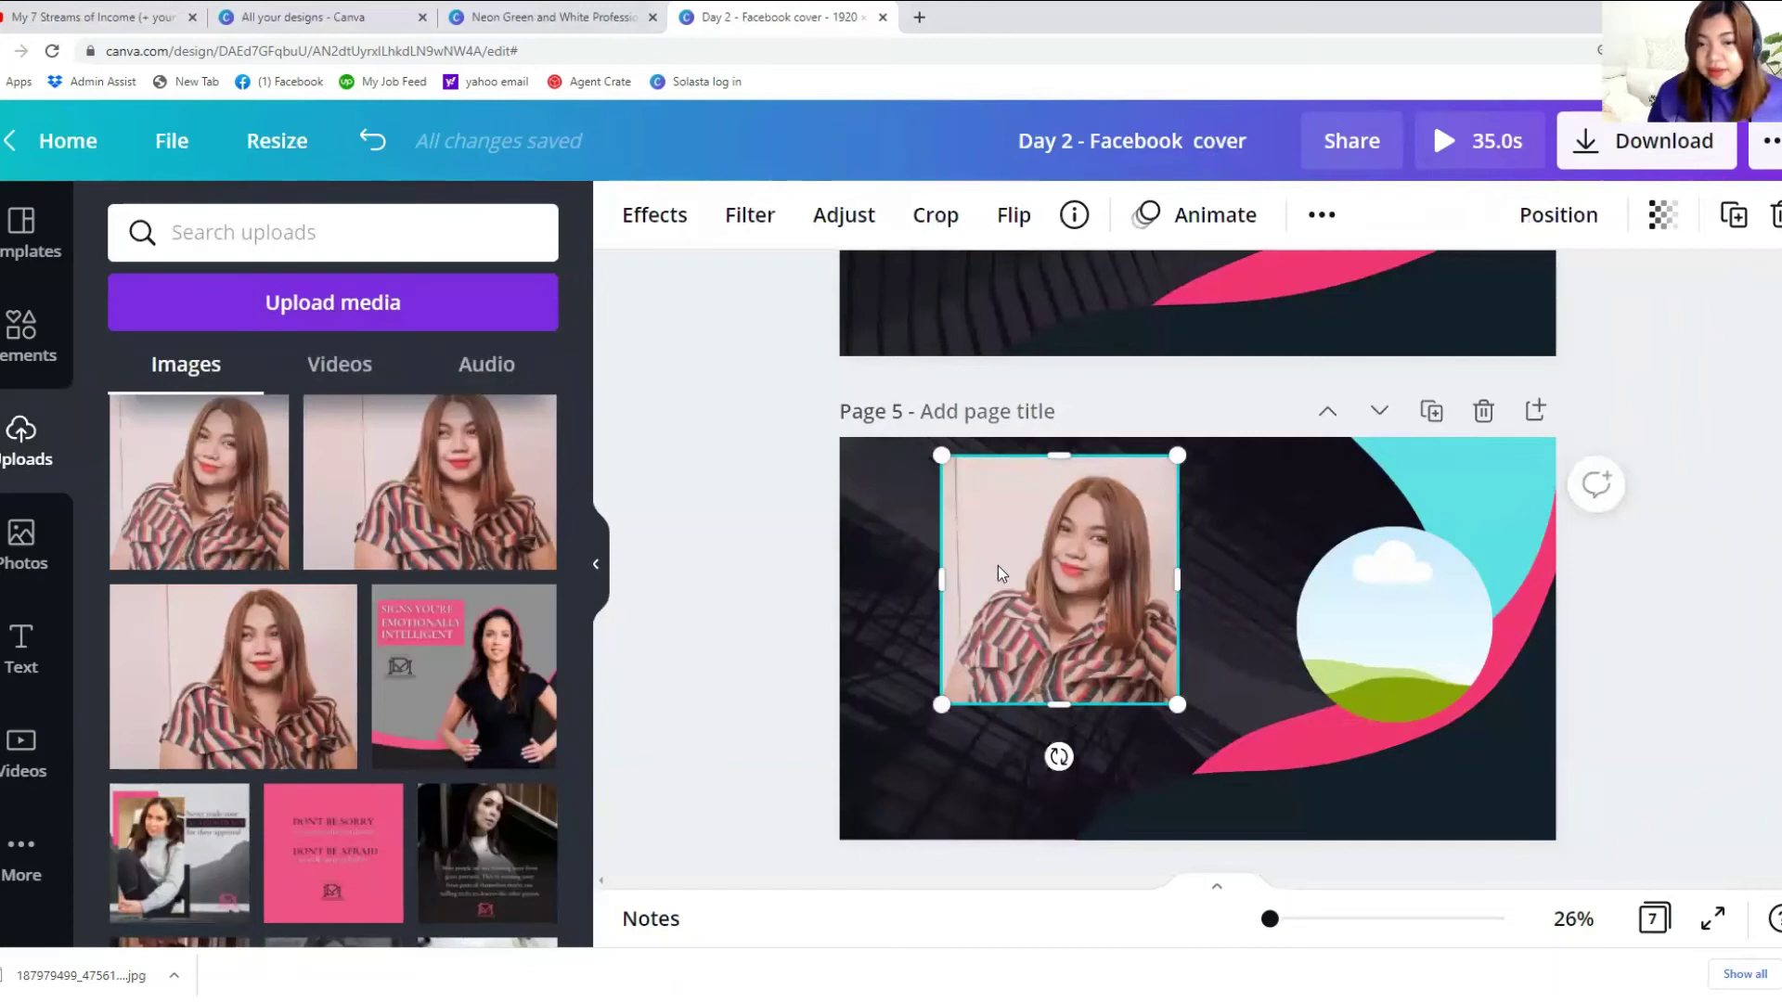
{"action": "left_click_drag", "start_coordinate": [1018, 611], "coordinate": [1446, 650]}
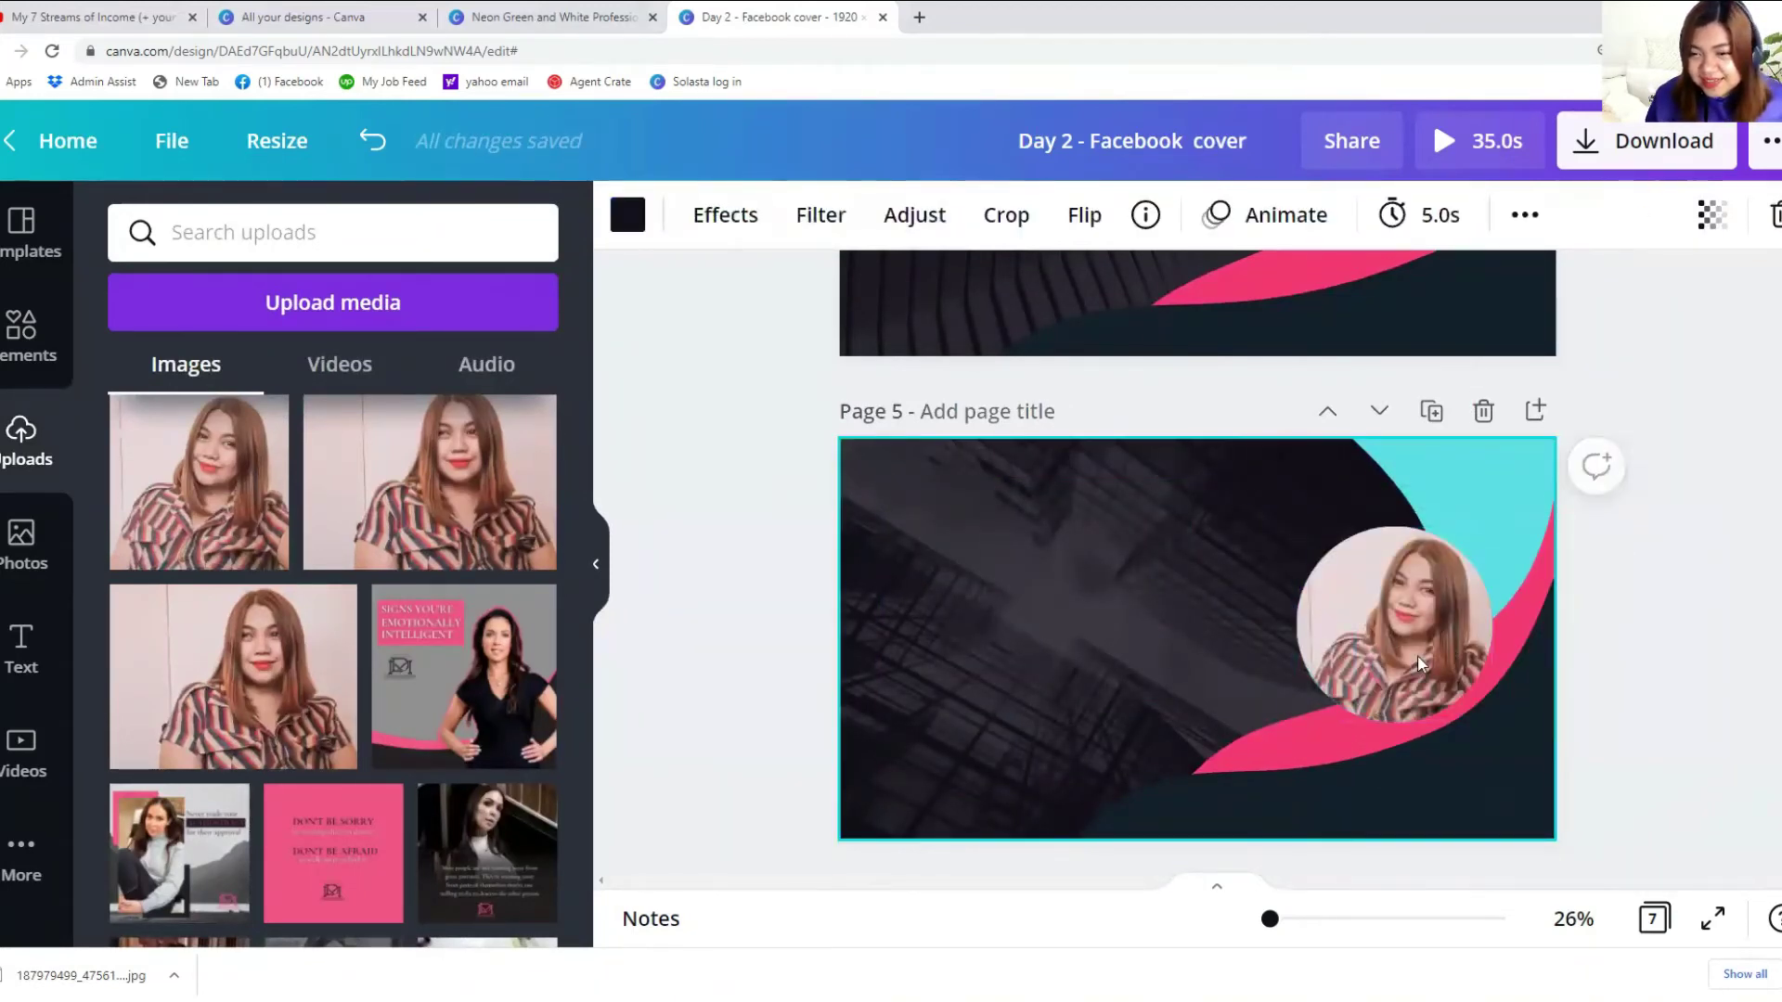
Step: Enlarge the circular portrait slightly and recentre it over the pink and turquoise curves
{"action": "left_click_drag", "start_coordinate": [1491, 718], "coordinate": [1501, 740]}
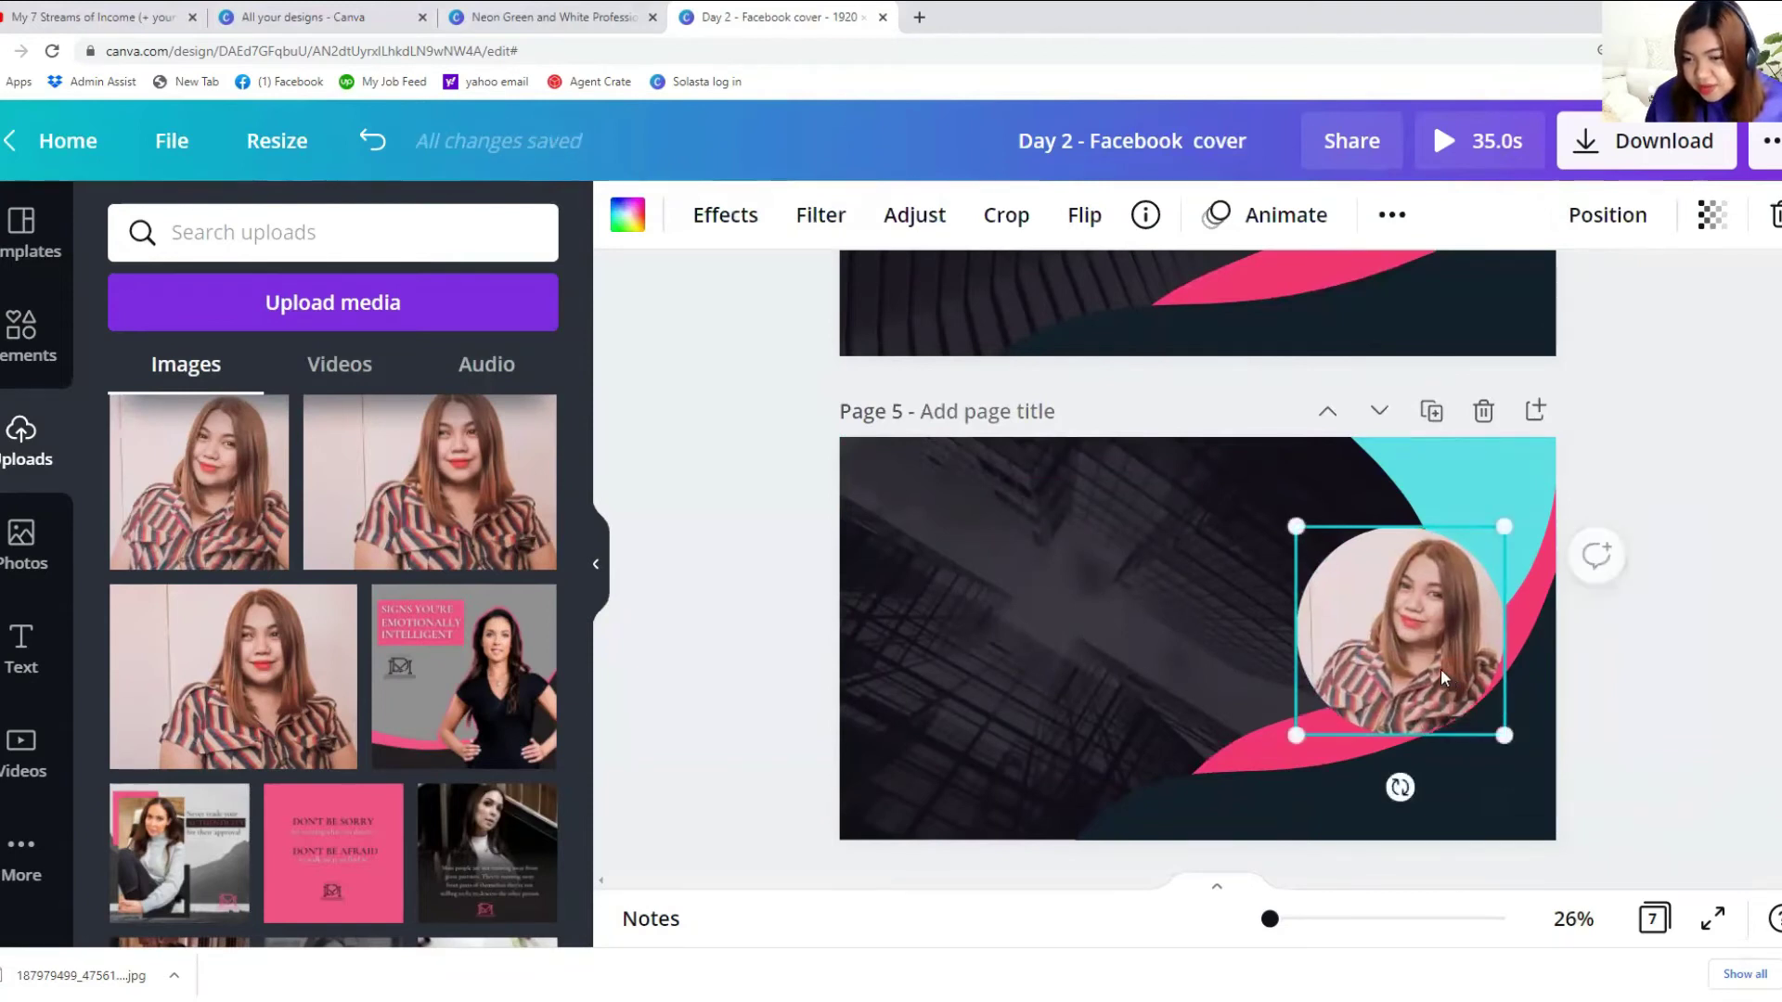
{"action": "left_click_drag", "start_coordinate": [1440, 668], "coordinate": [1439, 668]}
{"action": "left_click", "coordinate": [1172, 638]}
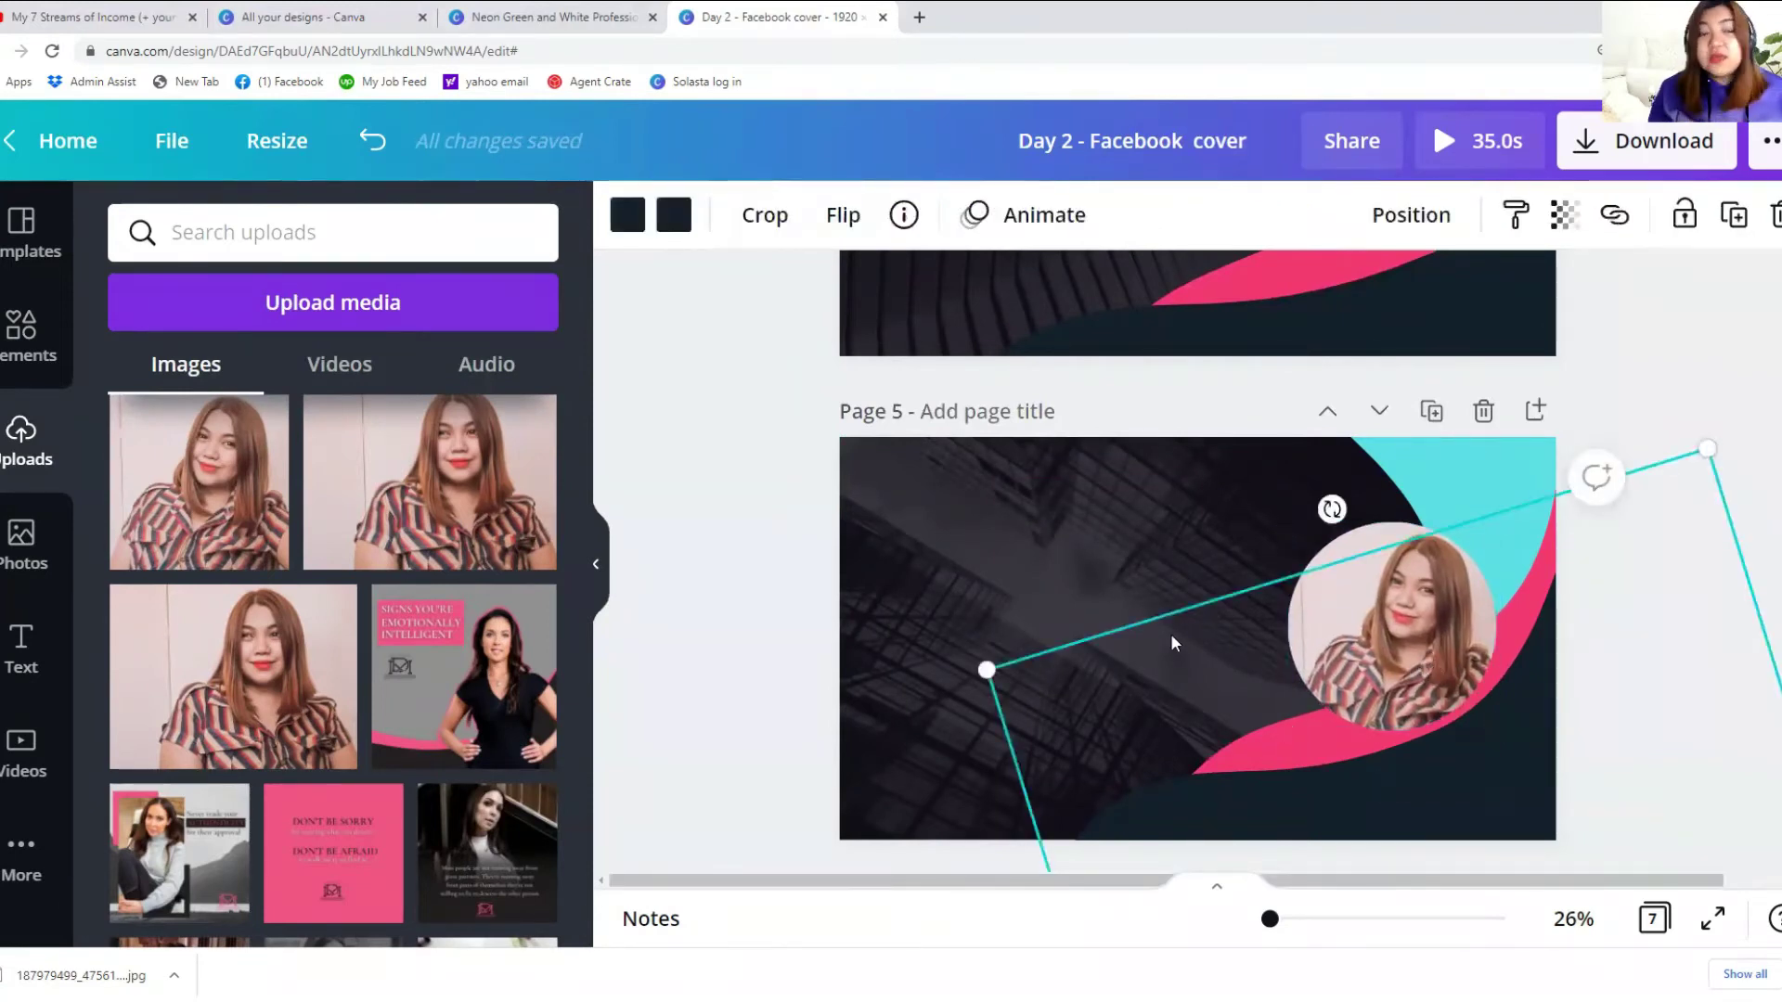
Step: Adjust the circular portrait with saturation -40, contrast 21 and brightness -21
{"action": "left_click", "coordinate": [1074, 516]}
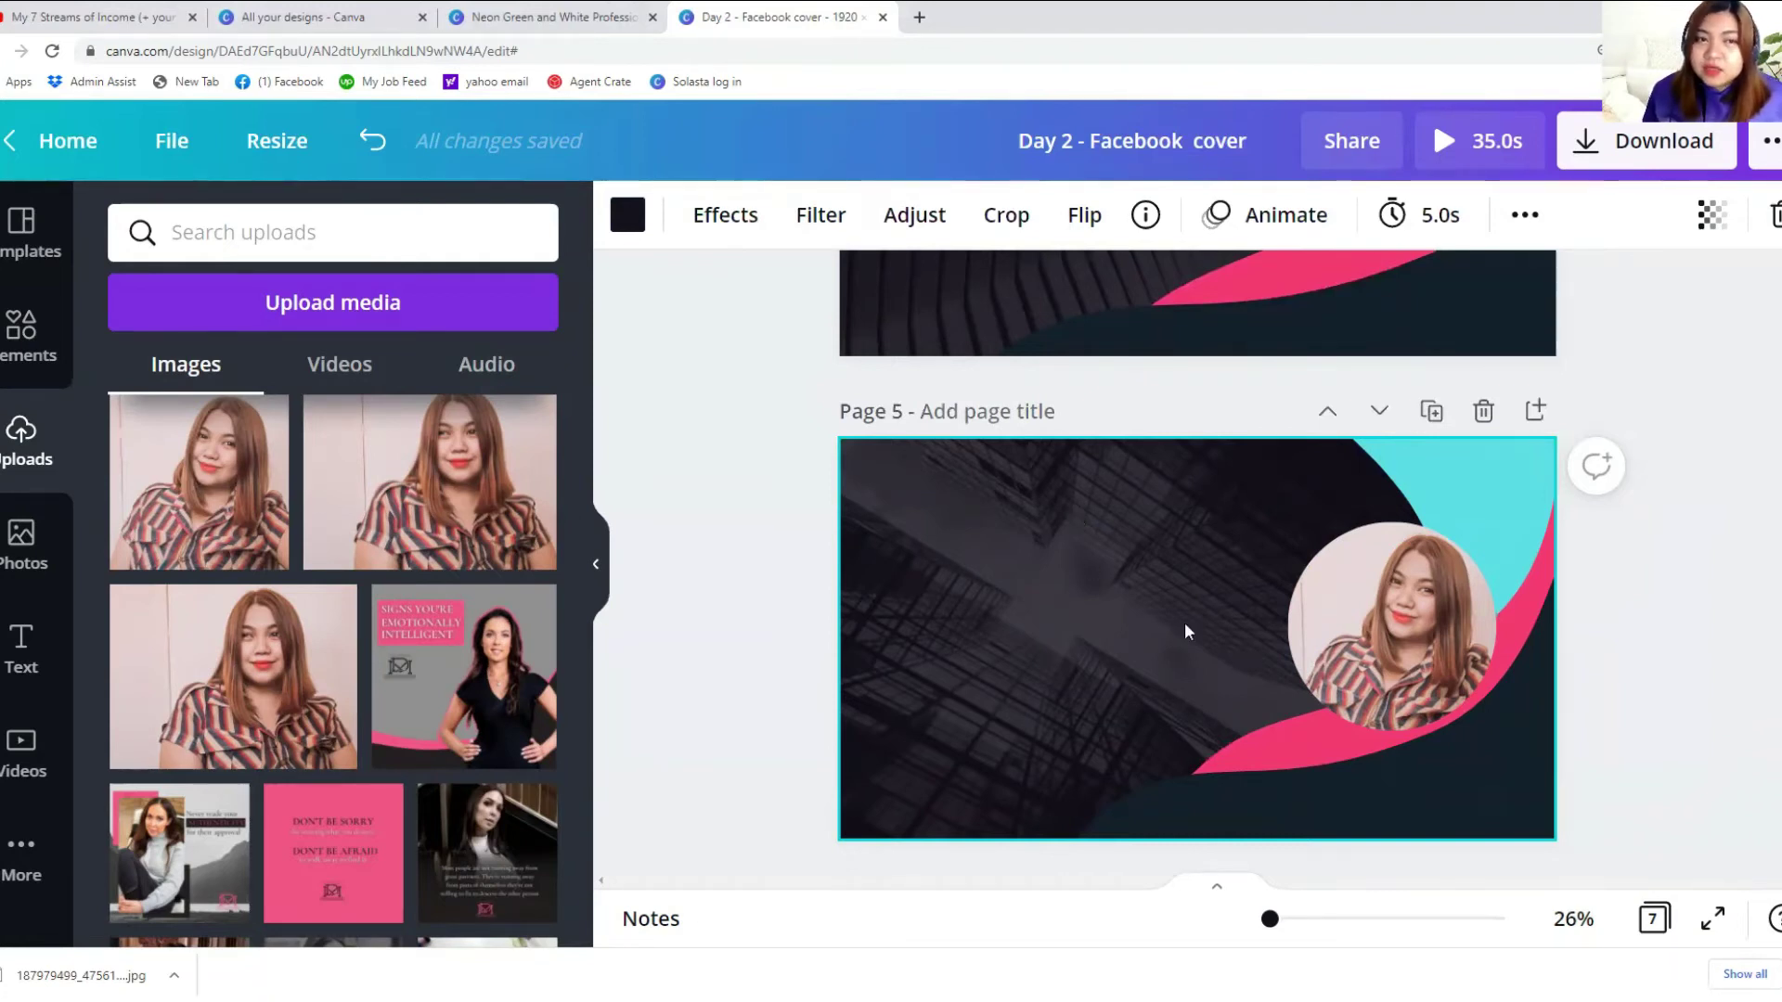
{"action": "left_click", "coordinate": [1344, 687]}
{"action": "left_click", "coordinate": [1084, 636]}
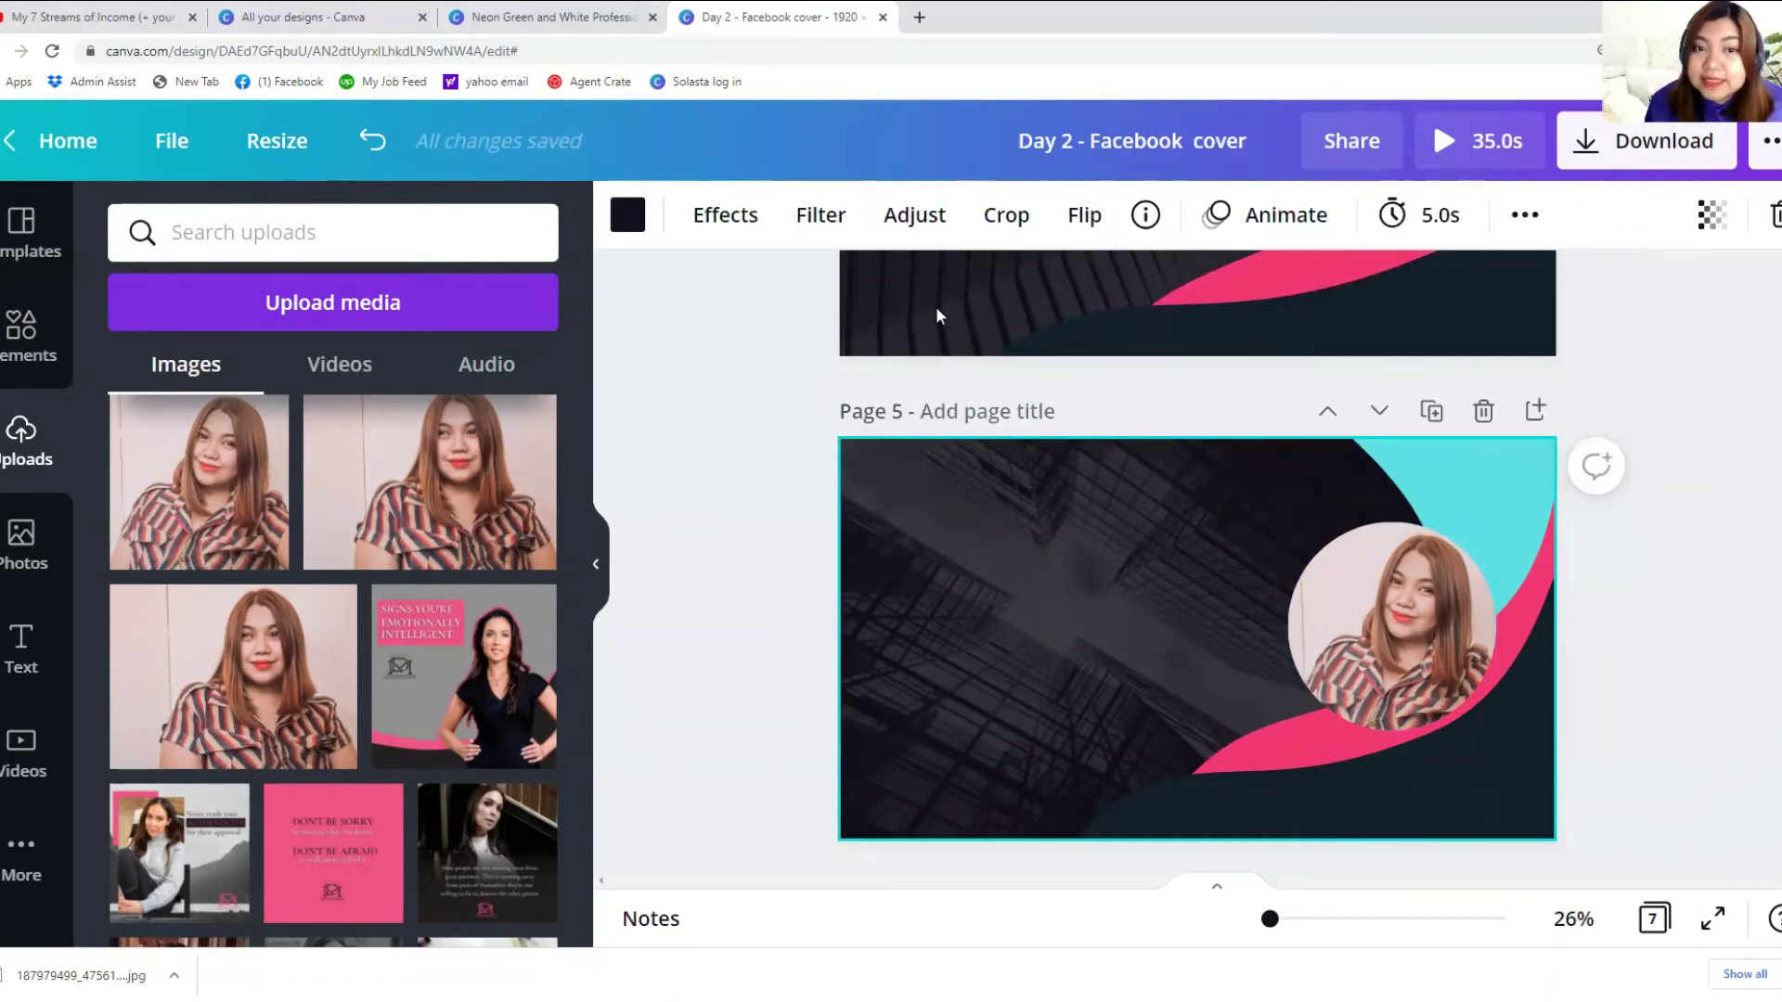
{"action": "left_click", "coordinate": [938, 235]}
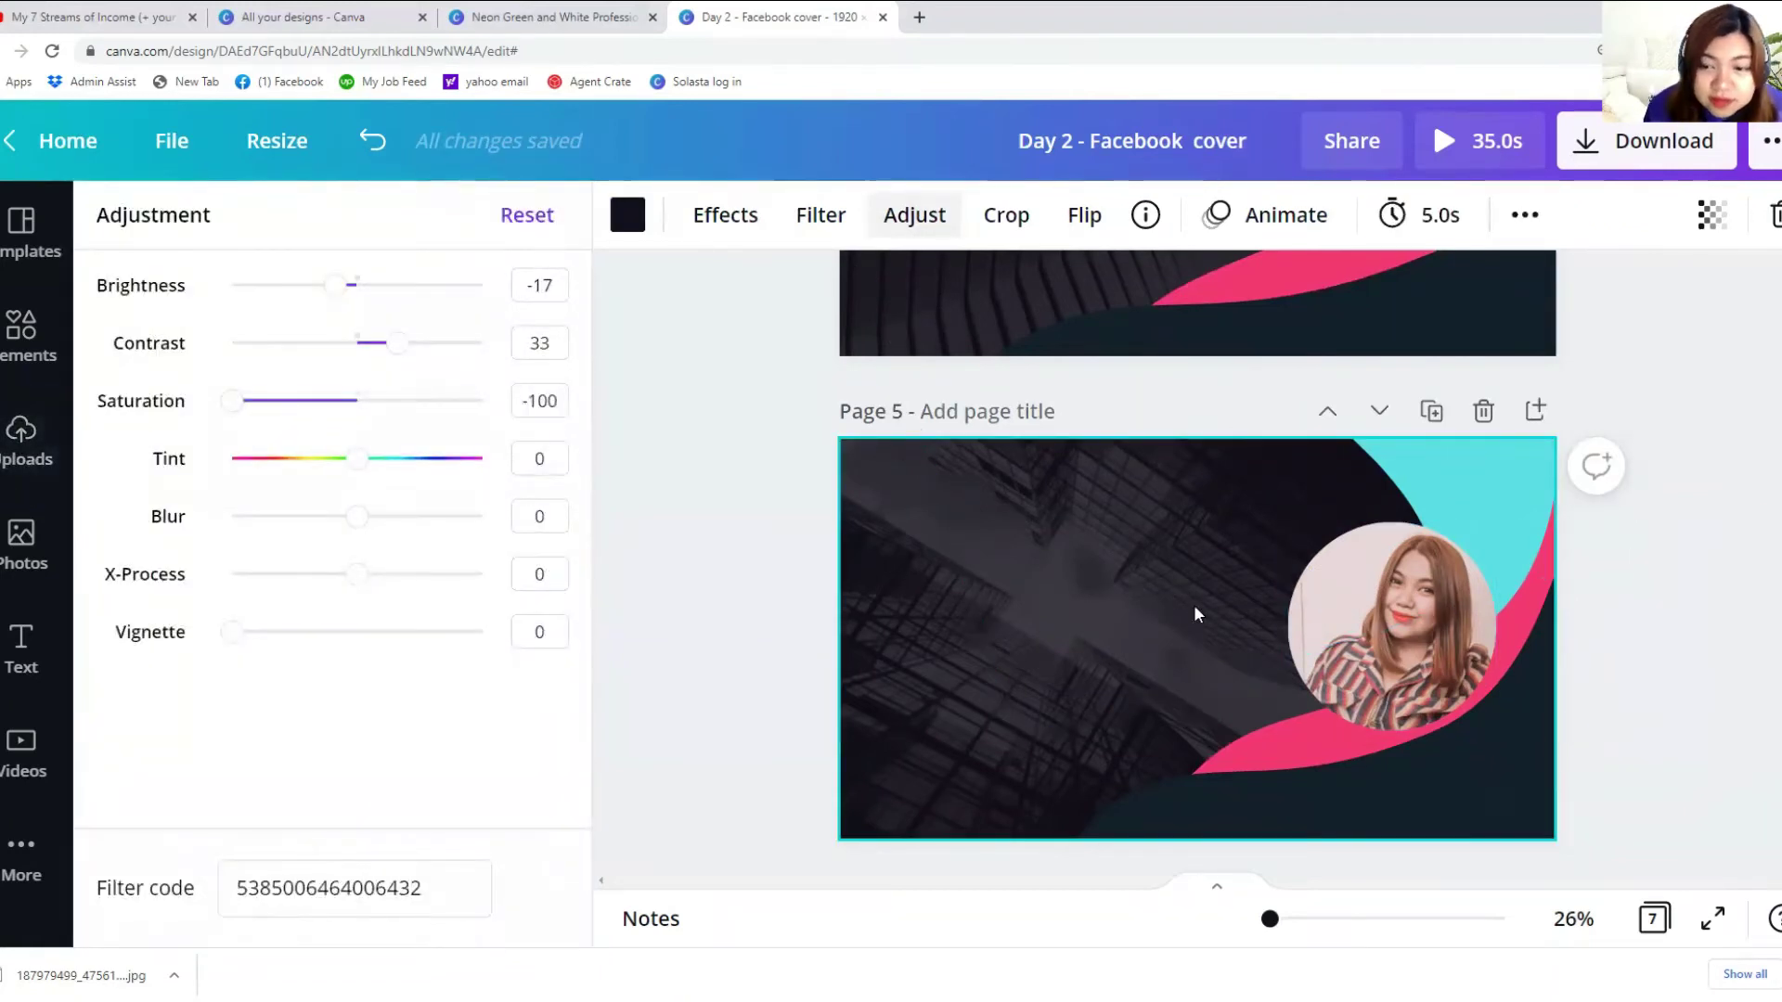
{"action": "left_click", "coordinate": [1398, 622]}
{"action": "left_click_drag", "start_coordinate": [356, 410], "coordinate": [307, 402]}
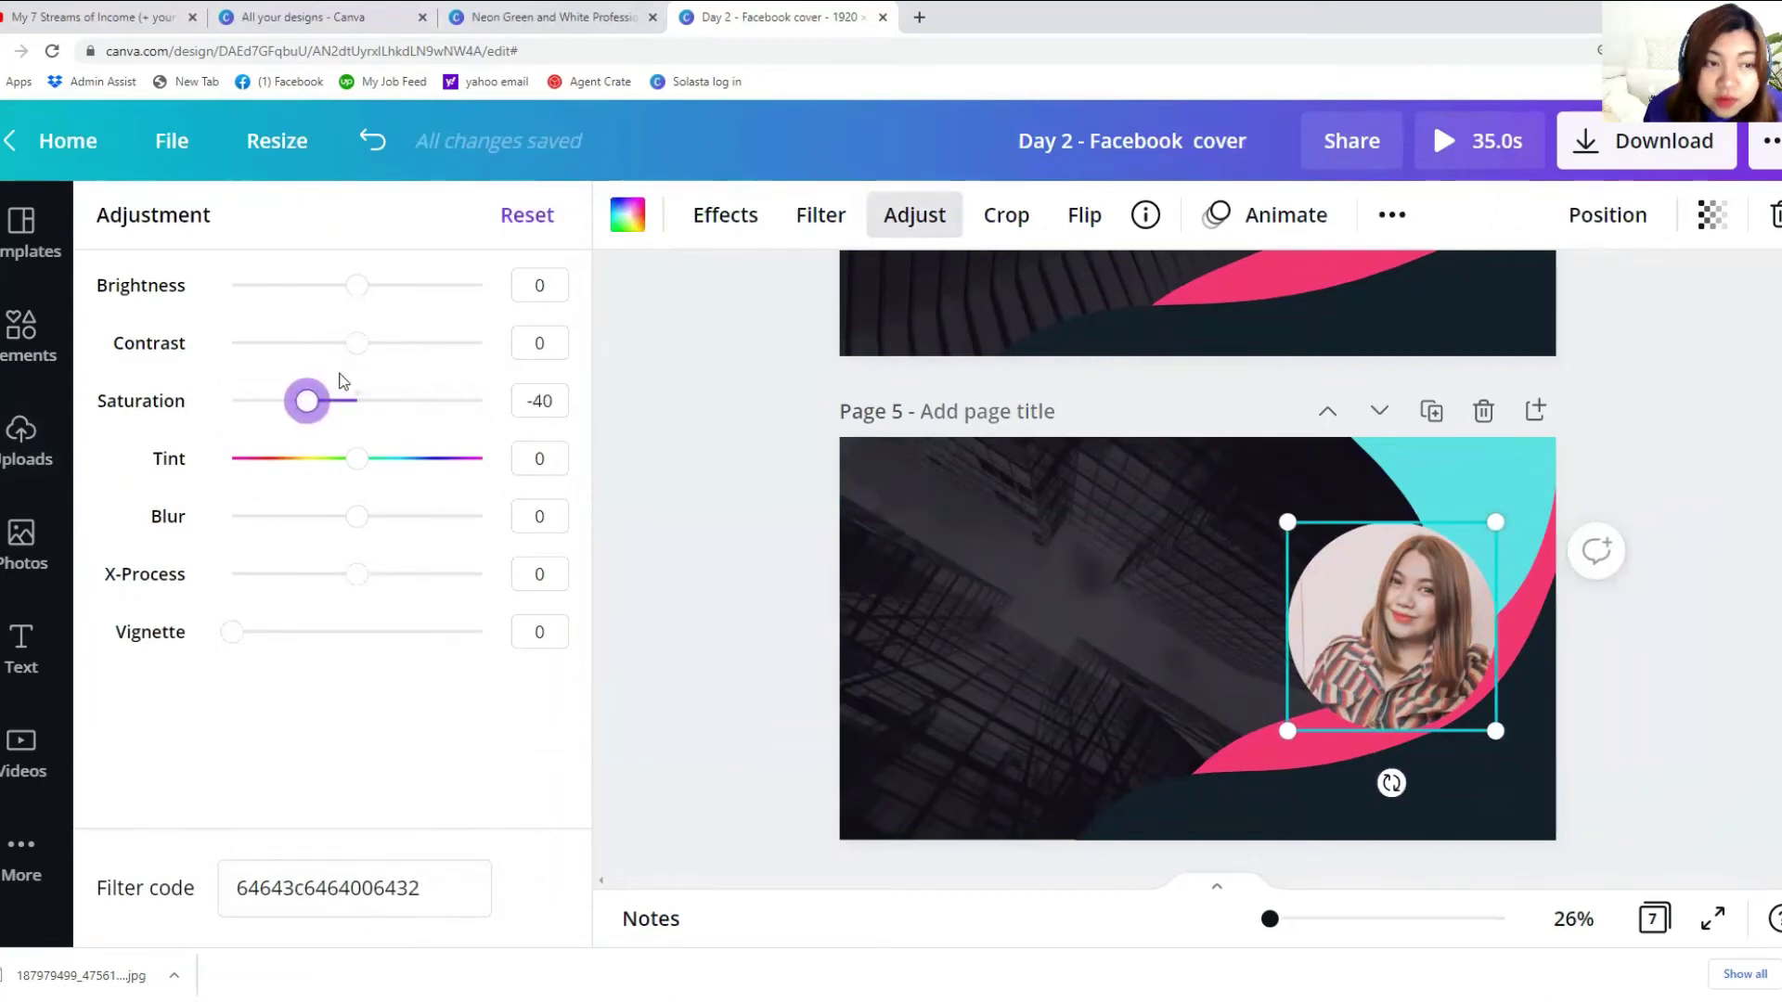
{"action": "left_click_drag", "start_coordinate": [359, 359], "coordinate": [332, 288]}
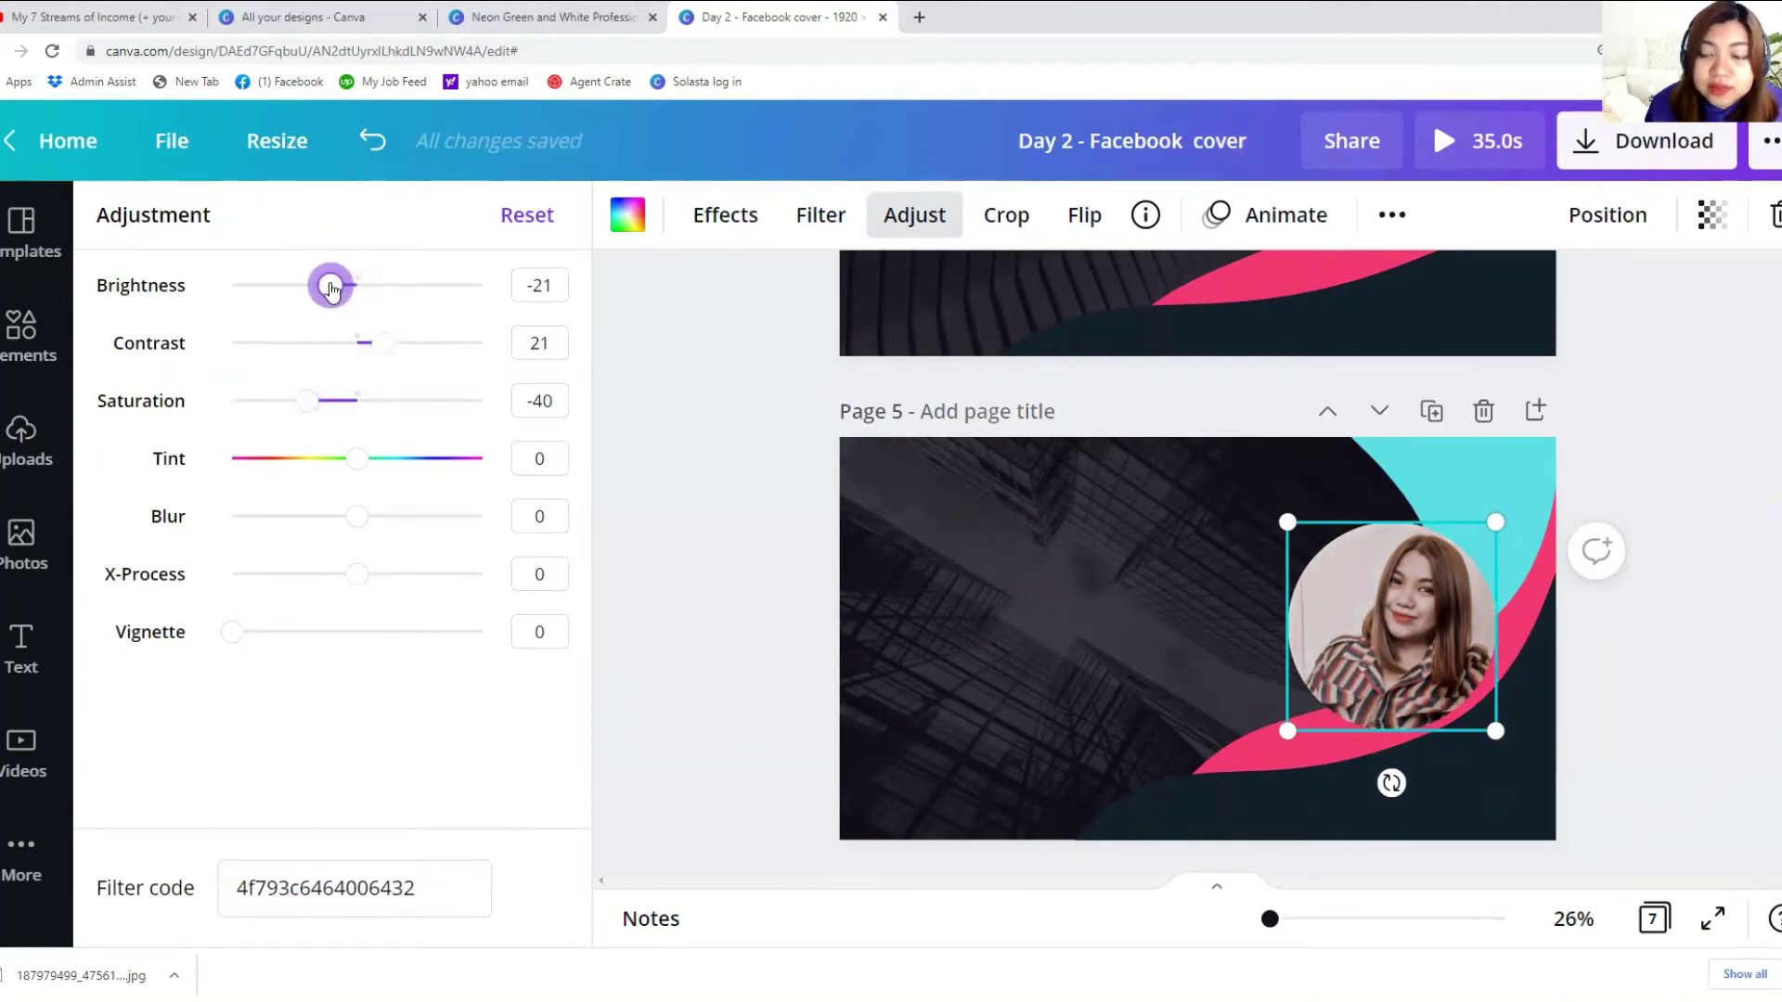
{"action": "left_click", "coordinate": [993, 673]}
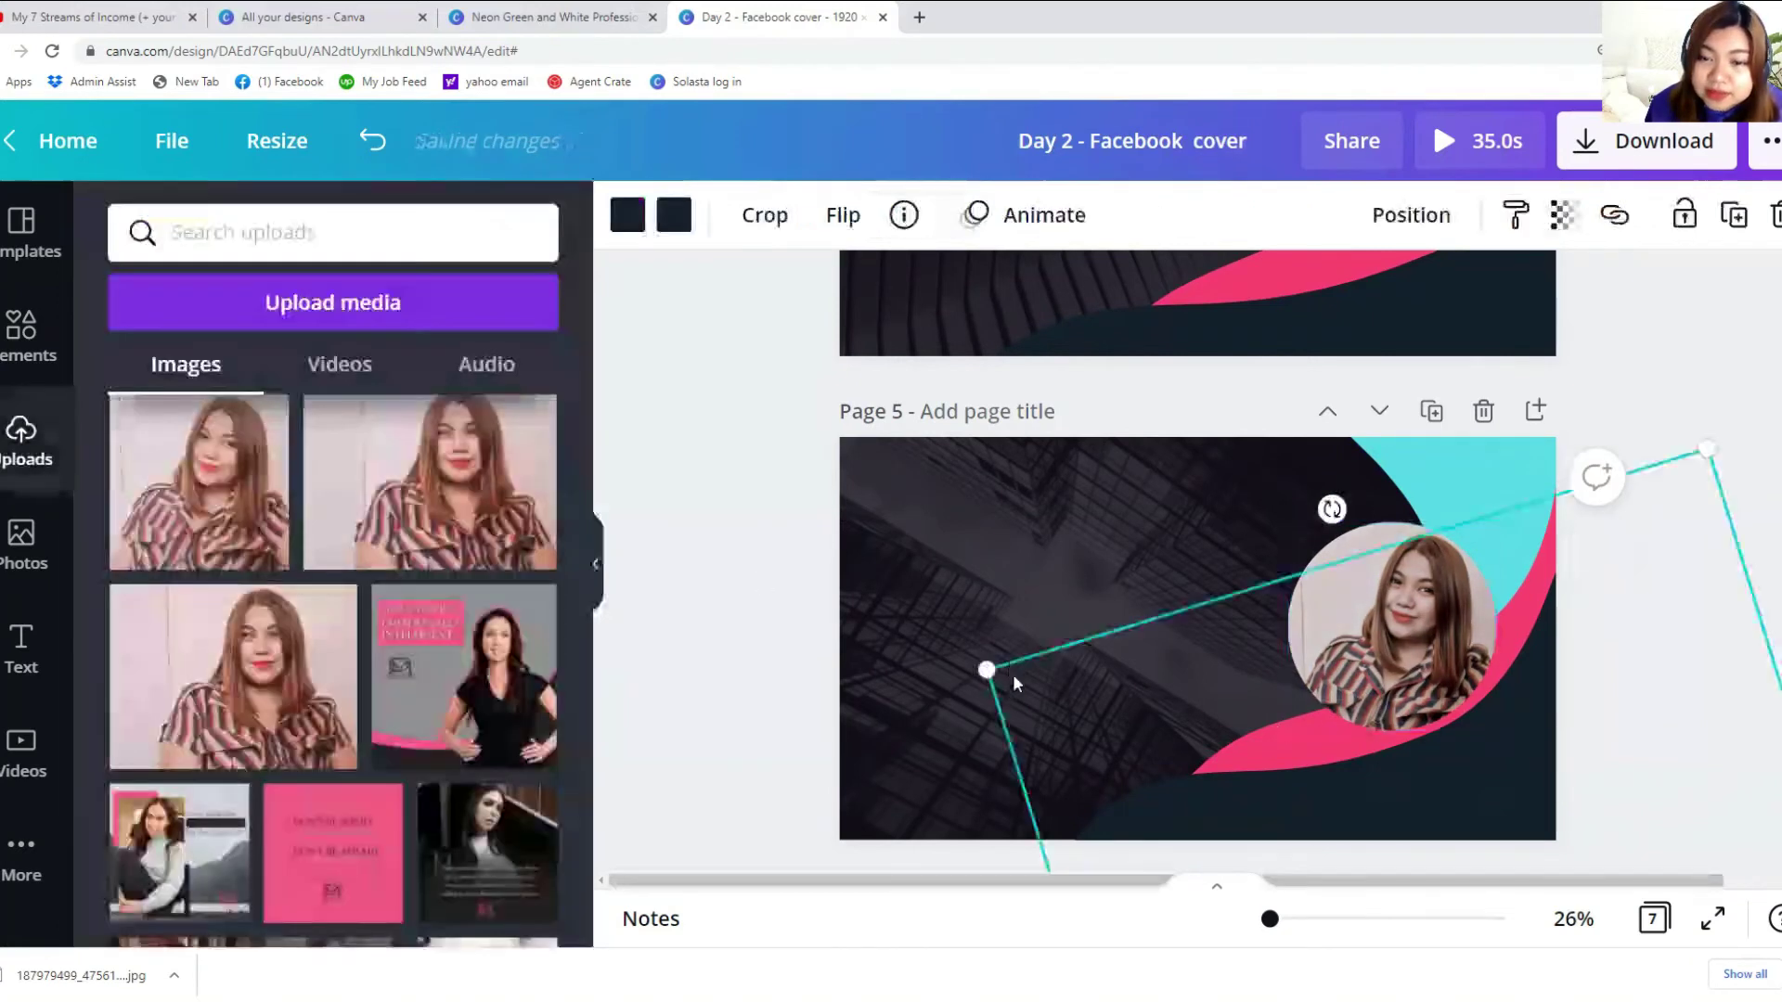
Step: Place the original unadjusted portrait beside the circular one for comparison, and delete it from page 5
{"action": "left_click", "coordinate": [216, 492]}
{"action": "left_click_drag", "start_coordinate": [1187, 670], "coordinate": [1143, 689]}
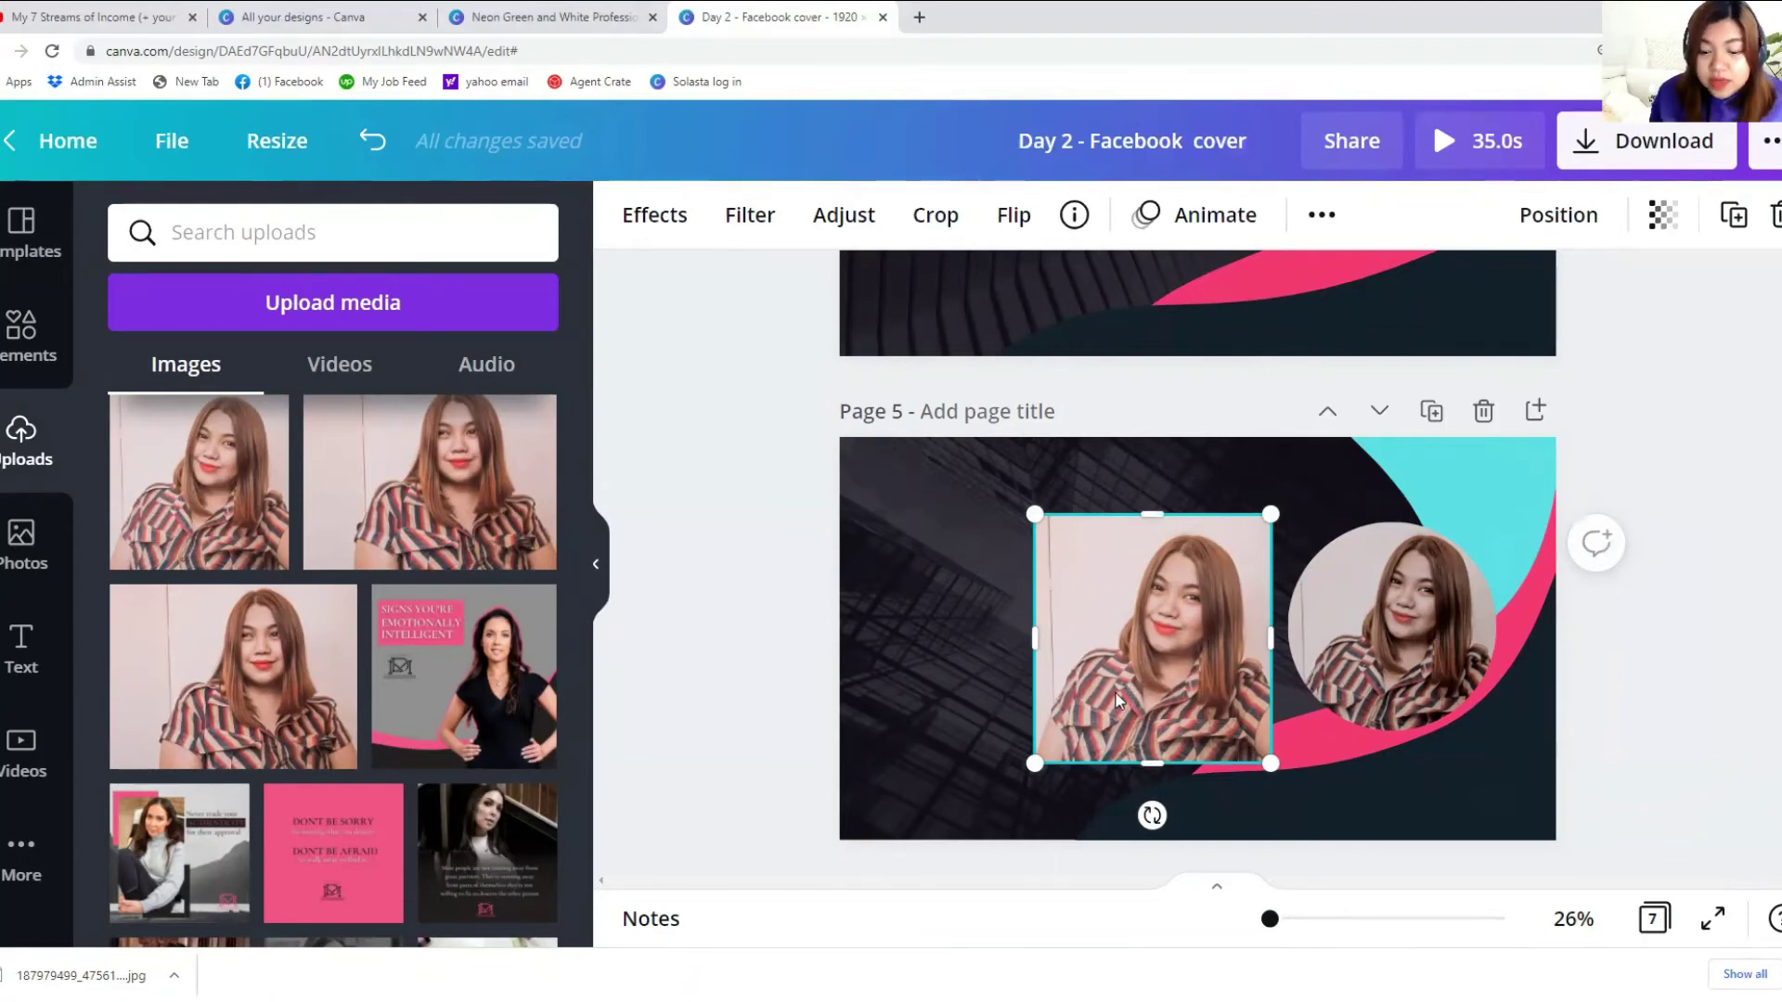
{"action": "key", "text": "Delete"}
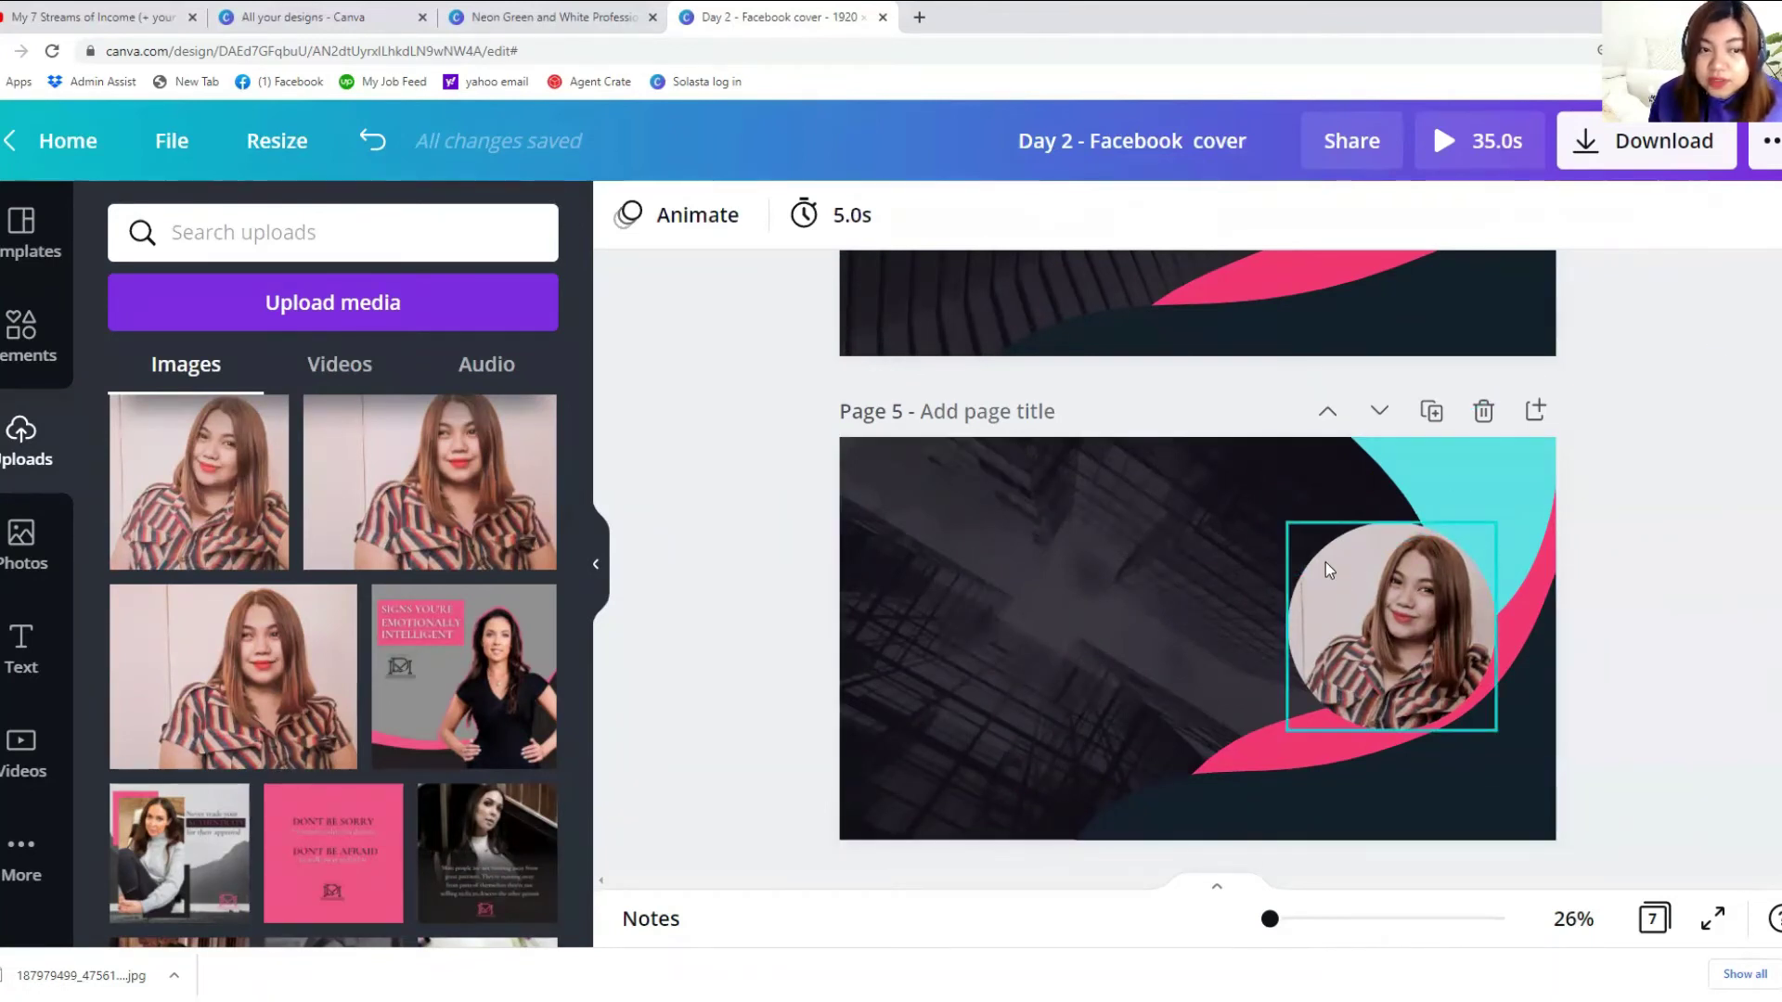
Step: Search the elements for "circle" and add the coral circle with brushed edges to page 5
{"action": "left_click", "coordinate": [1299, 661]}
{"action": "left_click", "coordinate": [1257, 672]}
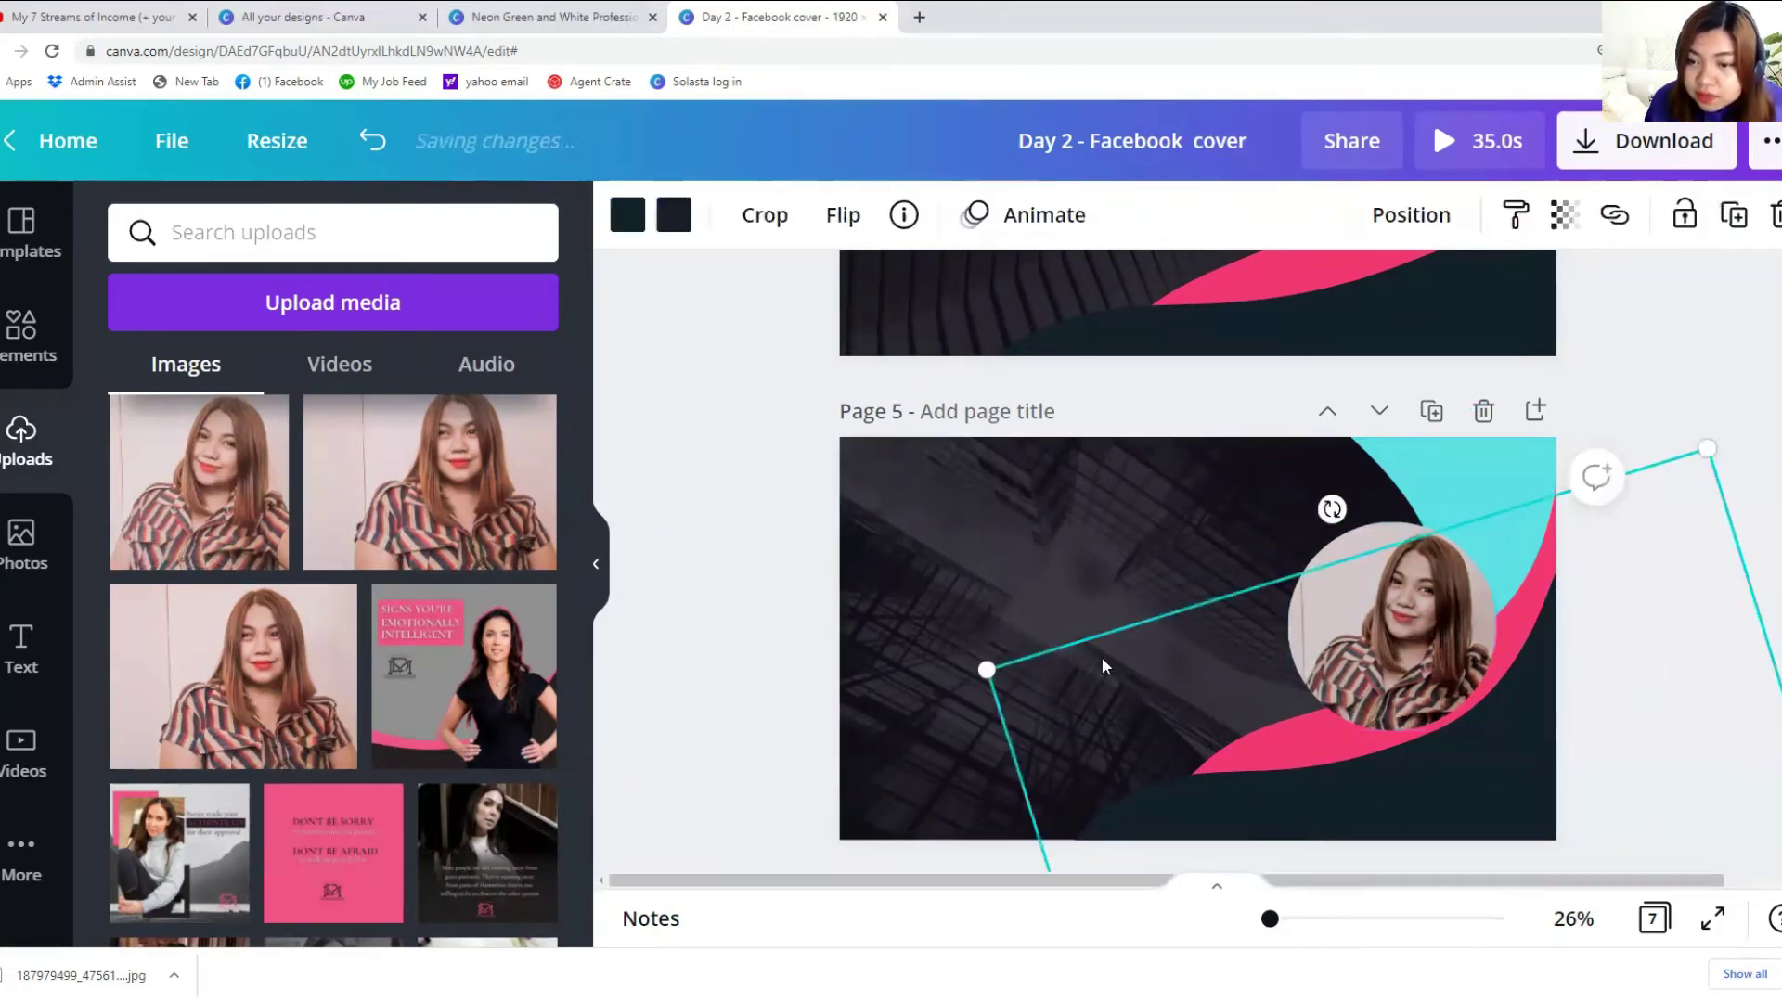
{"action": "left_click", "coordinate": [23, 542]}
{"action": "left_click", "coordinate": [28, 336]}
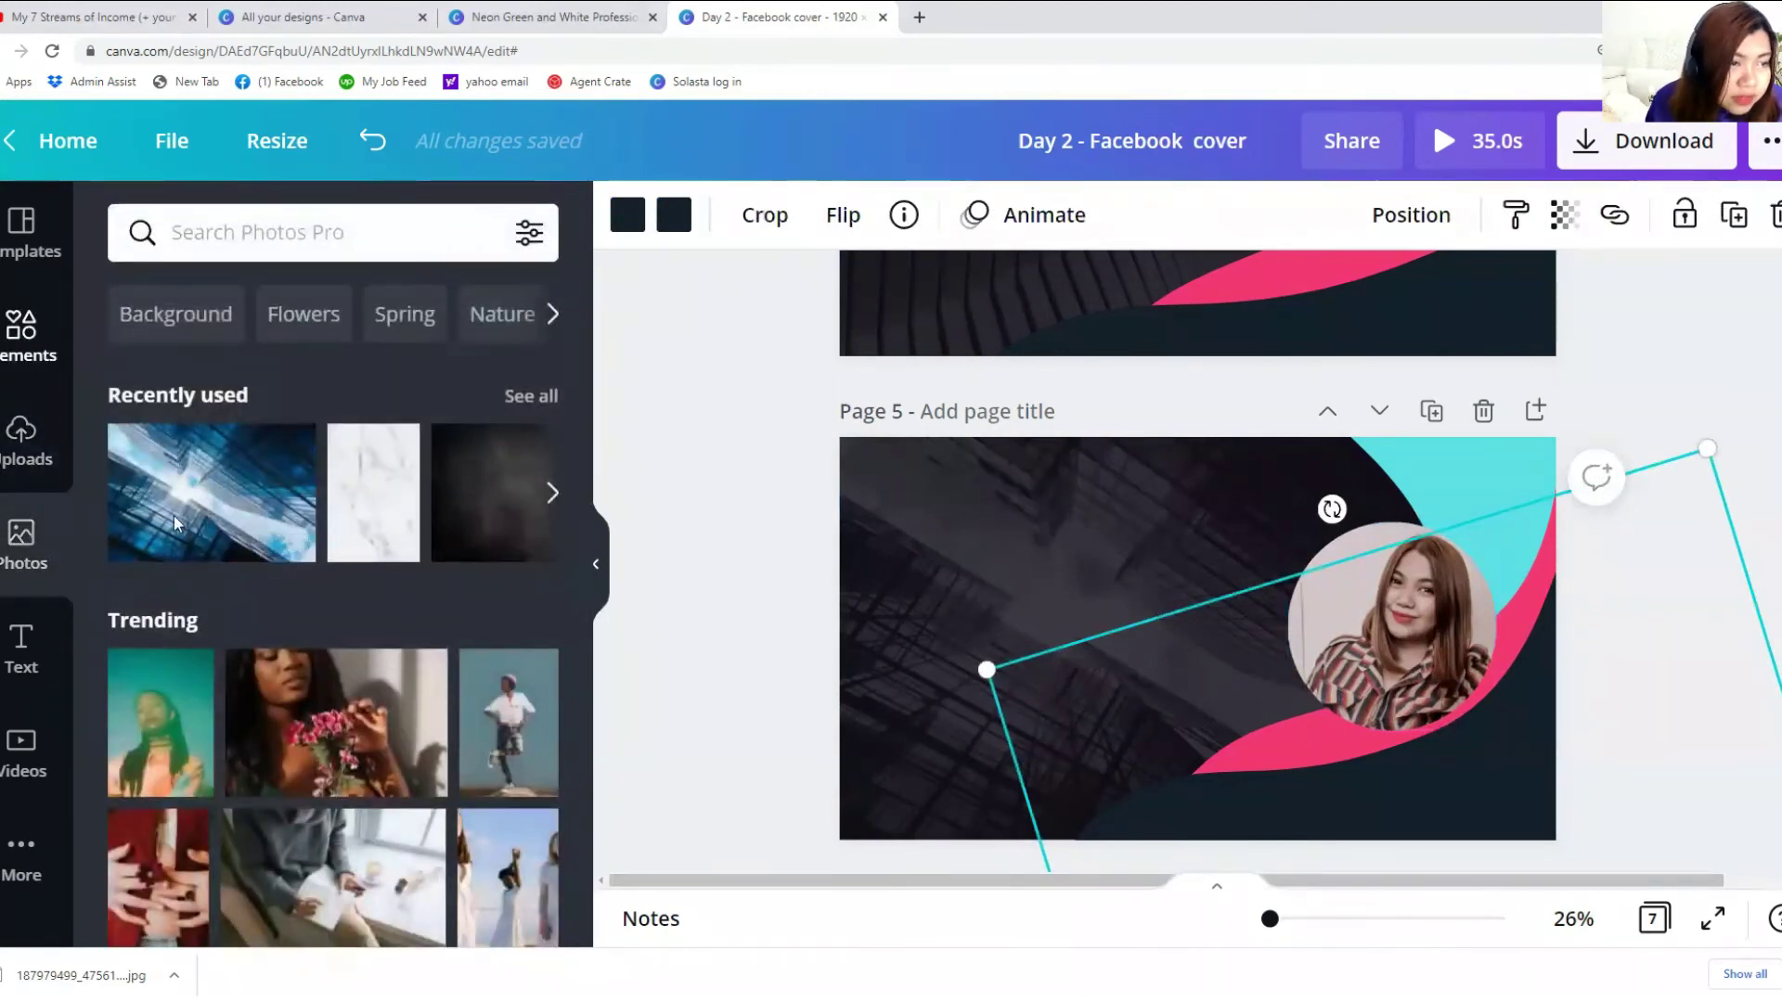
{"action": "left_click", "coordinate": [1163, 567]}
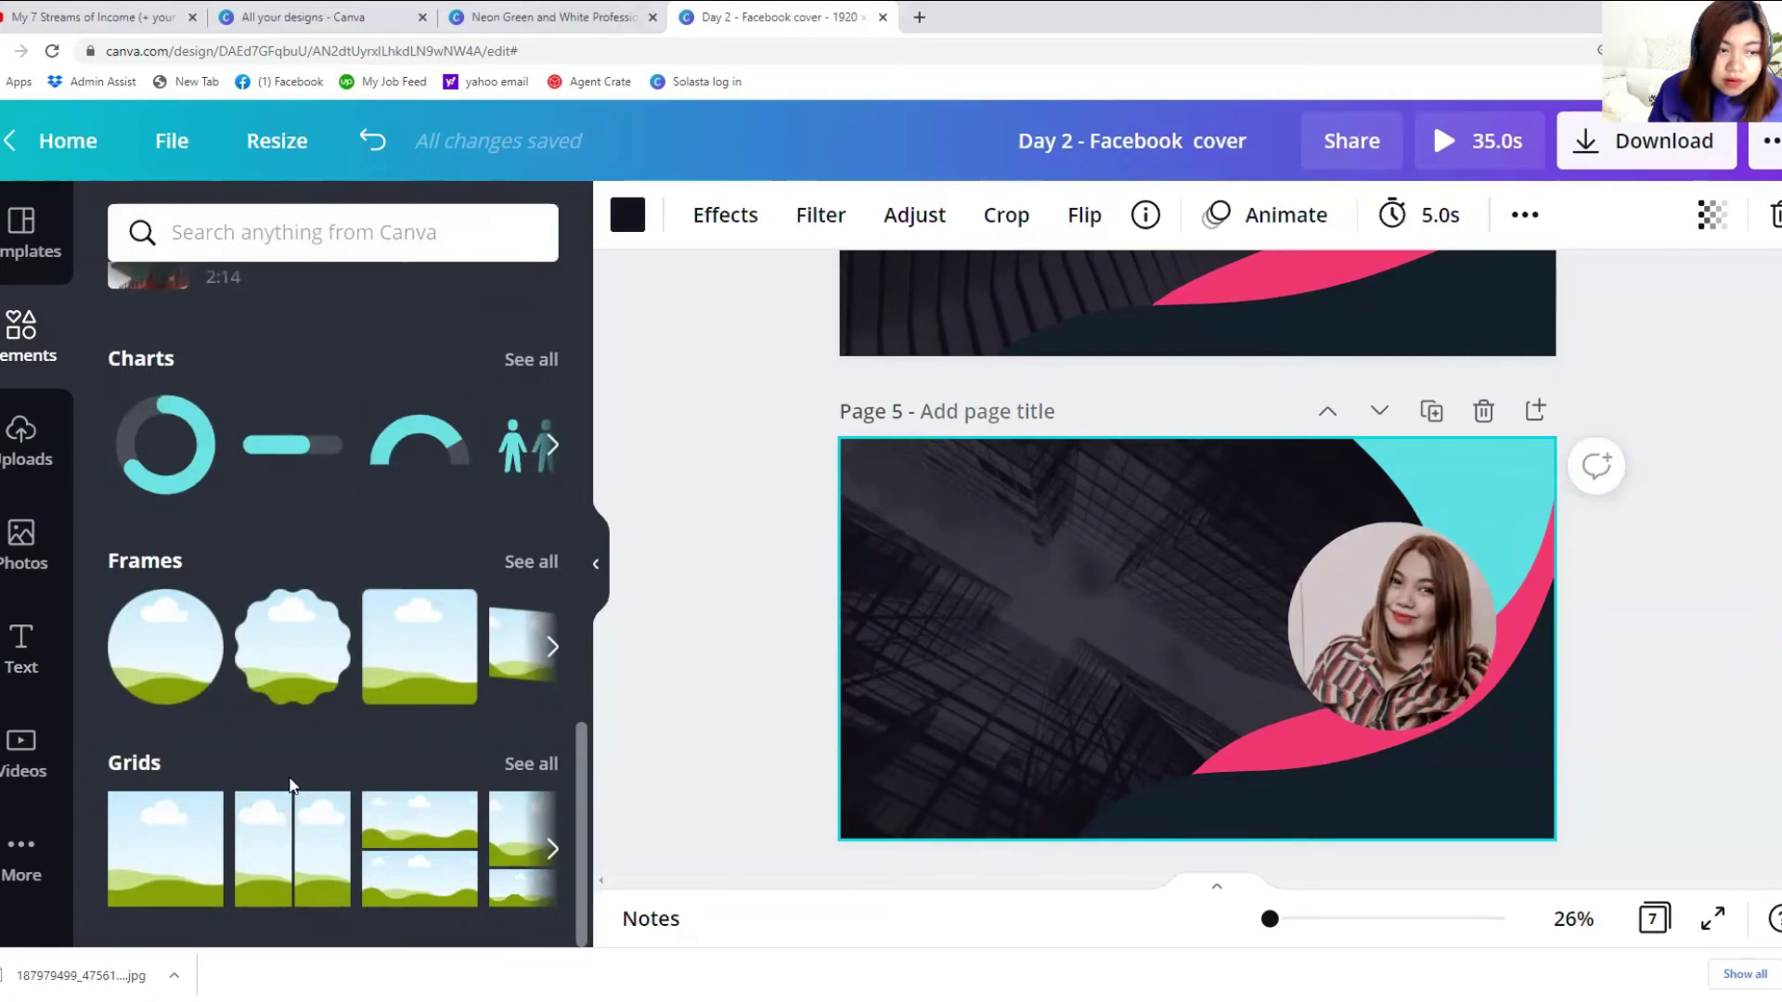
{"action": "left_click", "coordinate": [245, 227]}
{"action": "type", "text": "circle"}
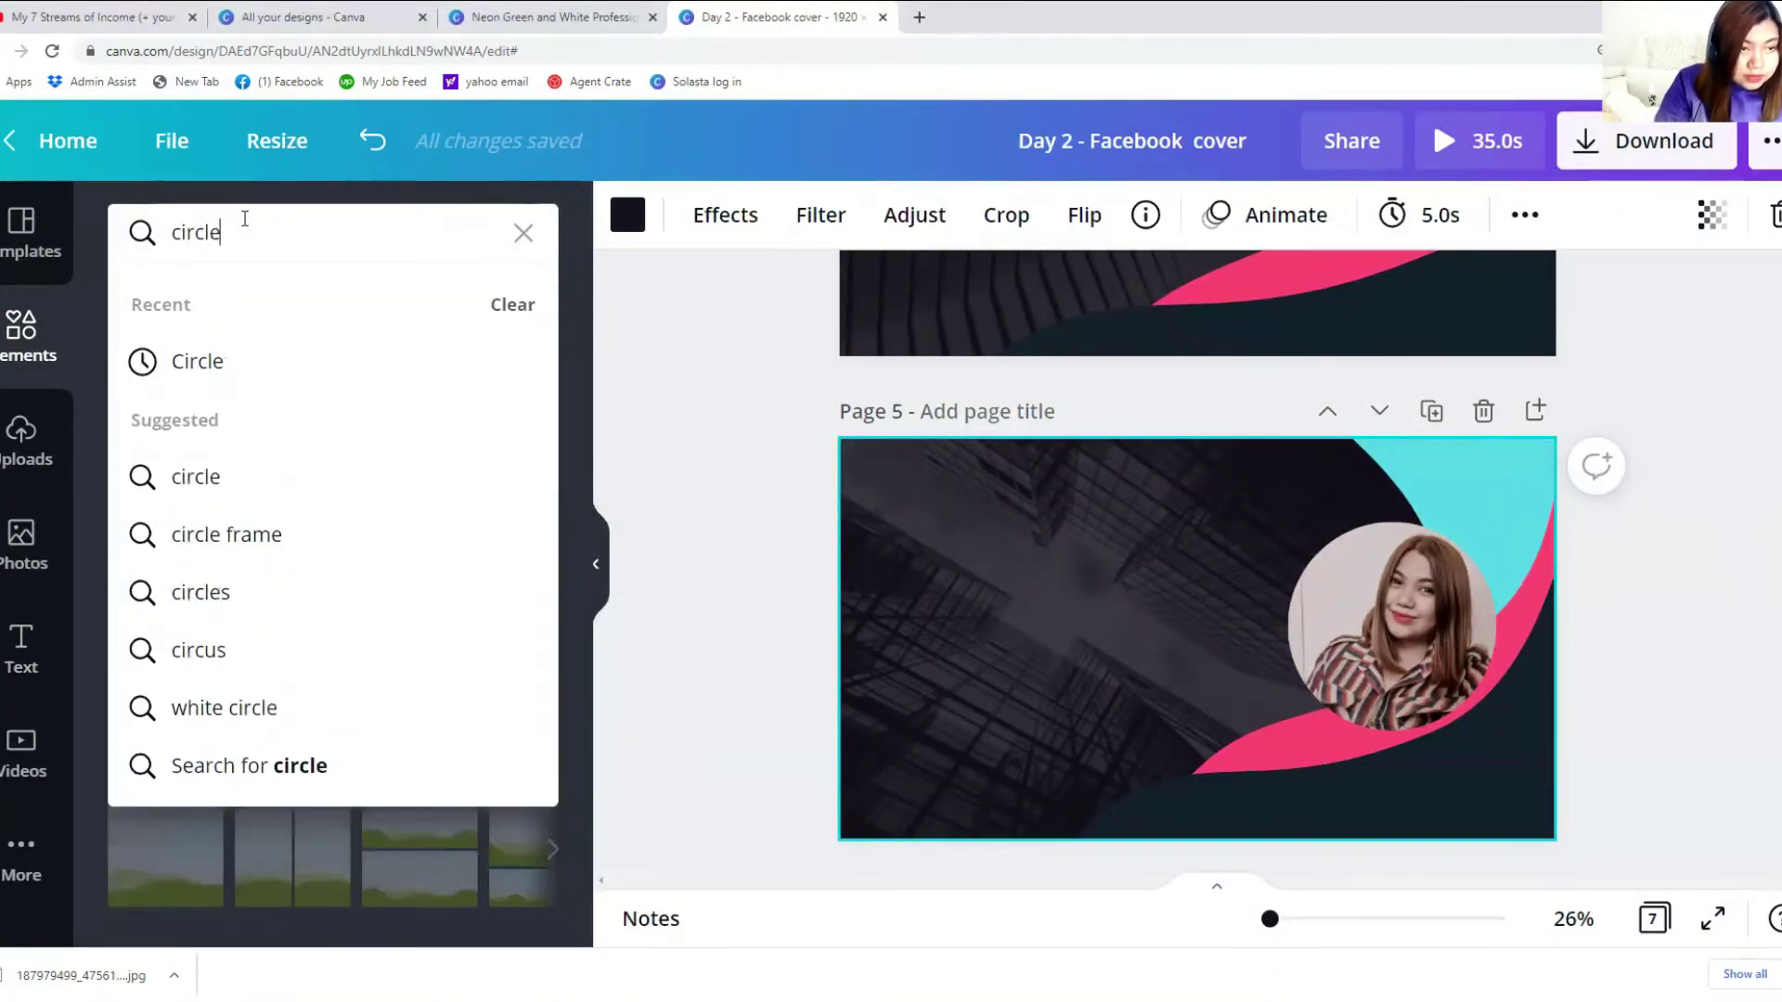
{"action": "key", "text": "Return"}
{"action": "scroll", "coordinate": [306, 649], "scroll_direction": "down", "scroll_amount": 6}
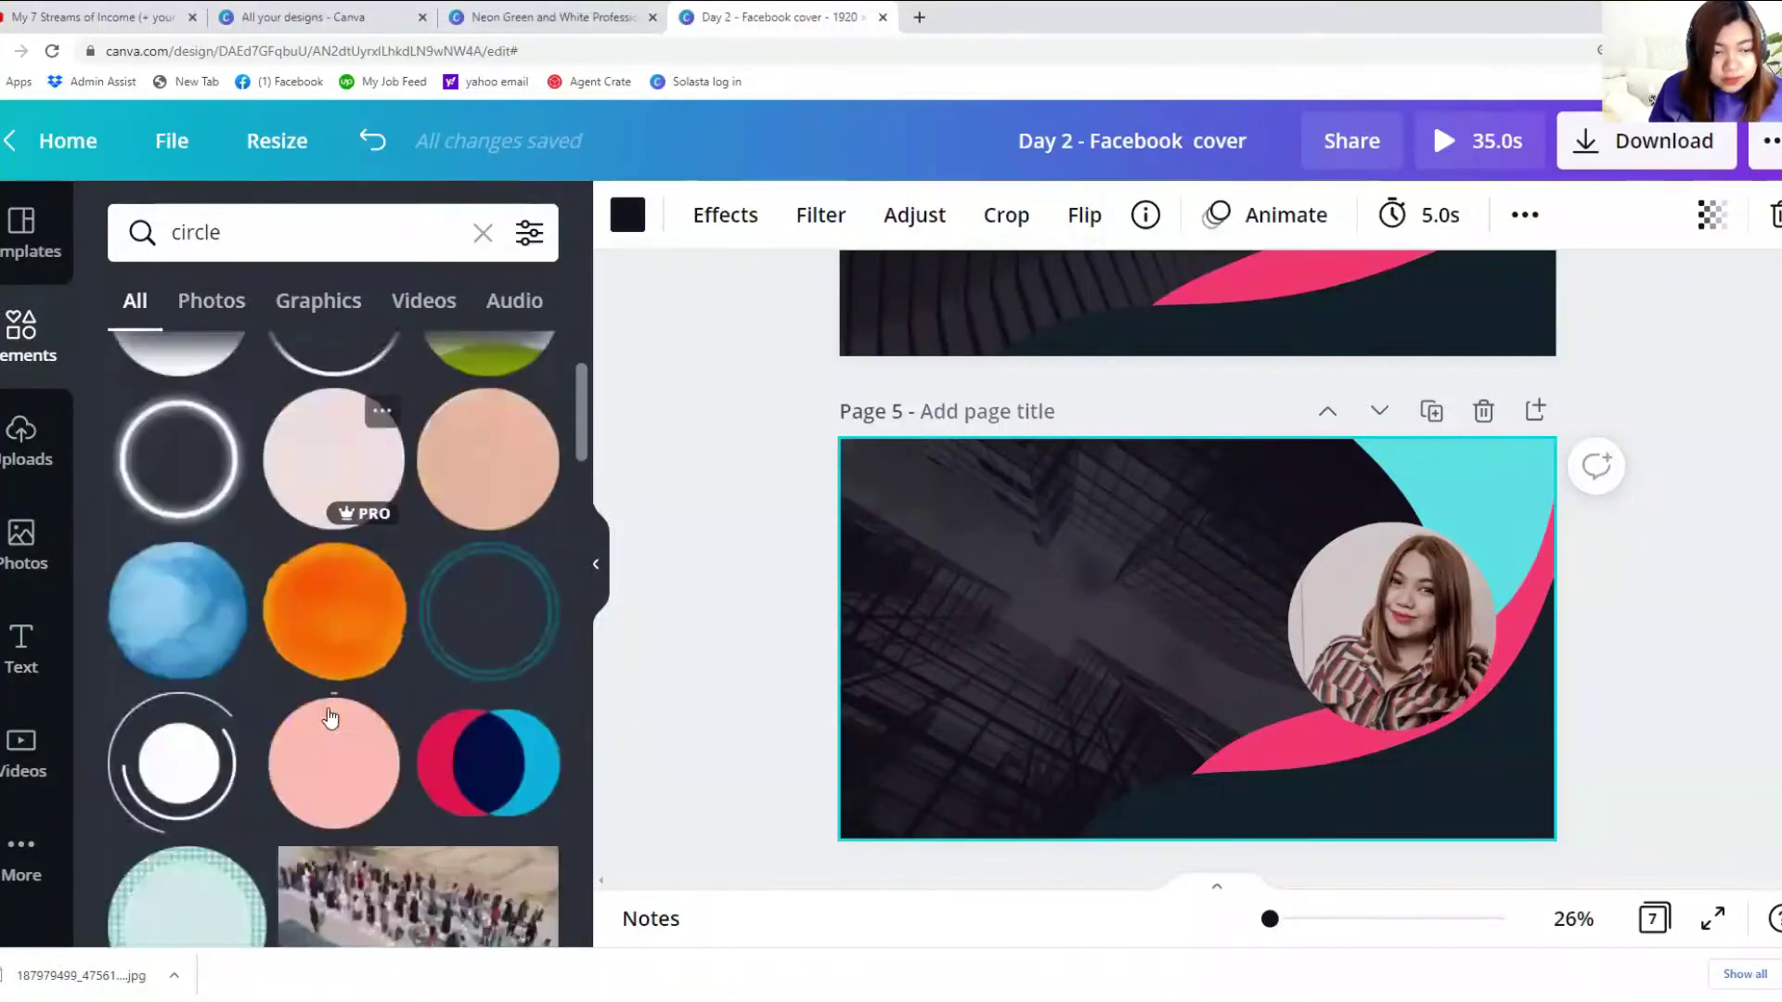
{"action": "scroll", "coordinate": [329, 714], "scroll_direction": "down", "scroll_amount": 8}
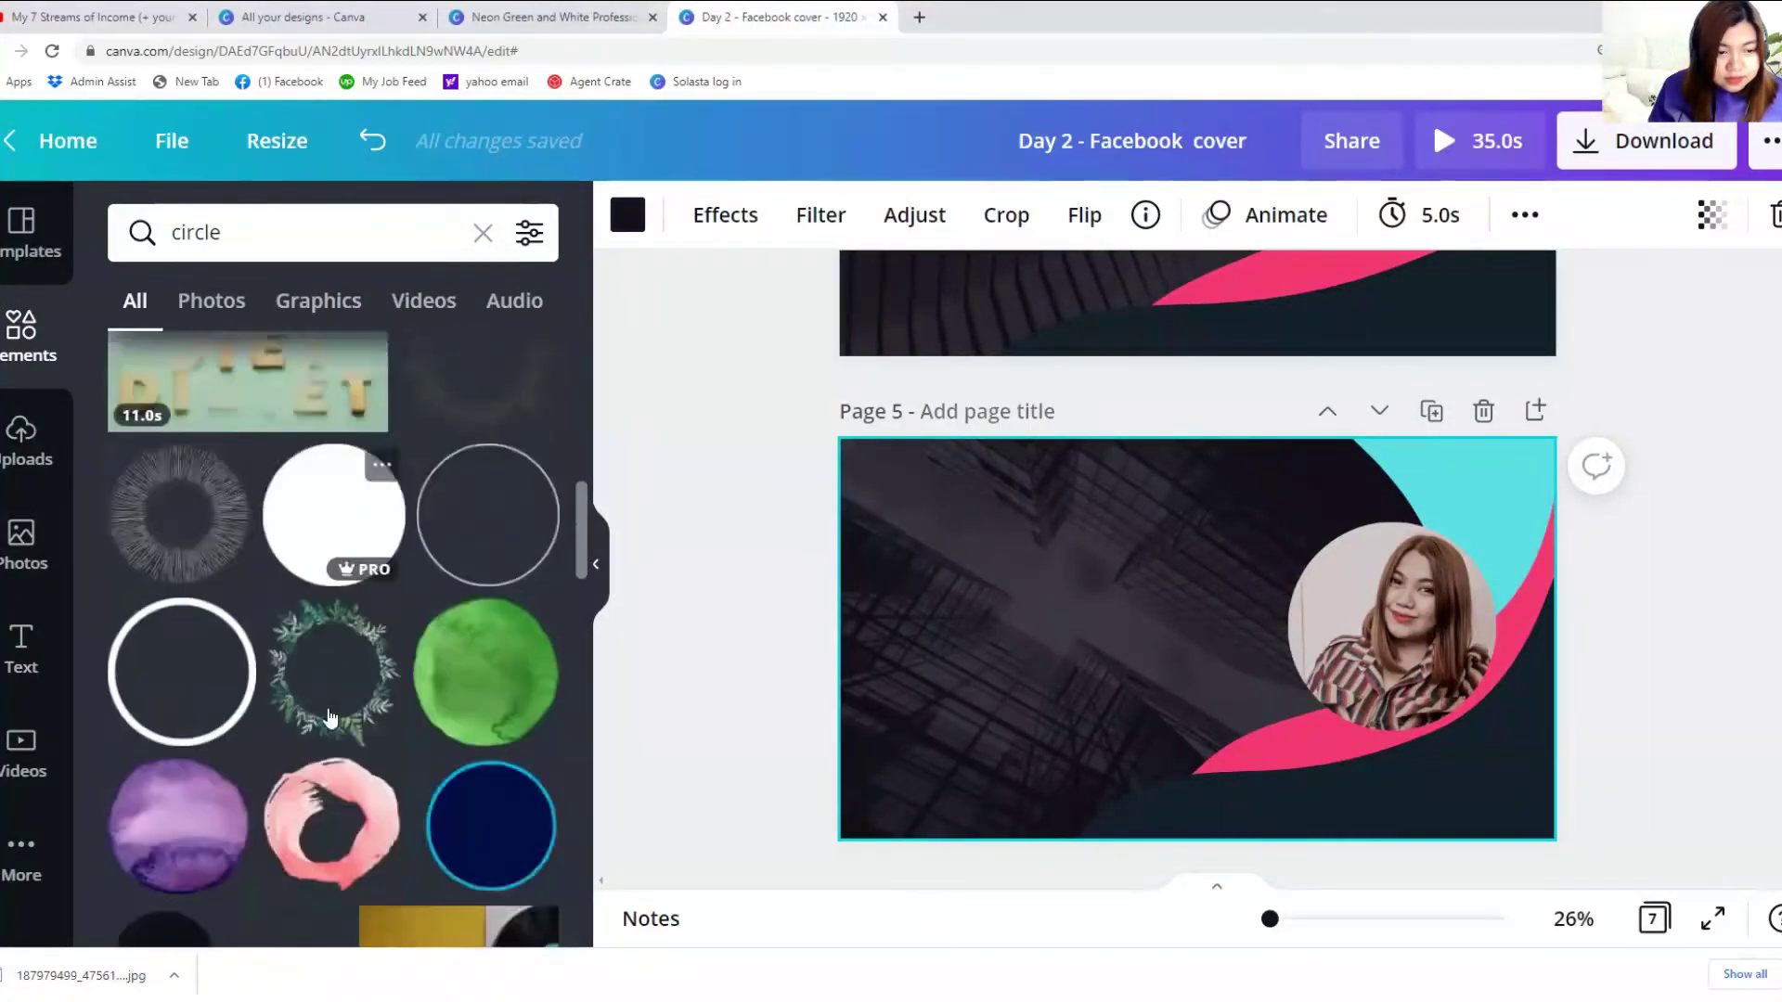
{"action": "left_click", "coordinate": [478, 734]}
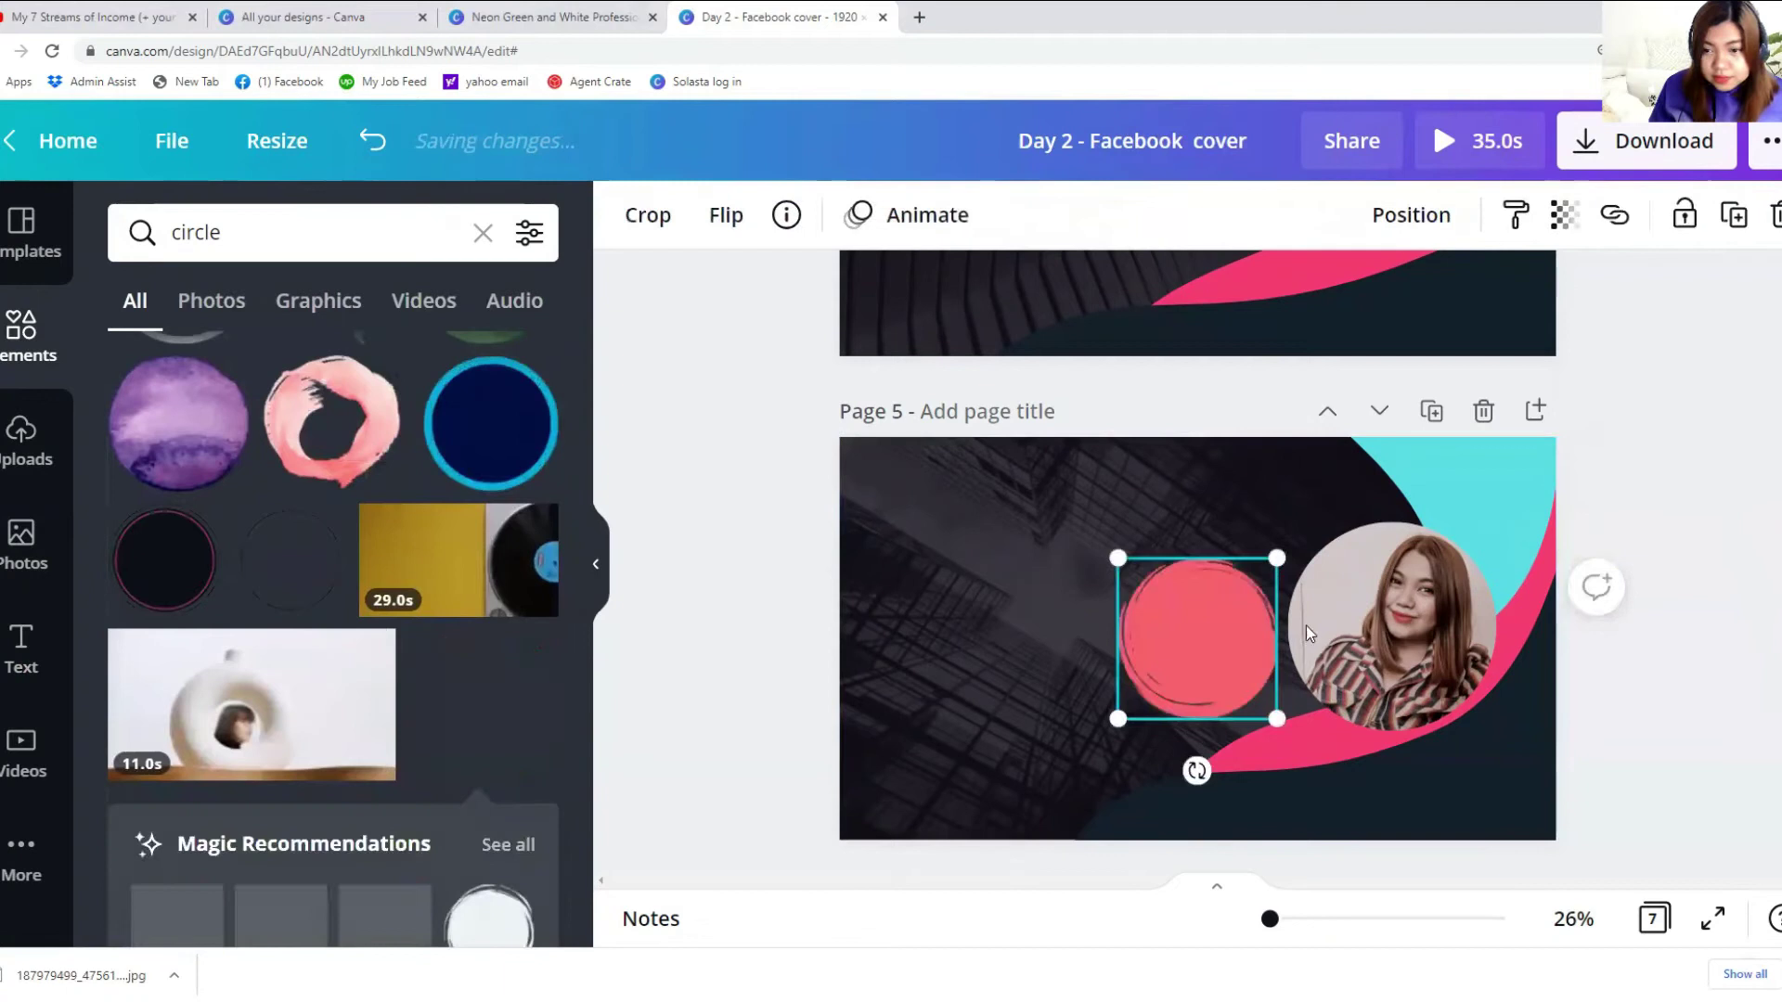
Step: Enlarge the coral brushed circle until it is slightly bigger than the circular portrait and centre it over the portrait
{"action": "left_click_drag", "start_coordinate": [1353, 546], "coordinate": [1305, 514]}
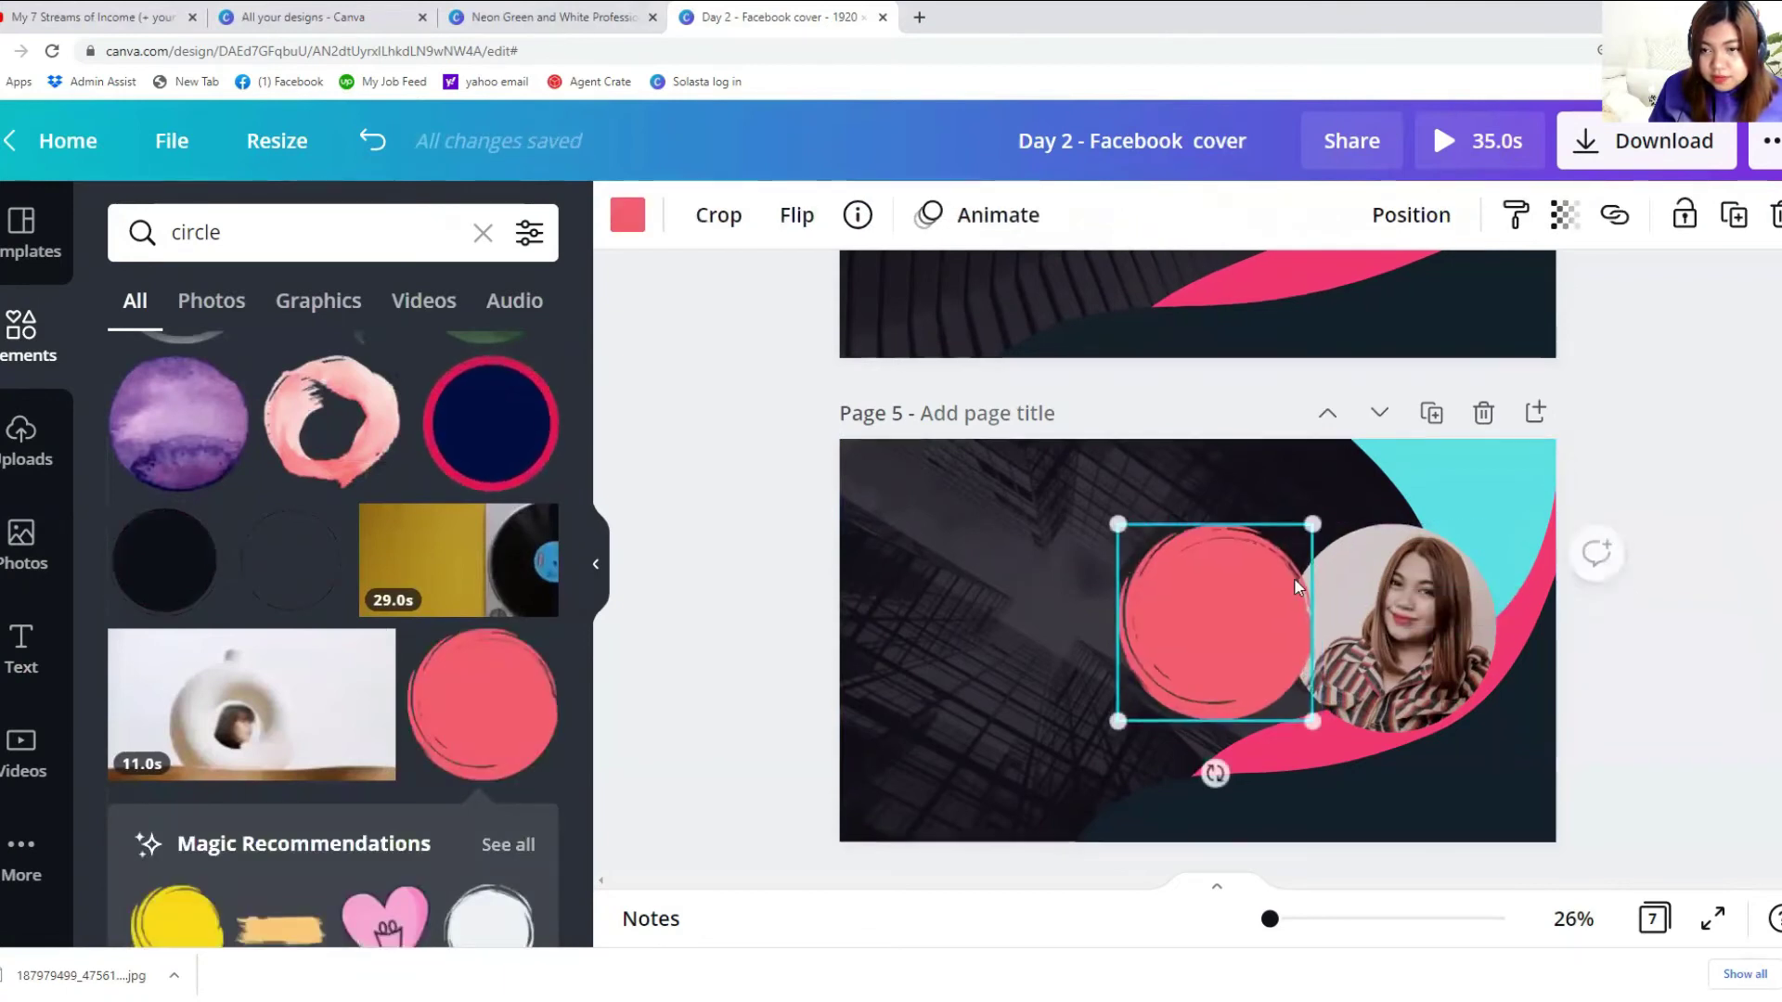
{"action": "scroll", "coordinate": [1293, 577], "scroll_direction": "up", "scroll_amount": 5}
{"action": "scroll", "coordinate": [1294, 577], "scroll_direction": "down", "scroll_amount": 4}
{"action": "left_click_drag", "start_coordinate": [1237, 711], "coordinate": [1391, 705]}
{"action": "left_click_drag", "start_coordinate": [1474, 619], "coordinate": [1516, 573]}
{"action": "left_click_drag", "start_coordinate": [1422, 688], "coordinate": [1415, 717]}
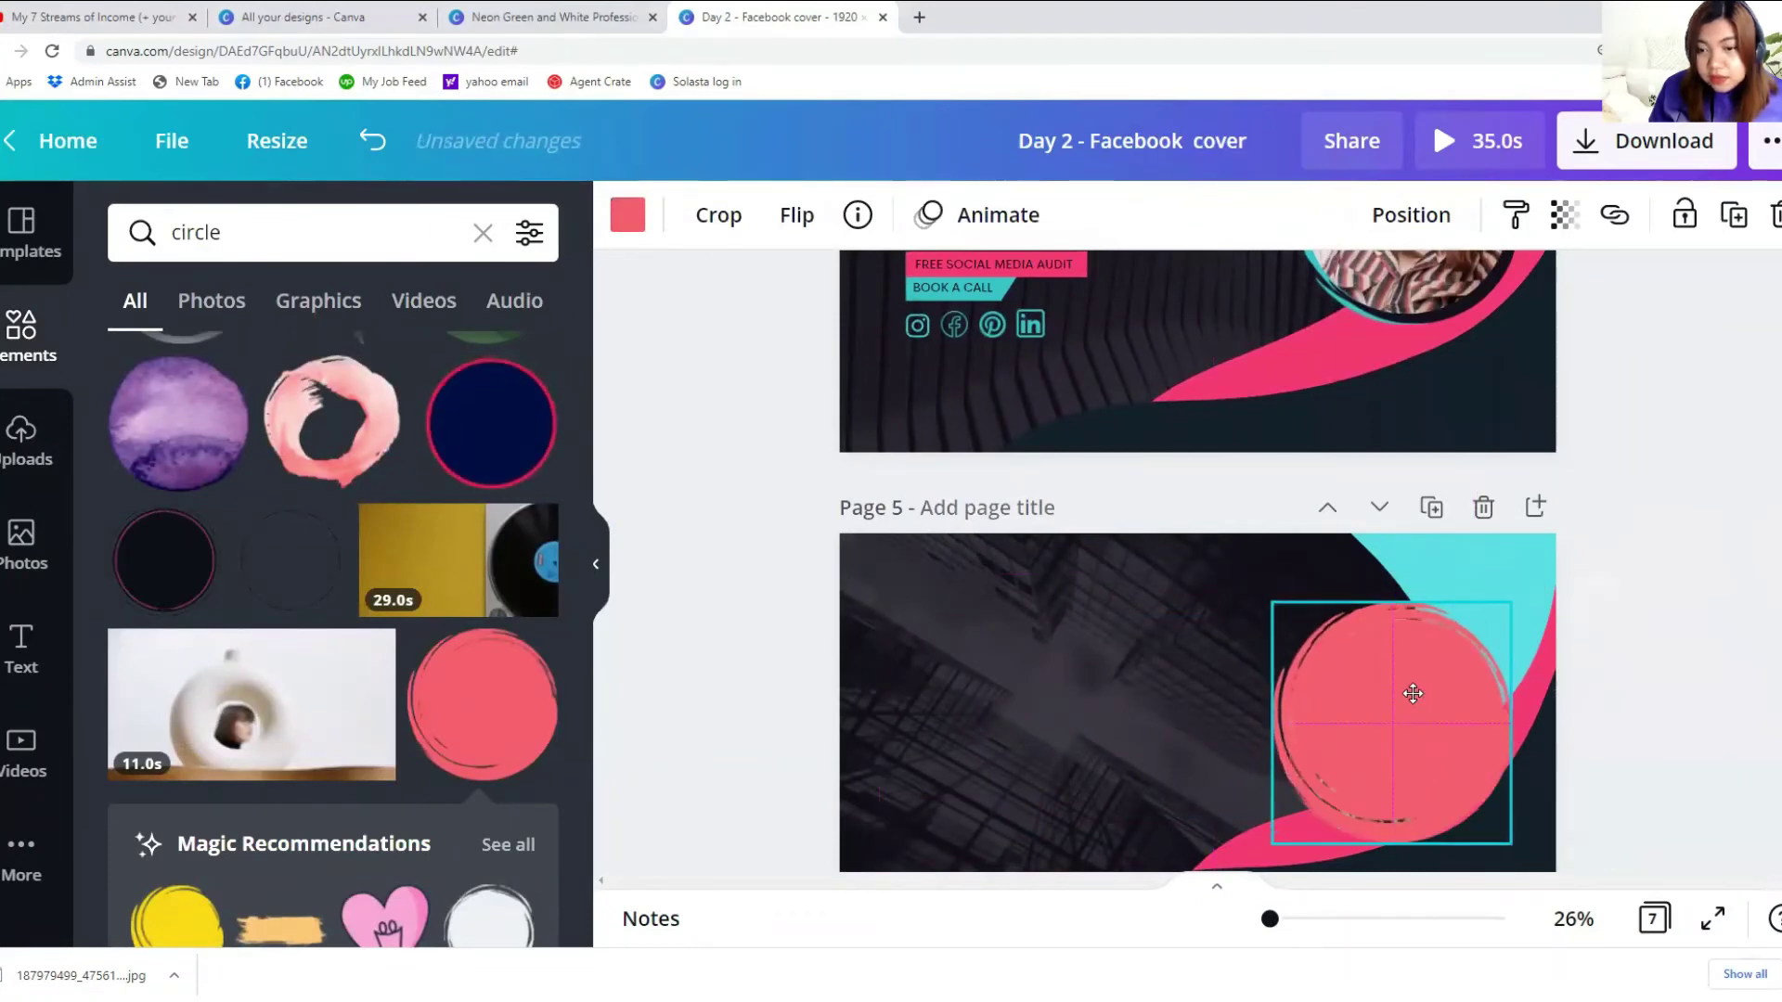
Step: Recolour the brushed circle with the light turquoise document colour
{"action": "left_click", "coordinate": [631, 210]}
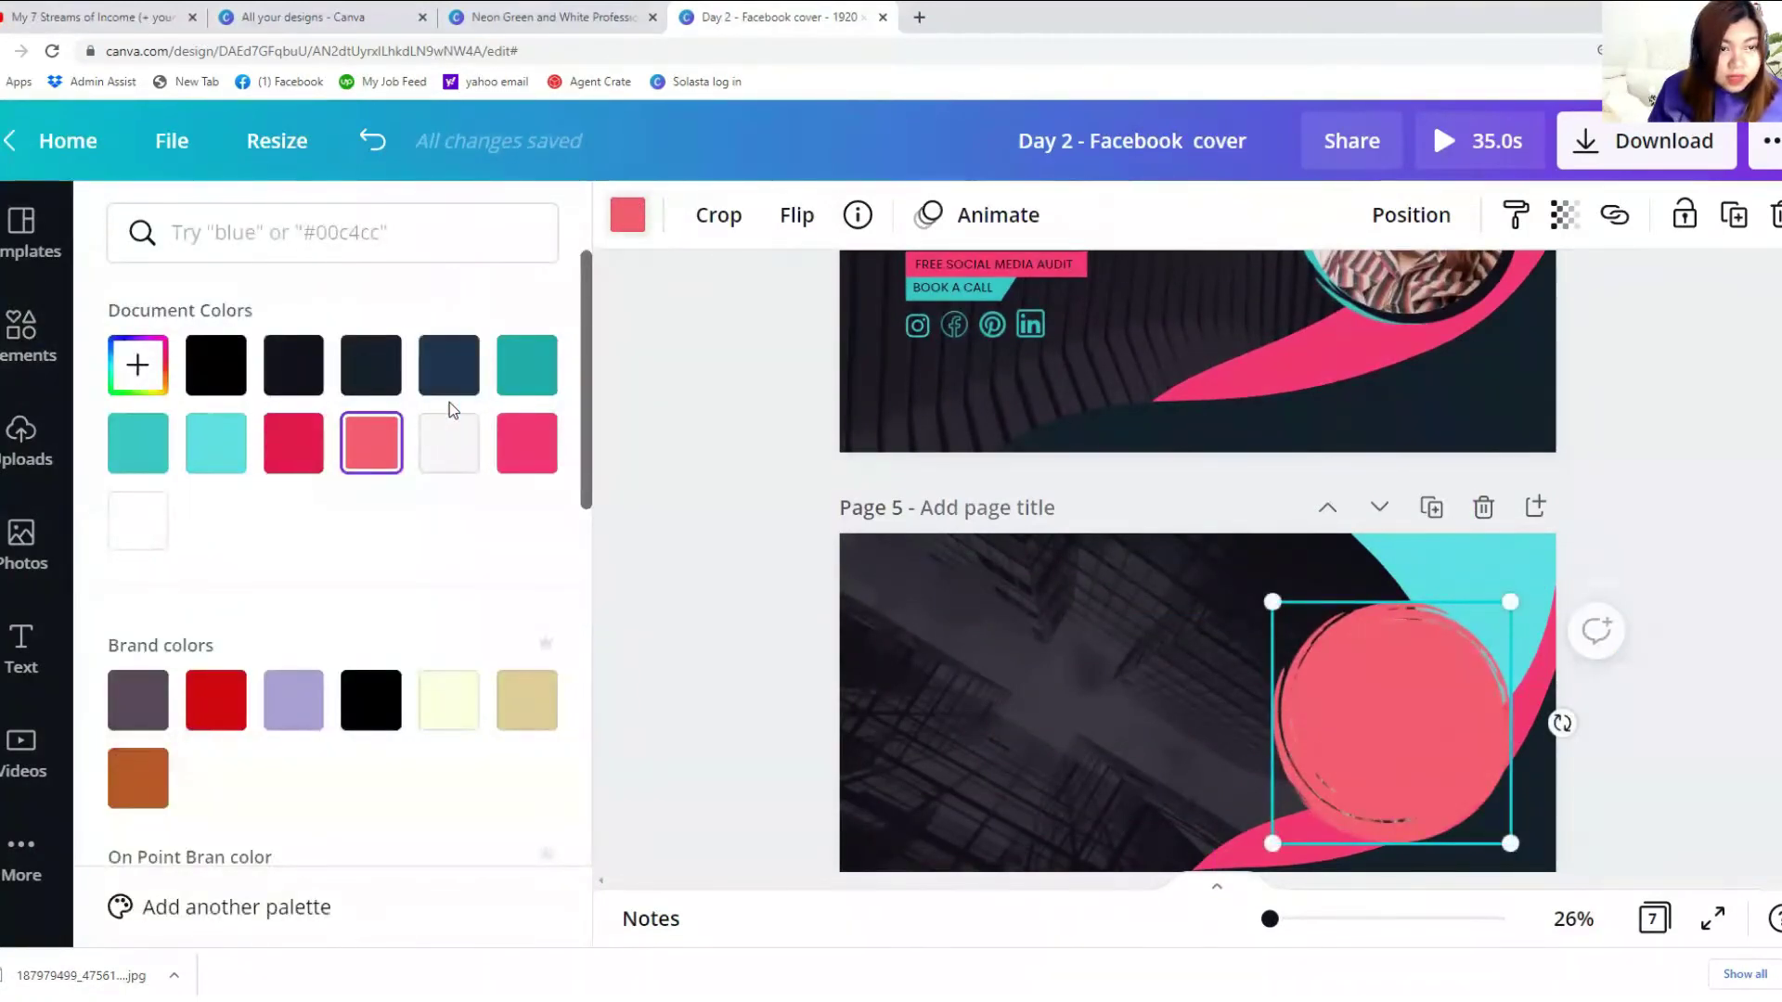
{"action": "left_click", "coordinate": [529, 380]}
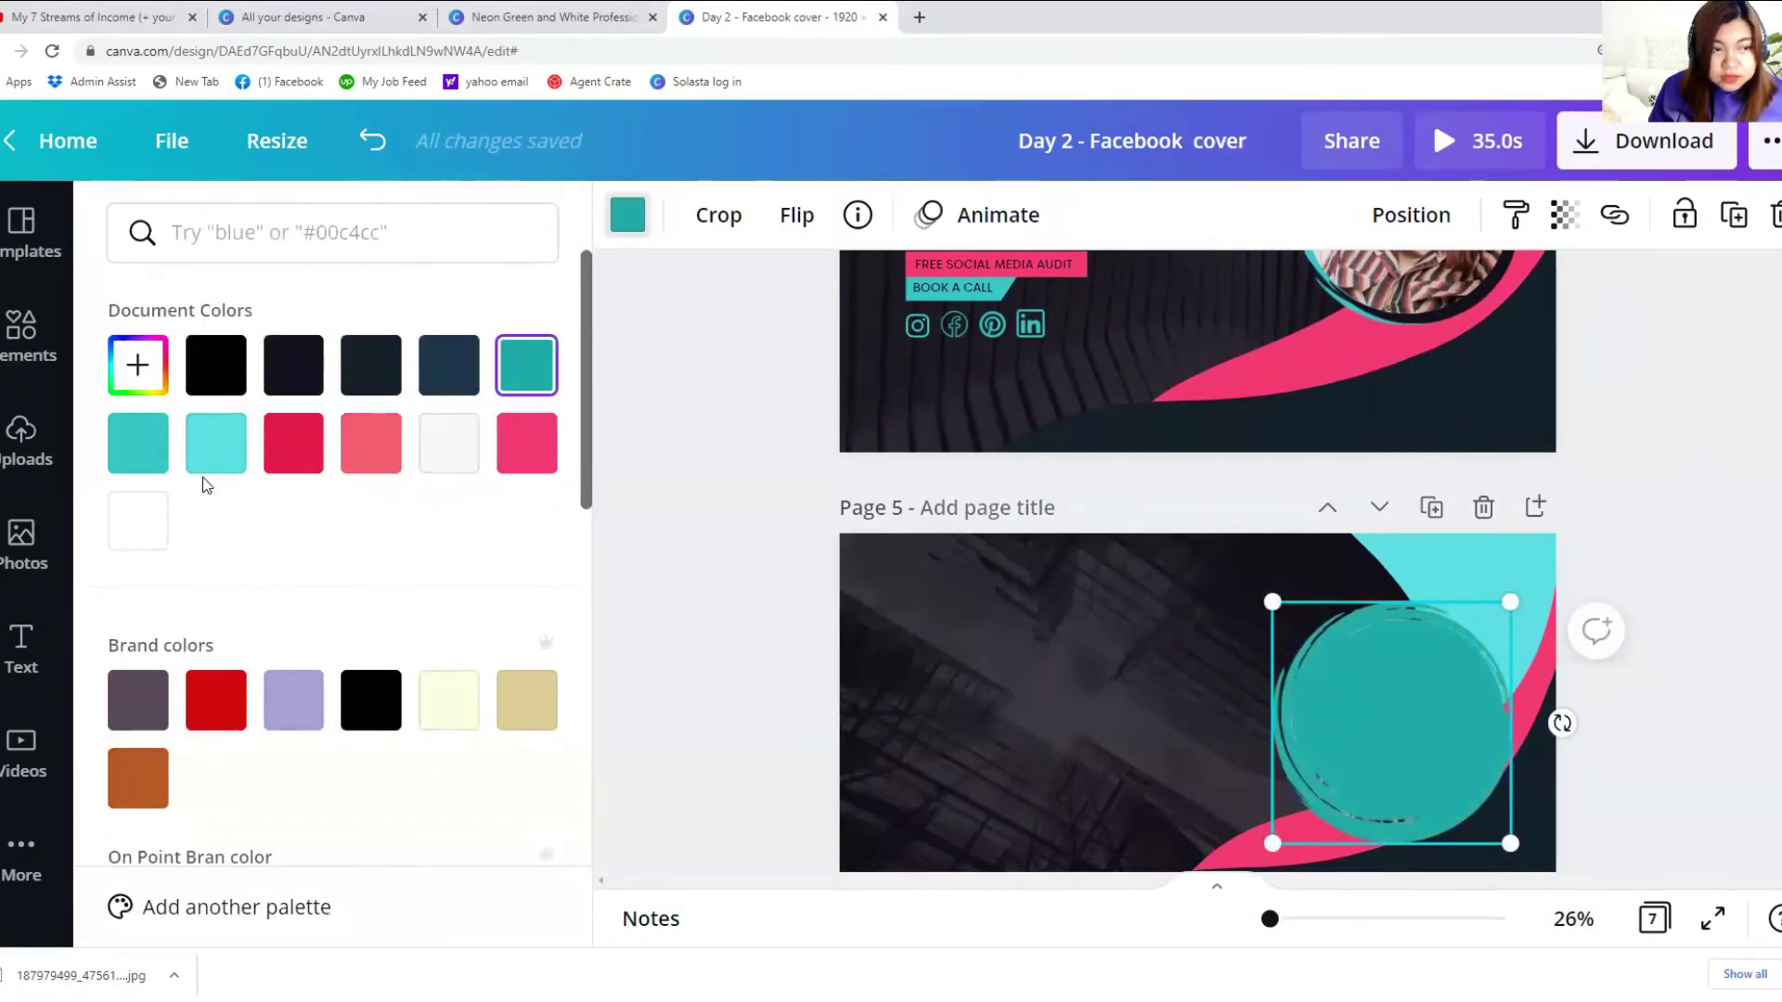
{"action": "left_click", "coordinate": [216, 457]}
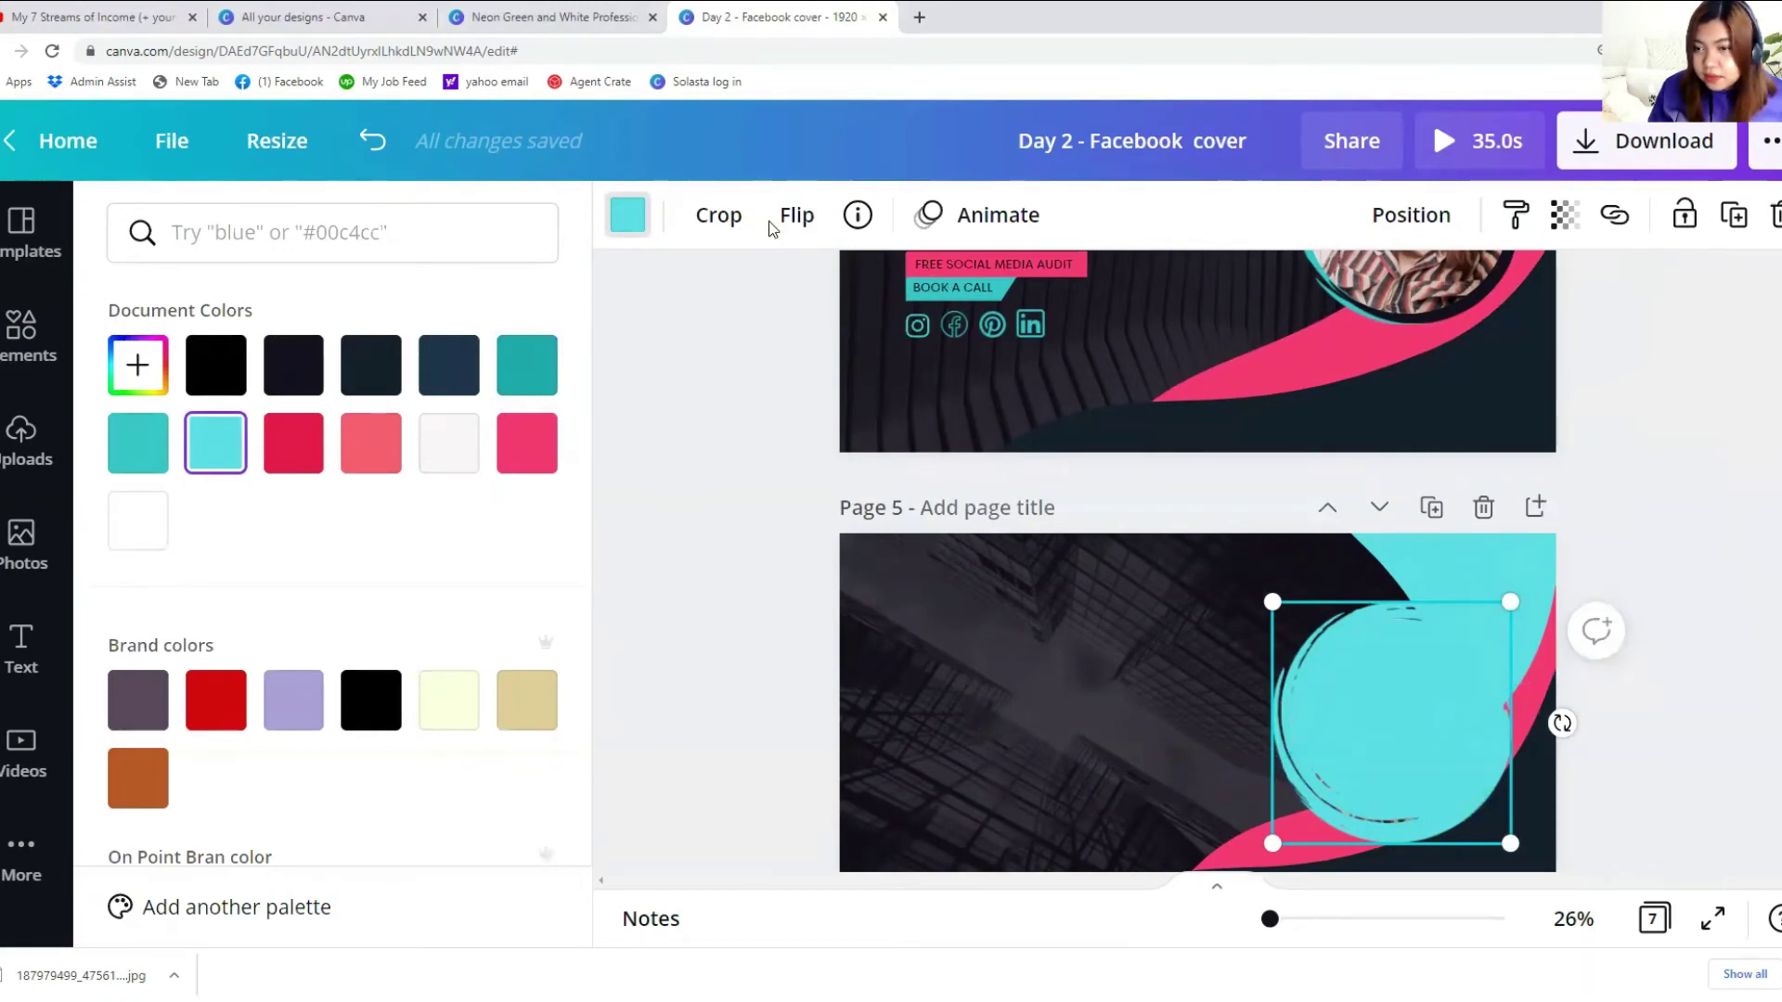
Step: Send the turquoise brushed circle one layer backward so that it forms a ring behind the portrait
{"action": "left_click", "coordinate": [1432, 230]}
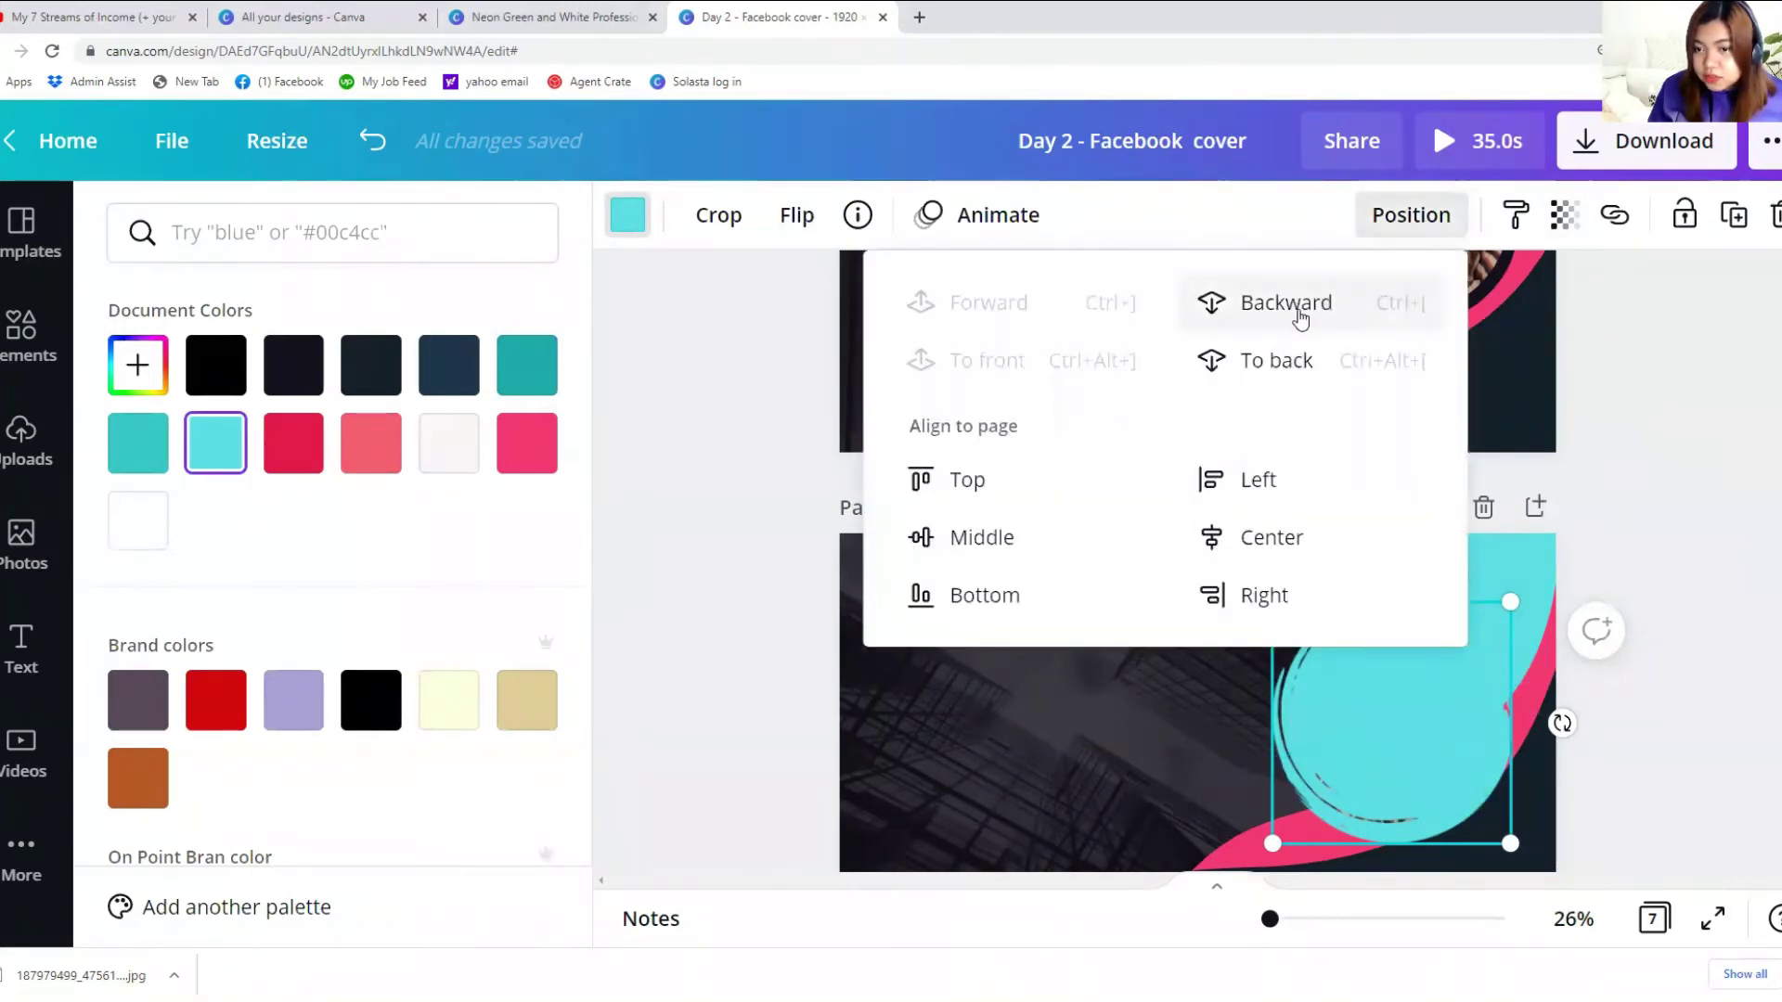
{"action": "left_click", "coordinate": [1211, 302]}
{"action": "left_click", "coordinate": [1756, 696]}
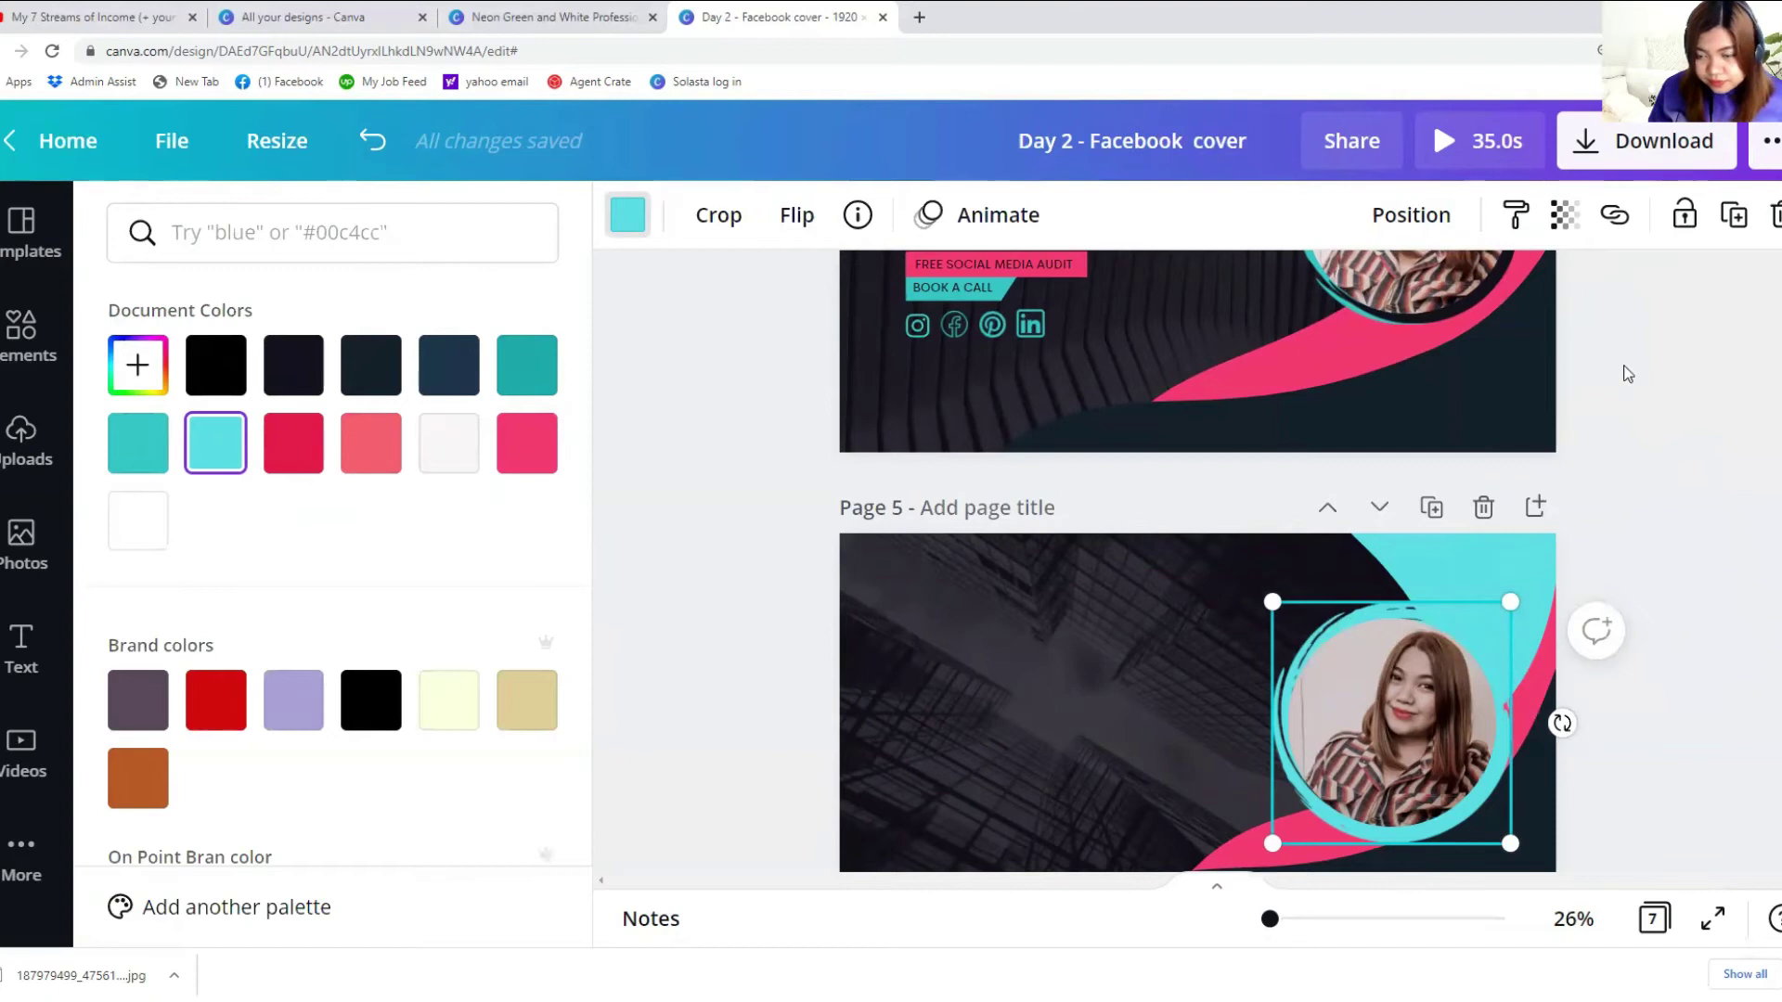
{"action": "left_click", "coordinate": [1732, 682]}
{"action": "scroll", "coordinate": [1708, 696], "scroll_direction": "down", "scroll_amount": 3}
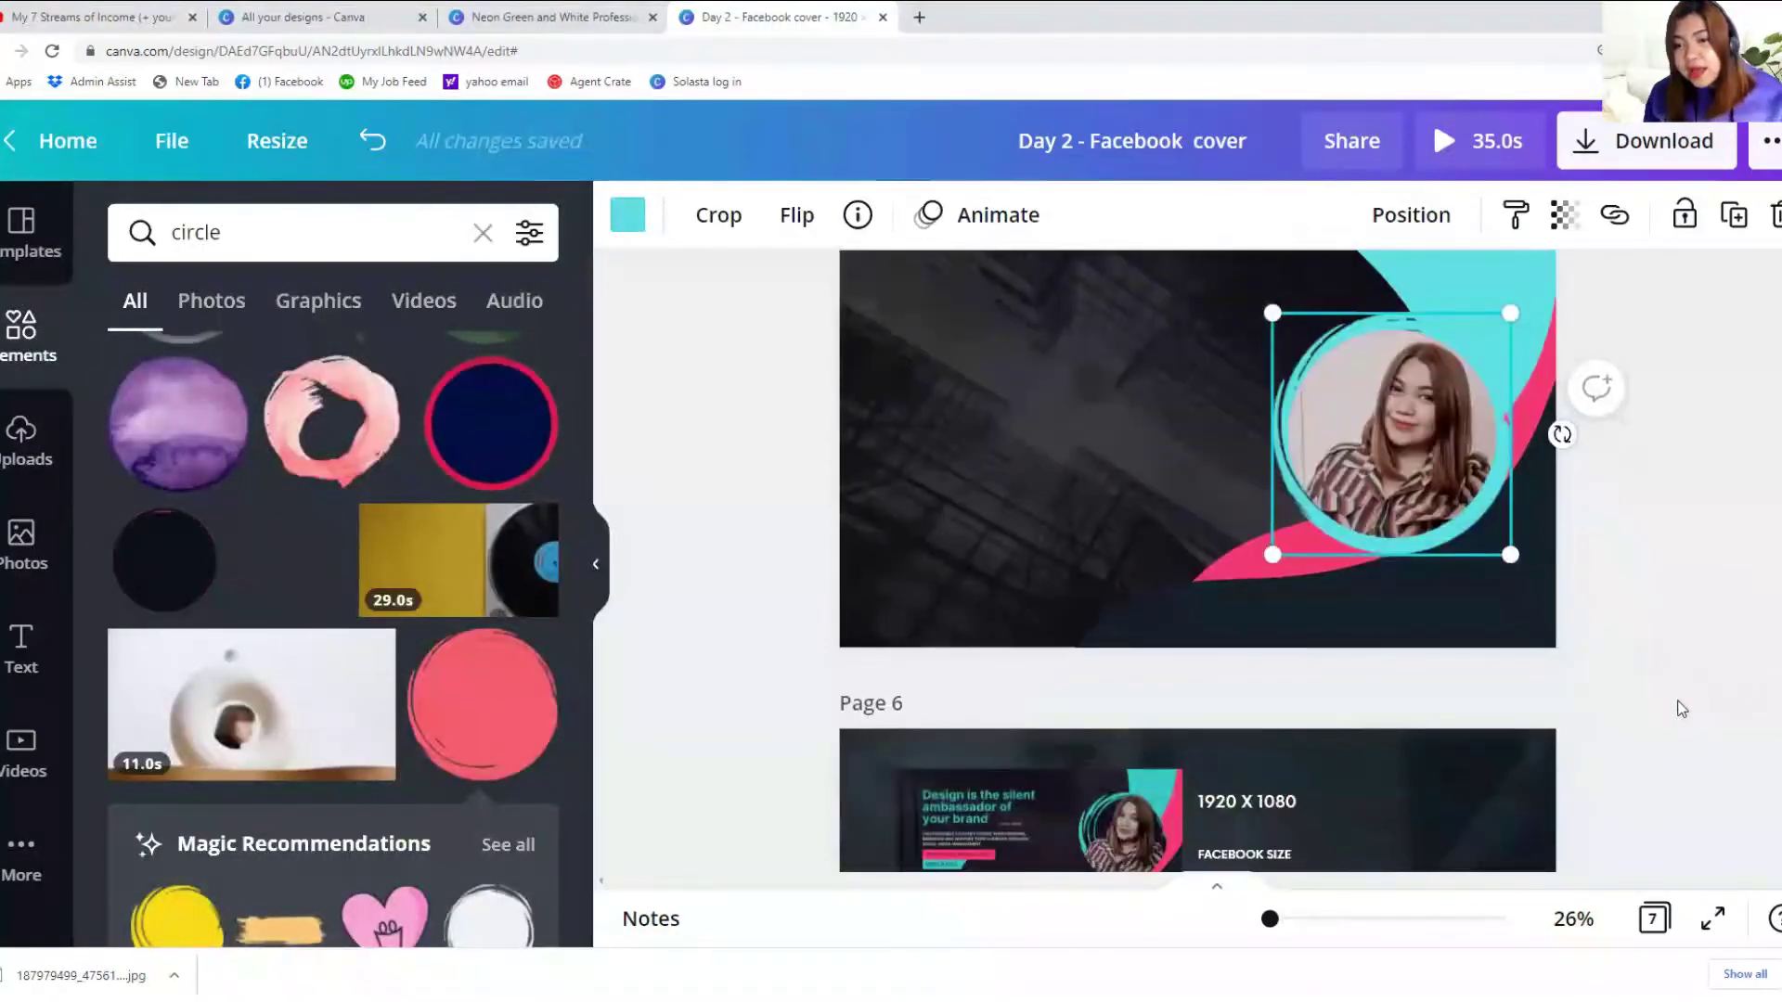
{"action": "left_click", "coordinate": [1681, 708]}
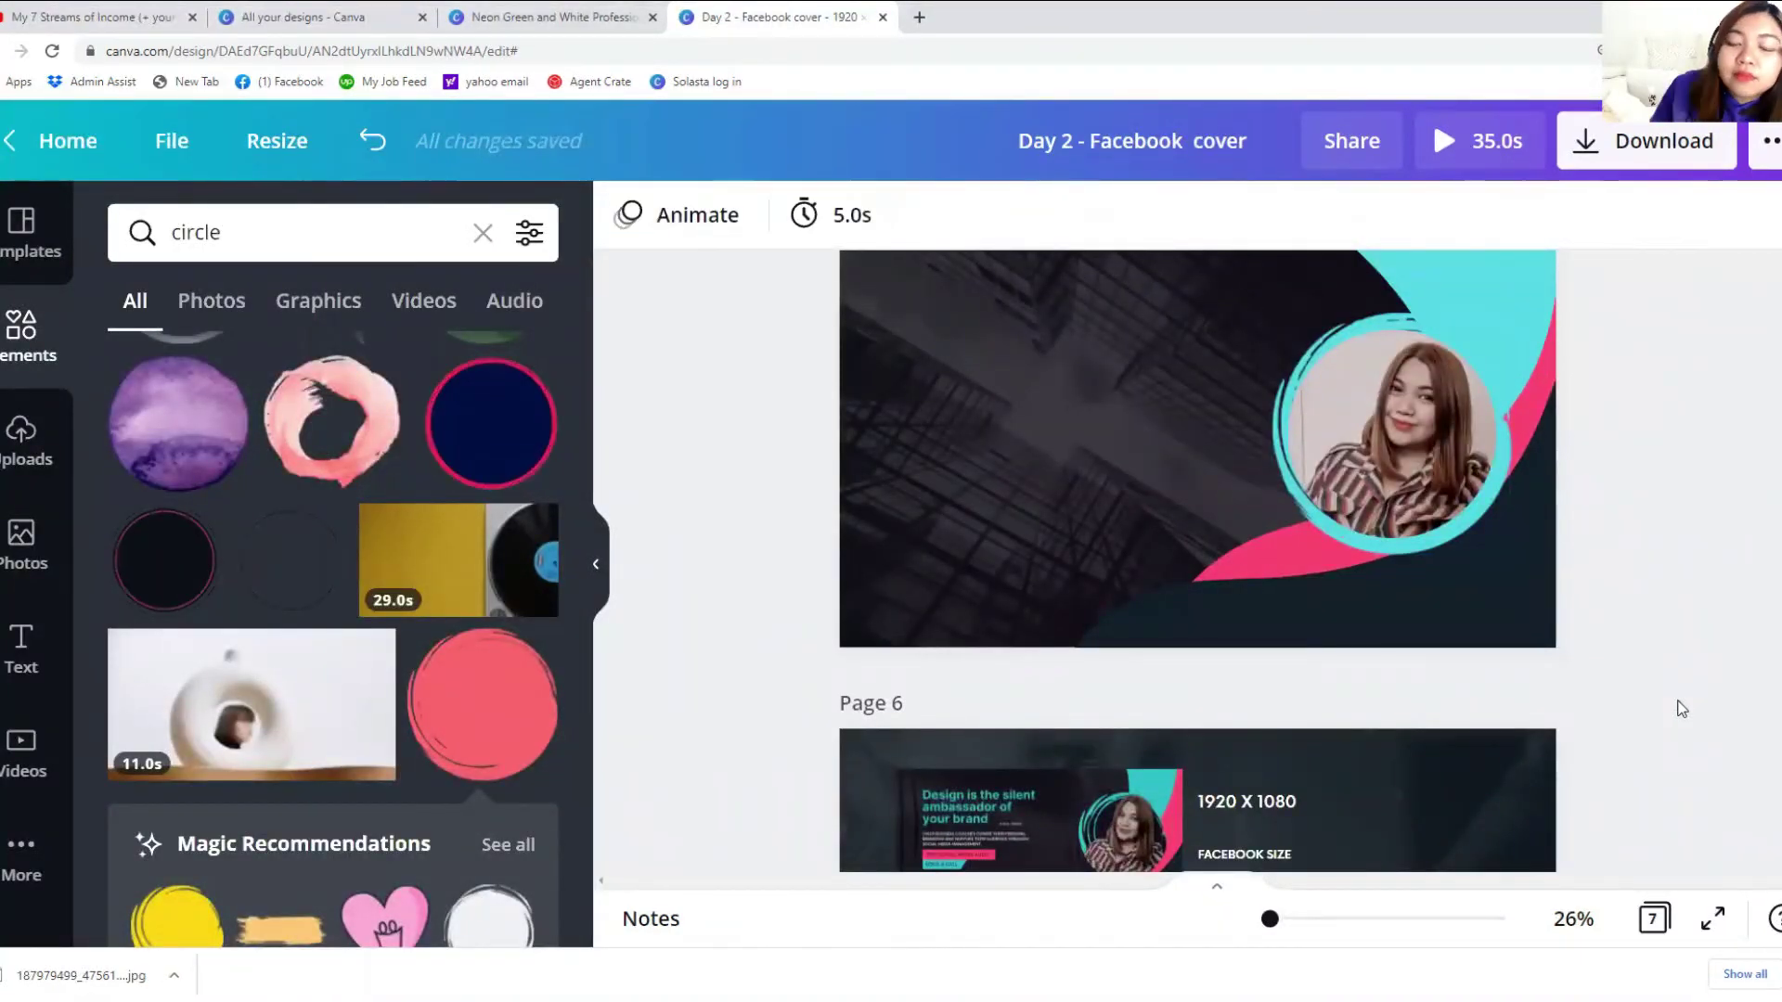
Step: Copy the headline "Design is the silent ambassador of your brand" from page 4 and paste it on page 5
{"action": "scroll", "coordinate": [891, 699], "scroll_direction": "up", "scroll_amount": 6}
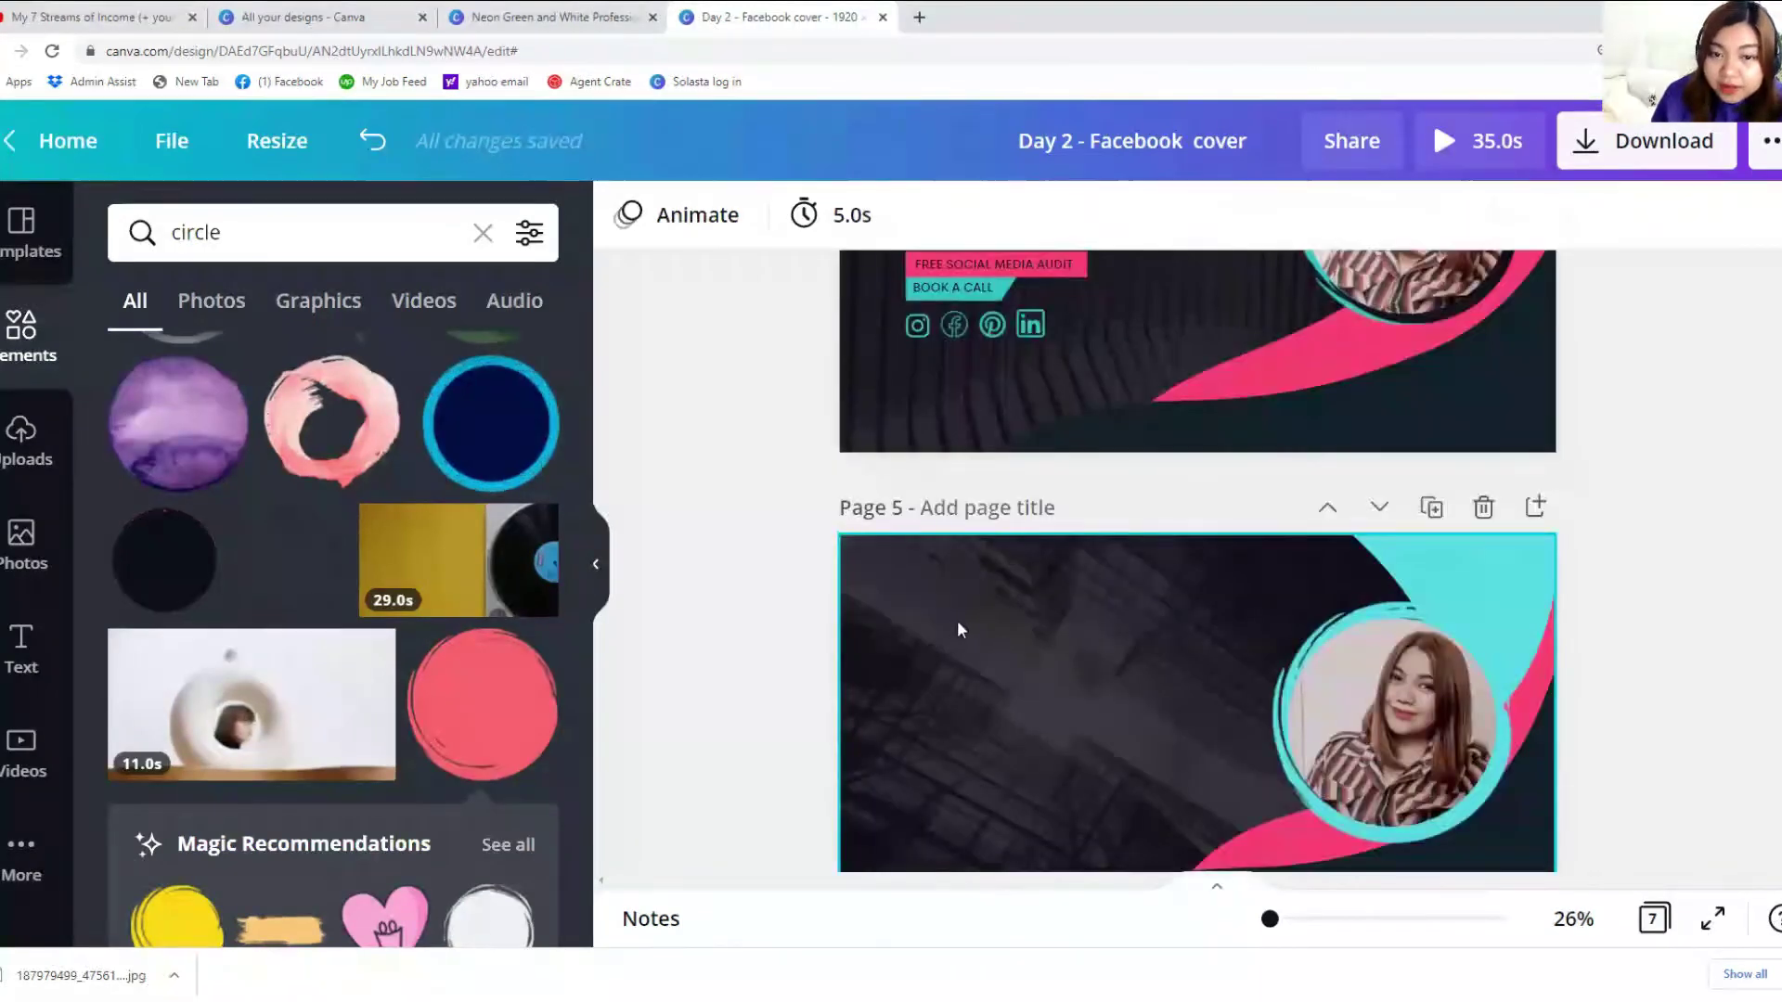
{"action": "right_click", "coordinate": [988, 405]}
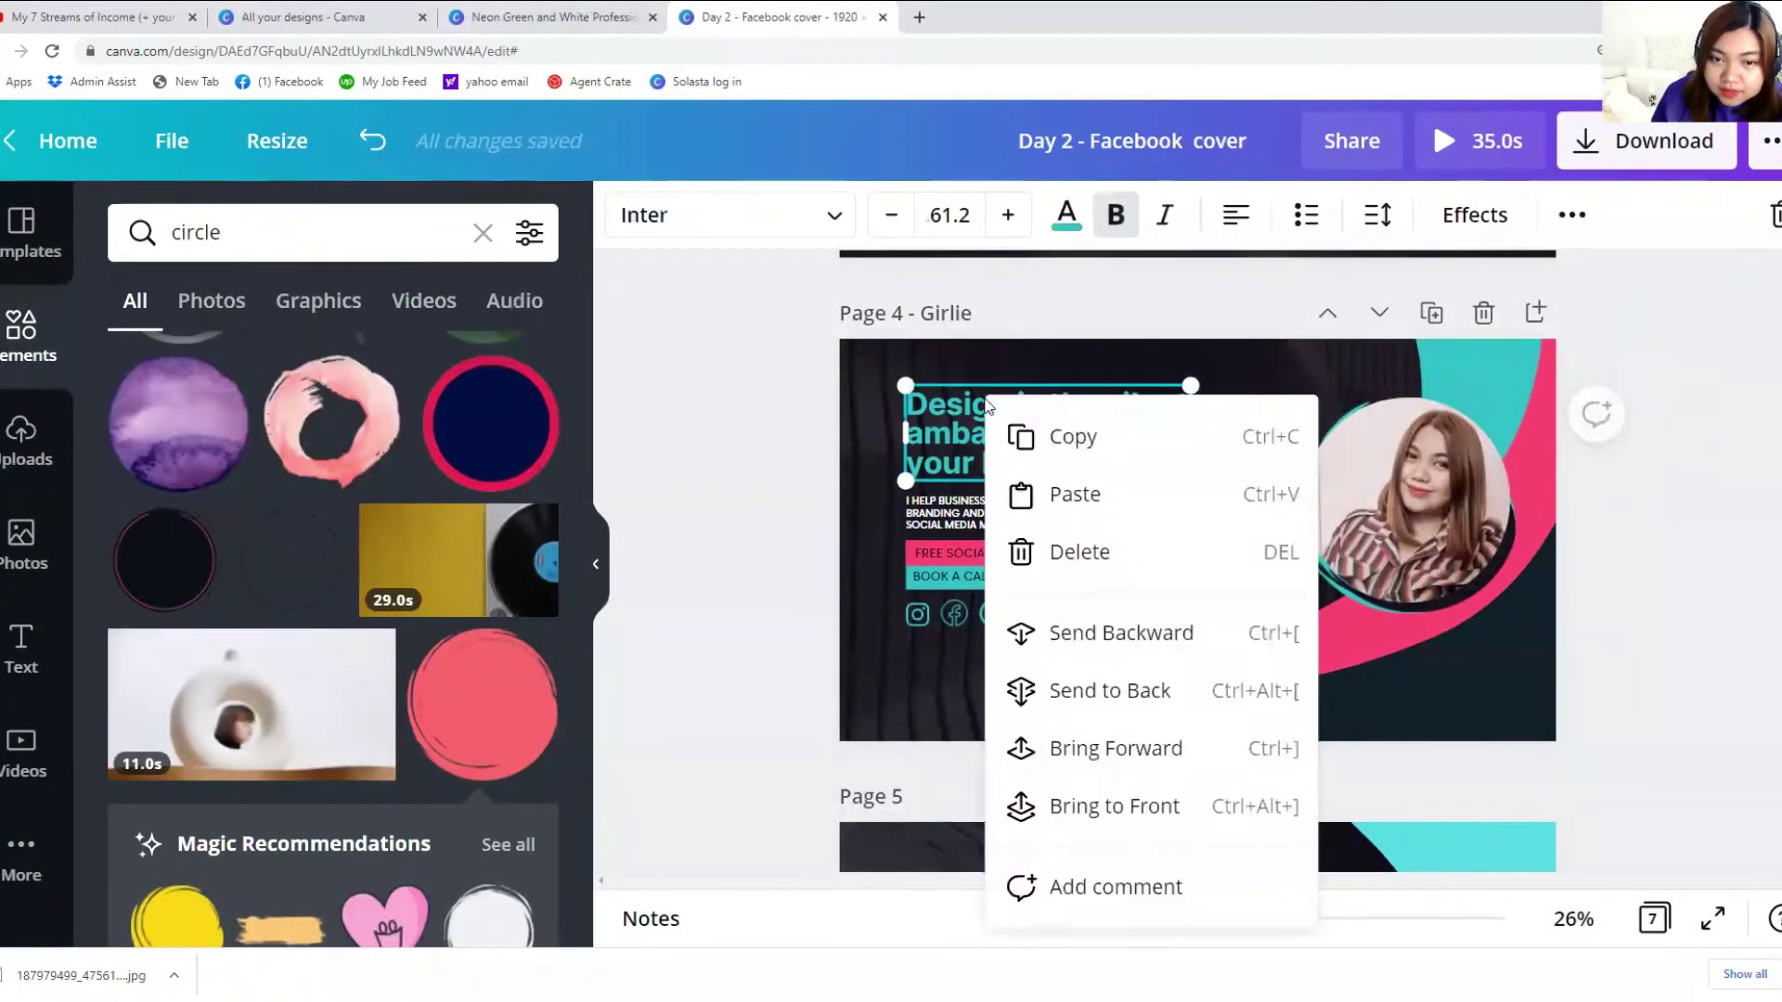
{"action": "left_click", "coordinate": [1046, 443]}
{"action": "scroll", "coordinate": [935, 649], "scroll_direction": "down", "scroll_amount": 3}
{"action": "left_click", "coordinate": [936, 658]}
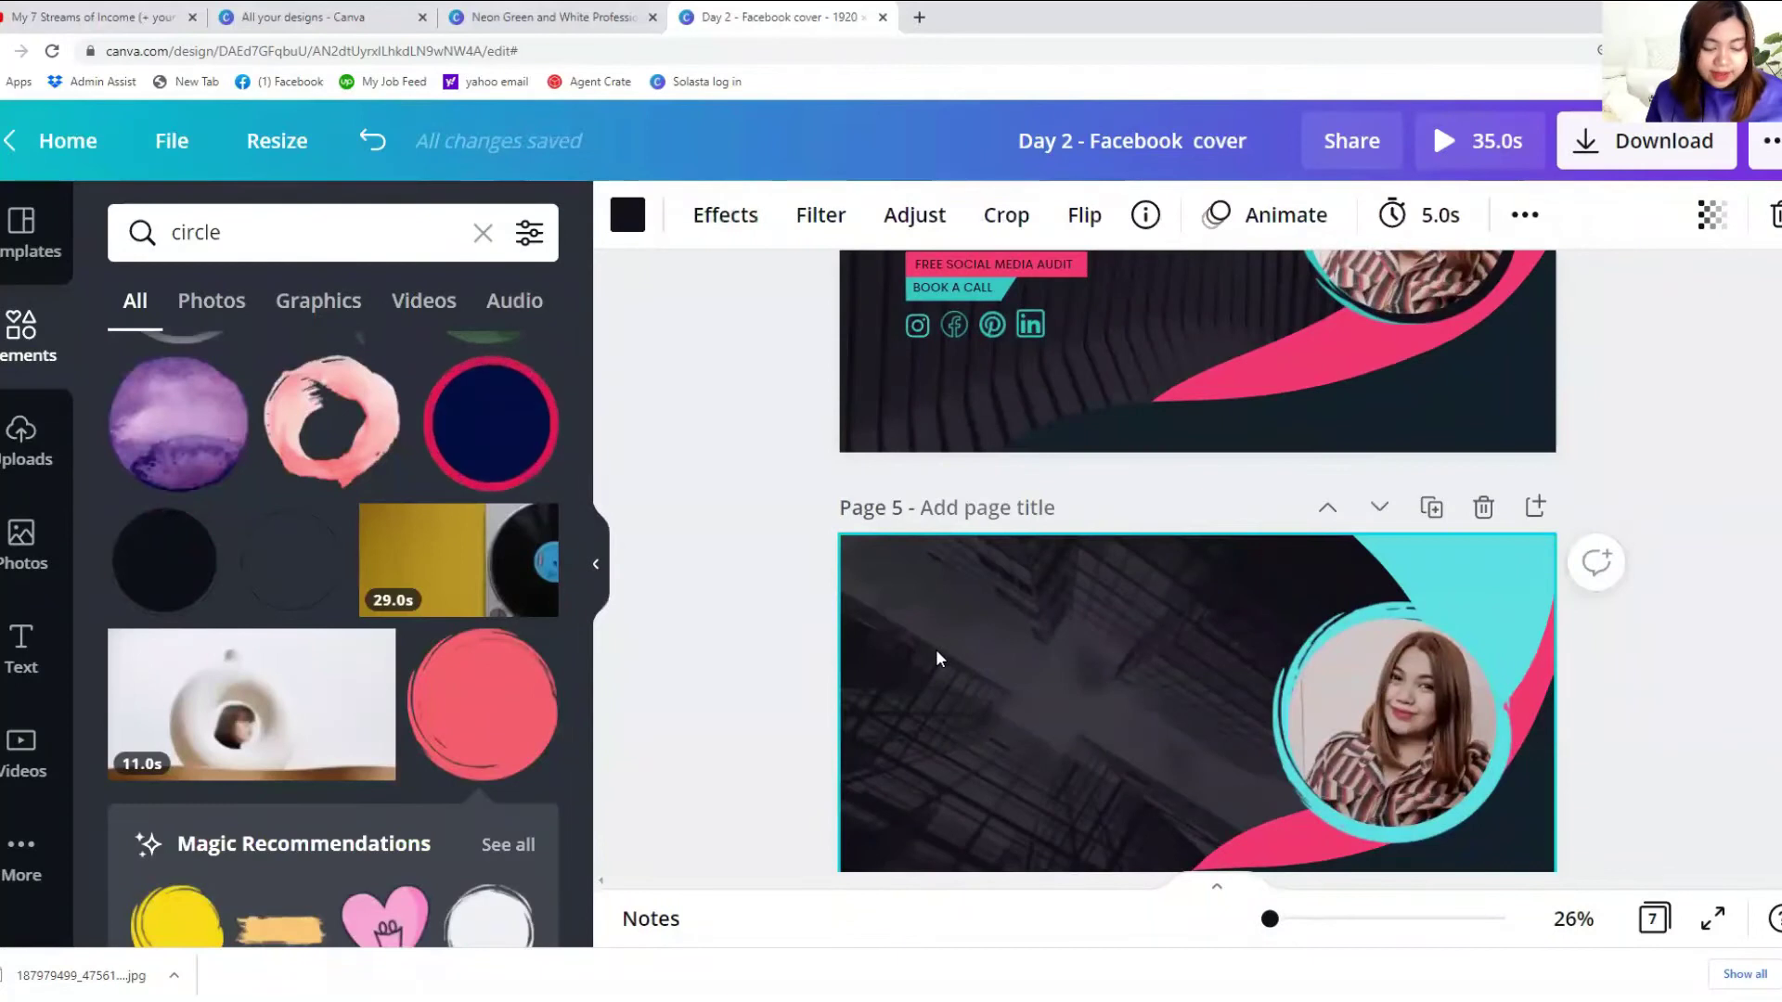
{"action": "key", "text": "ctrl+v"}
Step: Copy the "I help business coaches curate their personal branding" text block from page 4 and paste it on page 5
{"action": "scroll", "coordinate": [951, 650], "scroll_direction": "up", "scroll_amount": 3}
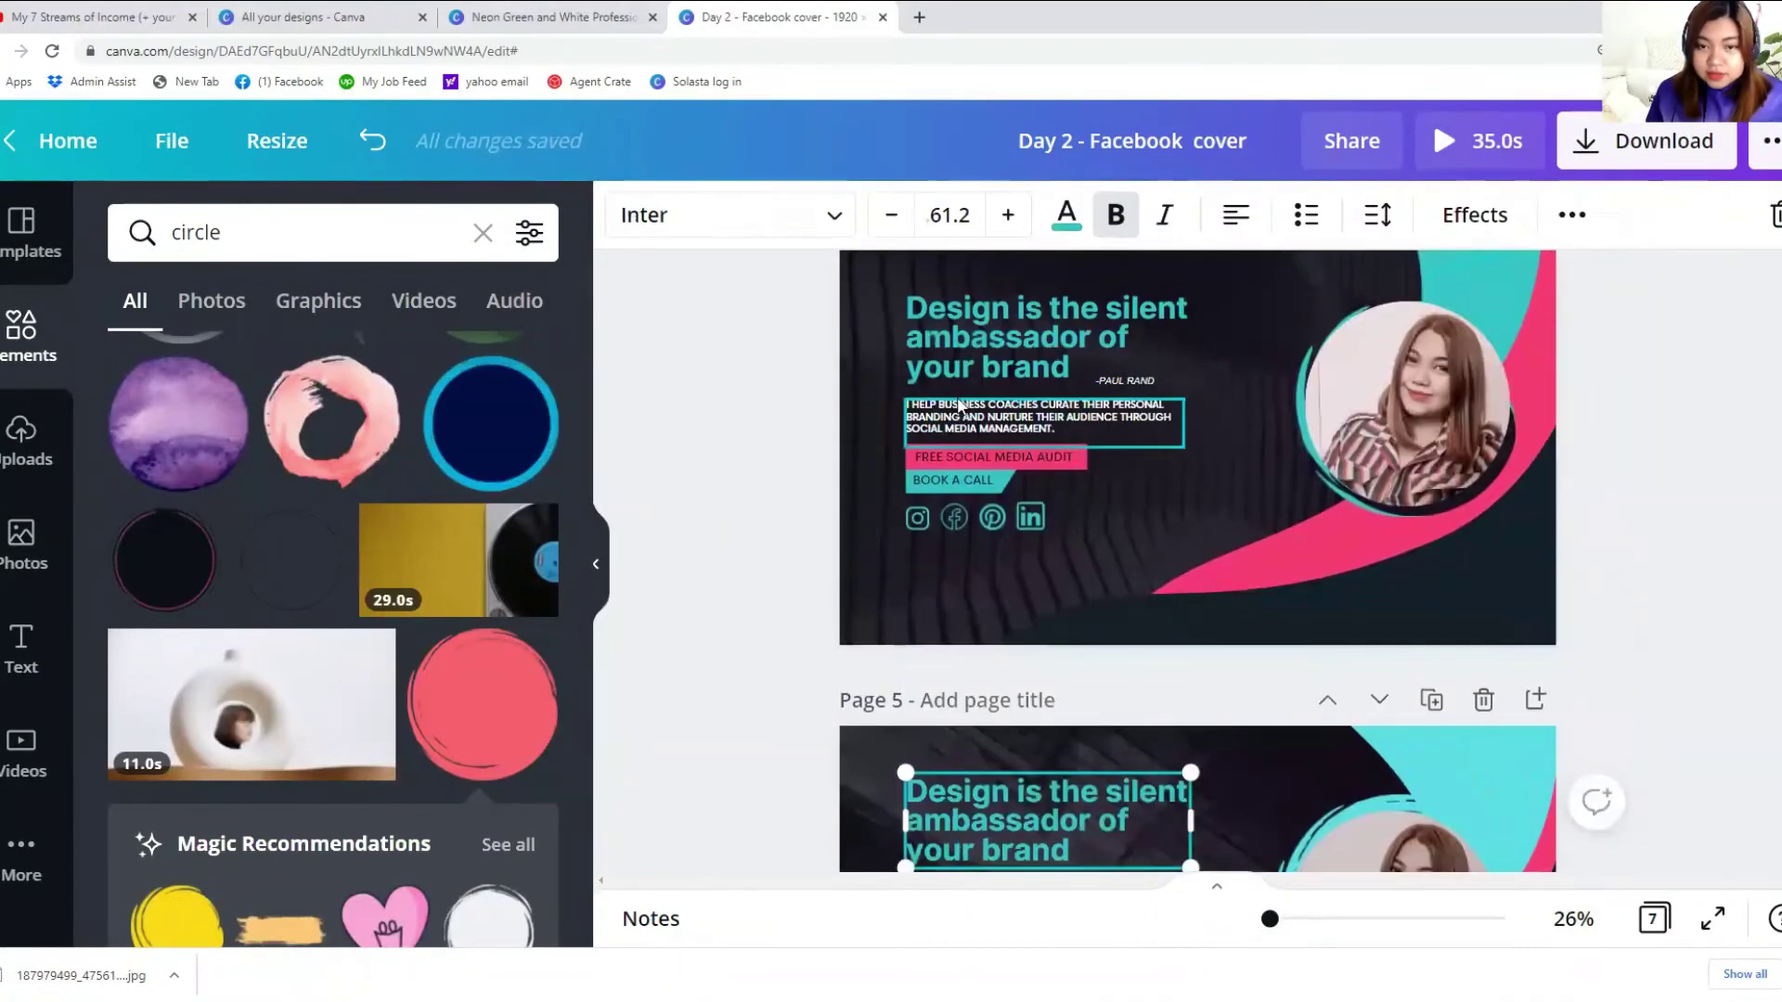
{"action": "left_click", "coordinate": [1017, 409]}
{"action": "right_click", "coordinate": [1011, 413]}
{"action": "left_click", "coordinate": [1008, 442]}
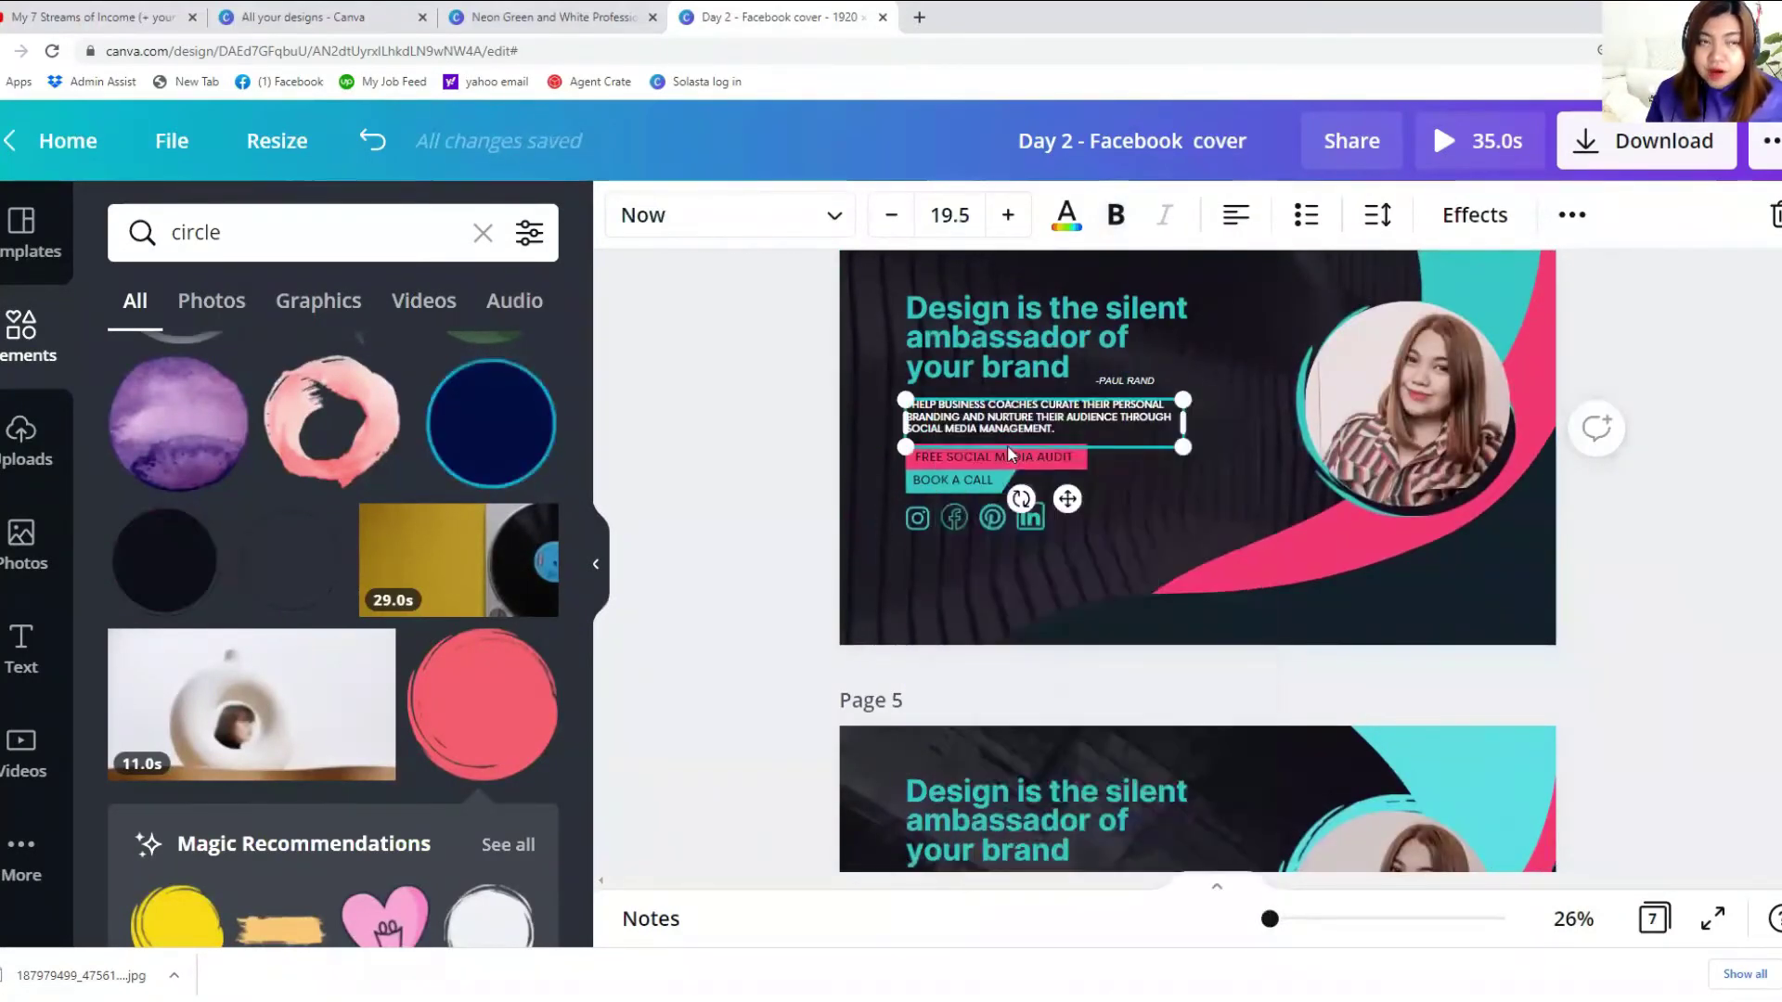
{"action": "scroll", "coordinate": [1009, 556], "scroll_direction": "down", "scroll_amount": 3}
{"action": "left_click", "coordinate": [1012, 655]}
{"action": "key", "text": "ctrl+v"}
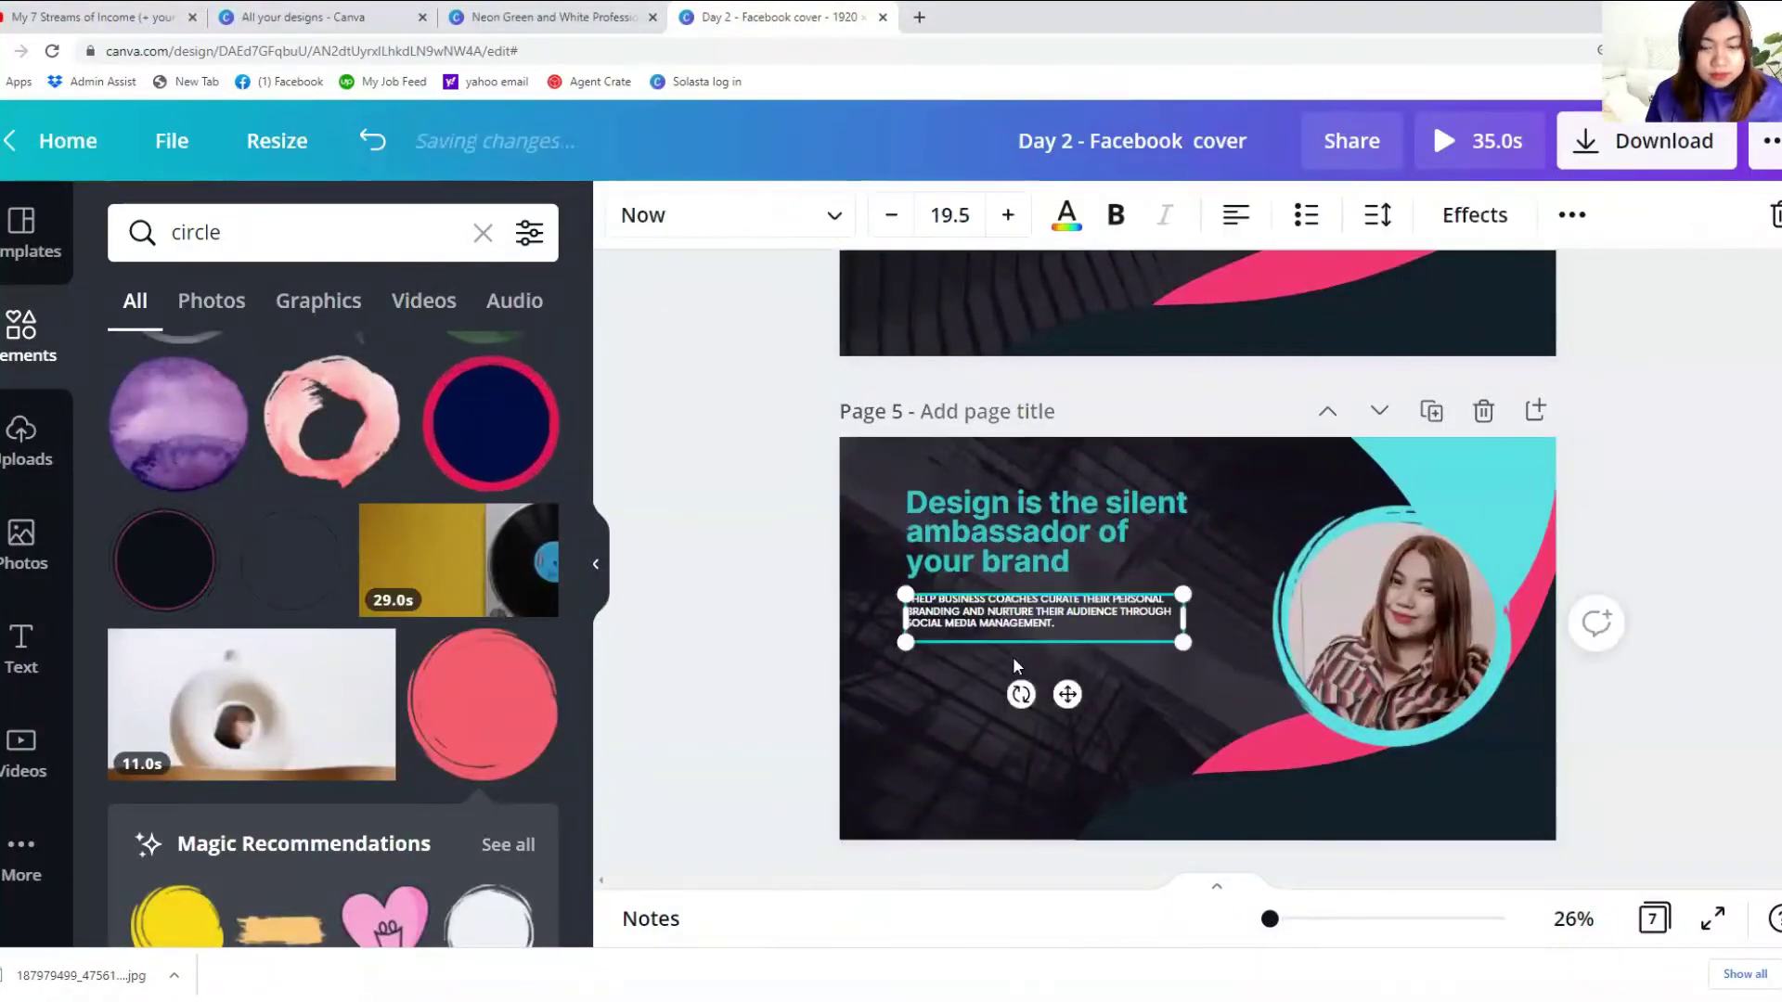
Step: Nudge the small white description text on page 5 slightly closer to the headline and a little to the right
{"action": "left_click", "coordinate": [1014, 608]}
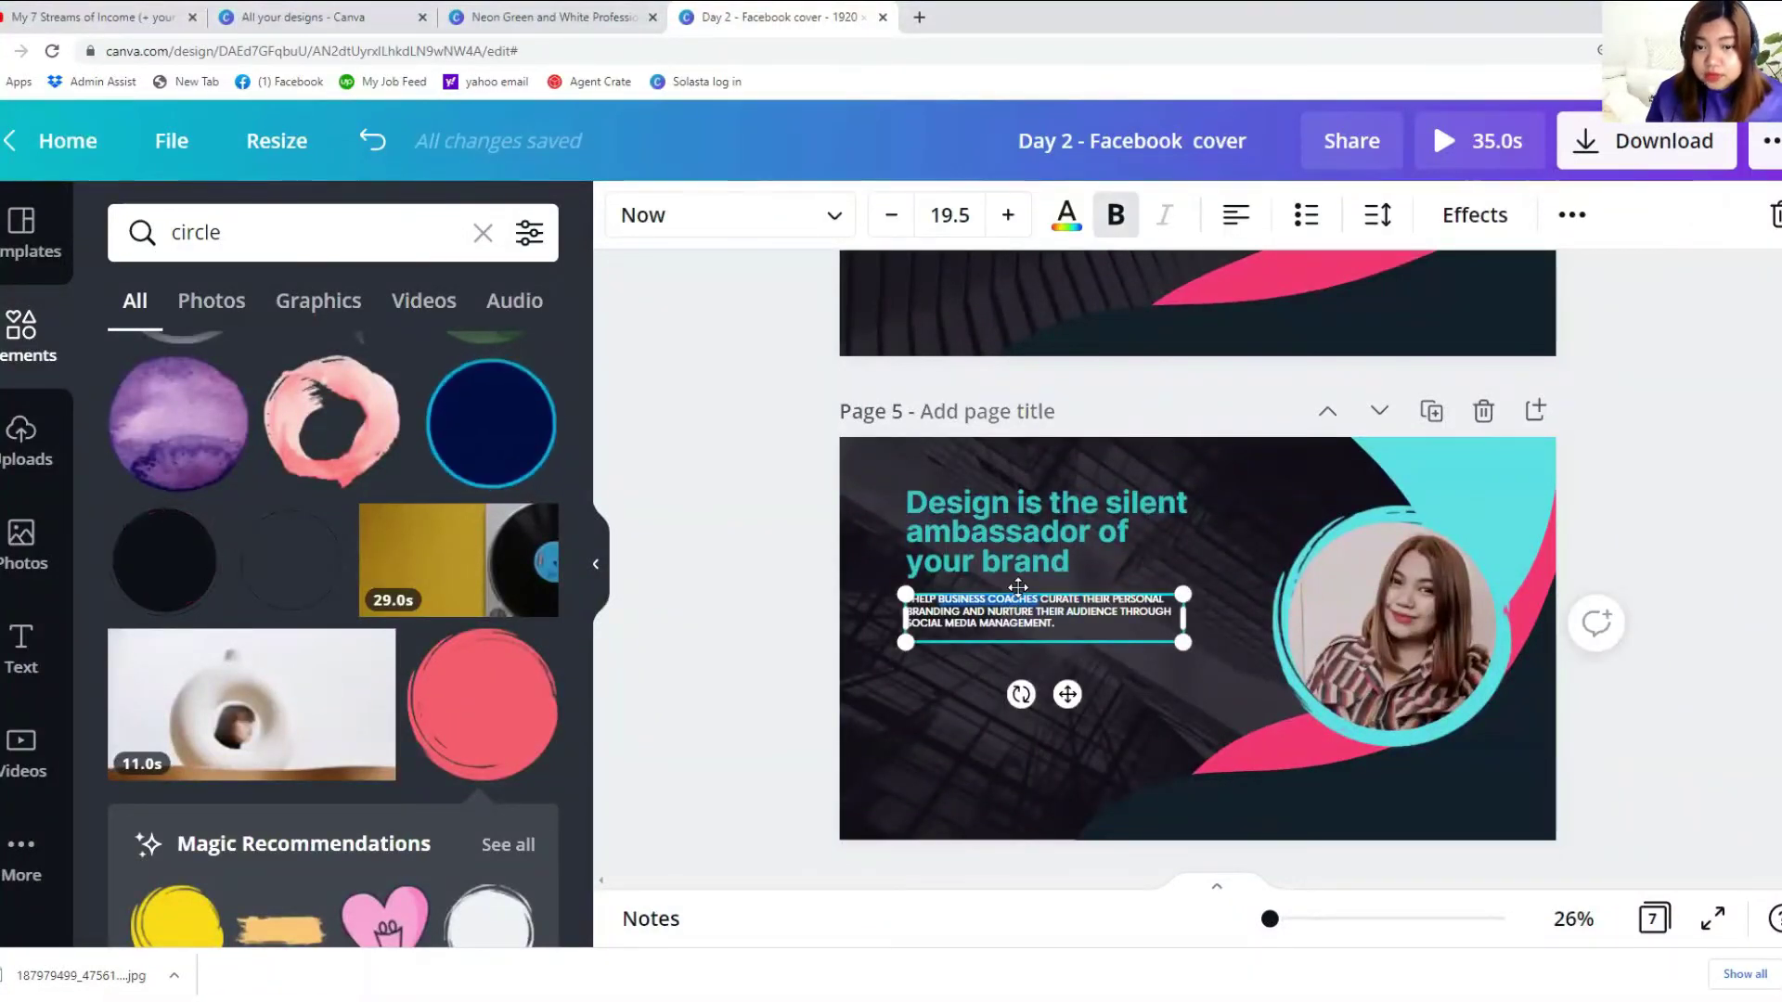
{"action": "left_click_drag", "start_coordinate": [1047, 587], "coordinate": [1047, 587]}
{"action": "left_click", "coordinate": [973, 698]}
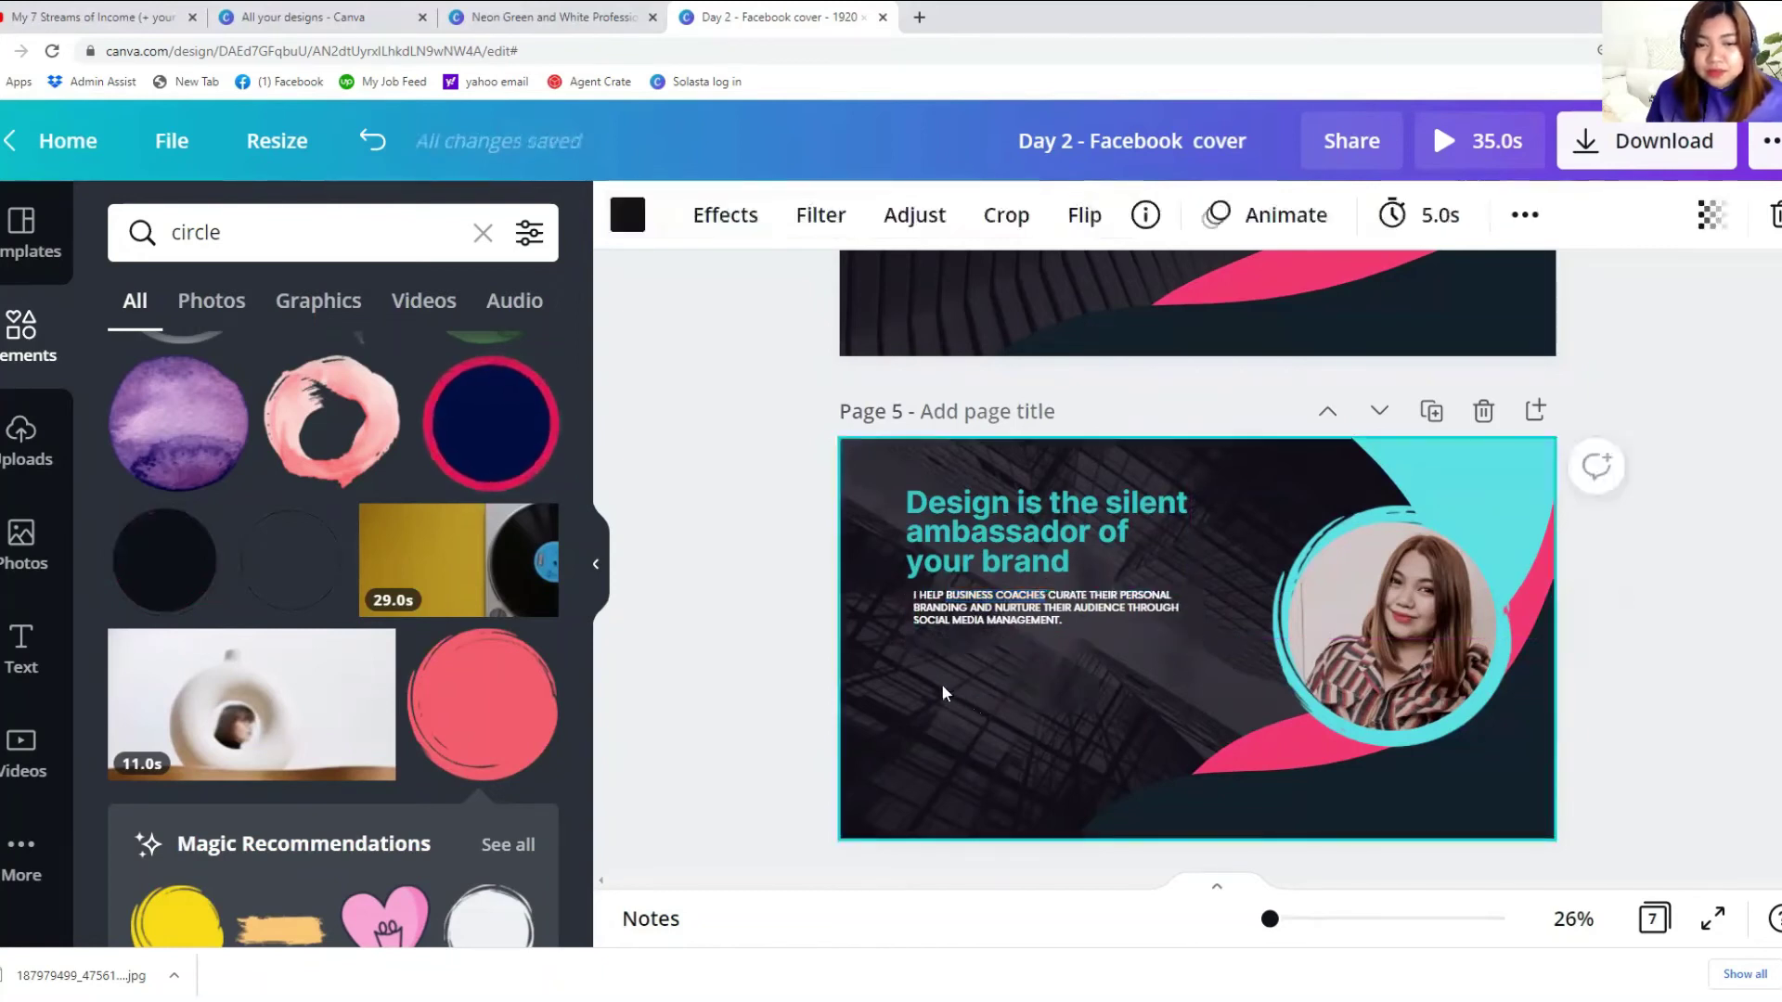
{"action": "left_click", "coordinate": [953, 623]}
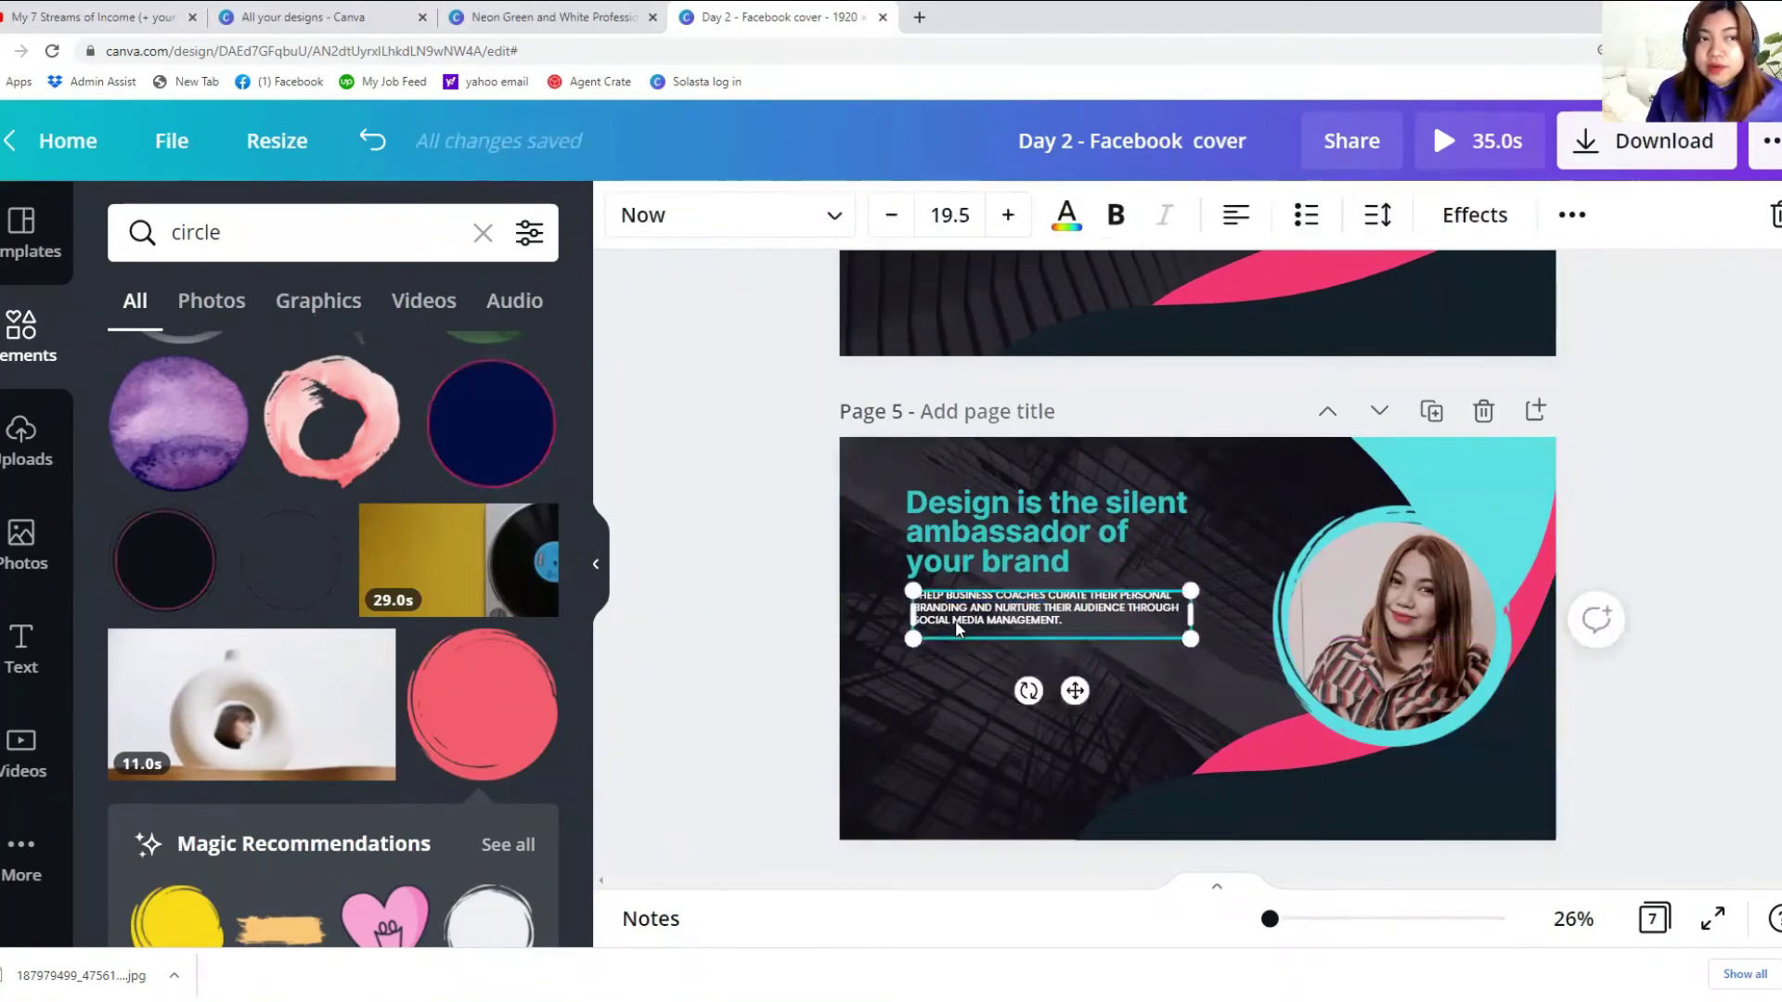
{"action": "left_click", "coordinate": [986, 739]}
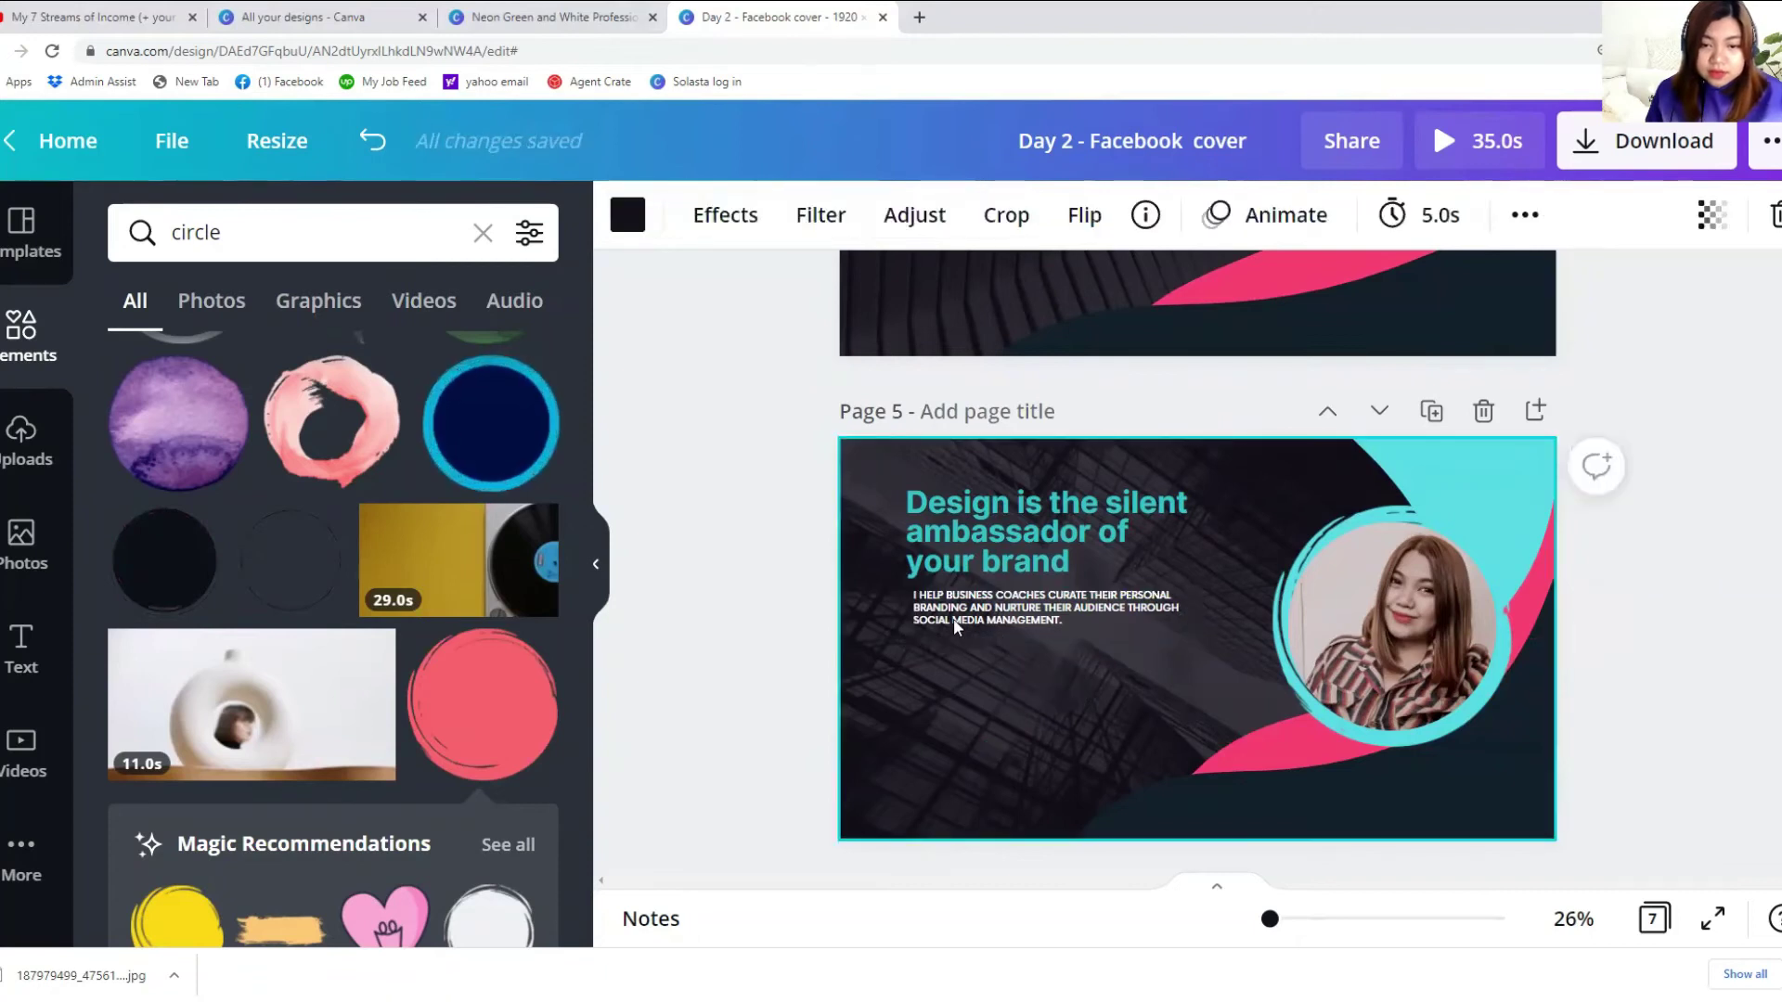
{"action": "left_click", "coordinate": [953, 618]}
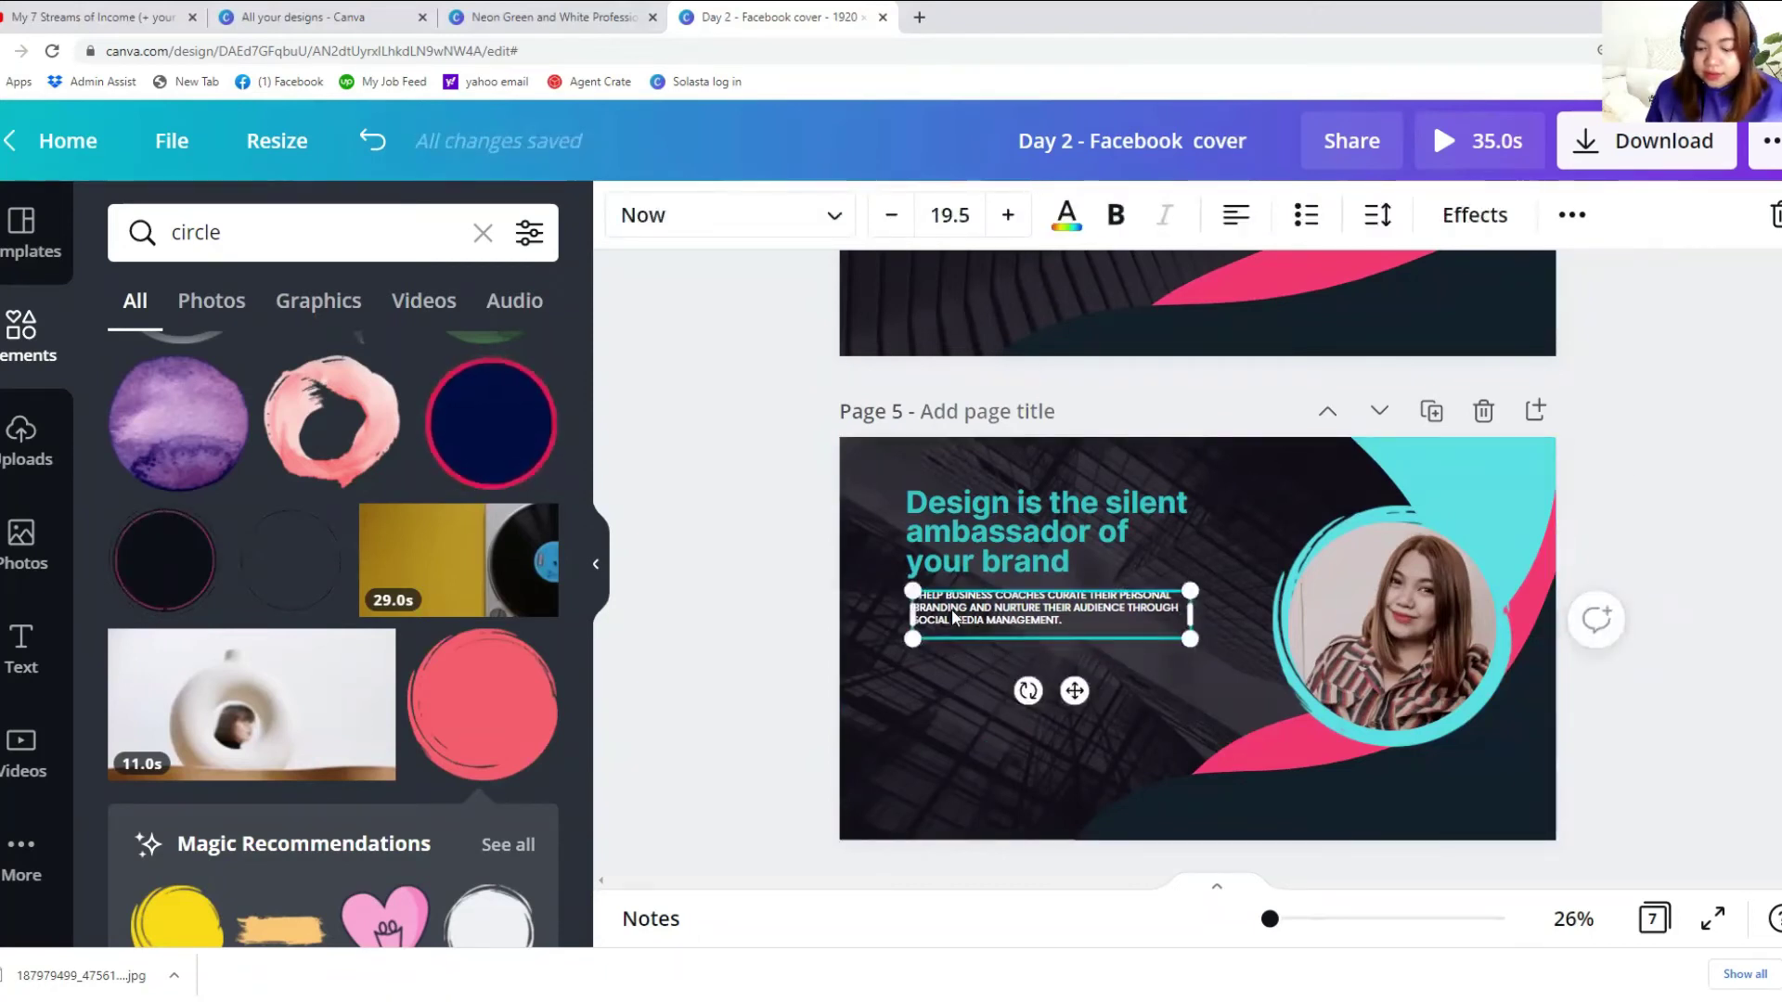
{"action": "left_click", "coordinate": [954, 667]}
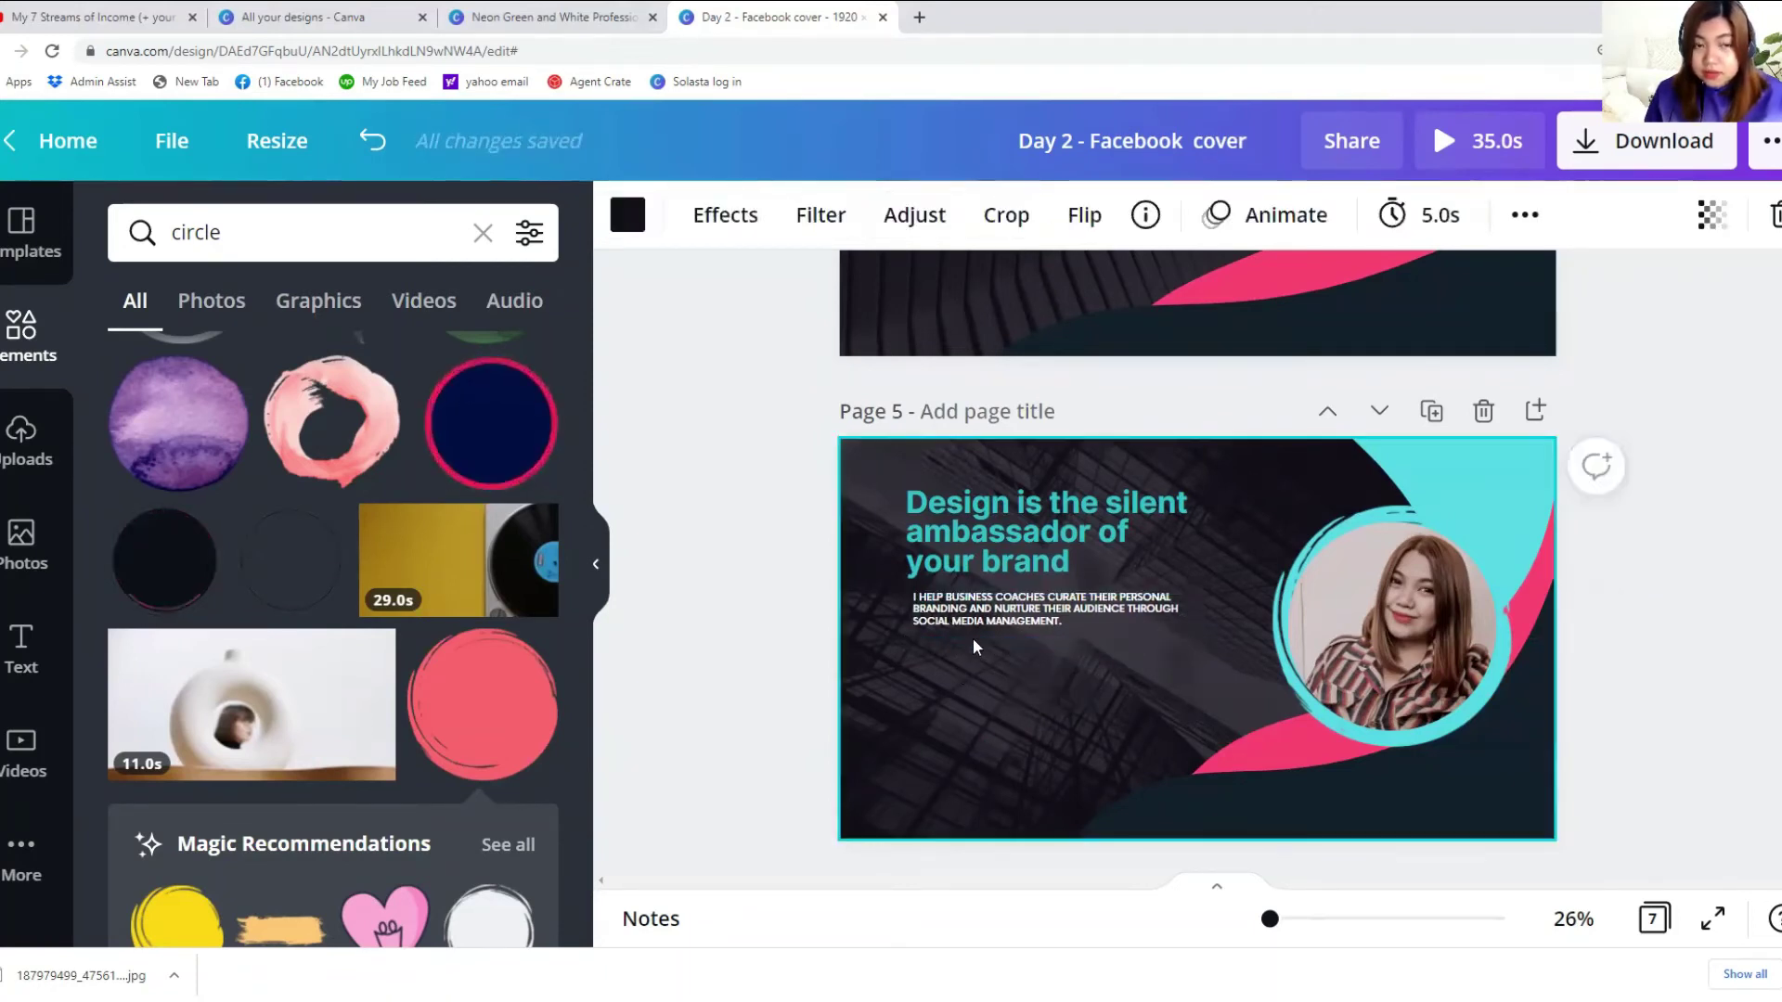
{"action": "scroll", "coordinate": [961, 649], "scroll_direction": "up", "scroll_amount": 5}
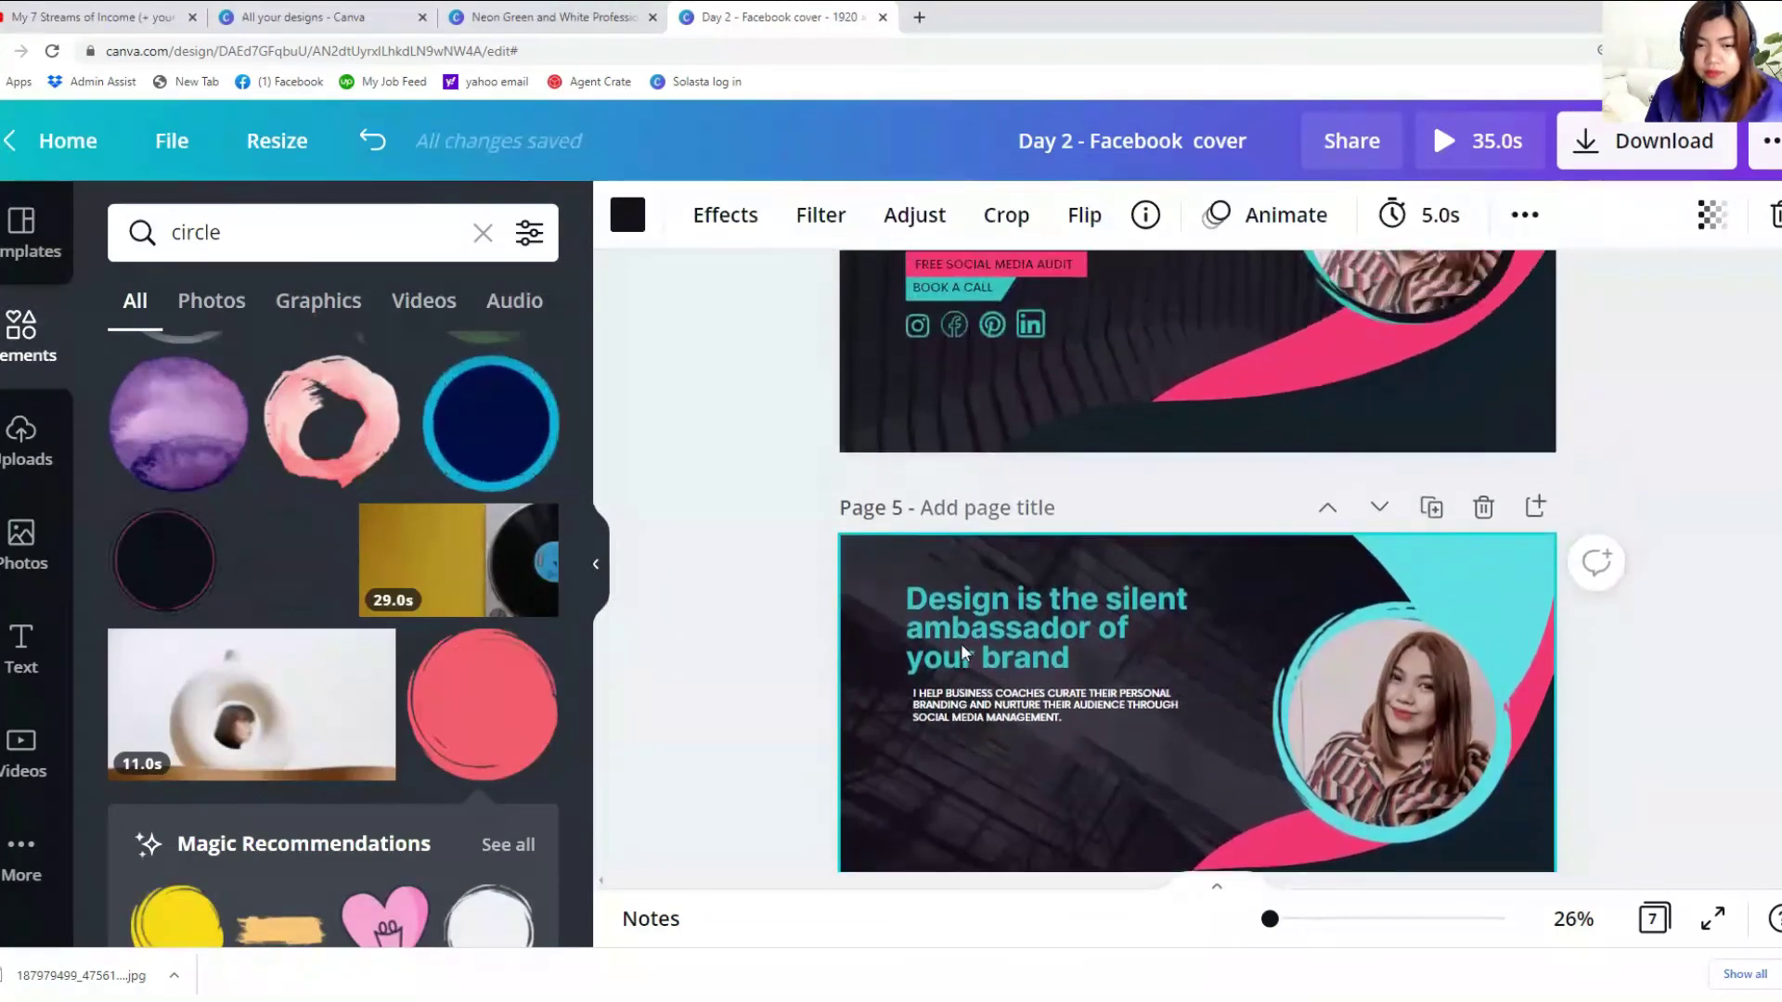
{"action": "scroll", "coordinate": [950, 685], "scroll_direction": "down", "scroll_amount": 5}
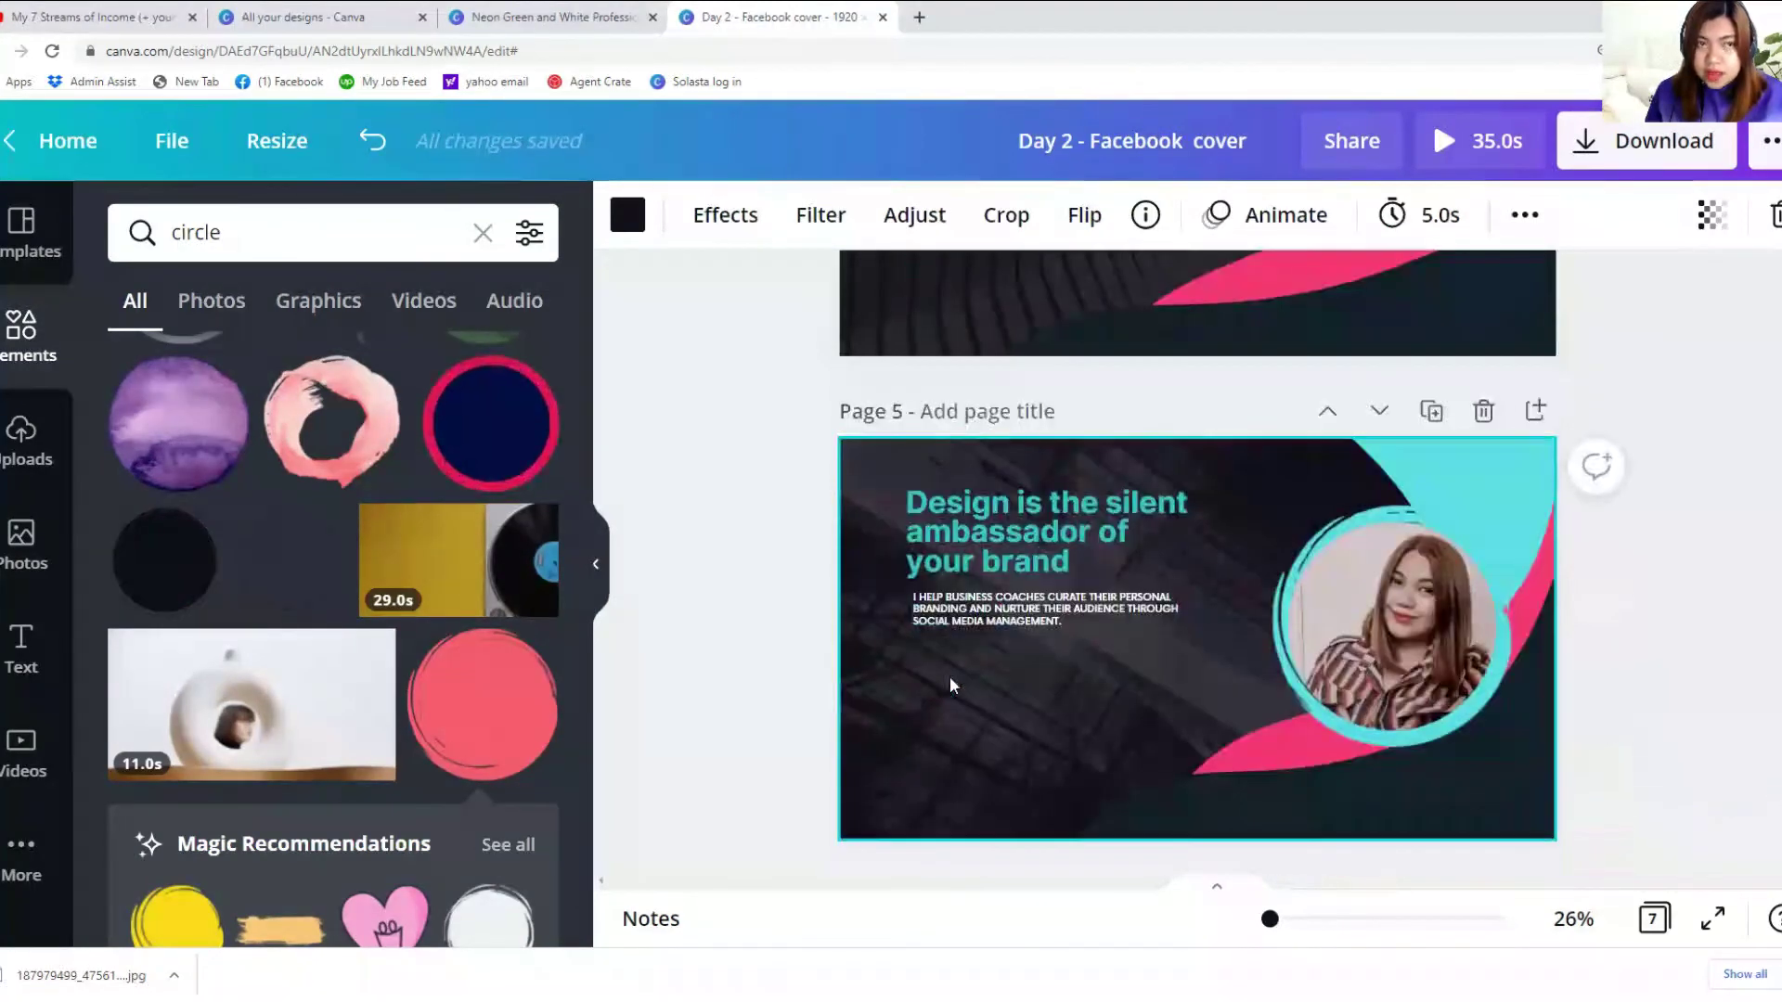
{"action": "left_click", "coordinate": [966, 620]}
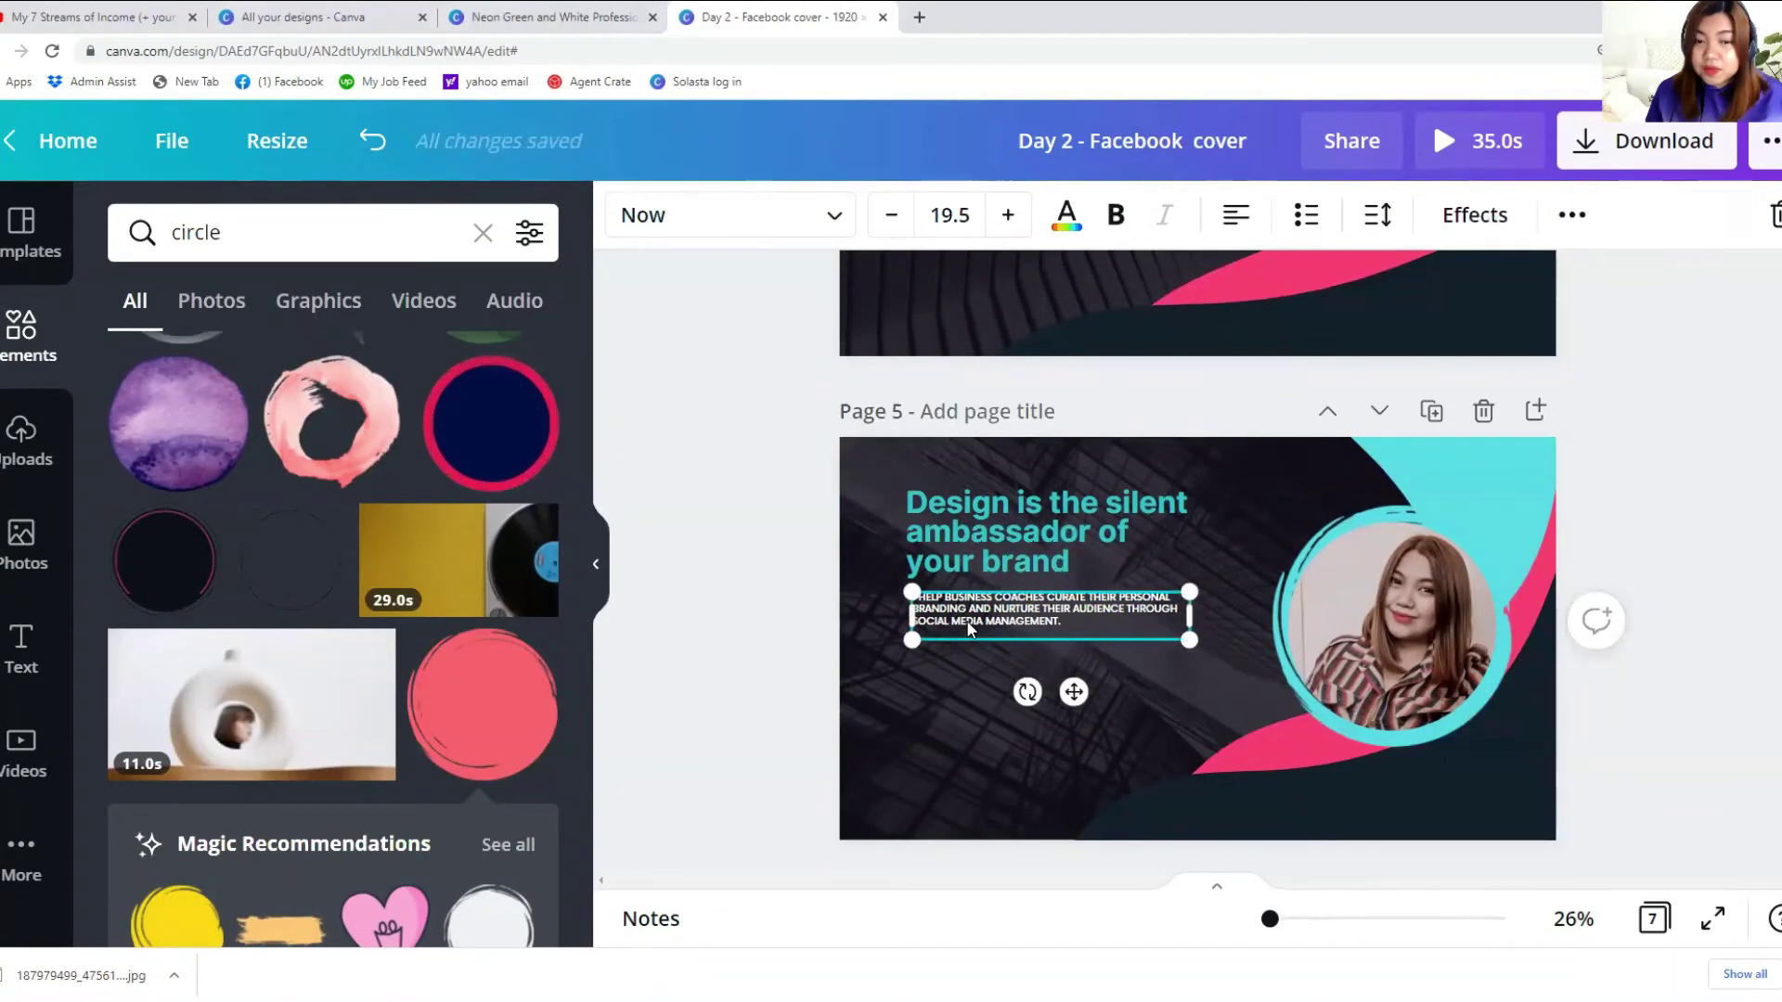
{"action": "left_click", "coordinate": [936, 703]}
Step: Copy the italic "-Paul Rand" attribution from page 4 and paste it beside the headline on page 5
{"action": "scroll", "coordinate": [933, 704], "scroll_direction": "up", "scroll_amount": 10}
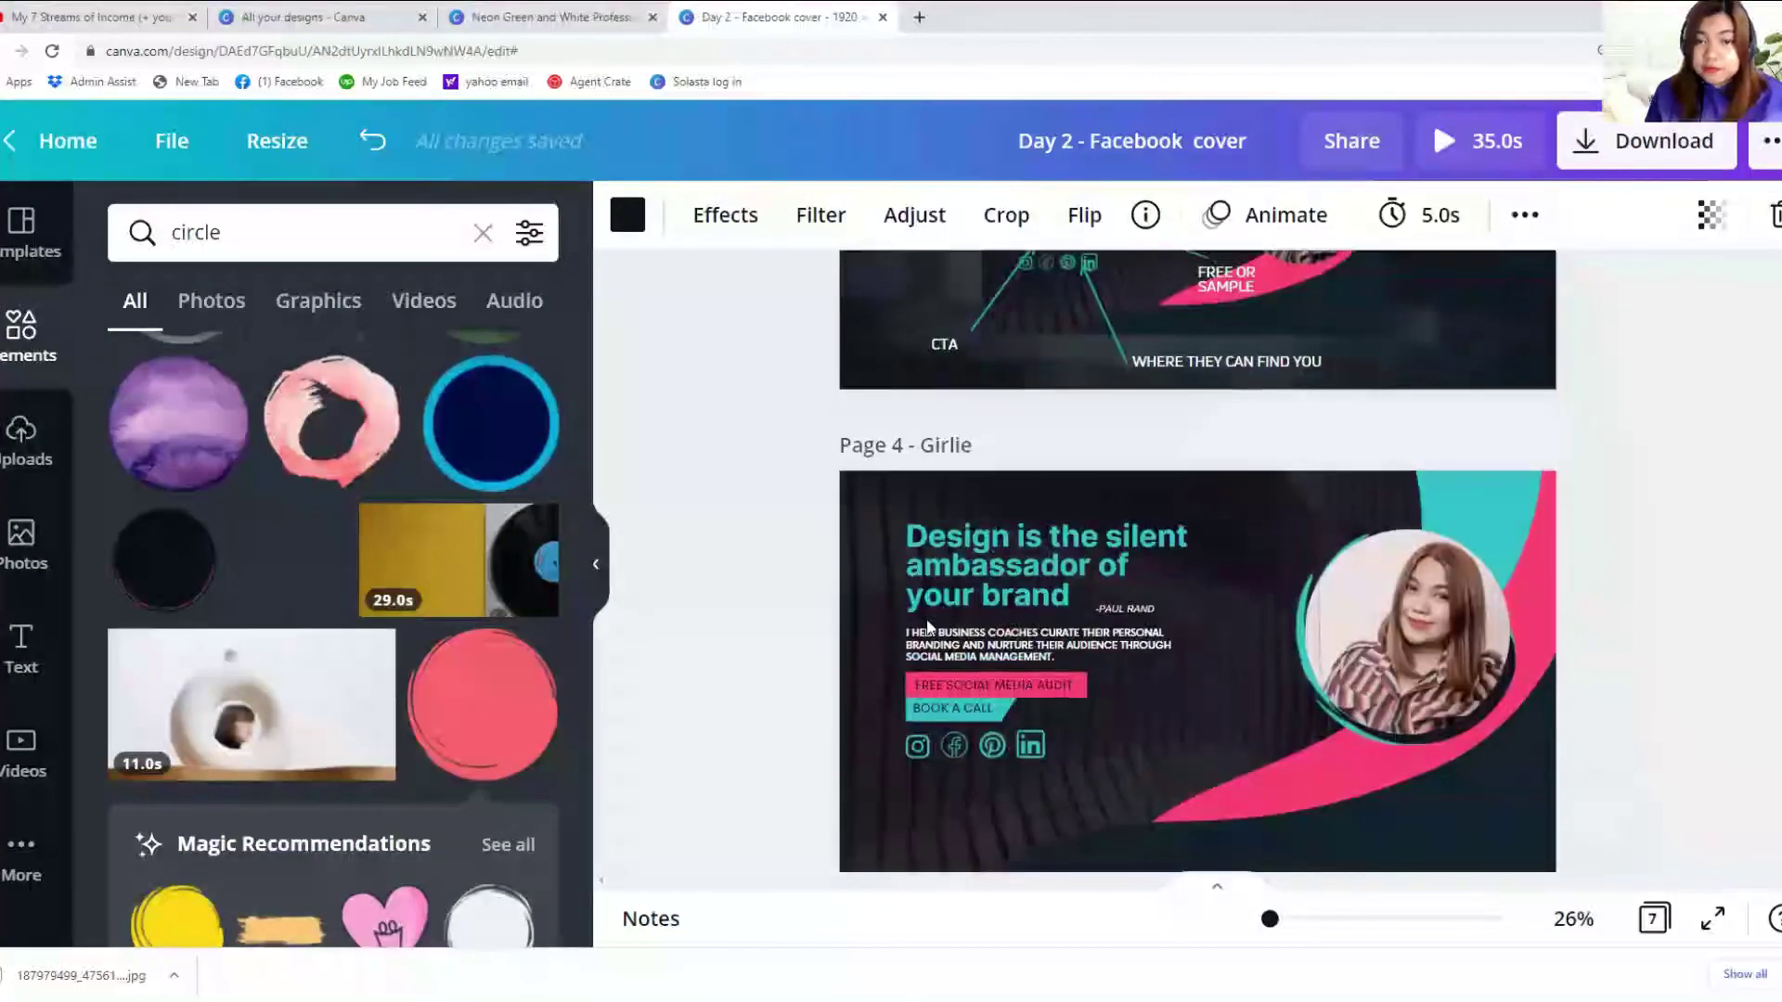
{"action": "left_click", "coordinate": [1126, 669]}
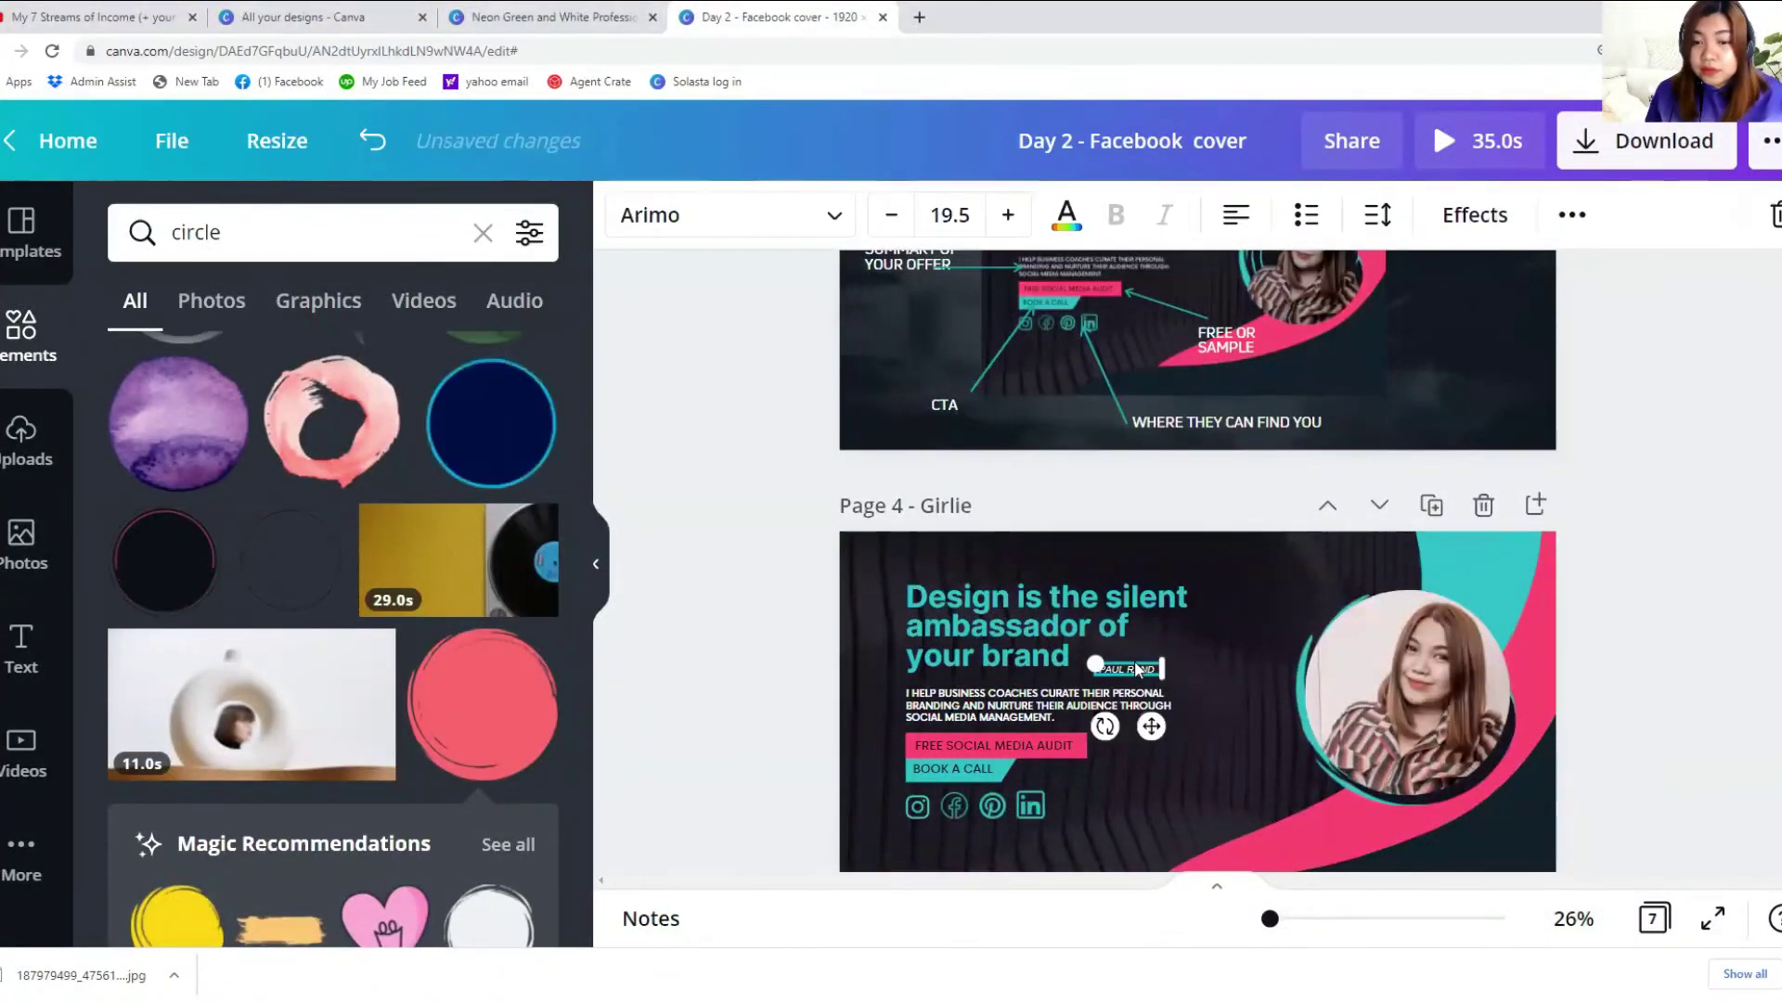
{"action": "right_click", "coordinate": [1128, 670]}
{"action": "left_click", "coordinate": [1209, 452]}
{"action": "scroll", "coordinate": [1023, 639], "scroll_direction": "down", "scroll_amount": 10}
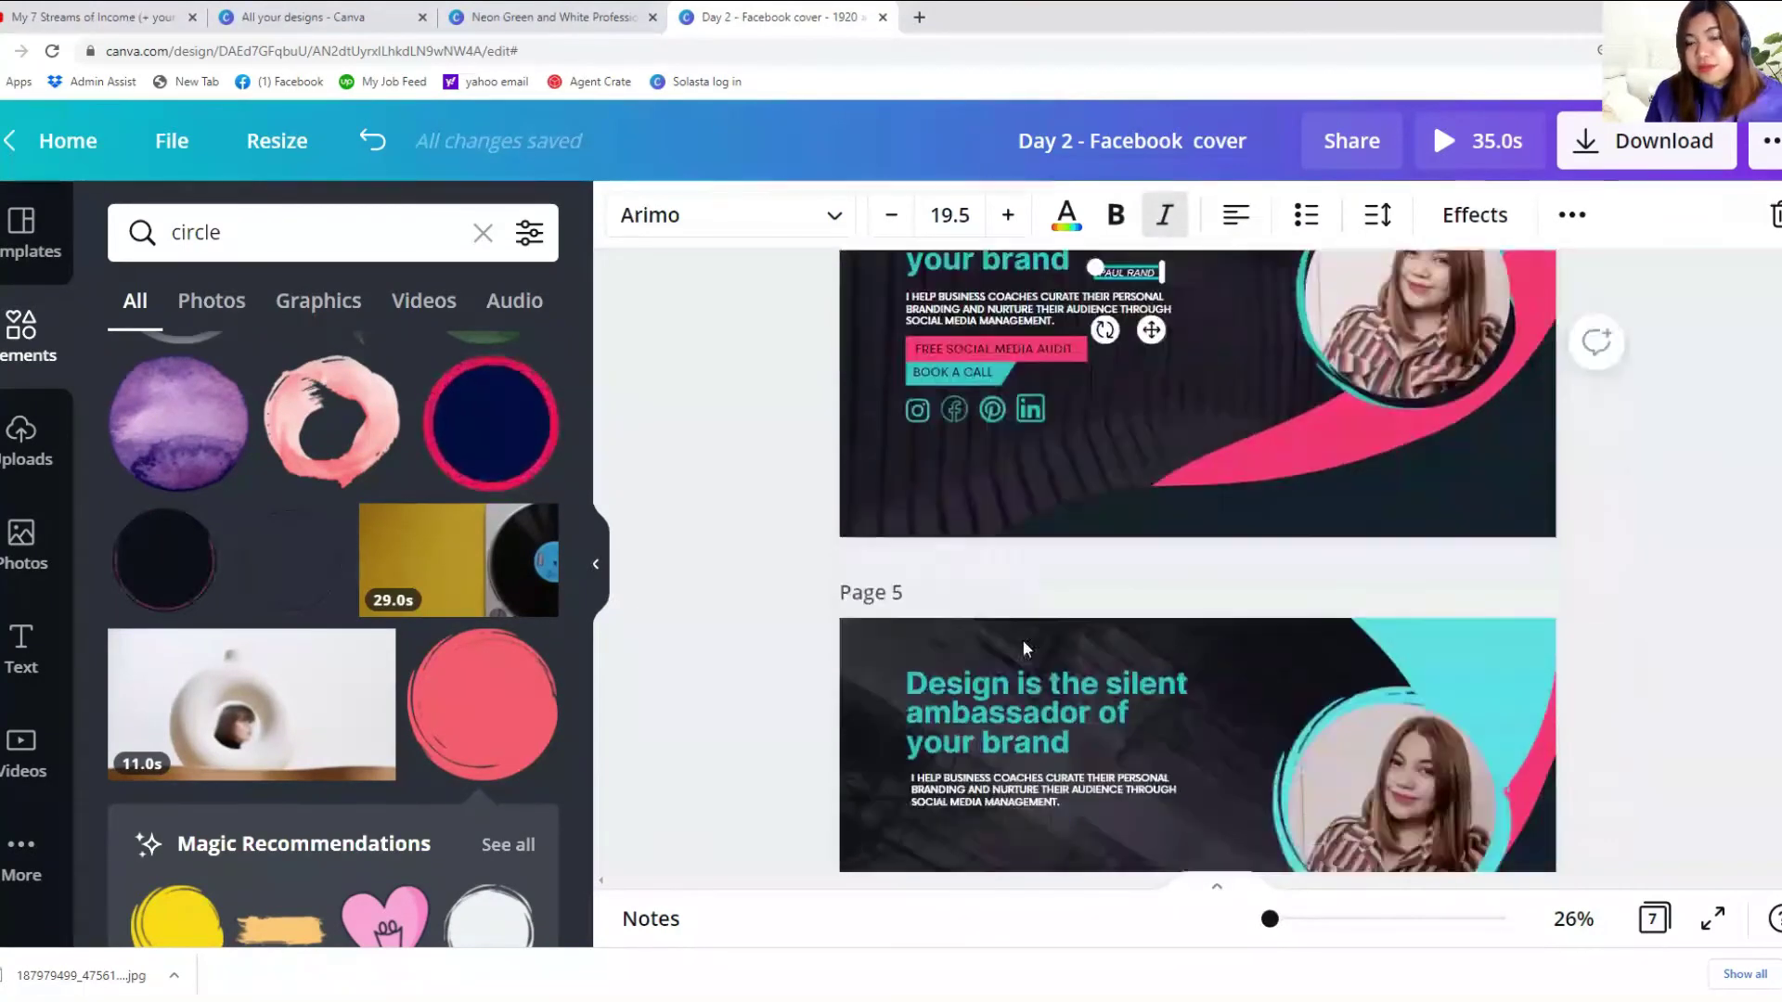
{"action": "left_click", "coordinate": [1122, 492]}
{"action": "key", "text": "ctrl+v"}
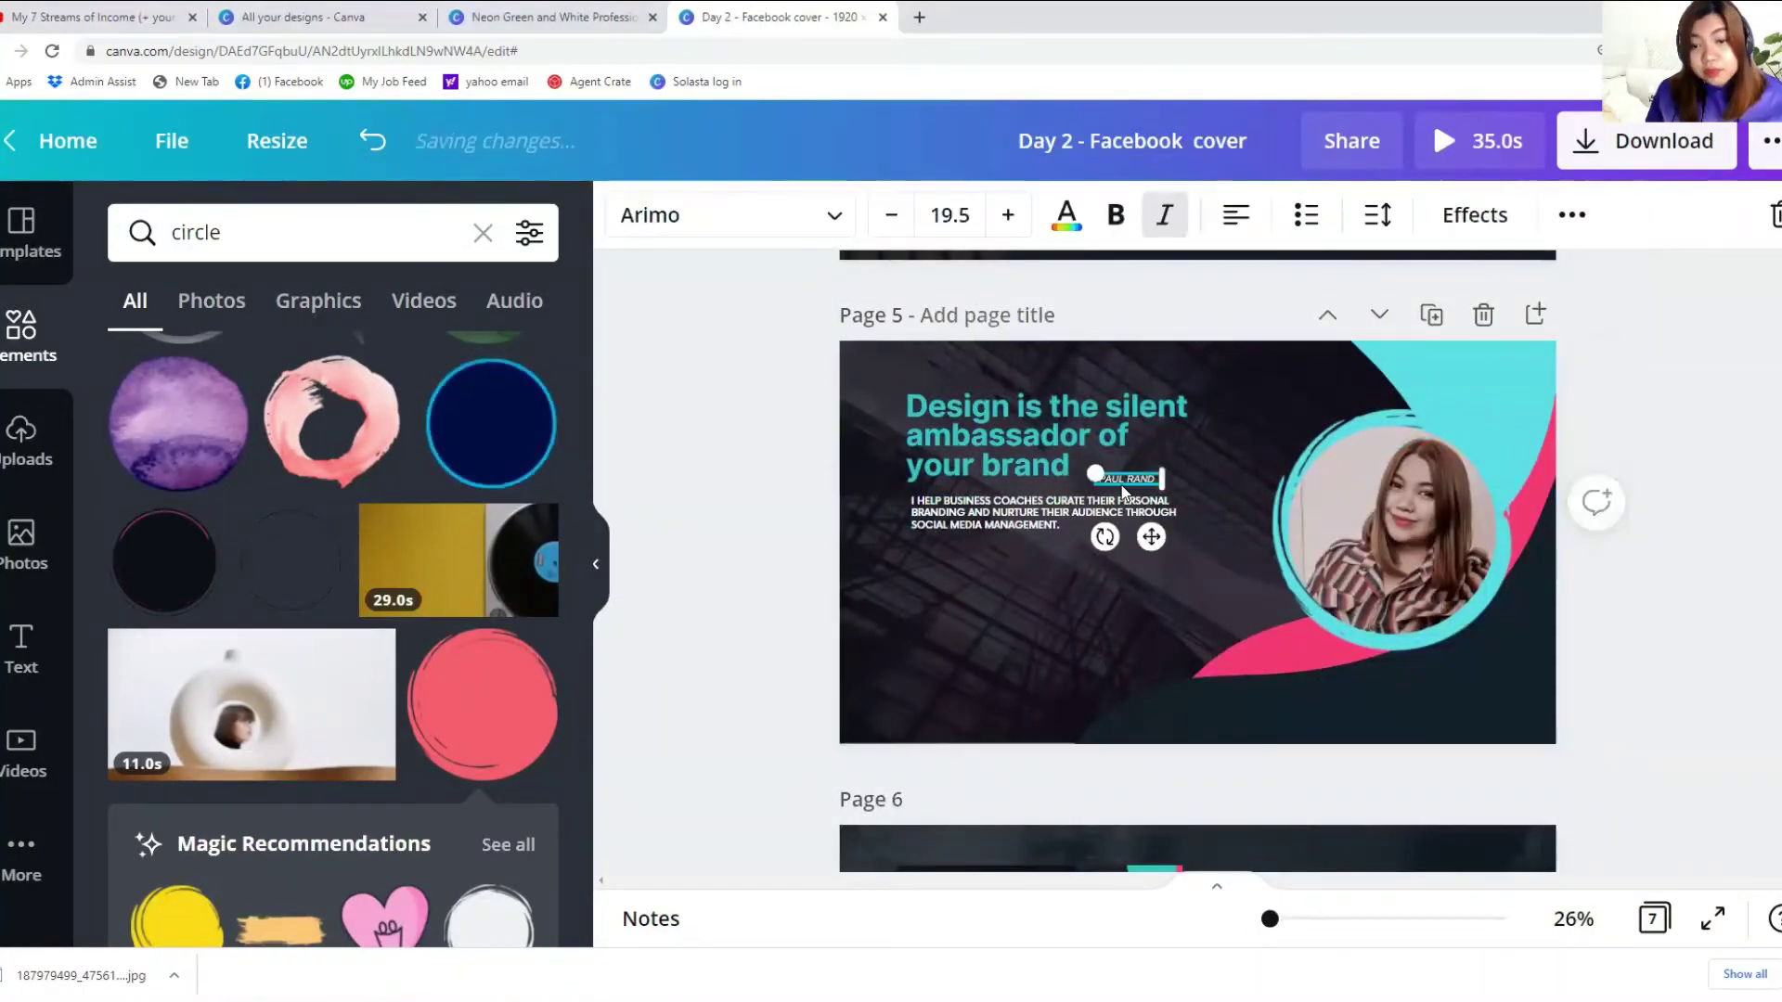
Step: Copy the pink bar behind the "FREE SOCIAL MEDIA AUDIT" text on page 4 and paste it below the description on page 5
{"action": "left_click", "coordinate": [1084, 598]}
{"action": "scroll", "coordinate": [943, 699], "scroll_direction": "up", "scroll_amount": 5}
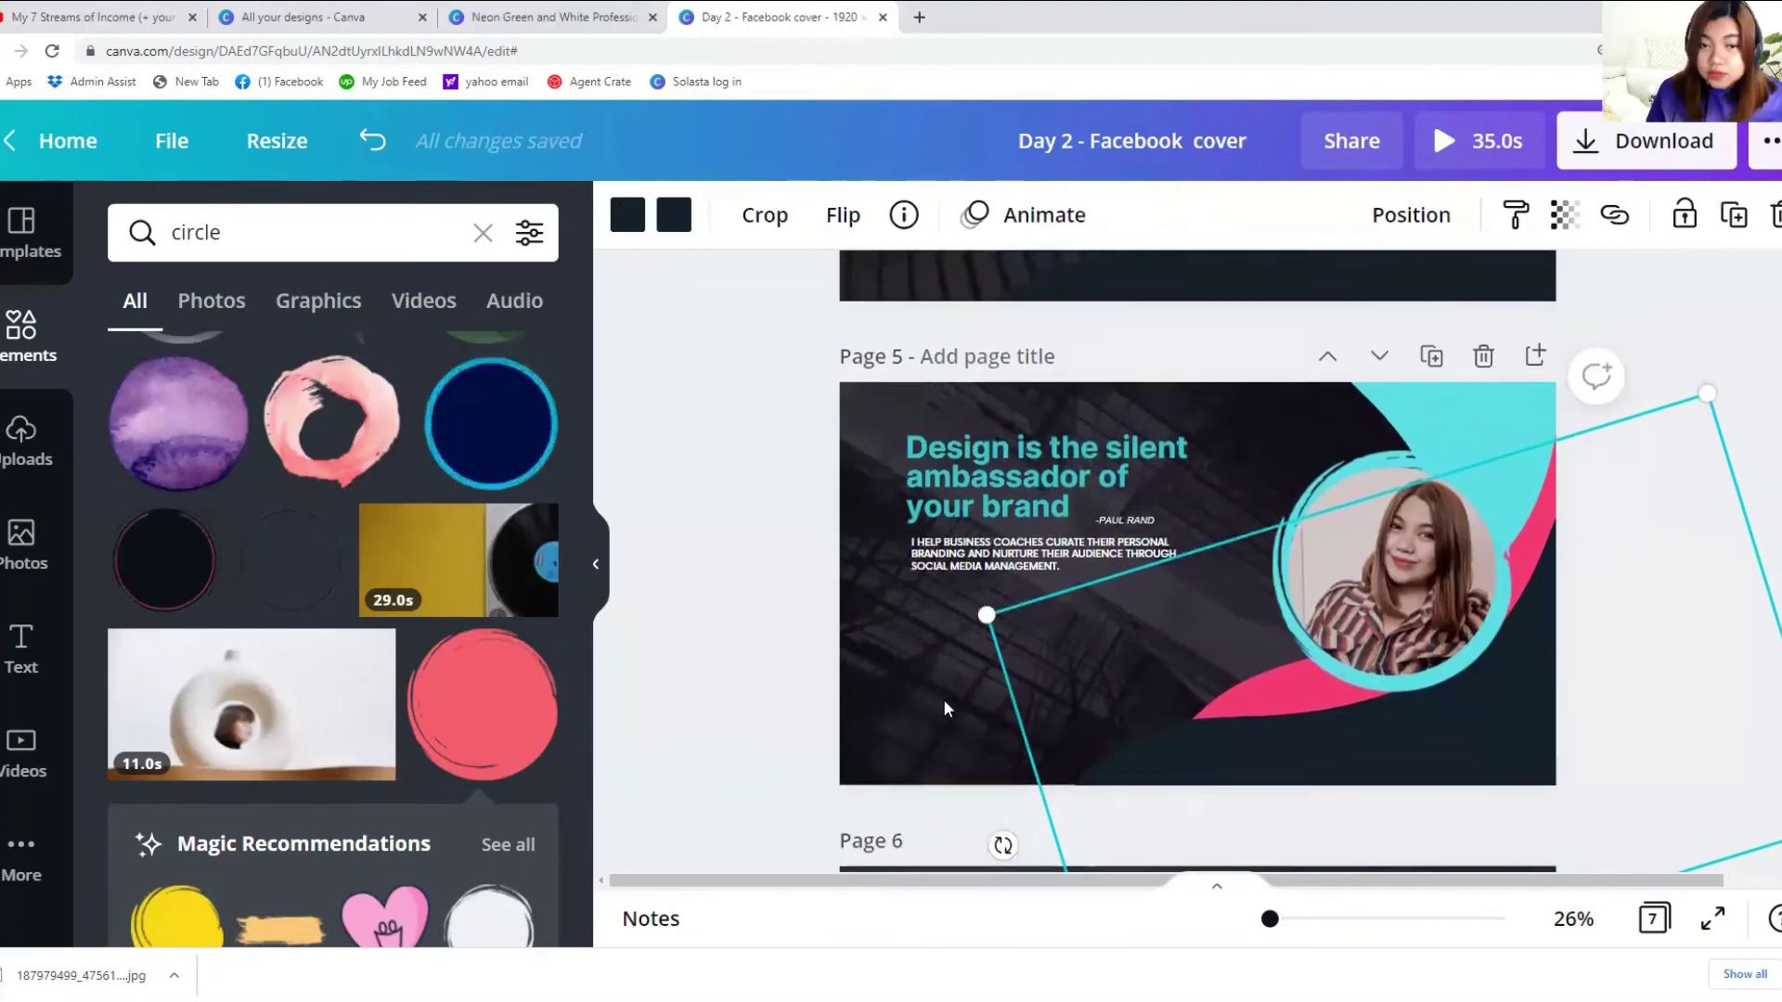
{"action": "scroll", "coordinate": [937, 702], "scroll_direction": "up", "scroll_amount": 1}
{"action": "left_click", "coordinate": [913, 464]}
{"action": "left_click_drag", "start_coordinate": [977, 594], "coordinate": [1346, 509]}
{"action": "left_click", "coordinate": [908, 461]}
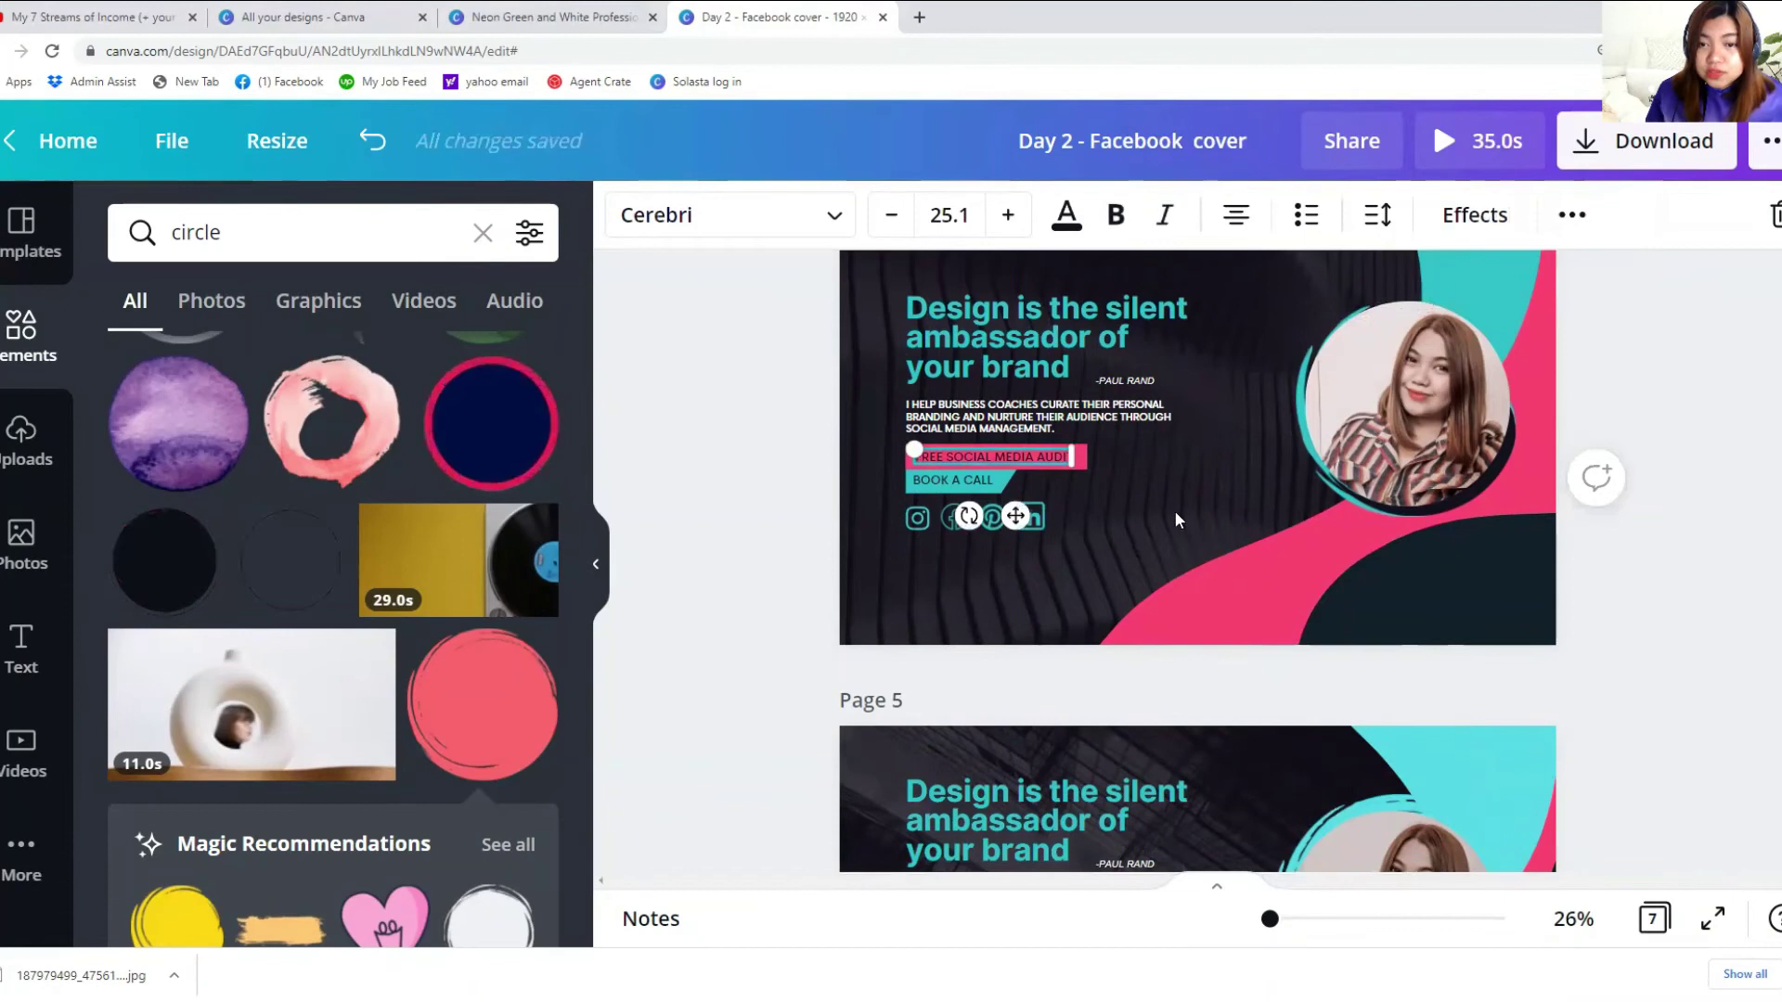
{"action": "left_click", "coordinate": [1108, 497]}
{"action": "right_click", "coordinate": [1075, 459]}
{"action": "left_click", "coordinate": [1163, 447]}
{"action": "scroll", "coordinate": [1168, 419], "scroll_direction": "down", "scroll_amount": 5}
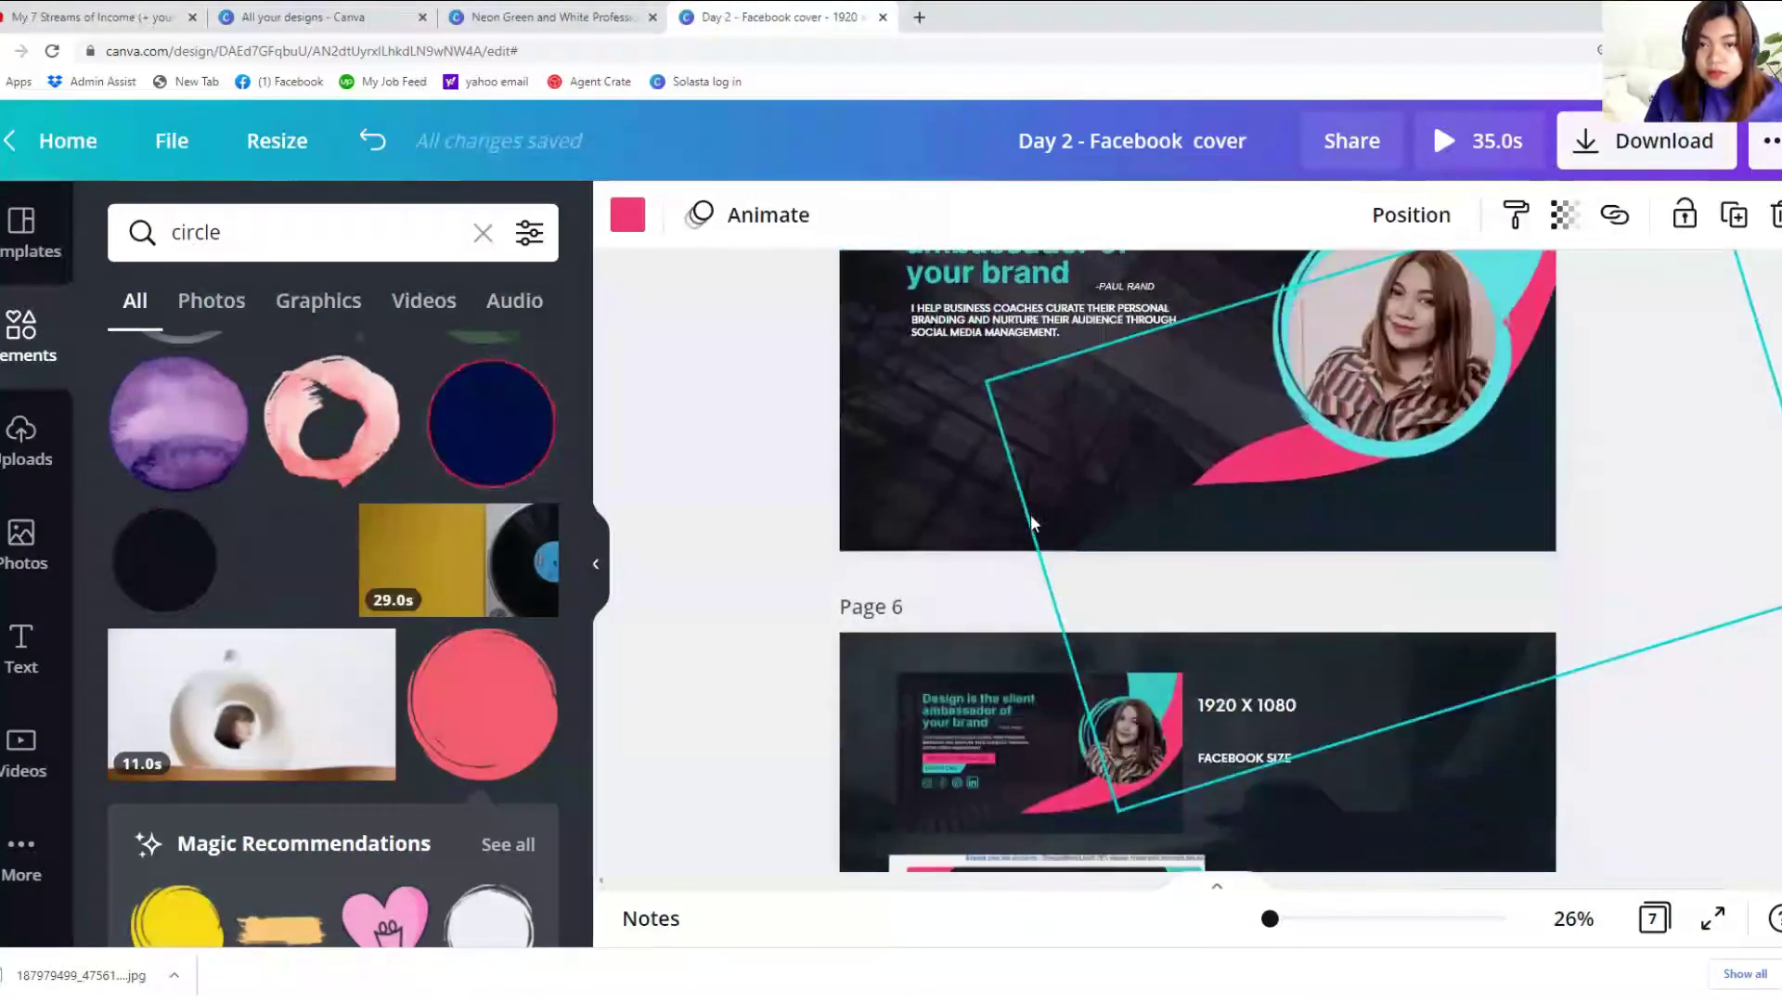
{"action": "left_click", "coordinate": [917, 423]}
{"action": "scroll", "coordinate": [980, 460], "scroll_direction": "up", "scroll_amount": 1}
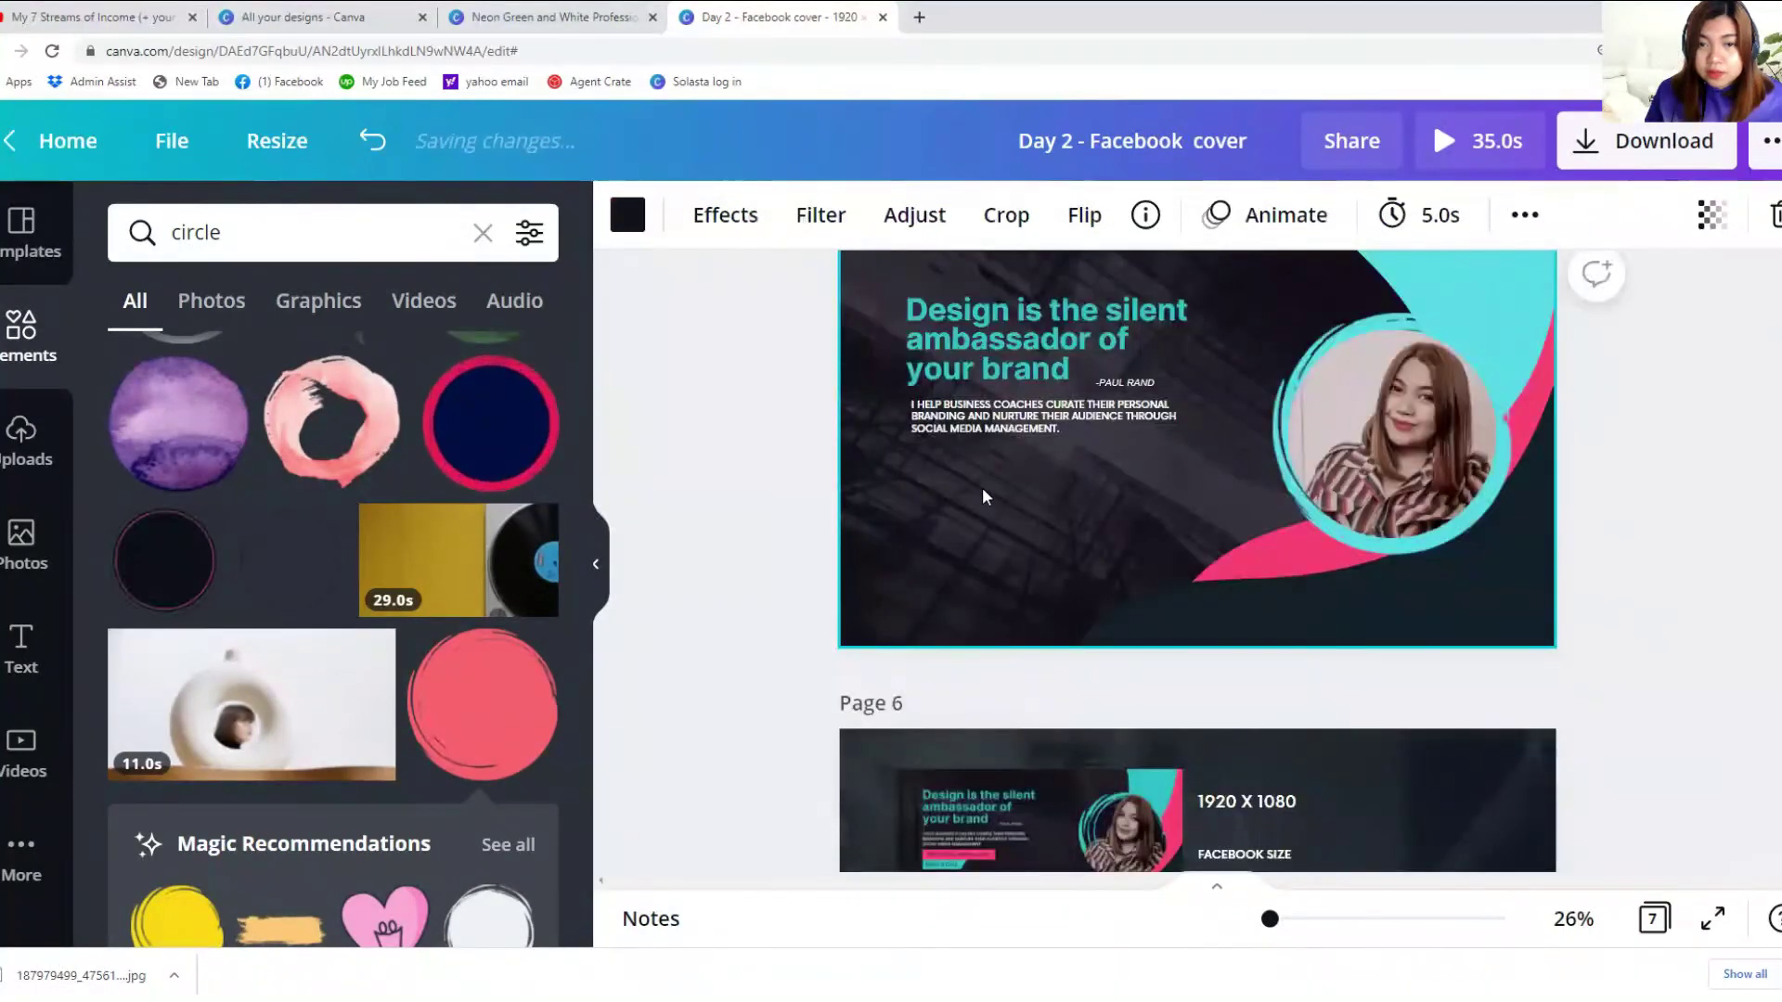
{"action": "key", "text": "ctrl+v"}
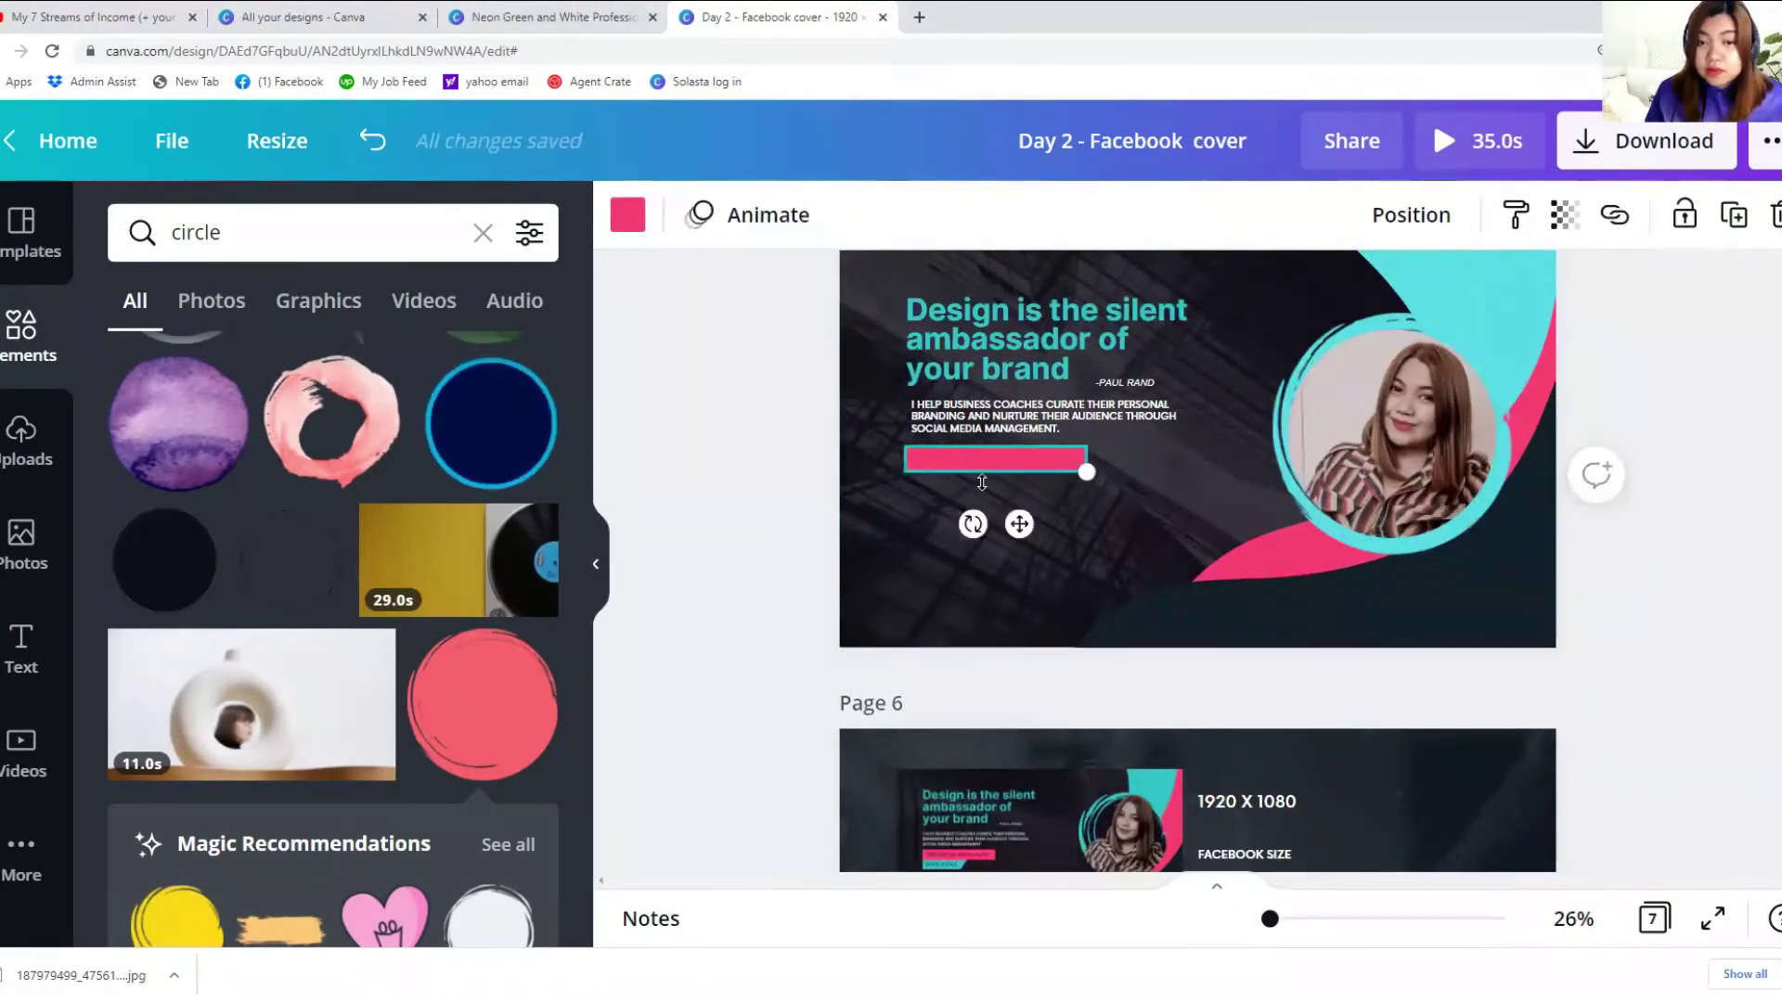
Step: Copy the "FREE SOCIAL MEDIA AUDIT" text from page 4 and paste it onto the pink bar on page 5
{"action": "scroll", "coordinate": [982, 482], "scroll_direction": "up", "scroll_amount": 5}
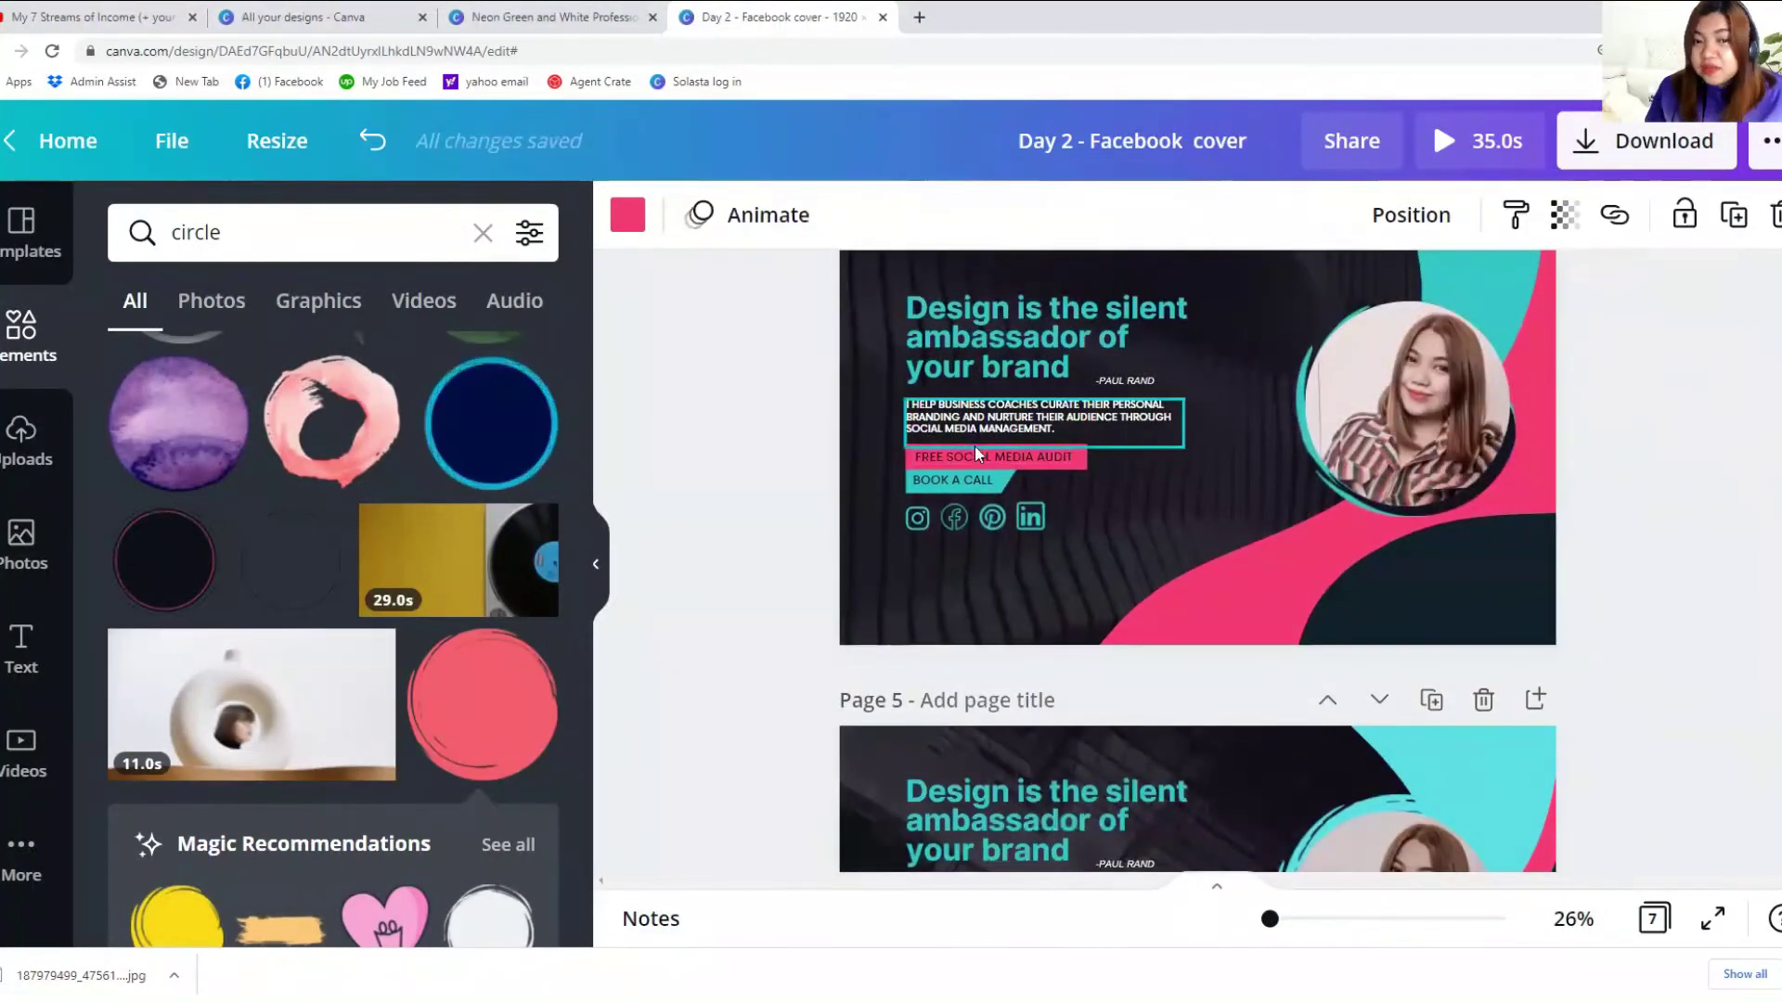
{"action": "left_click", "coordinate": [980, 460]}
{"action": "right_click", "coordinate": [980, 459]}
{"action": "left_click", "coordinate": [1062, 452]}
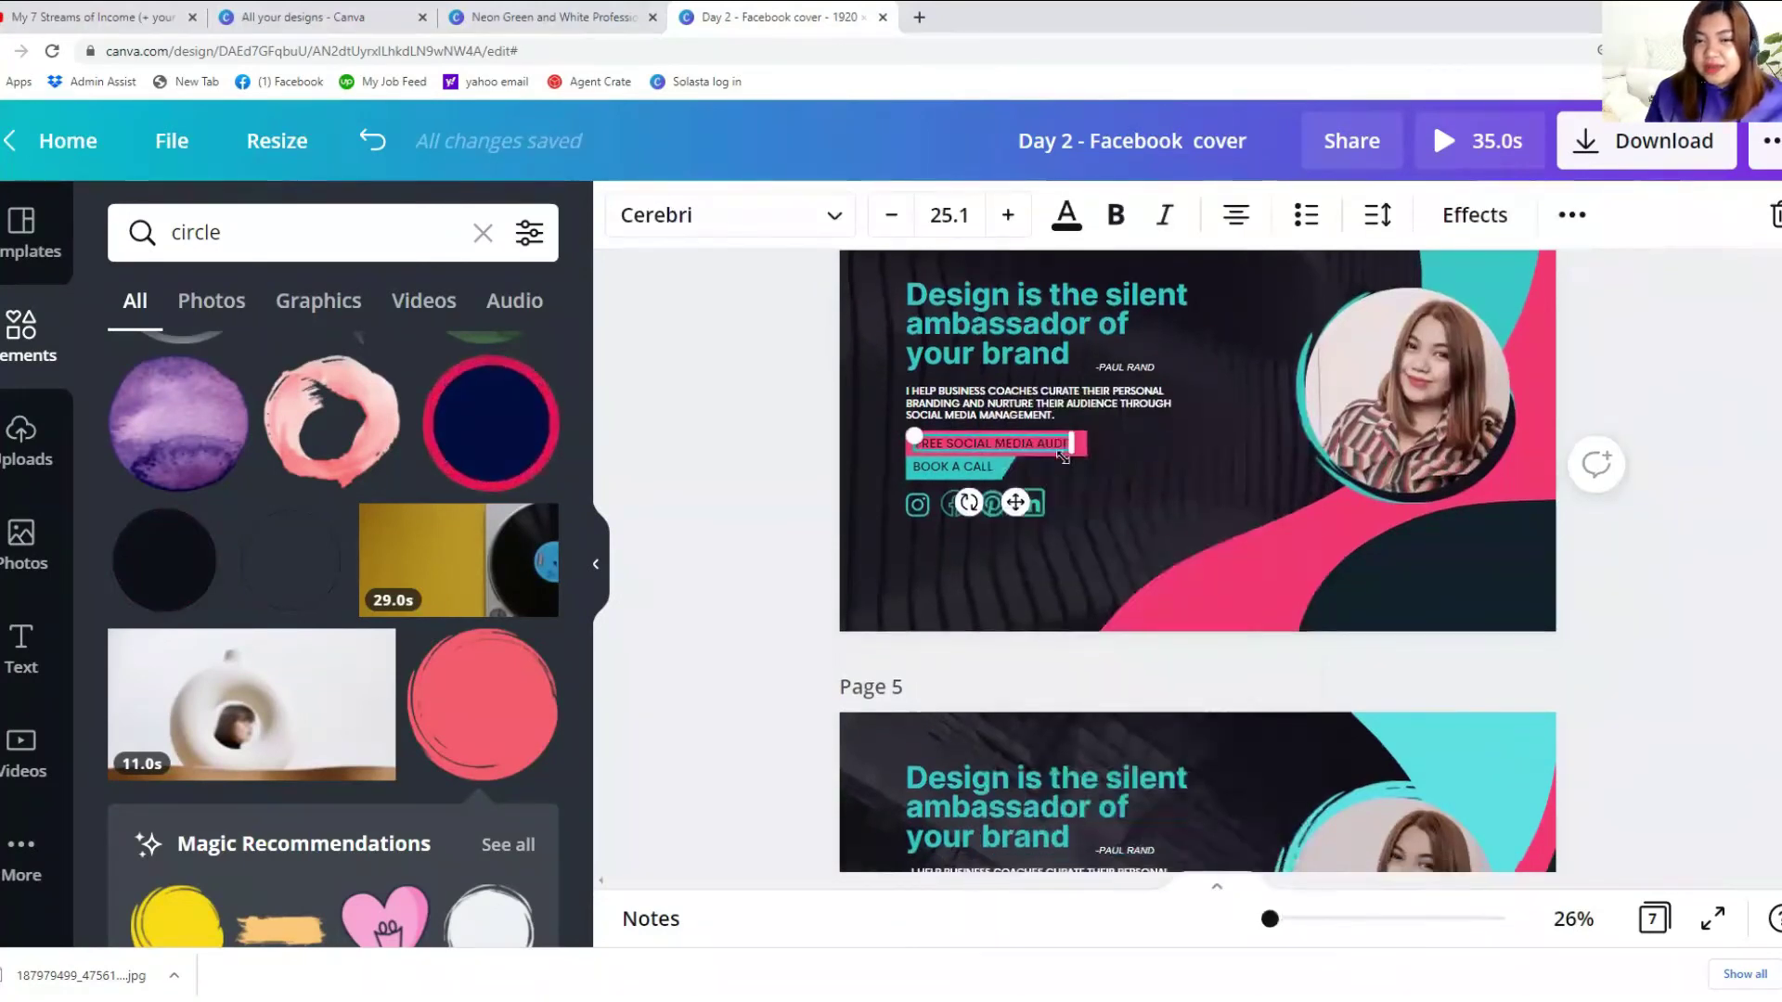
{"action": "scroll", "coordinate": [959, 522], "scroll_direction": "down", "scroll_amount": 5}
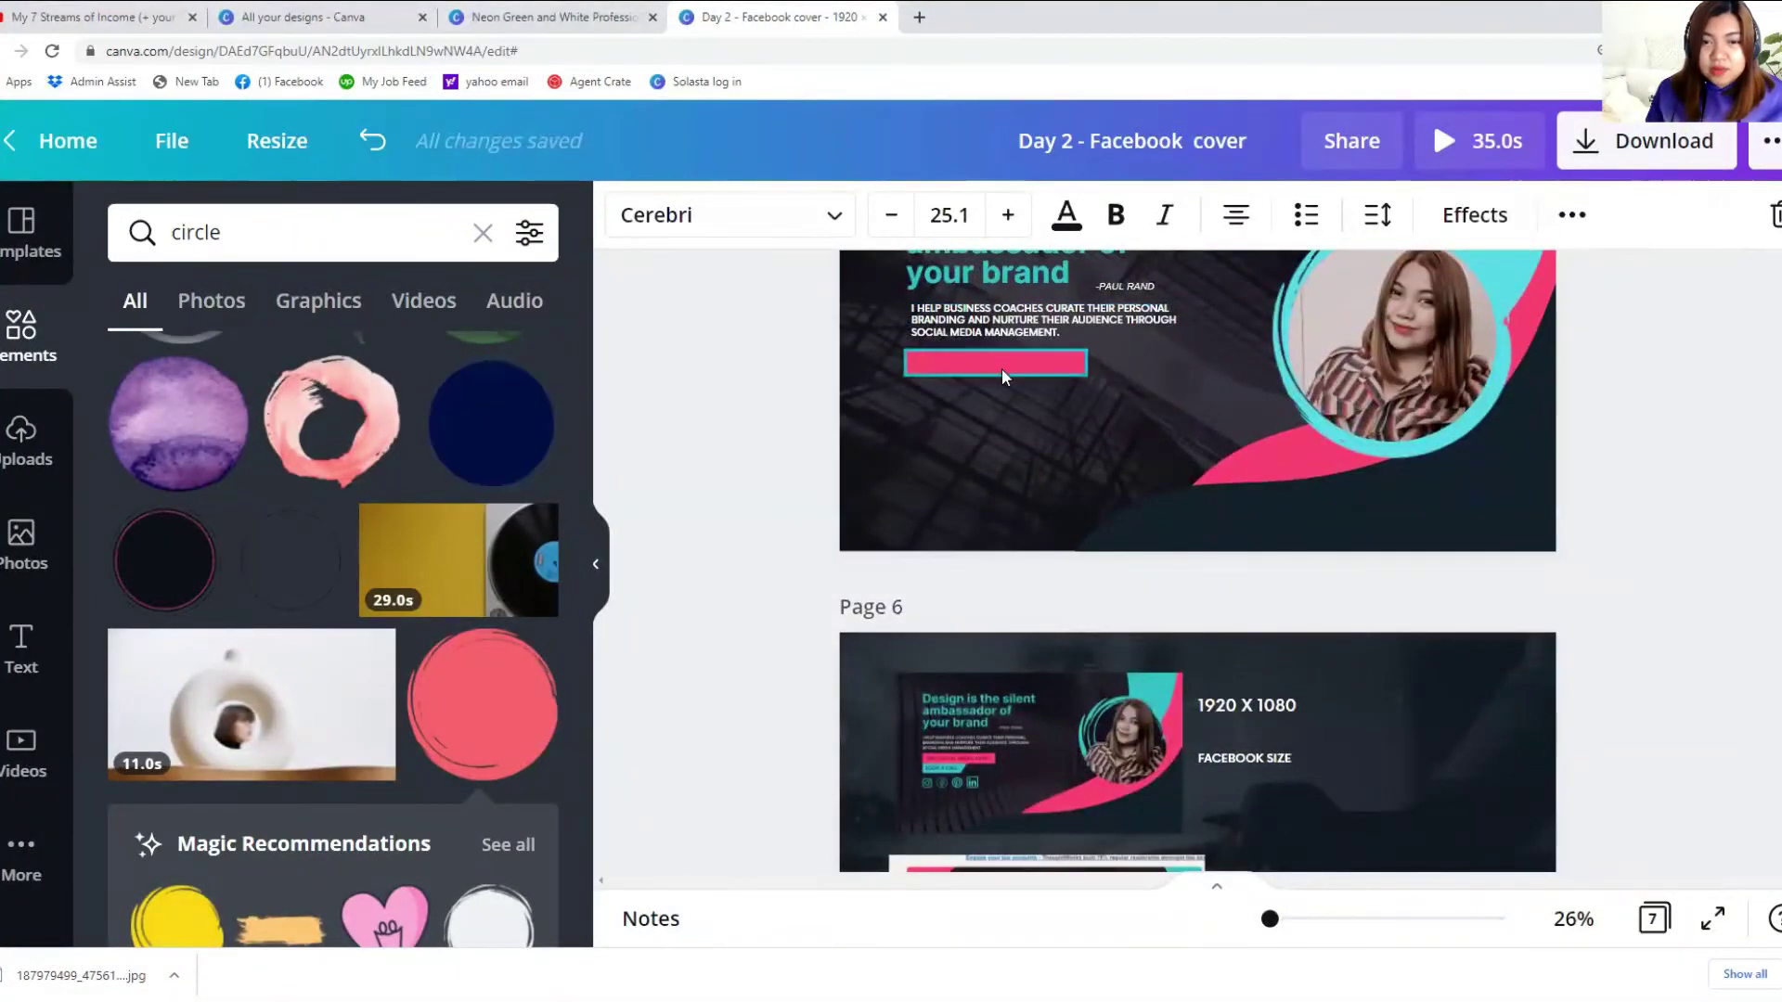
{"action": "left_click", "coordinate": [1002, 370]}
{"action": "key", "text": "ctrl+v"}
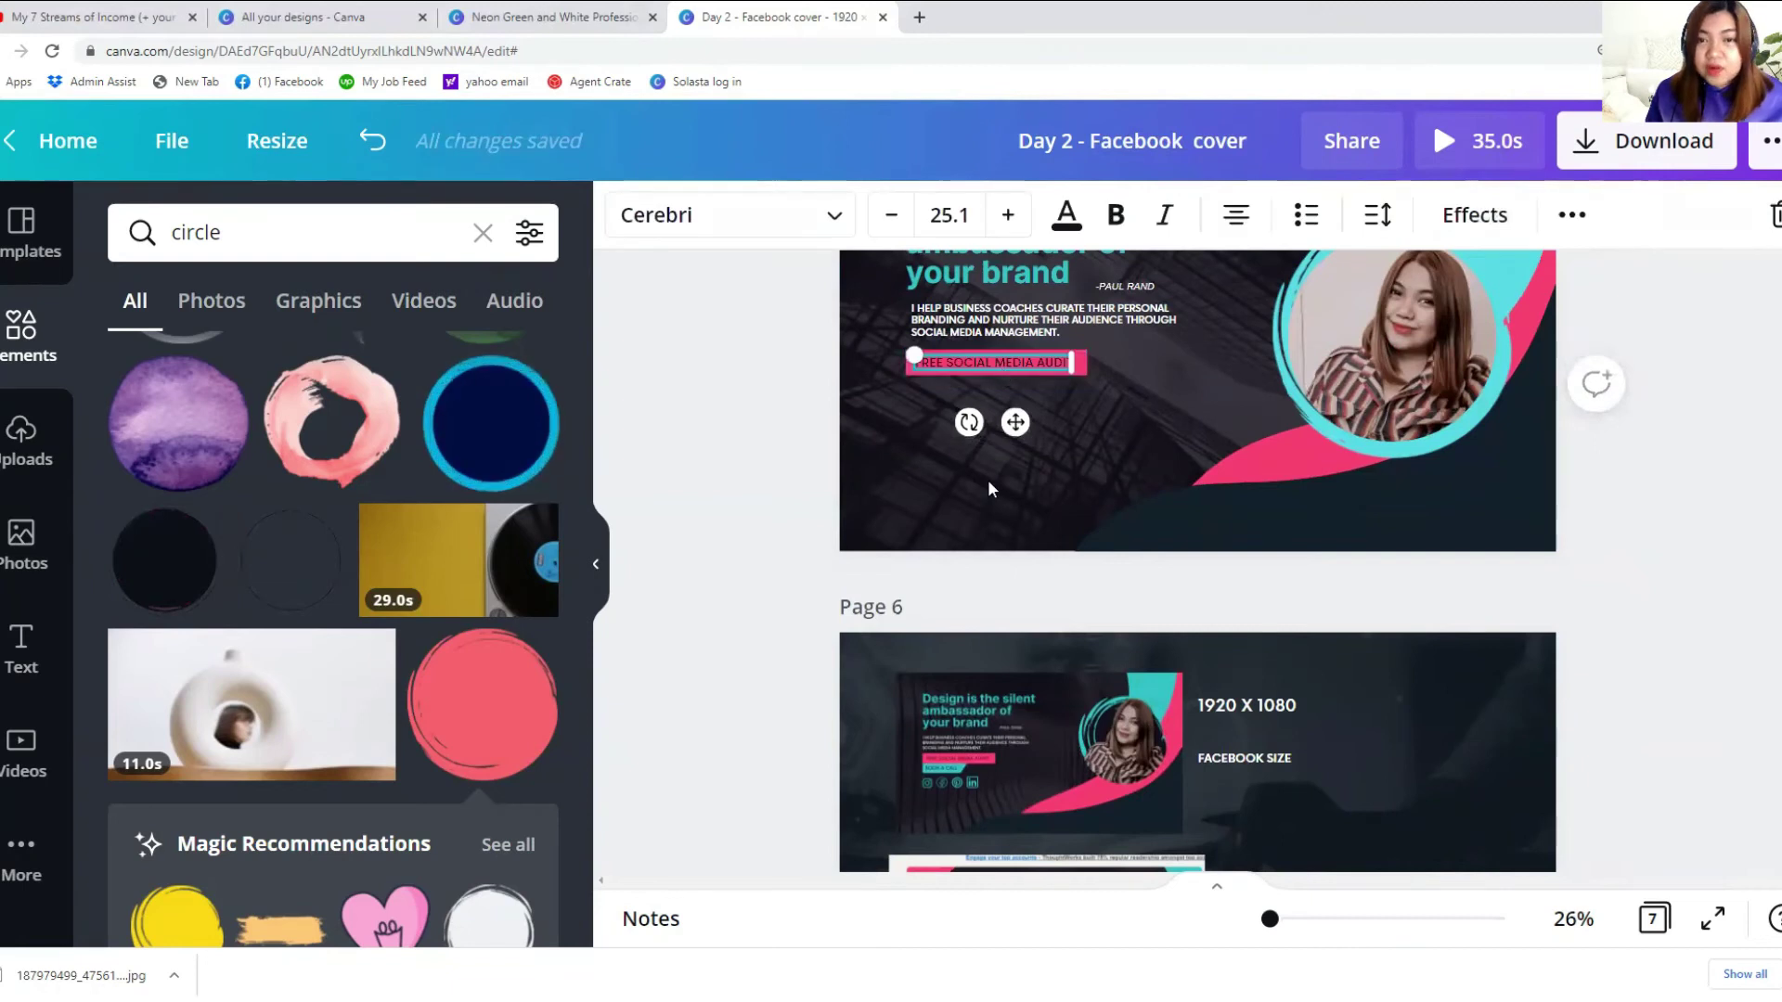
{"action": "scroll", "coordinate": [987, 478], "scroll_direction": "up", "scroll_amount": 5}
{"action": "scroll", "coordinate": [989, 489], "scroll_direction": "up", "scroll_amount": 1}
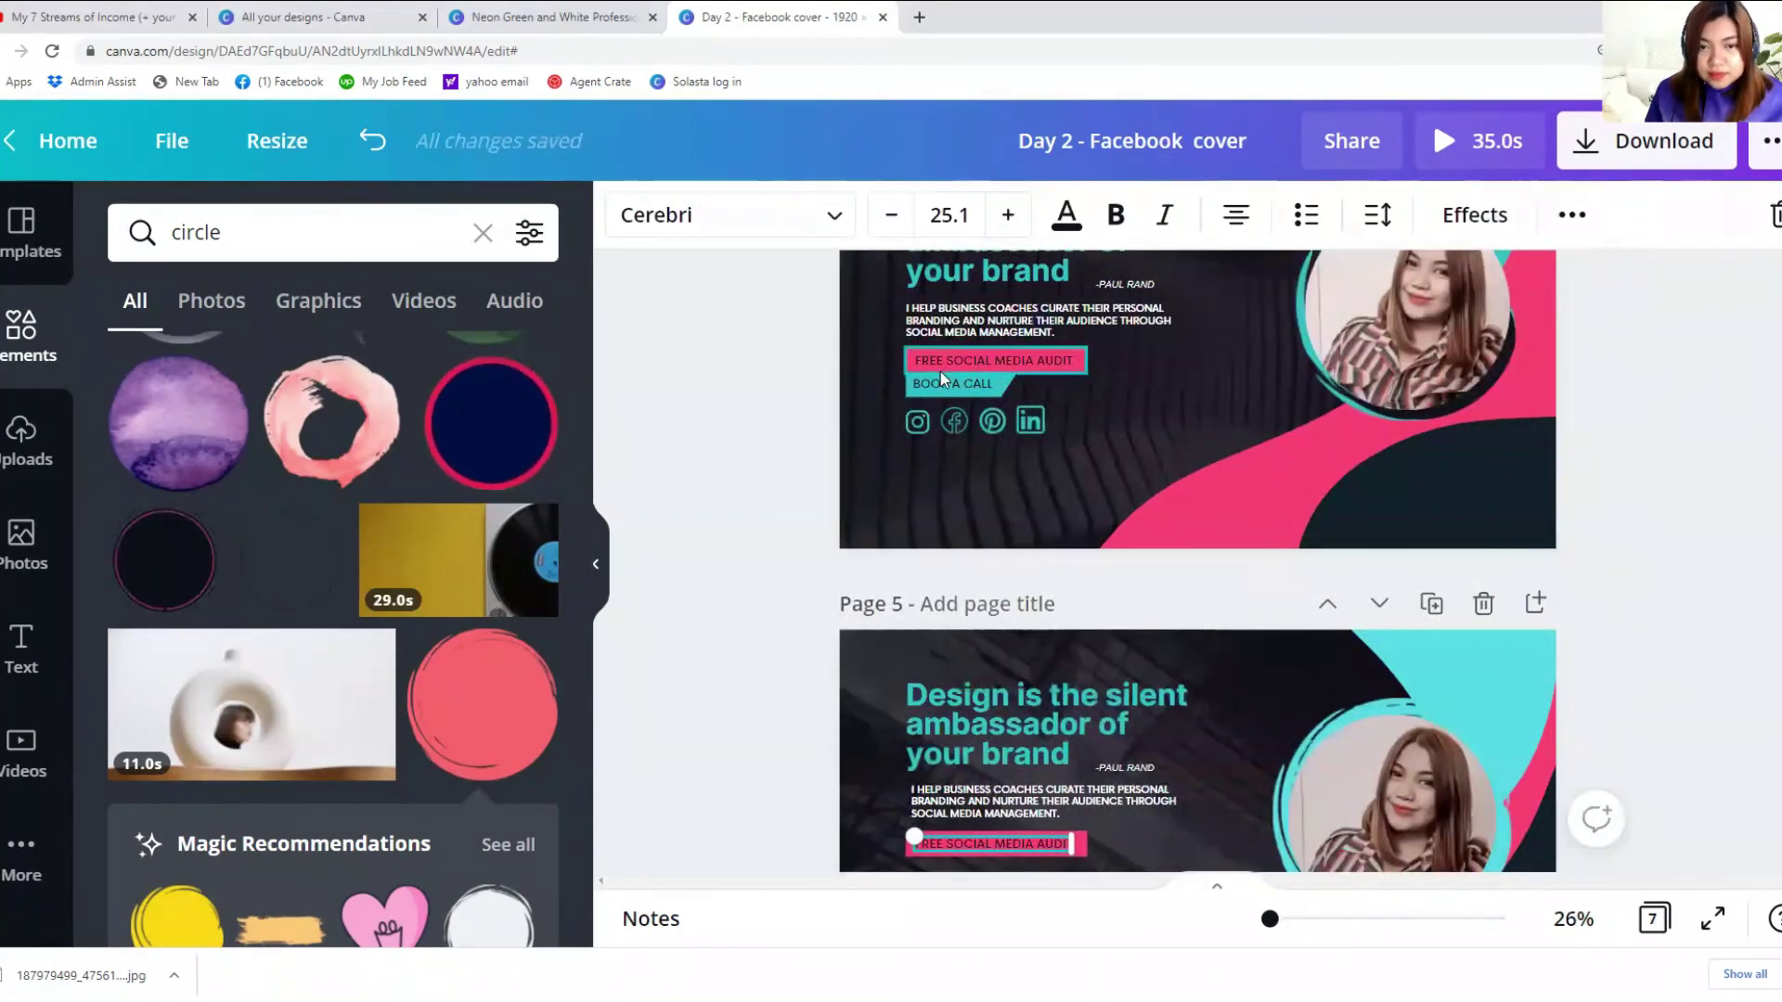
{"action": "right_click", "coordinate": [942, 390]}
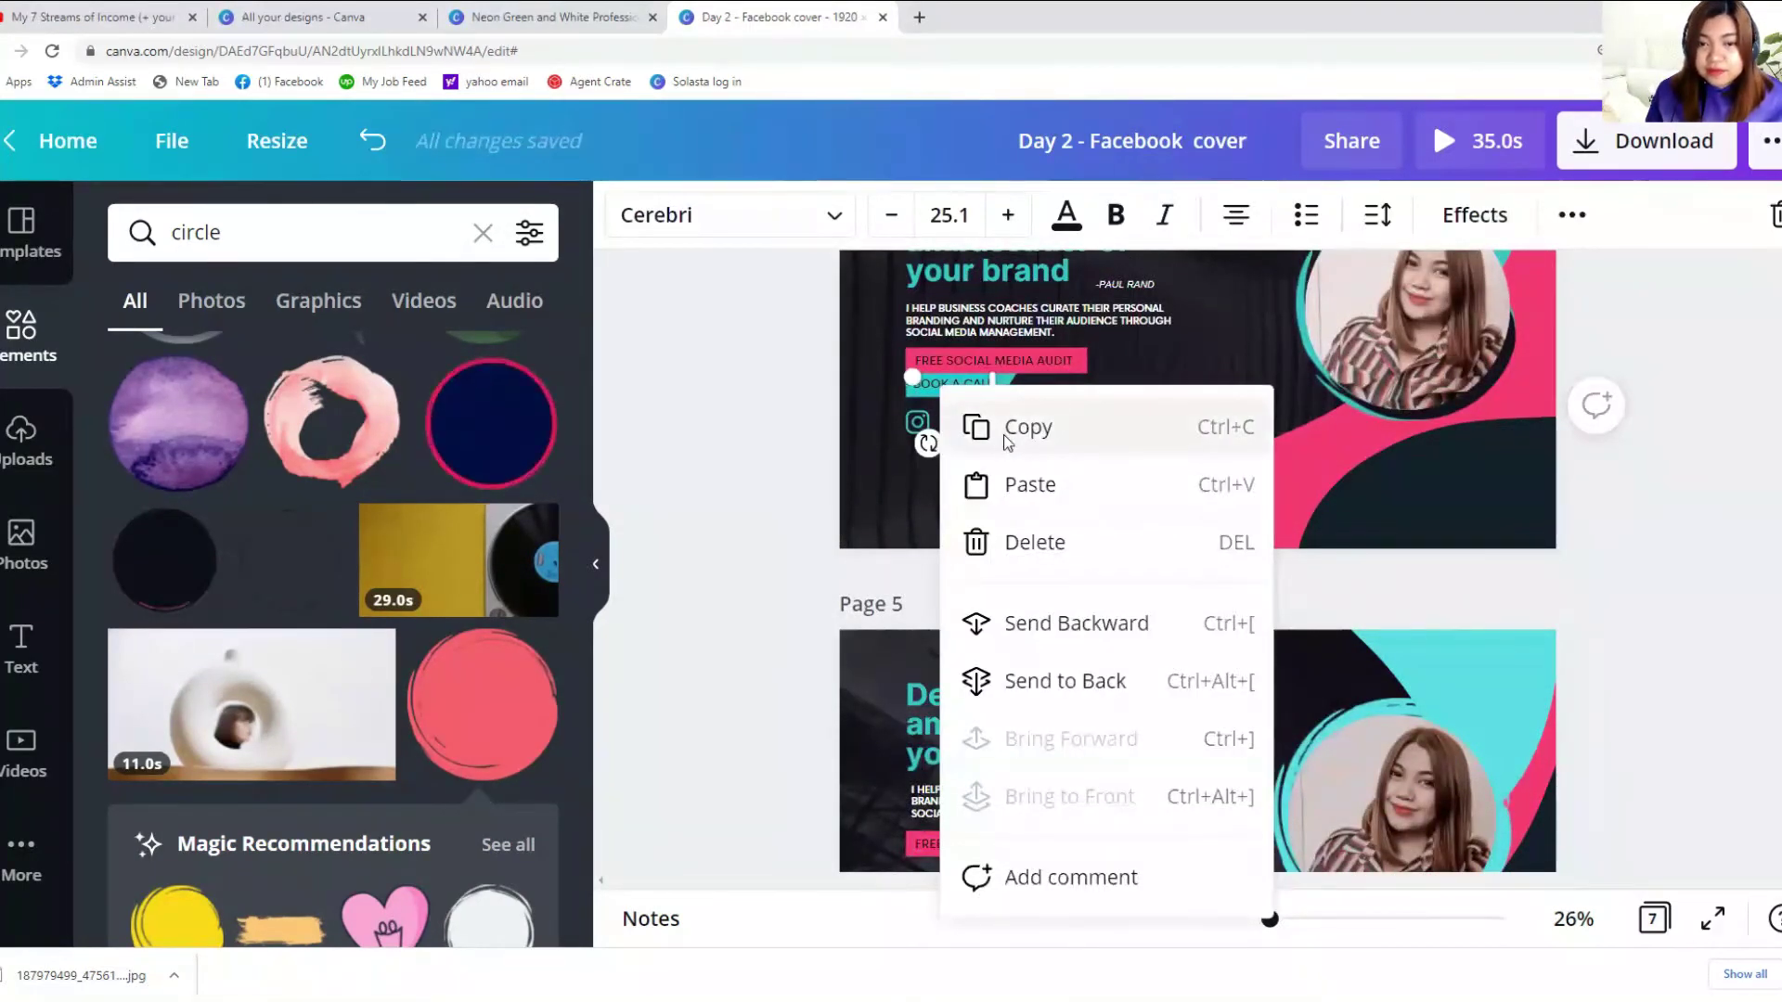
{"action": "left_click", "coordinate": [1005, 436]}
{"action": "scroll", "coordinate": [999, 453], "scroll_direction": "down", "scroll_amount": 1}
{"action": "scroll", "coordinate": [999, 453], "scroll_direction": "down", "scroll_amount": 4}
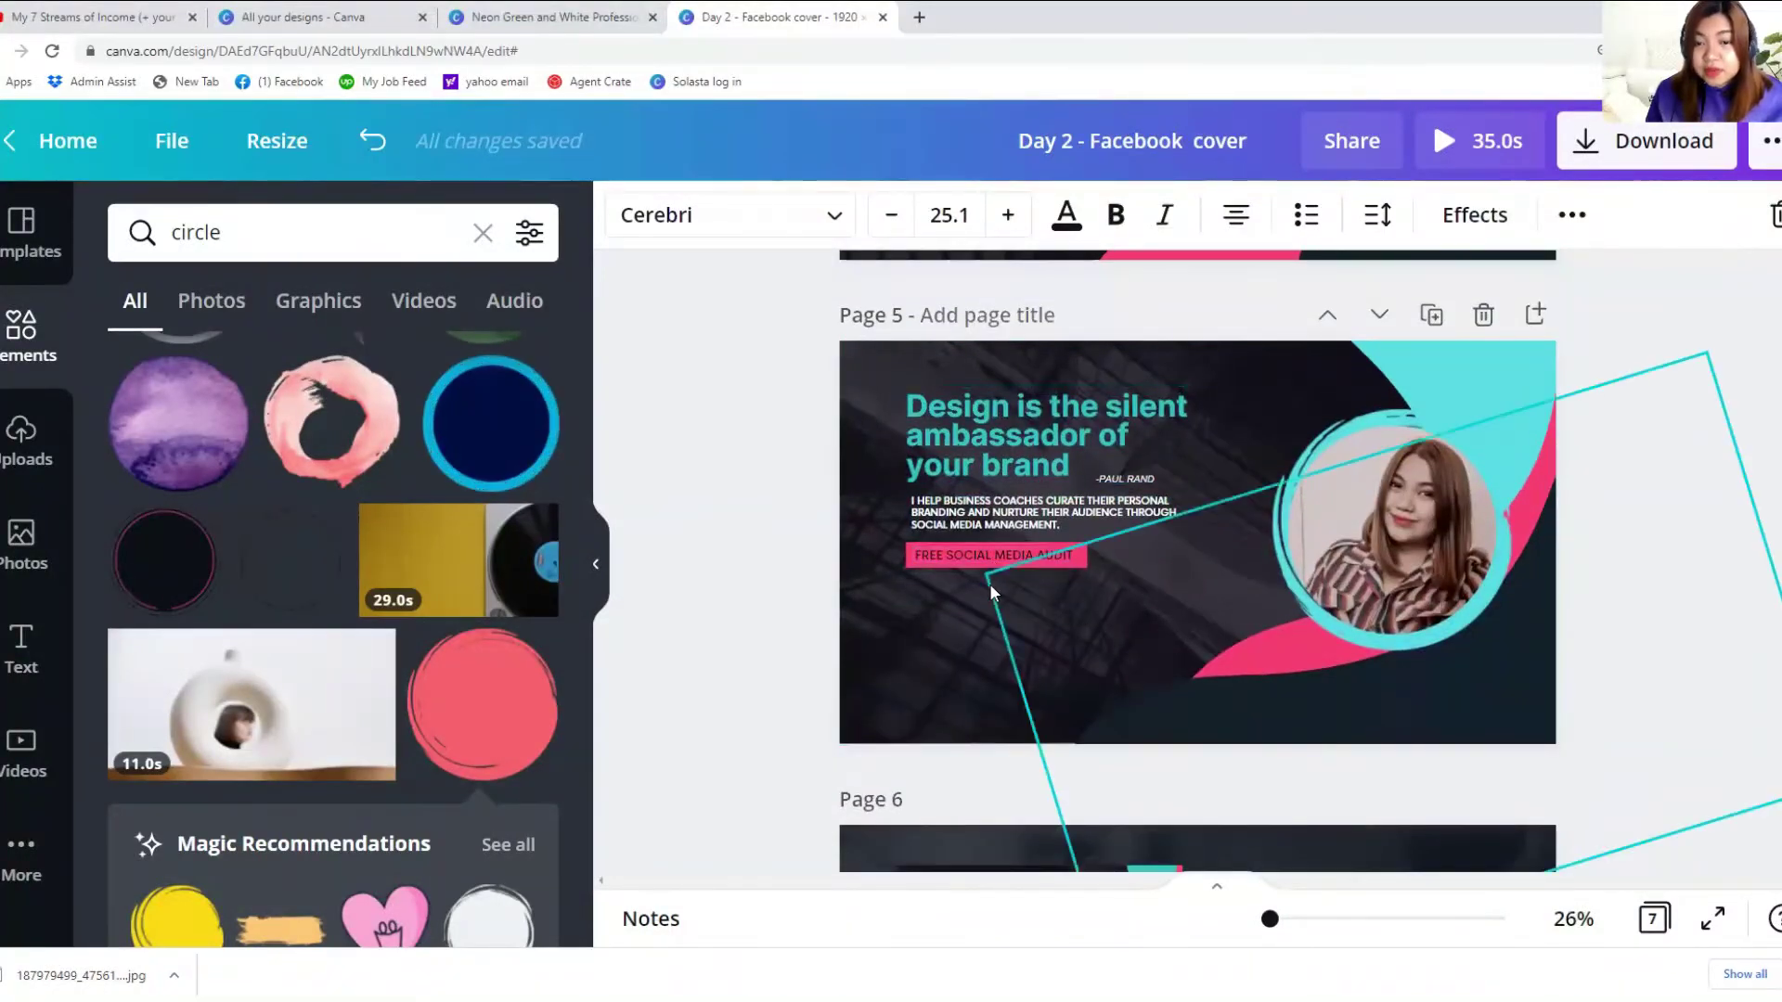
{"action": "scroll", "coordinate": [986, 581], "scroll_direction": "up", "scroll_amount": 3}
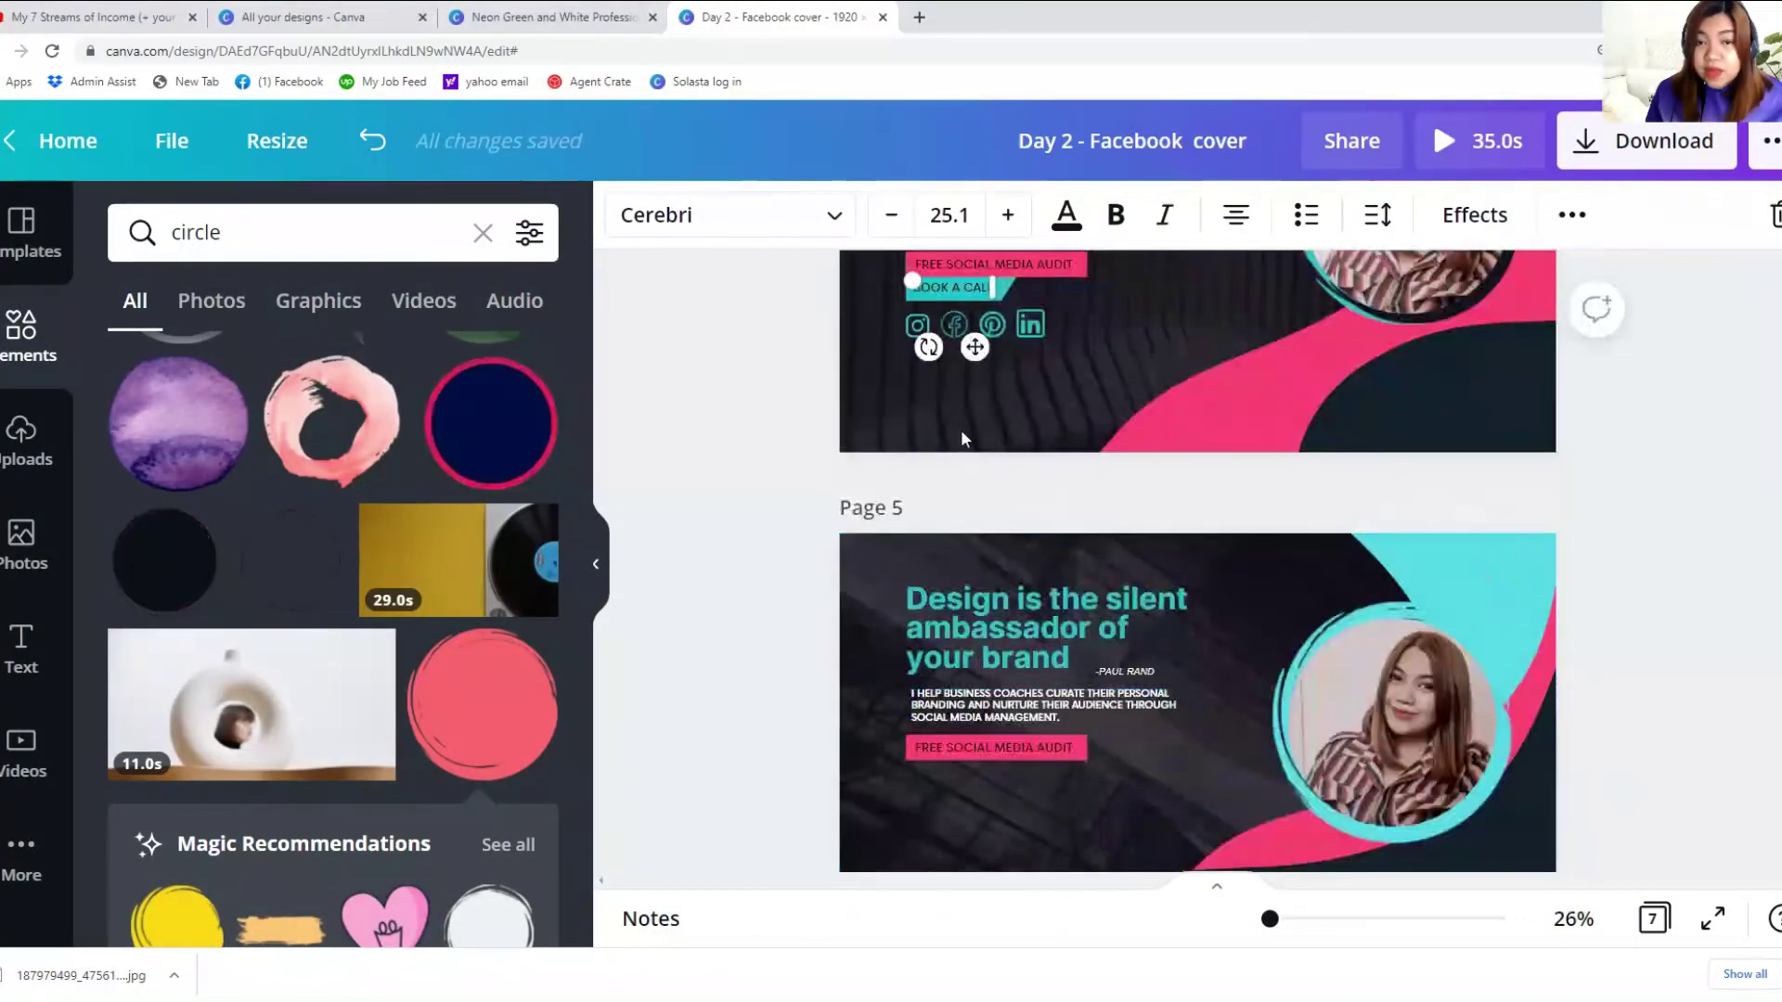
Step: Shift the "BOOK A CALL" text aside on page 4, copy the teal shape behind it and paste that shape on page 5
{"action": "left_click", "coordinate": [1033, 292]}
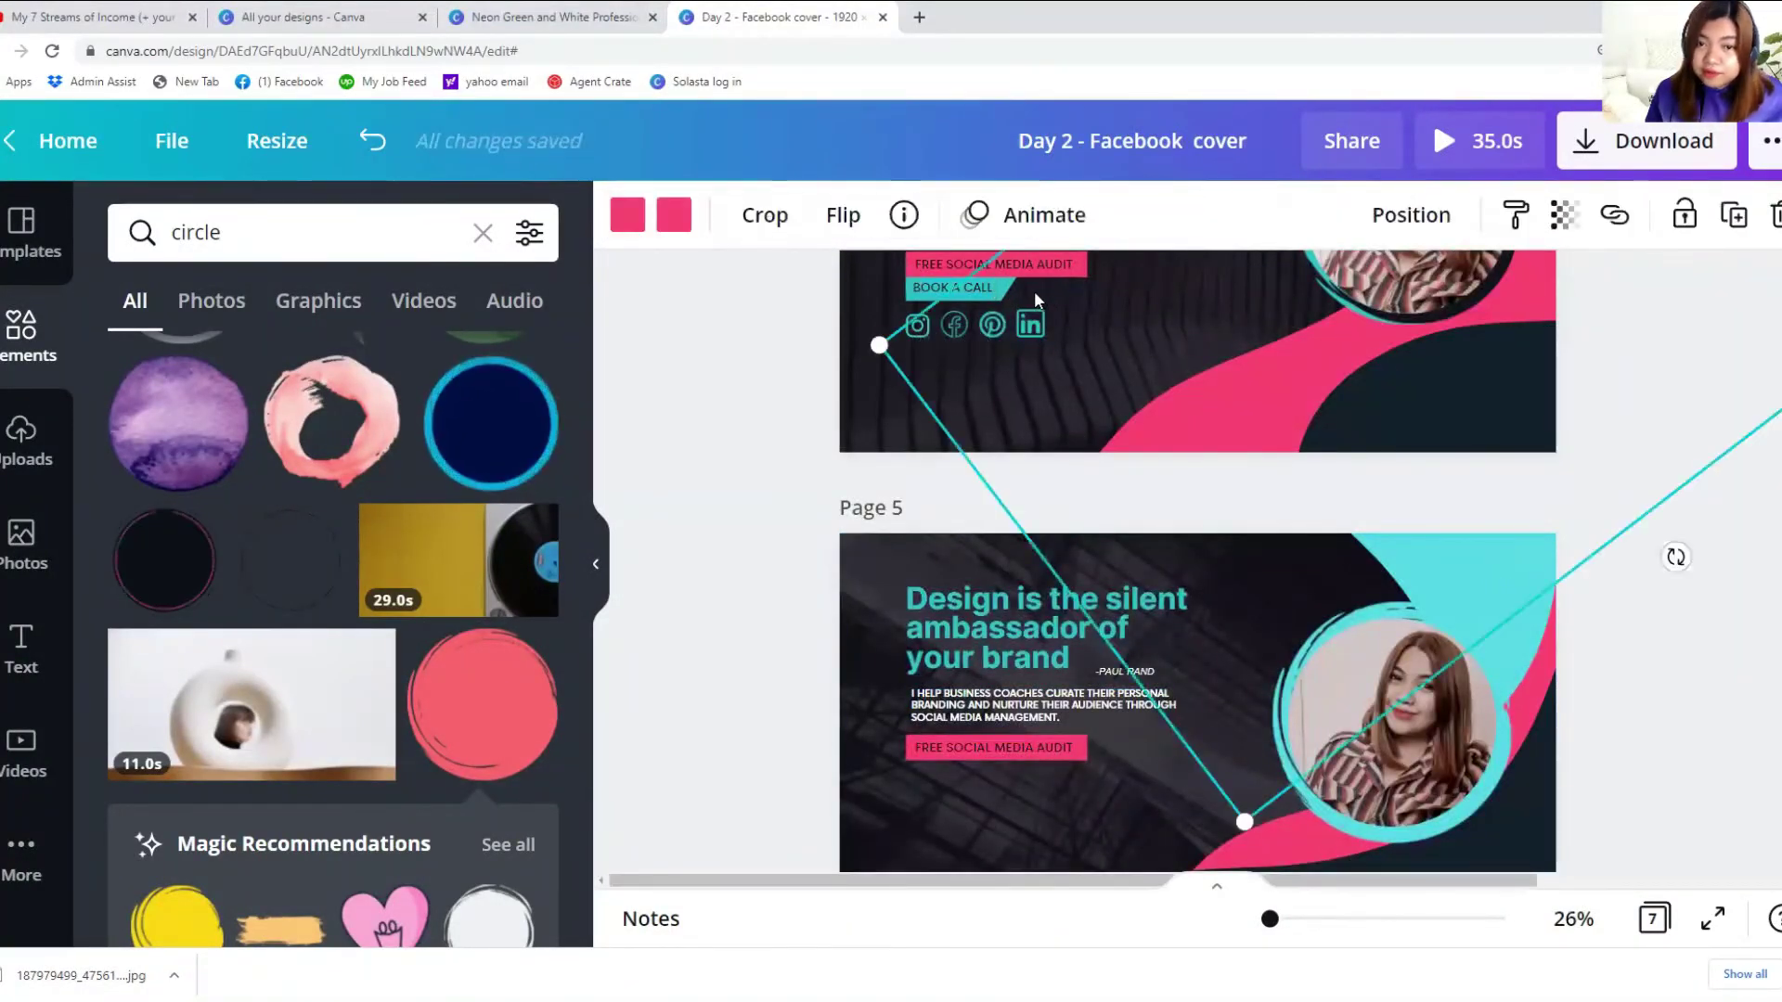
{"action": "left_click", "coordinate": [917, 293]}
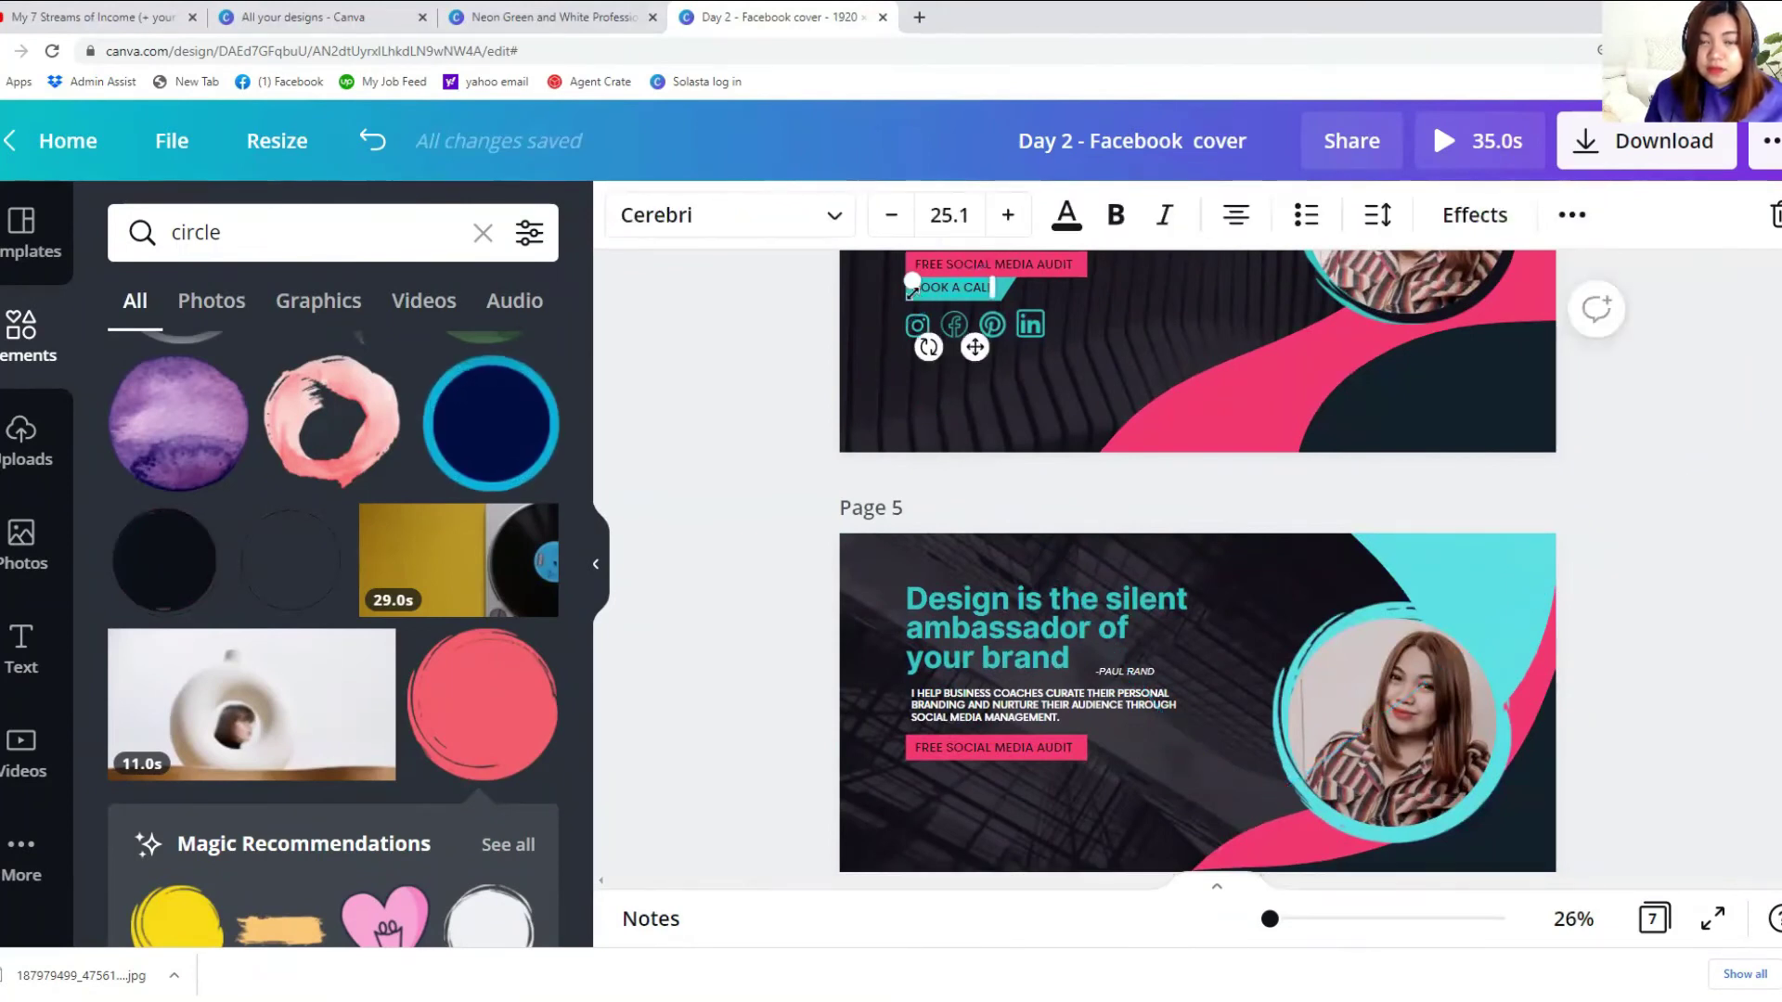
{"action": "left_click", "coordinate": [1014, 287]}
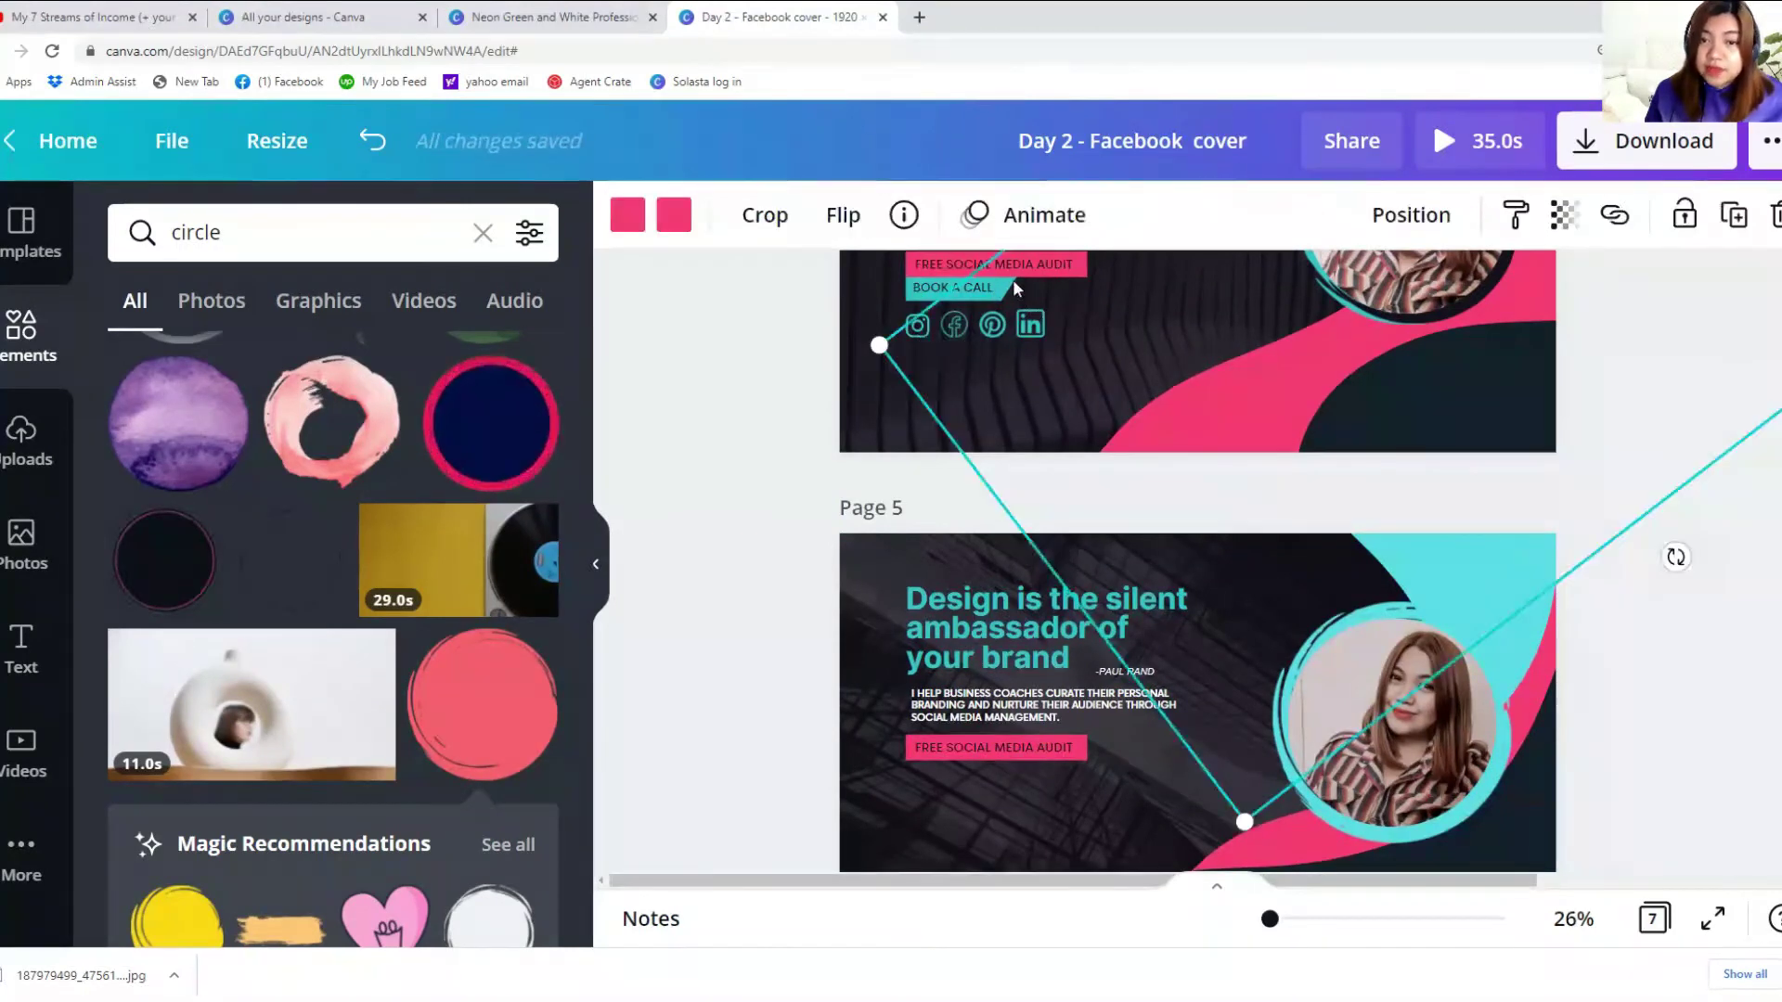
{"action": "left_click", "coordinate": [917, 280]}
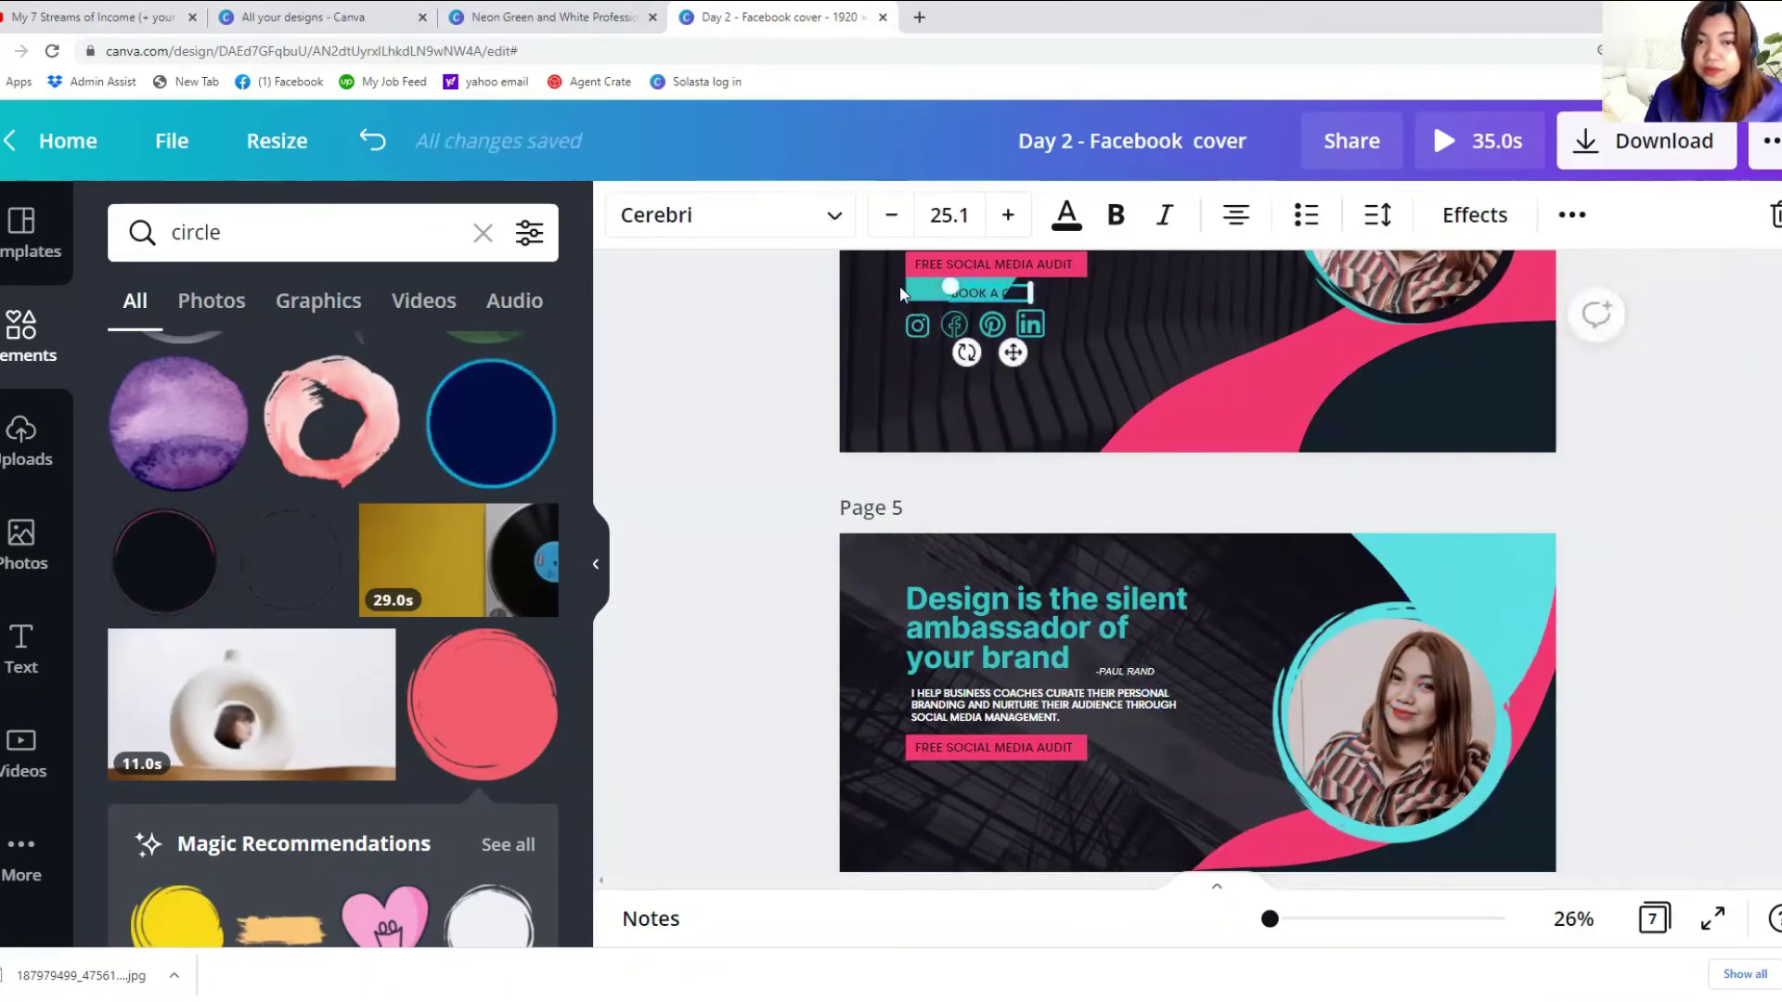
{"action": "left_click_drag", "start_coordinate": [900, 286], "coordinate": [928, 294]}
{"action": "right_click", "coordinate": [928, 295]}
{"action": "key", "text": "Escape"}
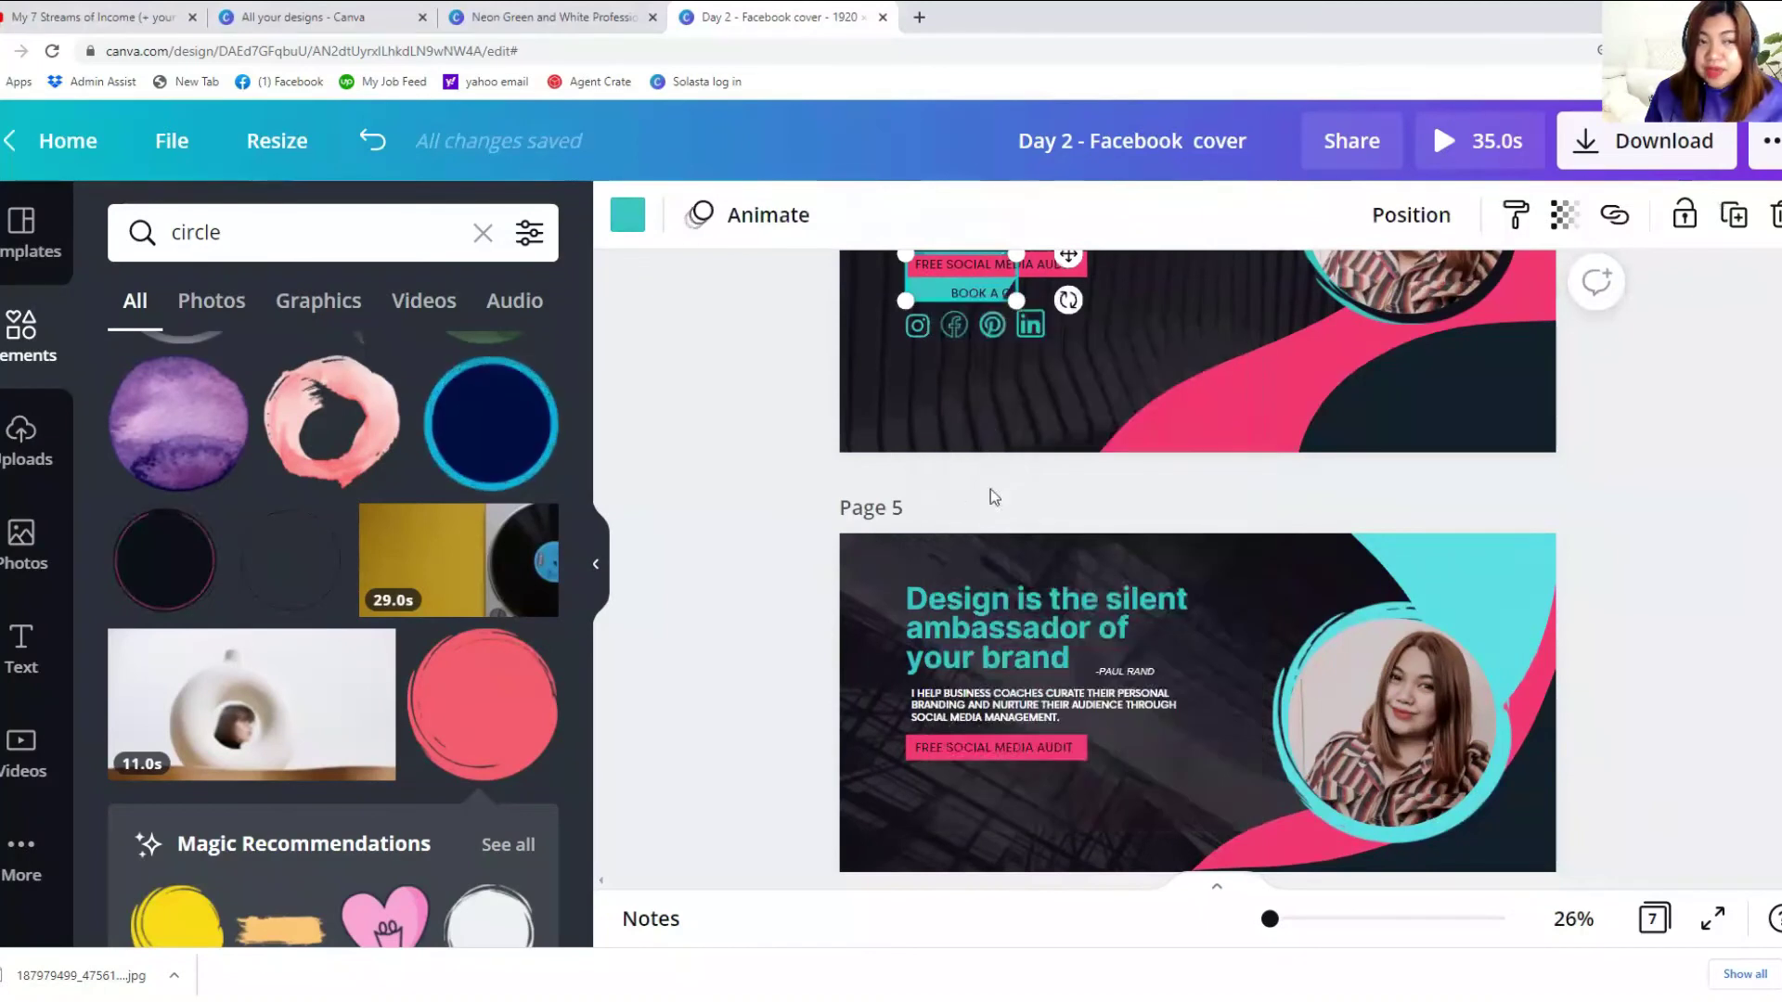
{"action": "scroll", "coordinate": [1030, 728], "scroll_direction": "down", "scroll_amount": 1}
{"action": "left_click", "coordinate": [945, 658]}
{"action": "left_click", "coordinate": [935, 692]}
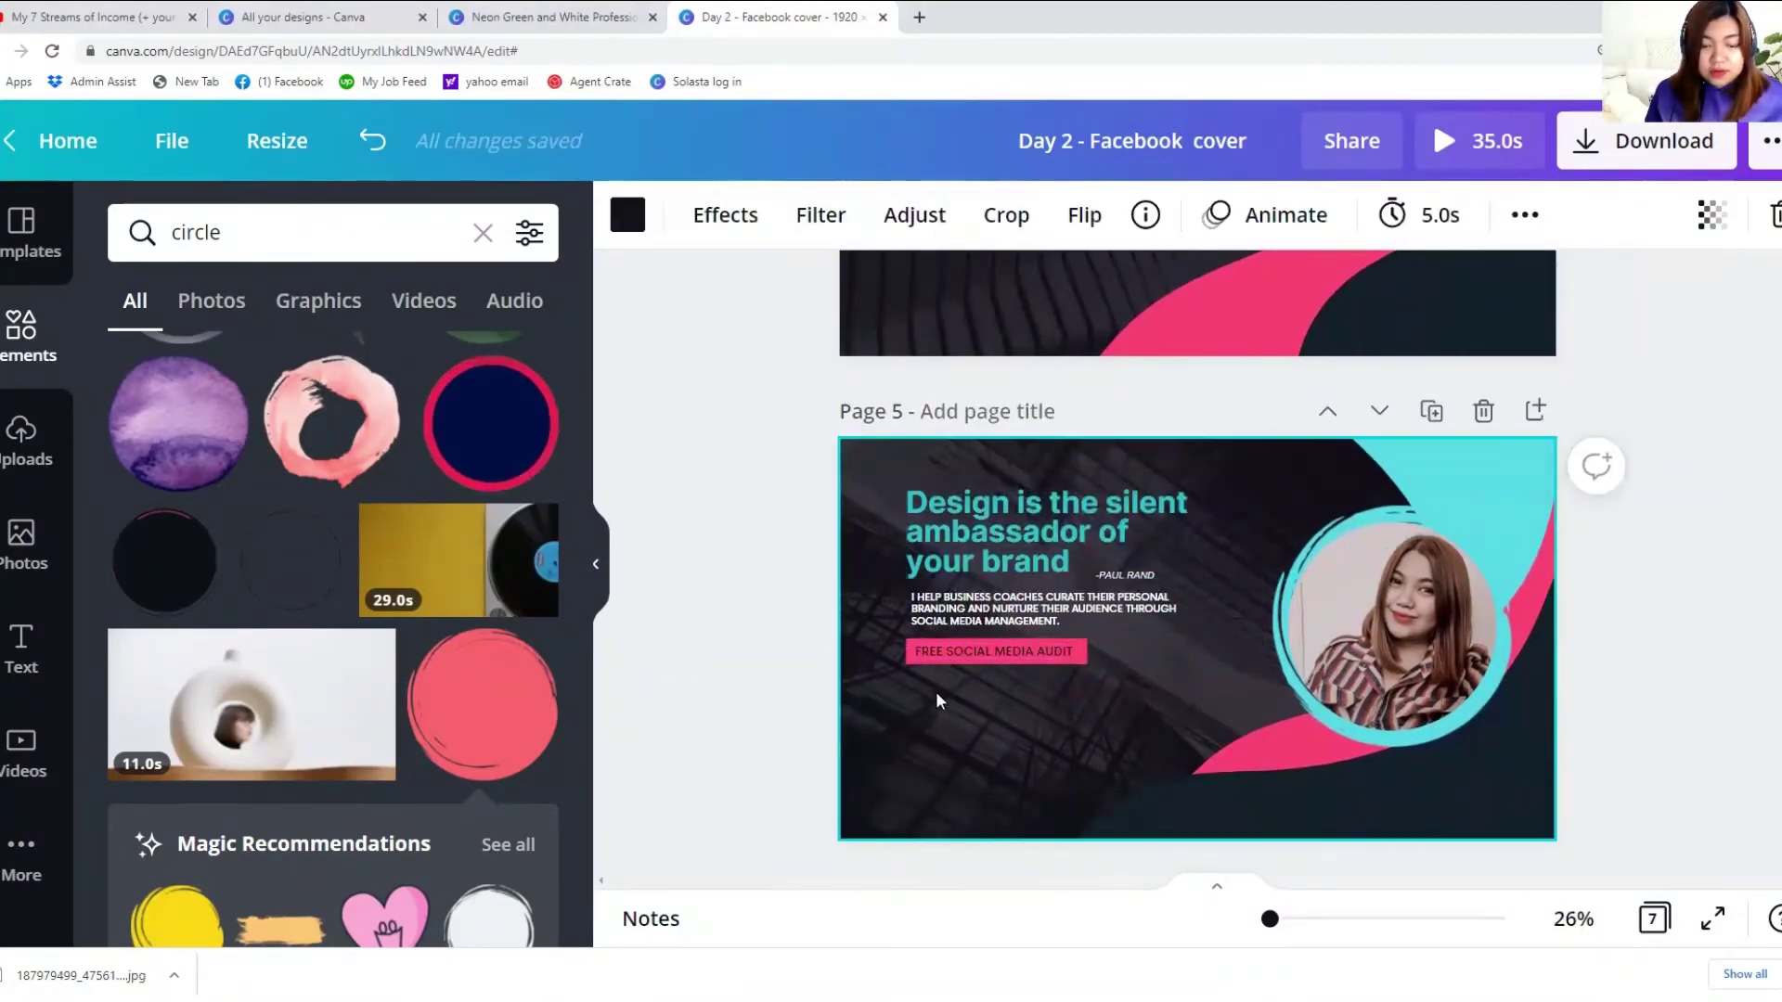
{"action": "left_click", "coordinate": [935, 693]}
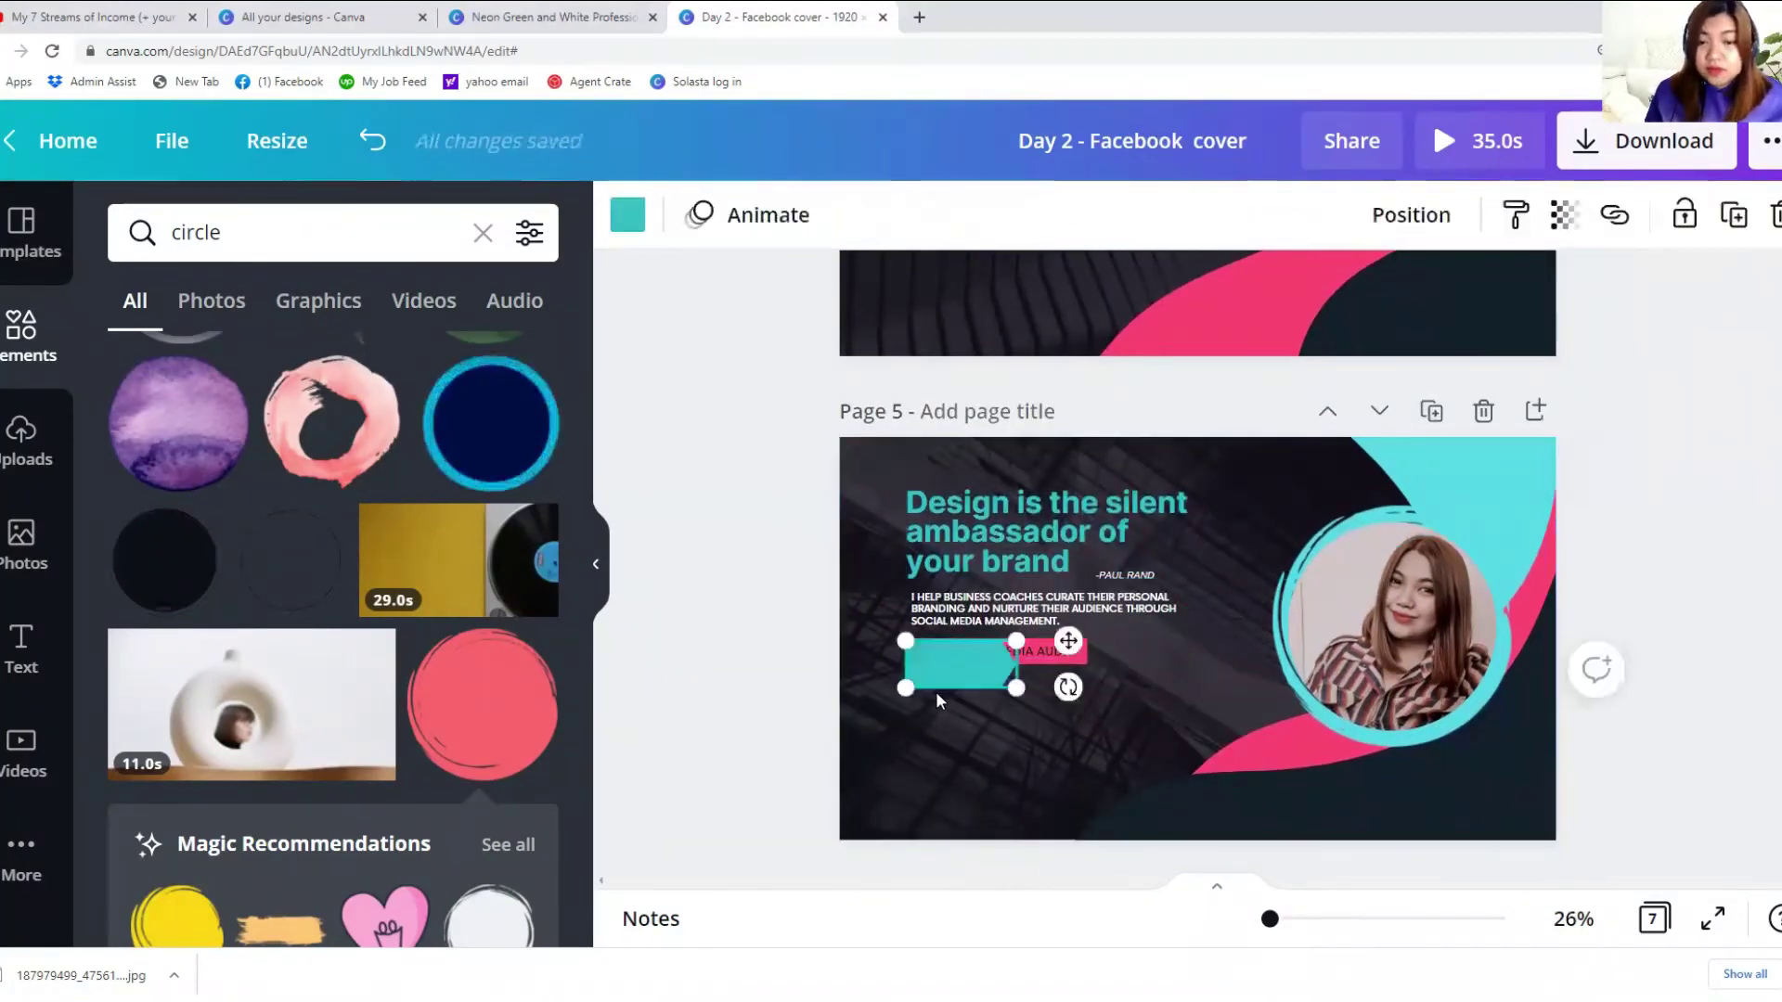
Step: Send the teal shape on page 5 backward so it sits behind the pink bar
{"action": "left_click", "coordinate": [1410, 214]}
{"action": "left_click", "coordinate": [1311, 315]}
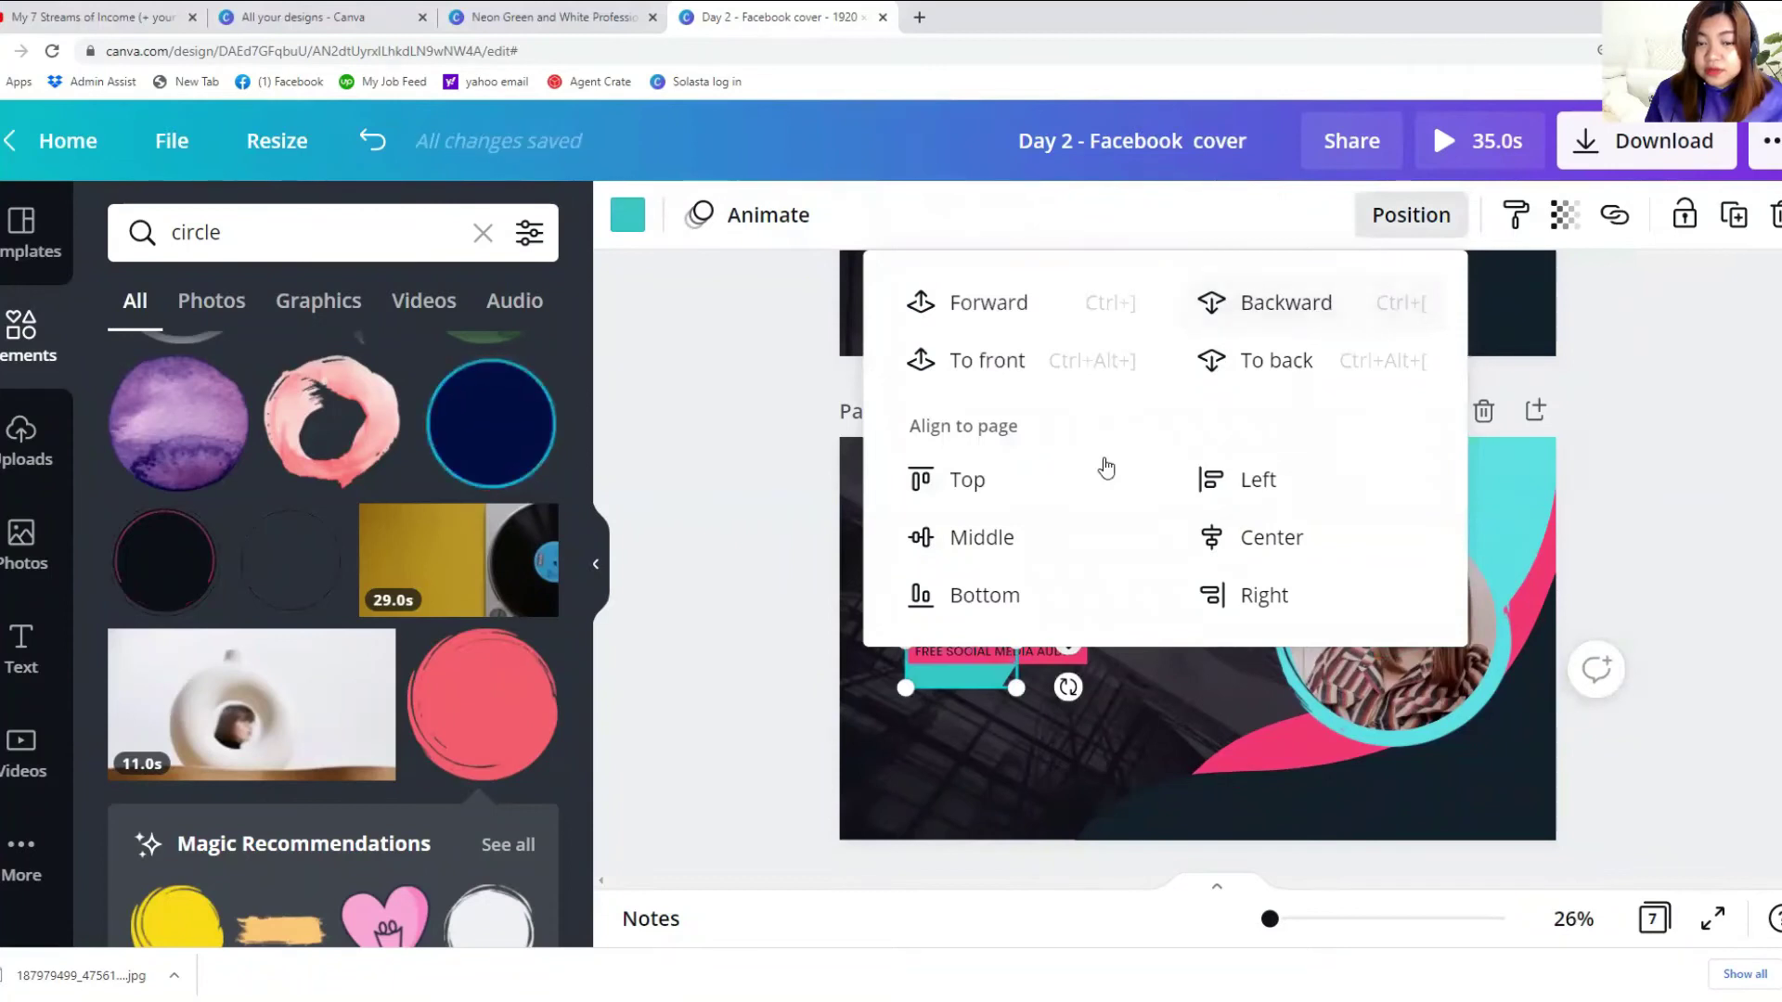
{"action": "left_click", "coordinate": [1030, 760]}
Step: Move the "BOOK A CALL" text on page 4 back onto its teal shape
{"action": "scroll", "coordinate": [998, 603], "scroll_direction": "up", "scroll_amount": 2}
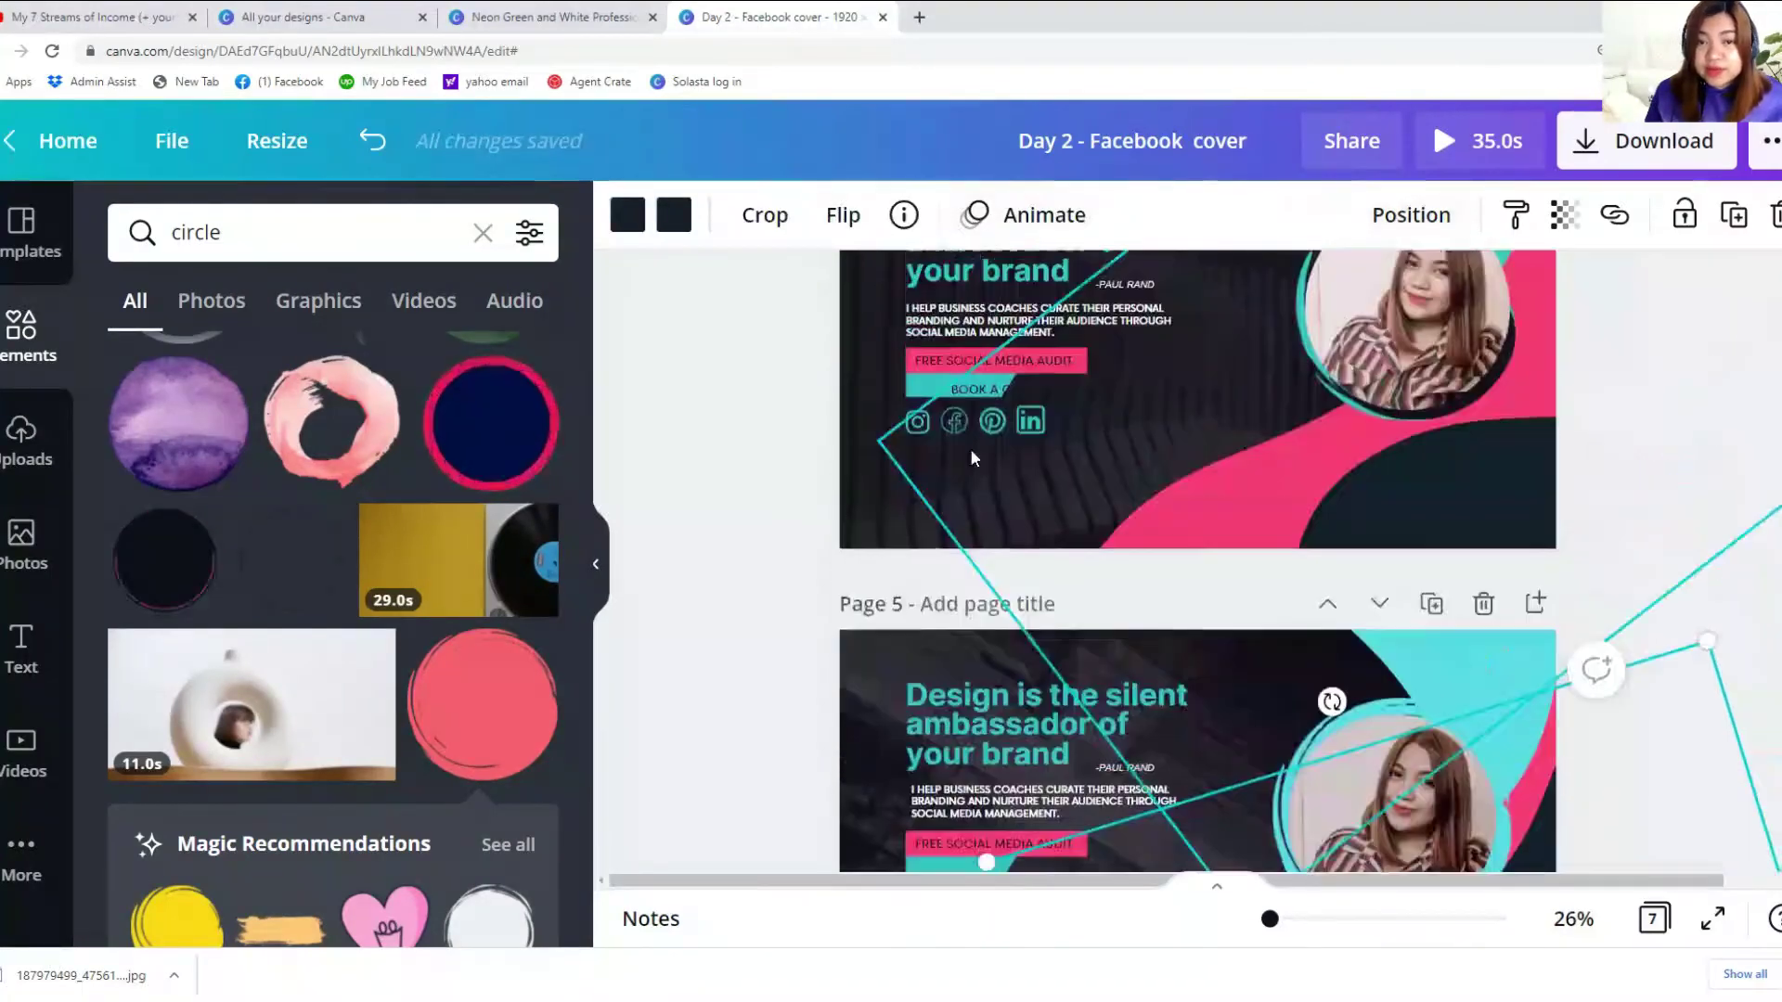
{"action": "left_click", "coordinate": [960, 390]}
{"action": "mouse_move", "coordinate": [943, 390]}
{"action": "left_mouse_down"}
{"action": "mouse_move", "coordinate": [918, 390]}
{"action": "mouse_move", "coordinate": [934, 387]}
{"action": "left_mouse_up"}
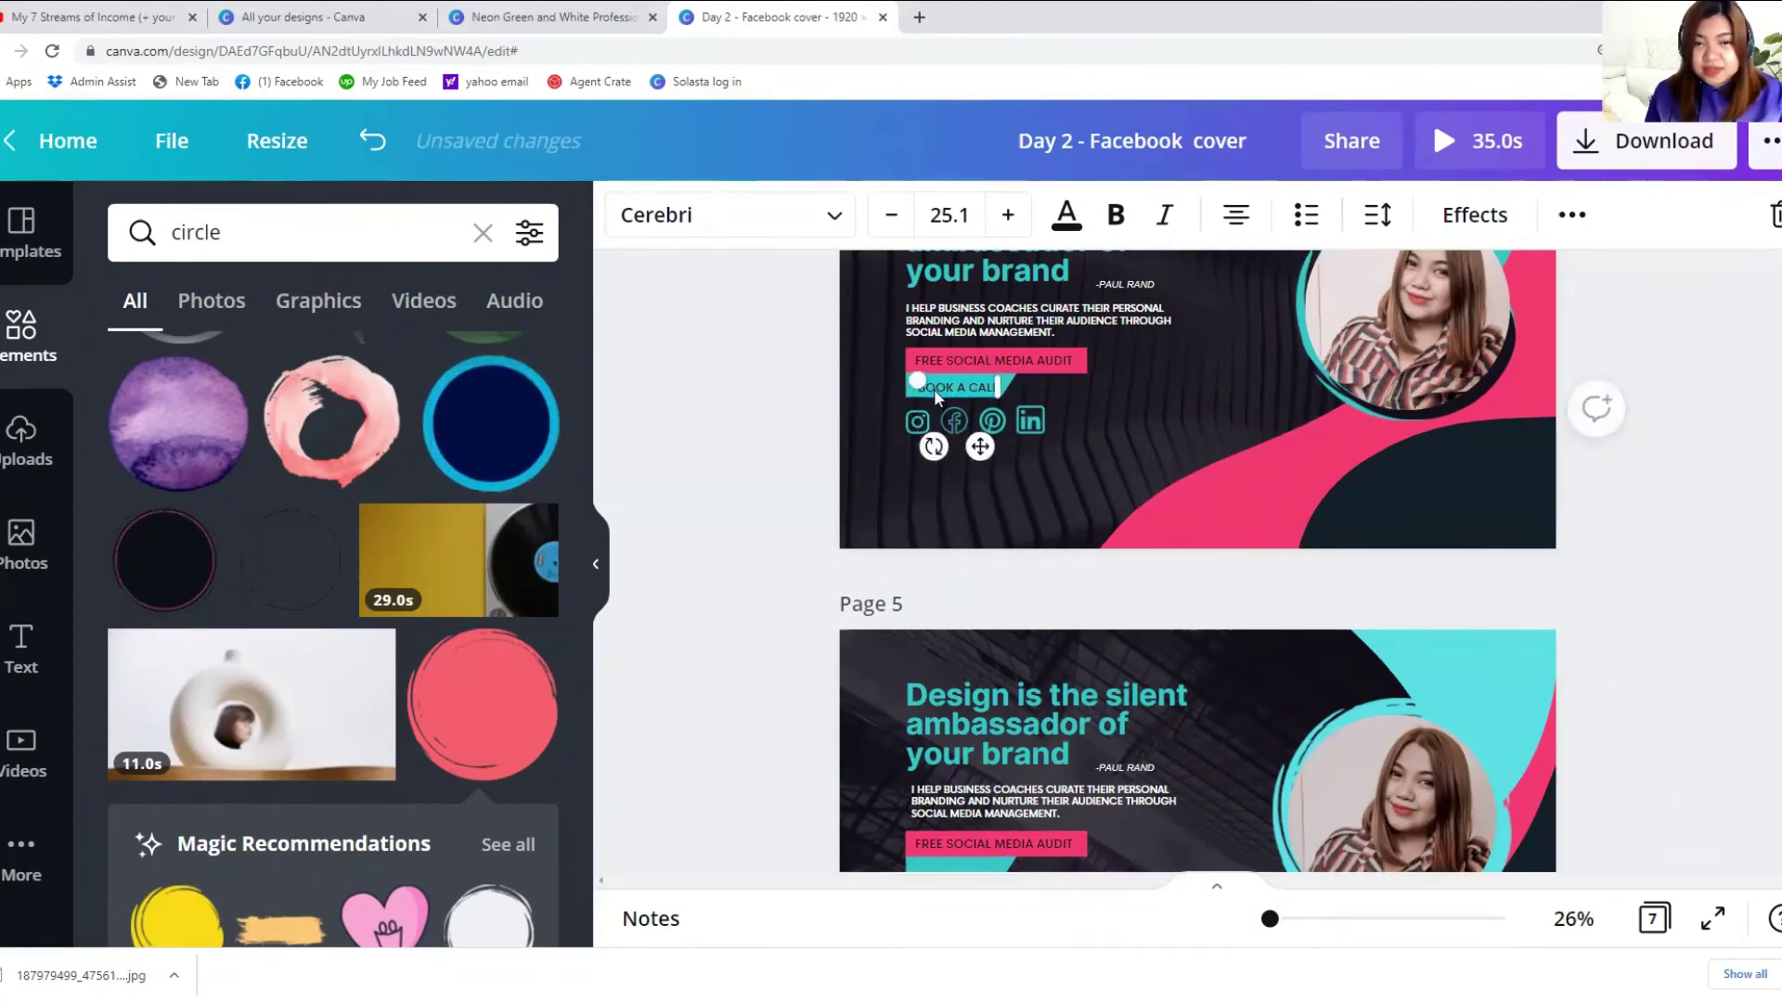
Step: Copy the "BOOK A CALL" text from page 4 and place it on the teal shape on page 5
{"action": "left_click", "coordinate": [1571, 214]}
{"action": "left_click", "coordinate": [1561, 293]}
{"action": "left_click_drag", "start_coordinate": [972, 384], "coordinate": [984, 791]}
{"action": "scroll", "coordinate": [984, 686], "scroll_direction": "down", "scroll_amount": 1}
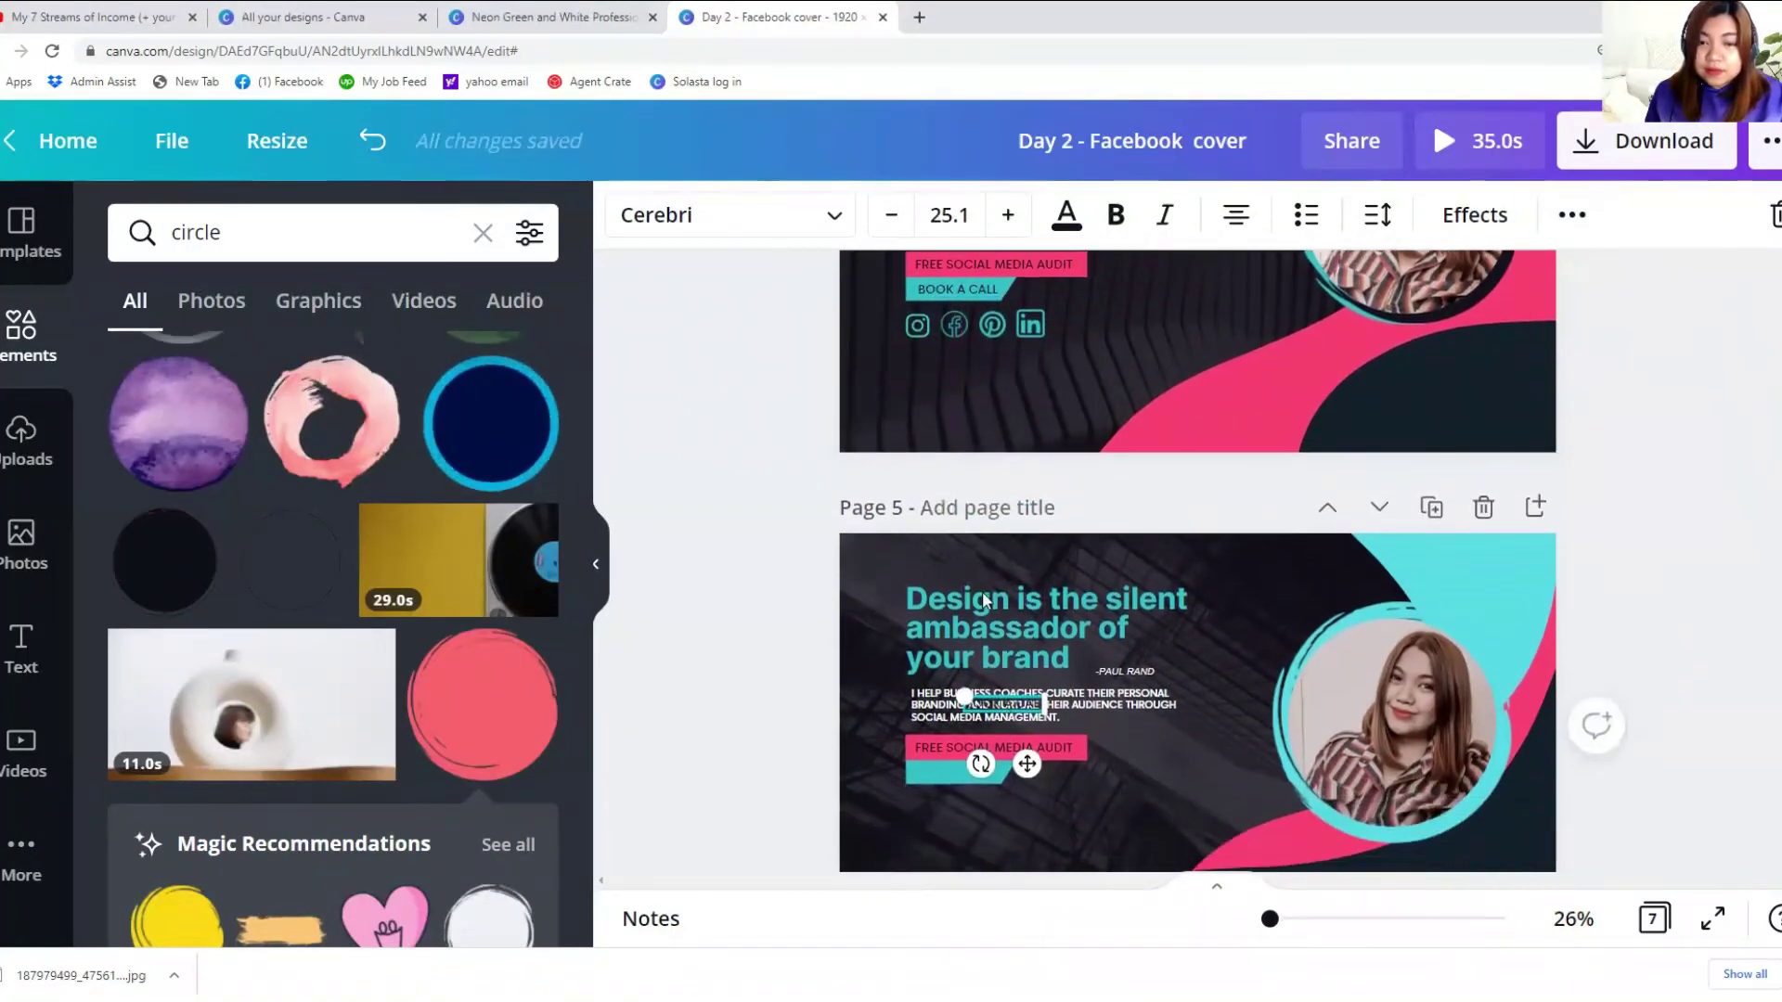
{"action": "scroll", "coordinate": [1033, 684], "scroll_direction": "down", "scroll_amount": 2}
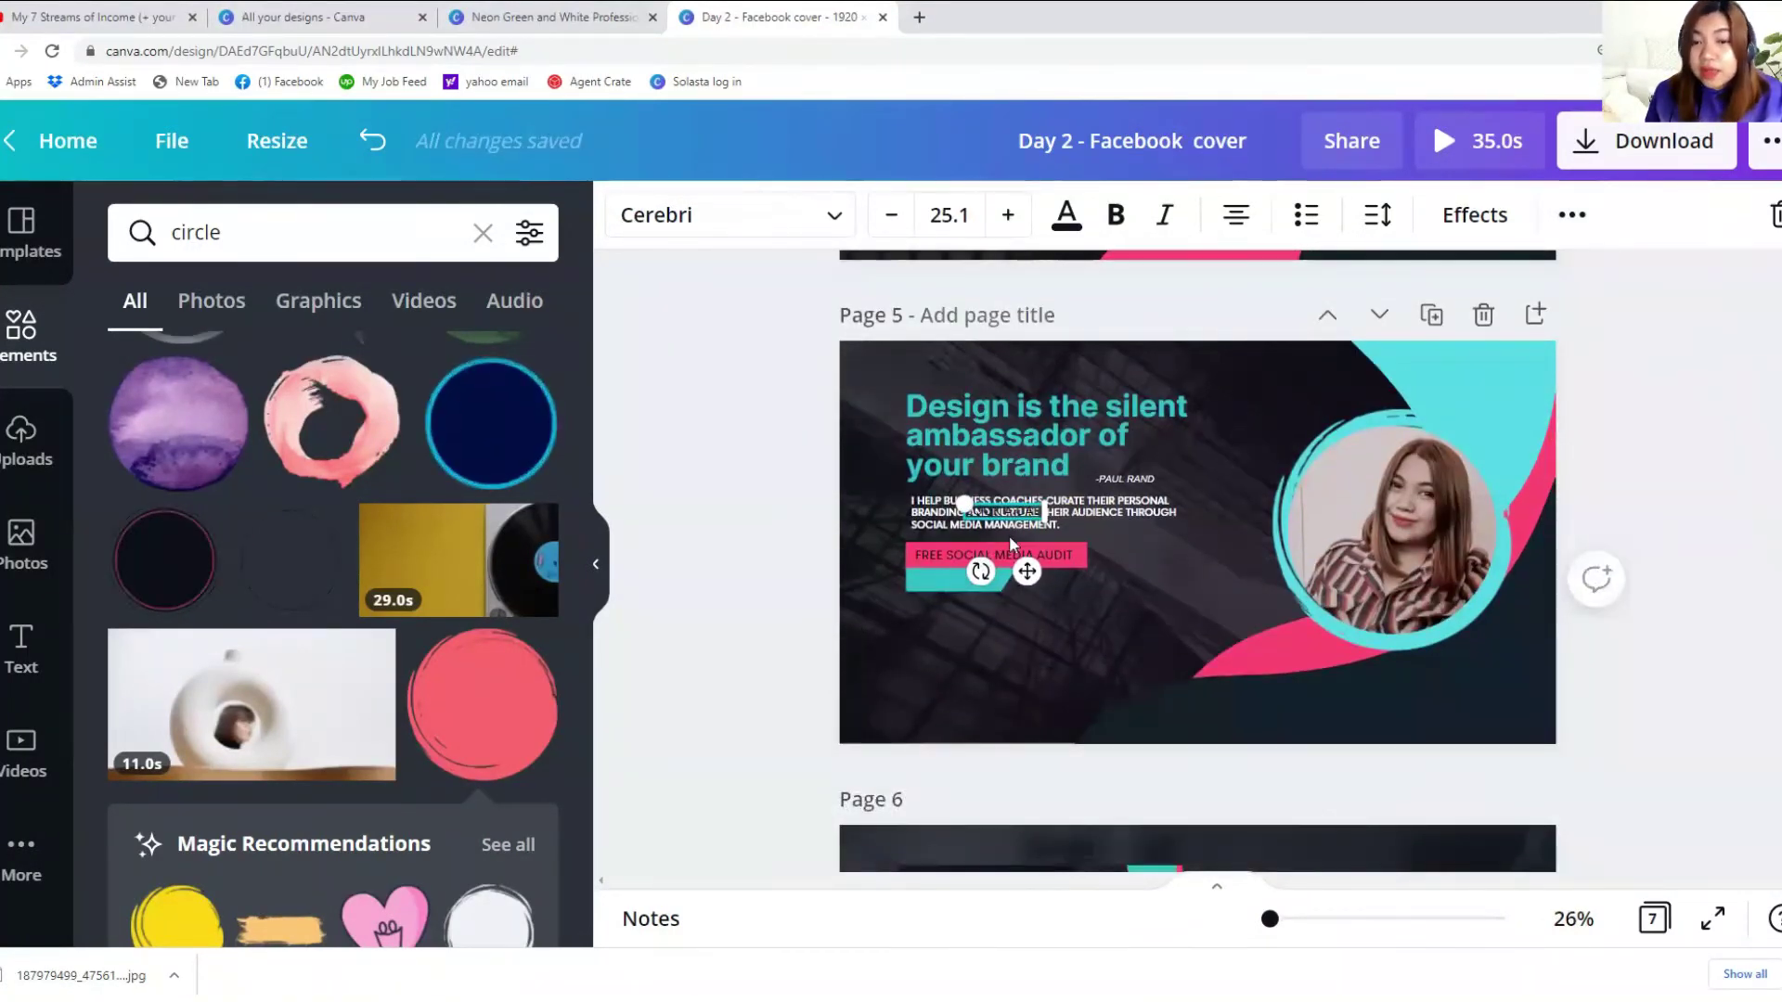
{"action": "left_click_drag", "start_coordinate": [971, 551], "coordinate": [955, 582]}
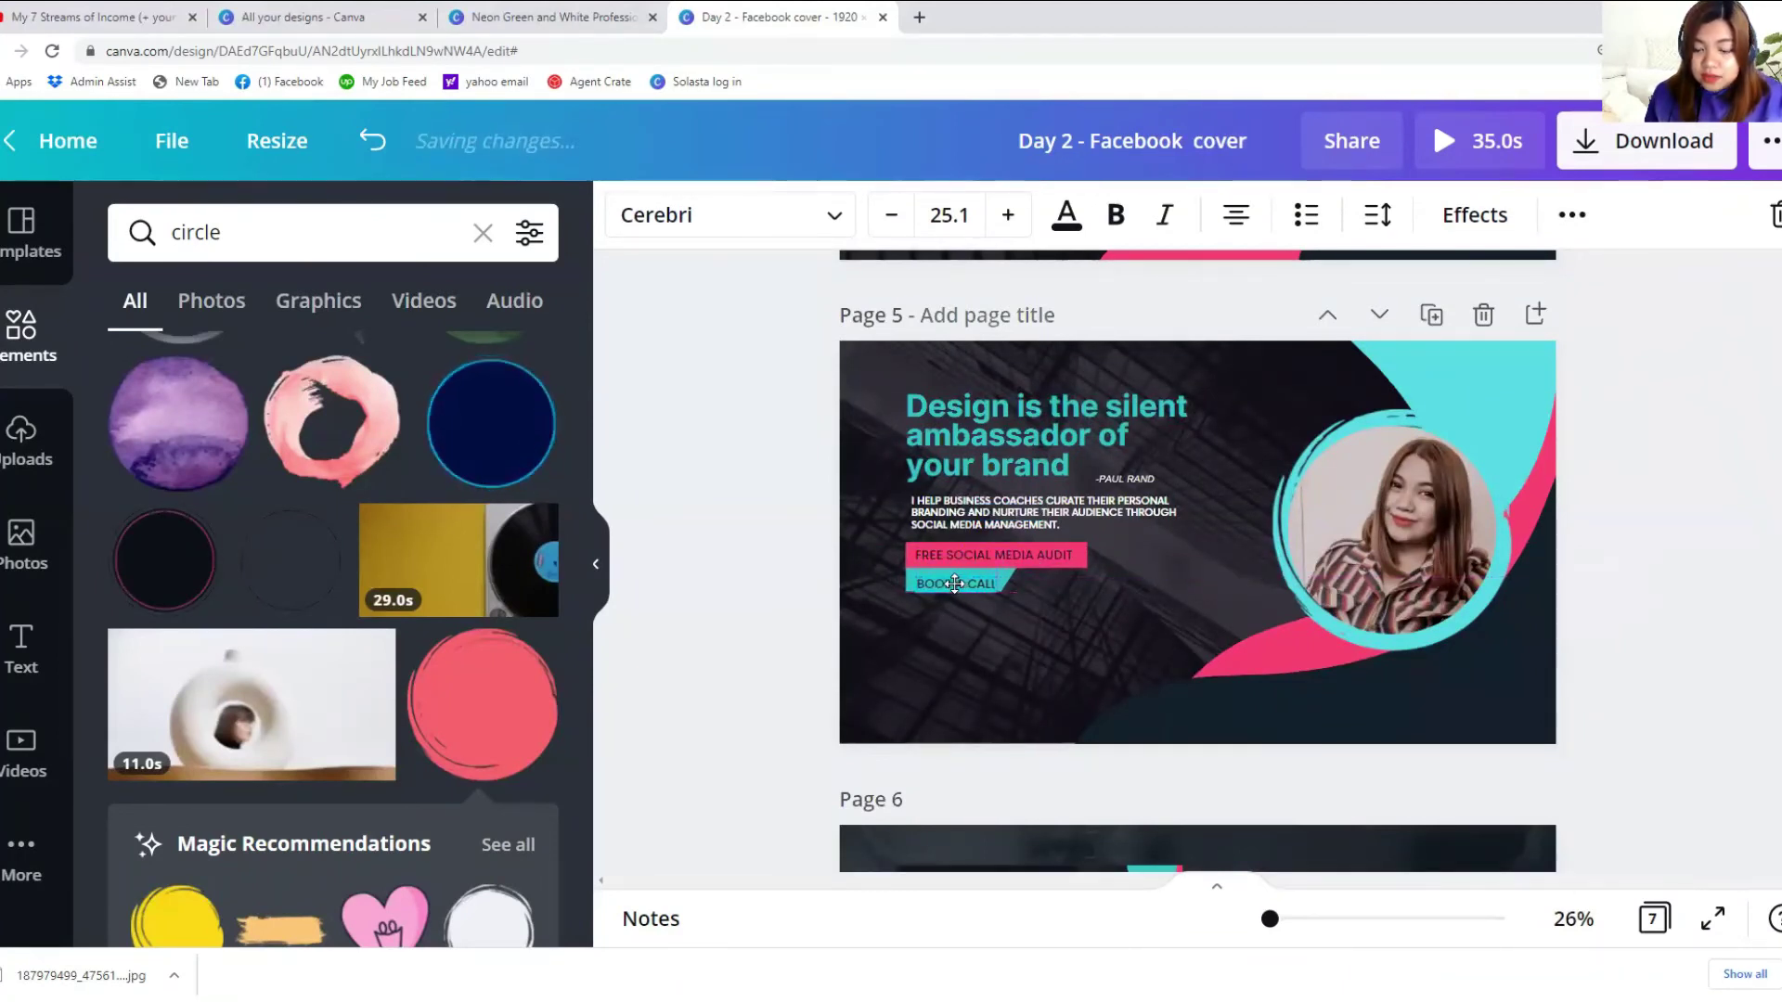
{"action": "scroll", "coordinate": [878, 643], "scroll_direction": "up", "scroll_amount": 5}
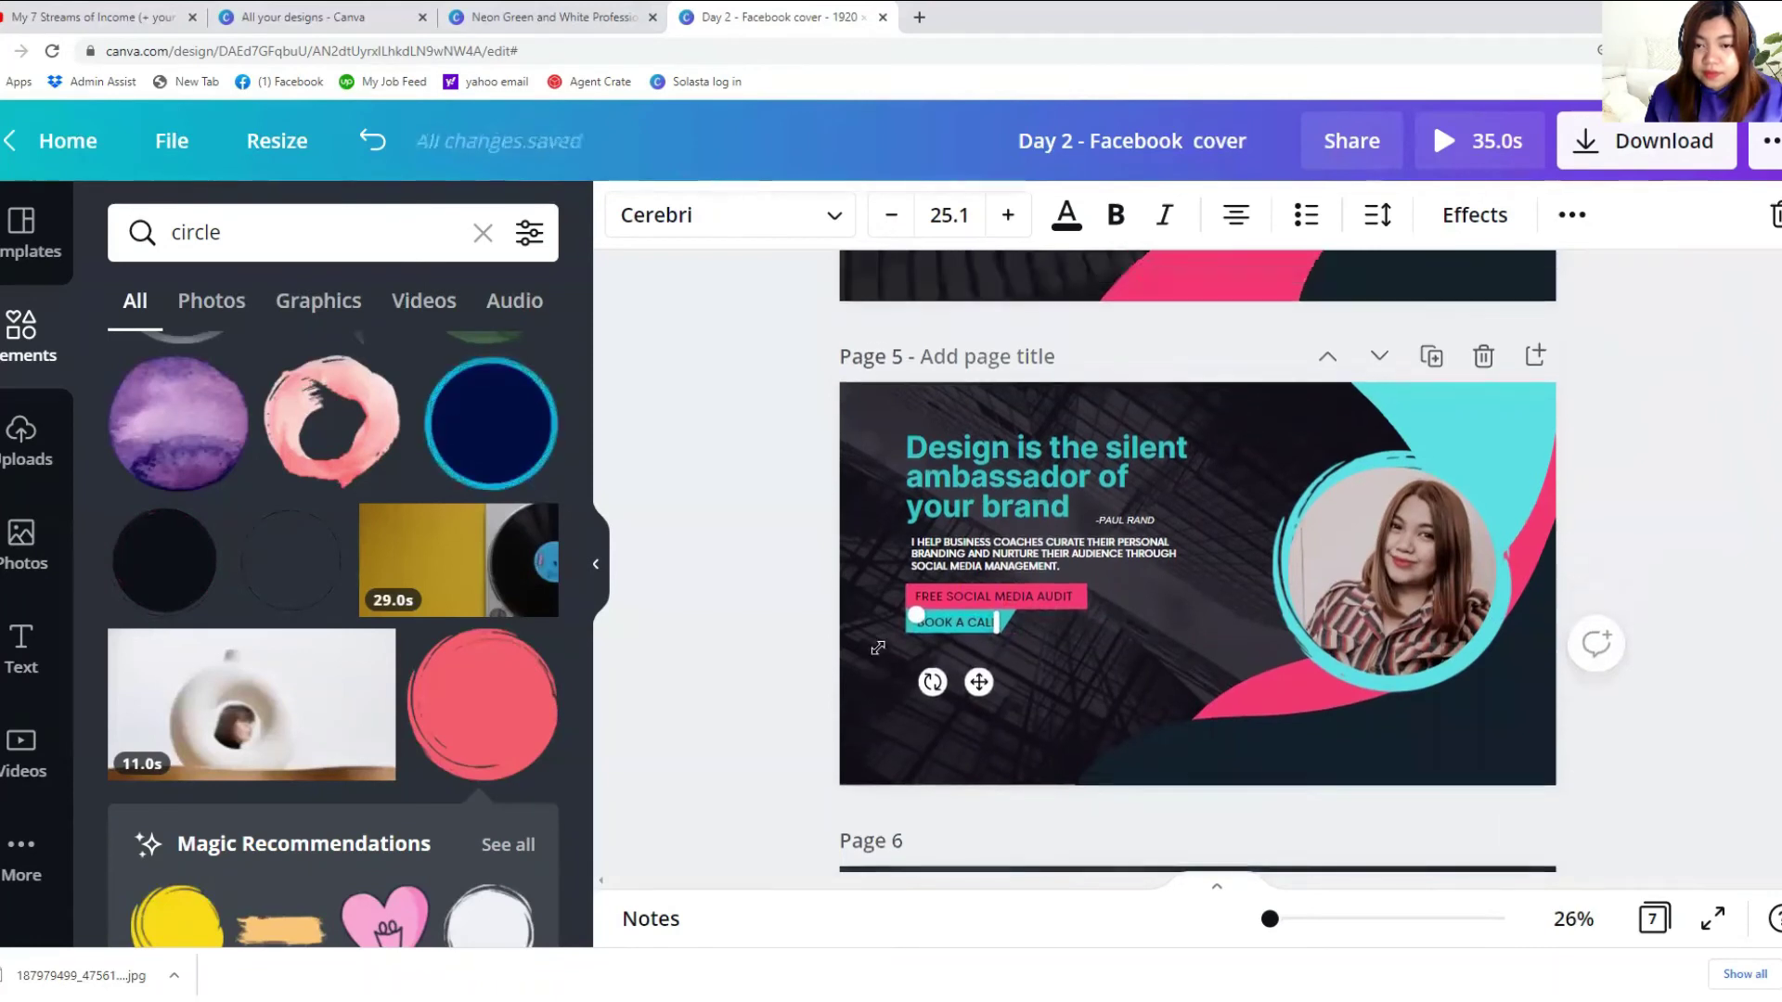
{"action": "left_click", "coordinate": [872, 633]}
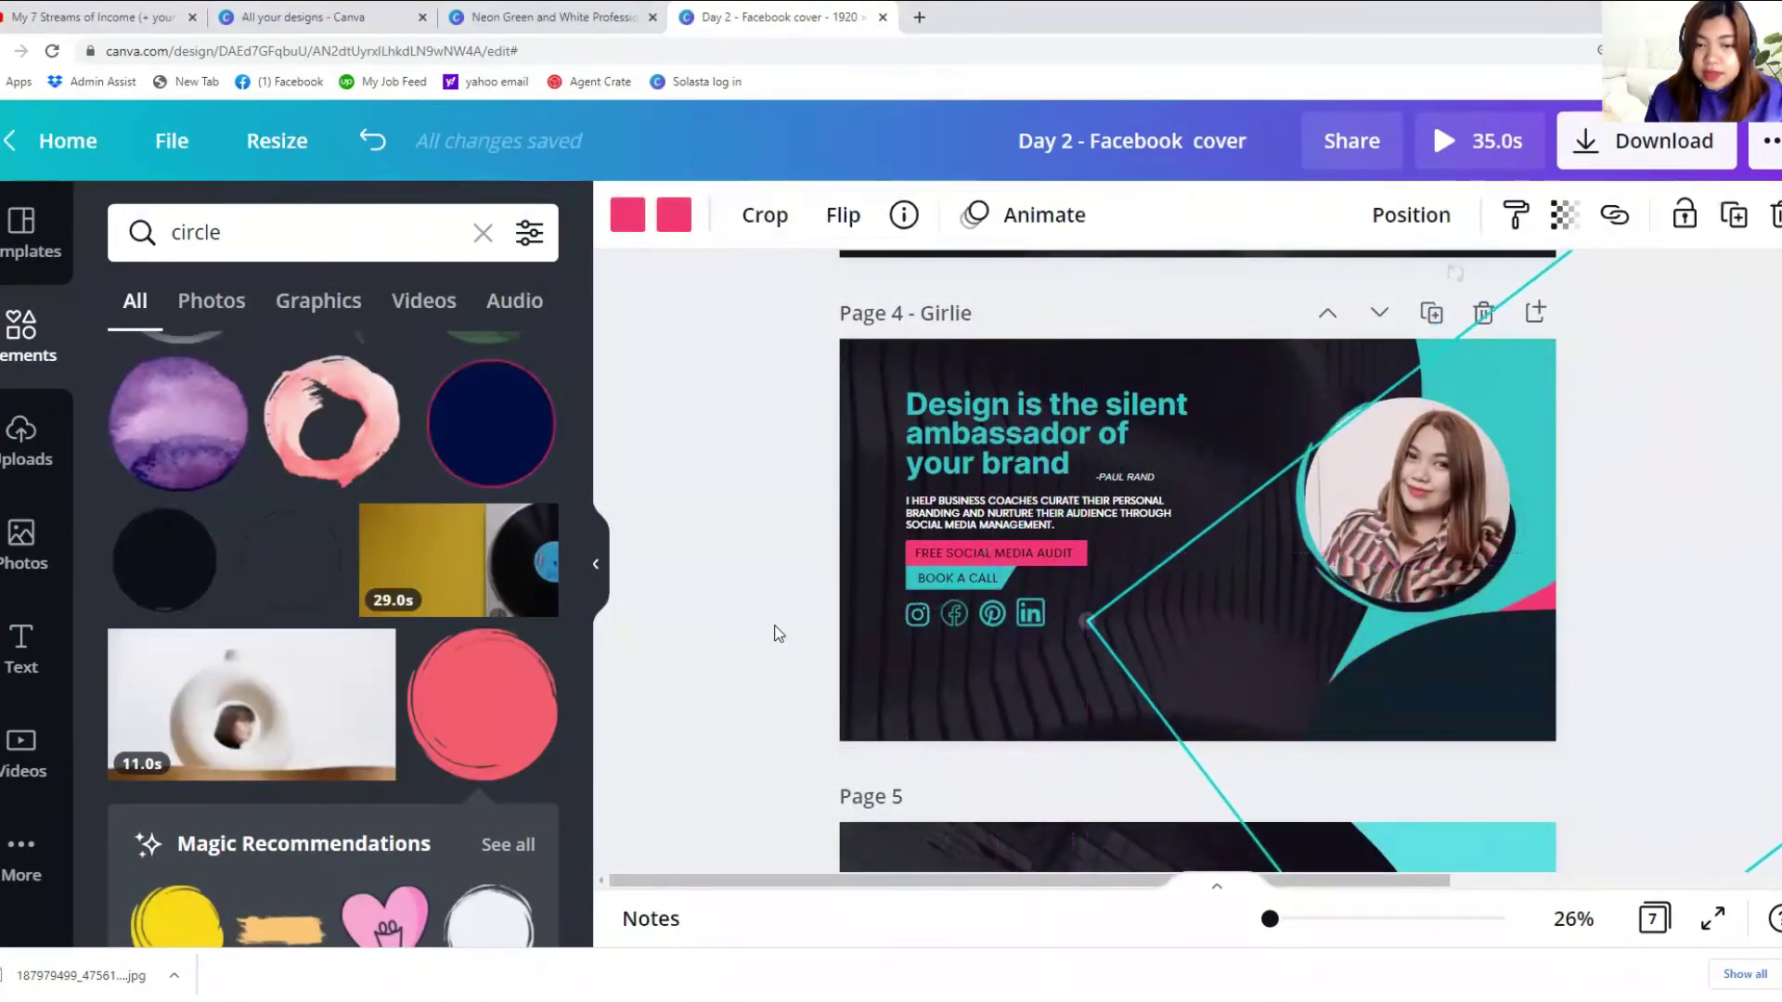
{"action": "left_click", "coordinate": [1027, 616]}
{"action": "right_click", "coordinate": [1027, 615]}
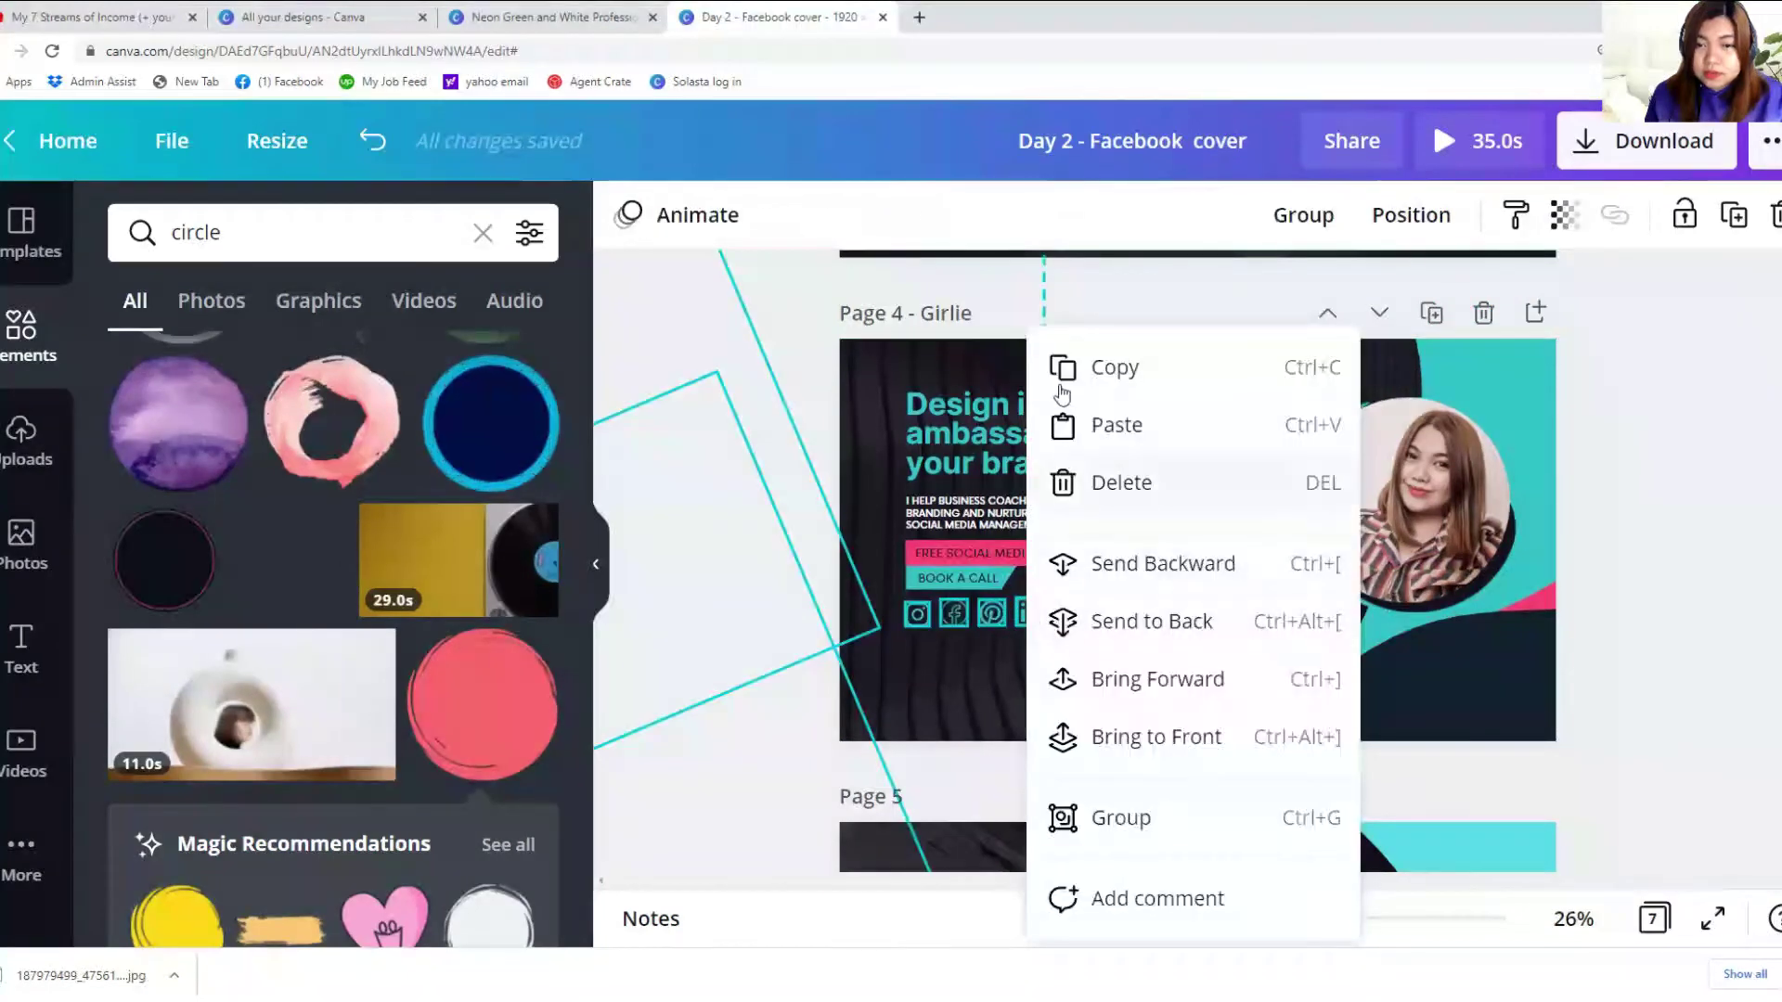
{"action": "left_click", "coordinate": [949, 677]}
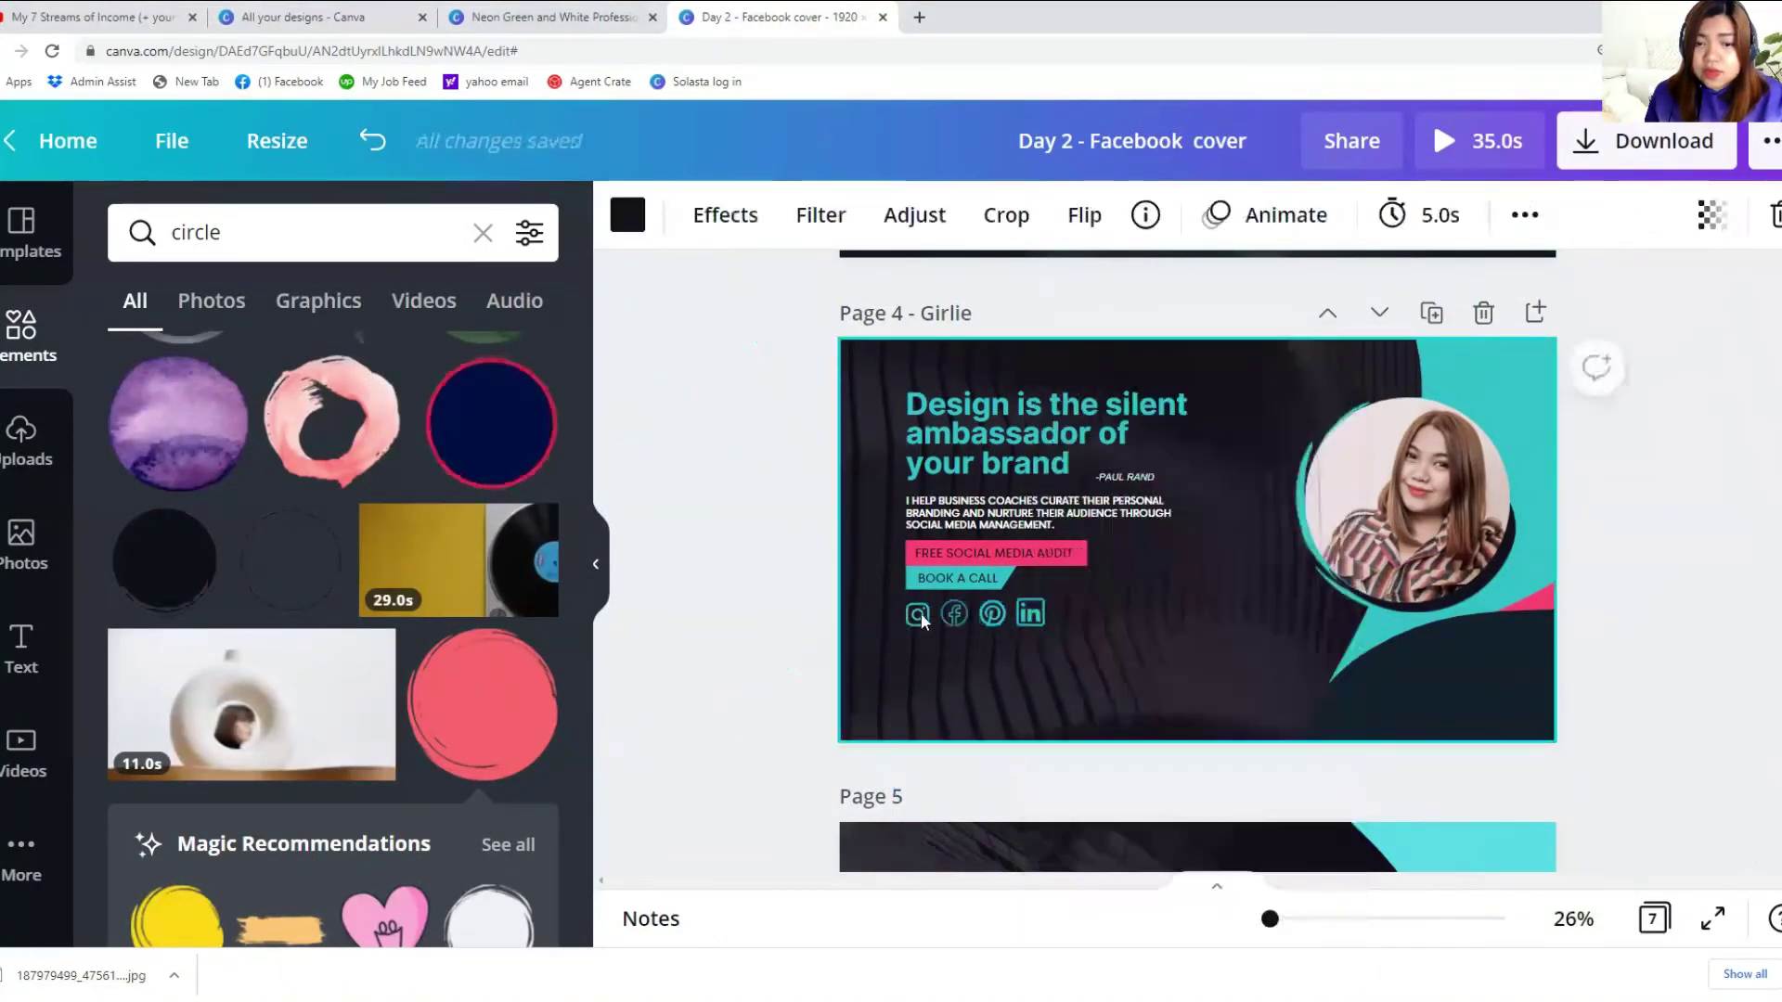
Step: Copy the Instagram icon from page 4 and paste it below the "BOOK A CALL" label on page 5
{"action": "left_click", "coordinate": [921, 613]}
{"action": "right_click", "coordinate": [921, 613]}
{"action": "left_click", "coordinate": [1010, 505]}
{"action": "scroll", "coordinate": [959, 624], "scroll_direction": "down", "scroll_amount": 5}
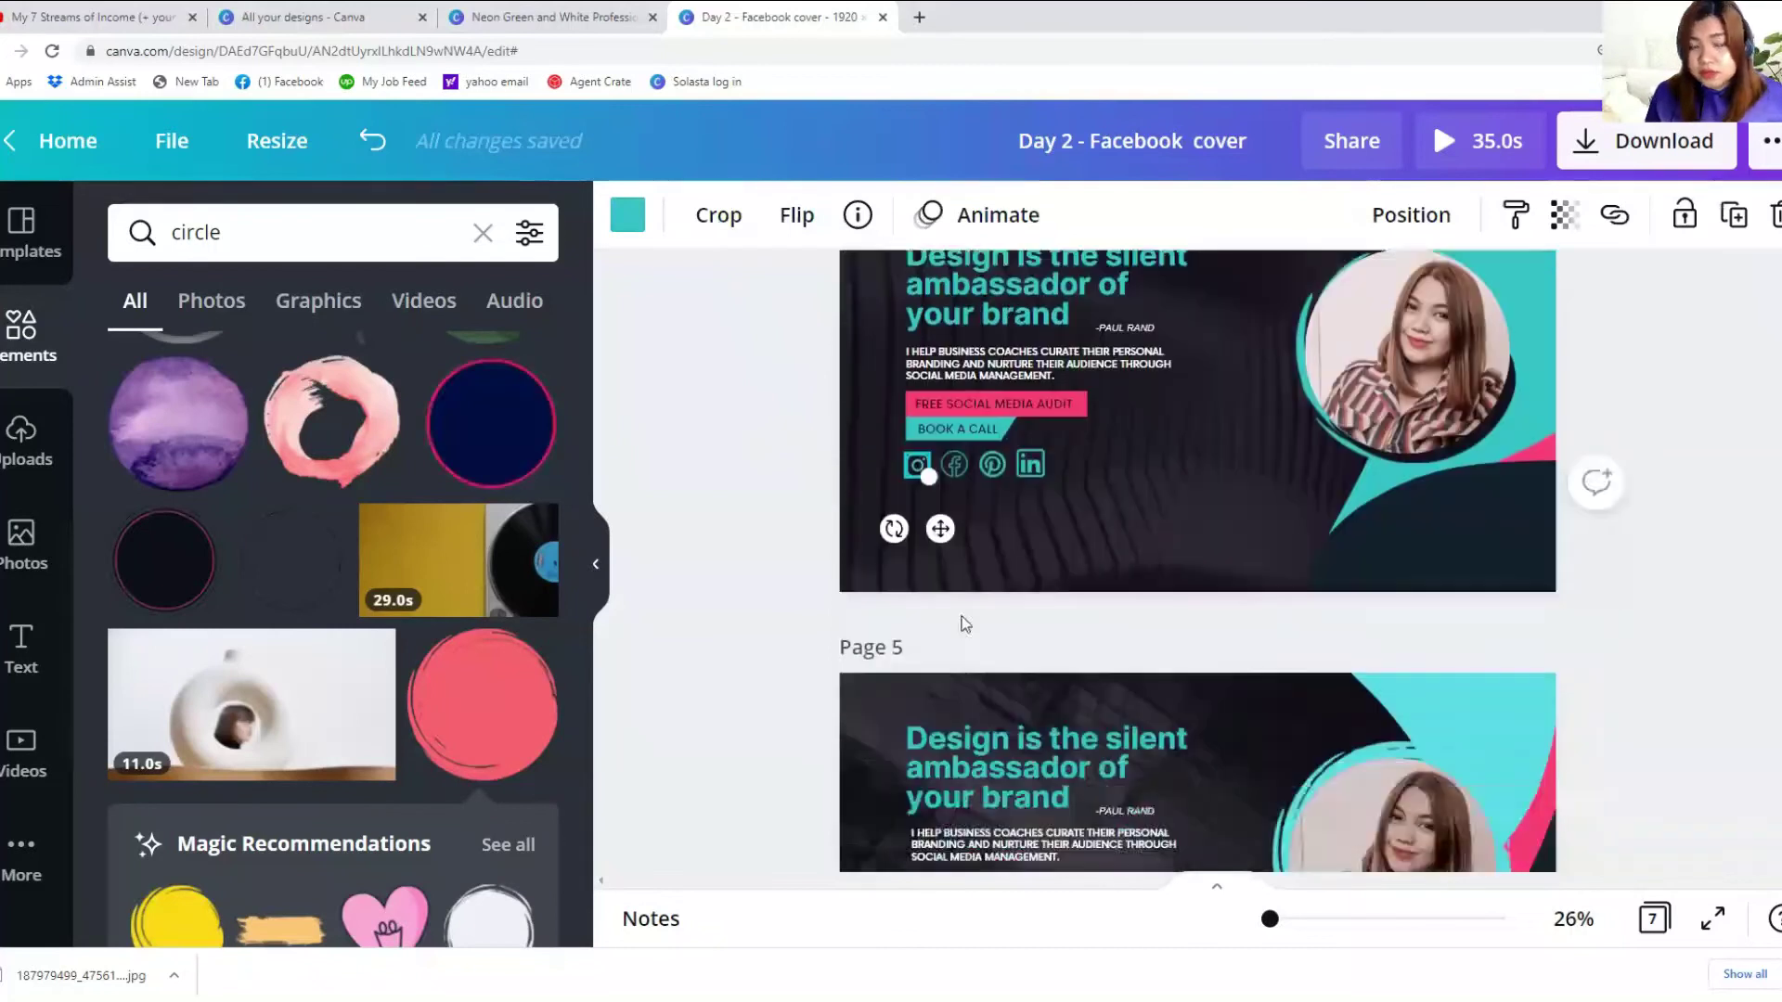
{"action": "left_click", "coordinate": [965, 550]}
{"action": "key", "text": "ctrl+v"}
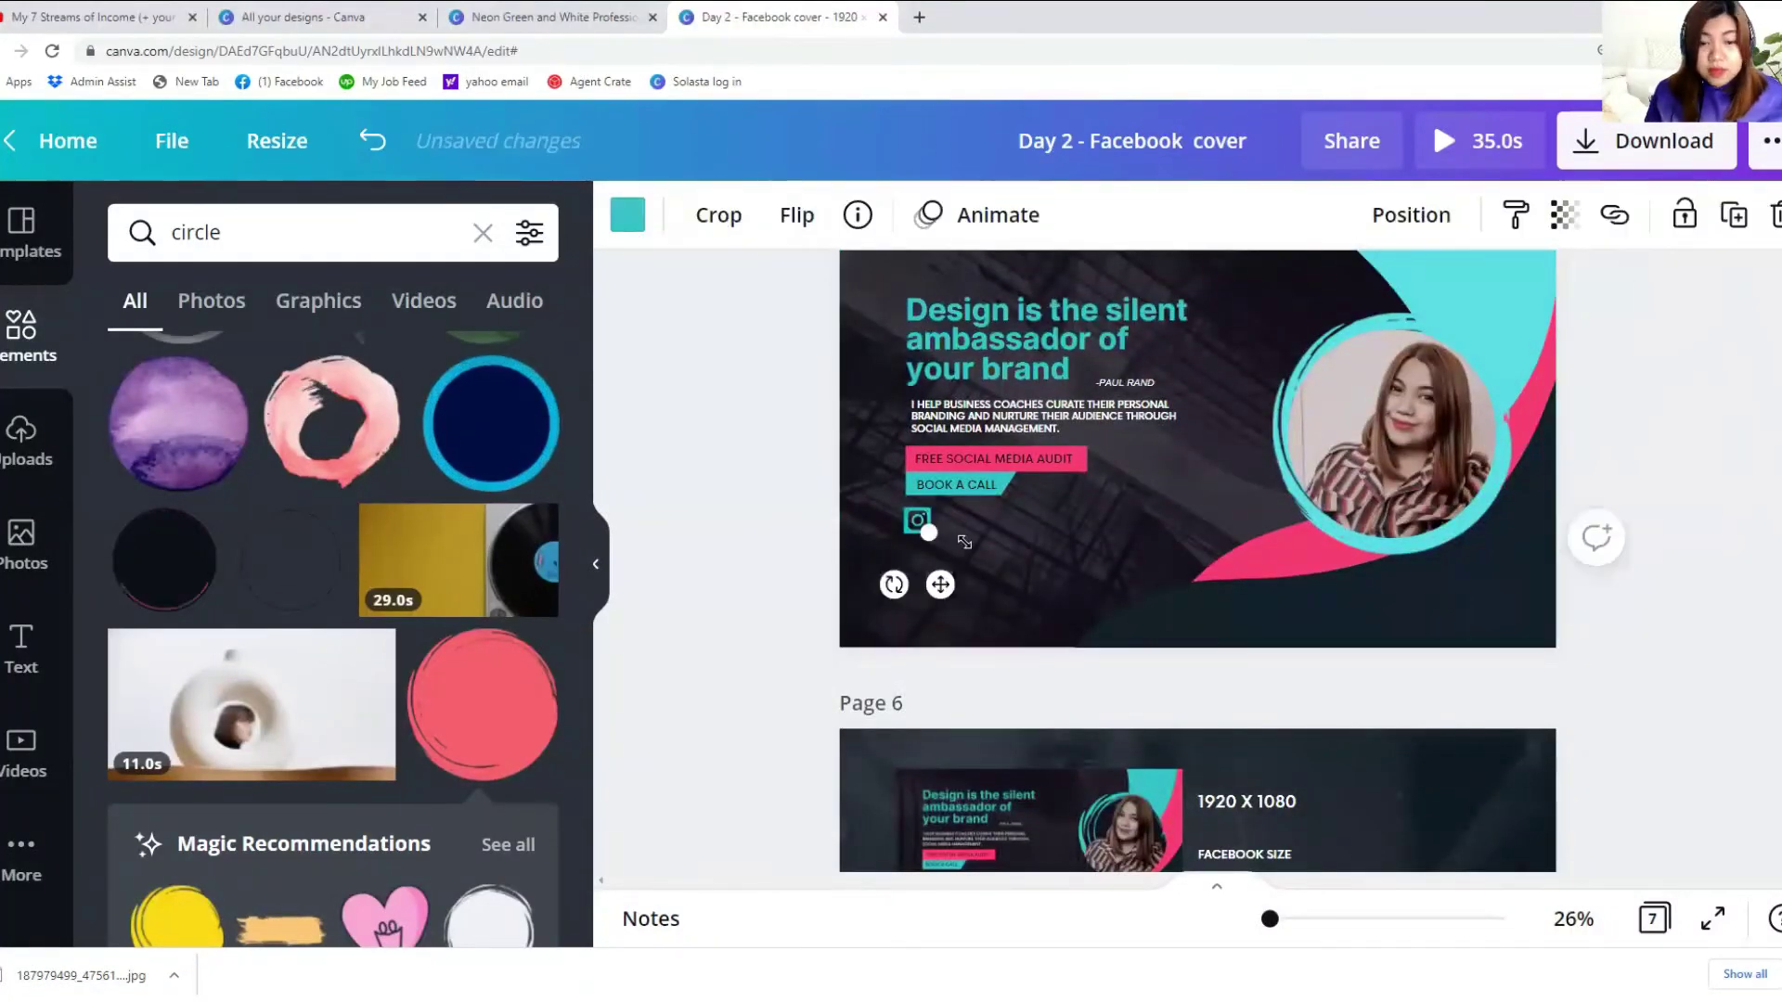
{"action": "left_click", "coordinate": [815, 538]}
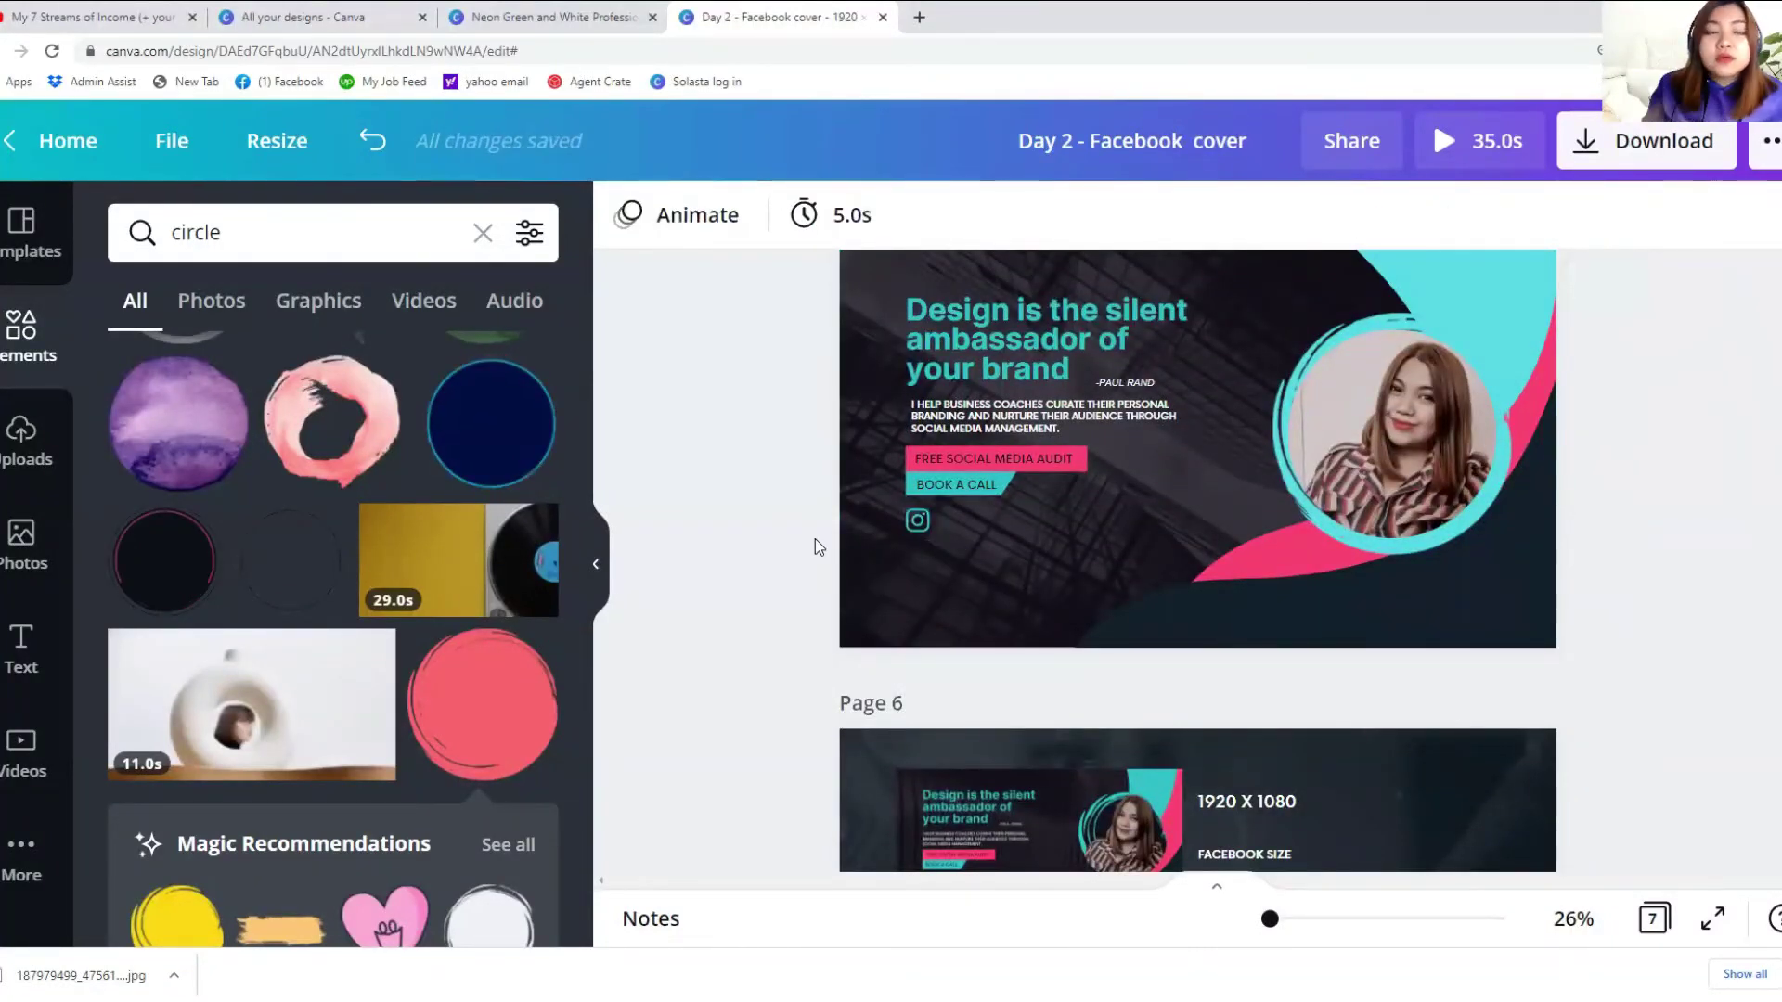
Step: Search the elements library for "facebook logo"
{"action": "scroll", "coordinate": [815, 538], "scroll_direction": "up", "scroll_amount": 2}
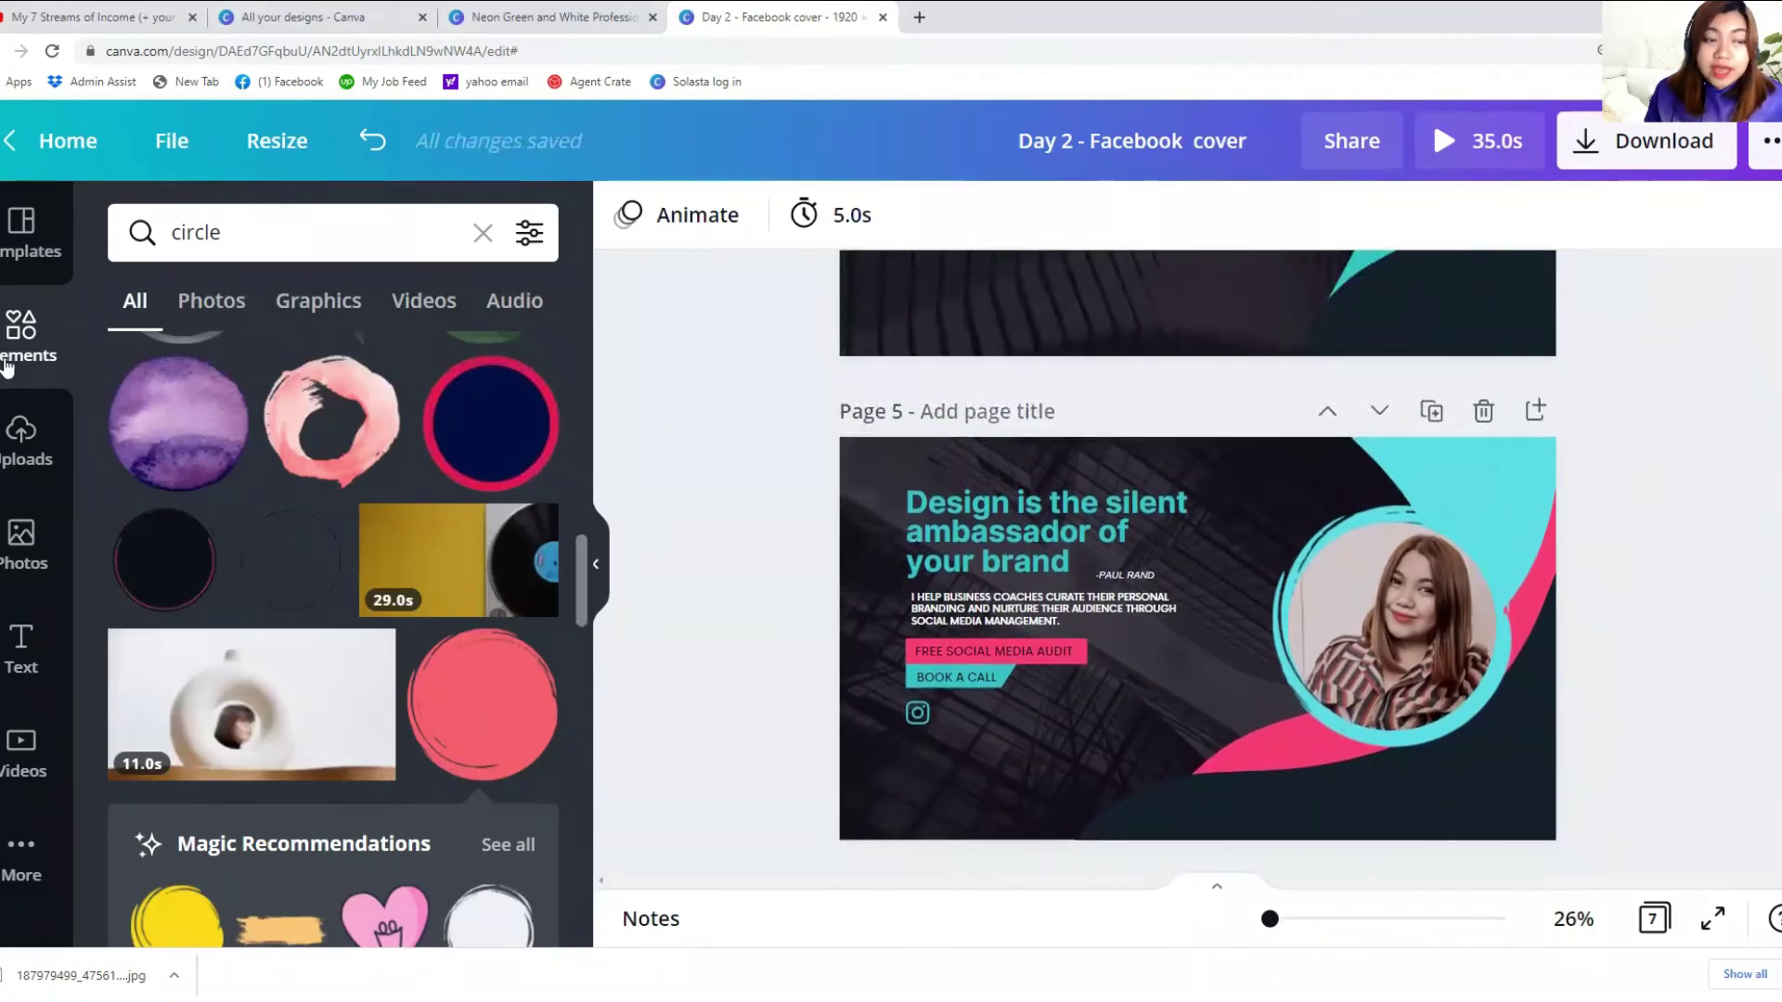
{"action": "left_click", "coordinate": [20, 542]}
{"action": "left_click", "coordinate": [19, 343]}
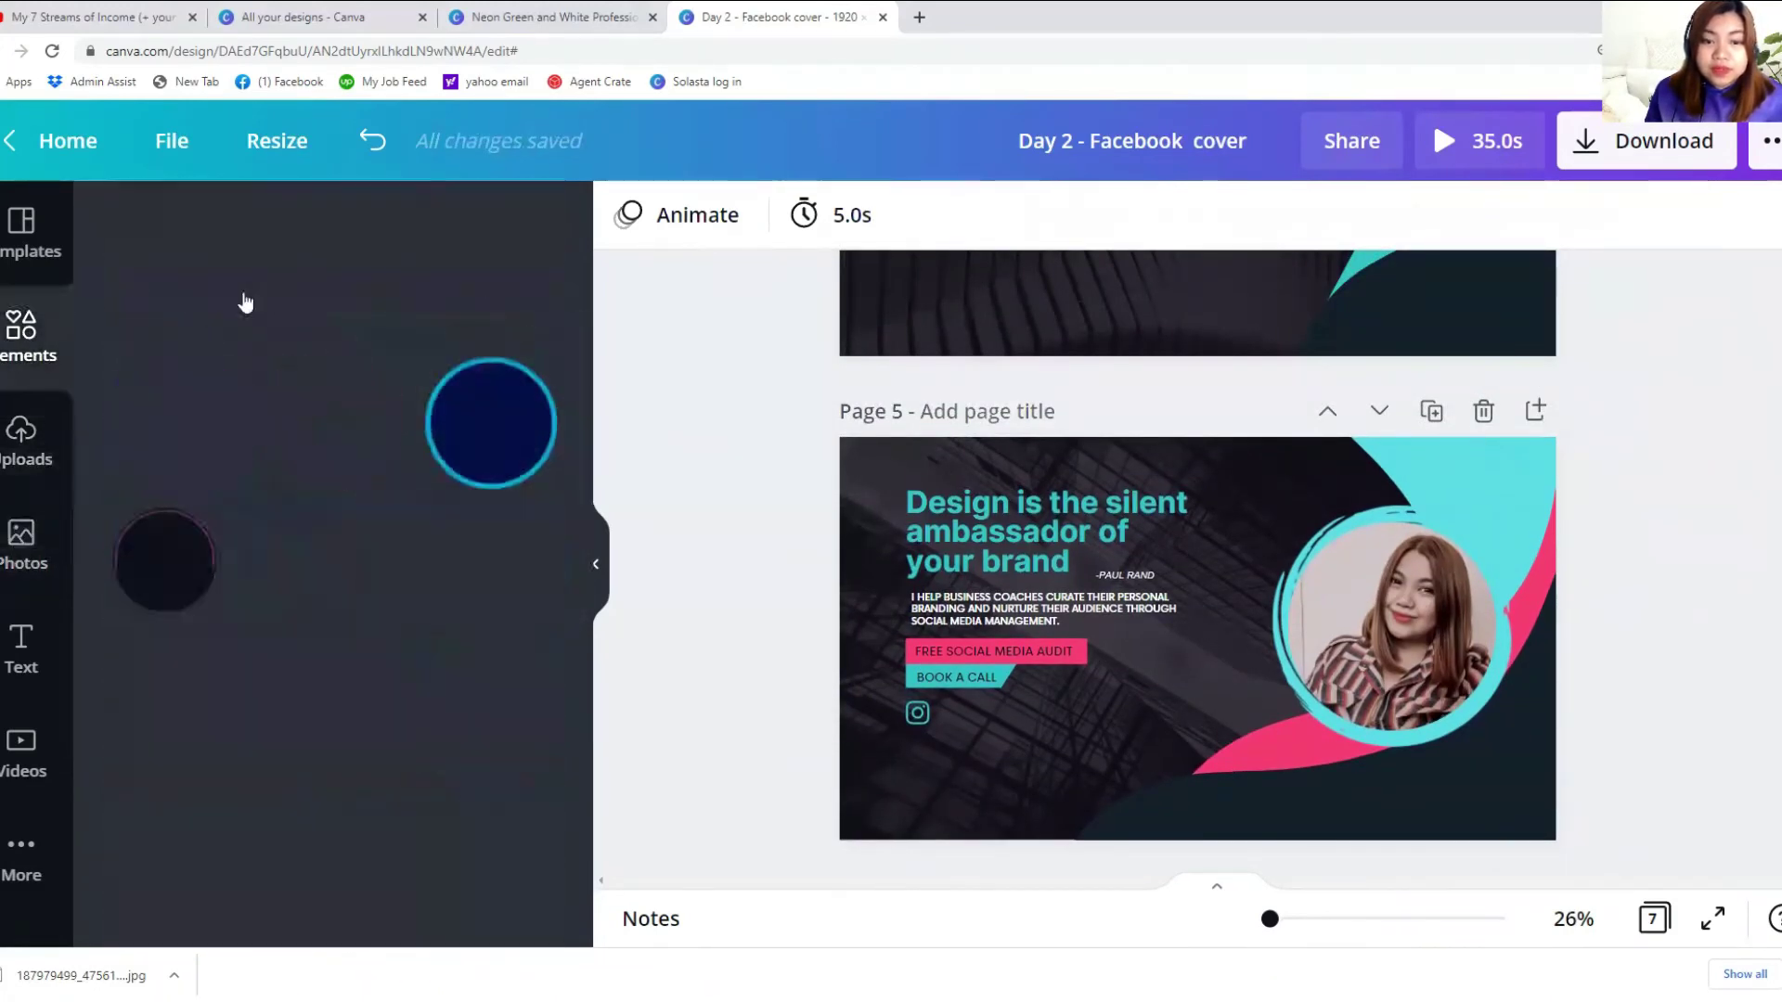
{"action": "left_click", "coordinate": [293, 227]}
{"action": "key", "text": "BackSpace"}
{"action": "type", "text": "facebook logo"}
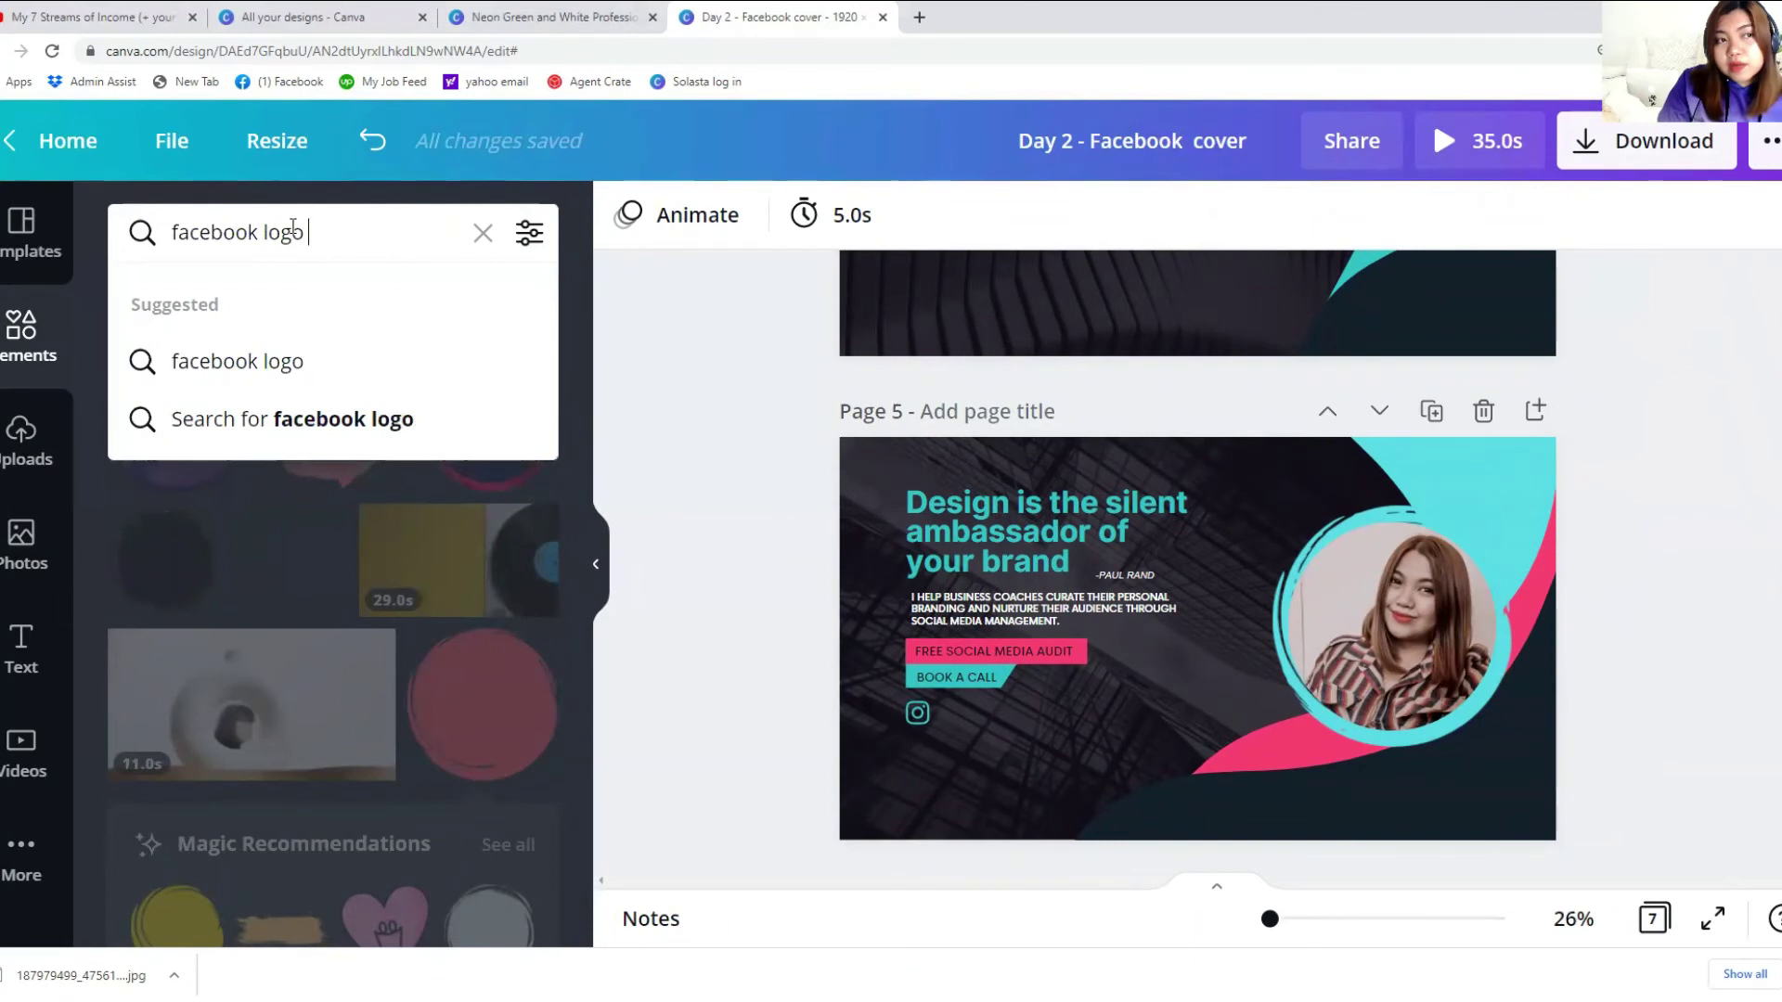
{"action": "key", "text": "Return"}
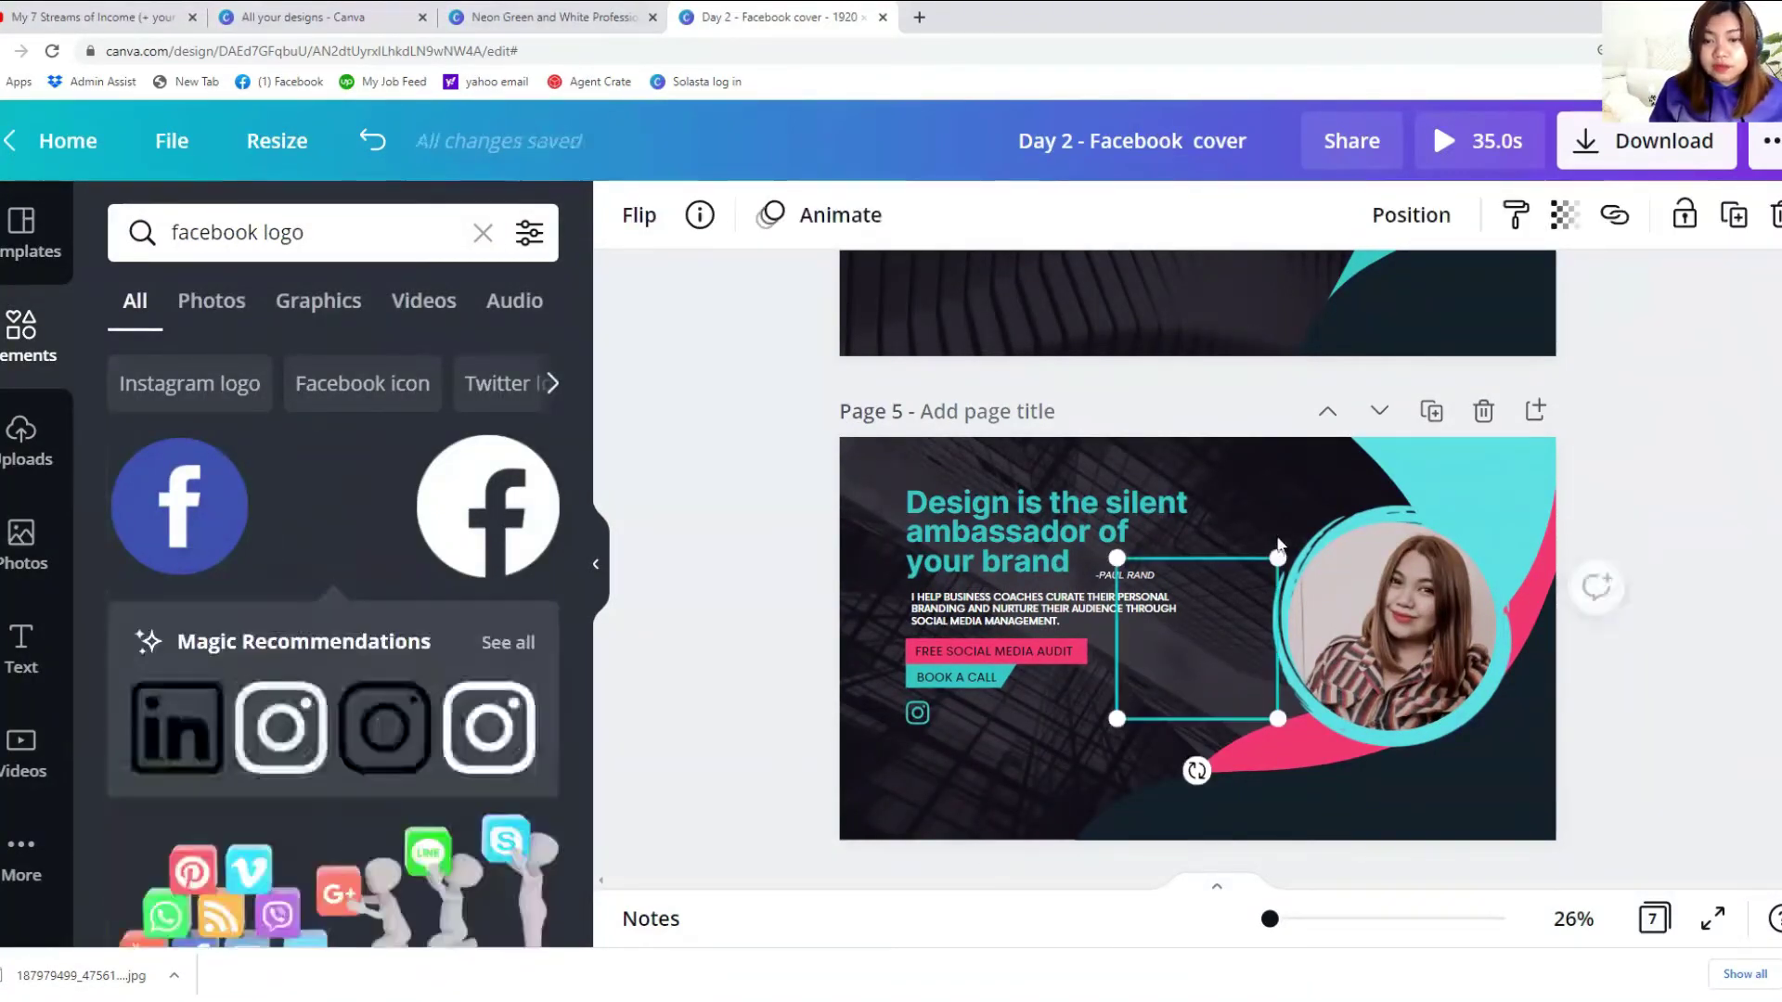
Step: Add the square outlined Facebook logo to page 5, shrink it beside the Instagram icon, and color it the light turquoise document color
{"action": "left_click_drag", "start_coordinate": [1228, 601], "coordinate": [958, 729]}
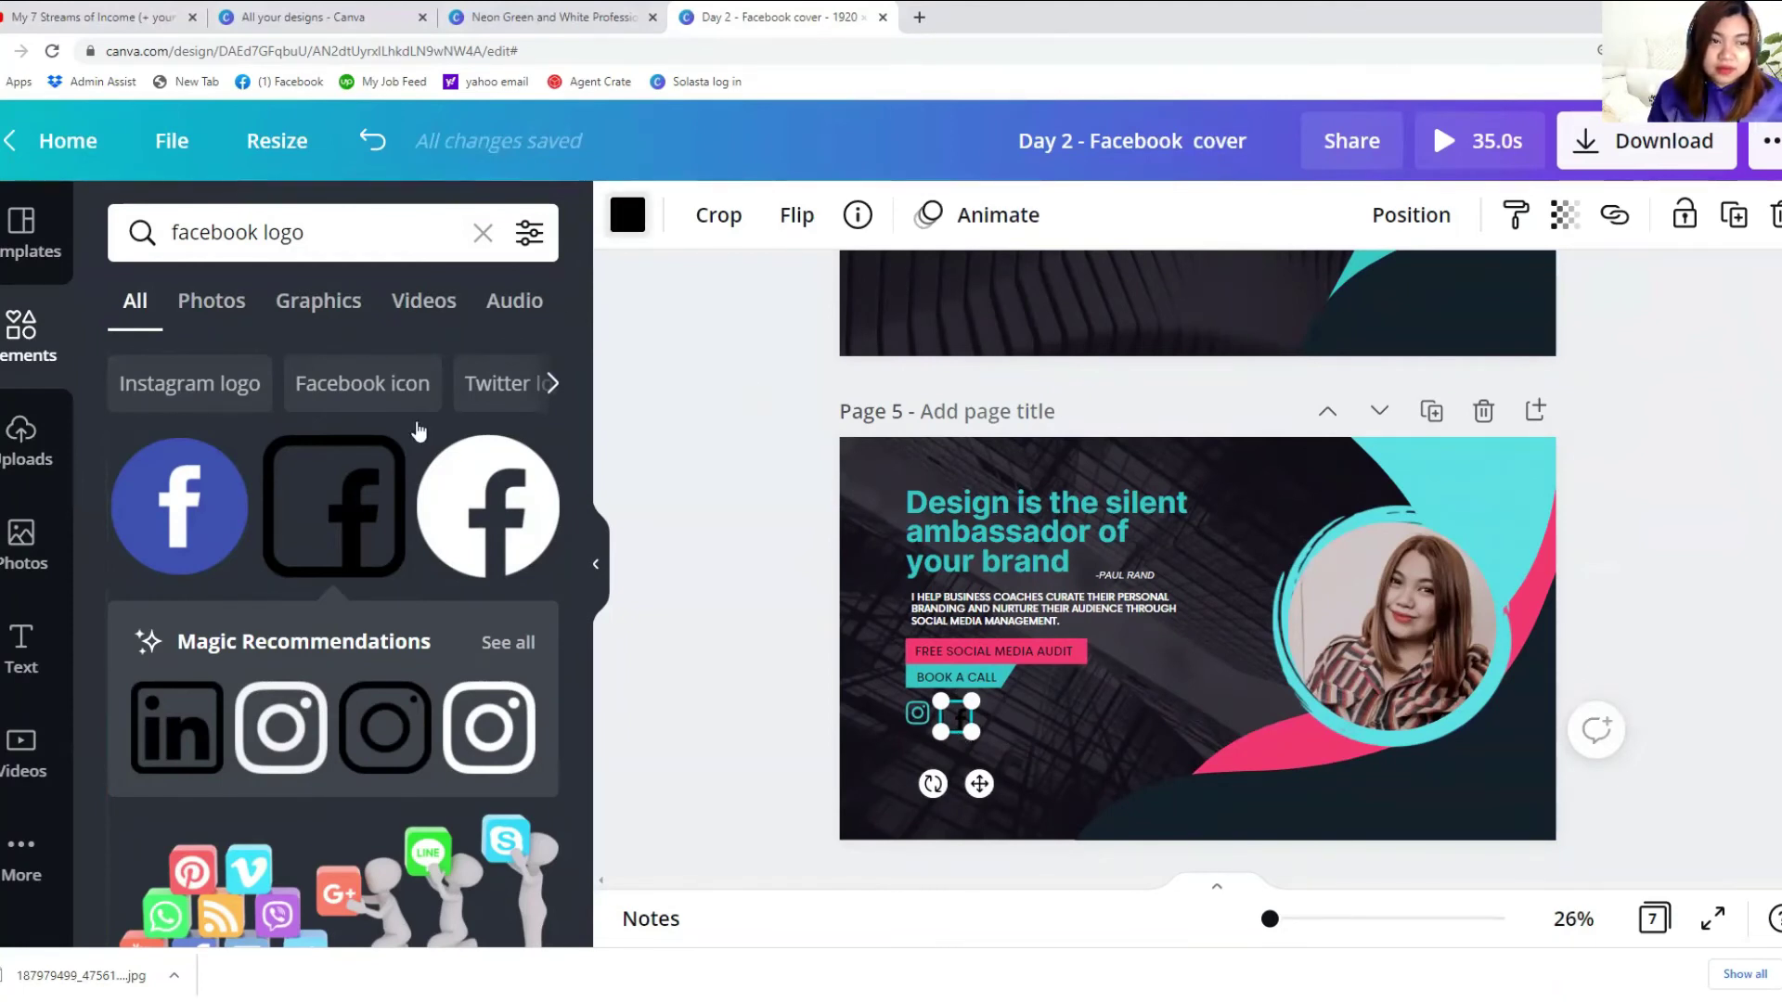
{"action": "left_click", "coordinate": [627, 214]}
{"action": "left_click", "coordinate": [215, 443]}
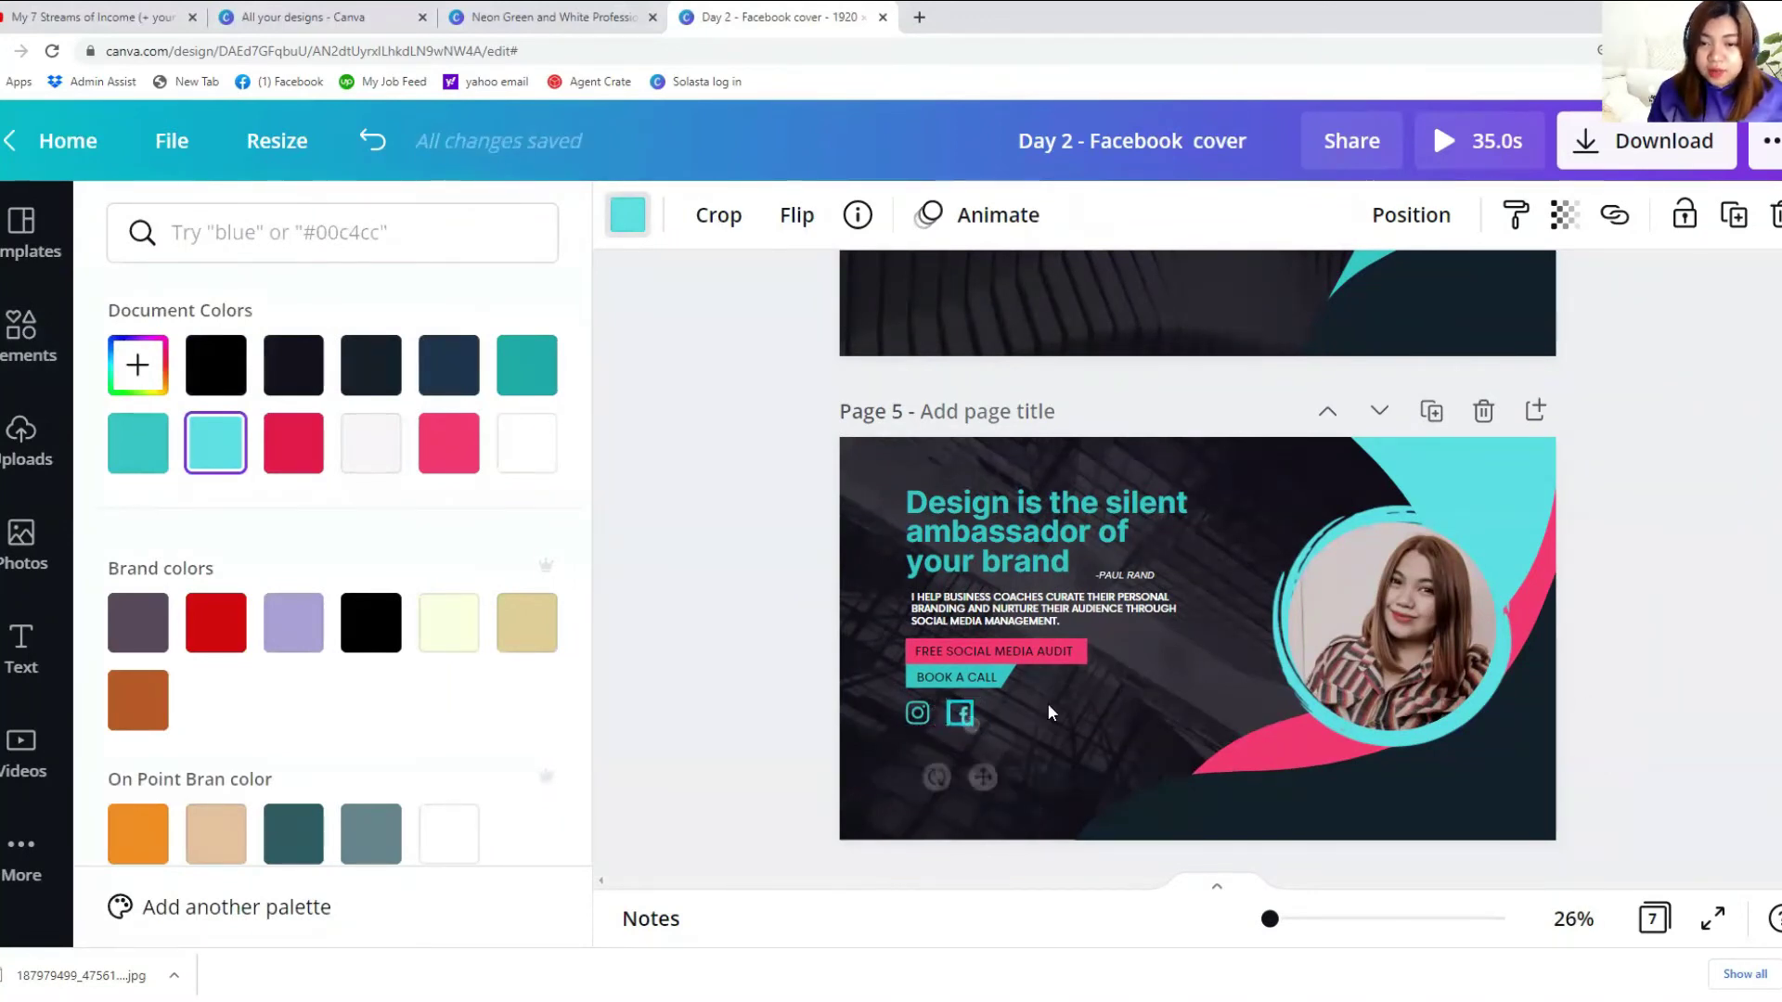
{"action": "left_click", "coordinate": [1038, 715]}
{"action": "left_click", "coordinate": [965, 717]}
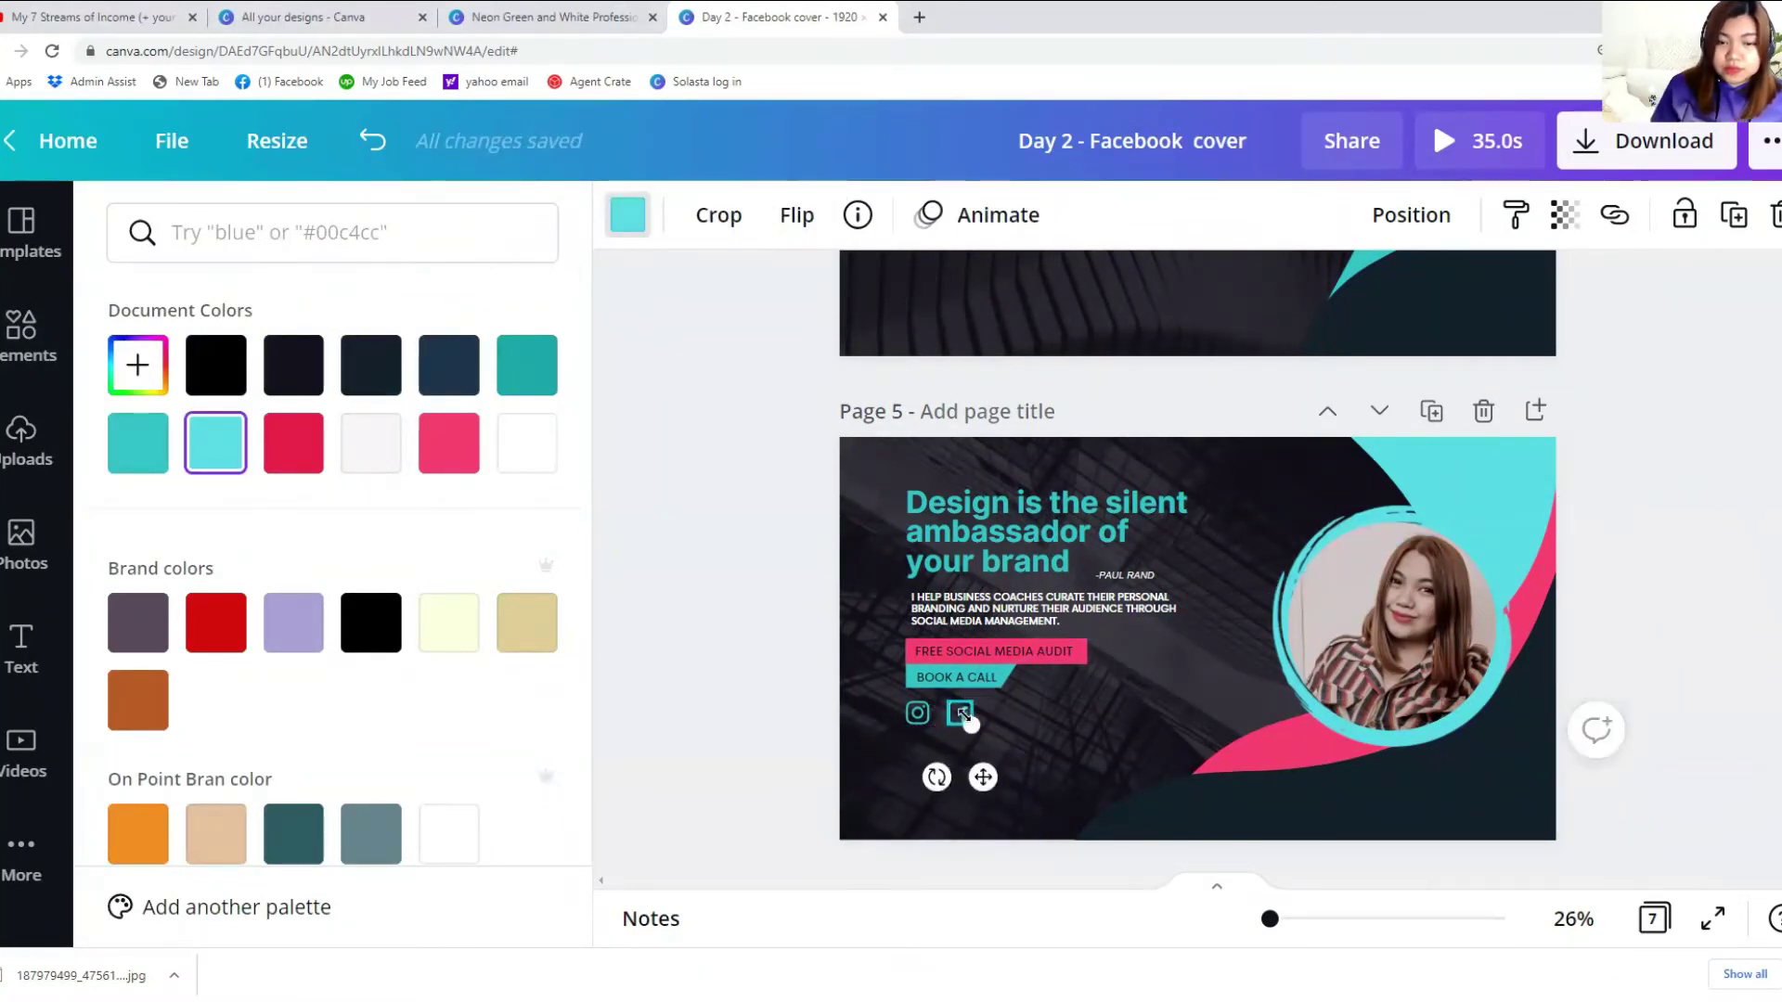
Step: Review page 4's row of social icons and the Facebook and LinkedIn cover size examples on page 6
{"action": "scroll", "coordinate": [970, 720], "scroll_direction": "down", "scroll_amount": 3}
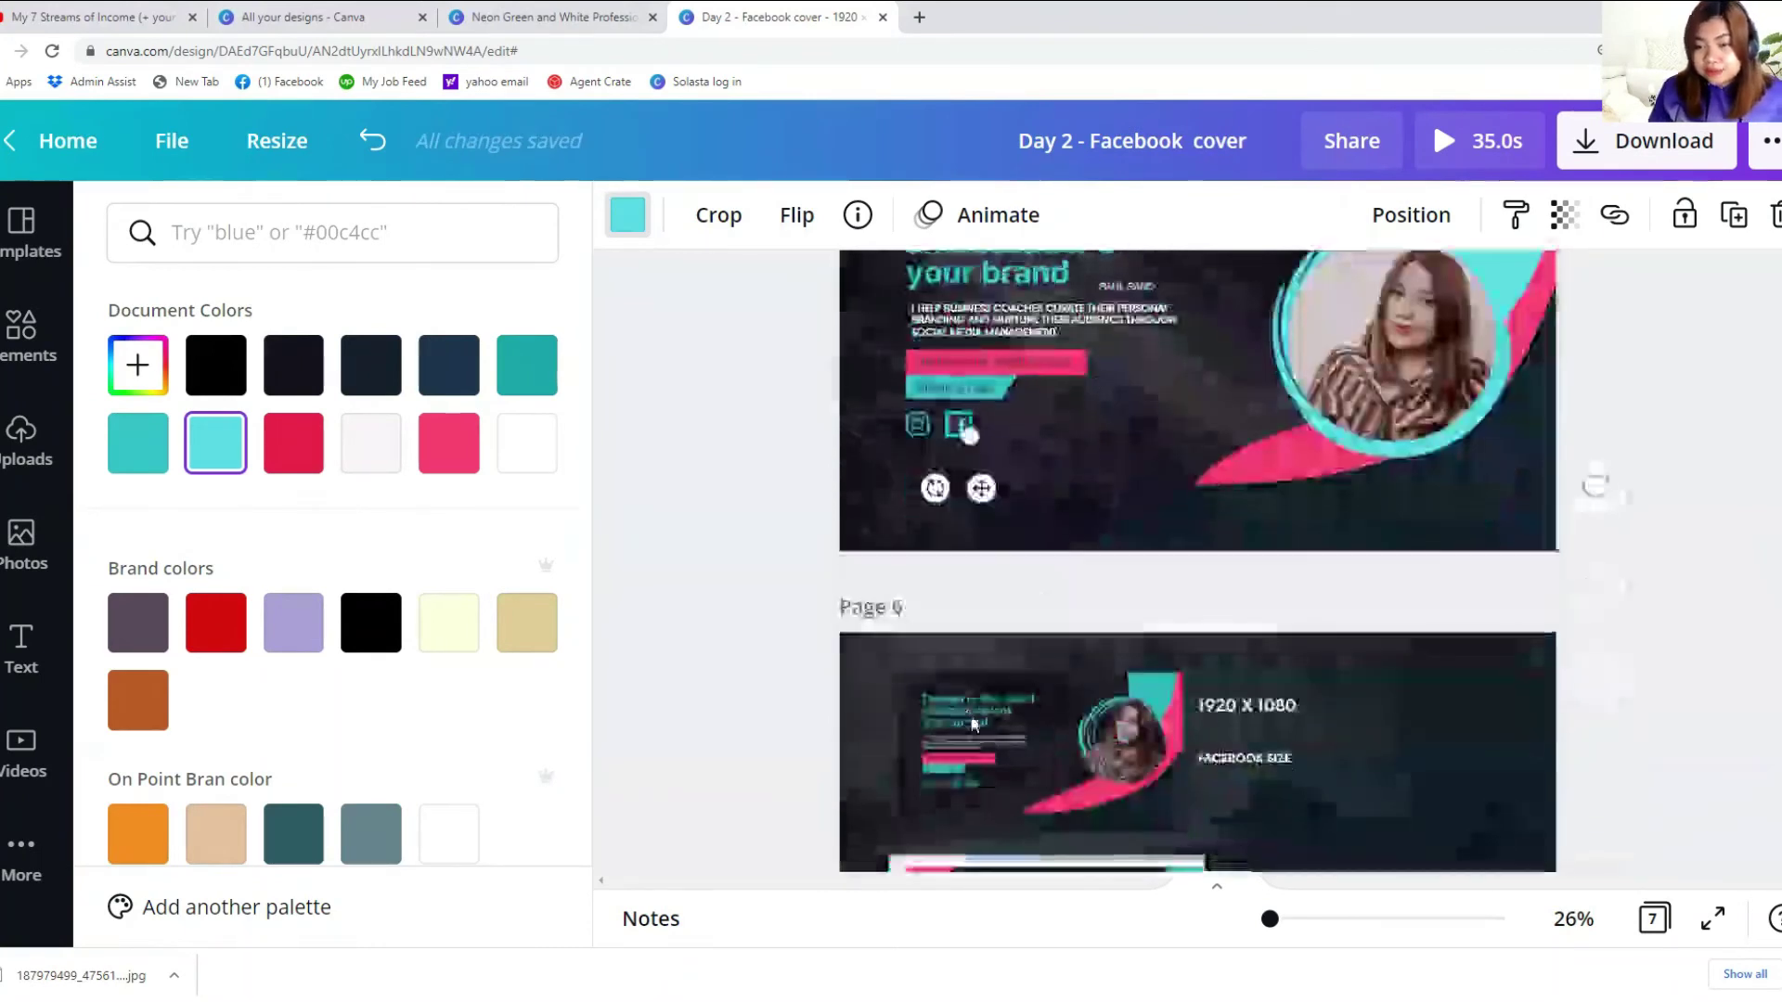
{"action": "scroll", "coordinate": [768, 541], "scroll_direction": "up", "scroll_amount": 4}
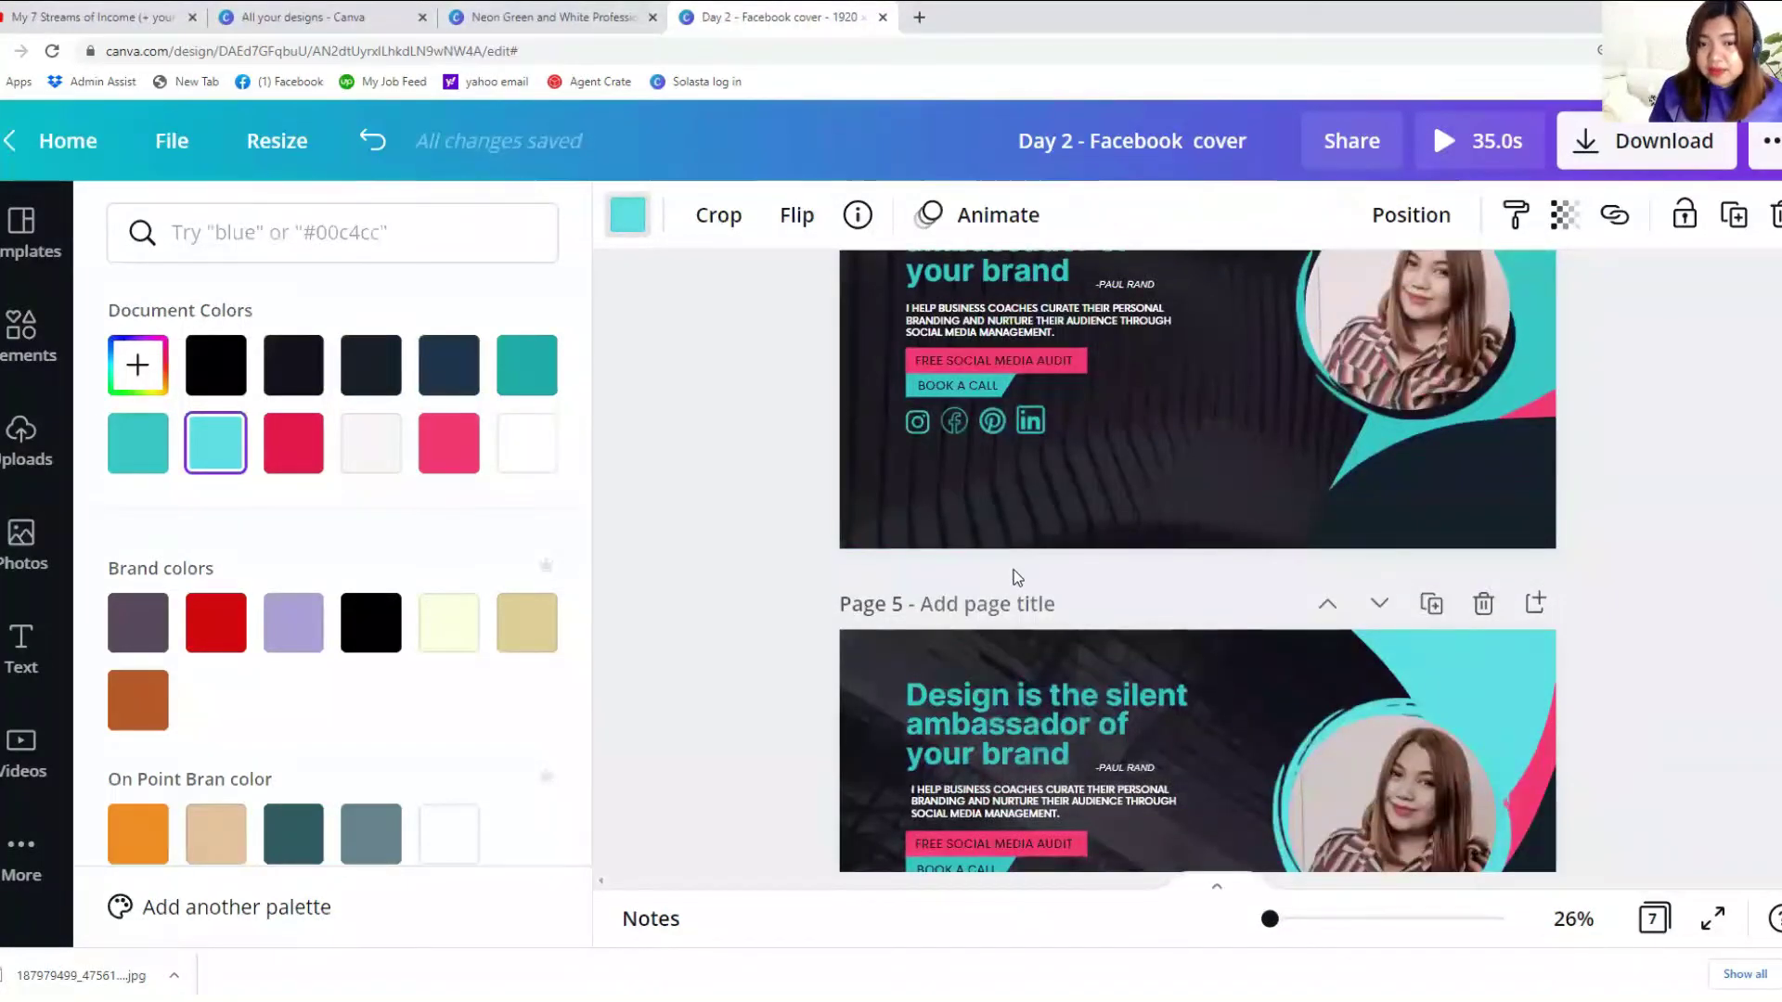
{"action": "scroll", "coordinate": [1016, 577], "scroll_direction": "up", "scroll_amount": 3}
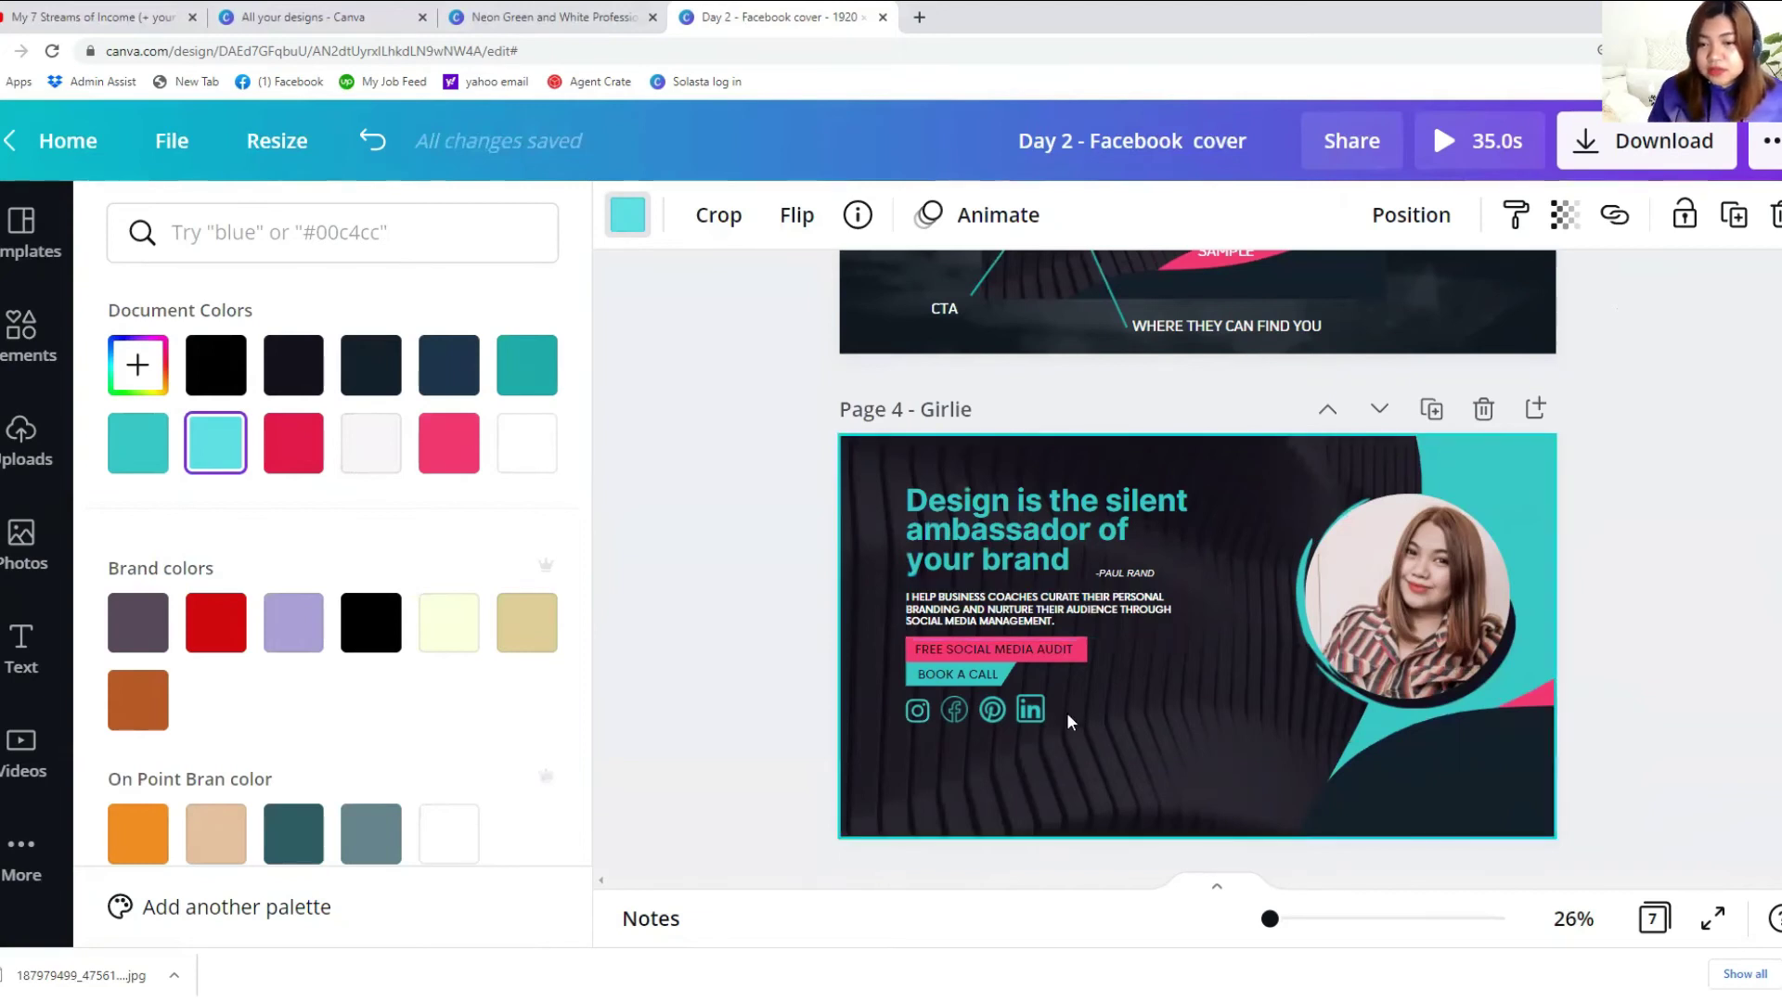
{"action": "scroll", "coordinate": [1086, 605], "scroll_direction": "down", "scroll_amount": 10}
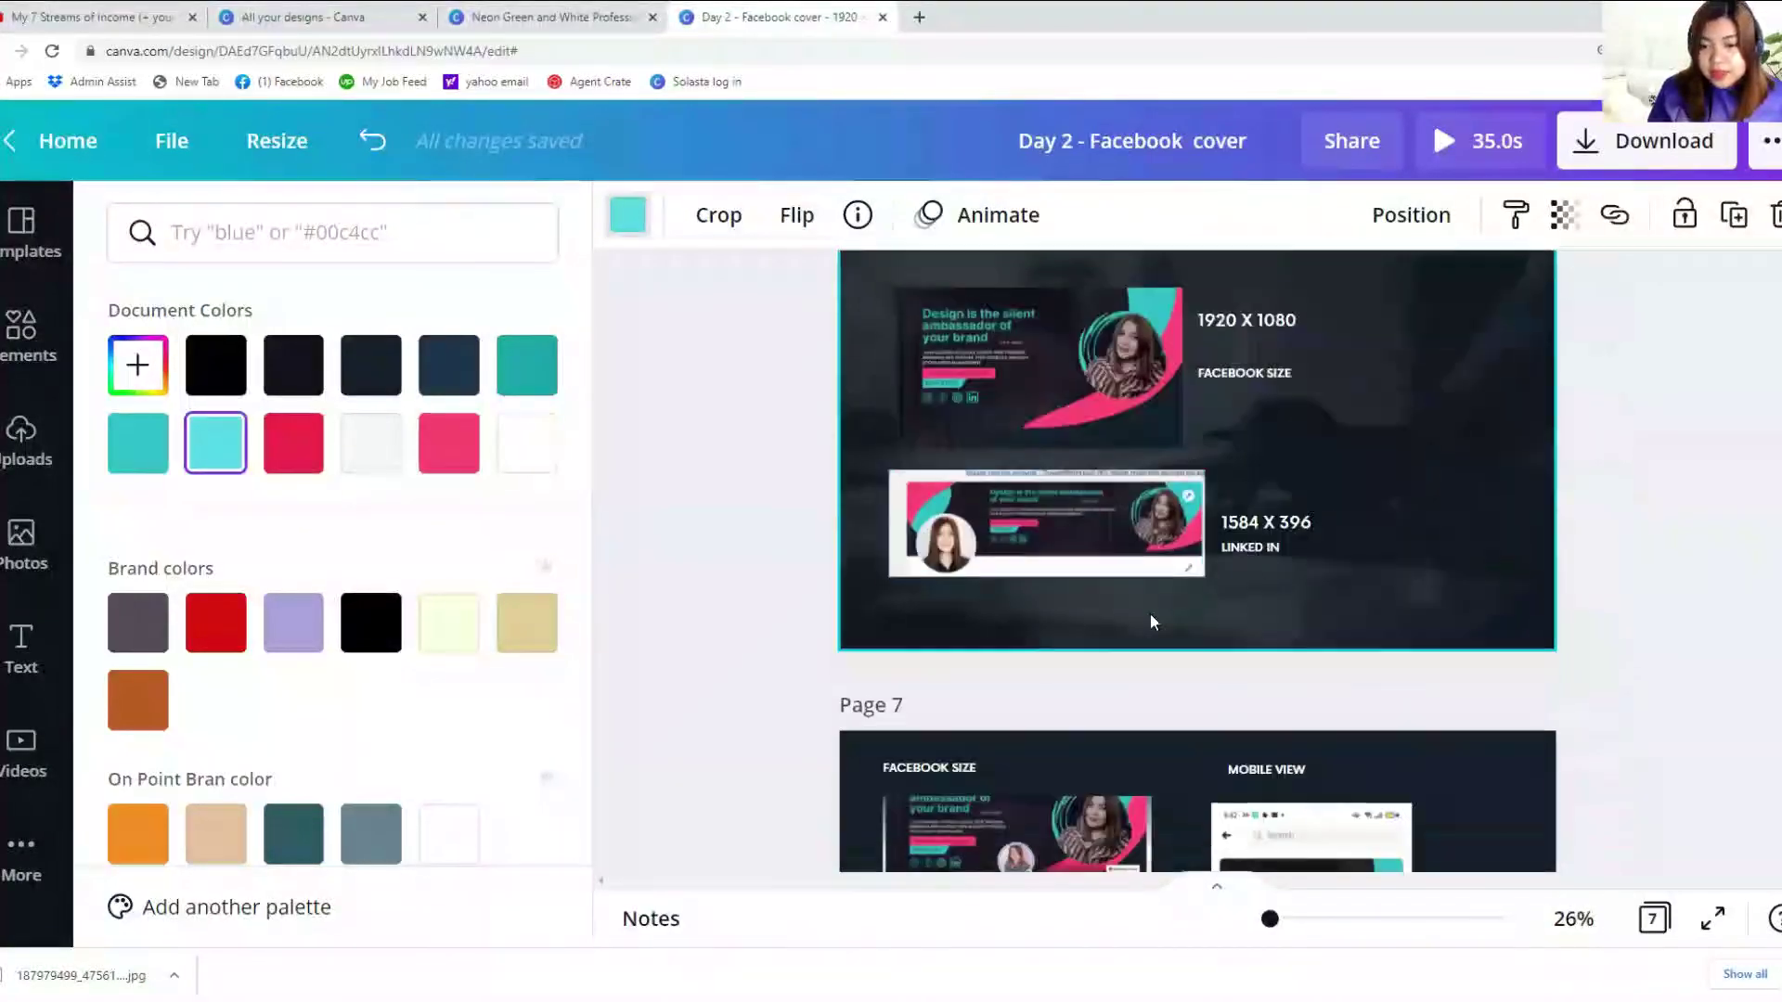
{"action": "left_click", "coordinate": [1400, 498]}
{"action": "scroll", "coordinate": [1399, 498], "scroll_direction": "up", "scroll_amount": 2}
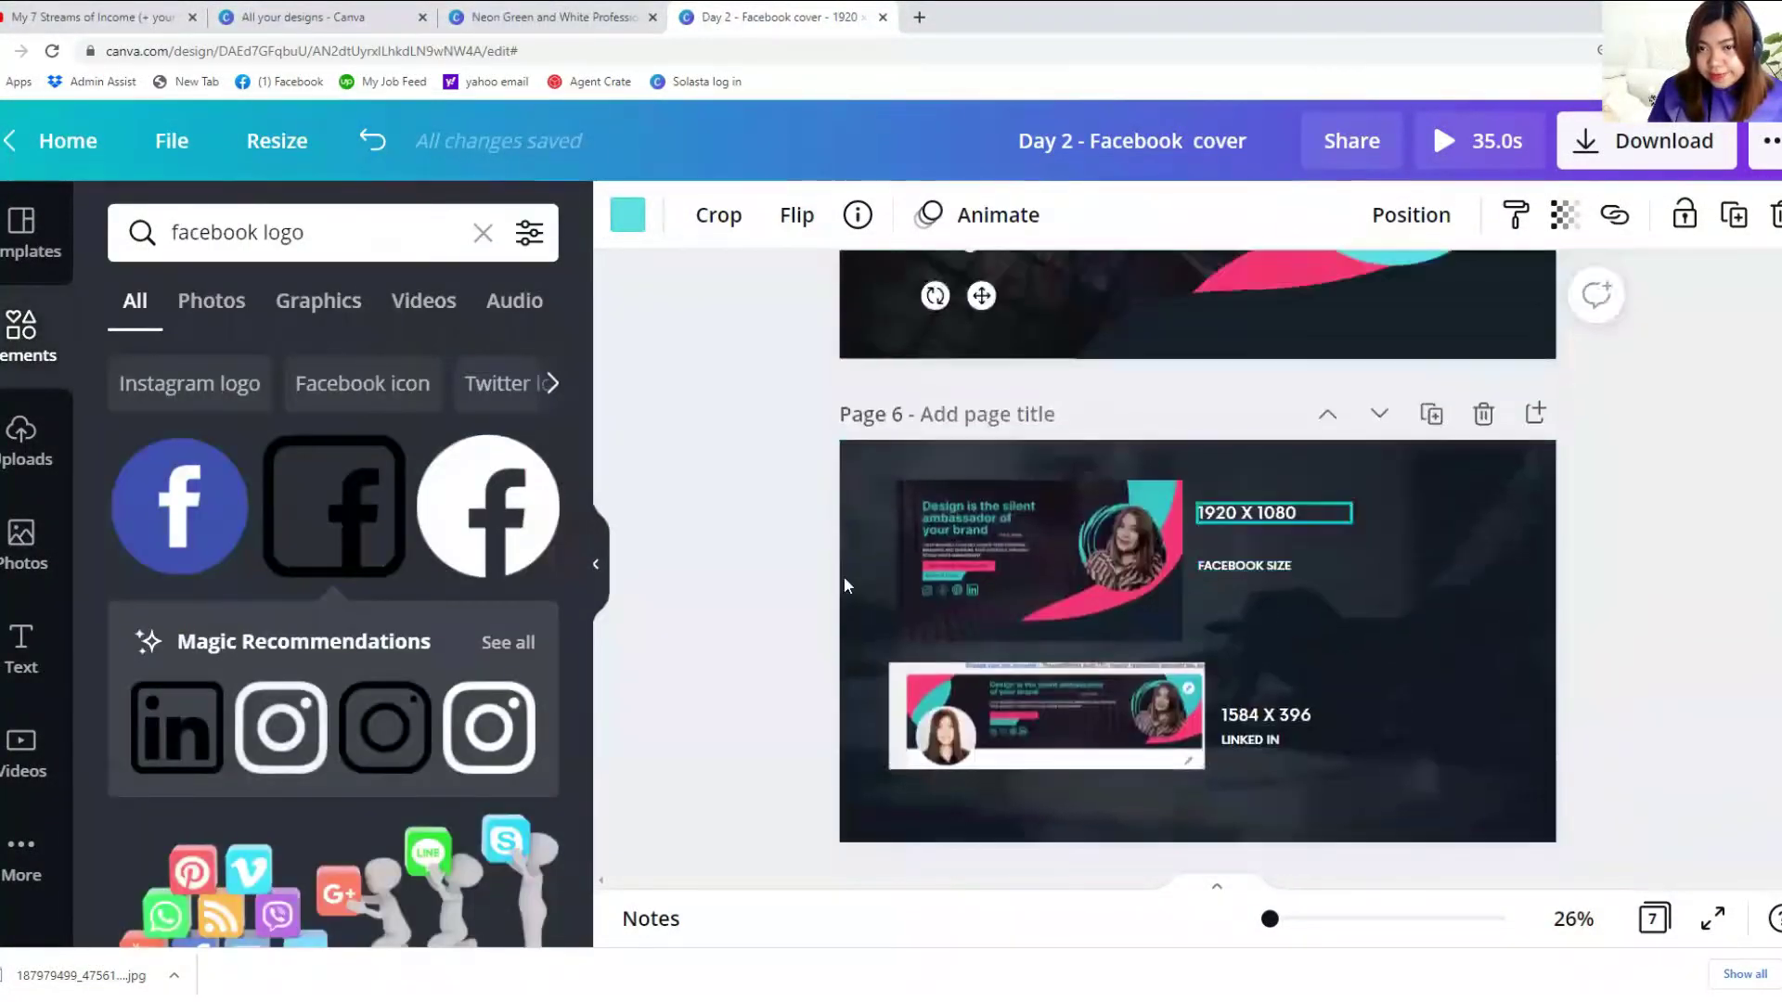
{"action": "left_click", "coordinate": [887, 629]}
{"action": "left_click", "coordinate": [1585, 677]}
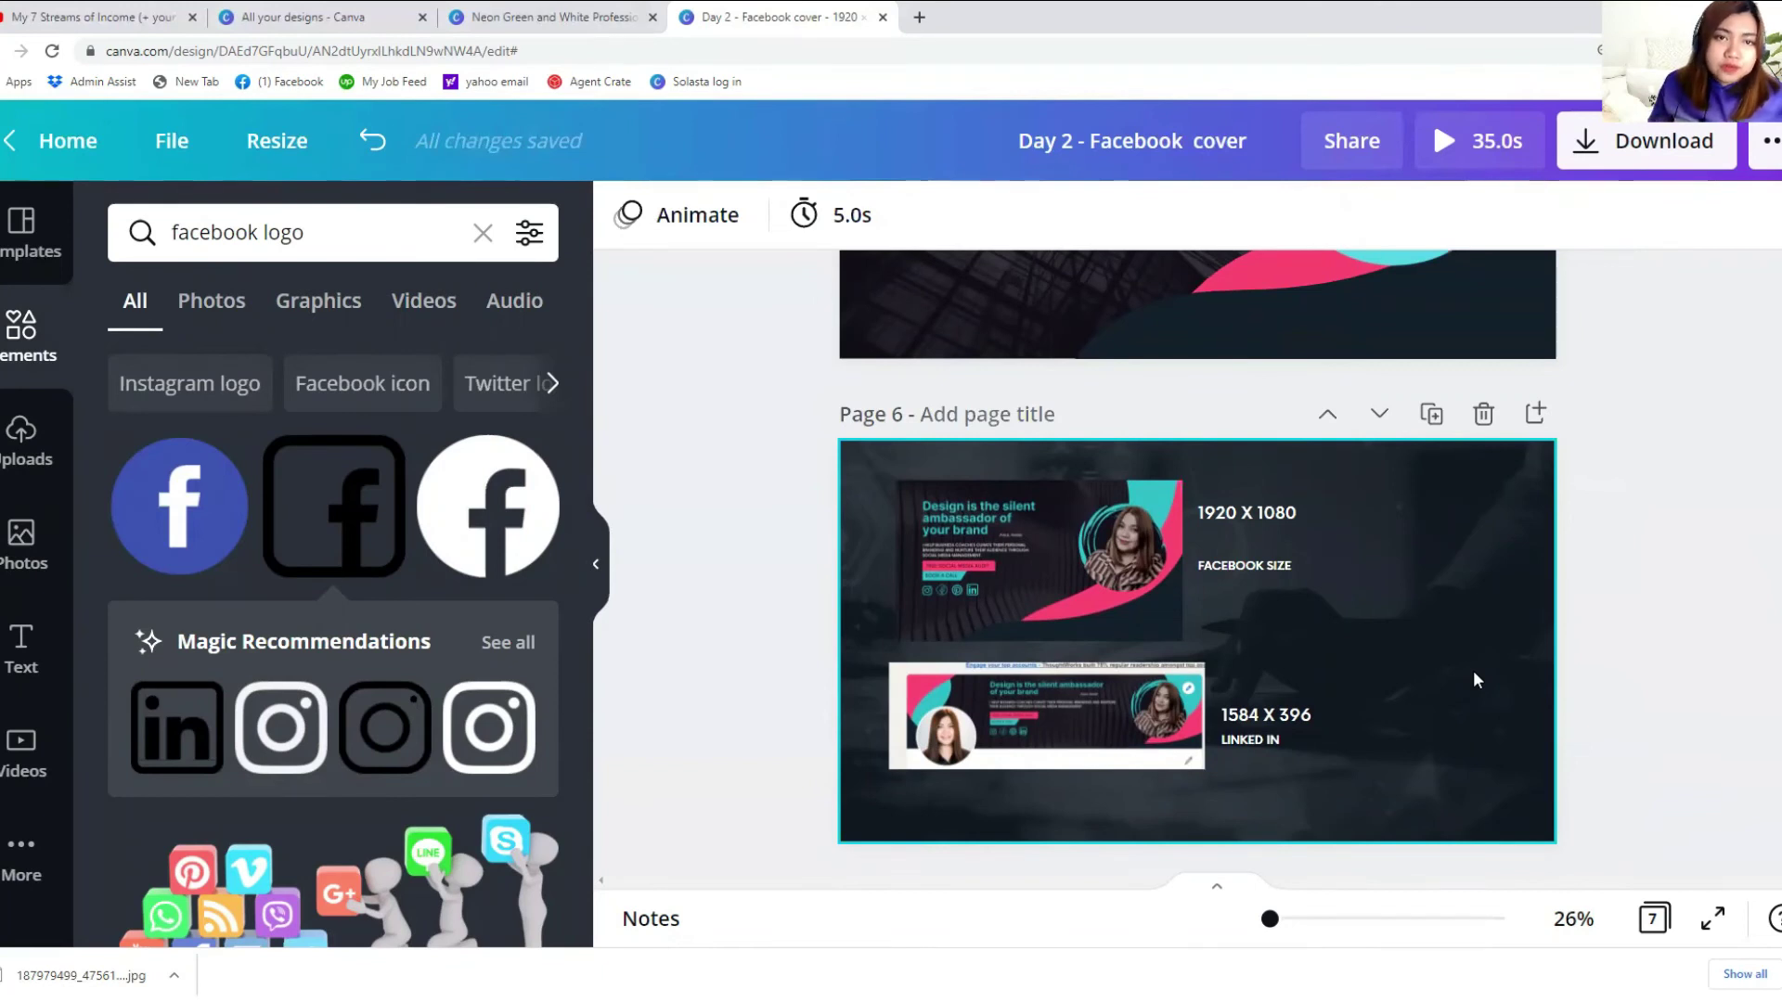
Step: Open the Canva home page in a new browser tab
{"action": "left_click", "coordinate": [919, 17]}
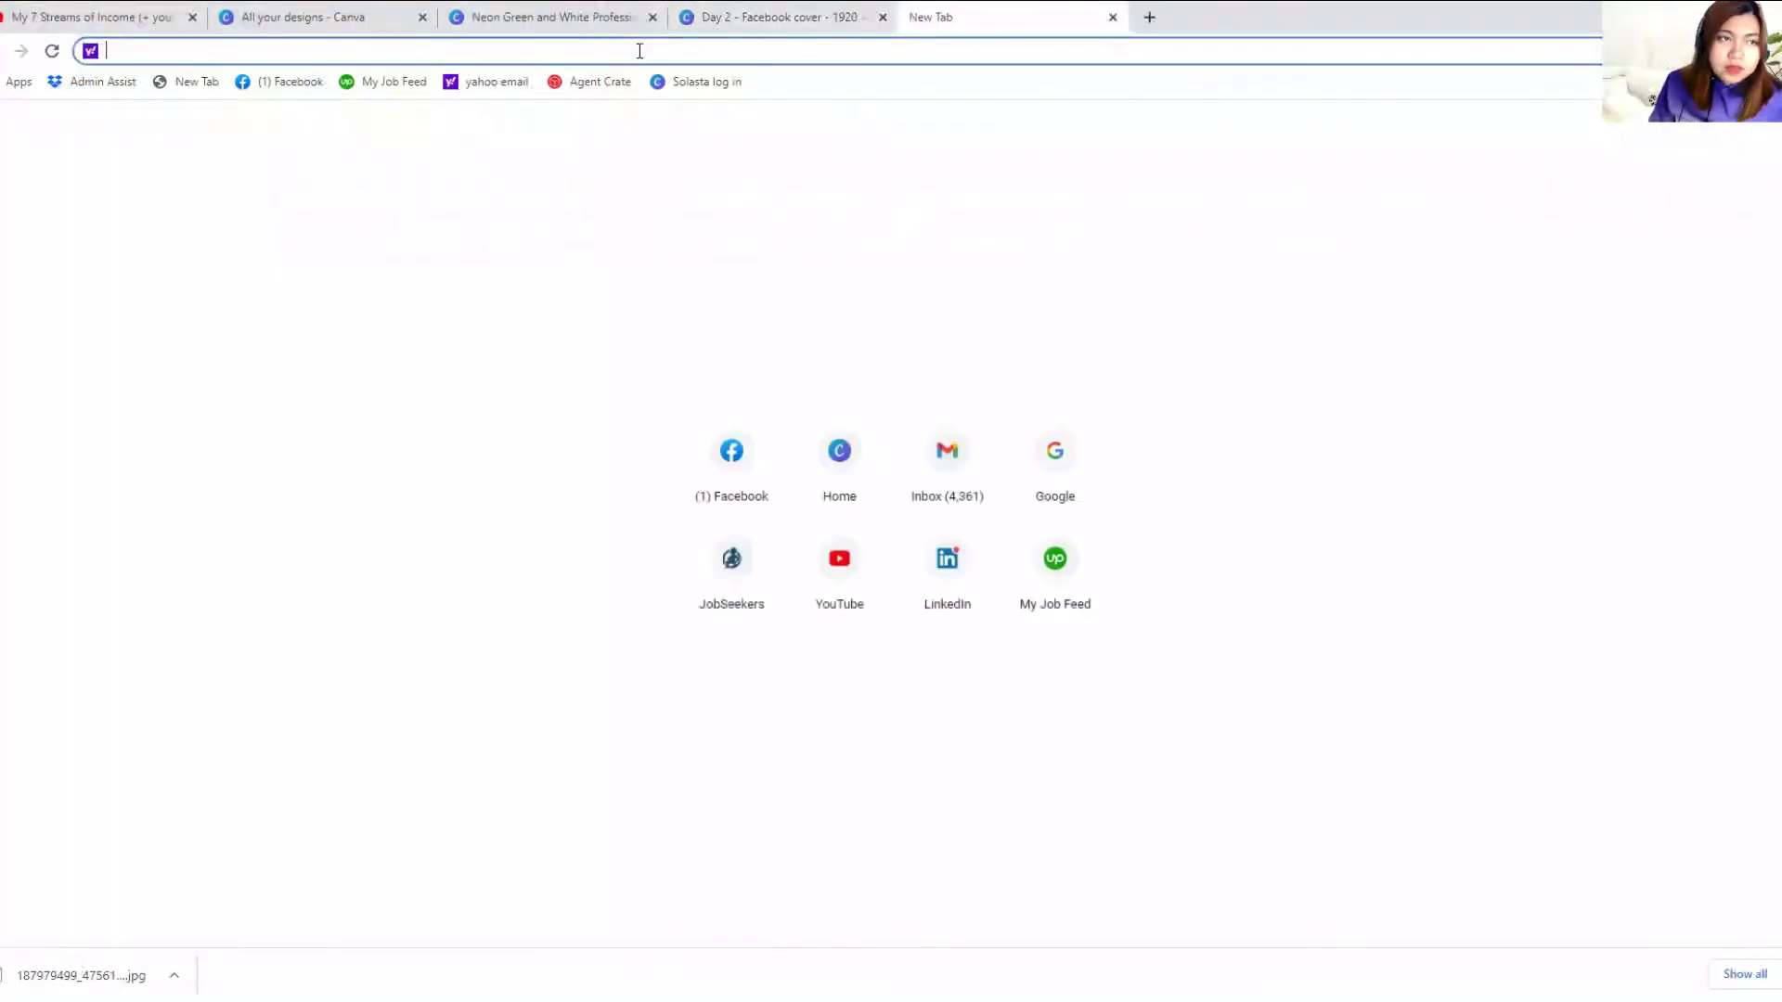
{"action": "type", "text": "canva"}
{"action": "key", "text": "Return"}
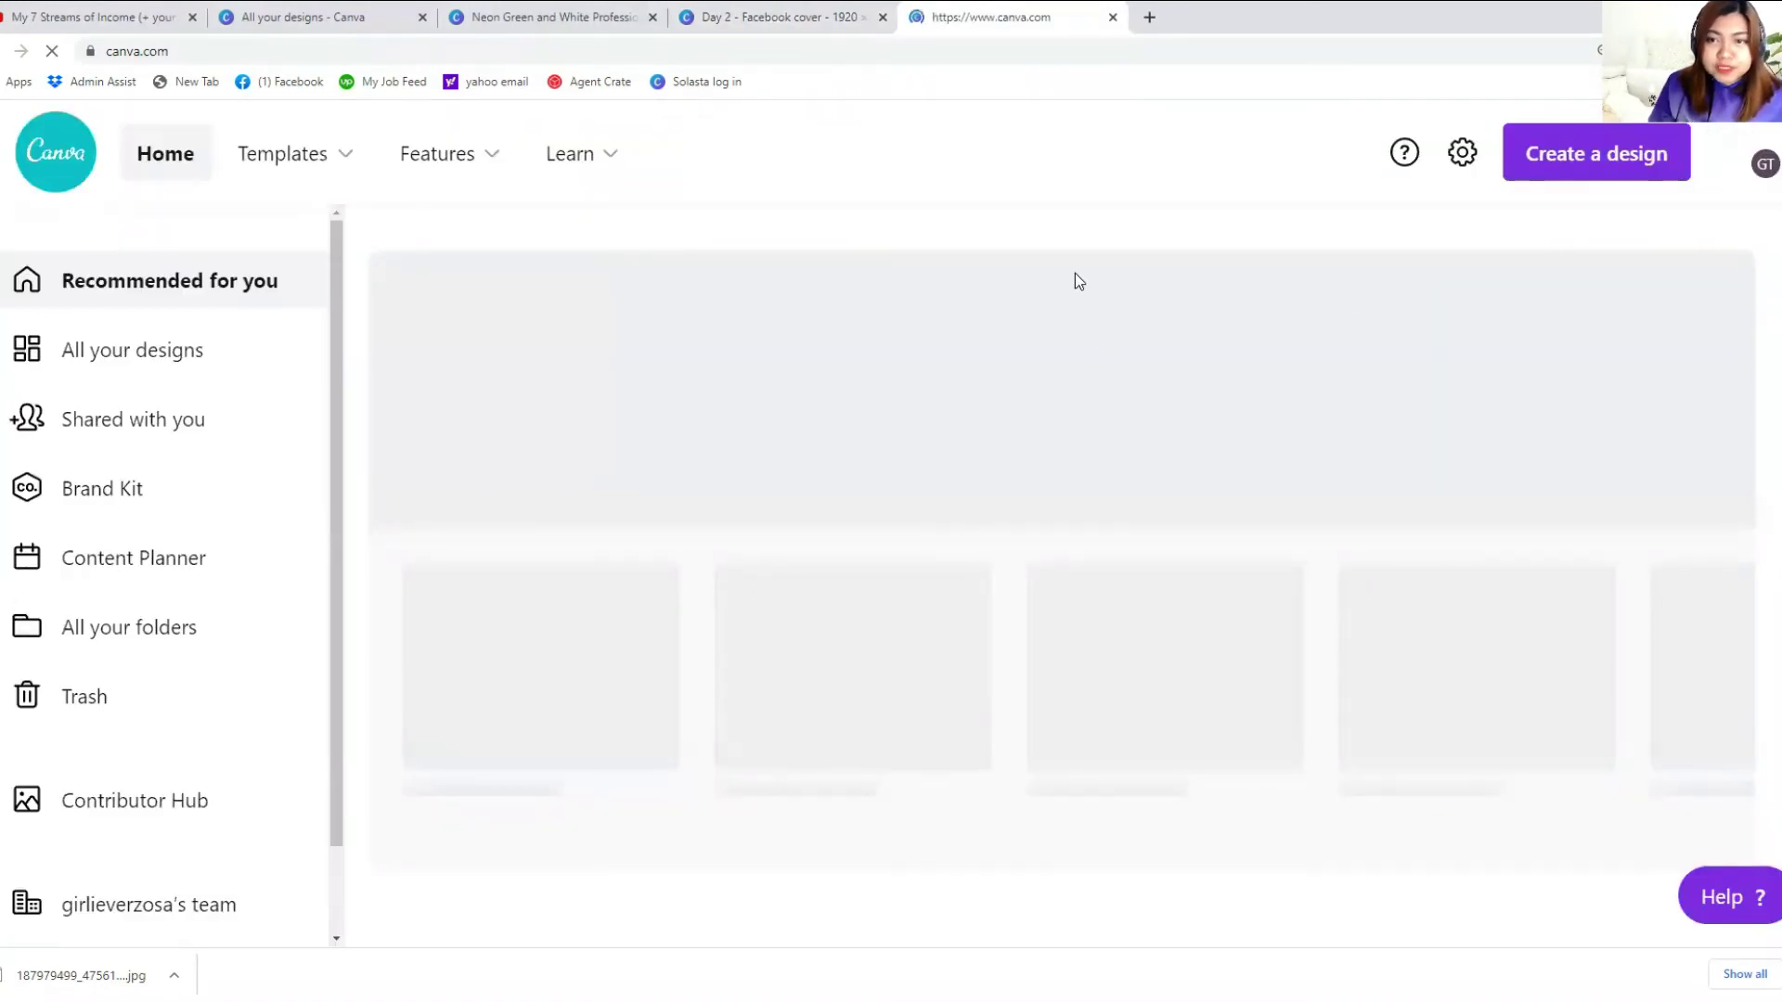
Step: Search Canva for "facebook cover", choose the Facebook Cover design type, and create a blank Facebook Cover
{"action": "left_click", "coordinate": [895, 154]}
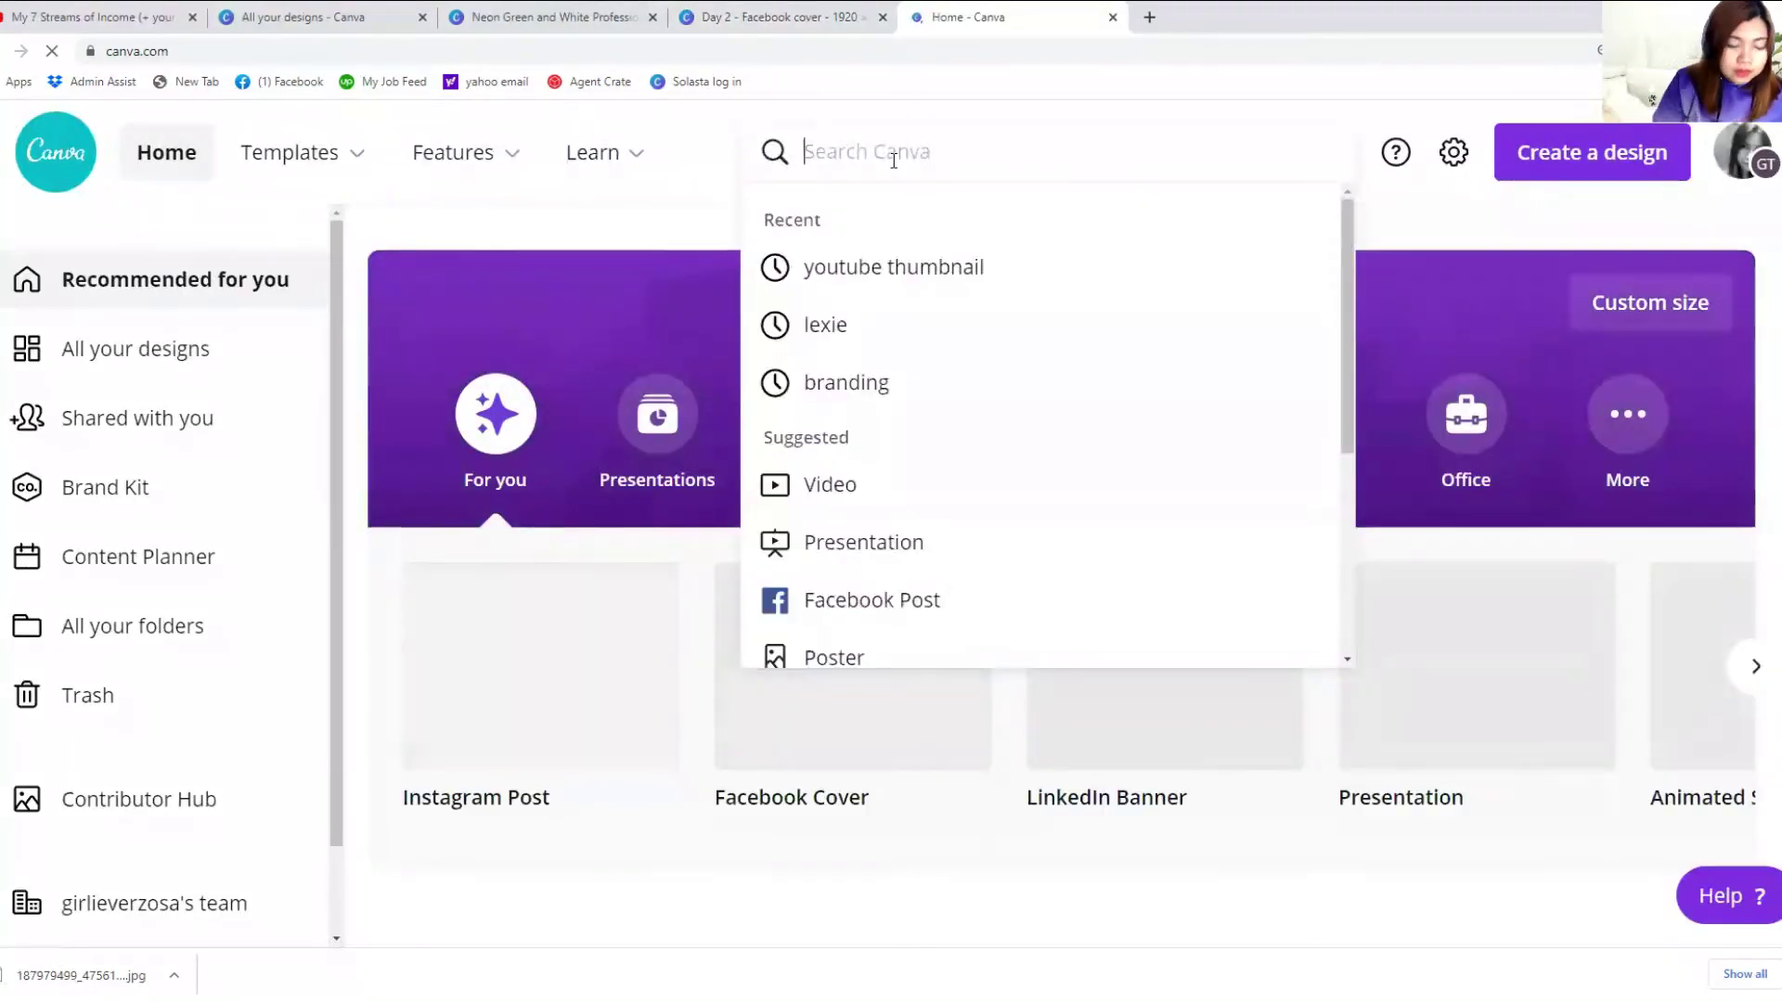
{"action": "type", "text": "face"}
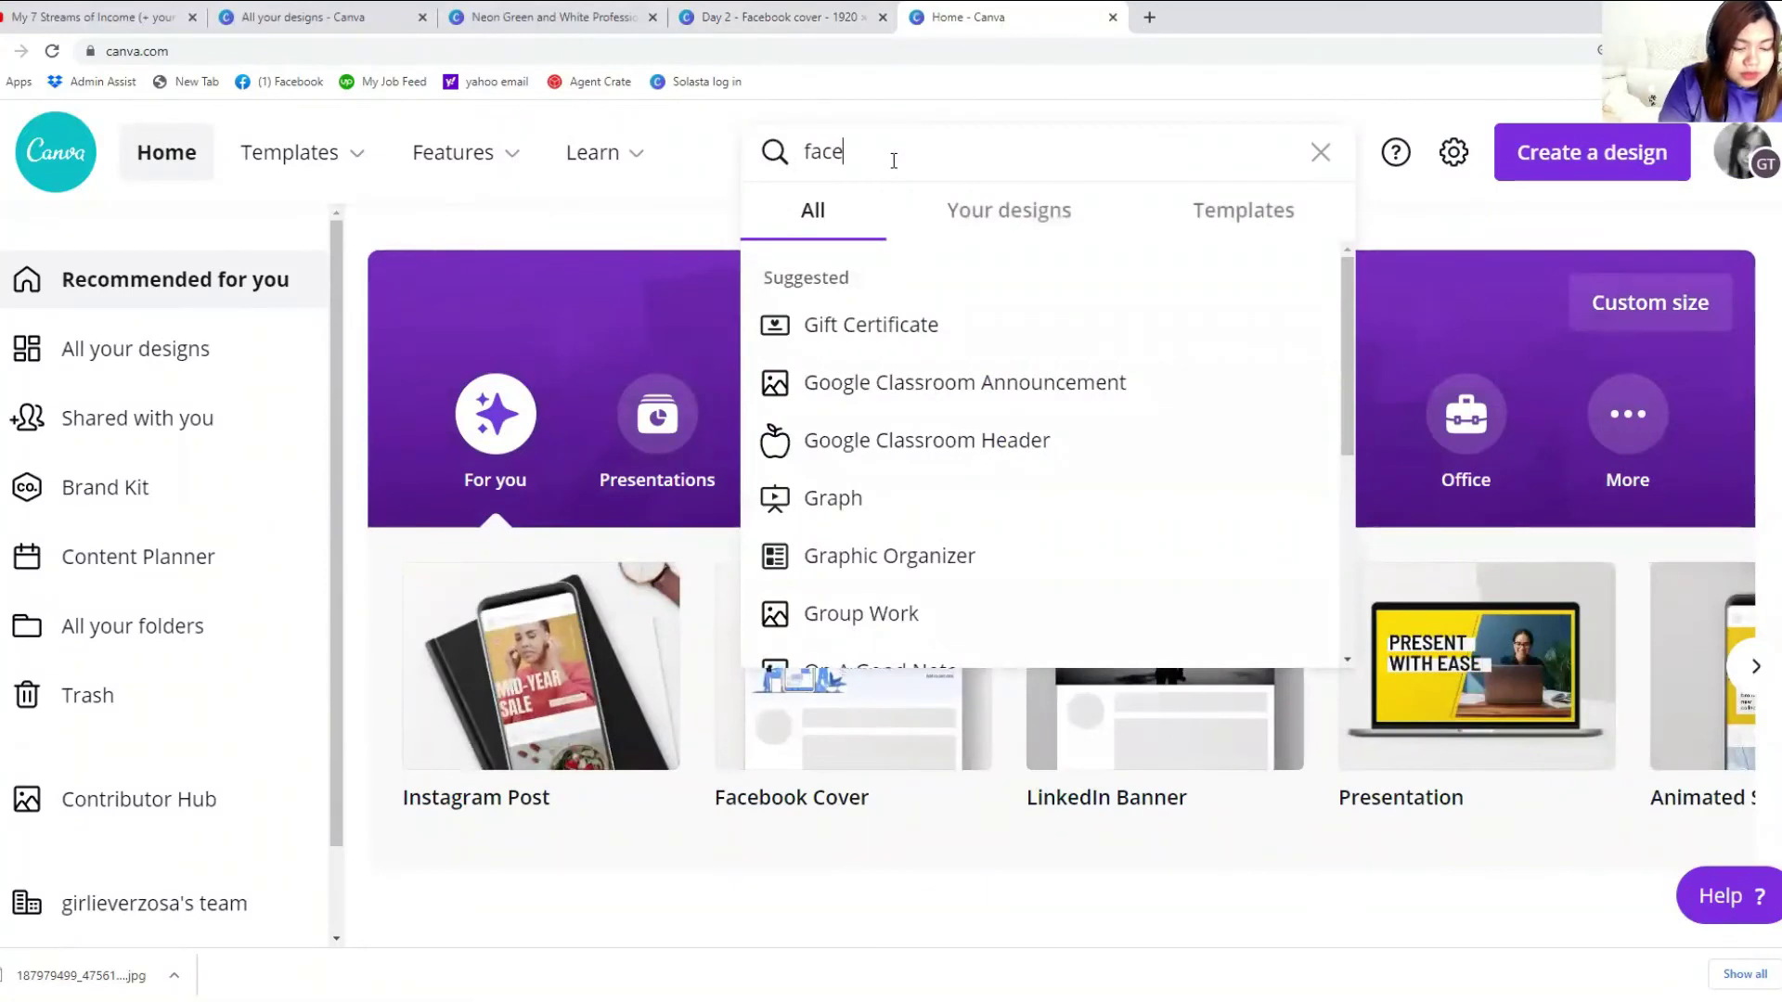
{"action": "type", "text": "book cover"}
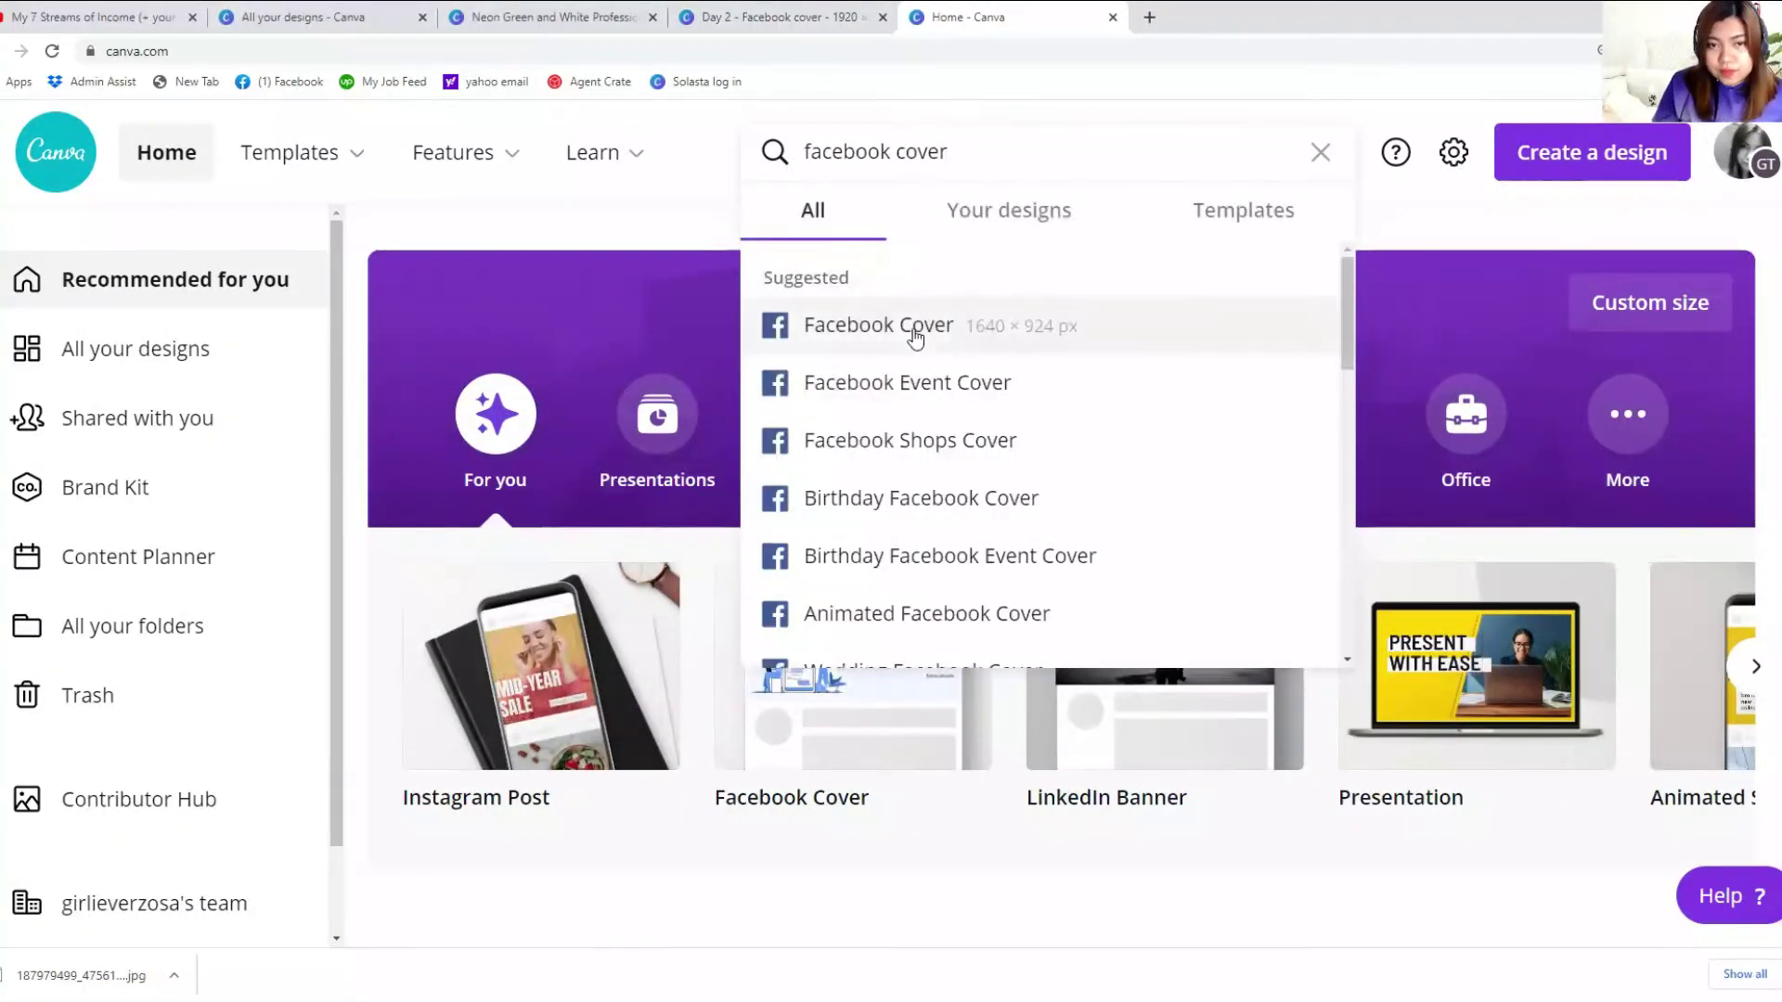
{"action": "left_click", "coordinate": [913, 332]}
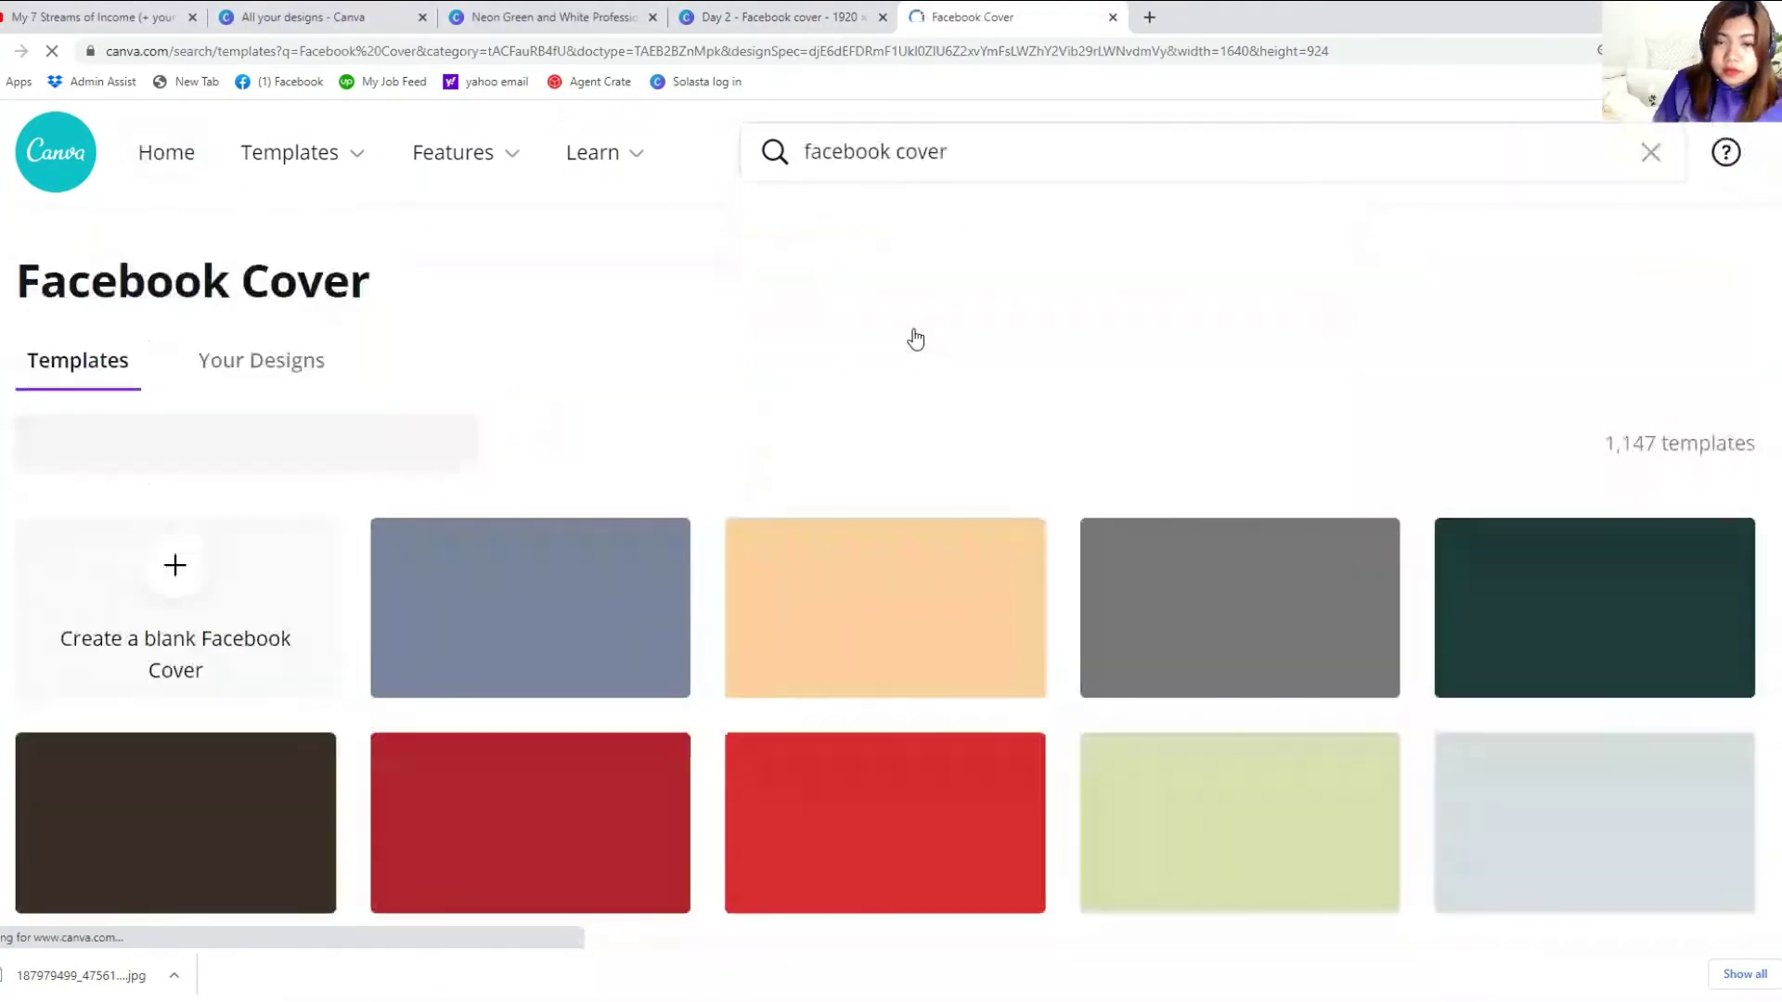
{"action": "left_click", "coordinate": [151, 632]}
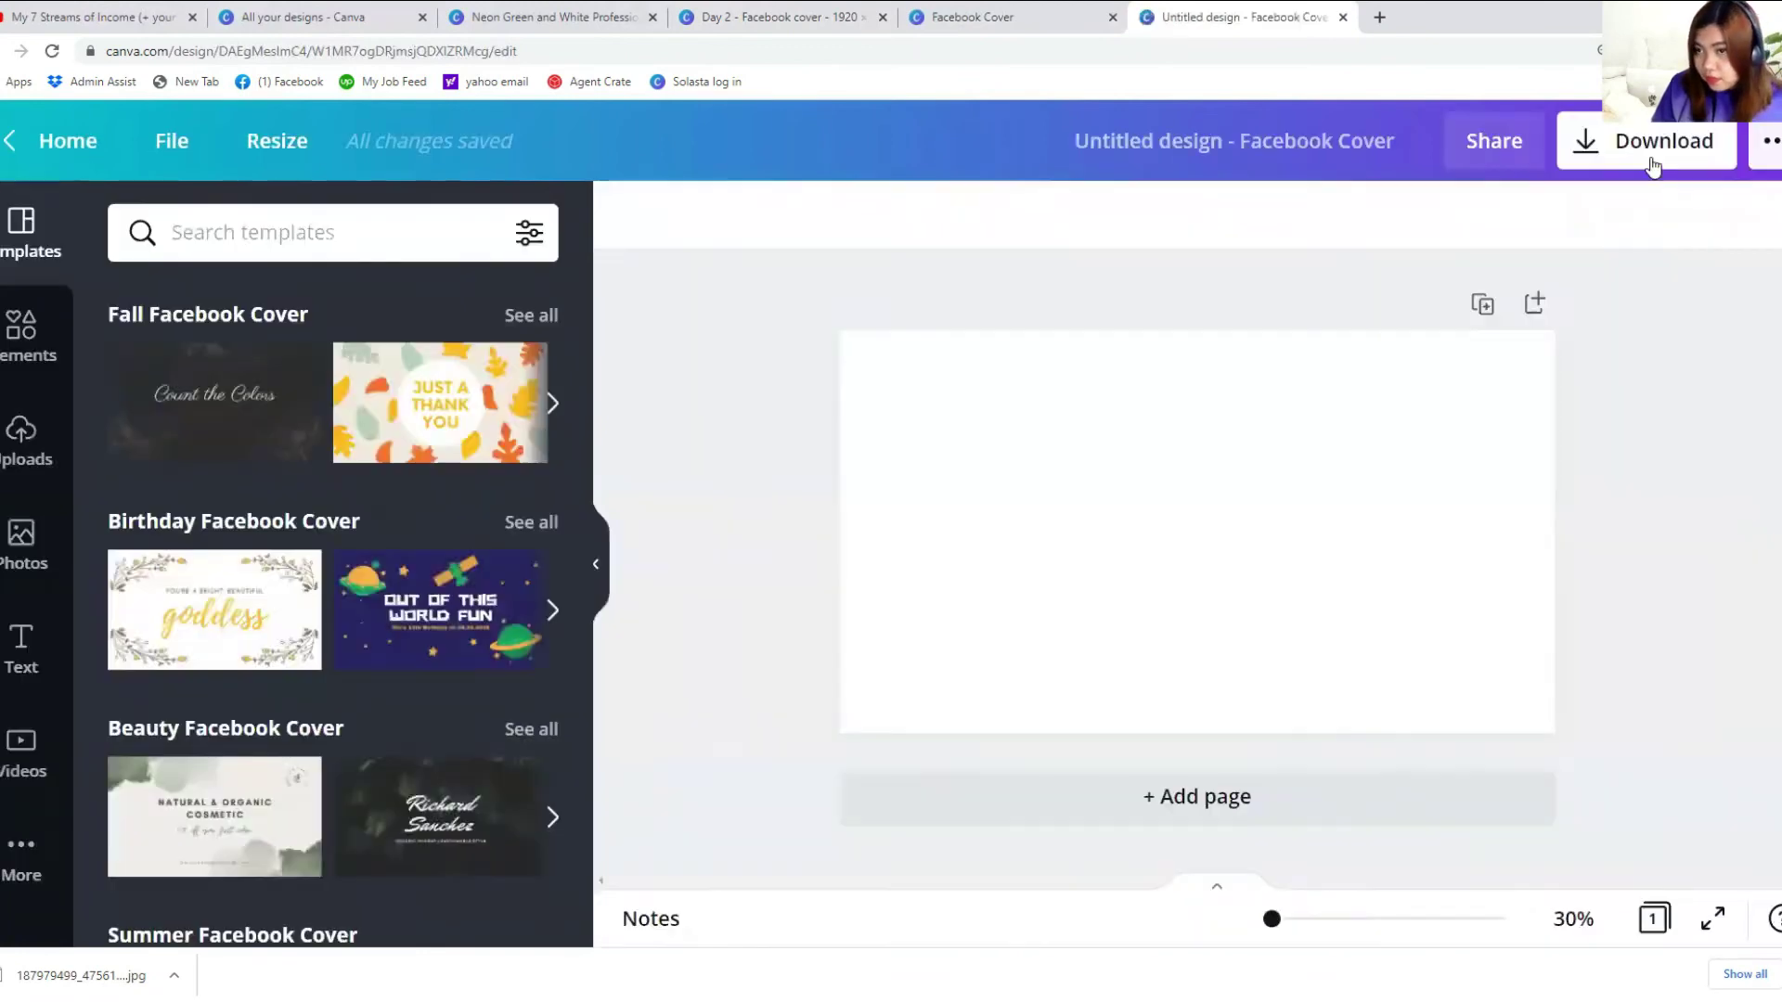
Step: Check the blank cover's pixel dimensions in the download options and return to the "Day 2 - Facebook cover" design
{"action": "left_click", "coordinate": [1652, 144]}
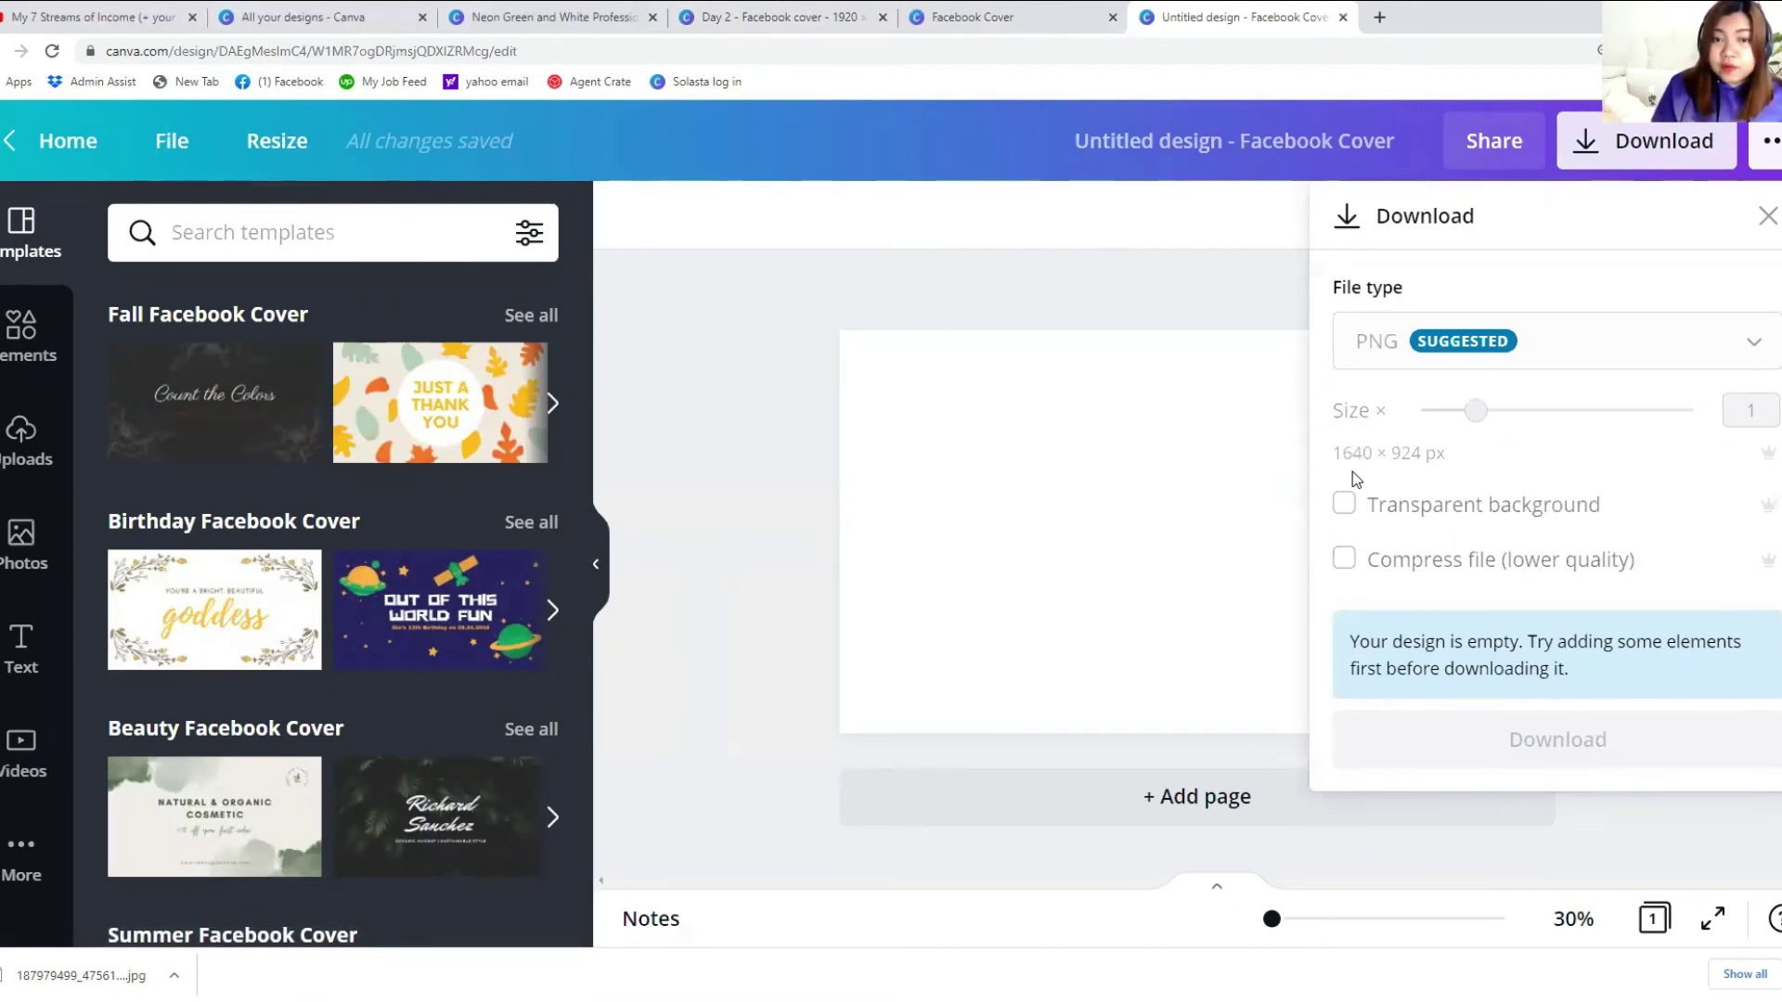
{"action": "left_click", "coordinate": [980, 456]}
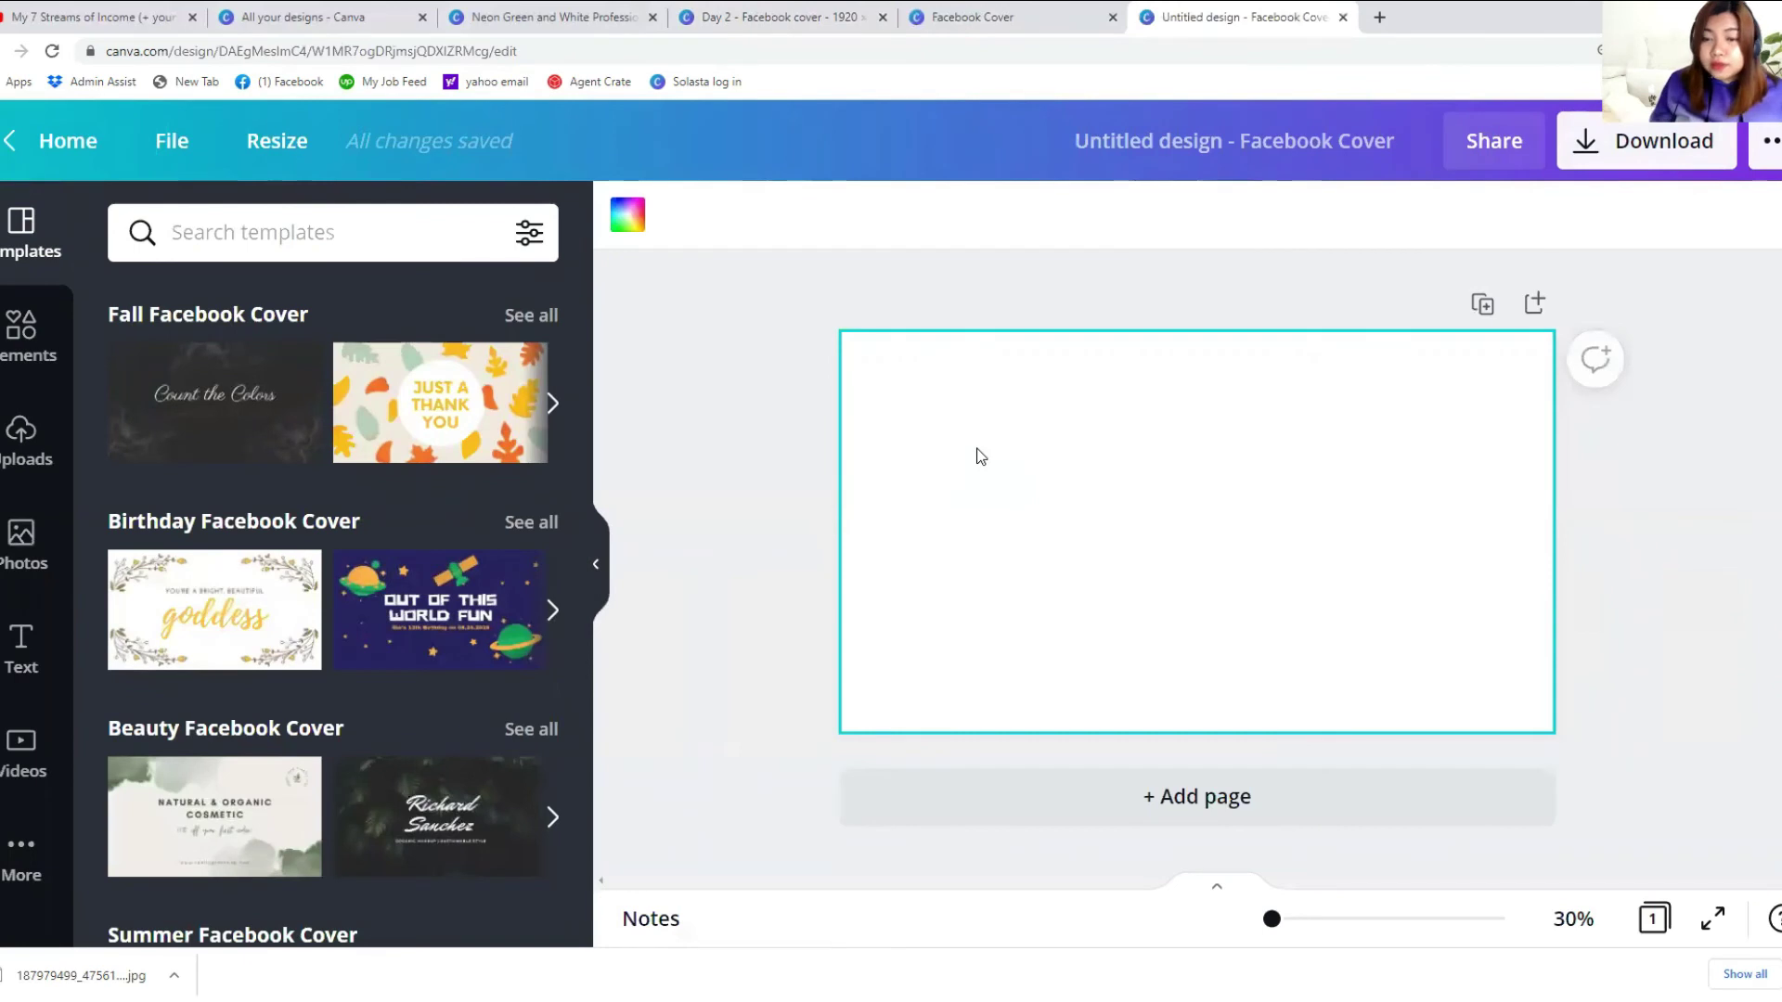
{"action": "key", "text": "ctrl+shift+Tab"}
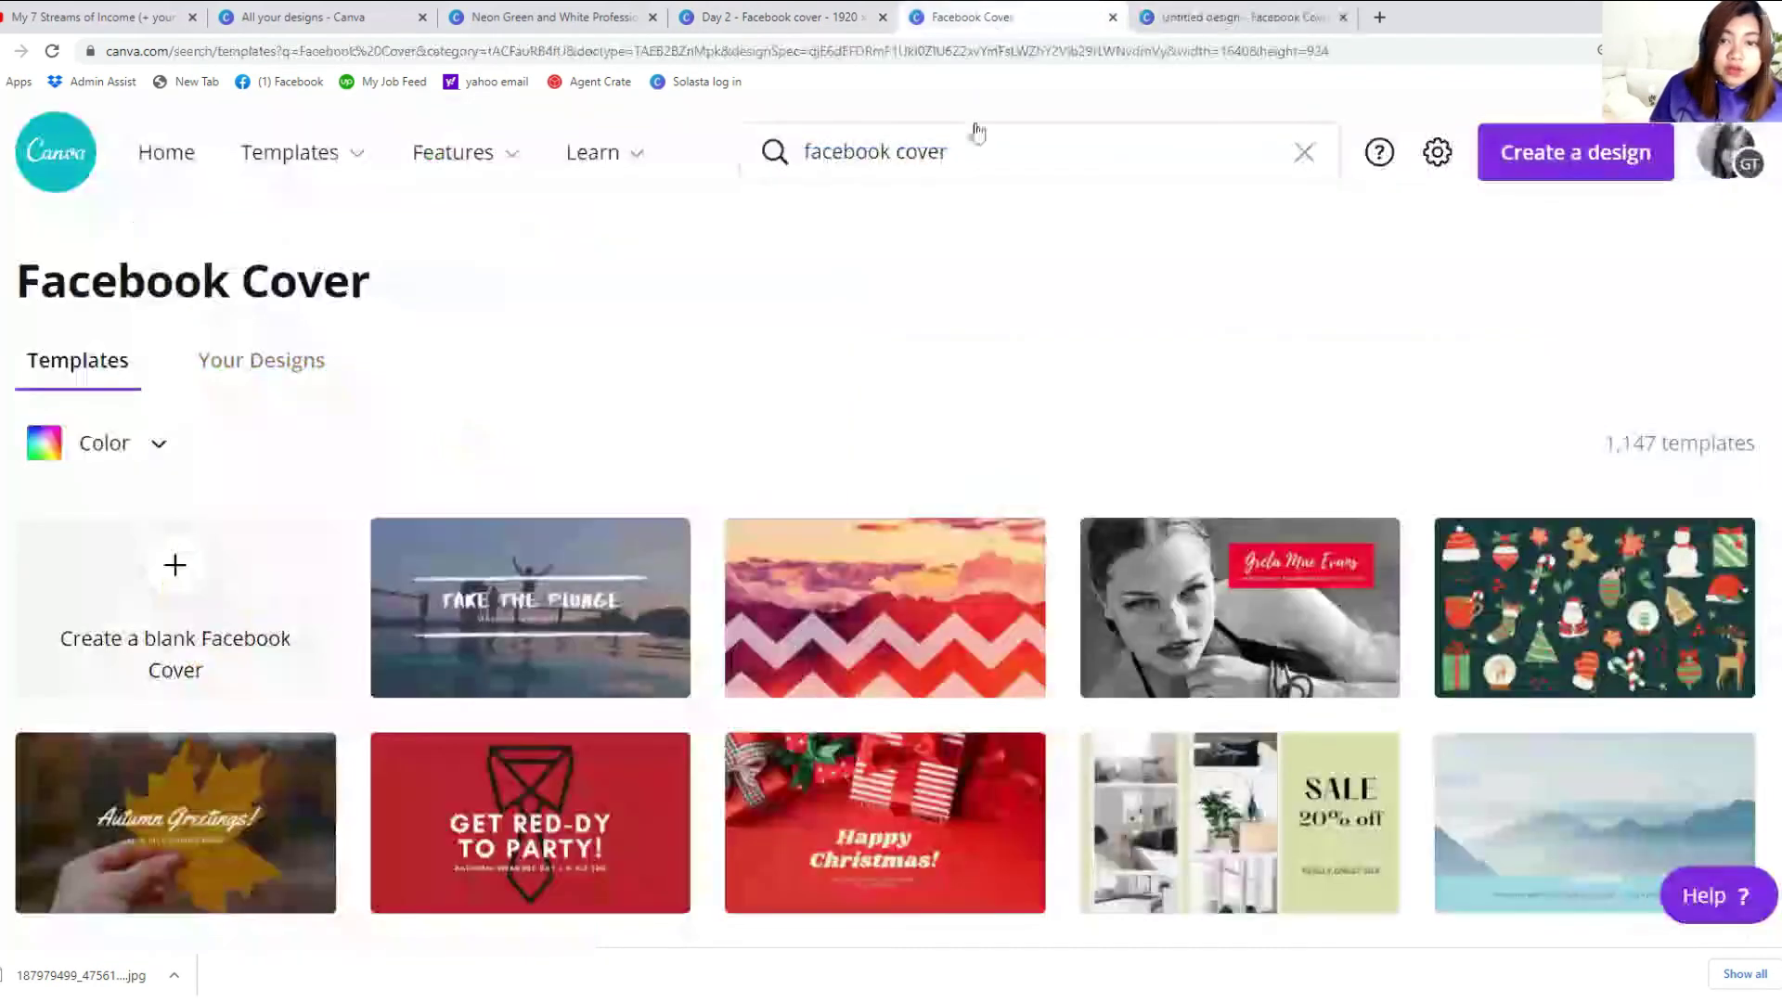
{"action": "key", "text": "ctrl+shift+Tab"}
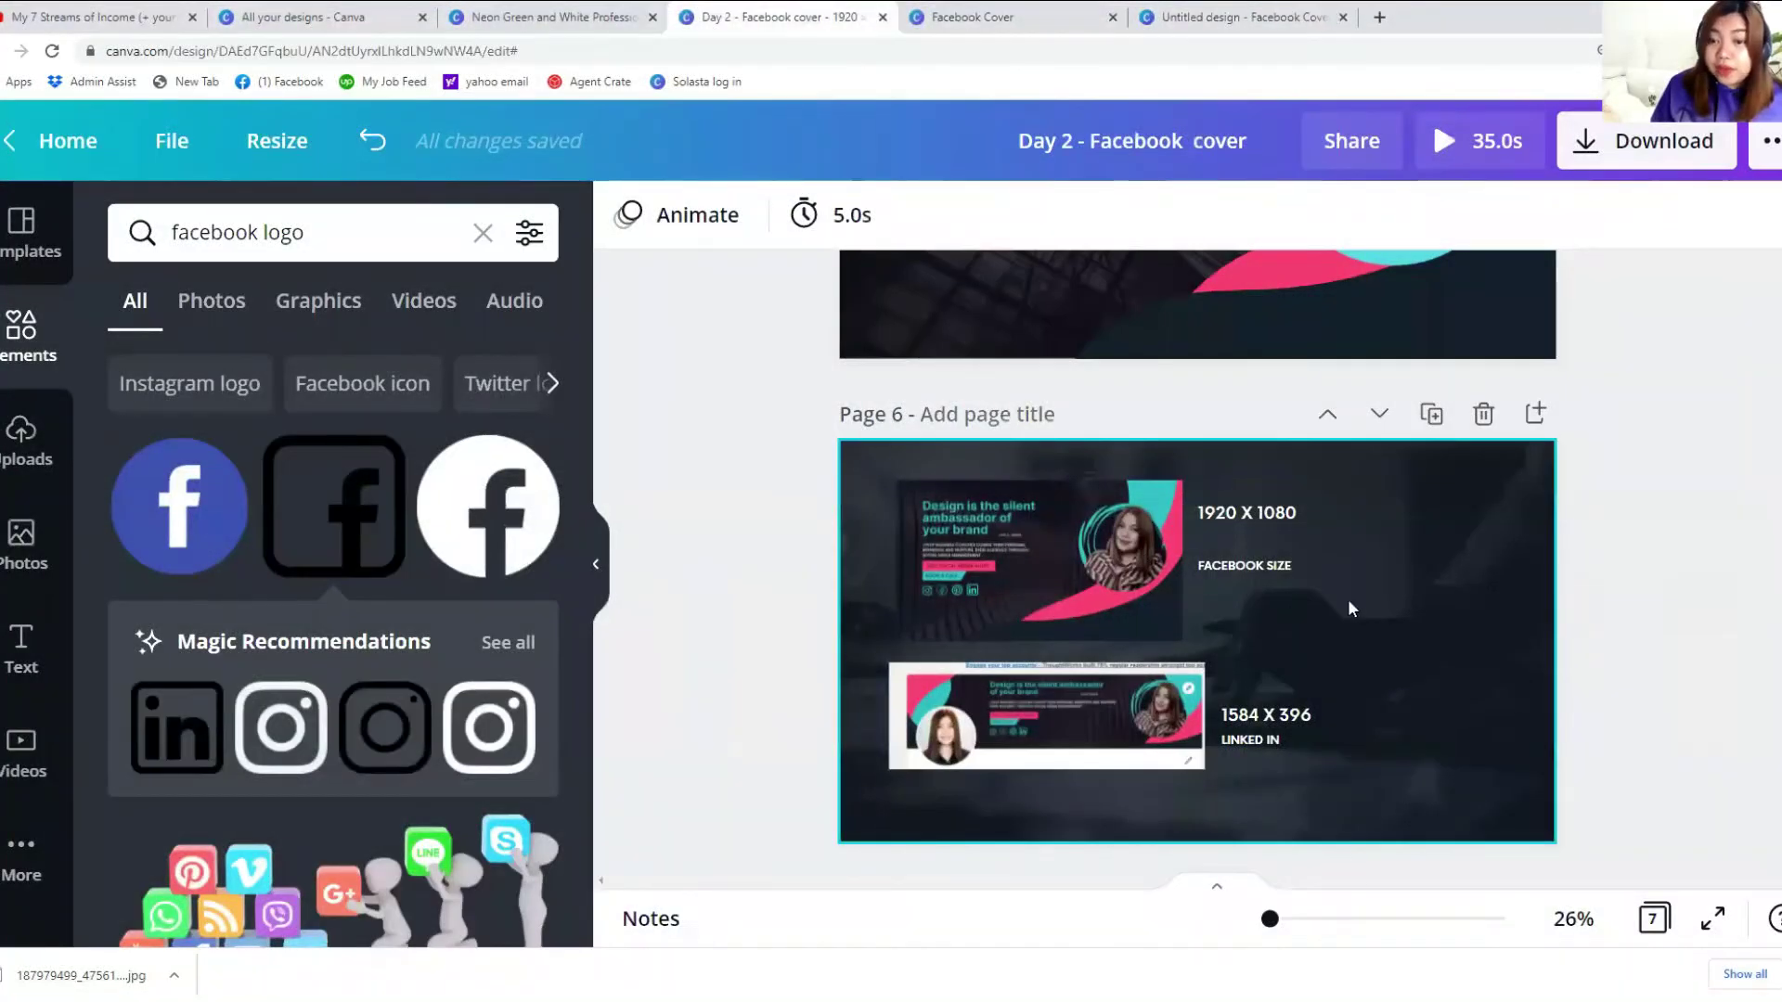
Step: Examine the Facebook size example and its dimension label on page 6
{"action": "left_click", "coordinate": [1363, 577]}
{"action": "left_click", "coordinate": [1062, 554]}
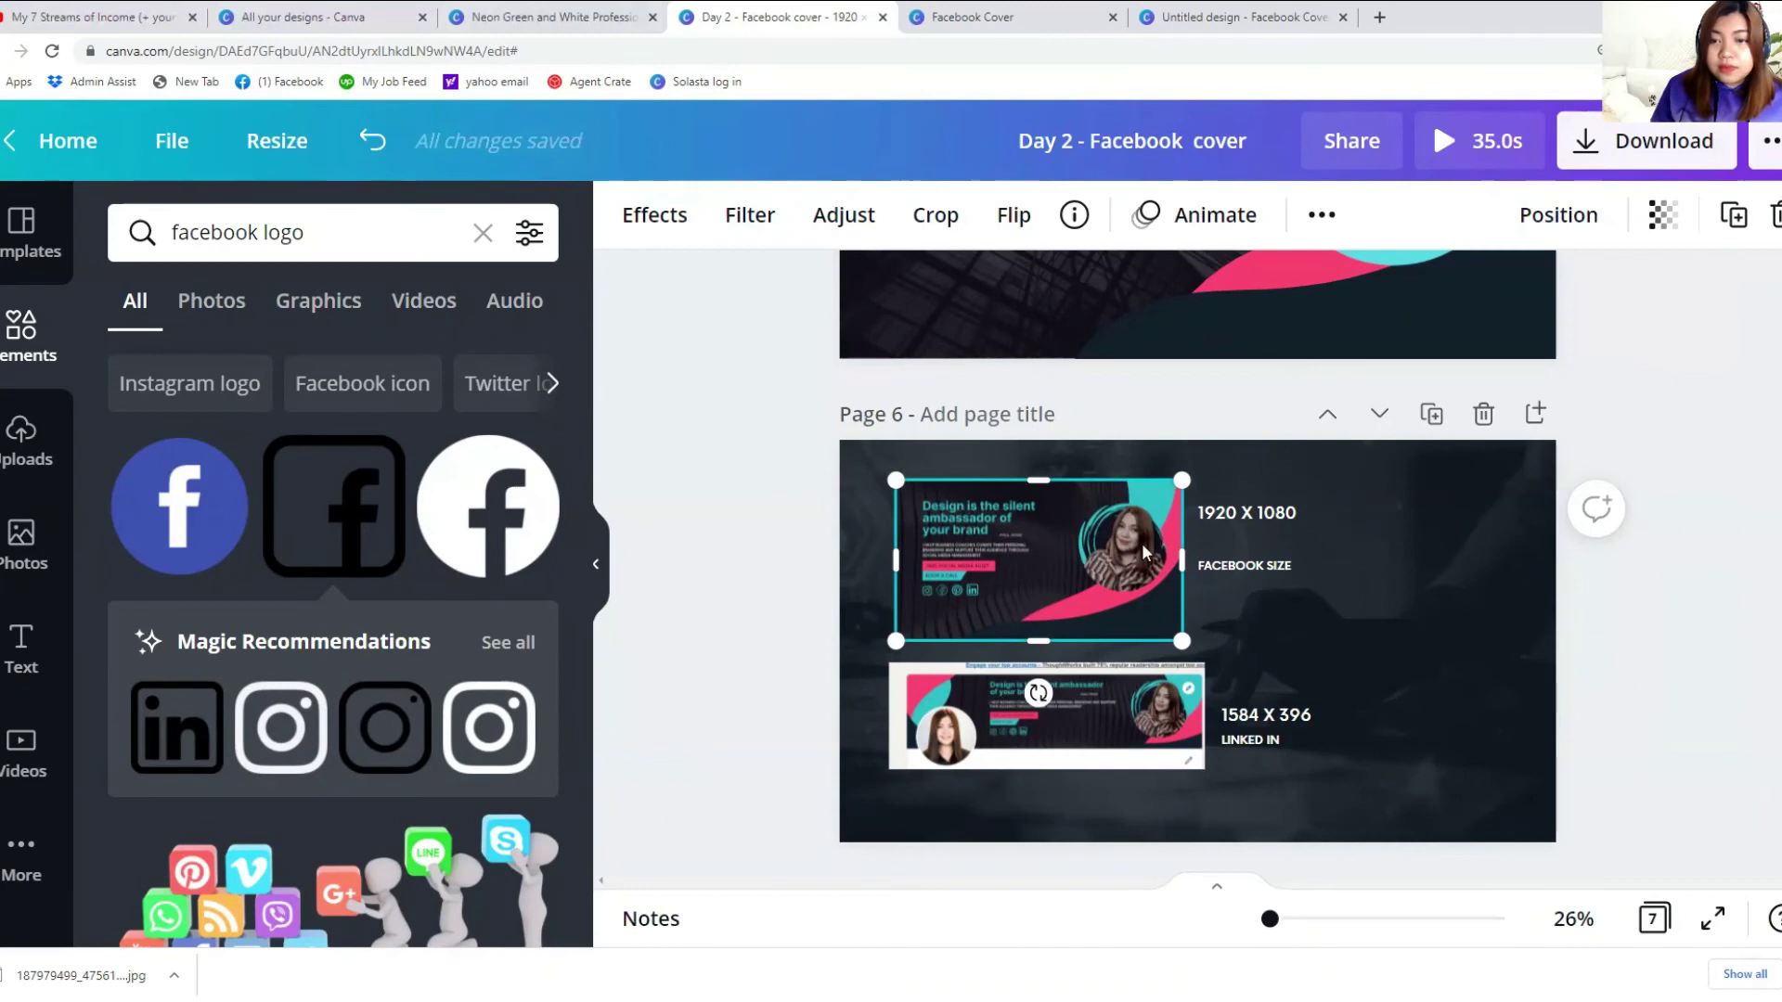
{"action": "left_click", "coordinate": [1305, 575]}
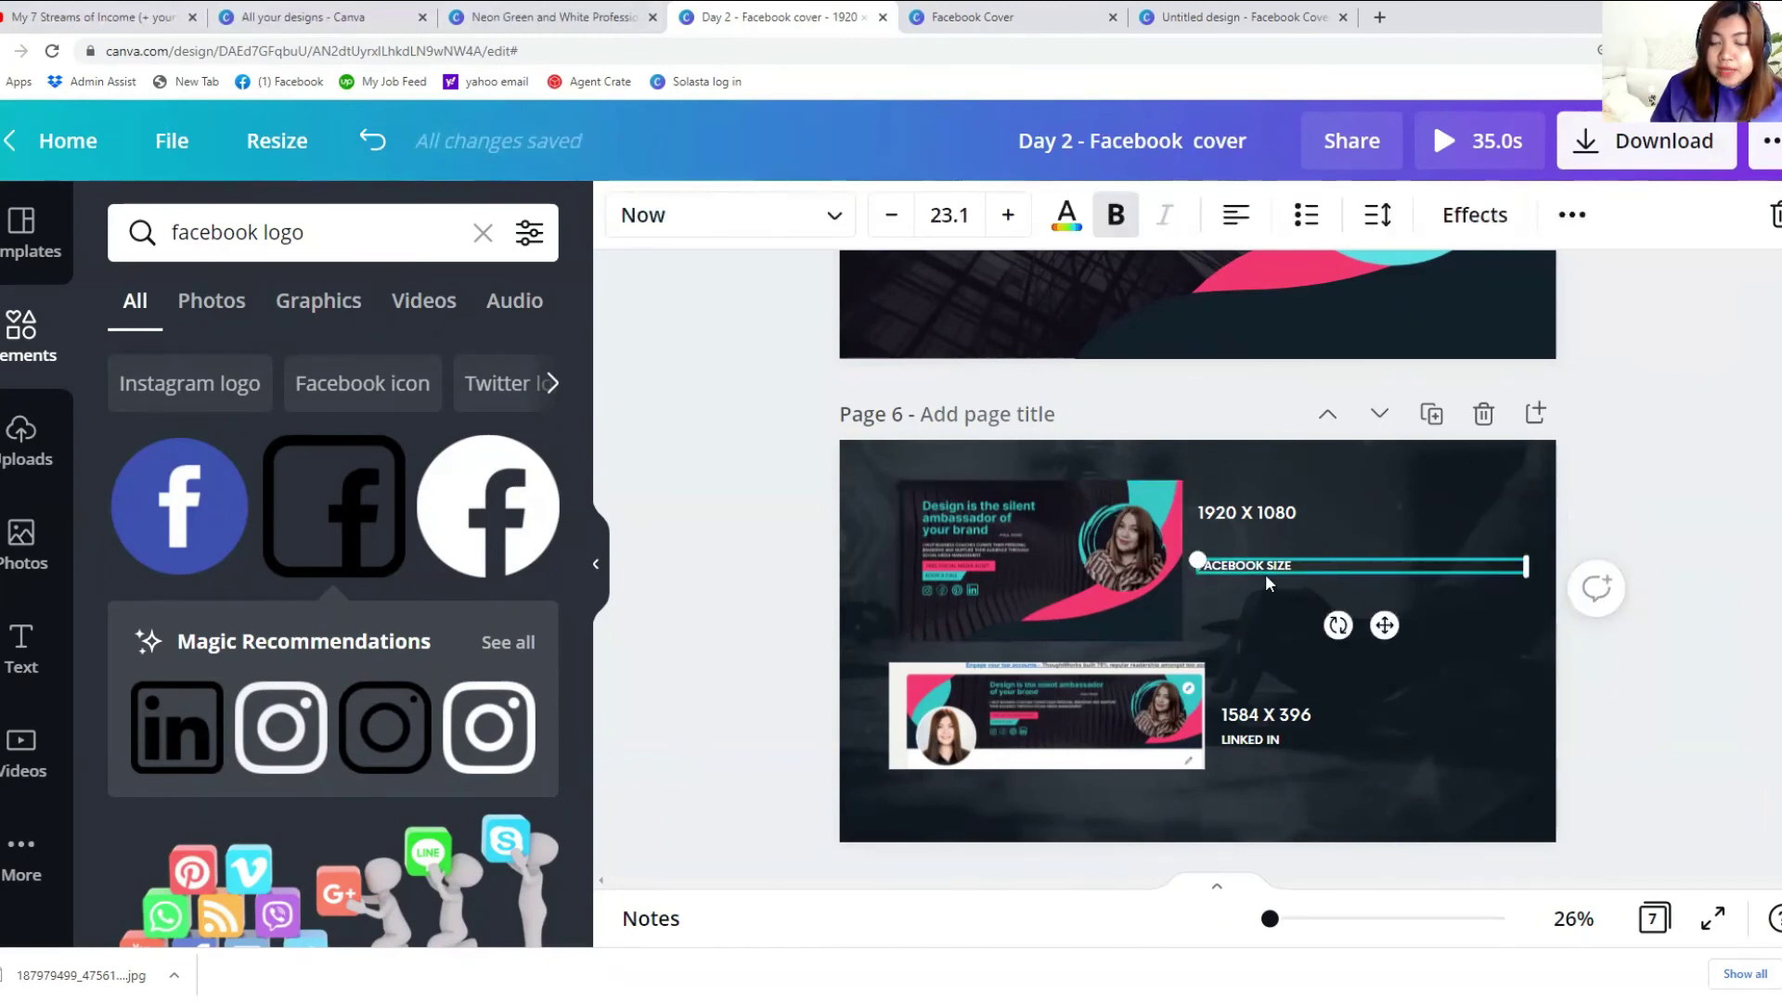
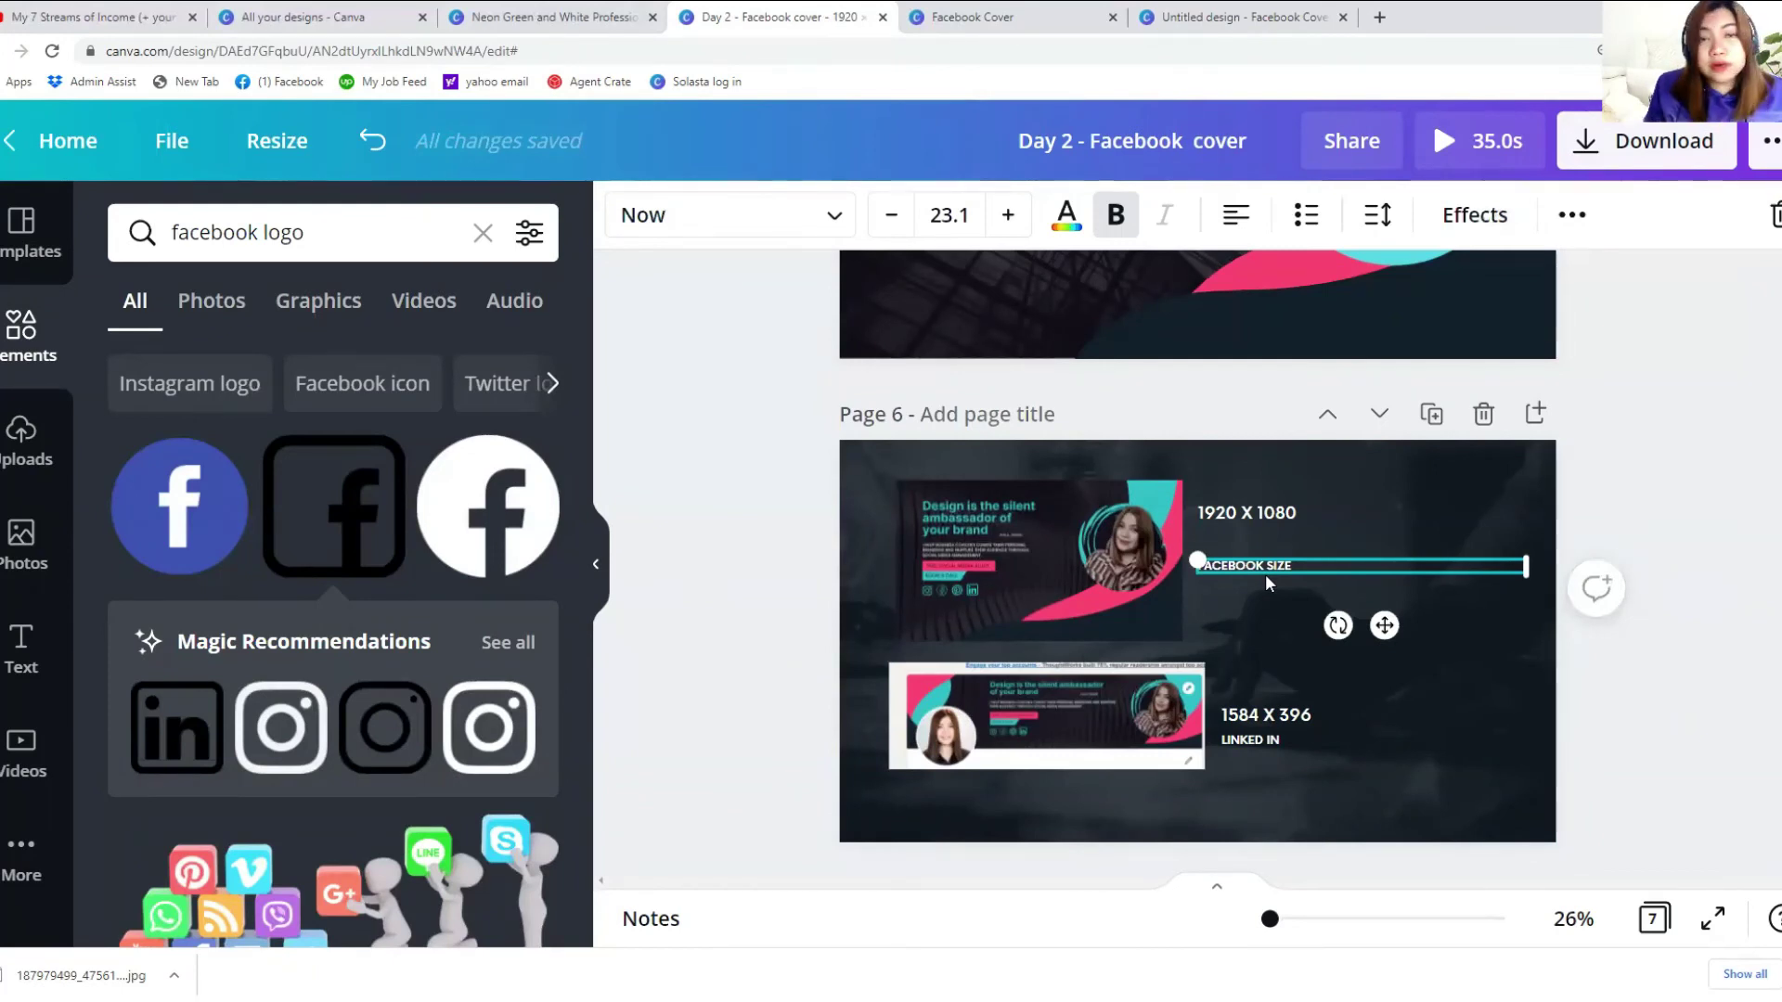
{"action": "left_click", "coordinate": [1059, 615]}
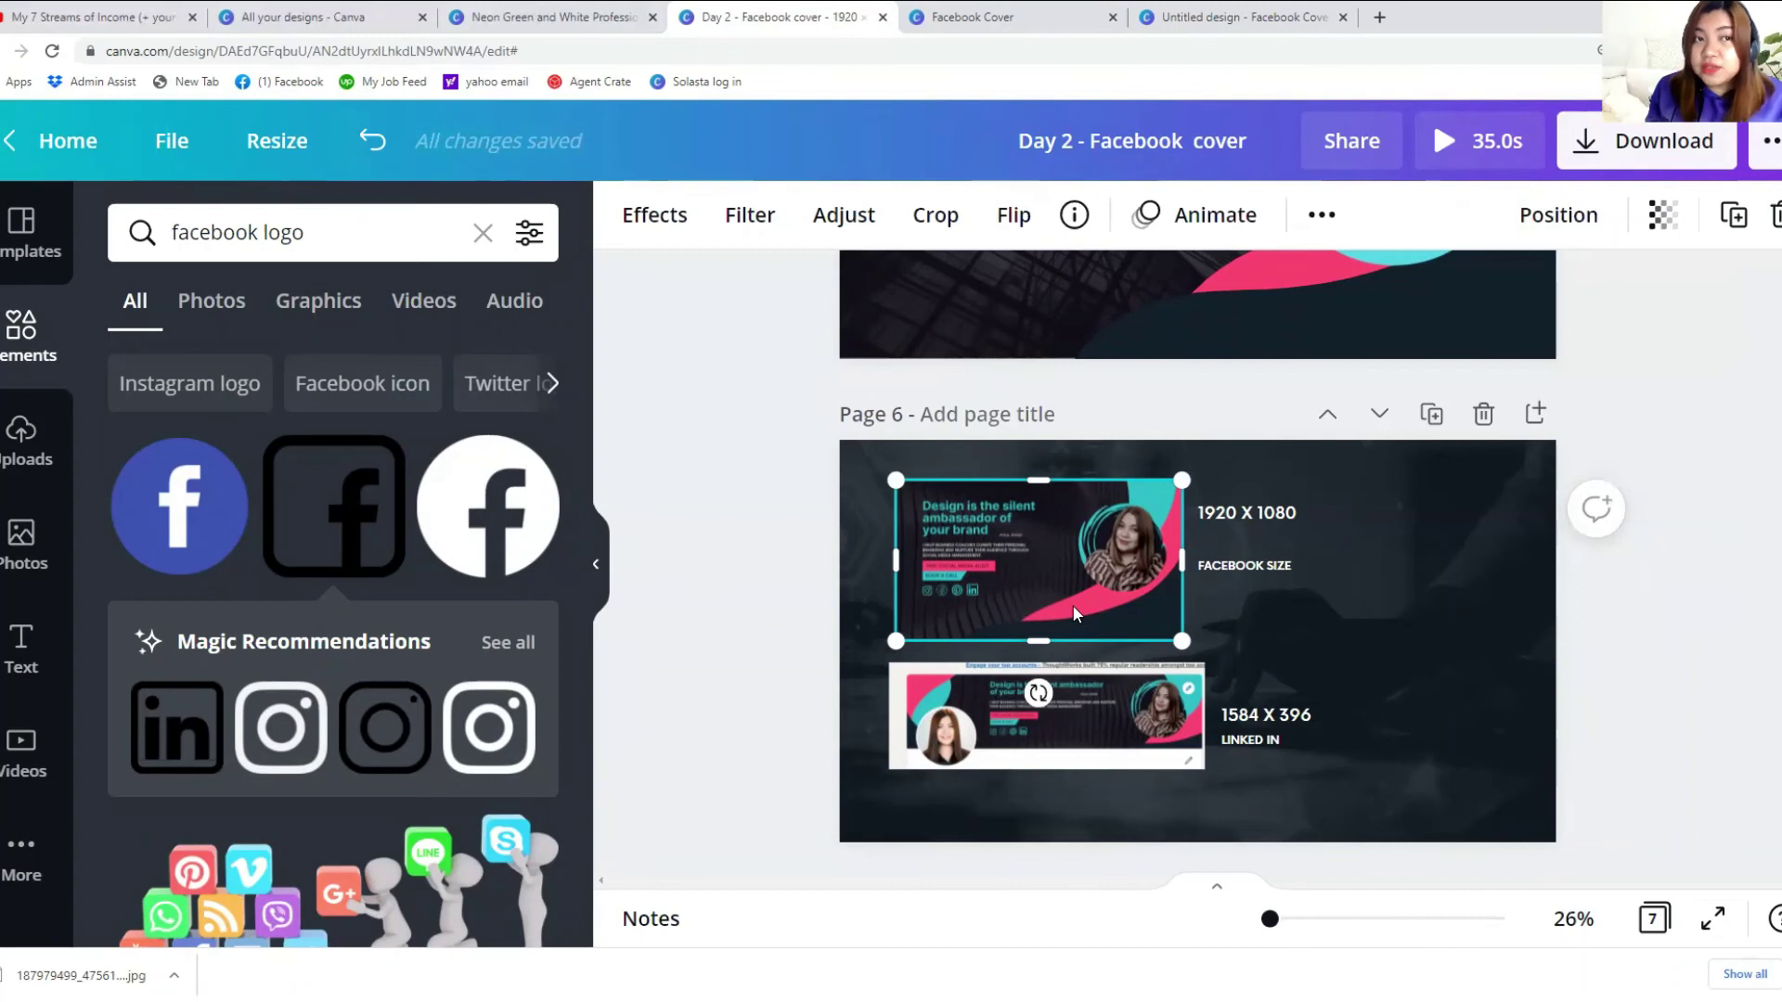
Step: Compare the finished cover layouts on pages 4 and 5 with the Facebook and LinkedIn size examples on page 6
{"action": "scroll", "coordinate": [1218, 620], "scroll_direction": "up", "scroll_amount": 10}
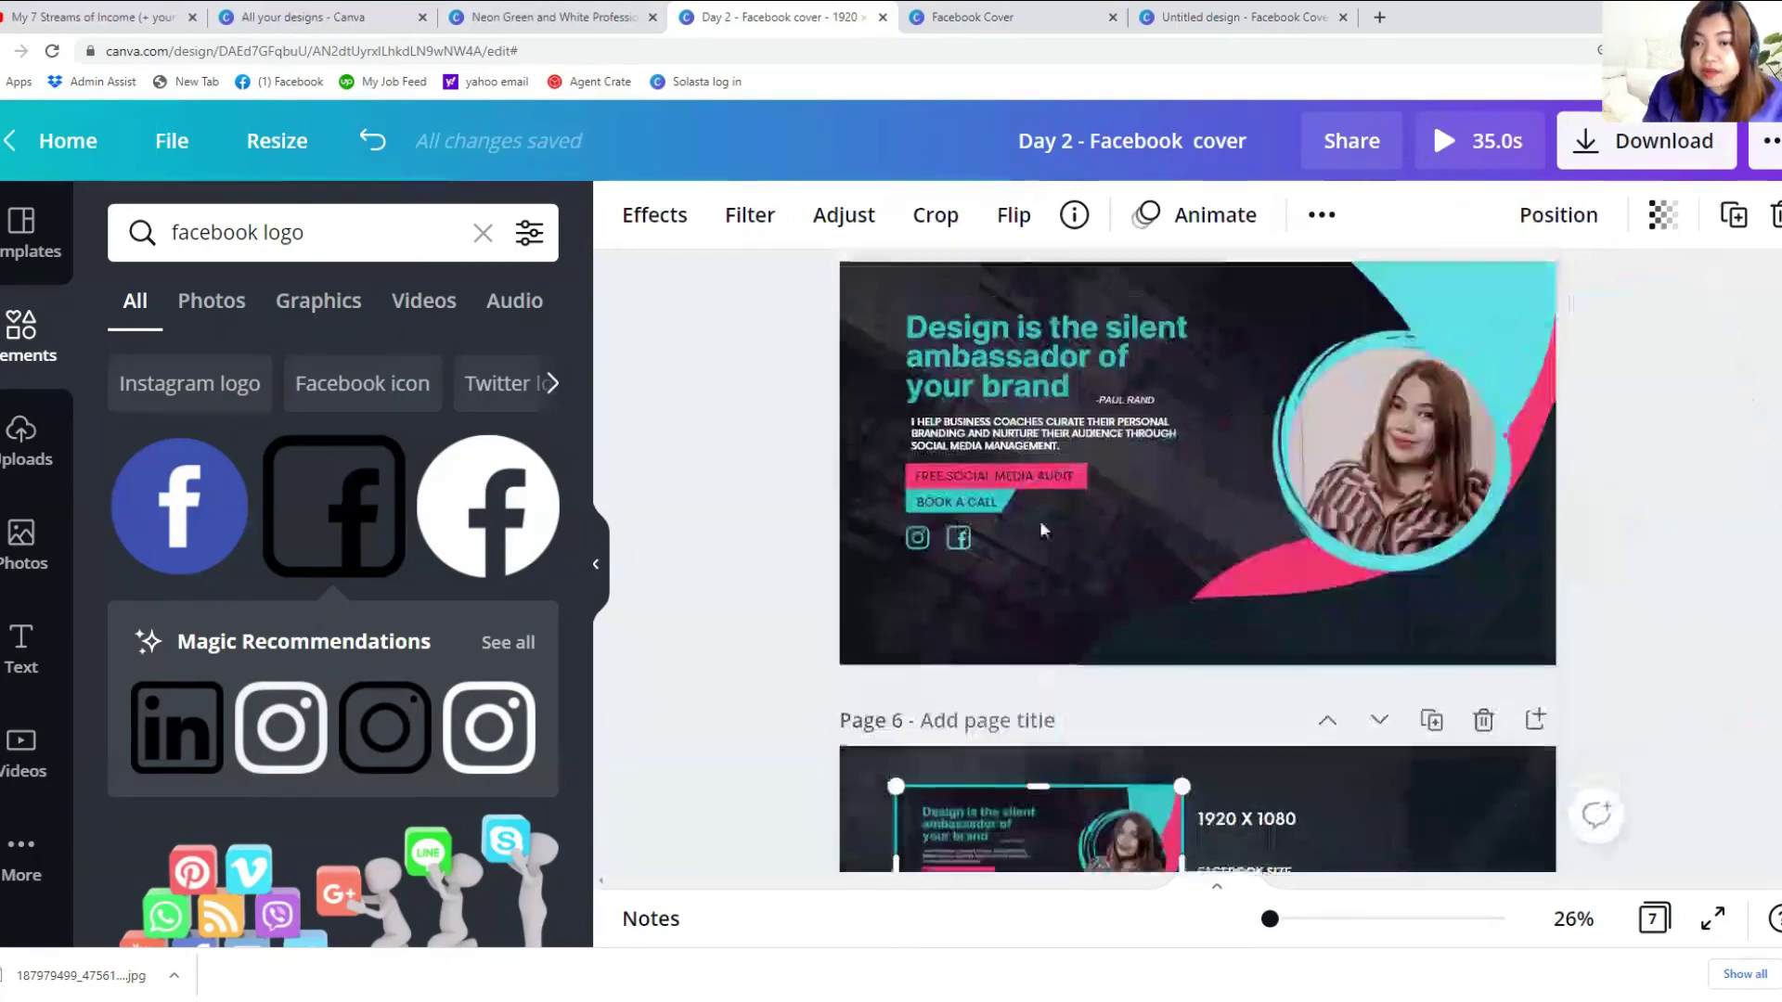
{"action": "scroll", "coordinate": [1500, 539], "scroll_direction": "down", "scroll_amount": 2}
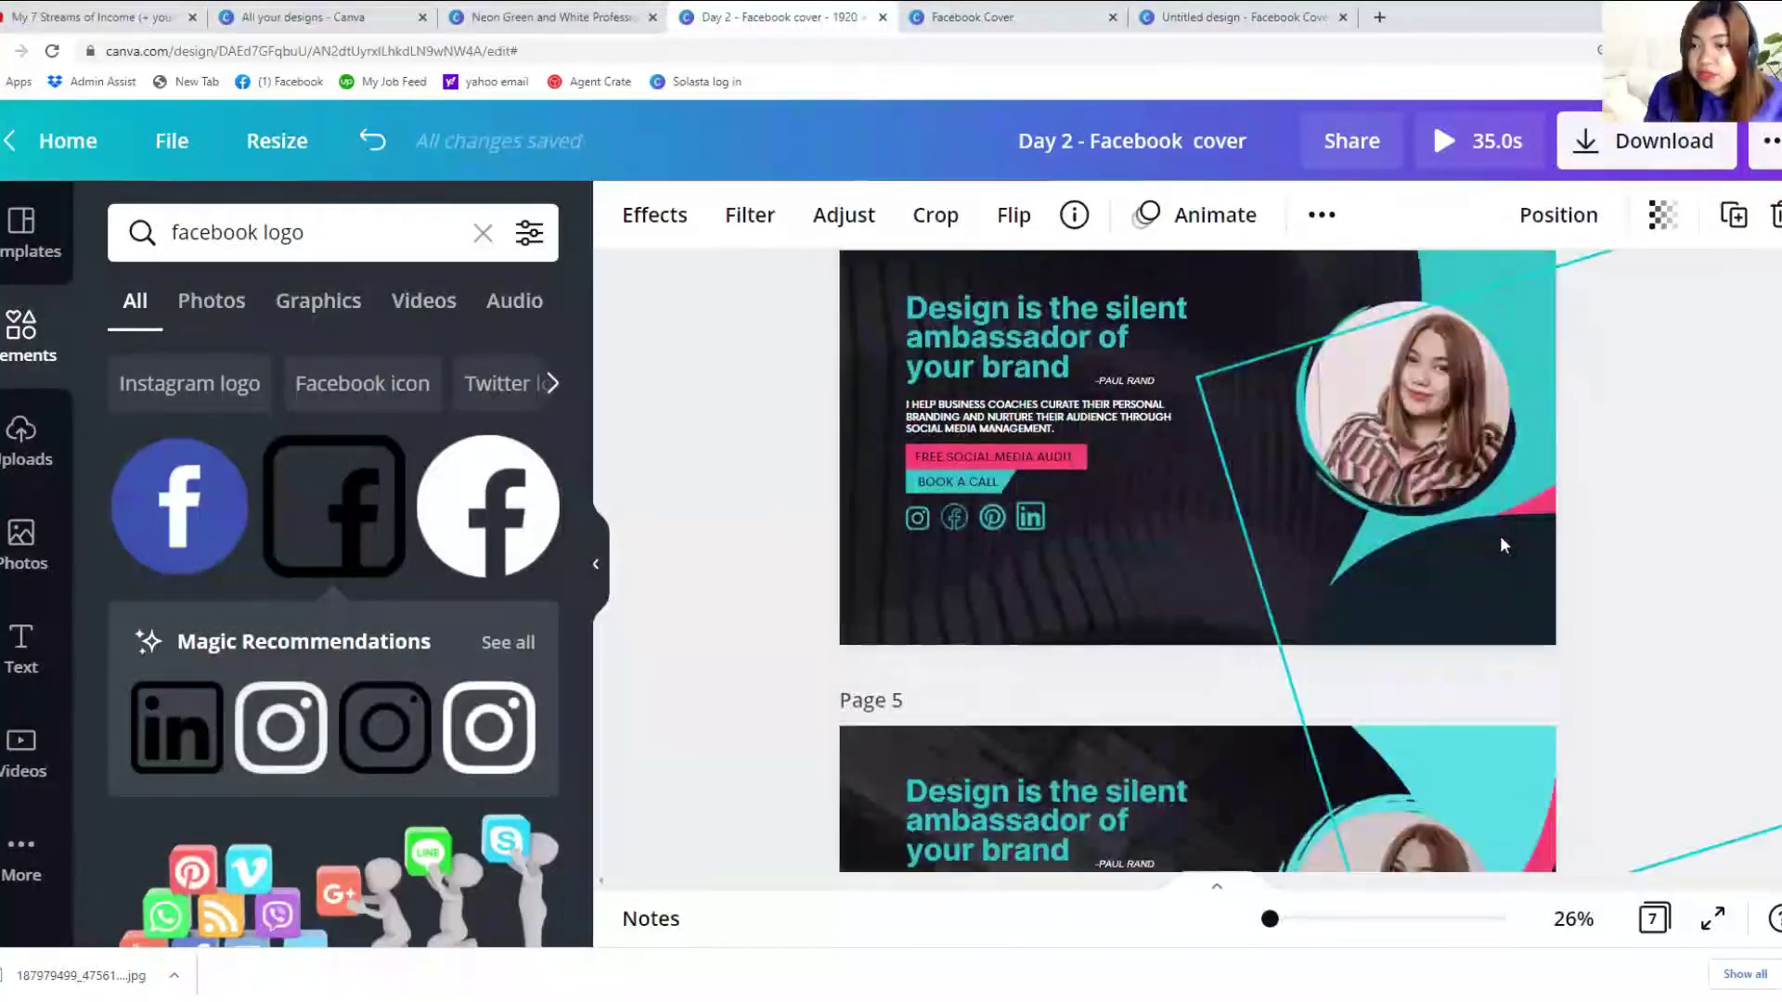
{"action": "scroll", "coordinate": [1561, 384], "scroll_direction": "down", "scroll_amount": 1}
{"action": "scroll", "coordinate": [1561, 350], "scroll_direction": "up", "scroll_amount": 1}
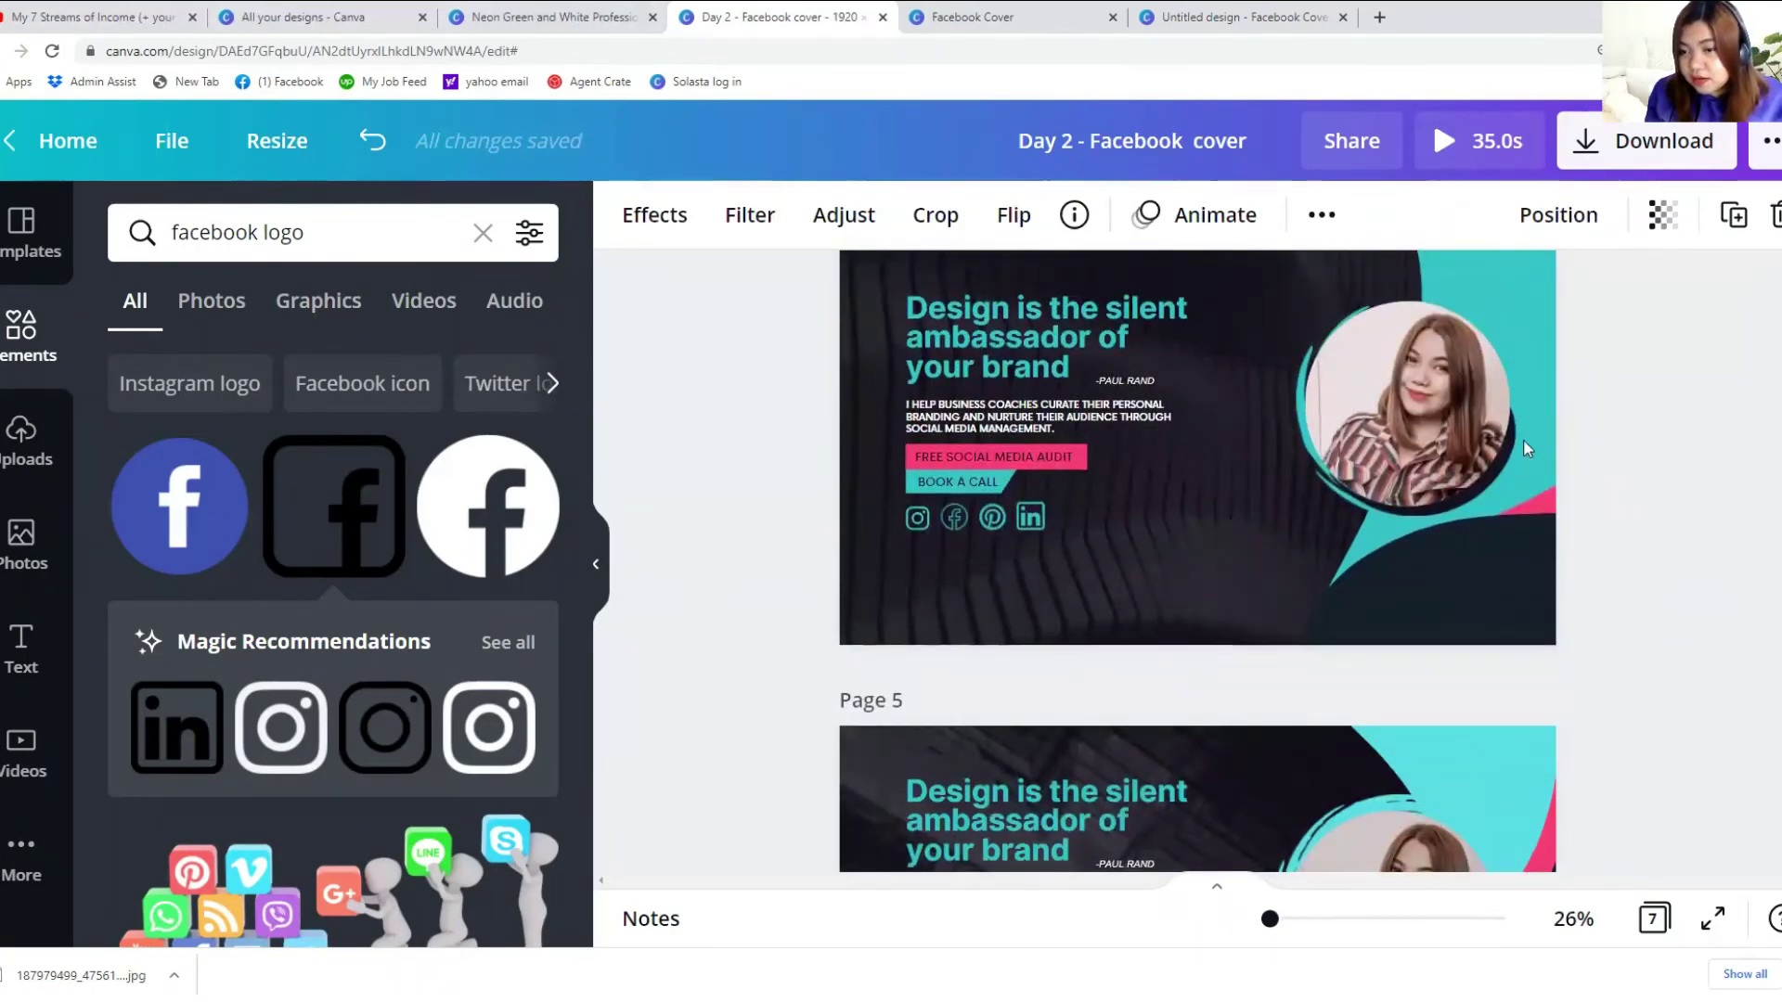
{"action": "scroll", "coordinate": [1523, 439], "scroll_direction": "up", "scroll_amount": 1}
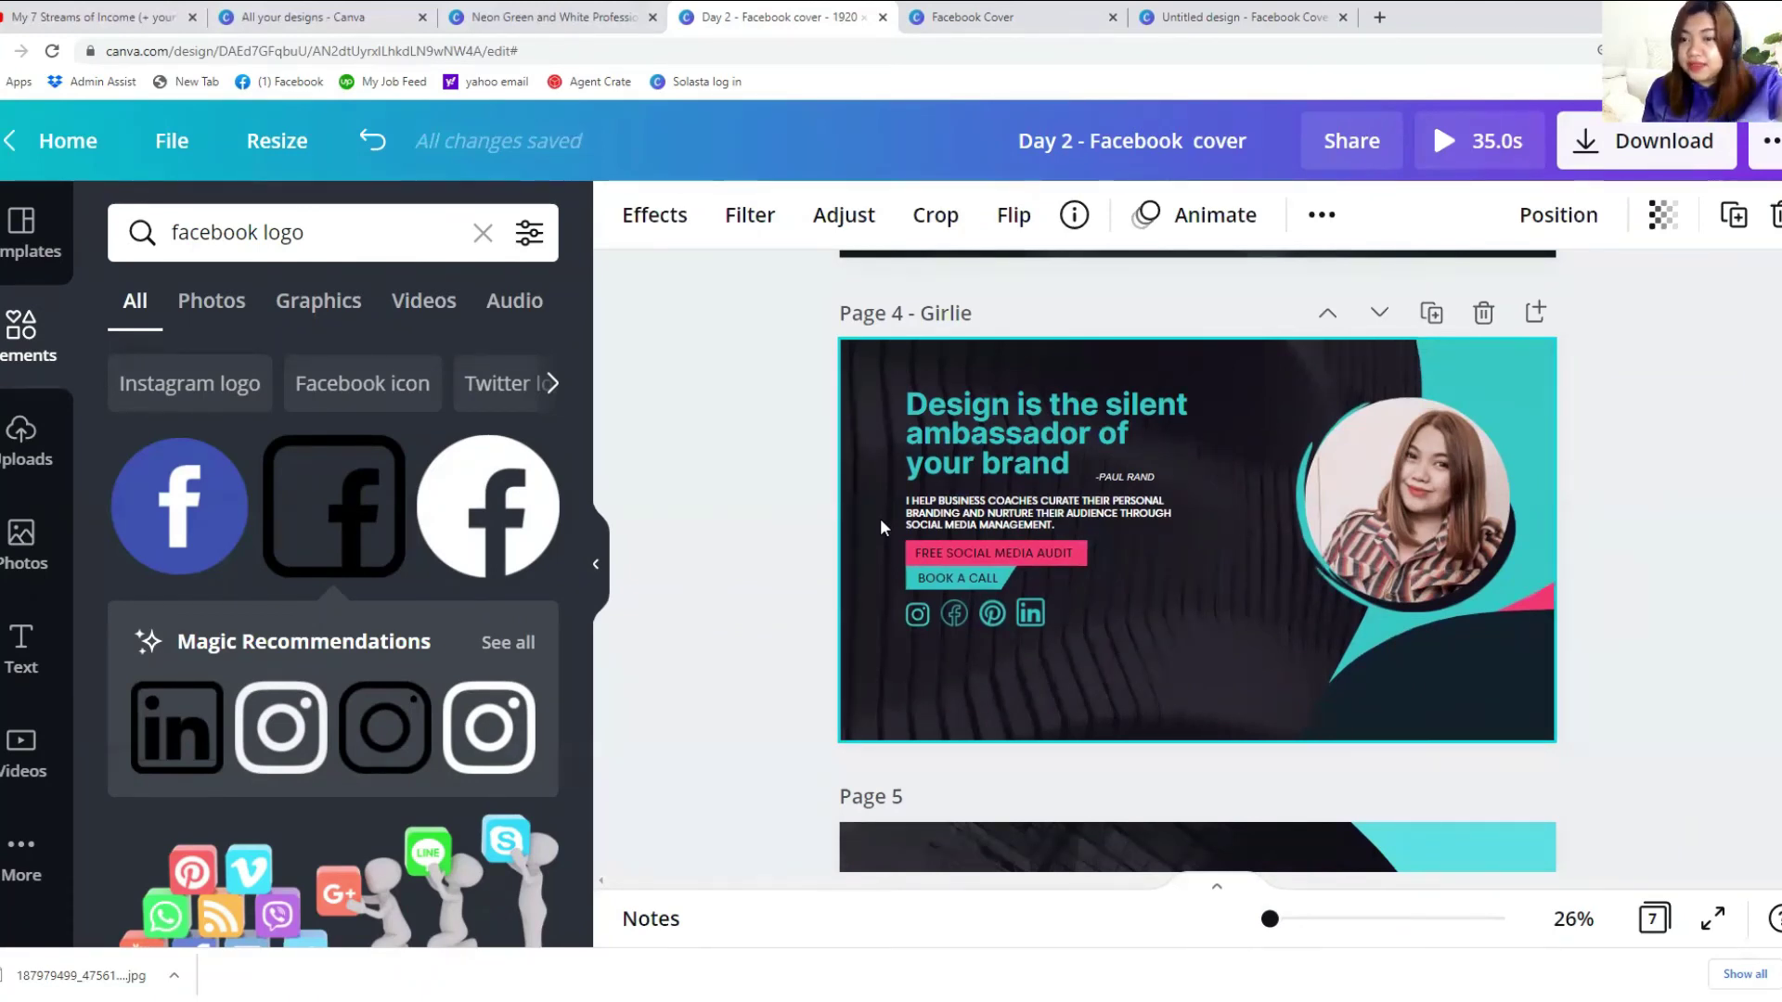
{"action": "scroll", "coordinate": [880, 518], "scroll_direction": "down", "scroll_amount": 5}
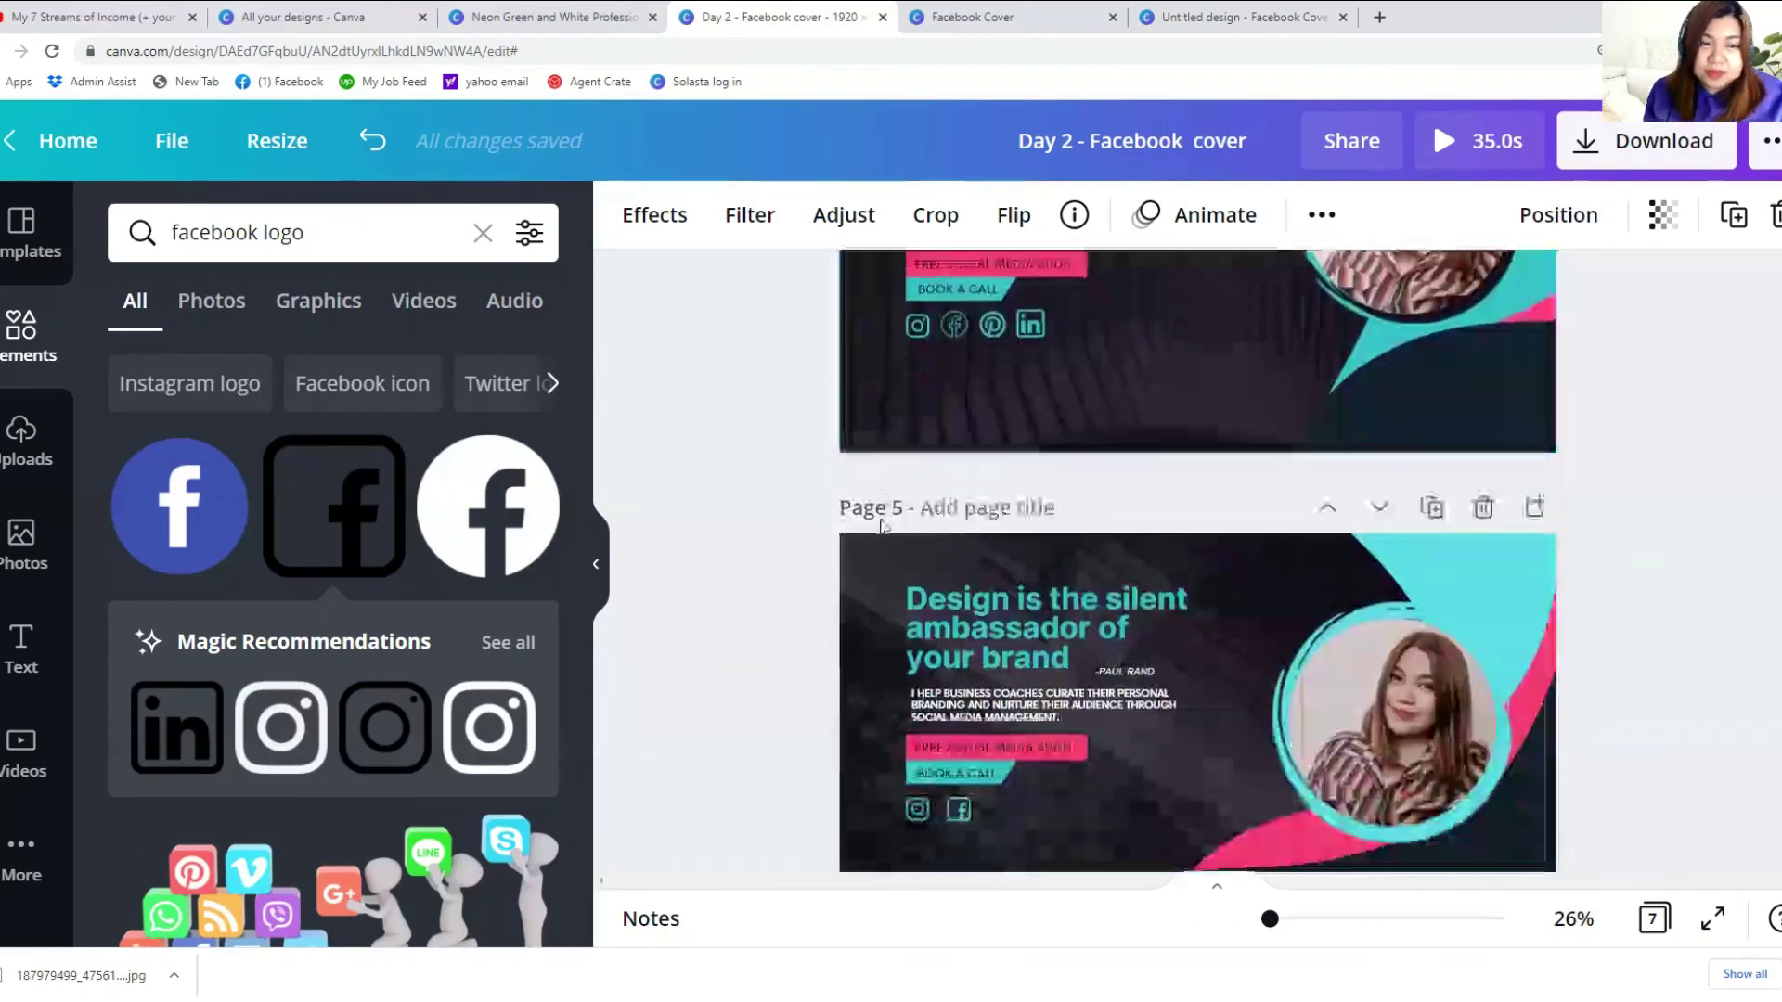
{"action": "scroll", "coordinate": [879, 517], "scroll_direction": "down", "scroll_amount": 6}
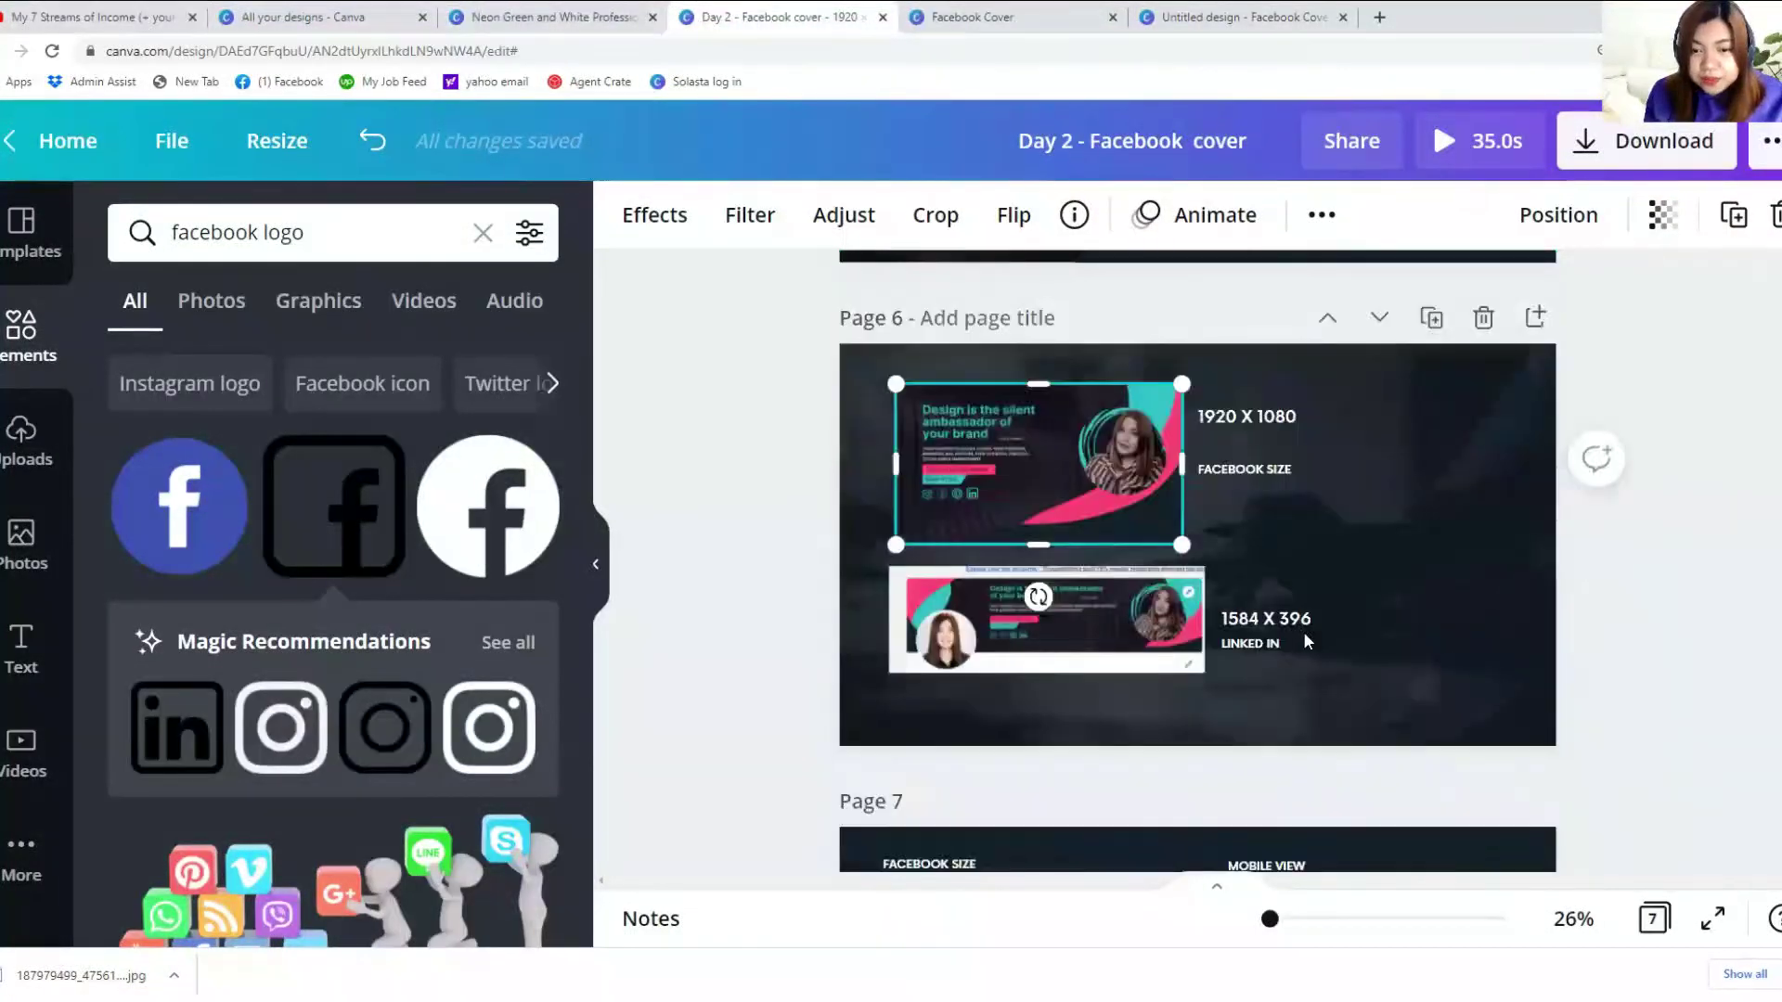
{"action": "scroll", "coordinate": [1023, 505], "scroll_direction": "up", "scroll_amount": 1}
{"action": "scroll", "coordinate": [860, 581], "scroll_direction": "up", "scroll_amount": 5}
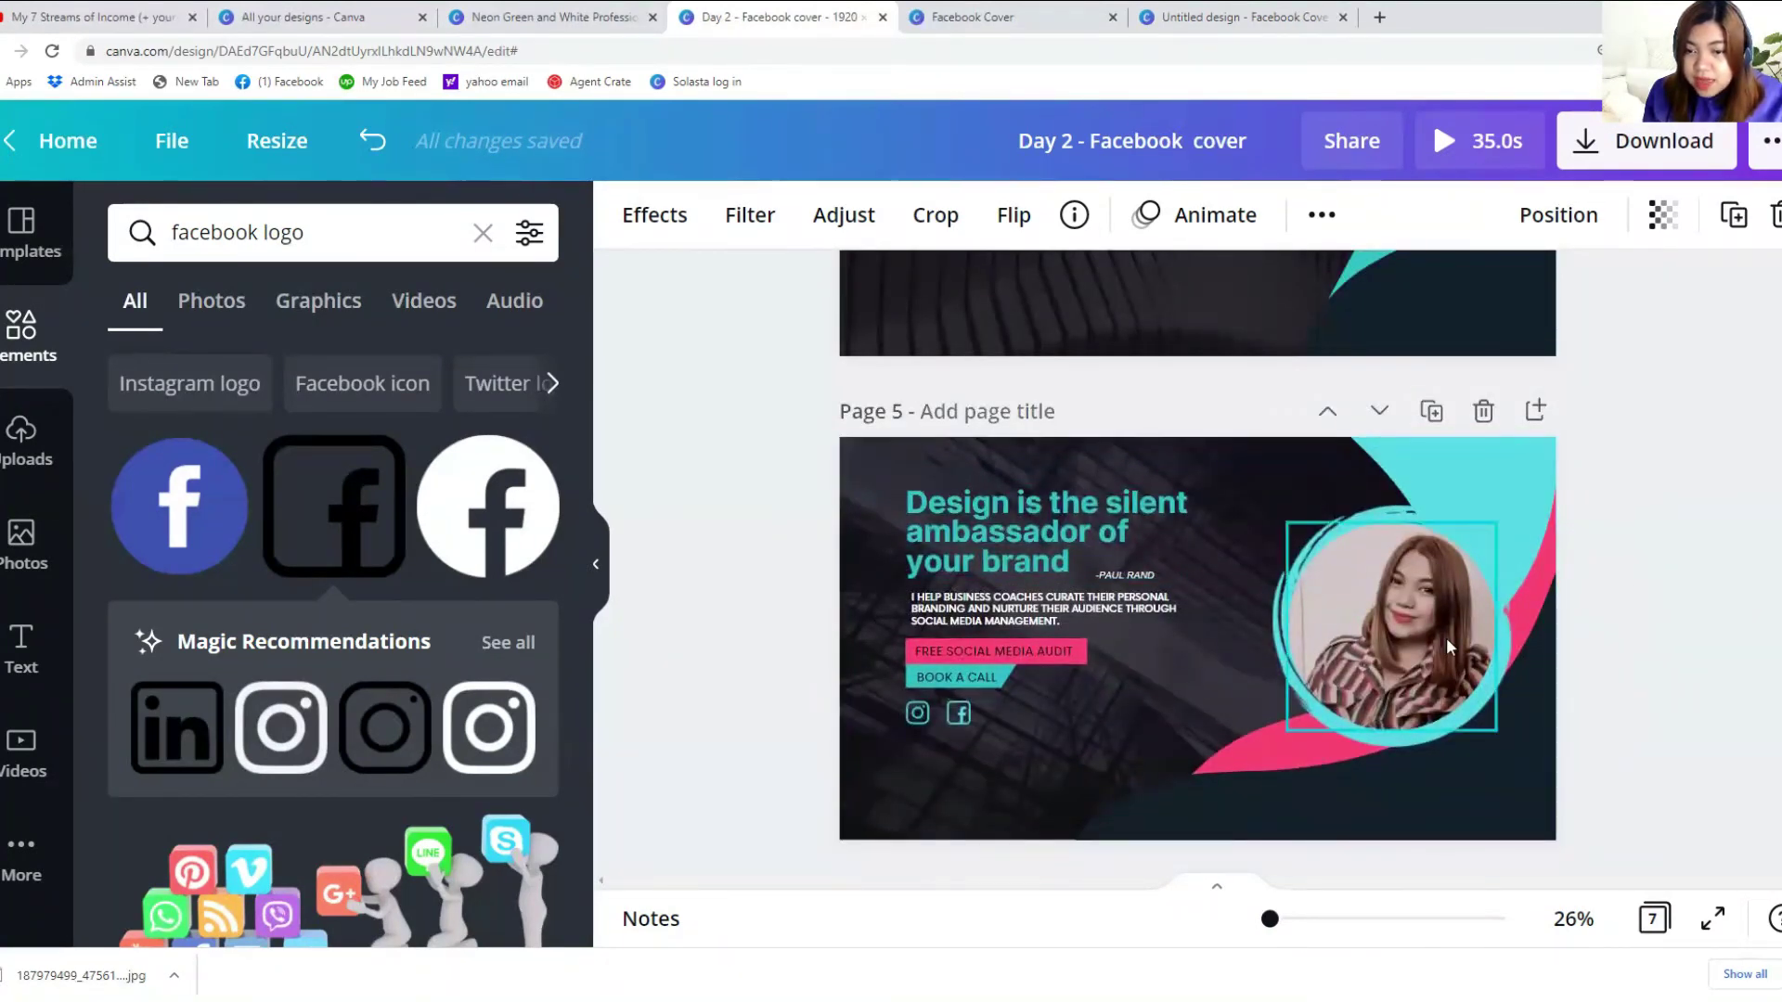
Step: Examine the Facebook and LinkedIn size examples on page 6 together with their dimension labels
{"action": "scroll", "coordinate": [1446, 637], "scroll_direction": "down", "scroll_amount": 5}
{"action": "left_click", "coordinate": [1171, 529]}
{"action": "left_click", "coordinate": [1262, 524]}
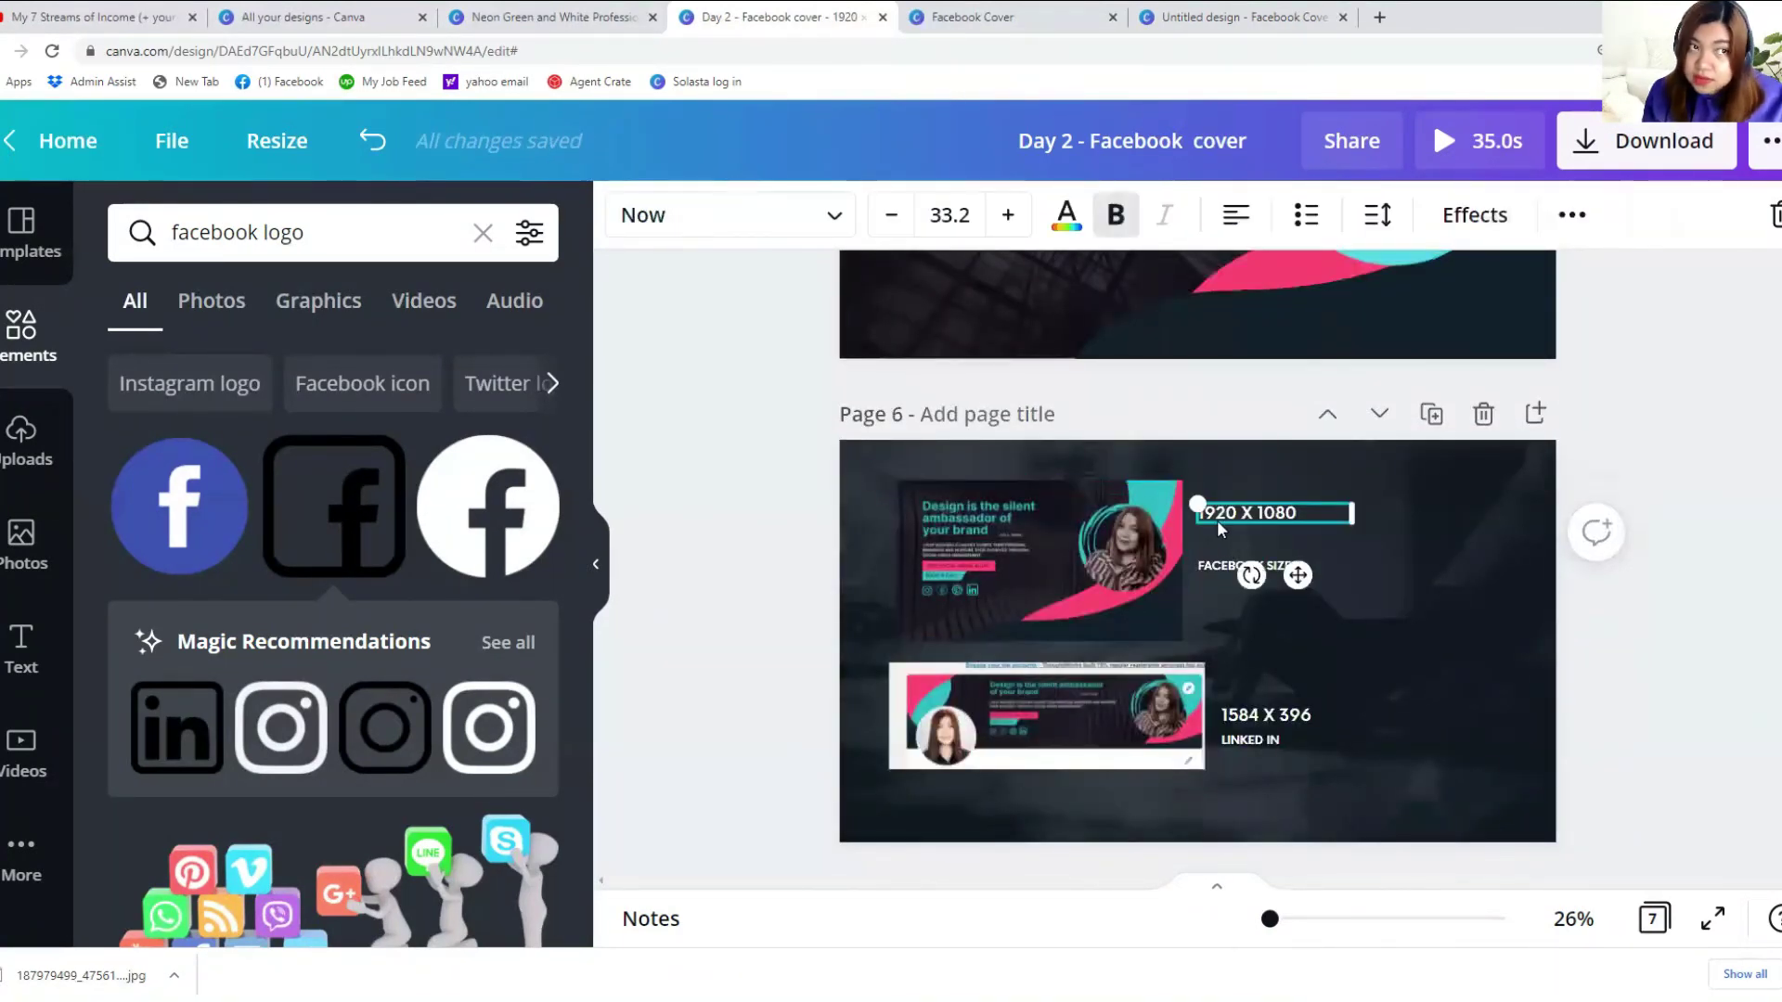
{"action": "scroll", "coordinate": [1217, 520], "scroll_direction": "down", "scroll_amount": 1}
{"action": "scroll", "coordinate": [1217, 555], "scroll_direction": "down", "scroll_amount": 1}
{"action": "left_click", "coordinate": [1355, 553]}
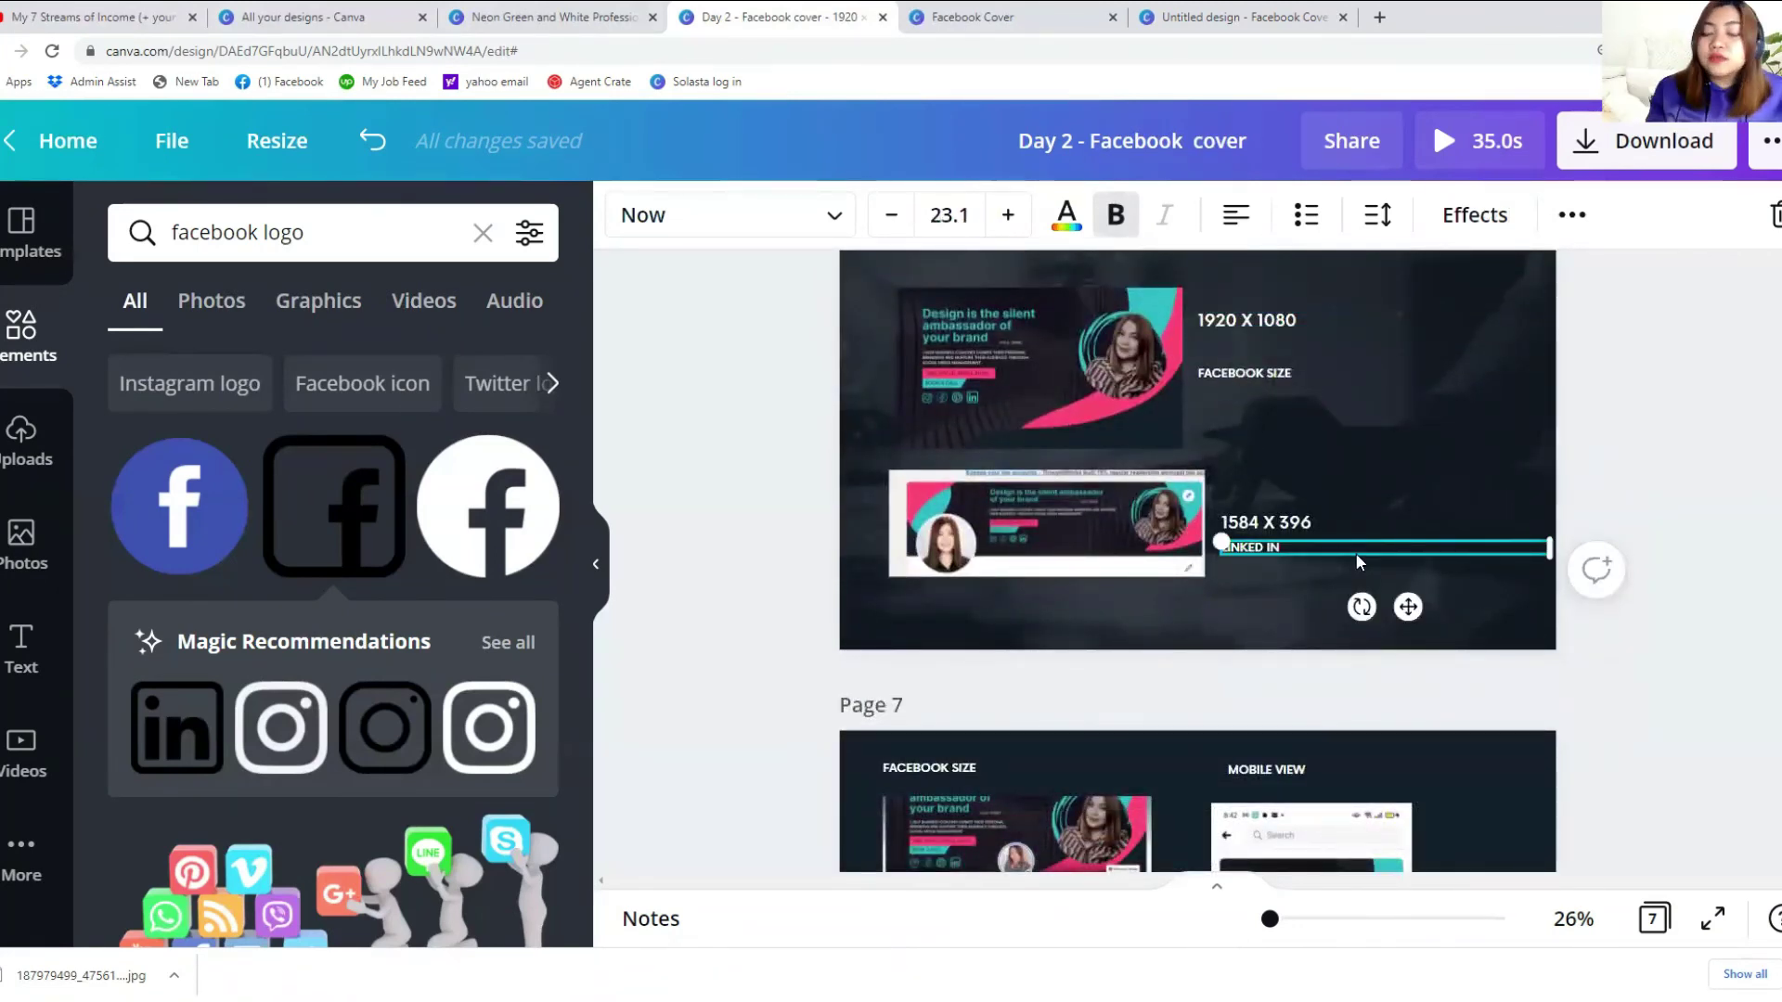
{"action": "left_click", "coordinate": [1076, 503]}
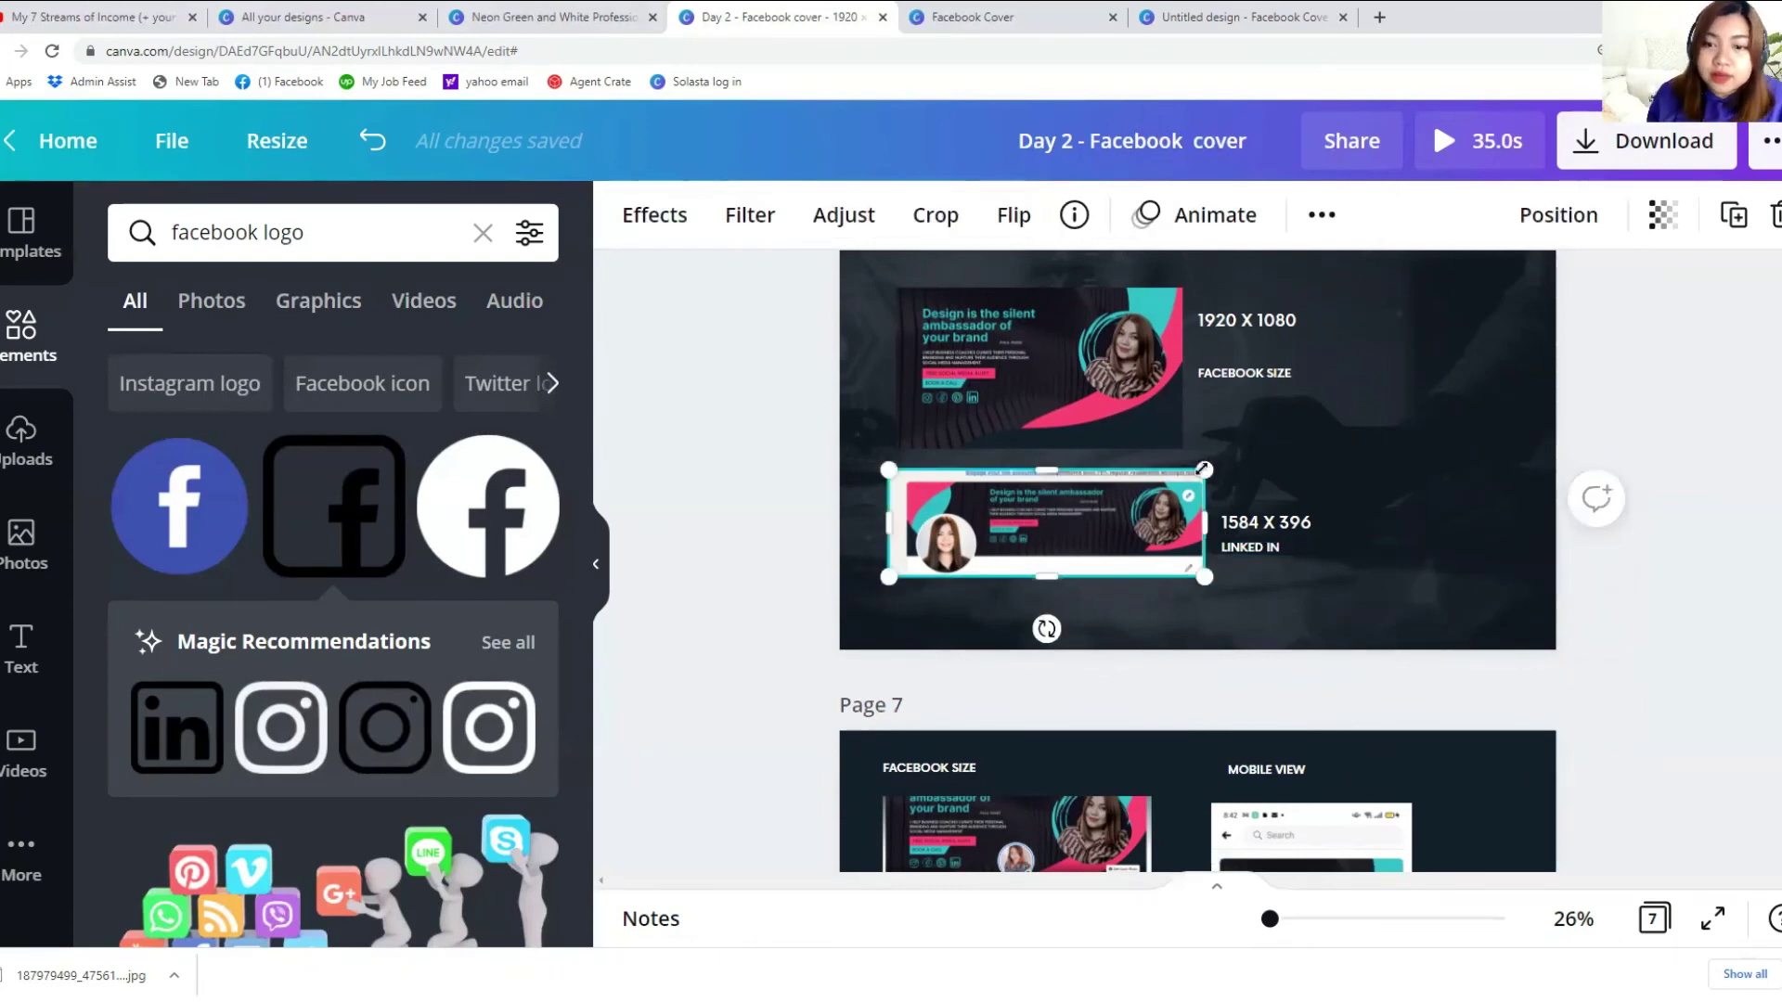
{"action": "left_click", "coordinate": [1235, 531]}
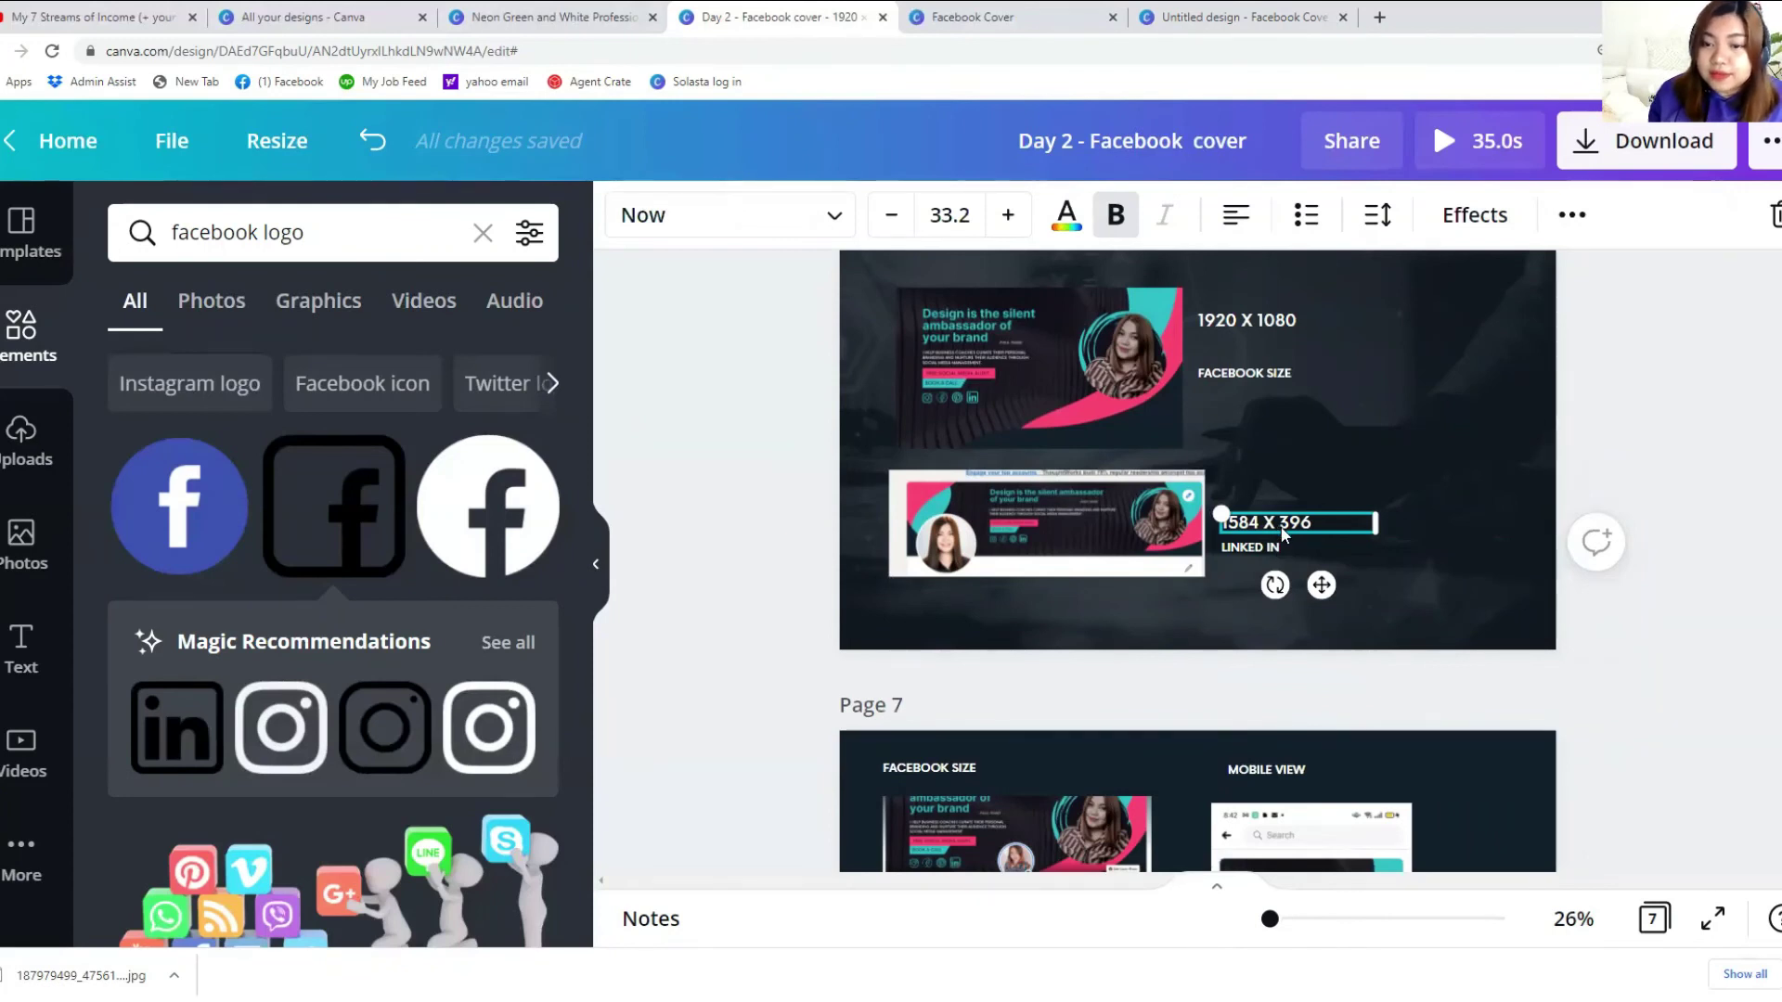
Step: Compare how the cover appears in the Facebook size and mobile view screenshots on page 7
{"action": "scroll", "coordinate": [1067, 523], "scroll_direction": "down", "scroll_amount": 3}
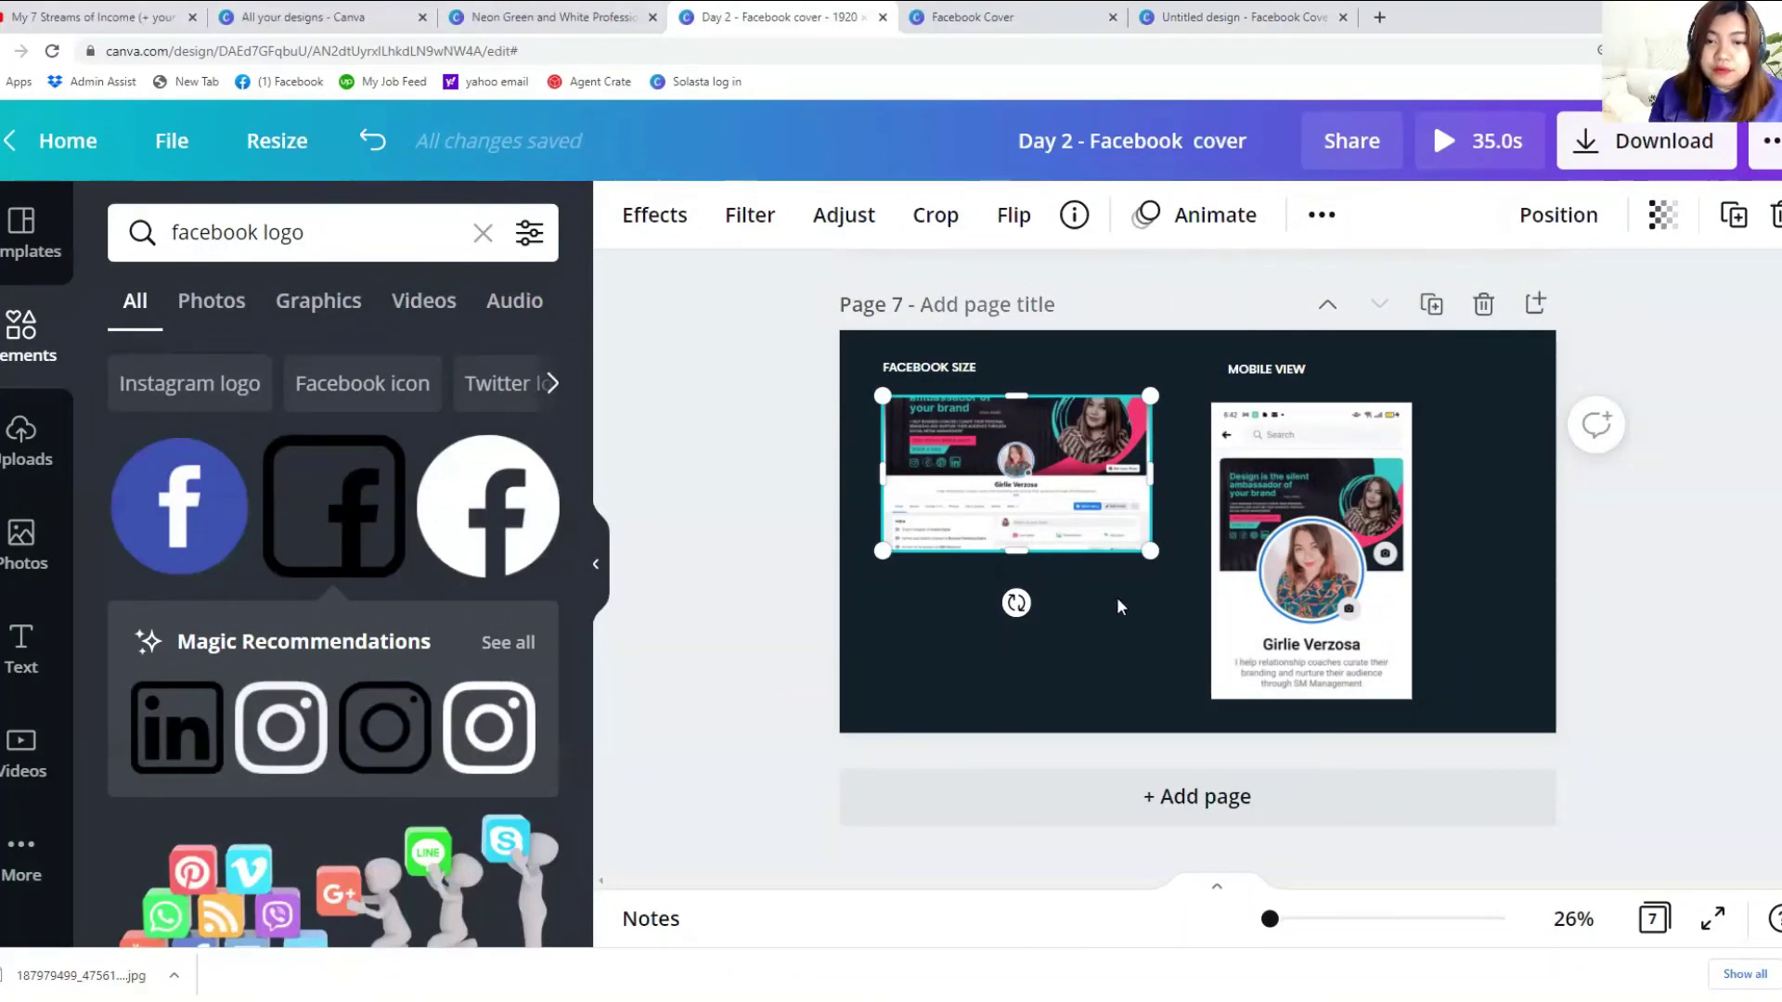
{"action": "left_click", "coordinate": [1085, 580]}
{"action": "left_click", "coordinate": [926, 434]}
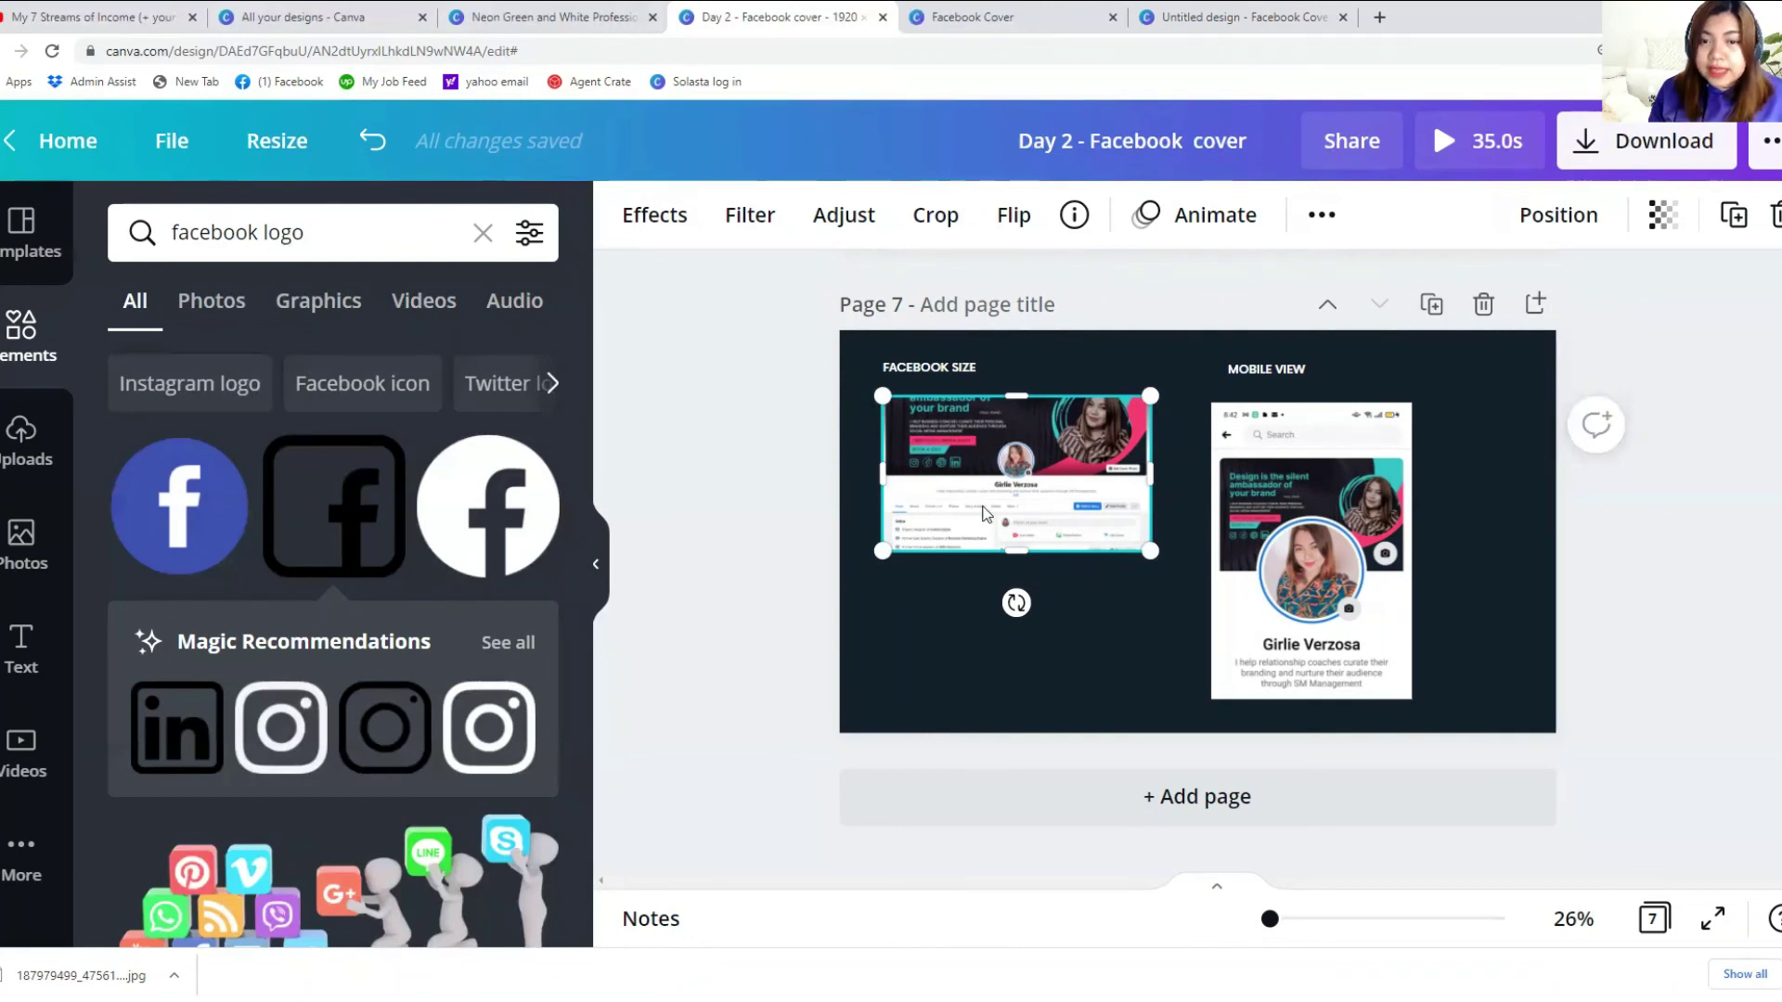
{"action": "left_click", "coordinate": [1288, 559]}
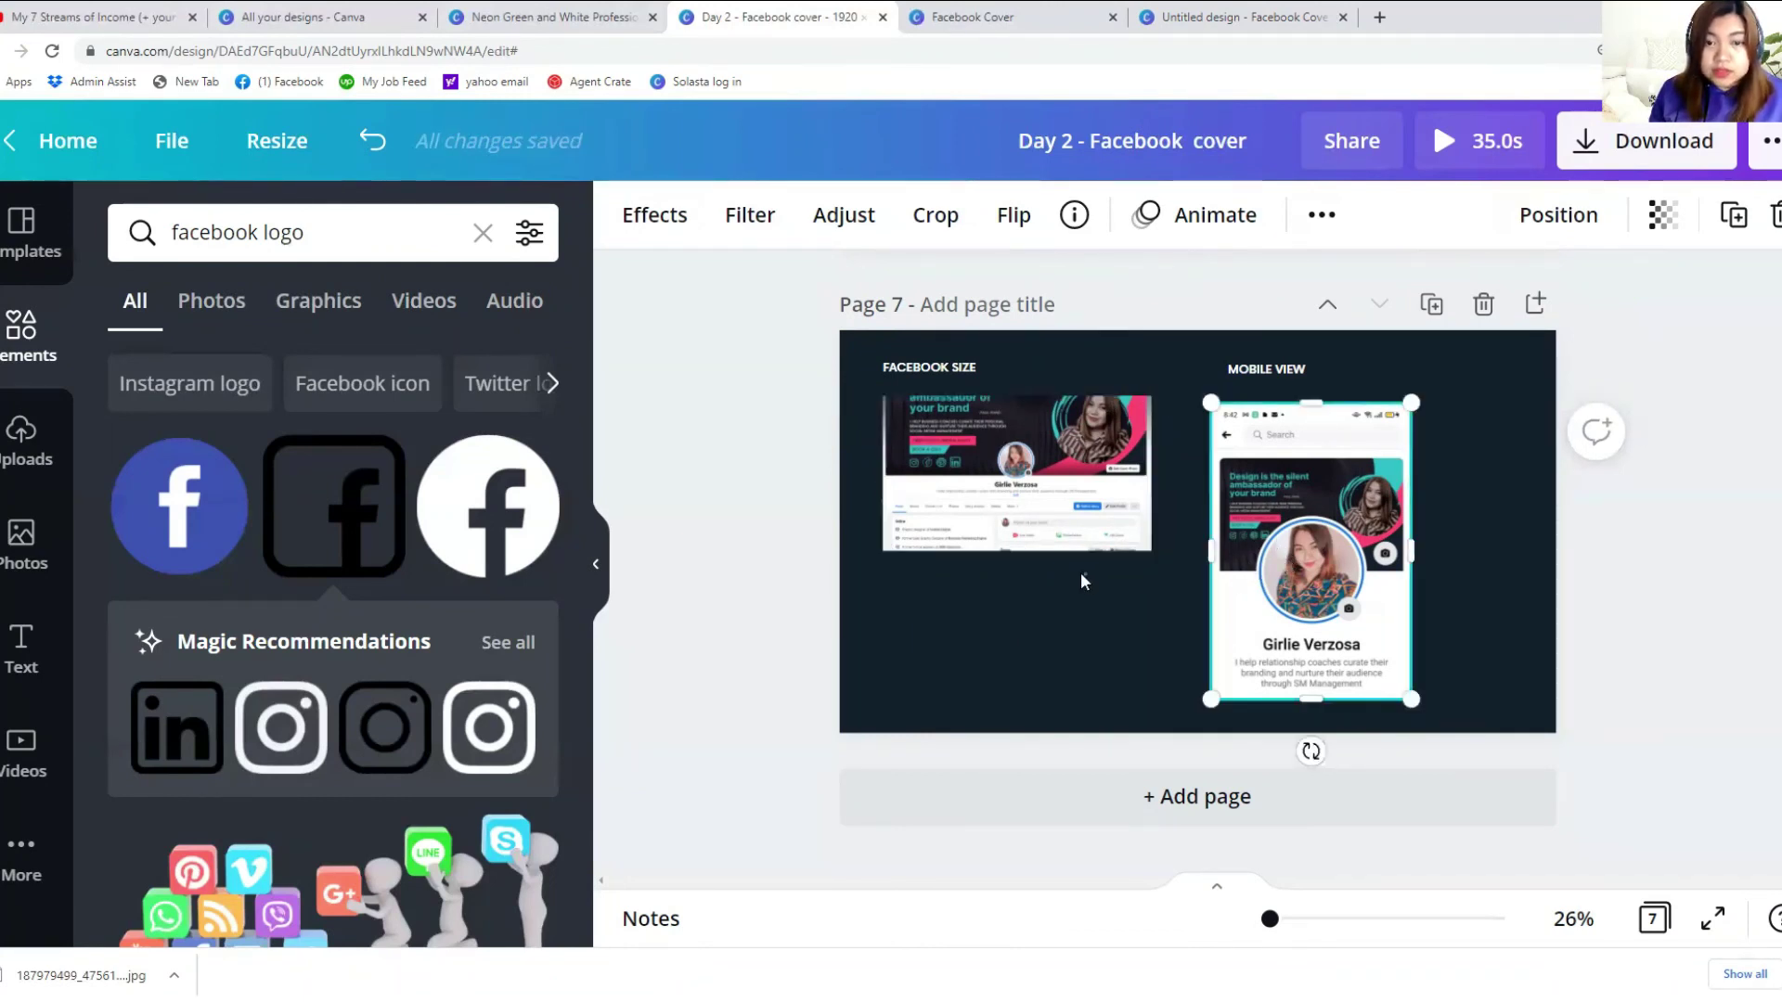
{"action": "left_click", "coordinate": [1080, 571]}
{"action": "left_click", "coordinate": [959, 438]}
{"action": "left_click", "coordinate": [1294, 501]}
{"action": "left_click", "coordinate": [1011, 520]}
{"action": "left_click", "coordinate": [1262, 552]}
{"action": "left_click", "coordinate": [1128, 533]}
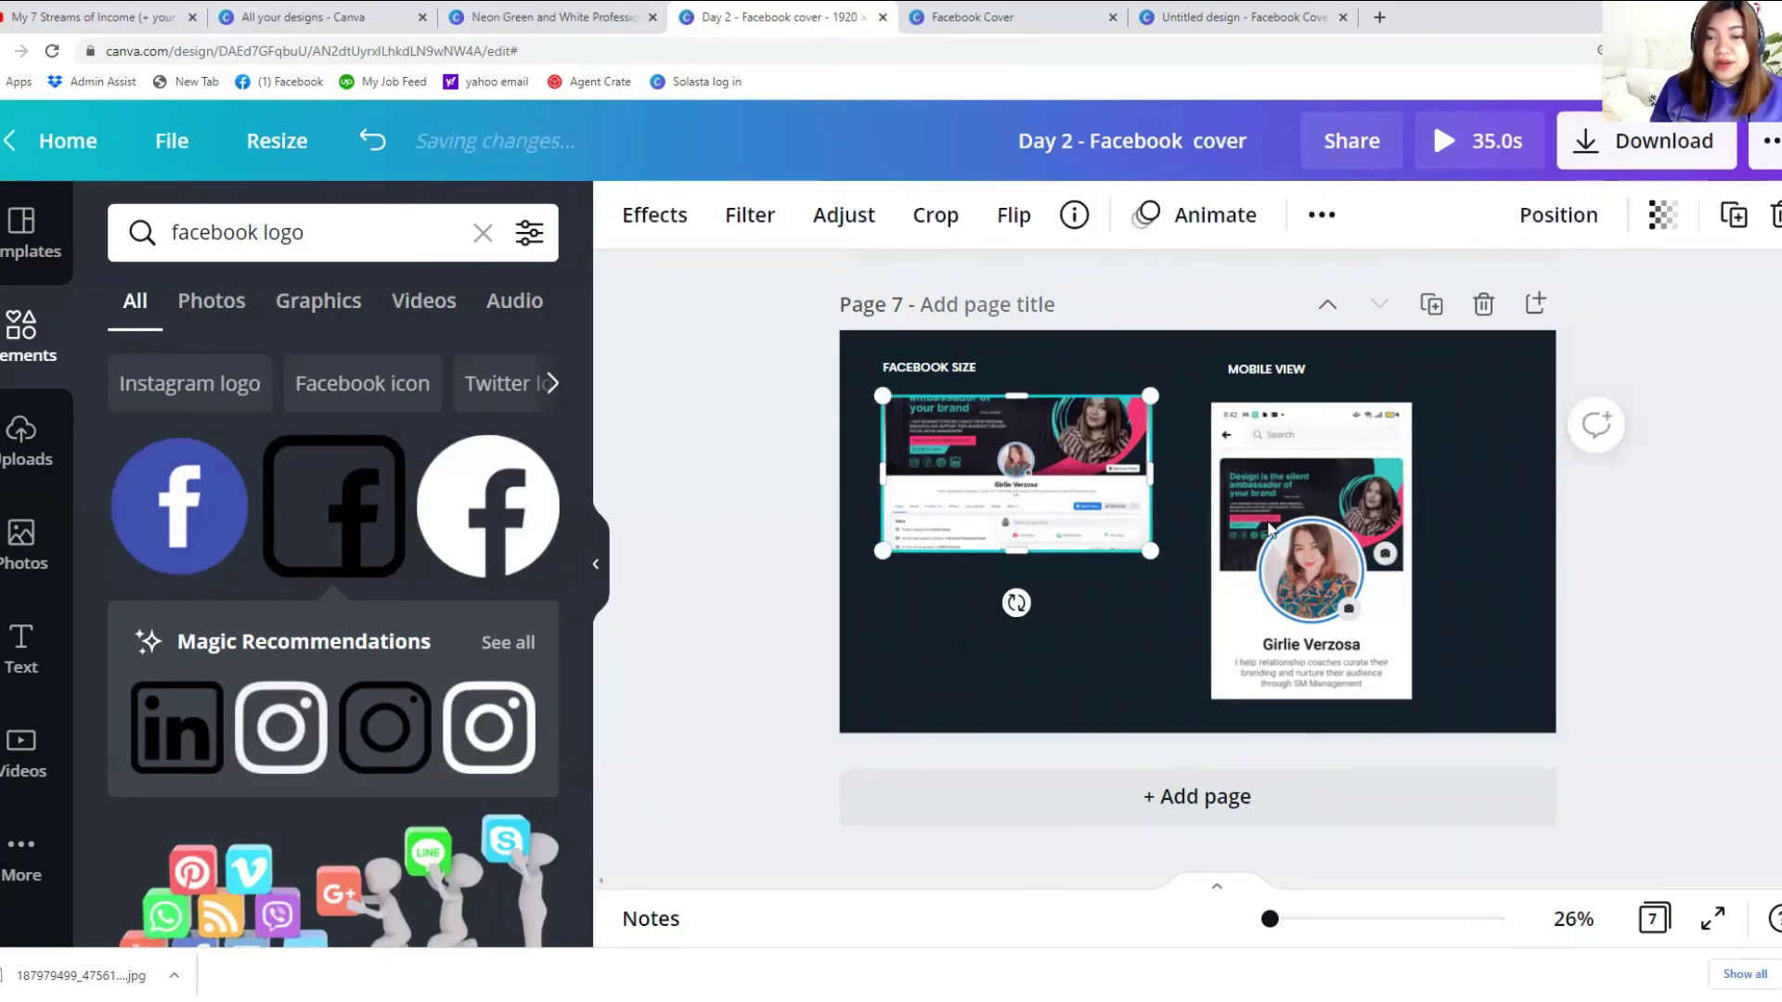
{"action": "left_click", "coordinate": [1248, 566]}
{"action": "left_click", "coordinate": [1049, 592]}
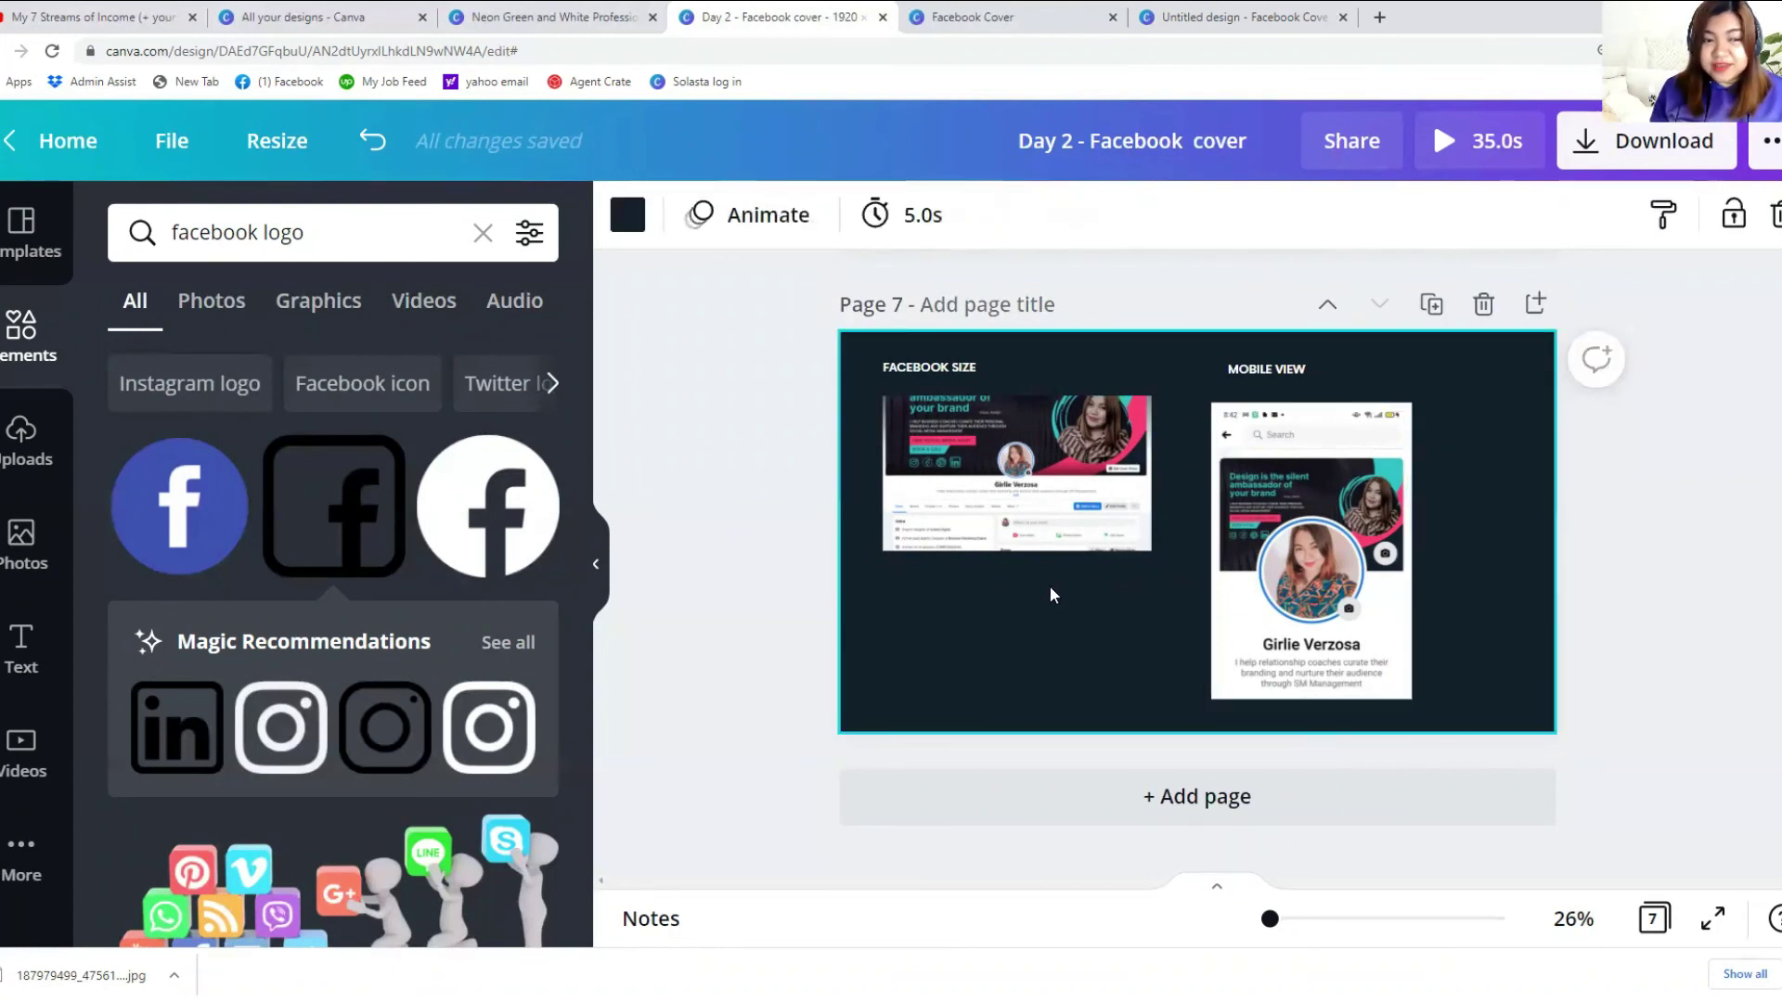
Step: Review the opening pages, from the Day 2 title to the labelled parts-of-your-cover diagram on page 3
{"action": "scroll", "coordinate": [1055, 594], "scroll_direction": "up", "scroll_amount": 15}
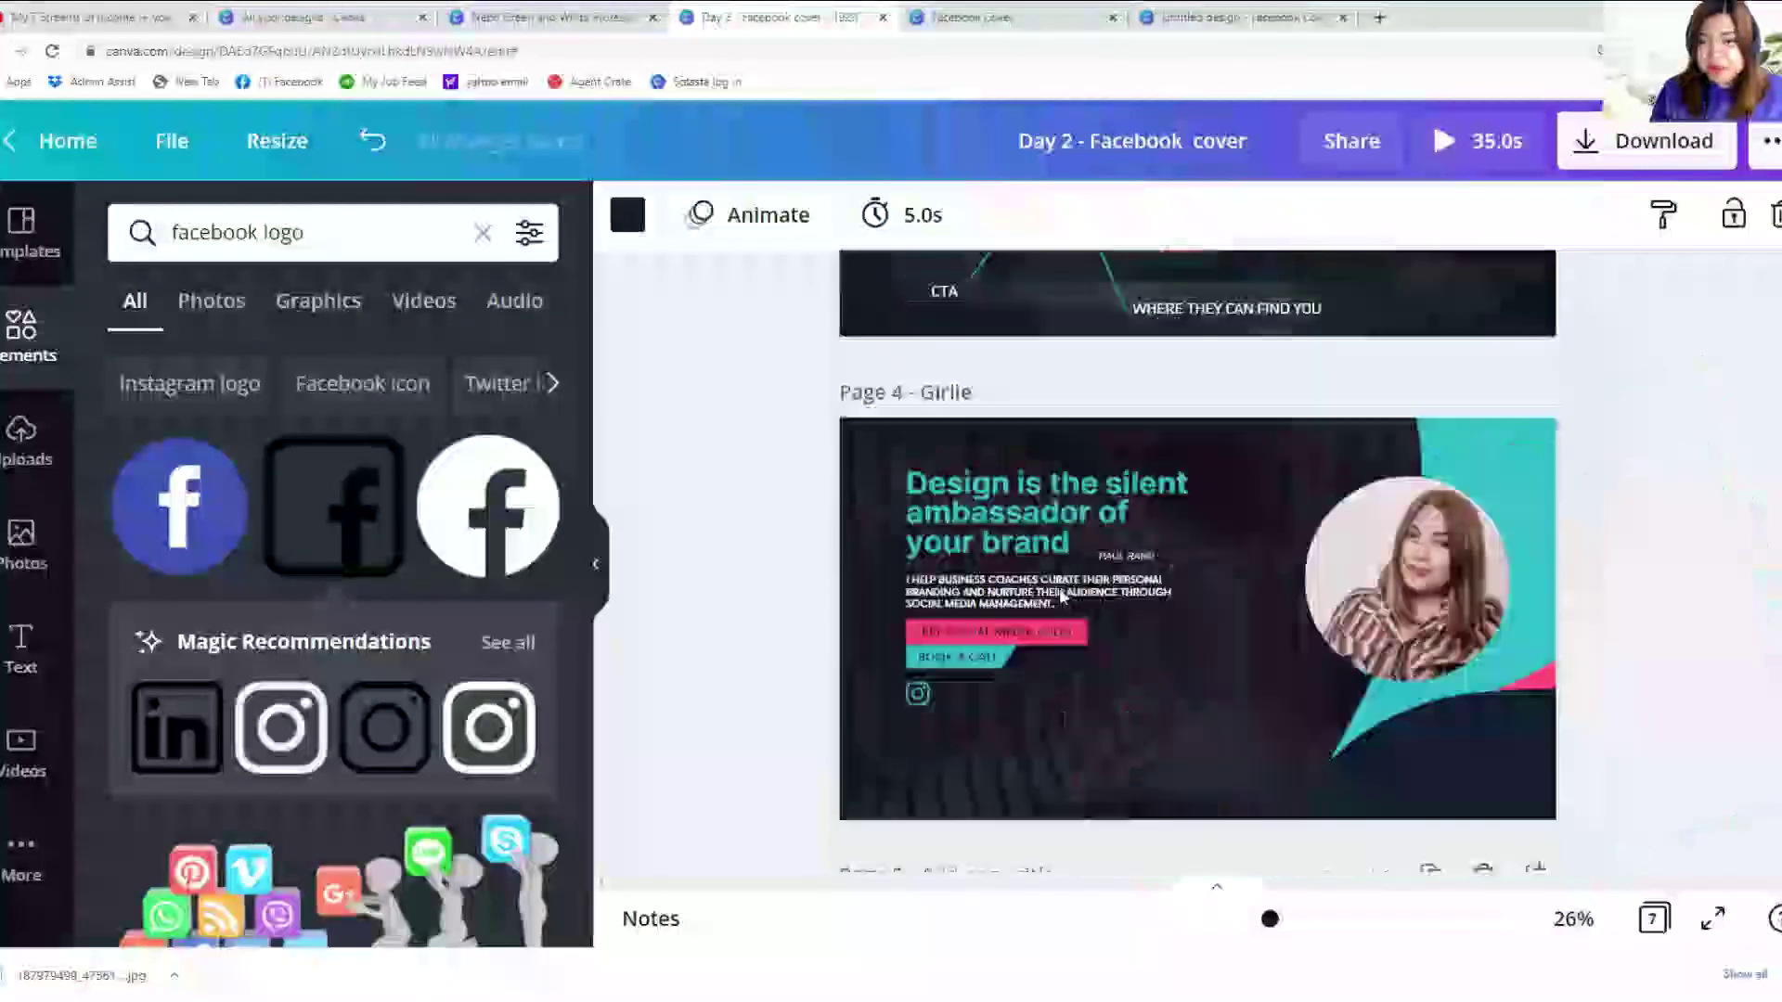
{"action": "scroll", "coordinate": [1063, 597], "scroll_direction": "up", "scroll_amount": 10}
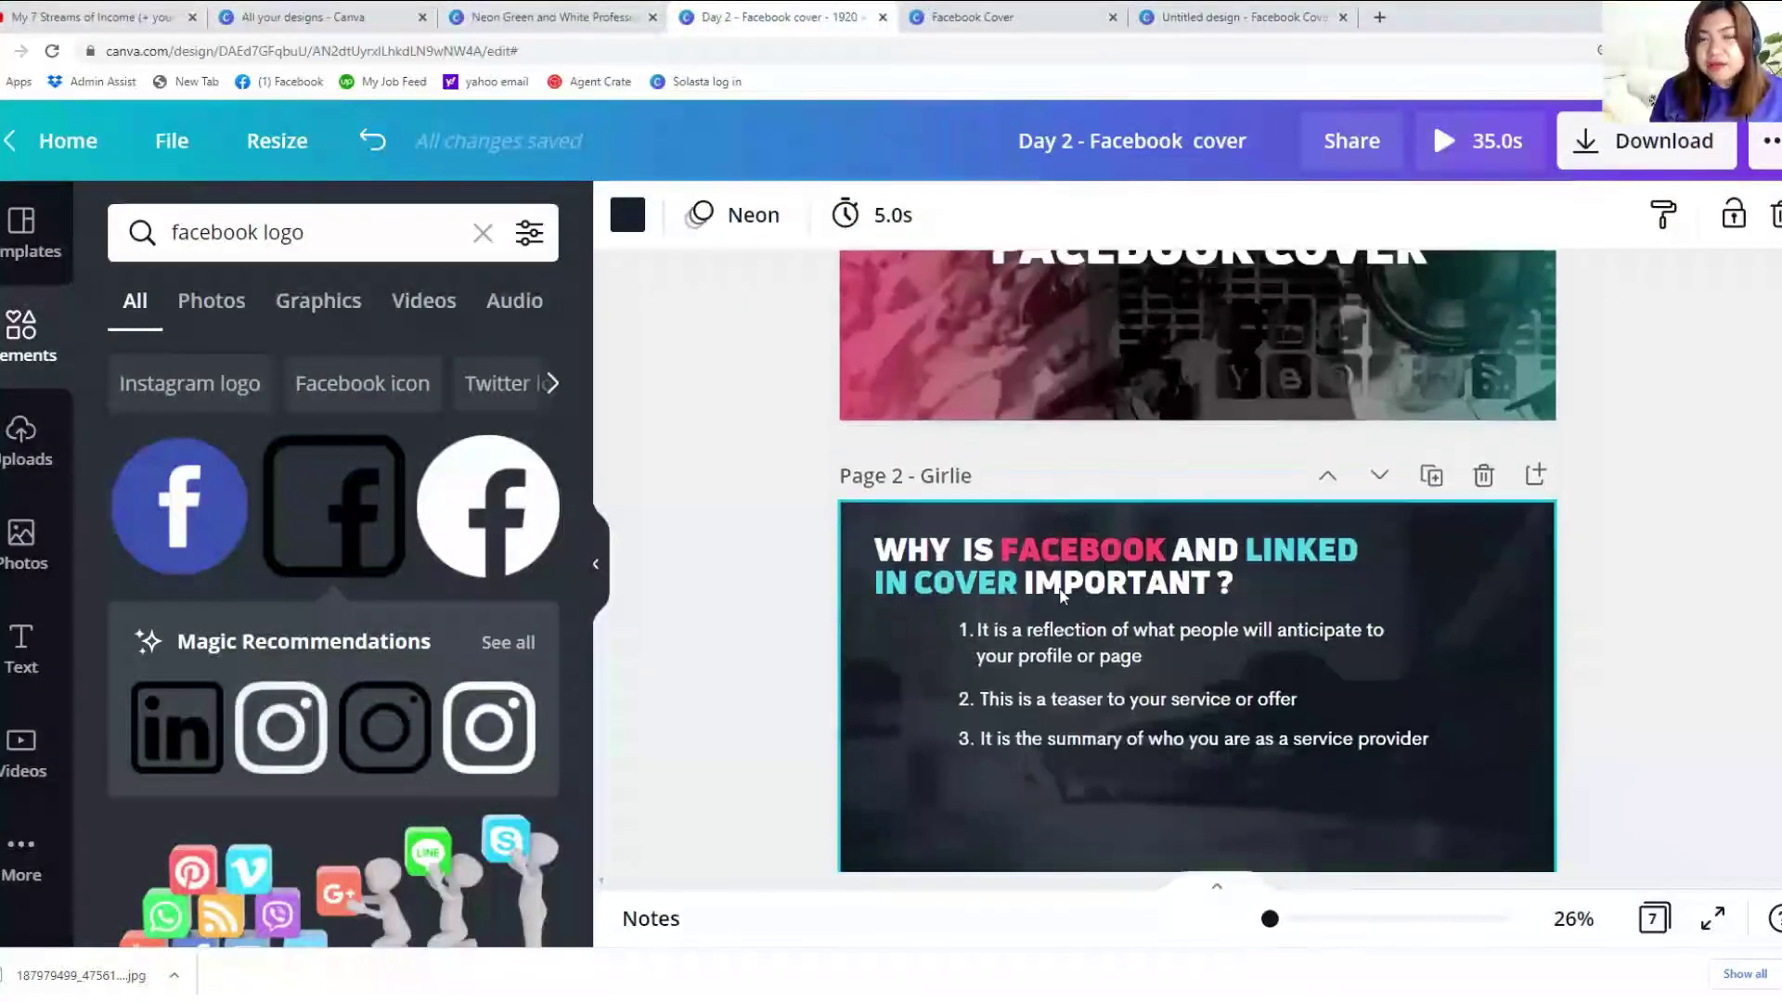
{"action": "scroll", "coordinate": [1061, 595], "scroll_direction": "up", "scroll_amount": 3}
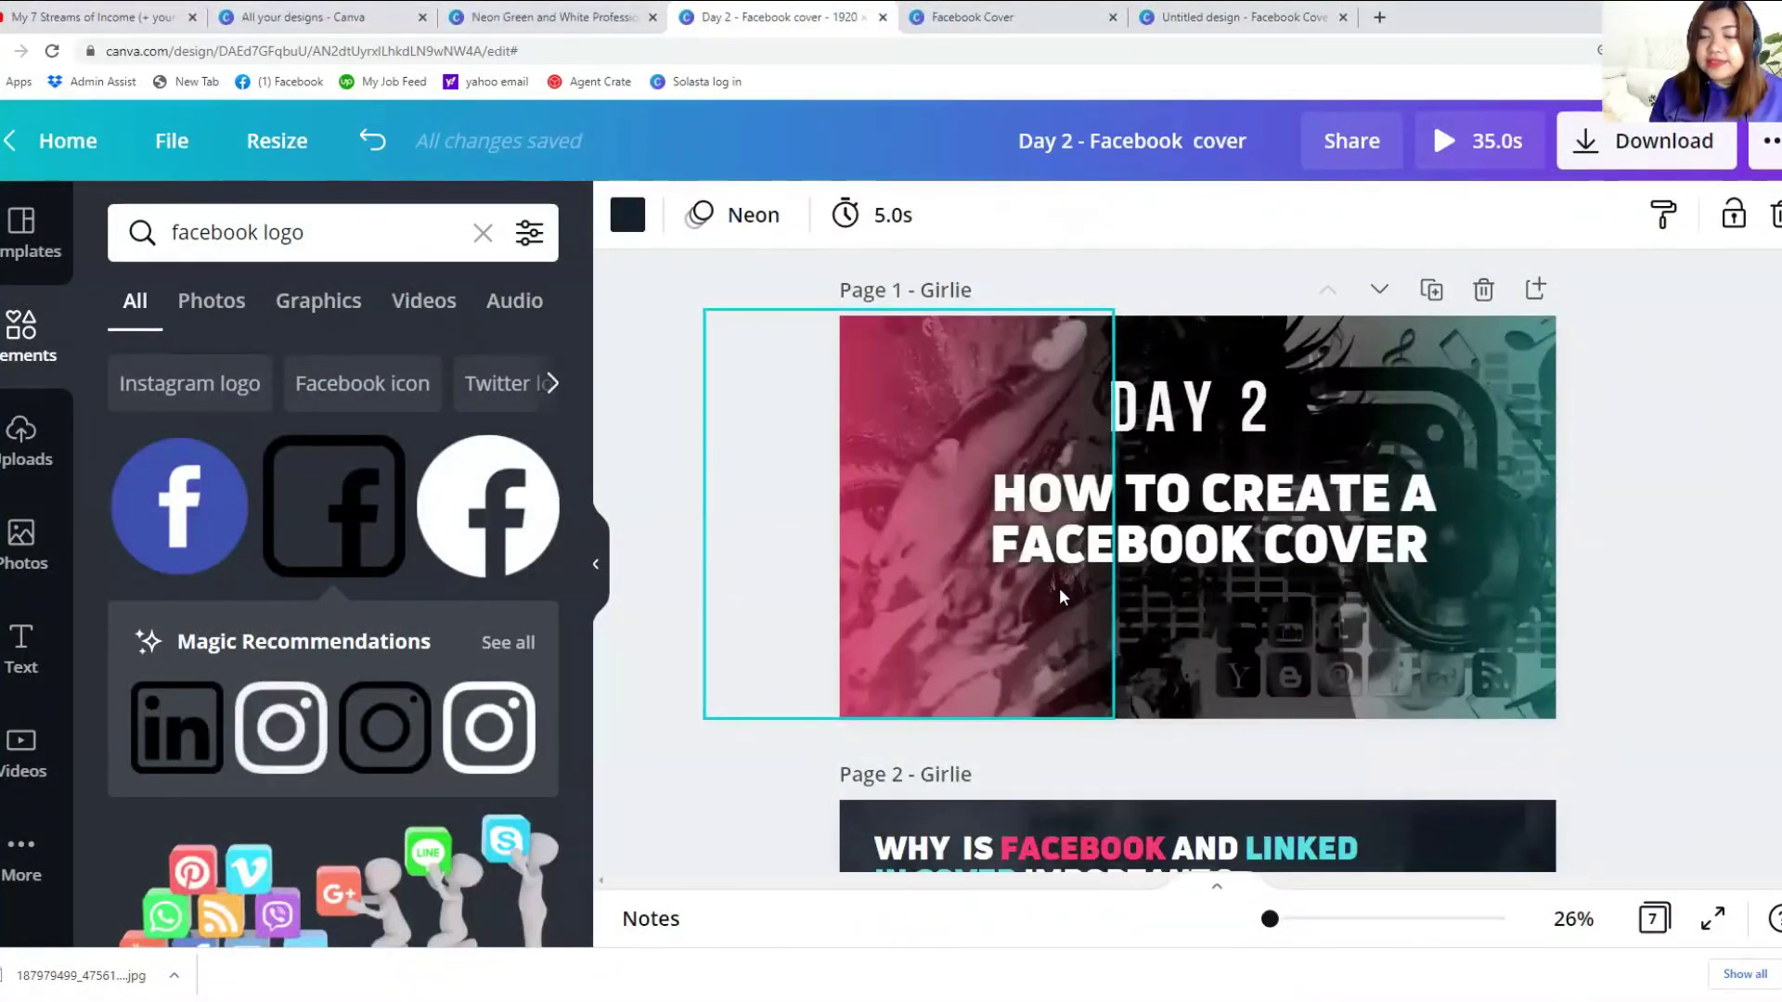
{"action": "scroll", "coordinate": [1060, 587], "scroll_direction": "down", "scroll_amount": 10}
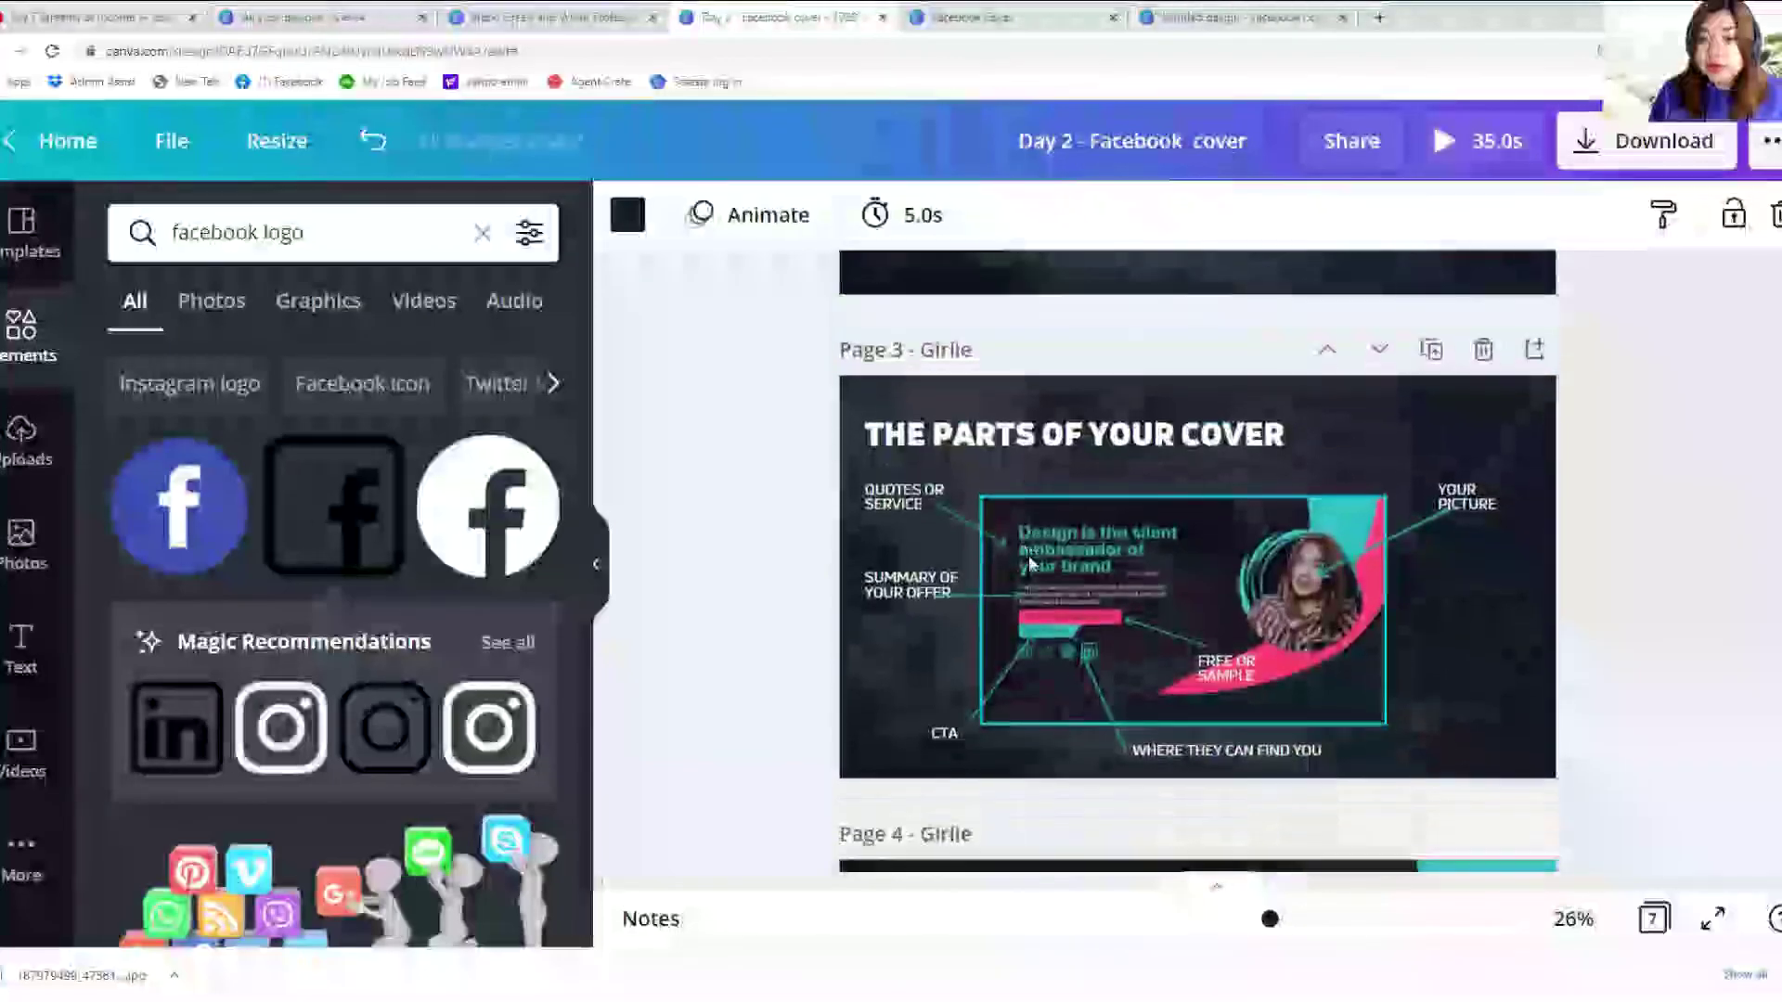
{"action": "scroll", "coordinate": [1028, 555], "scroll_direction": "down", "scroll_amount": 5}
{"action": "scroll", "coordinate": [1028, 555], "scroll_direction": "up", "scroll_amount": 5}
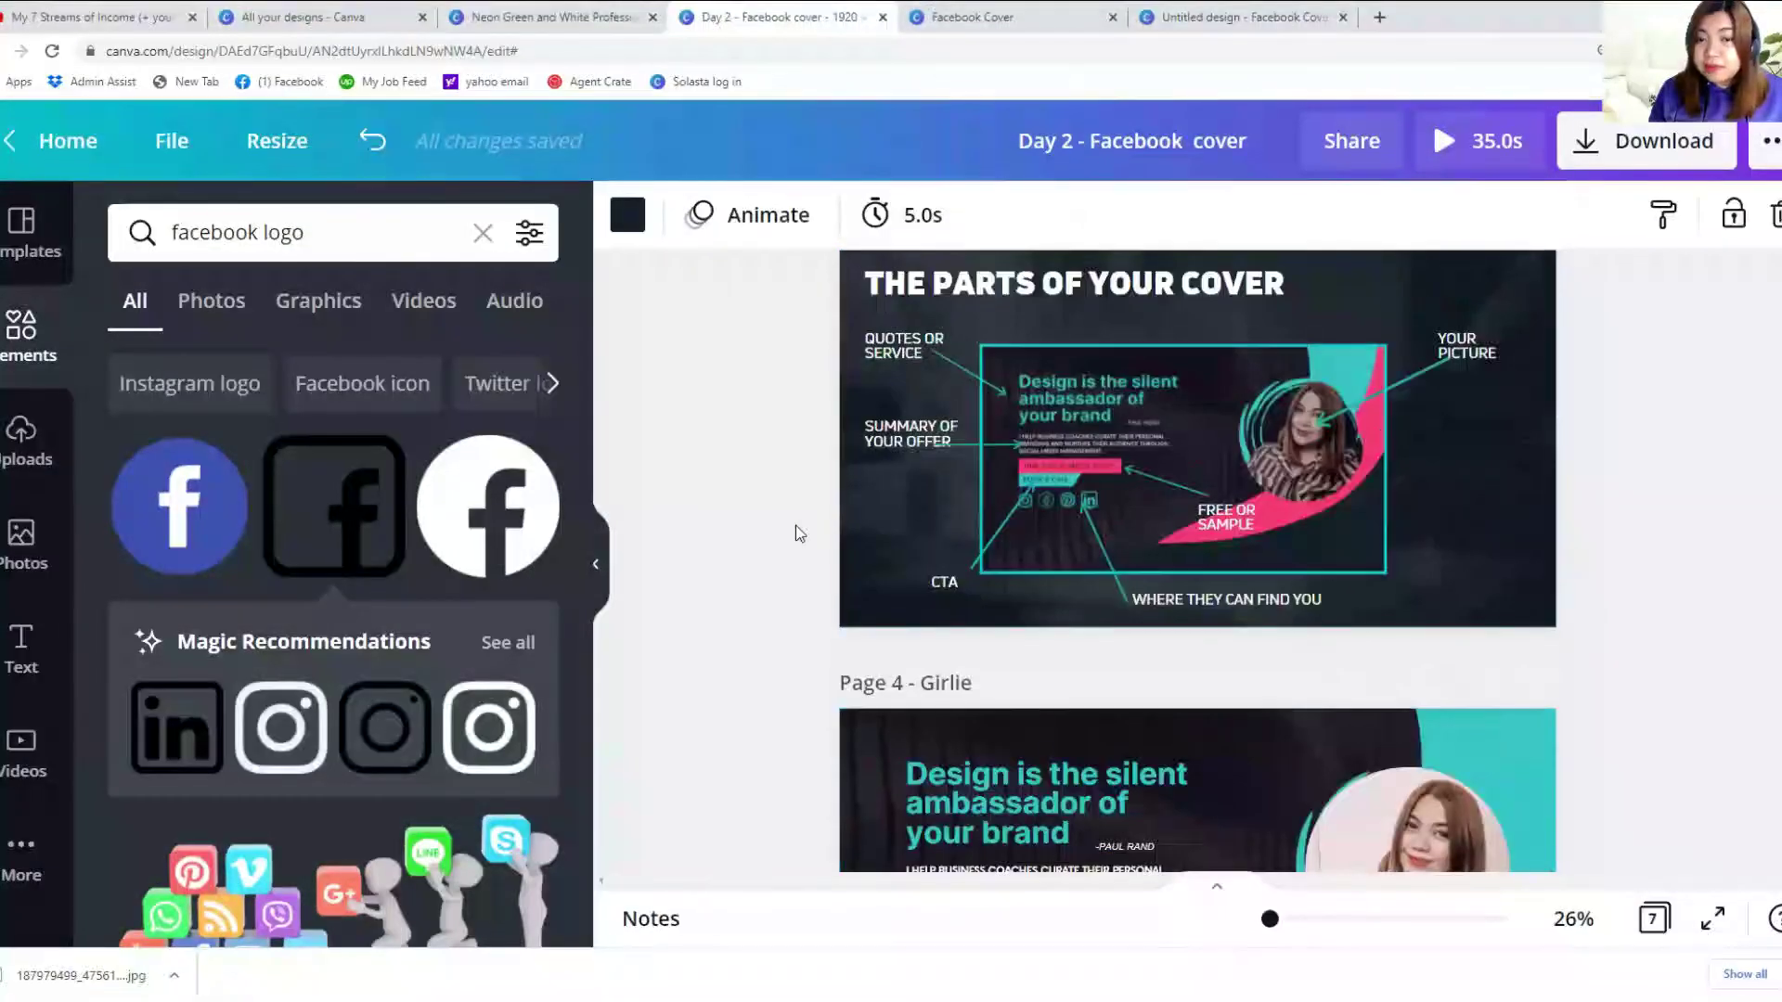
{"action": "left_click", "coordinate": [868, 350]}
Step: Go through the finished covers on pages 4 and 5 and the size and view examples on pages 6 and 7
{"action": "scroll", "coordinate": [900, 431], "scroll_direction": "down", "scroll_amount": 3}
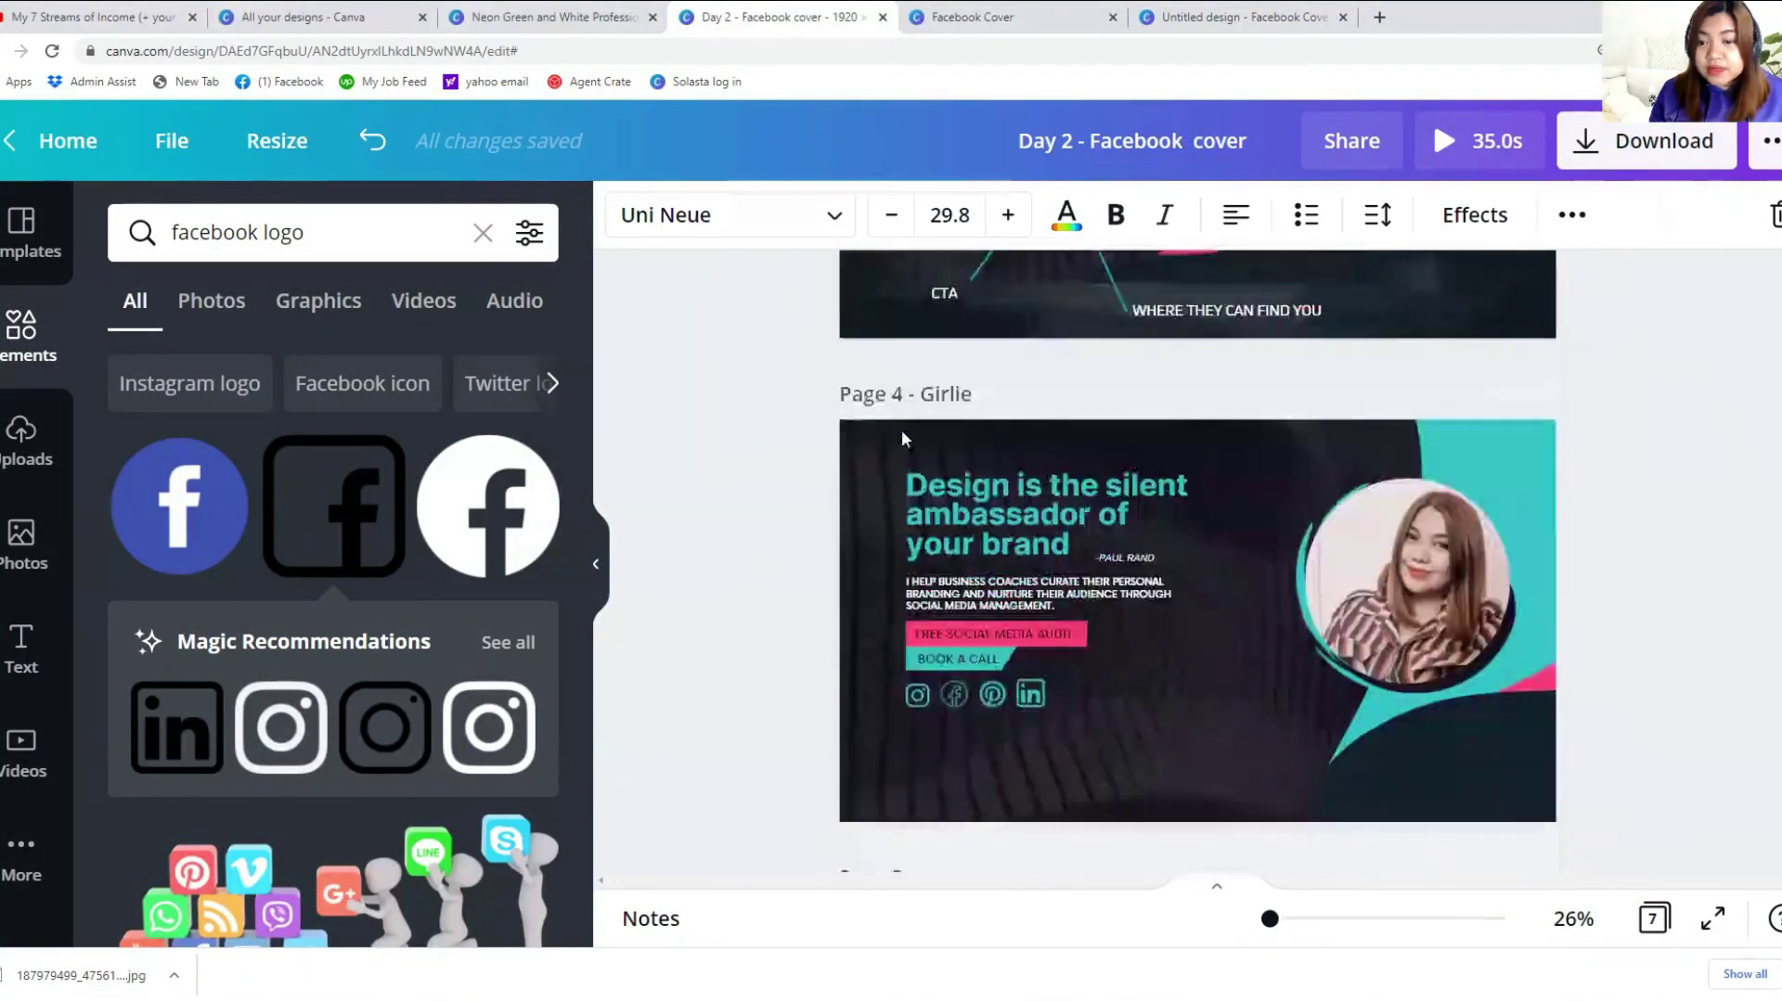
{"action": "scroll", "coordinate": [901, 431], "scroll_direction": "down", "scroll_amount": 7}
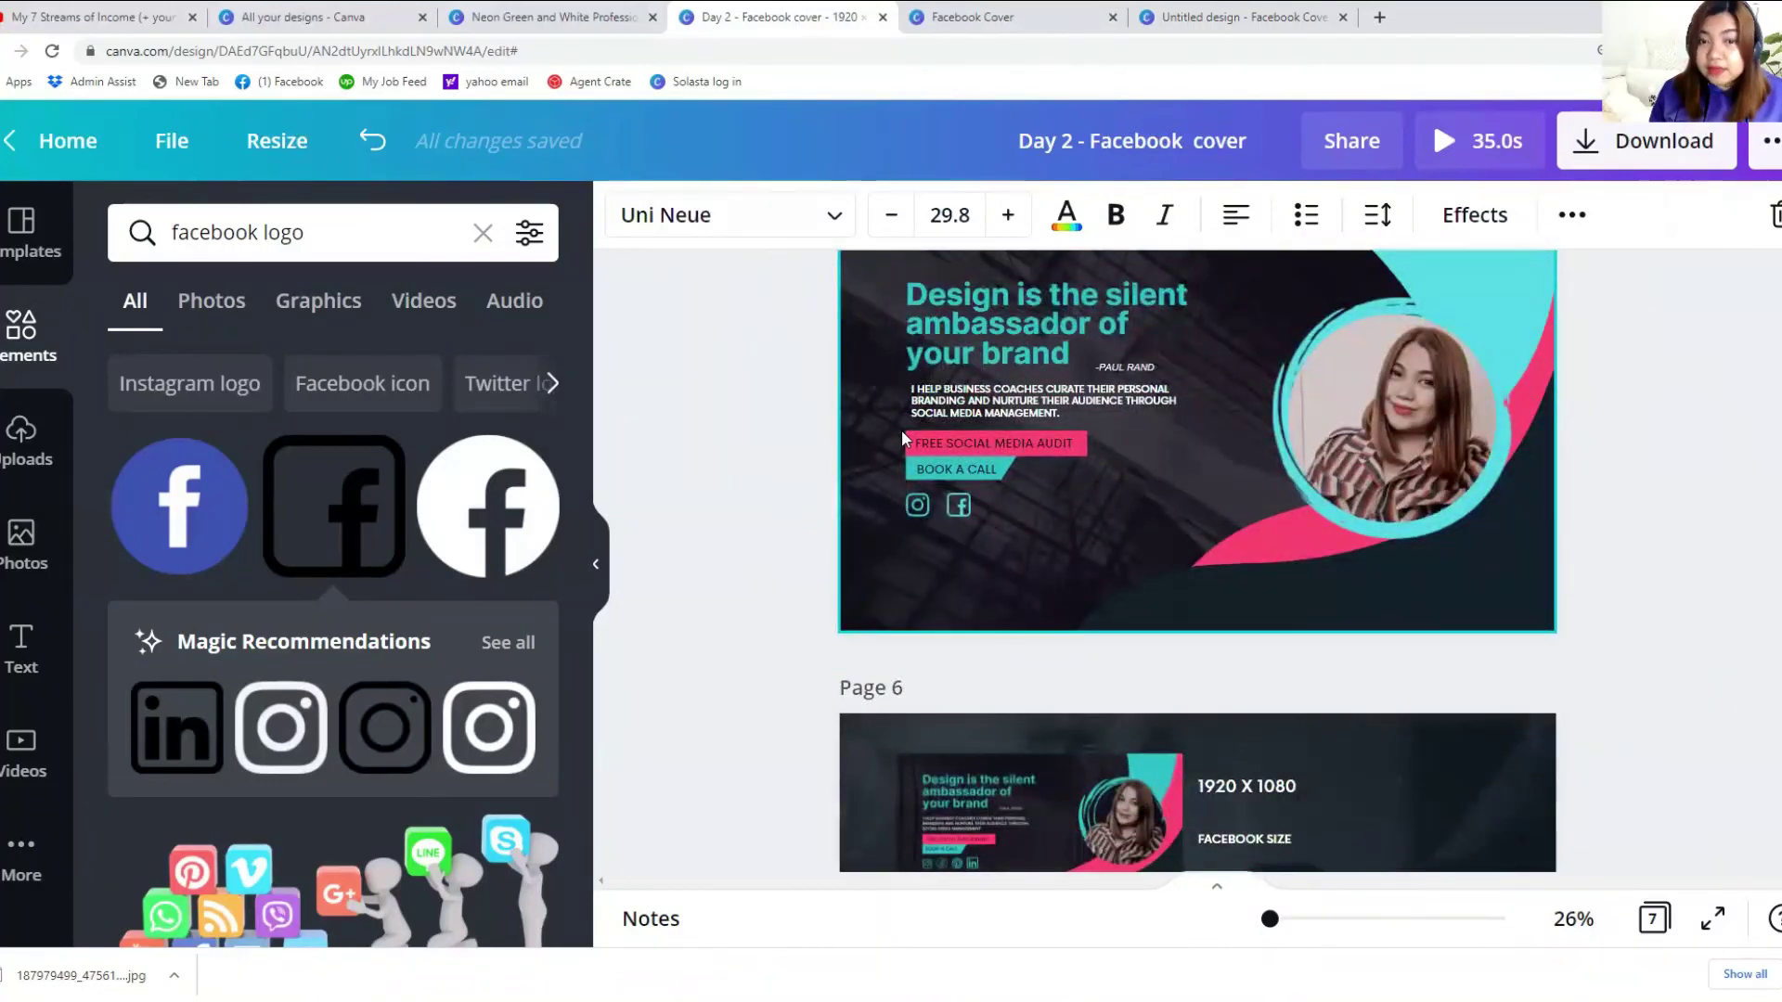
{"action": "scroll", "coordinate": [902, 436], "scroll_direction": "down", "scroll_amount": 10}
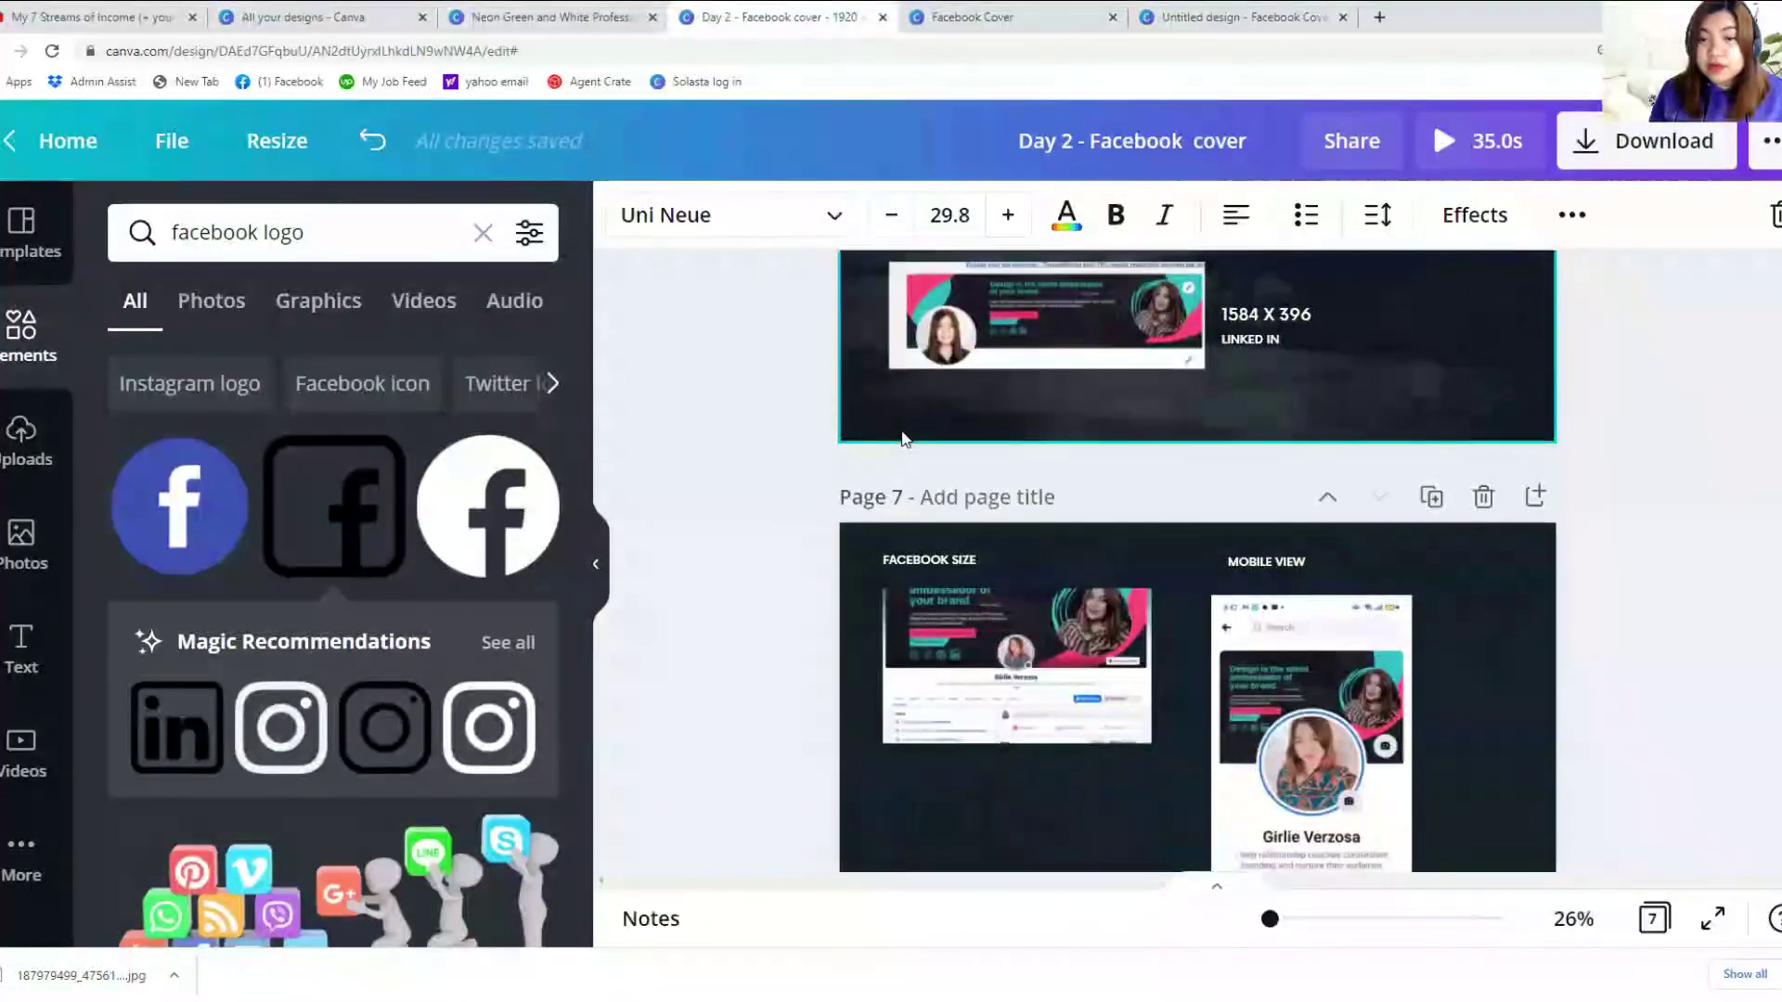
{"action": "scroll", "coordinate": [902, 438], "scroll_direction": "up", "scroll_amount": 2}
{"action": "scroll", "coordinate": [904, 439], "scroll_direction": "down", "scroll_amount": 3}
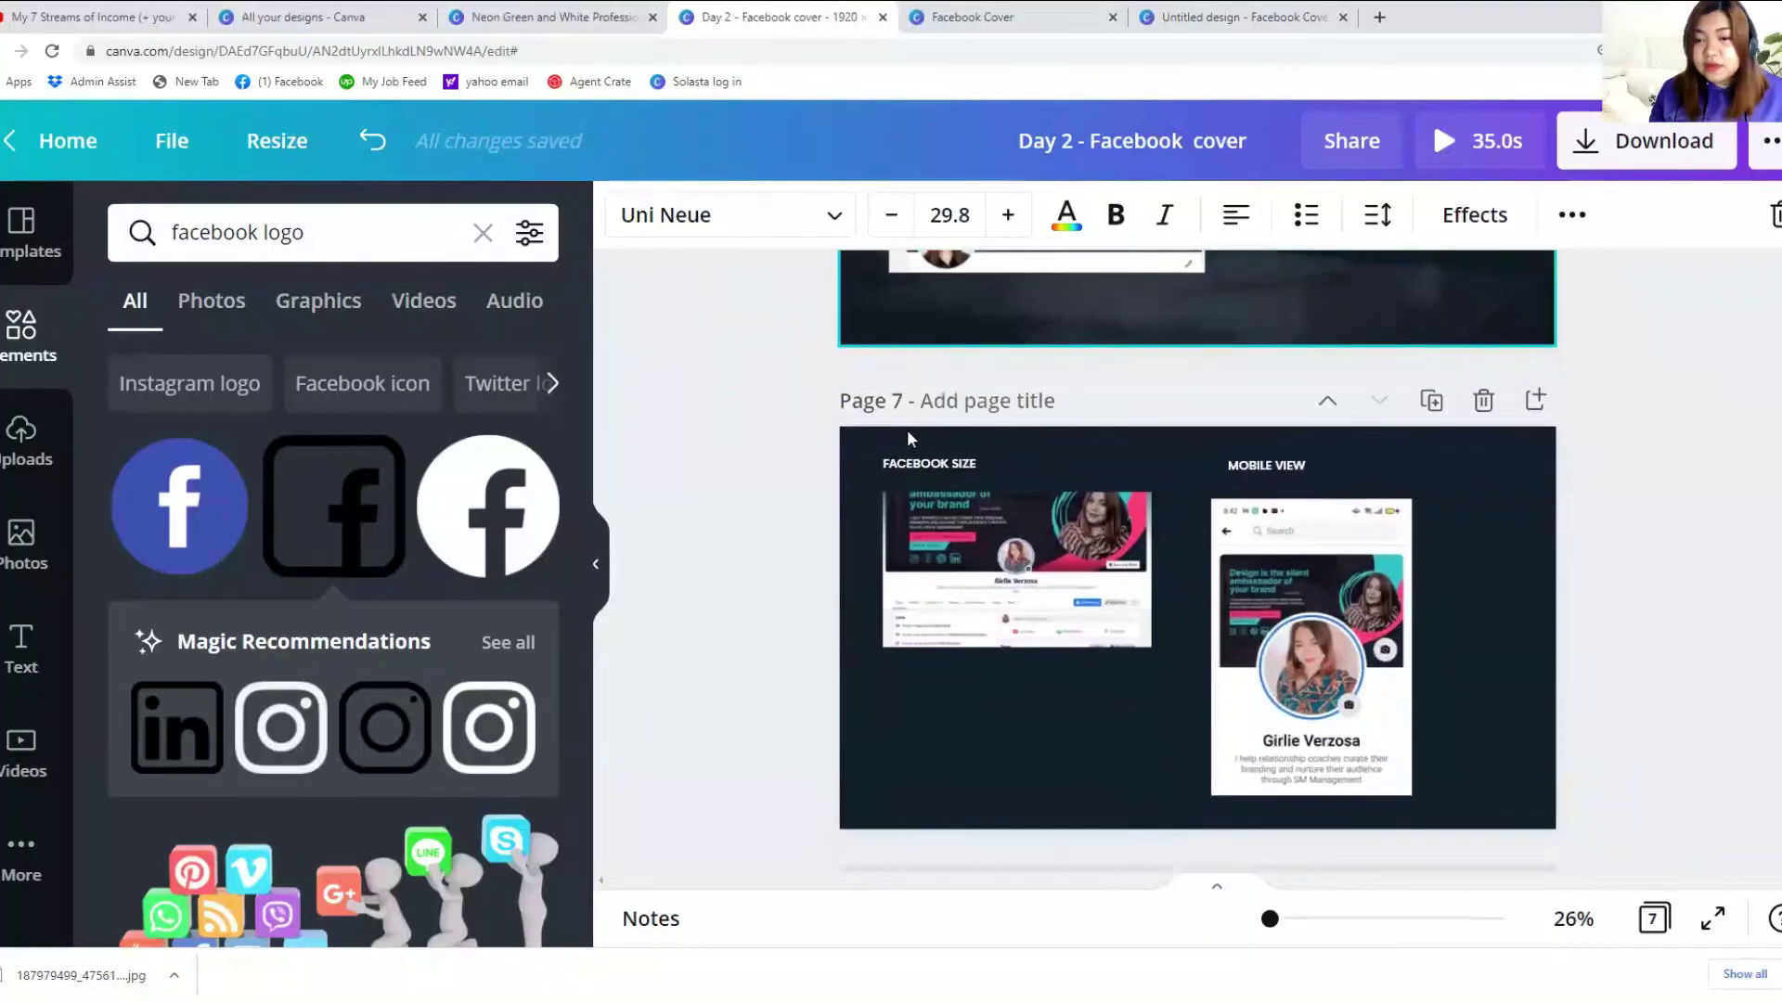
{"action": "scroll", "coordinate": [905, 431], "scroll_direction": "up", "scroll_amount": 3}
{"action": "left_click", "coordinate": [1239, 355]}
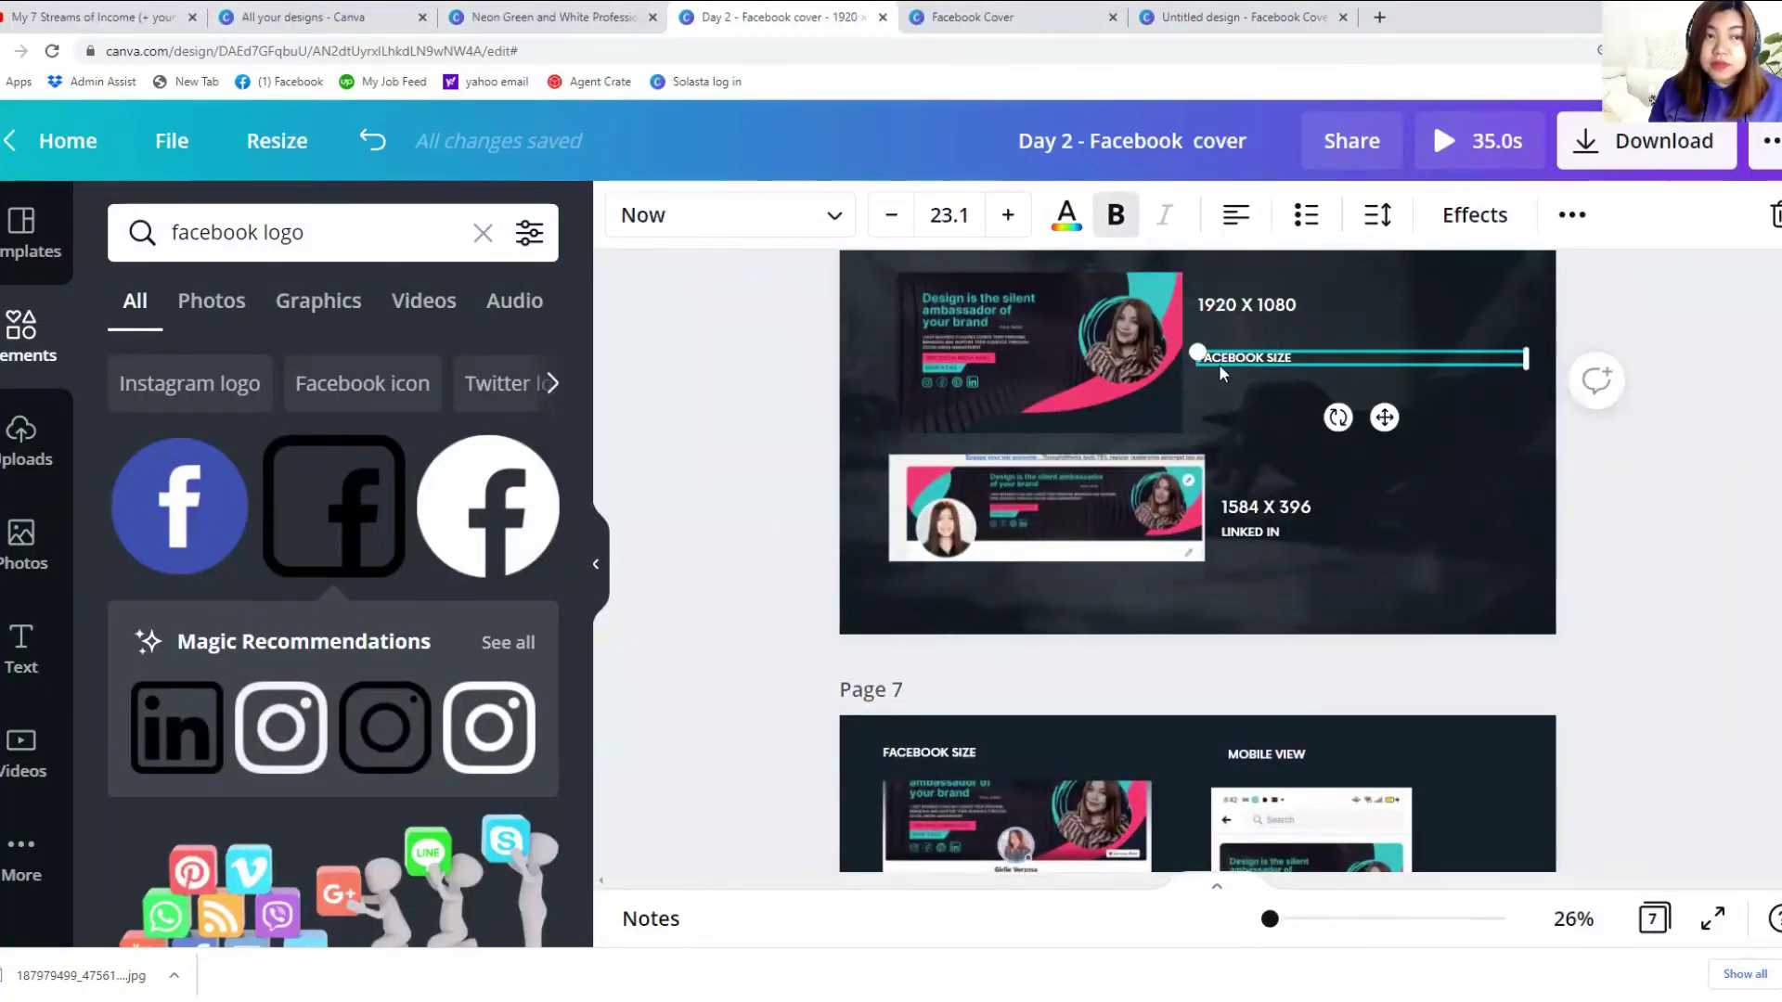
{"action": "scroll", "coordinate": [1218, 364], "scroll_direction": "down", "scroll_amount": 2}
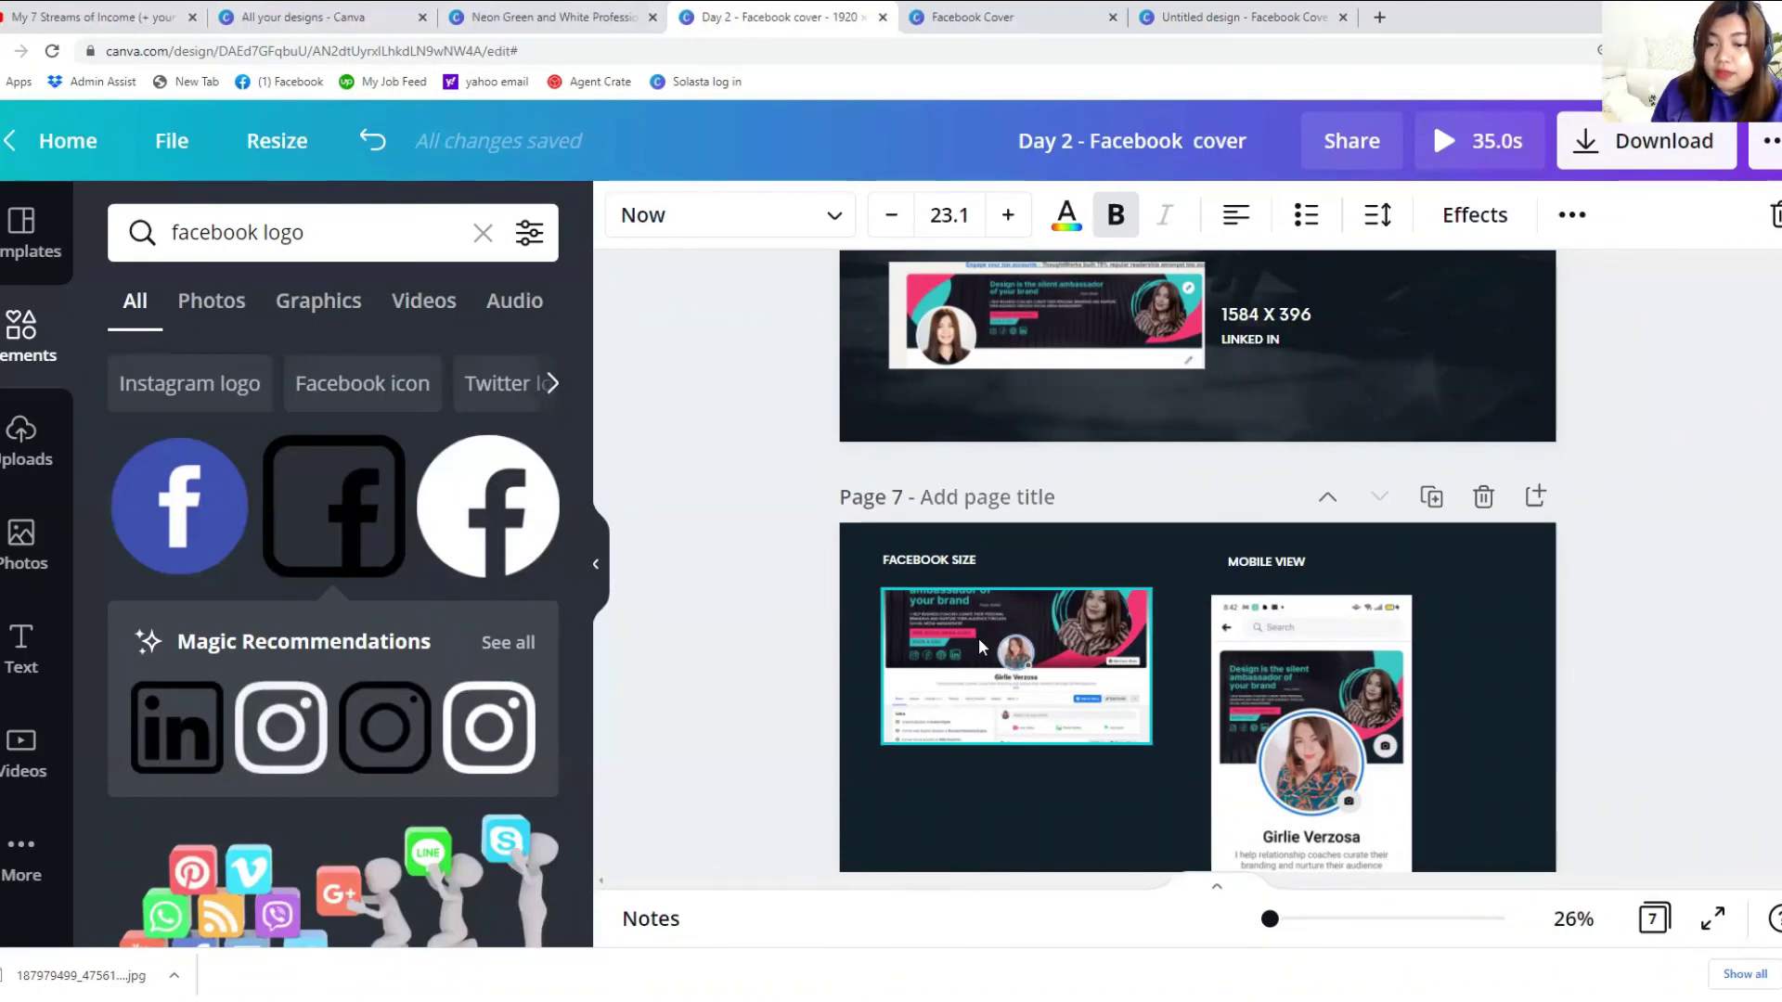
{"action": "scroll", "coordinate": [979, 640], "scroll_direction": "down", "scroll_amount": 2}
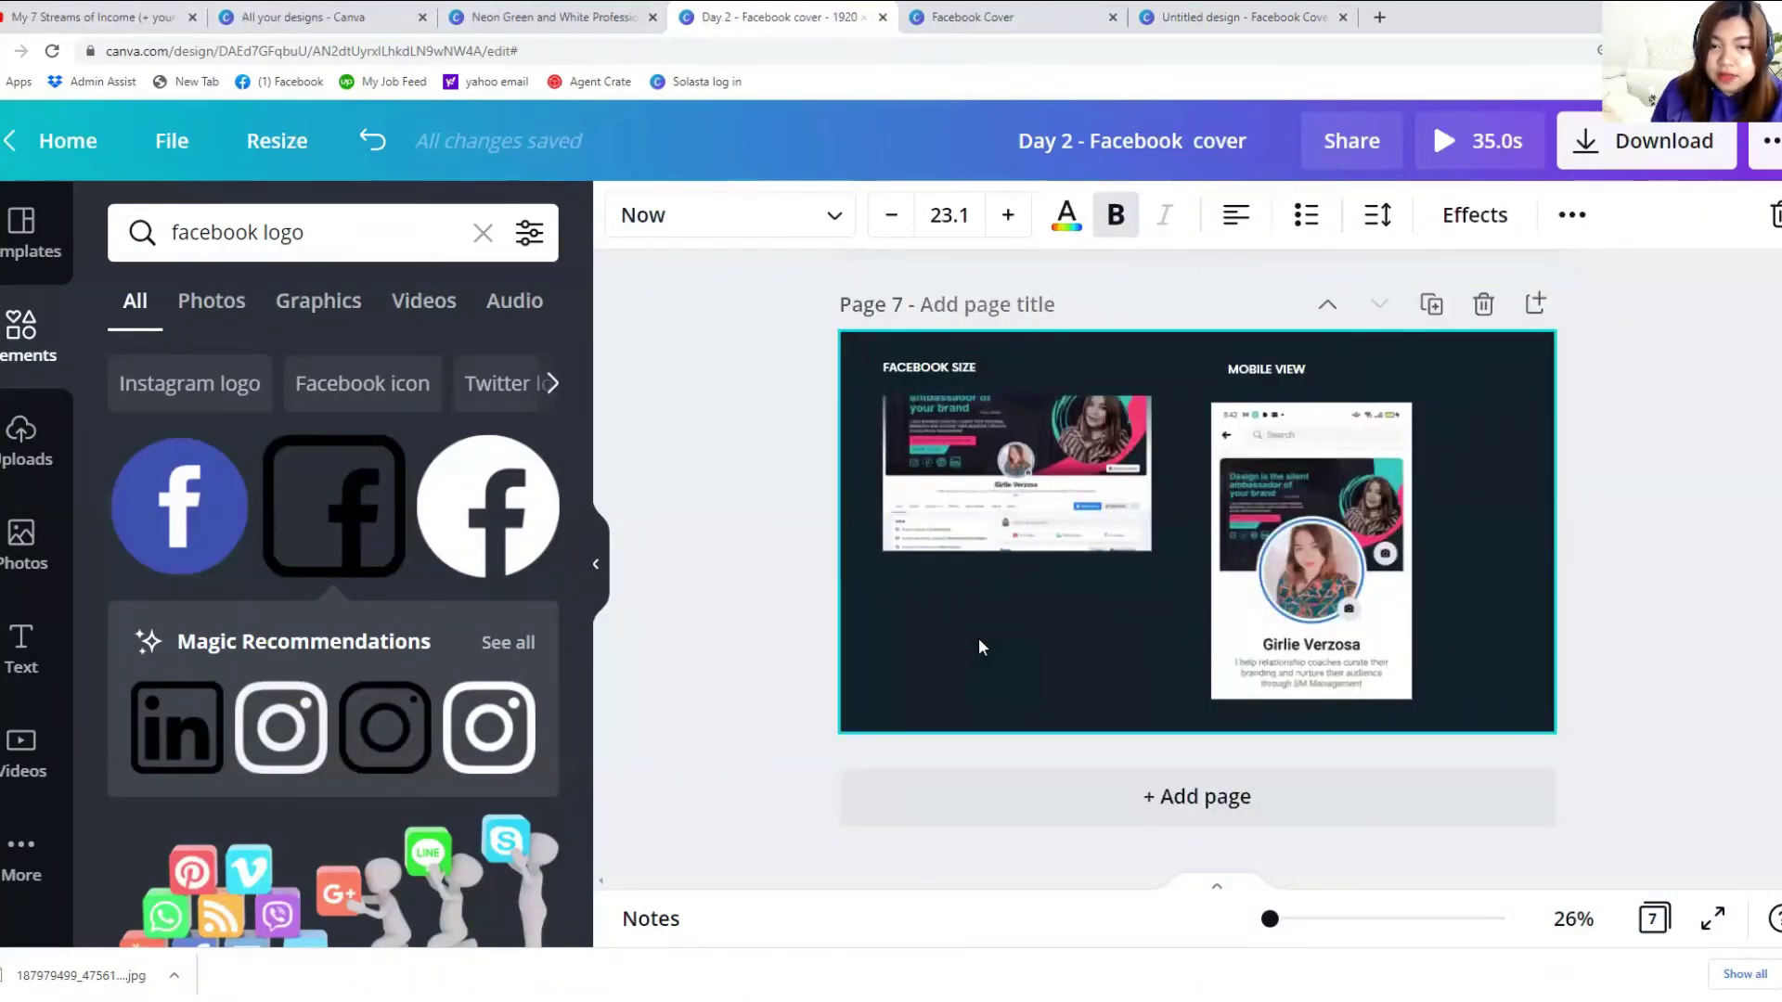
Step: Review the title page, the numbered reasons why covers matter on page 2, and the cover-parts diagram on page 3
{"action": "scroll", "coordinate": [978, 638], "scroll_direction": "up", "scroll_amount": 5}
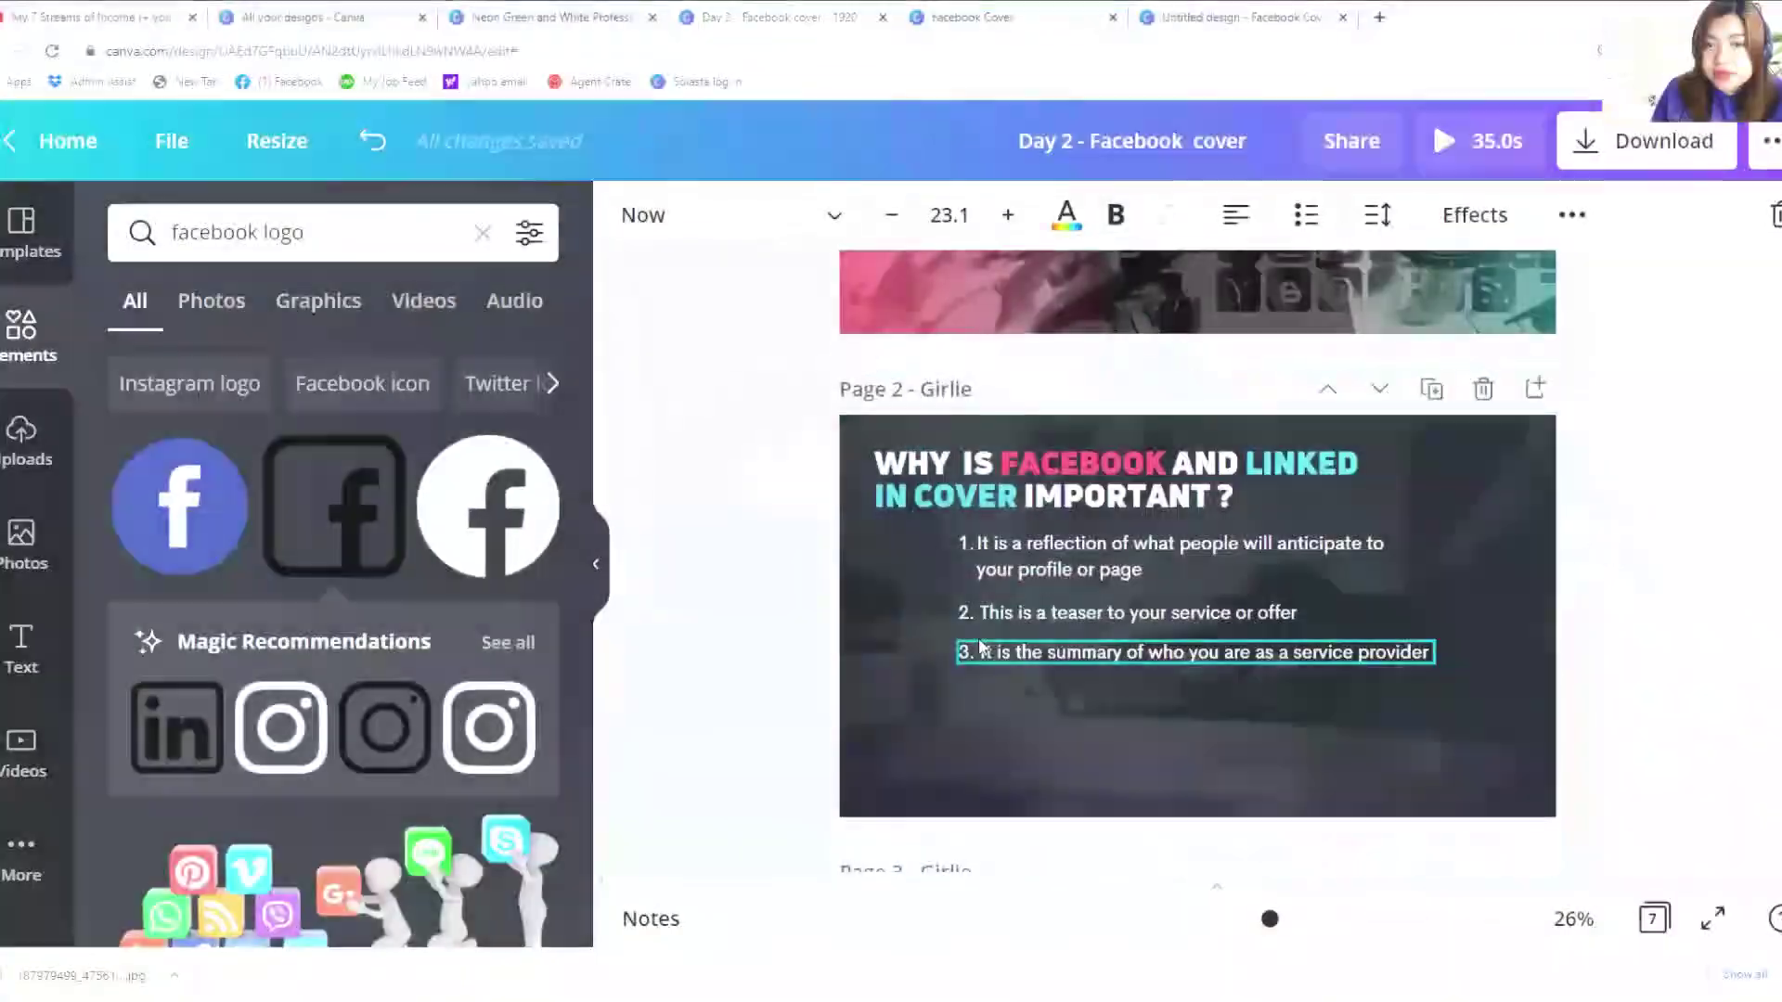
{"action": "scroll", "coordinate": [980, 647], "scroll_direction": "up", "scroll_amount": 4}
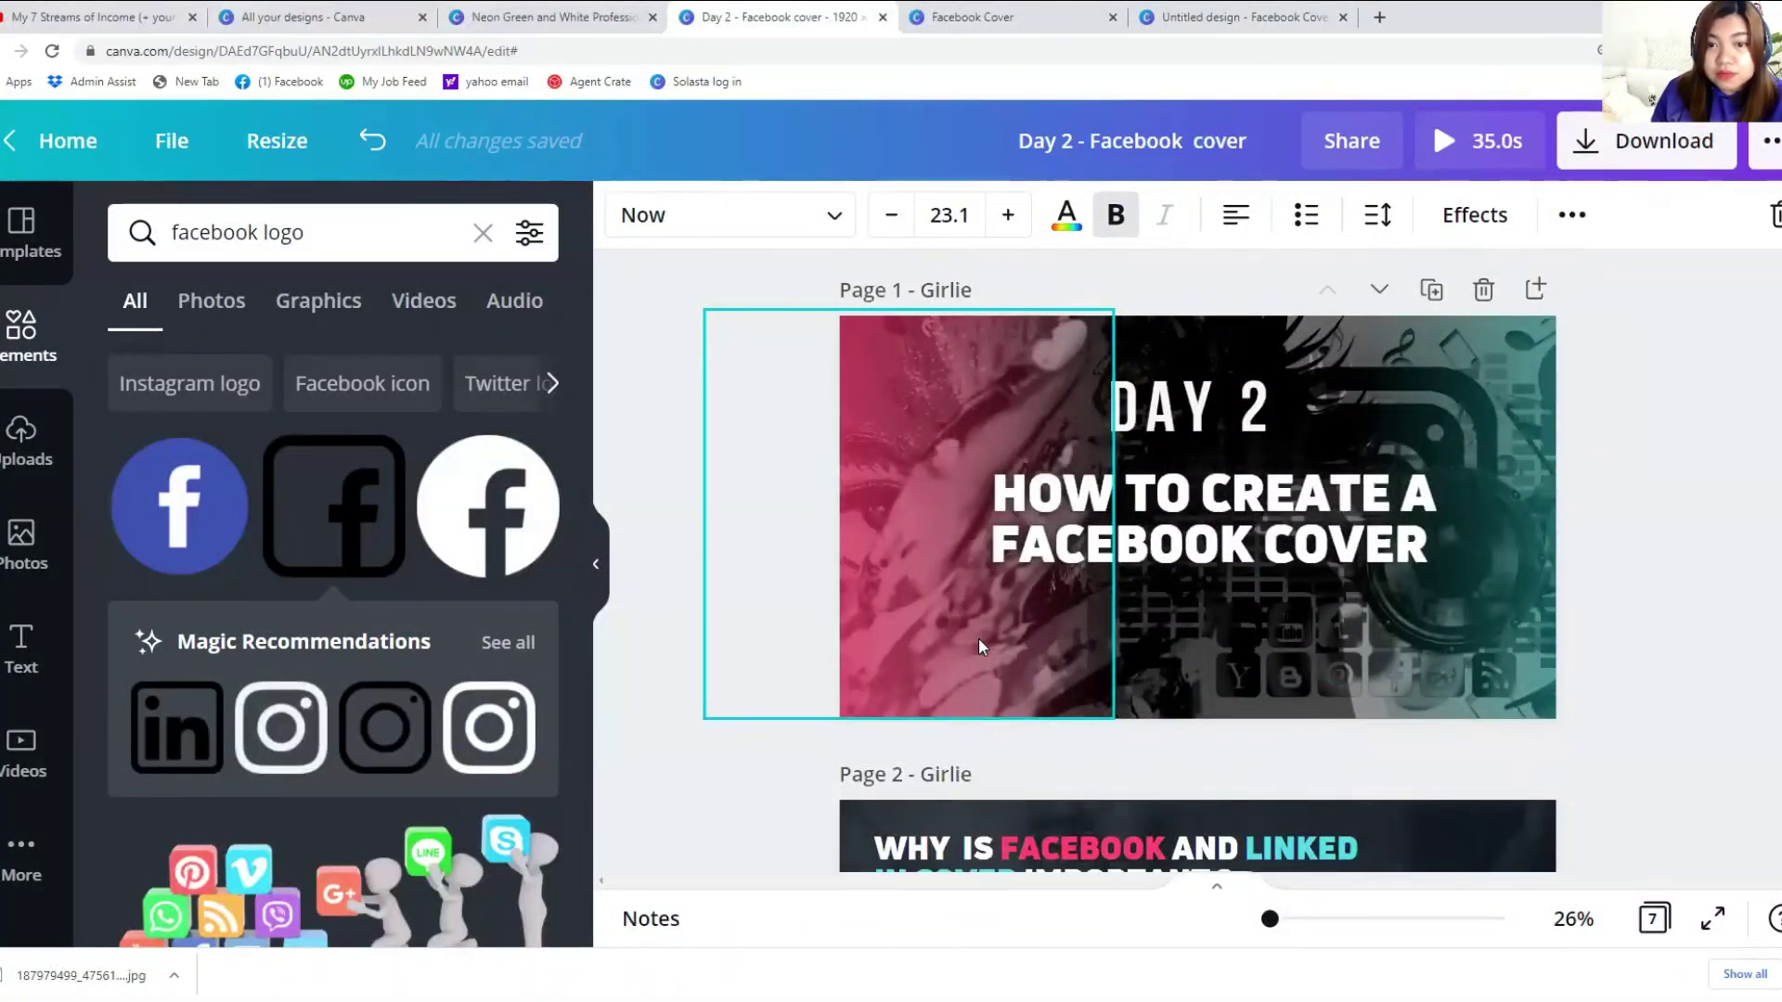
{"action": "scroll", "coordinate": [978, 638], "scroll_direction": "down", "scroll_amount": 2}
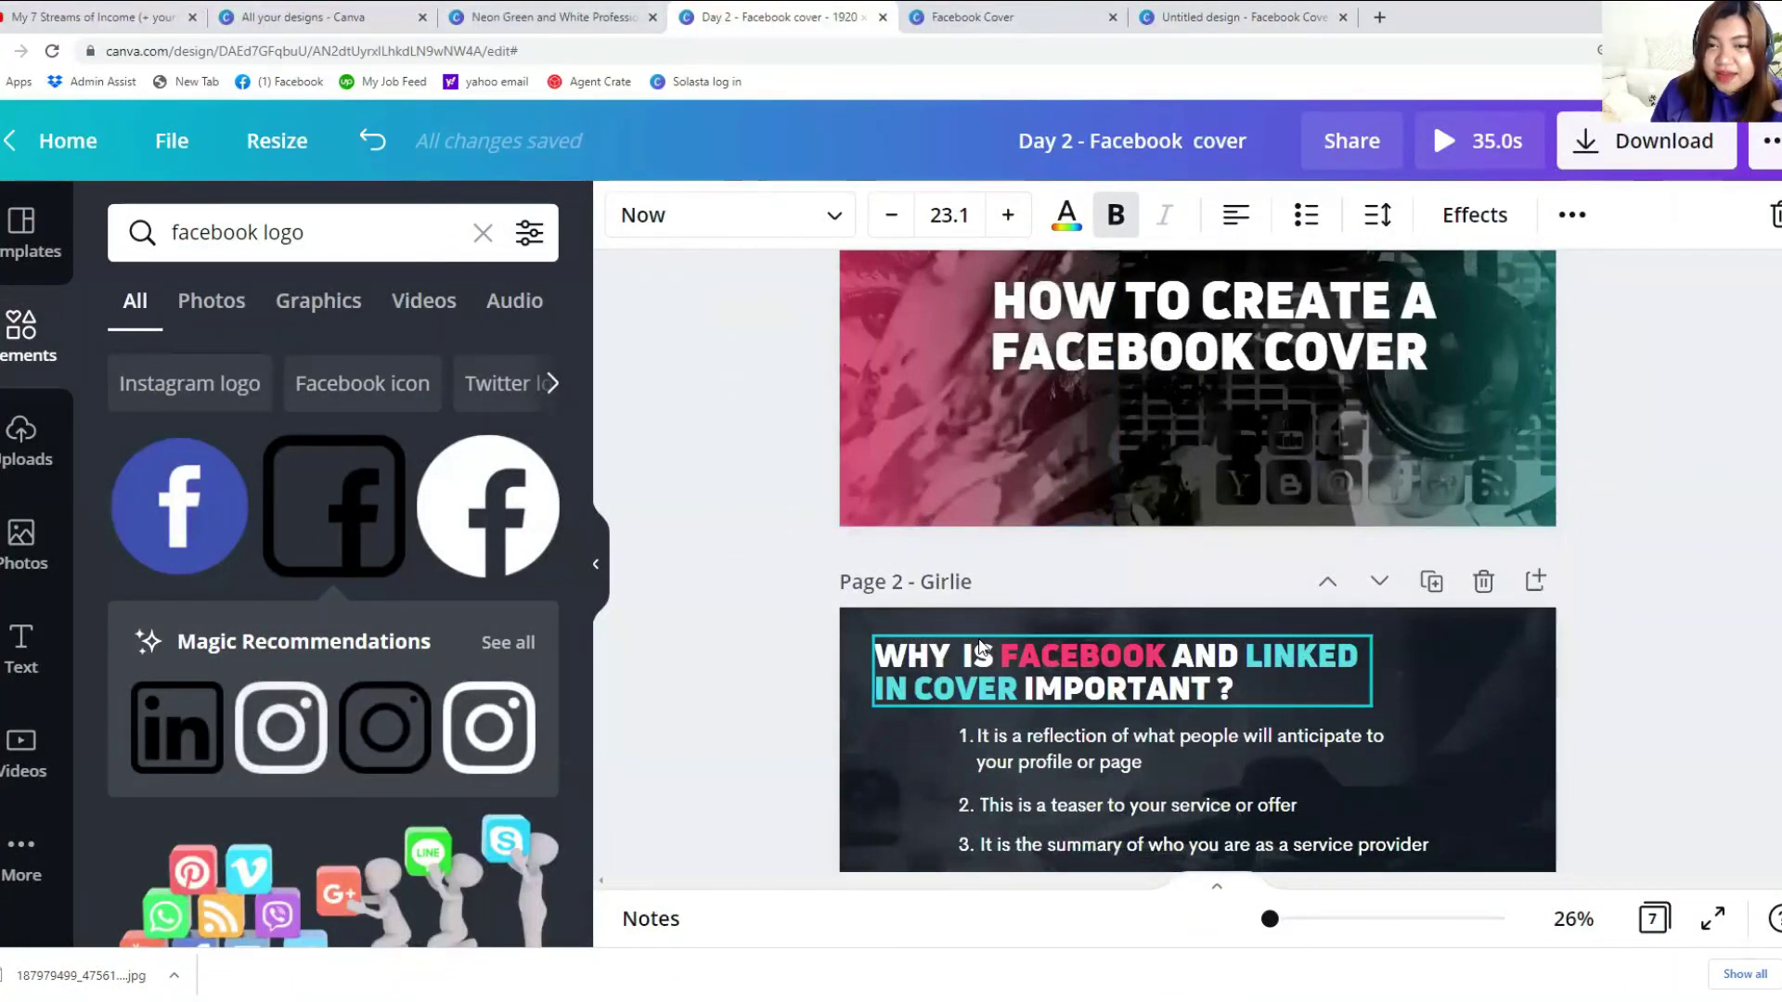
{"action": "scroll", "coordinate": [980, 647], "scroll_direction": "up", "scroll_amount": 2}
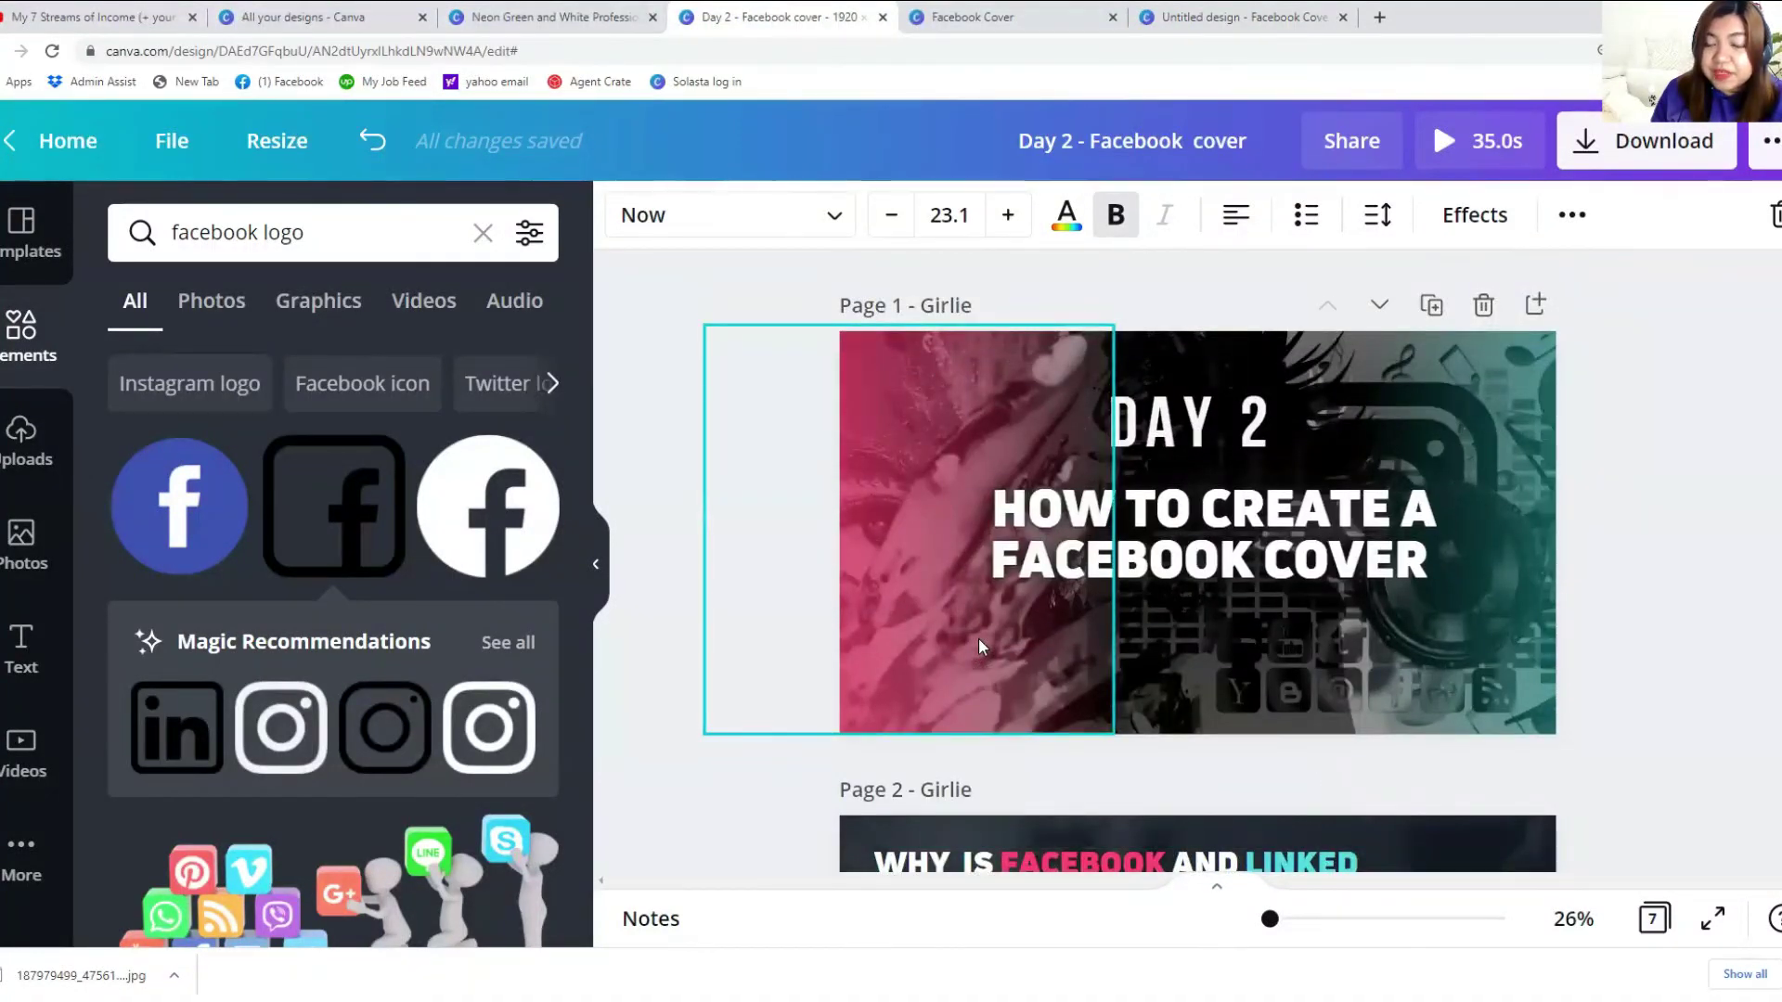
{"action": "scroll", "coordinate": [978, 637], "scroll_direction": "down", "scroll_amount": 4}
{"action": "left_click", "coordinate": [986, 587]}
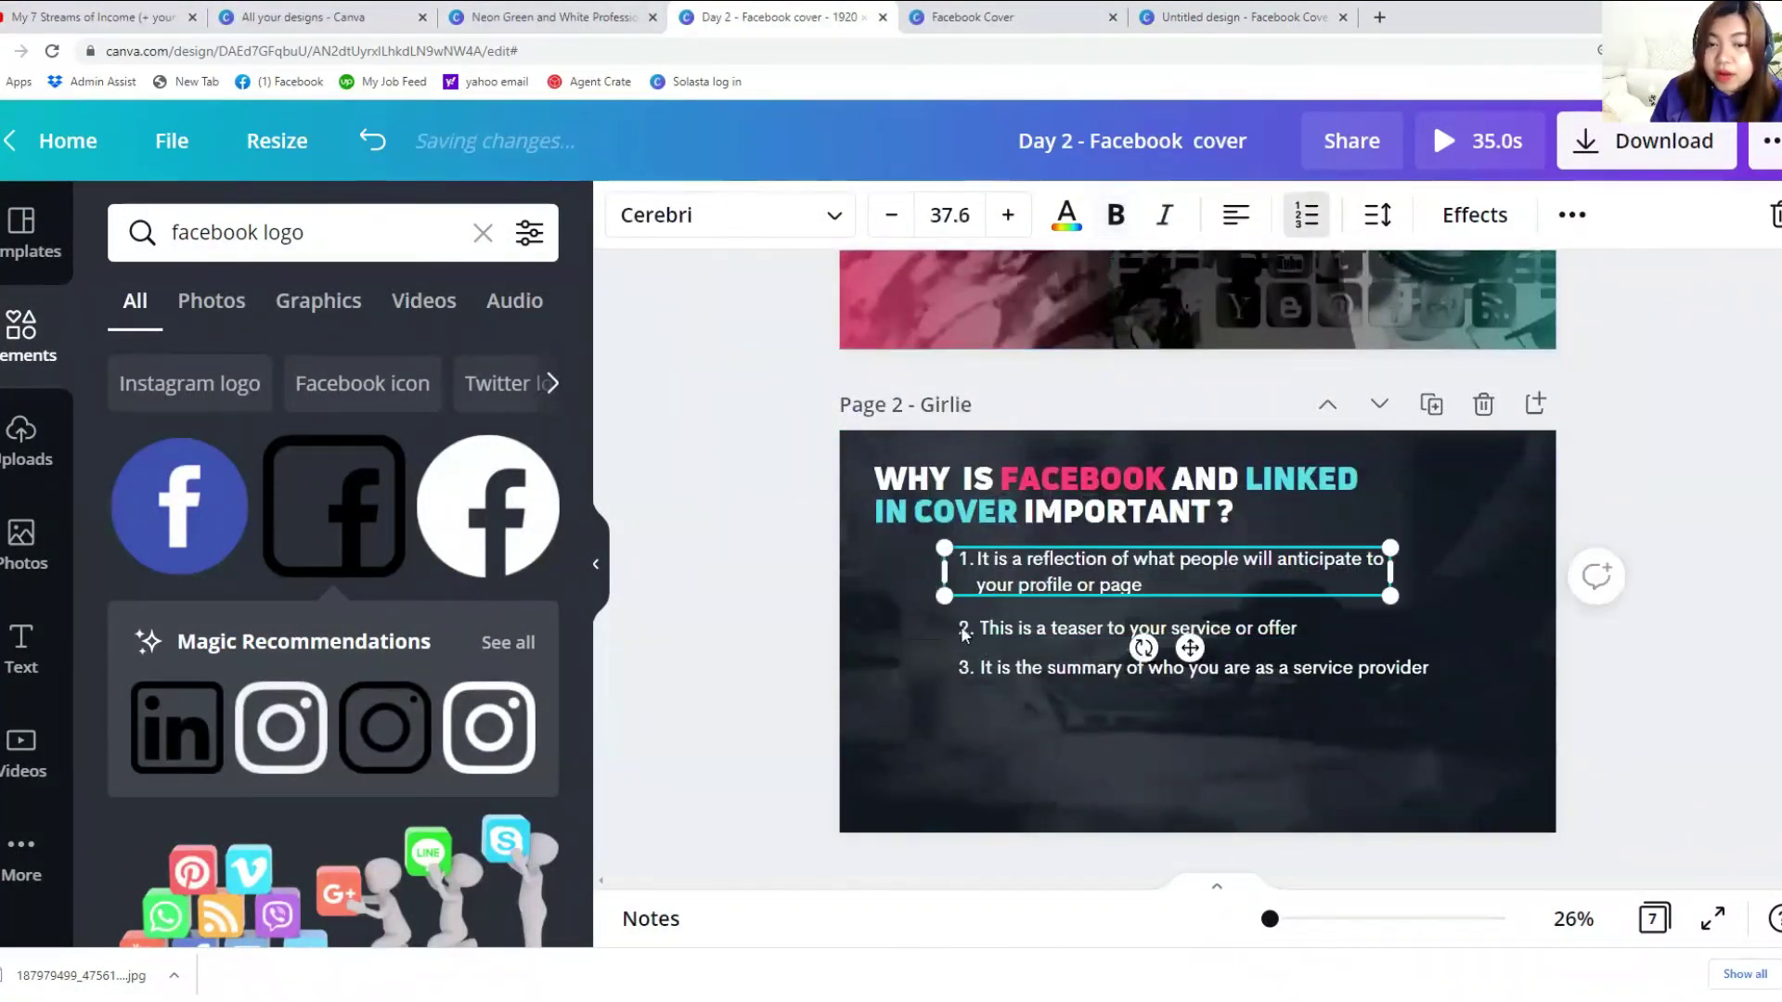
{"action": "scroll", "coordinate": [965, 634], "scroll_direction": "down", "scroll_amount": 6}
{"action": "left_click", "coordinate": [1084, 571]}
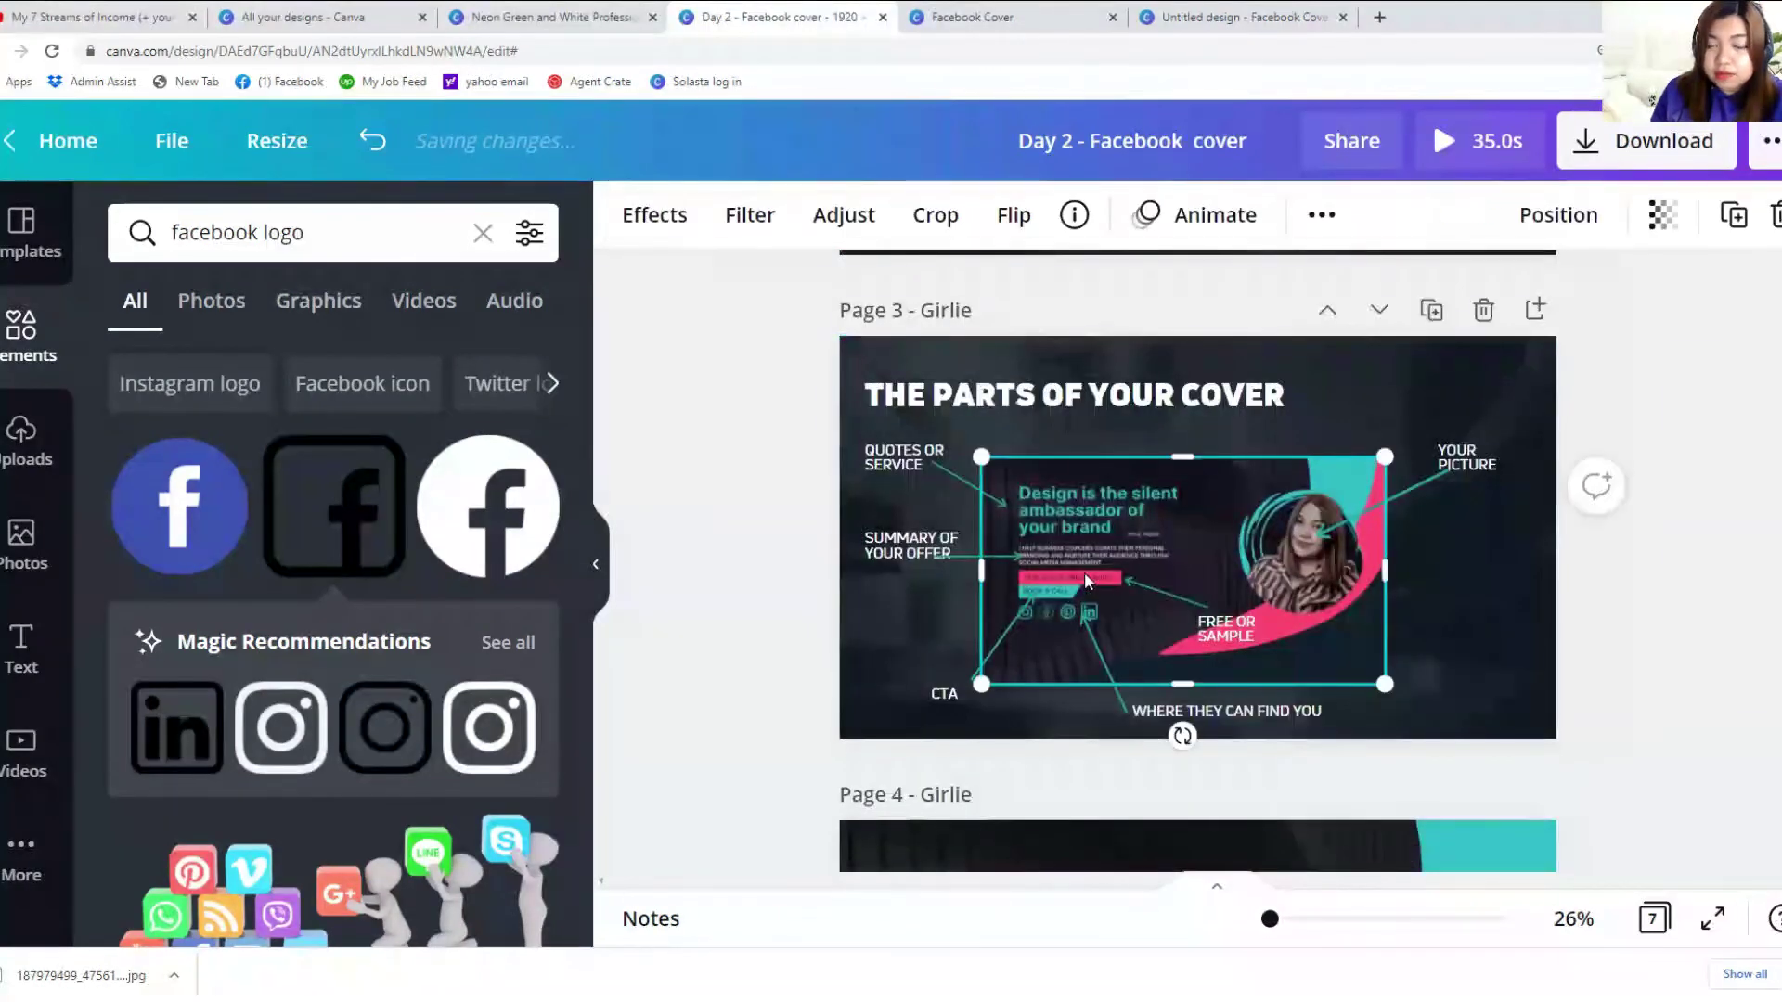
Step: Check the cover designs on pages 4 and 5 against the Facebook size example on page 6
{"action": "scroll", "coordinate": [1088, 580], "scroll_direction": "down", "scroll_amount": 6}
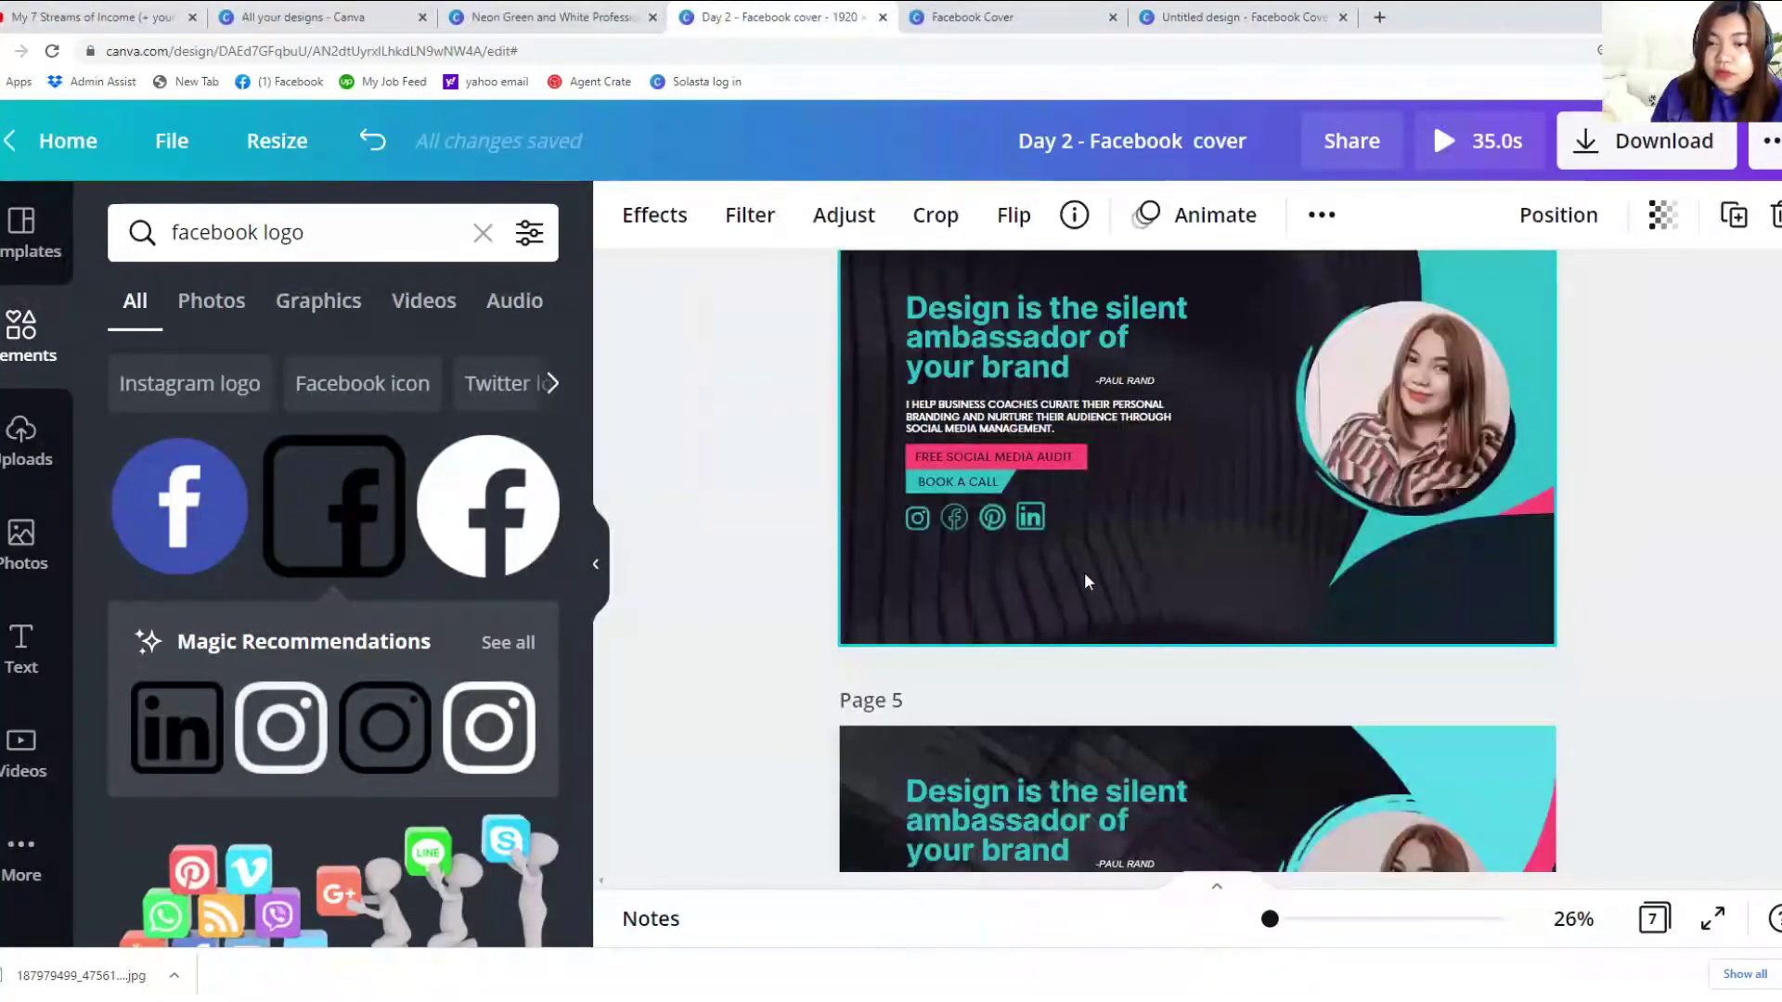
{"action": "scroll", "coordinate": [1086, 580], "scroll_direction": "down", "scroll_amount": 5}
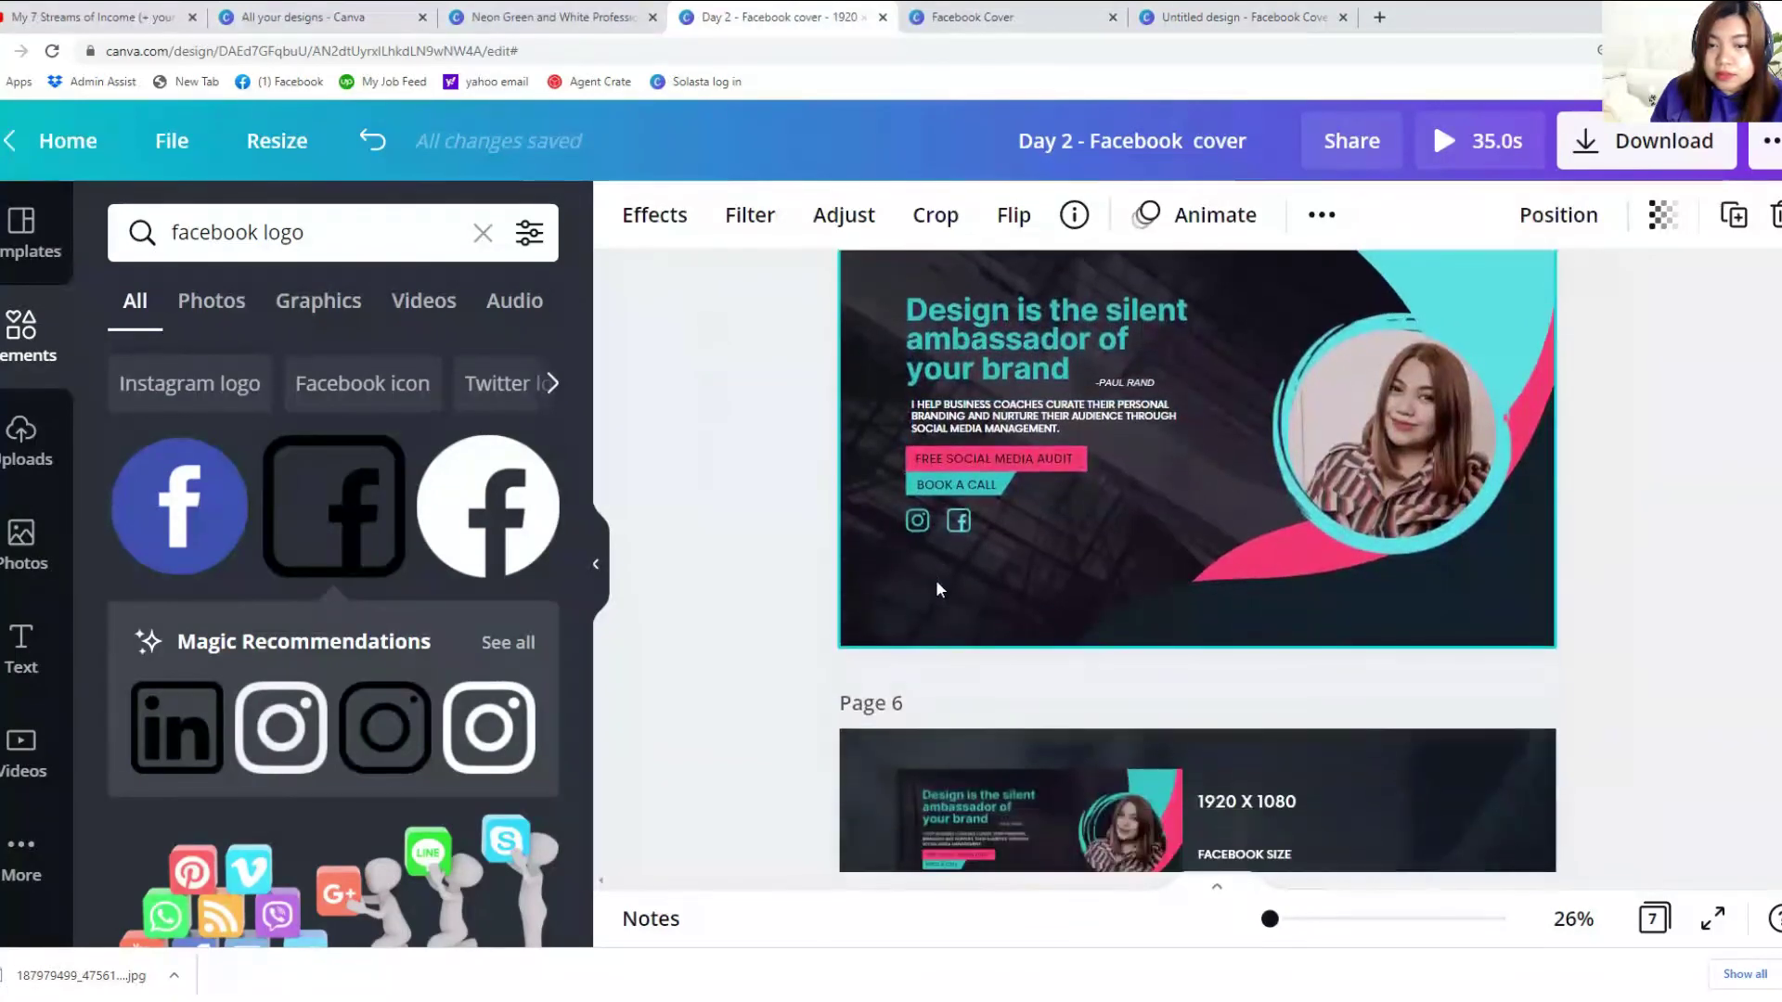
{"action": "scroll", "coordinate": [936, 588], "scroll_direction": "up", "scroll_amount": 1}
{"action": "scroll", "coordinate": [936, 567], "scroll_direction": "down", "scroll_amount": 4}
{"action": "scroll", "coordinate": [1076, 485], "scroll_direction": "up", "scroll_amount": 2}
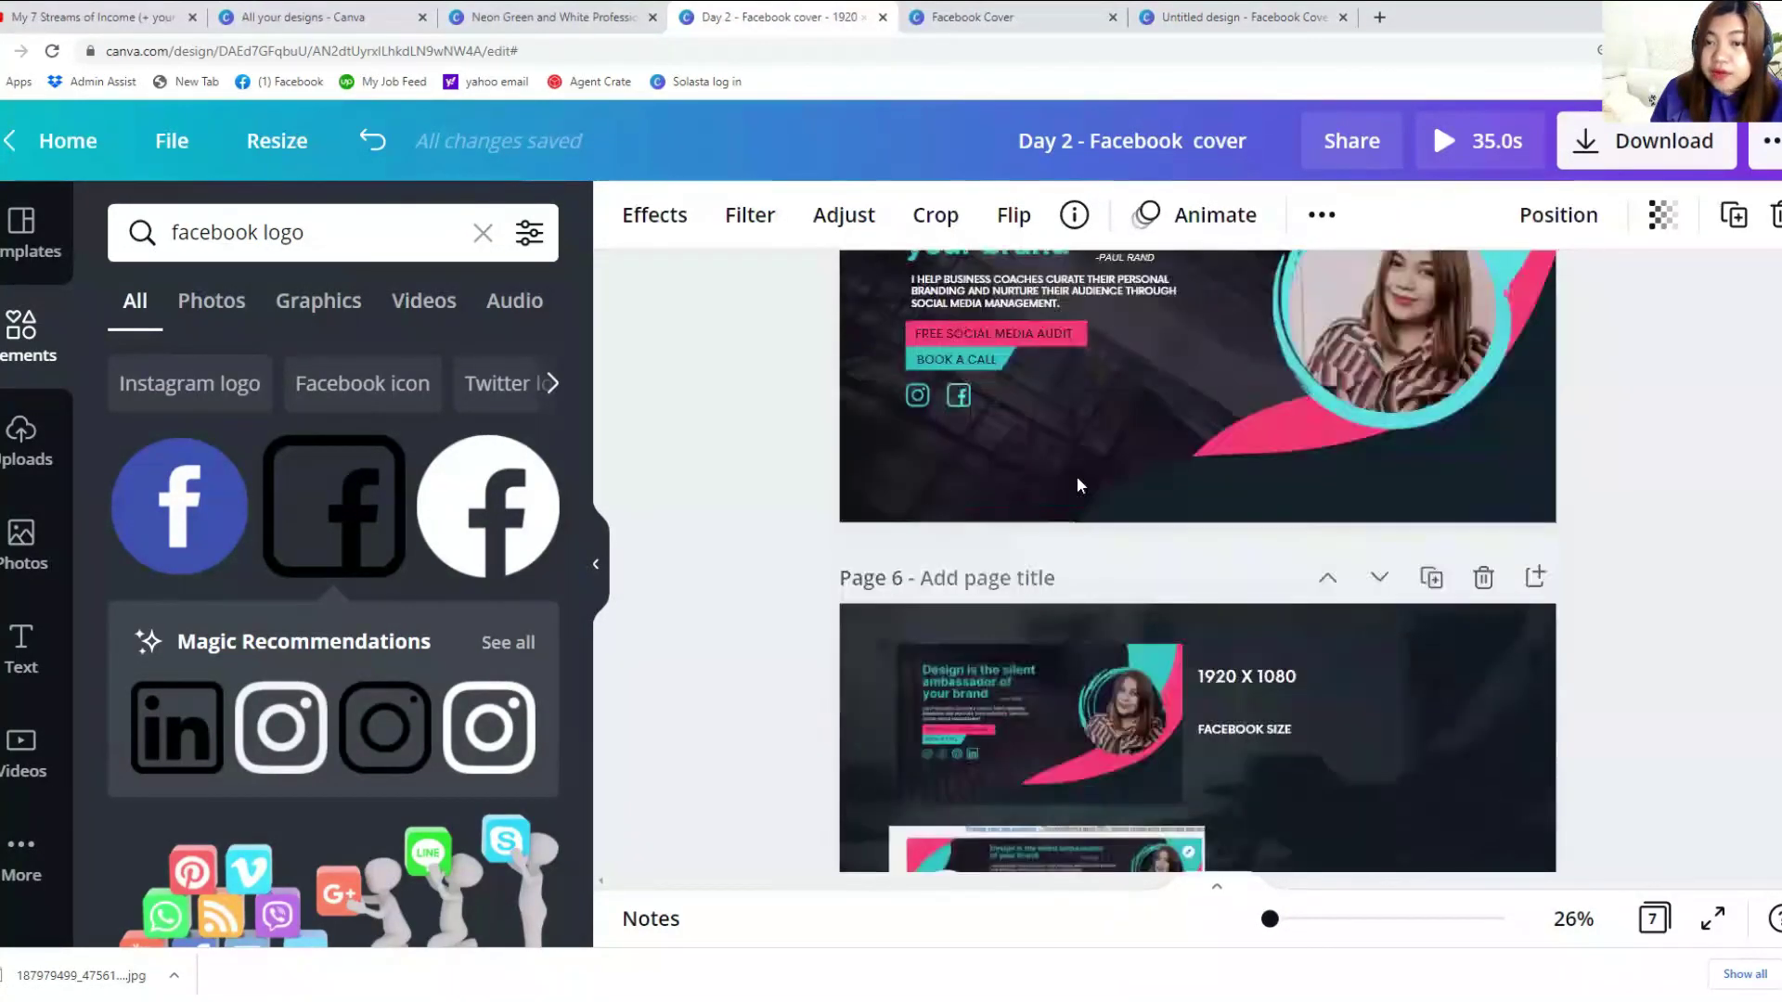
{"action": "scroll", "coordinate": [1004, 601], "scroll_direction": "up", "scroll_amount": 2}
{"action": "scroll", "coordinate": [1107, 588], "scroll_direction": "down", "scroll_amount": 5}
{"action": "scroll", "coordinate": [1061, 608], "scroll_direction": "up", "scroll_amount": 3}
{"action": "scroll", "coordinate": [997, 636], "scroll_direction": "down", "scroll_amount": 1}
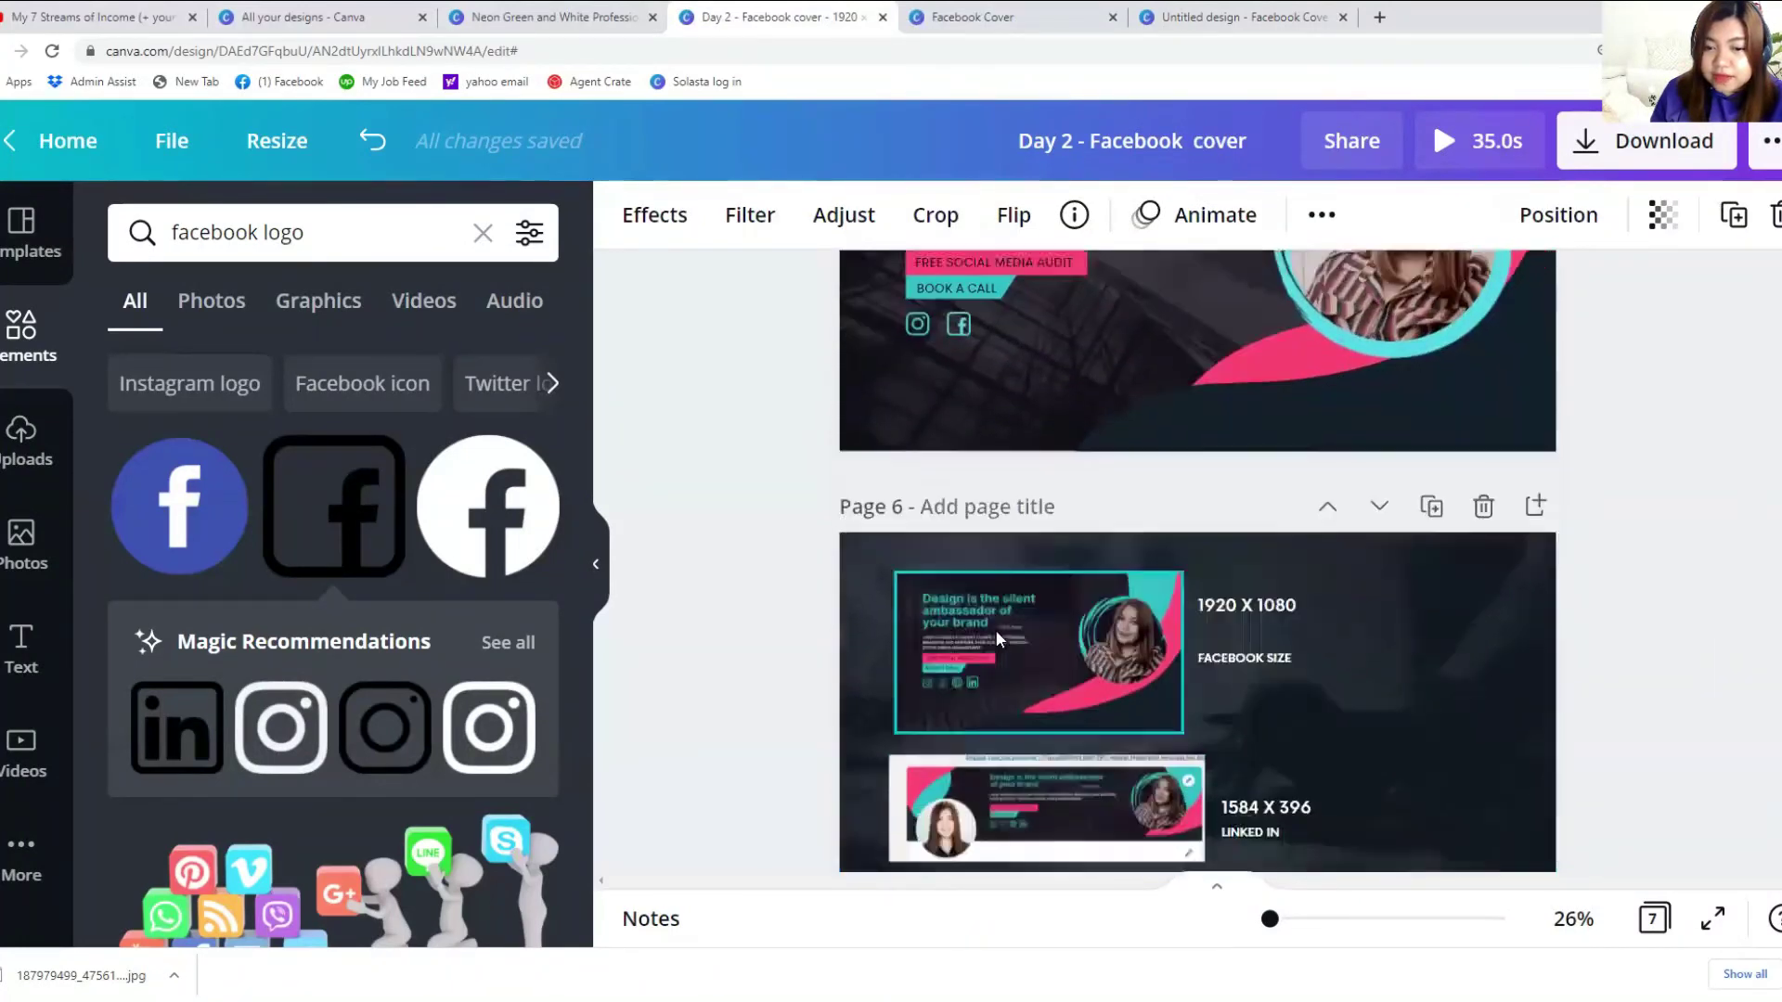
{"action": "scroll", "coordinate": [997, 636], "scroll_direction": "down", "scroll_amount": 1}
Step: Inspect the Facebook and LinkedIn cover images on page 6 alongside the Facebook and mobile screenshots on page 7
{"action": "left_click", "coordinate": [1101, 605]}
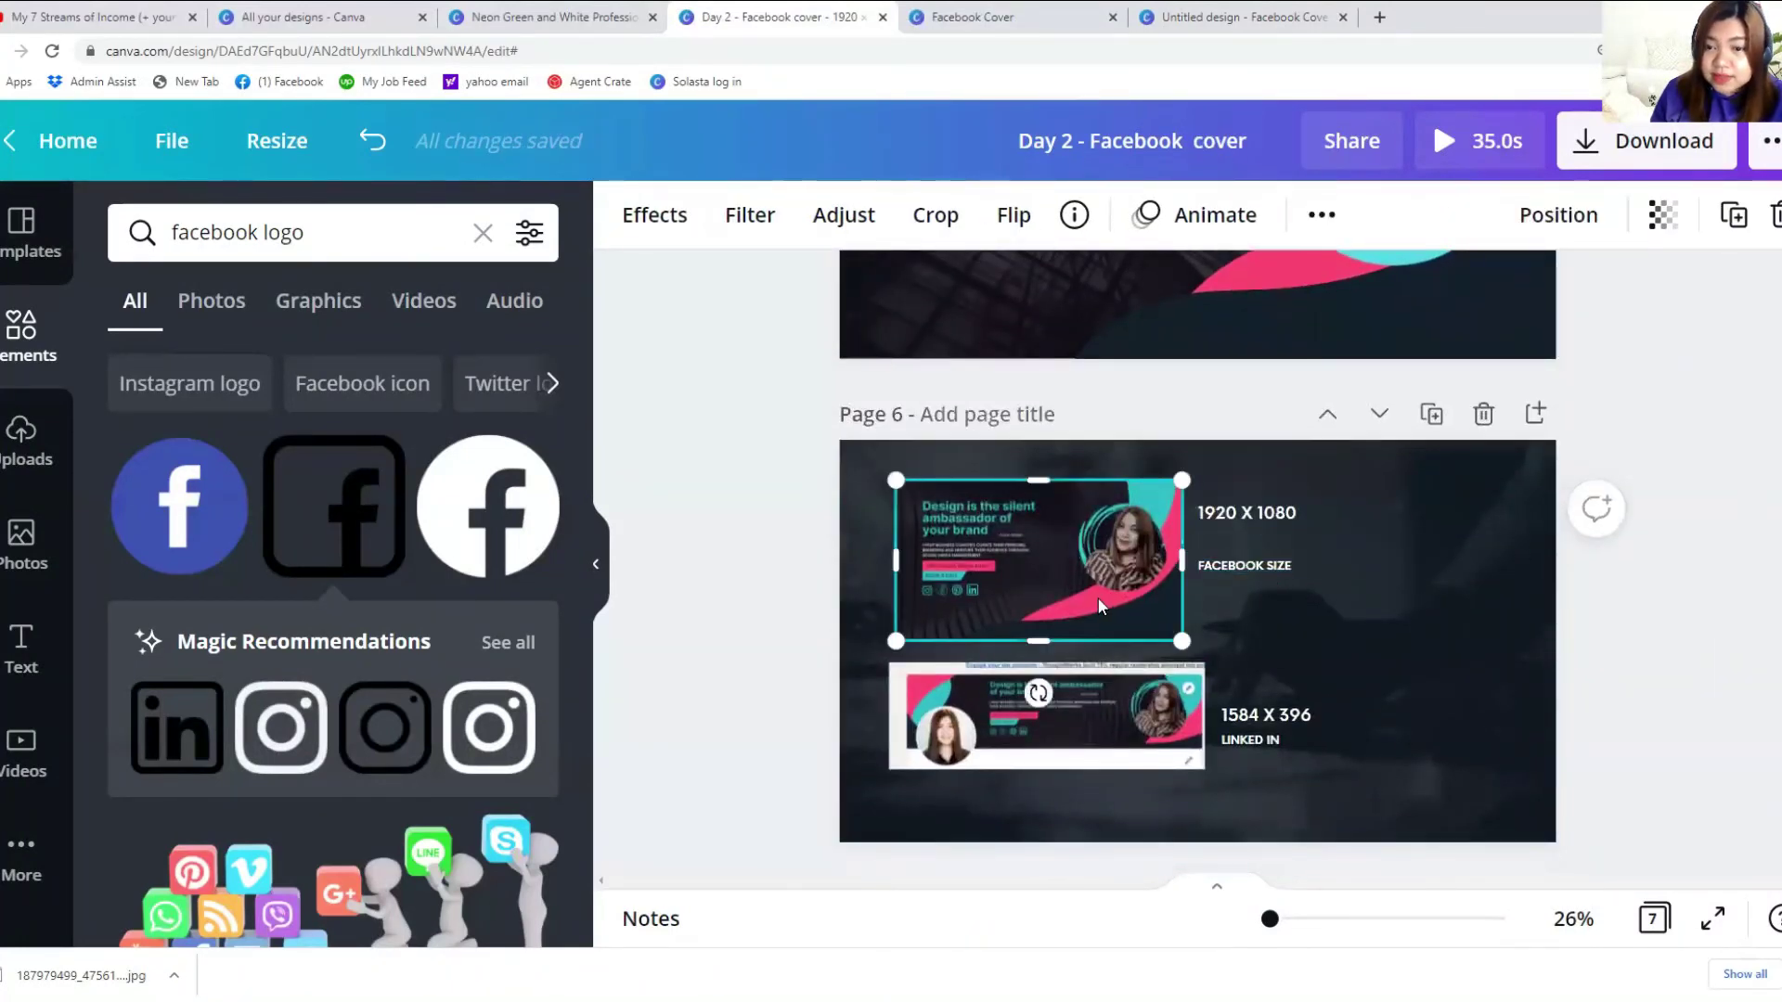
{"action": "scroll", "coordinate": [1099, 601], "scroll_direction": "down", "scroll_amount": 2}
{"action": "left_click", "coordinate": [1097, 594]}
{"action": "scroll", "coordinate": [1067, 557], "scroll_direction": "down", "scroll_amount": 1}
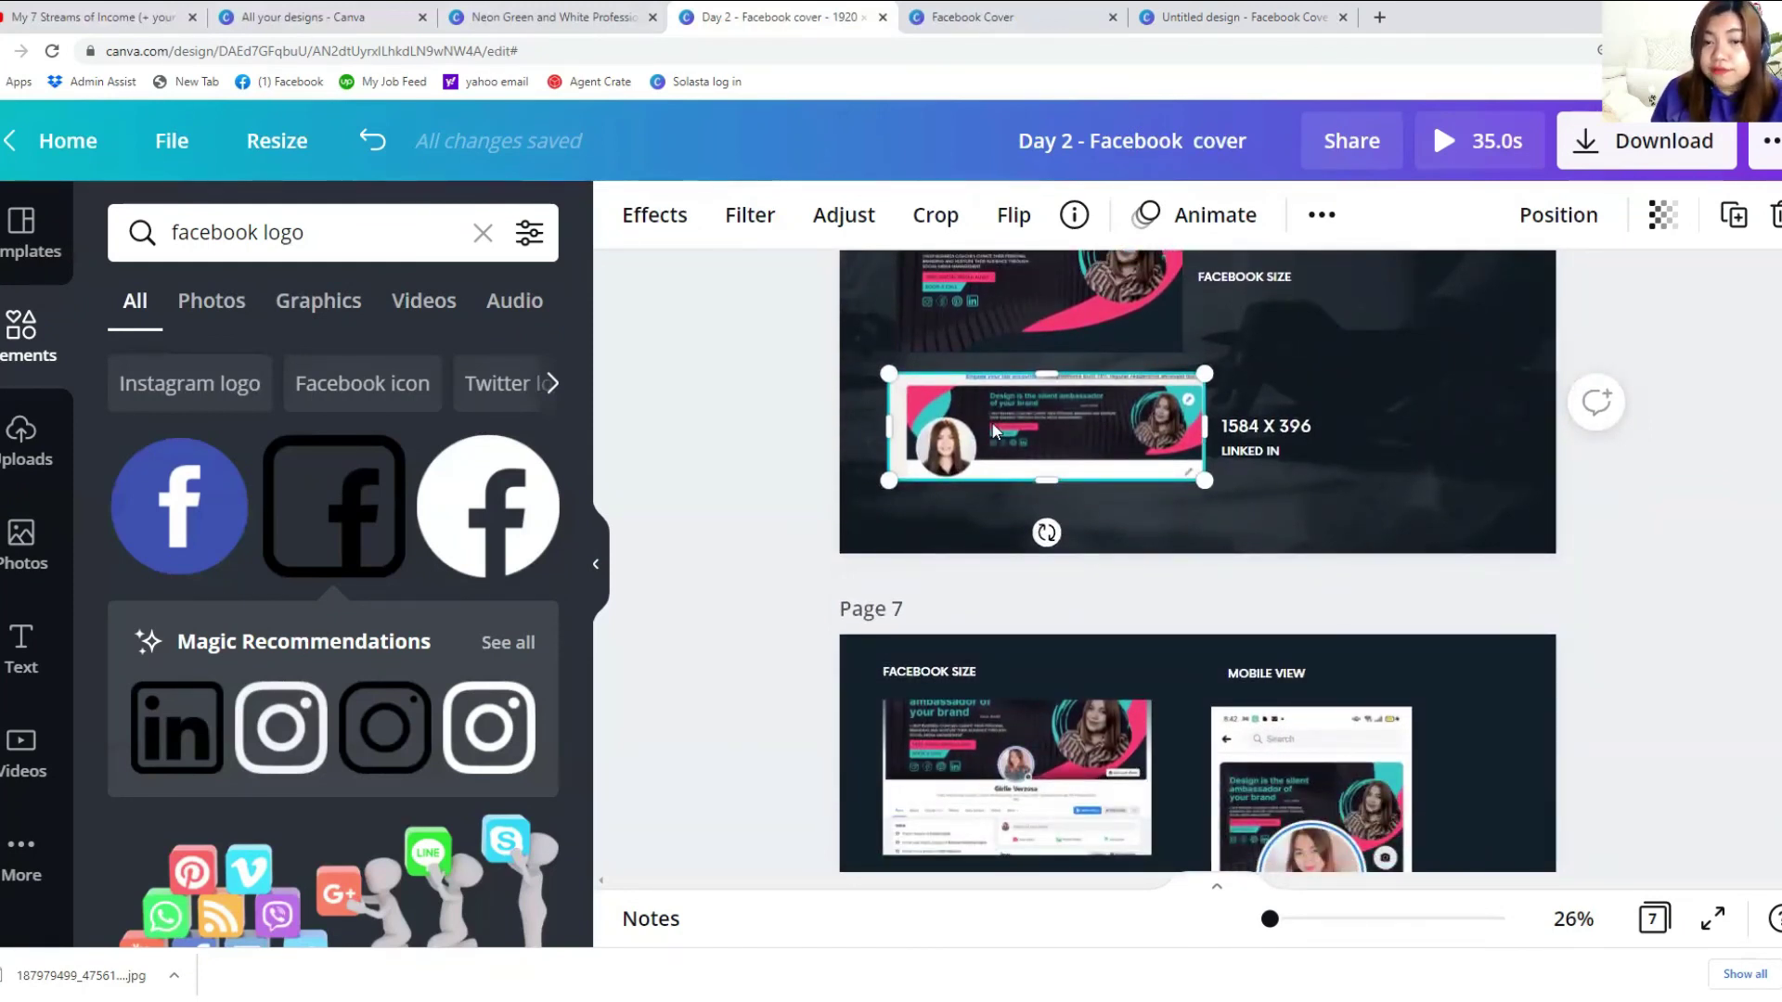
{"action": "scroll", "coordinate": [992, 429], "scroll_direction": "down", "scroll_amount": 3}
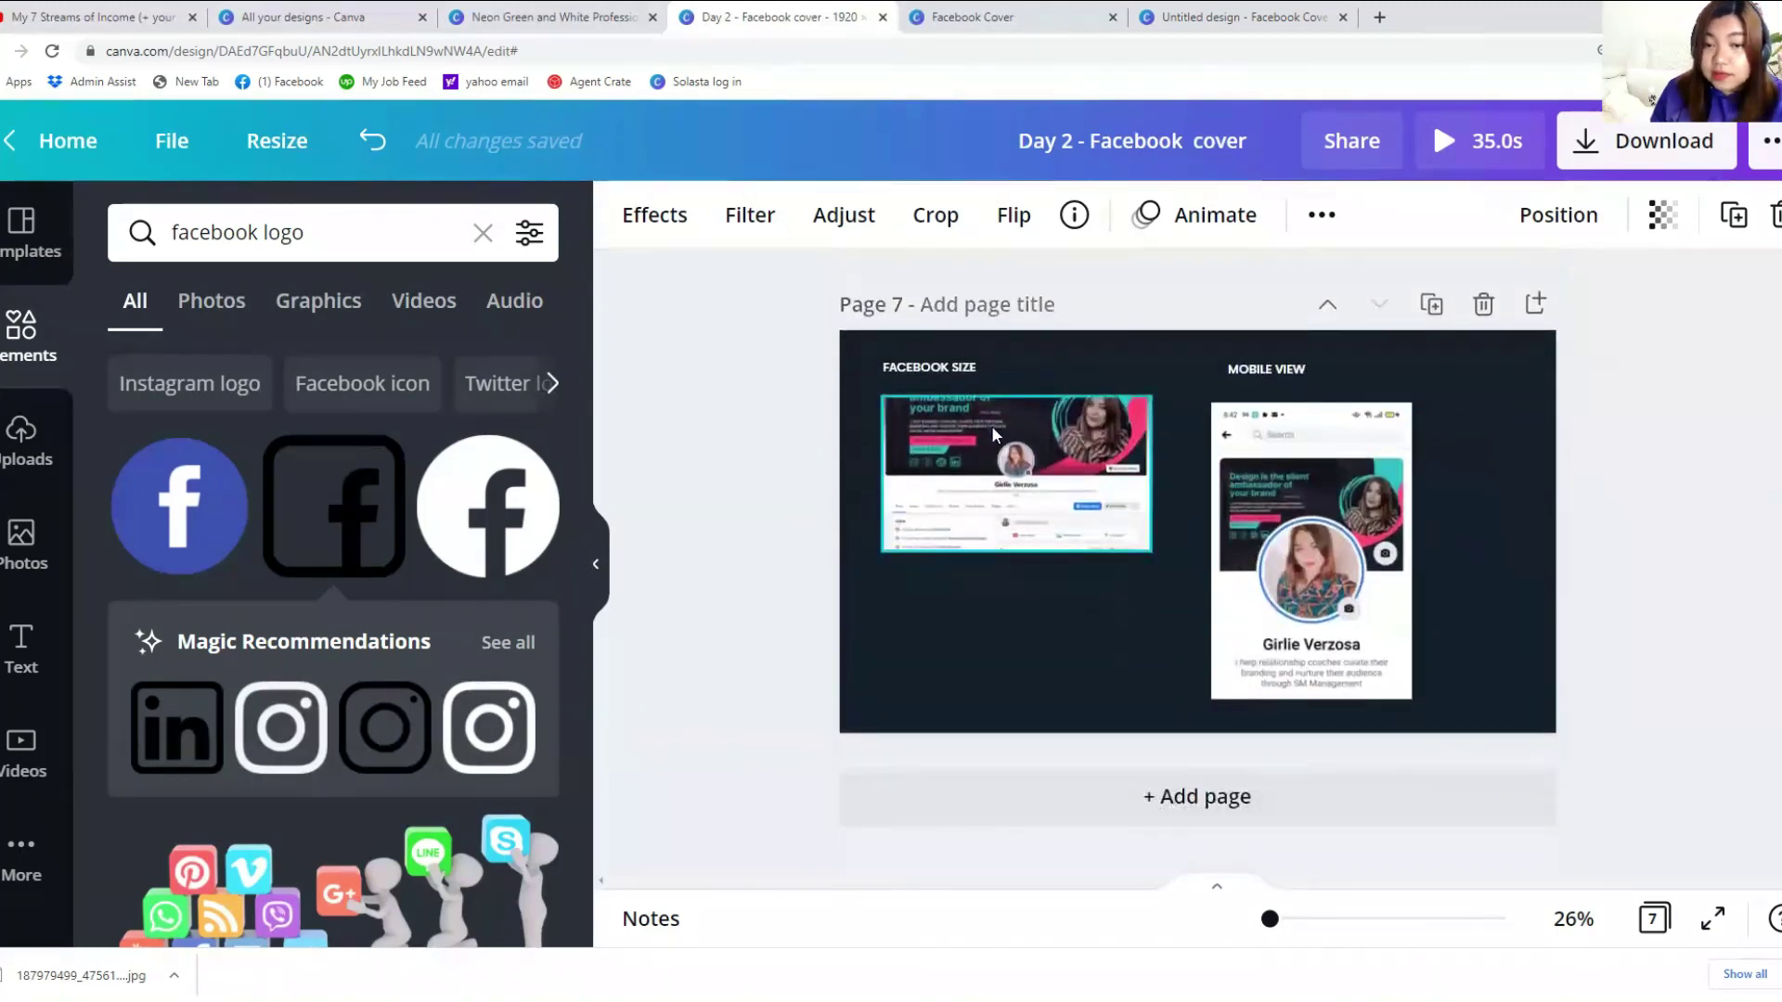
{"action": "left_click", "coordinate": [967, 579]}
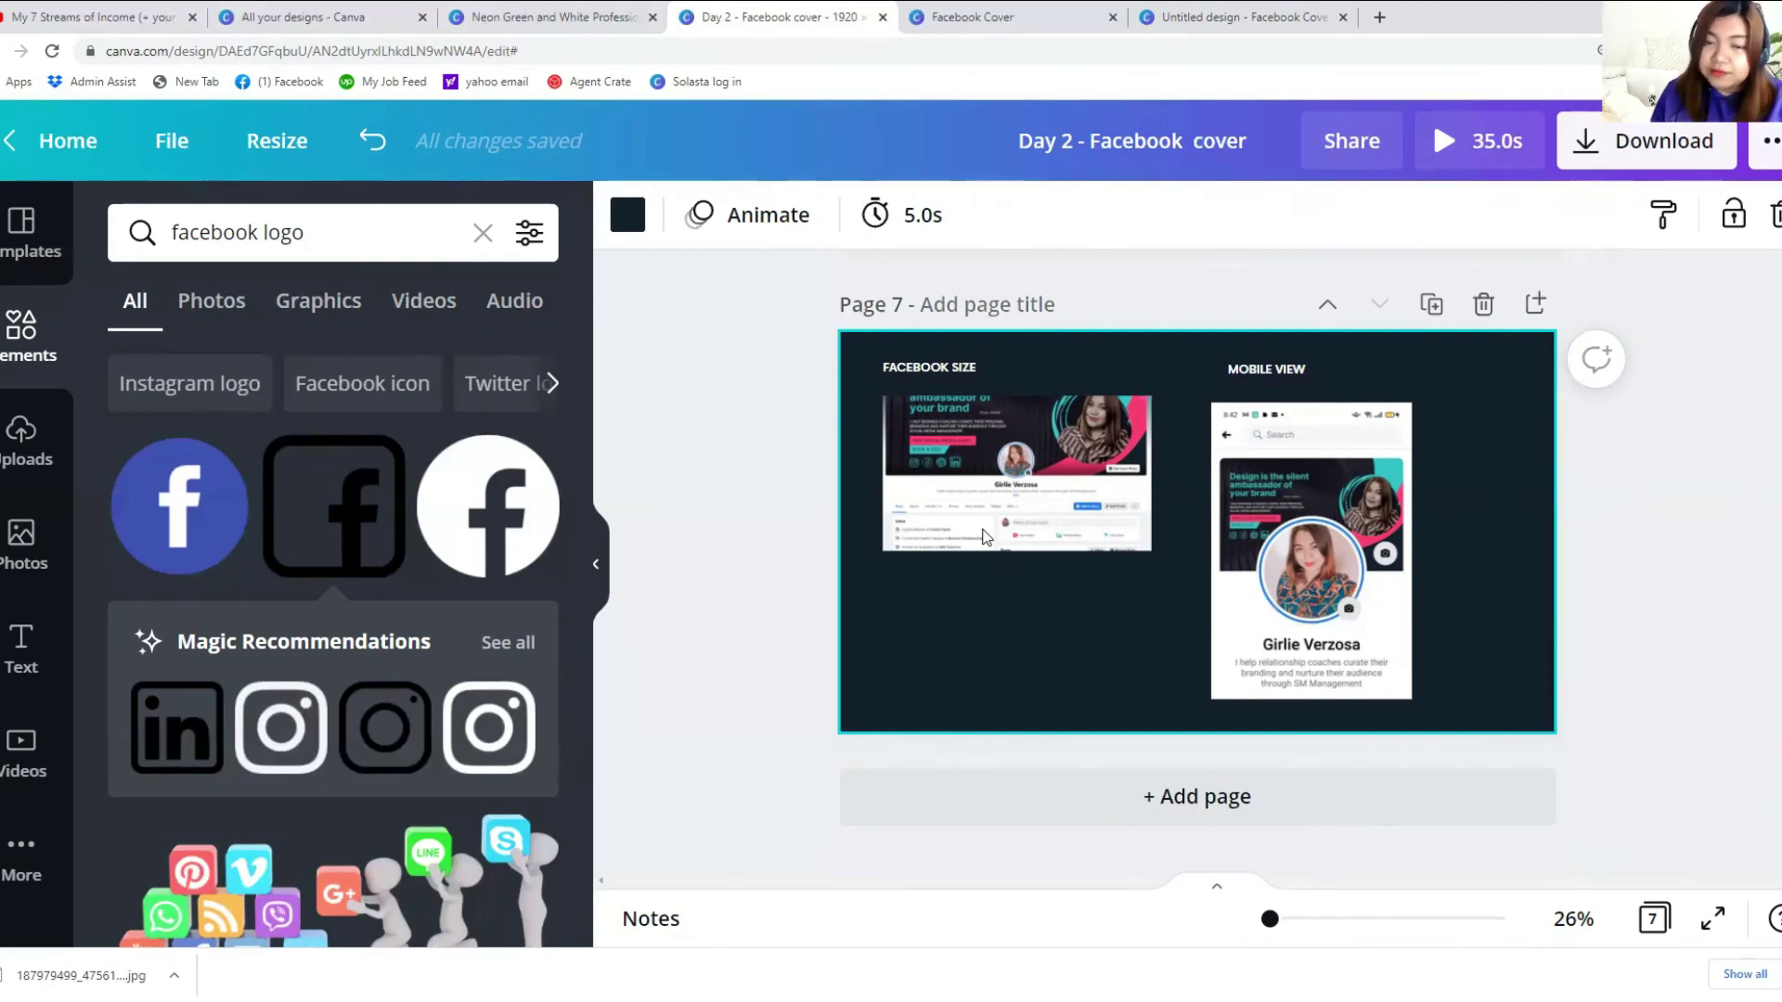
{"action": "scroll", "coordinate": [983, 532], "scroll_direction": "up", "scroll_amount": 4}
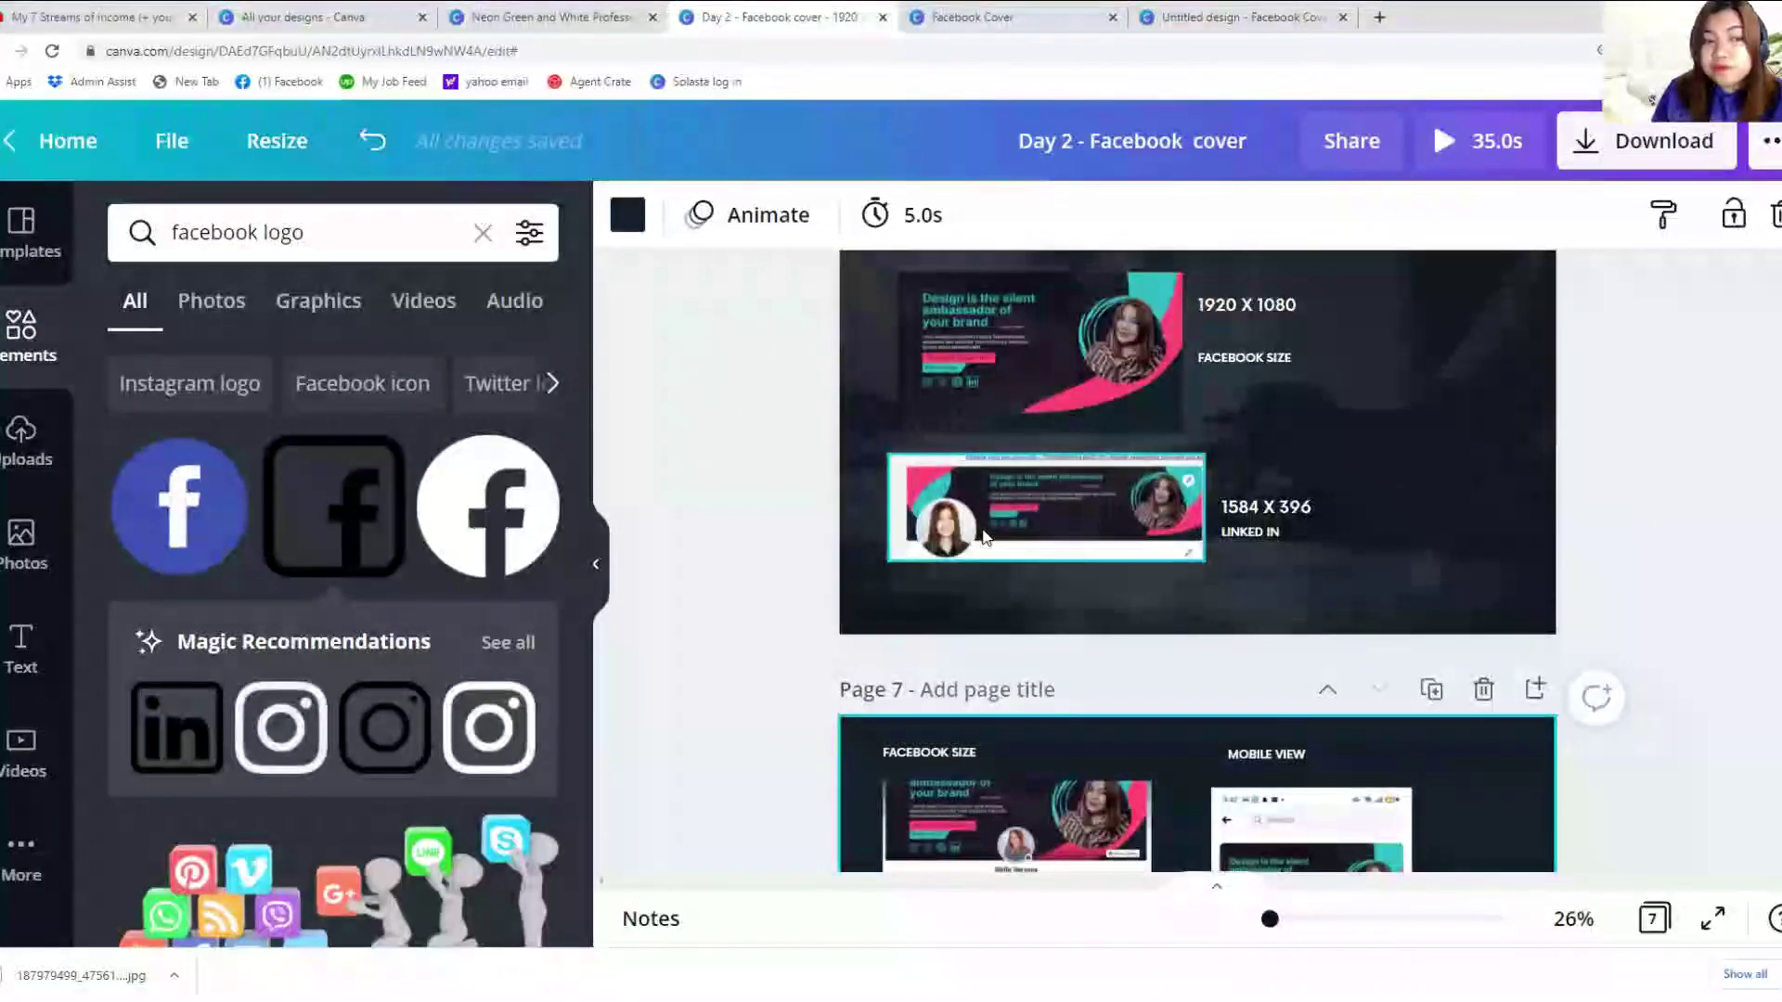